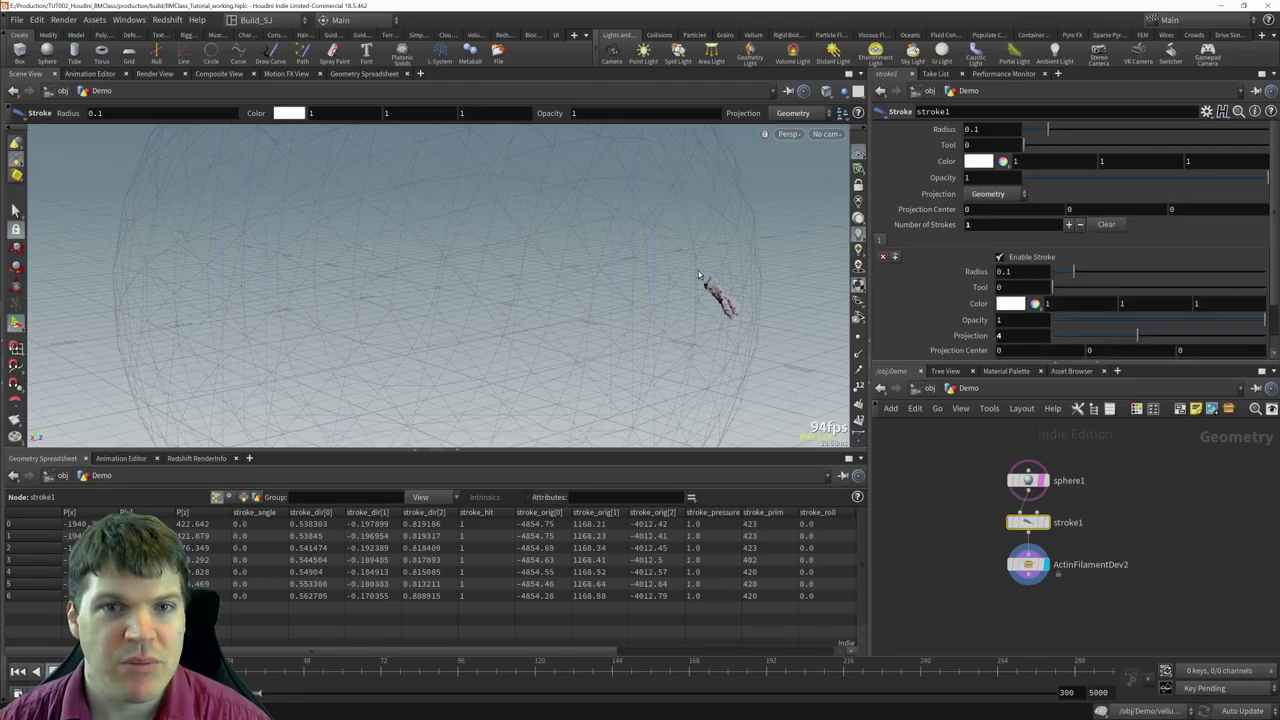
# - Draw four long, gently curved strokes across the wireframe sphere with the stroke1 node, spaced one below another
pyautogui.moveTo(699, 275)
pyautogui.mouseDown()
pyautogui.moveTo(516, 217)
pyautogui.moveTo(222, 257)
pyautogui.moveTo(166, 240)
pyautogui.mouseUp()
pyautogui.moveTo(222, 348)
pyautogui.mouseDown()
pyautogui.moveTo(538, 337)
pyautogui.moveTo(692, 309)
pyautogui.moveTo(657, 352)
pyautogui.moveTo(686, 344)
pyautogui.moveTo(585, 368)
pyautogui.moveTo(430, 378)
pyautogui.moveTo(728, 328)
pyautogui.moveTo(513, 193)
pyautogui.moveTo(174, 225)
pyautogui.mouseUp()
pyautogui.press('Escape')
pyautogui.moveTo(257, 251)
pyautogui.mouseDown()
pyautogui.moveTo(410, 236)
pyautogui.moveTo(366, 240)
pyautogui.moveTo(420, 262)
pyautogui.moveTo(520, 272)
pyautogui.mouseUp()
pyautogui.press('Return')
pyautogui.keyDown('alt'); pyautogui.moveTo(688, 280); pyautogui.dragTo(316, 298); pyautogui.keyUp('alt')
pyautogui.keyDown('alt'); pyautogui.moveTo(645, 276); pyautogui.dragTo(698, 391); pyautogui.keyUp('alt')
pyautogui.keyDown('alt'); pyautogui.moveTo(276, 318); pyautogui.dragTo(444, 314); pyautogui.keyUp('alt')
pyautogui.press('Escape')
pyautogui.moveTo(628, 283)
pyautogui.mouseDown()
pyautogui.moveTo(590, 286)
pyautogui.moveTo(671, 289)
pyautogui.moveTo(400, 290)
pyautogui.mouseUp()
# - Set the surface resolution of the ActinFilamentDev2 node to High
pyautogui.click(1028, 564)
pyautogui.press('Return')
pyautogui.click(996, 131)
pyautogui.click(996, 131)
pyautogui.click(990, 148)
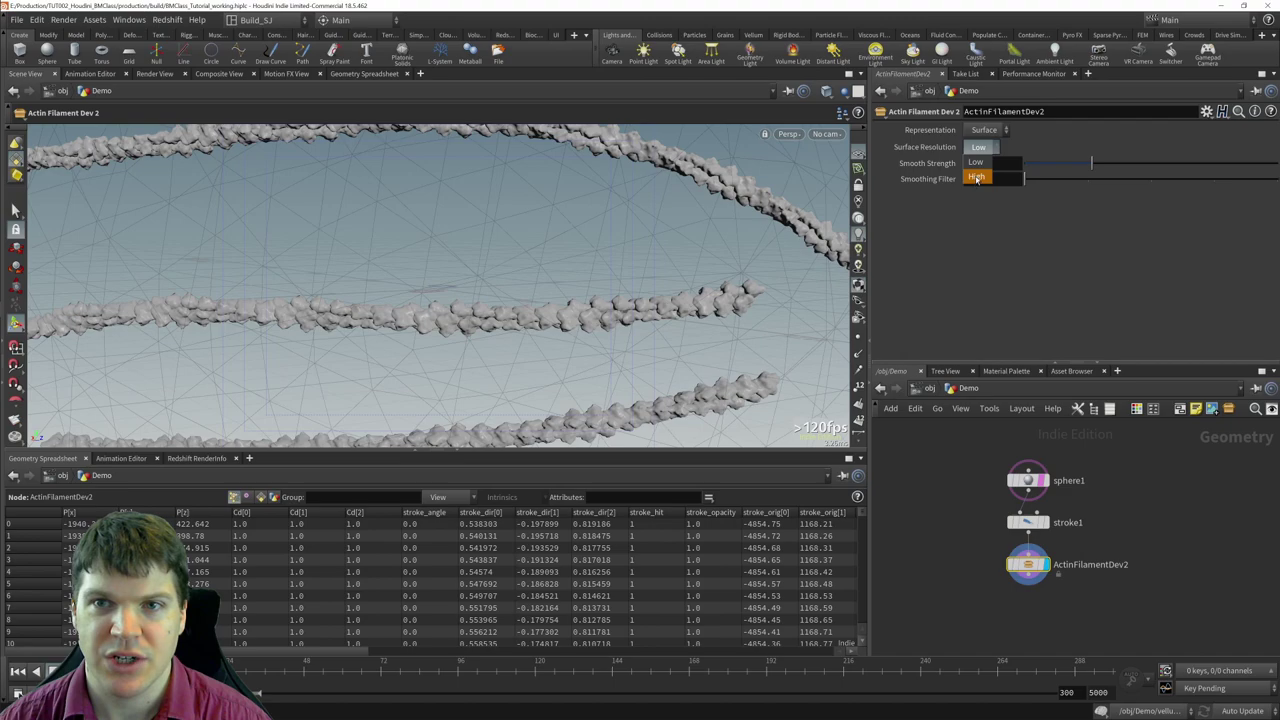
pyautogui.click(979, 177)
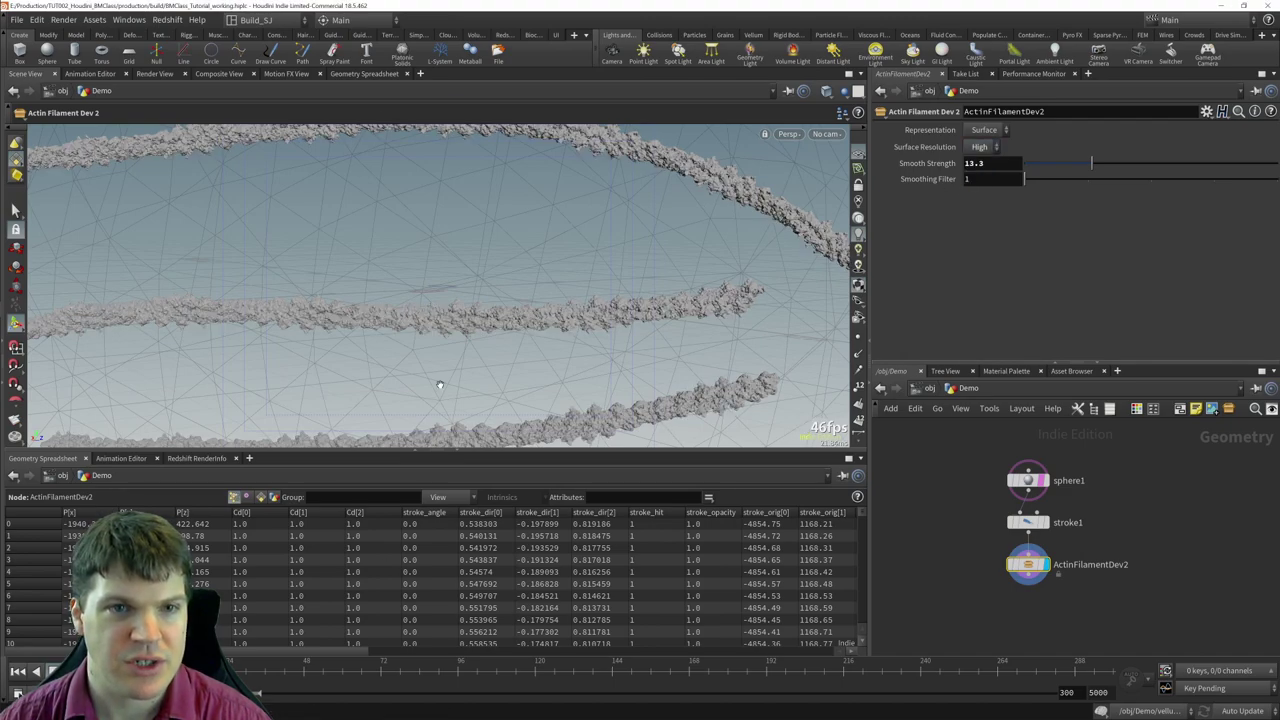
# - Compare the filament detail up close by switching its surface resolution to Low and back to High
pyautogui.scroll(5, 483, 263)
pyautogui.moveTo(483, 263)
pyautogui.mouseDown()
pyautogui.moveTo(440, 275)
pyautogui.moveTo(500, 268)
pyautogui.mouseUp()
pyautogui.press('Escape')
pyautogui.click(980, 147)
pyautogui.click(975, 162)
pyautogui.click(980, 147)
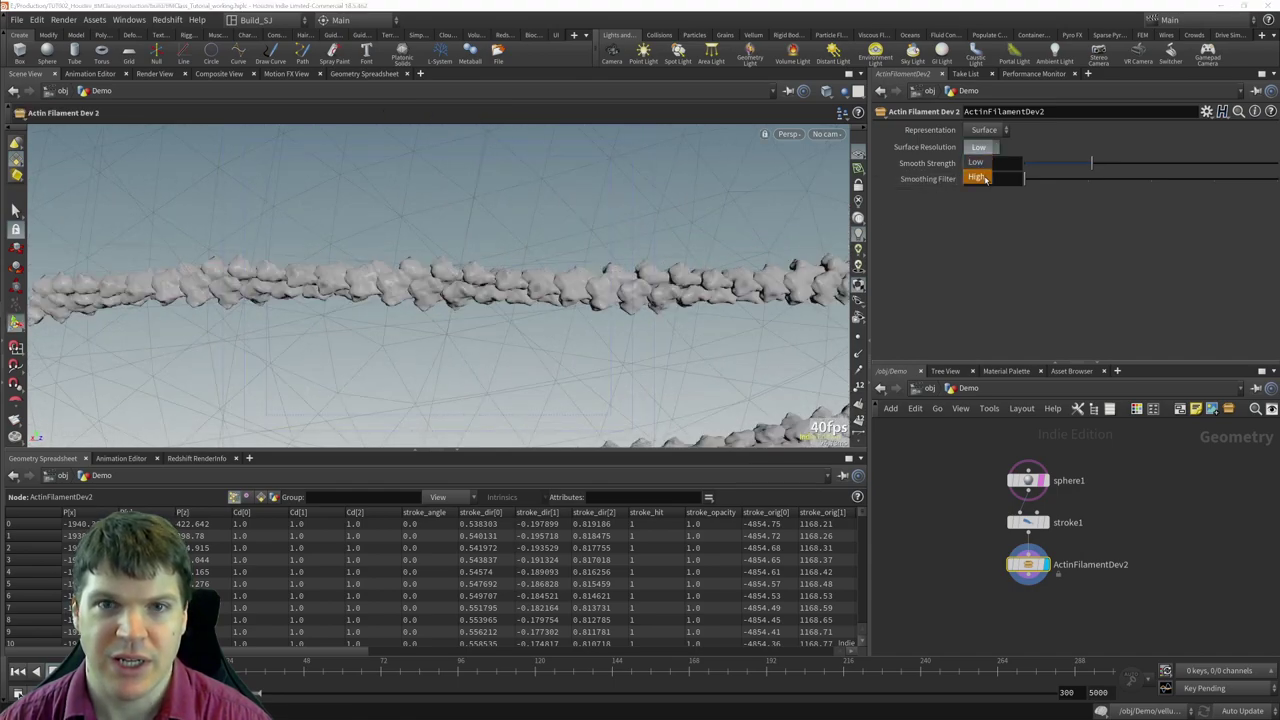
pyautogui.click(976, 177)
pyautogui.press('Escape')
# - Draw three more curved filament strokes across the sphere with the stroke1 node
pyautogui.scroll(-10, 636, 270)
pyautogui.click(1028, 522)
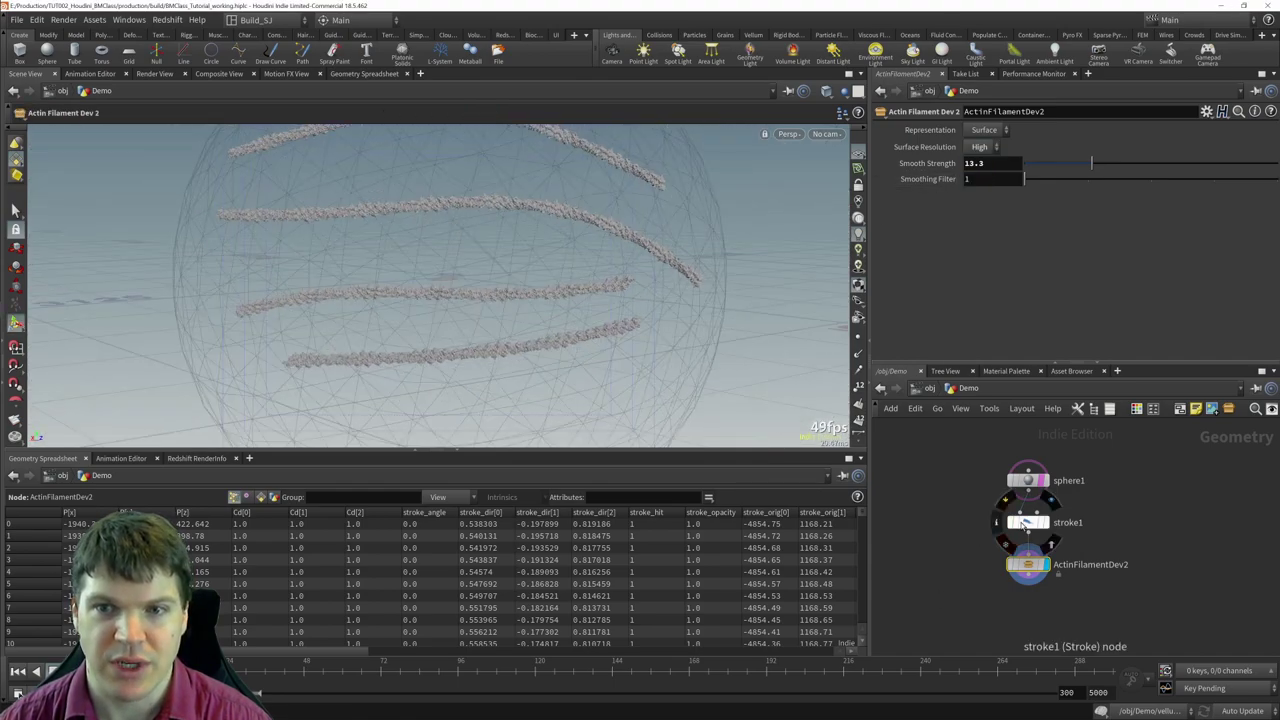
pyautogui.moveTo(663, 346)
pyautogui.mouseDown()
pyautogui.moveTo(488, 411)
pyautogui.moveTo(362, 420)
pyautogui.moveTo(222, 405)
pyautogui.mouseUp()
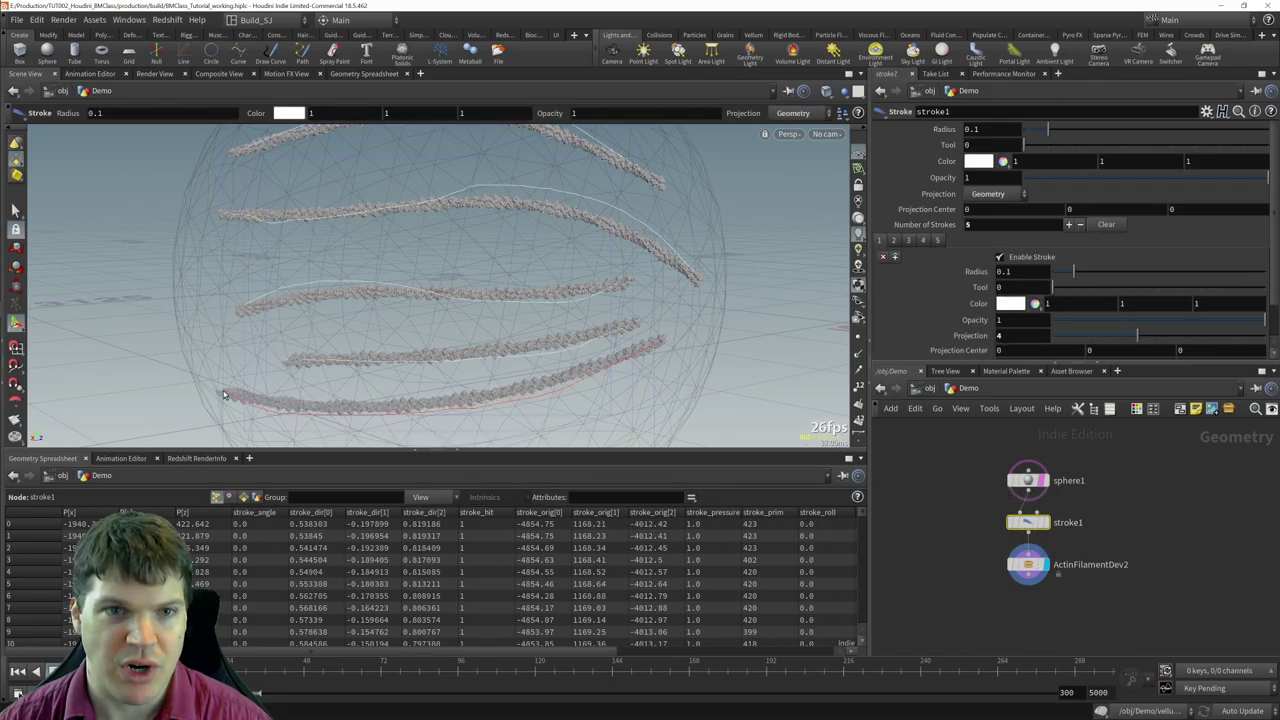
pyautogui.moveTo(654, 212)
pyautogui.mouseDown()
pyautogui.moveTo(421, 151)
pyautogui.moveTo(290, 140)
pyautogui.mouseUp()
pyautogui.moveTo(450, 230)
pyautogui.keyDown('alt'); pyautogui.mouseDown()
pyautogui.moveTo(724, 269)
pyautogui.moveTo(330, 165)
pyautogui.mouseUp(); pyautogui.keyUp('alt')
pyautogui.press('Escape')
pyautogui.scroll(6, 523, 269)
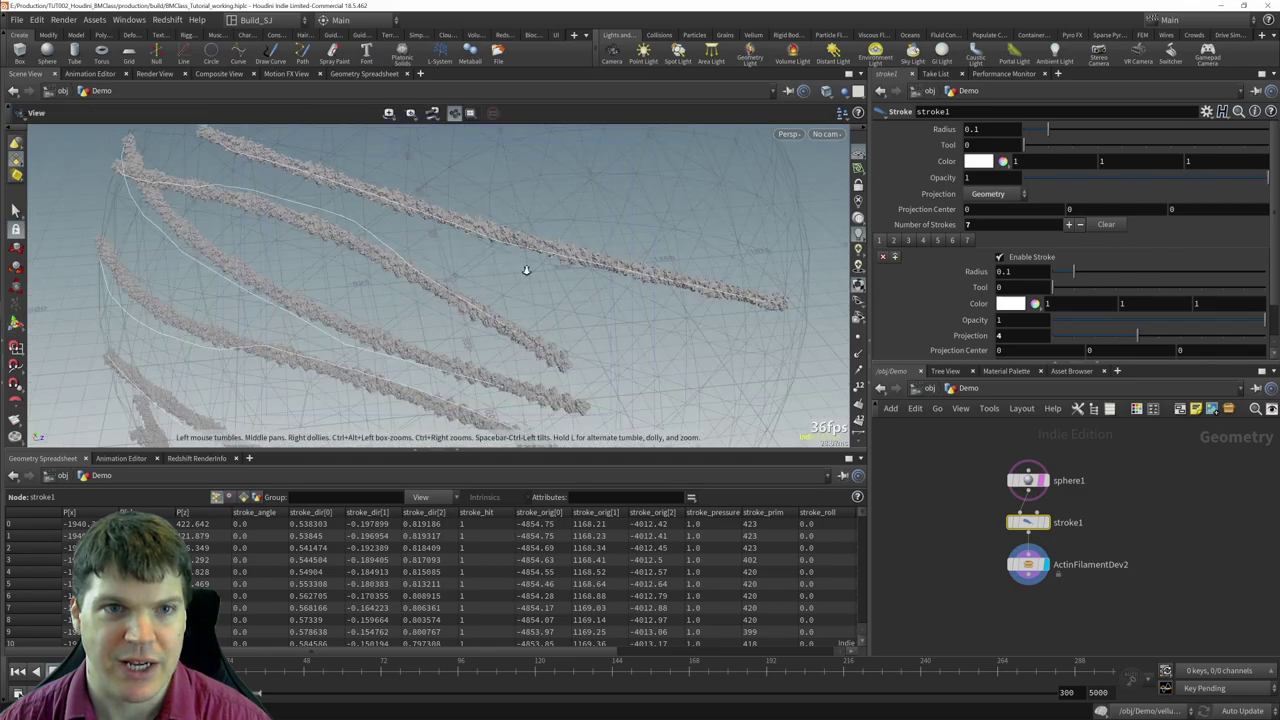
pyautogui.moveTo(549, 279)
pyautogui.mouseDown()
pyautogui.moveTo(503, 309)
pyautogui.moveTo(524, 278)
pyautogui.mouseUp()
pyautogui.moveTo(640, 289)
pyautogui.mouseDown()
pyautogui.moveTo(605, 266)
pyautogui.moveTo(520, 280)
pyautogui.mouseUp()
# - Switch the ActinFilamentDev2 representation to Atoms while close to a filament's end, and back to Surface
pyautogui.click(1028, 564)
pyautogui.moveTo(294, 274); pyautogui.dragTo(645, 267)
pyautogui.moveTo(354, 306); pyautogui.dragTo(403, 302)
pyautogui.press('Return')
pyautogui.scroll(10, 403, 302)
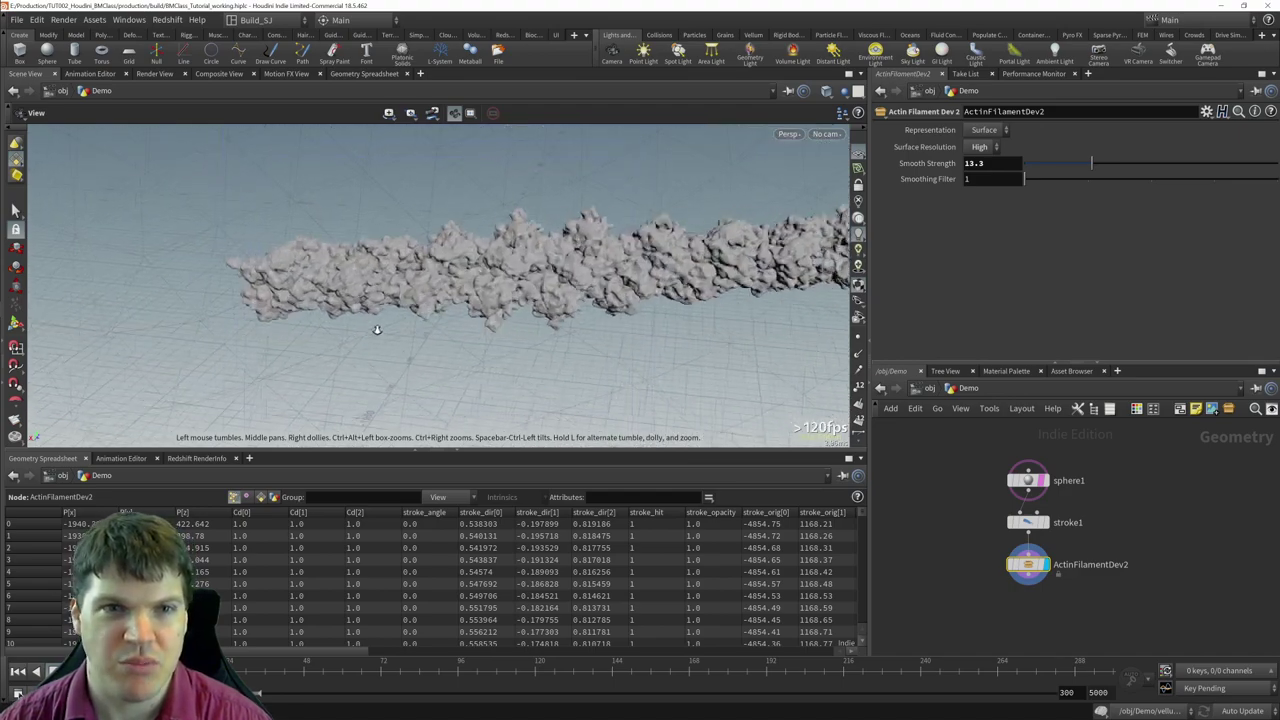
pyautogui.click(984, 130)
pyautogui.click(980, 130)
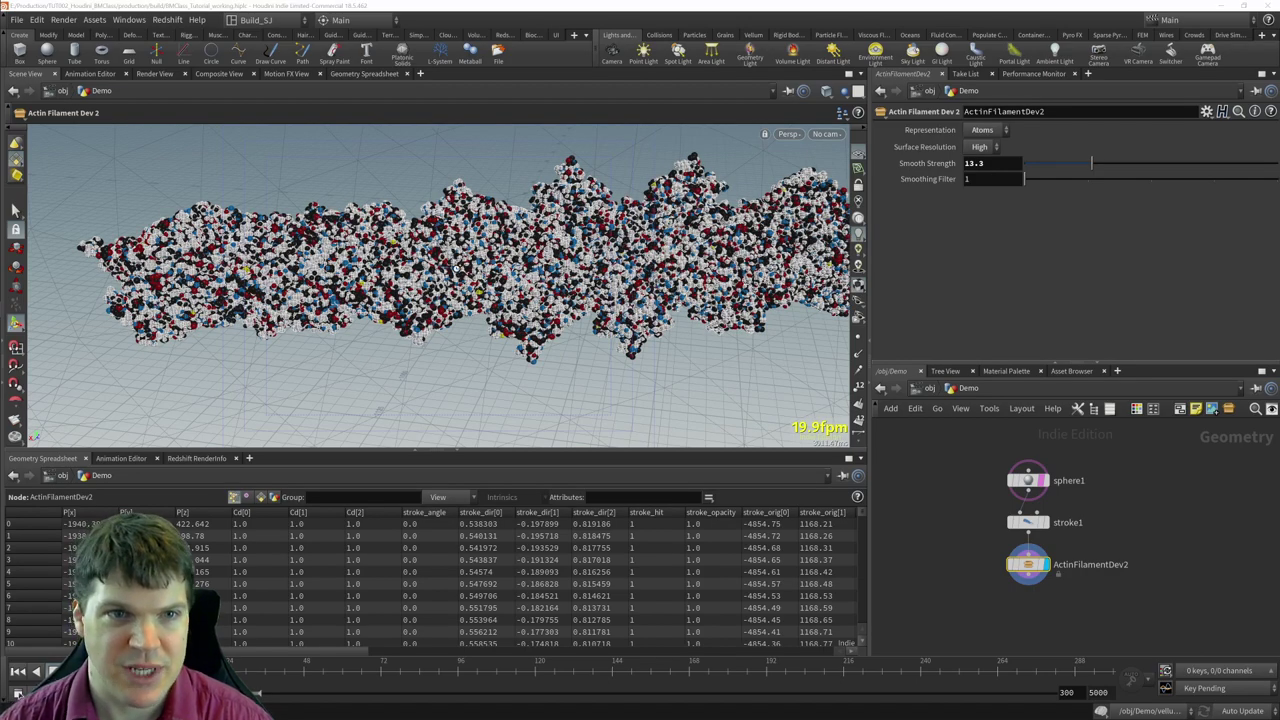
pyautogui.press('Escape')
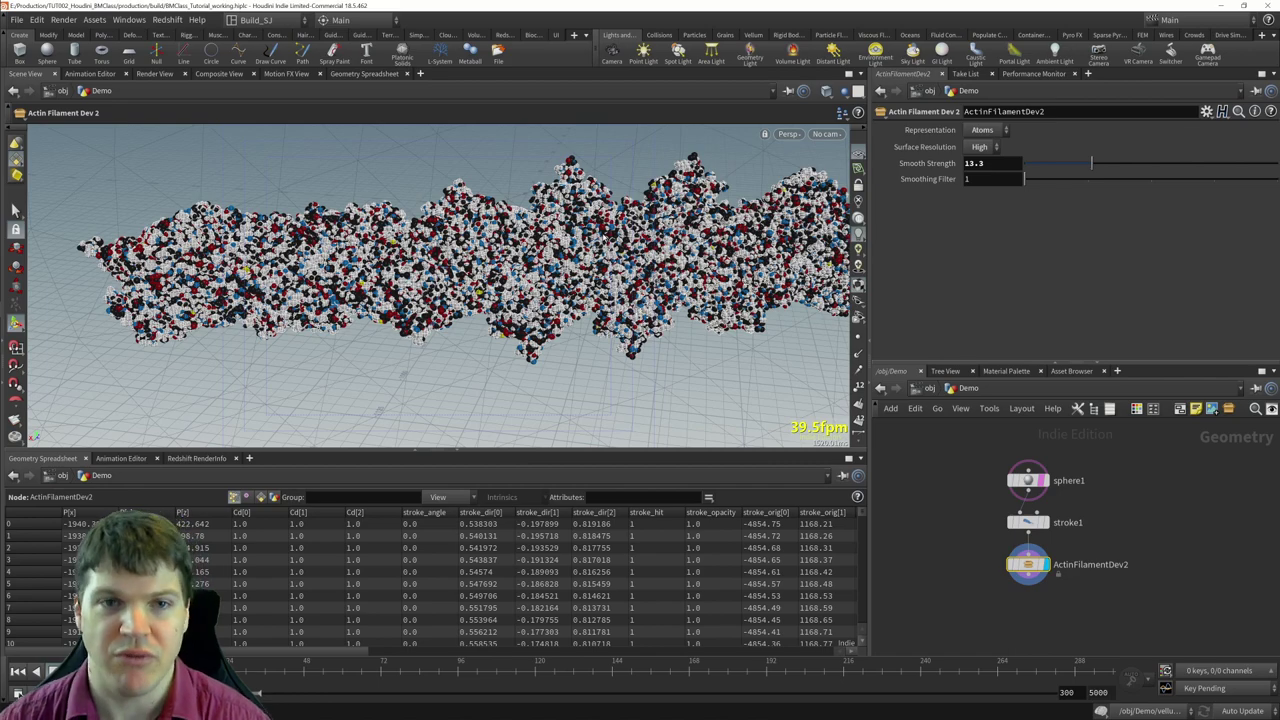
pyautogui.click(982, 130)
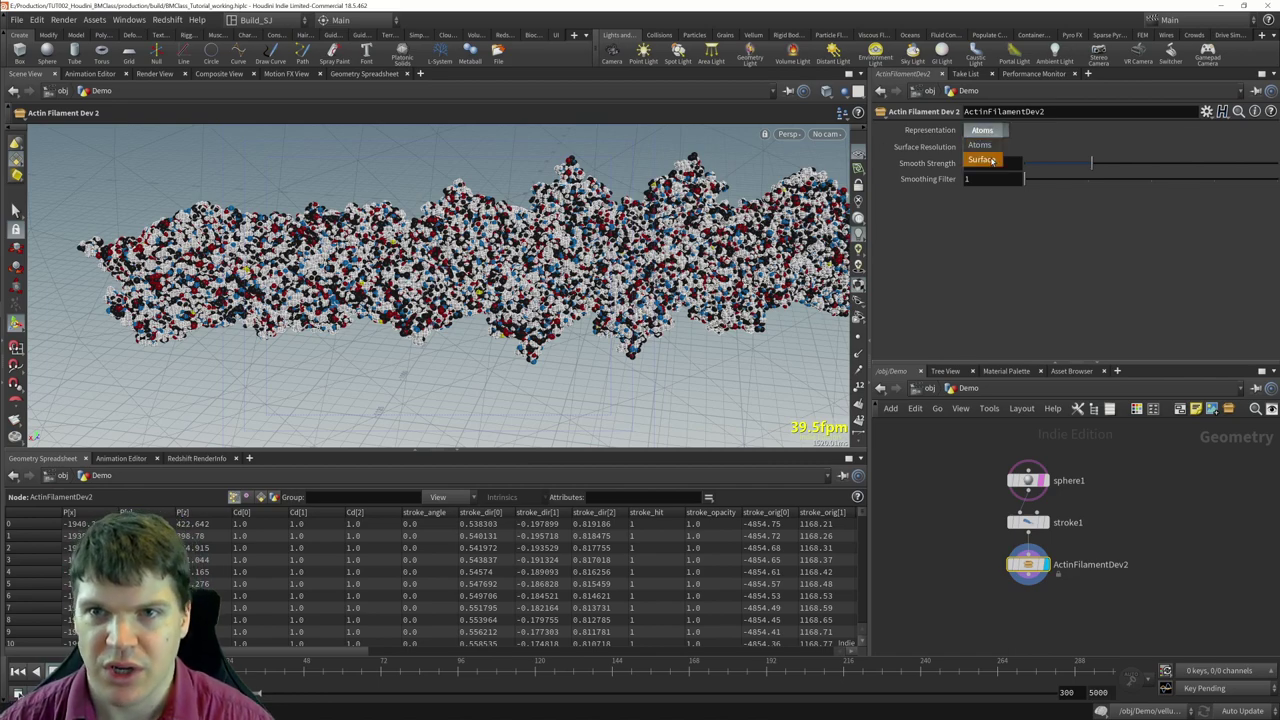
pyautogui.click(980, 160)
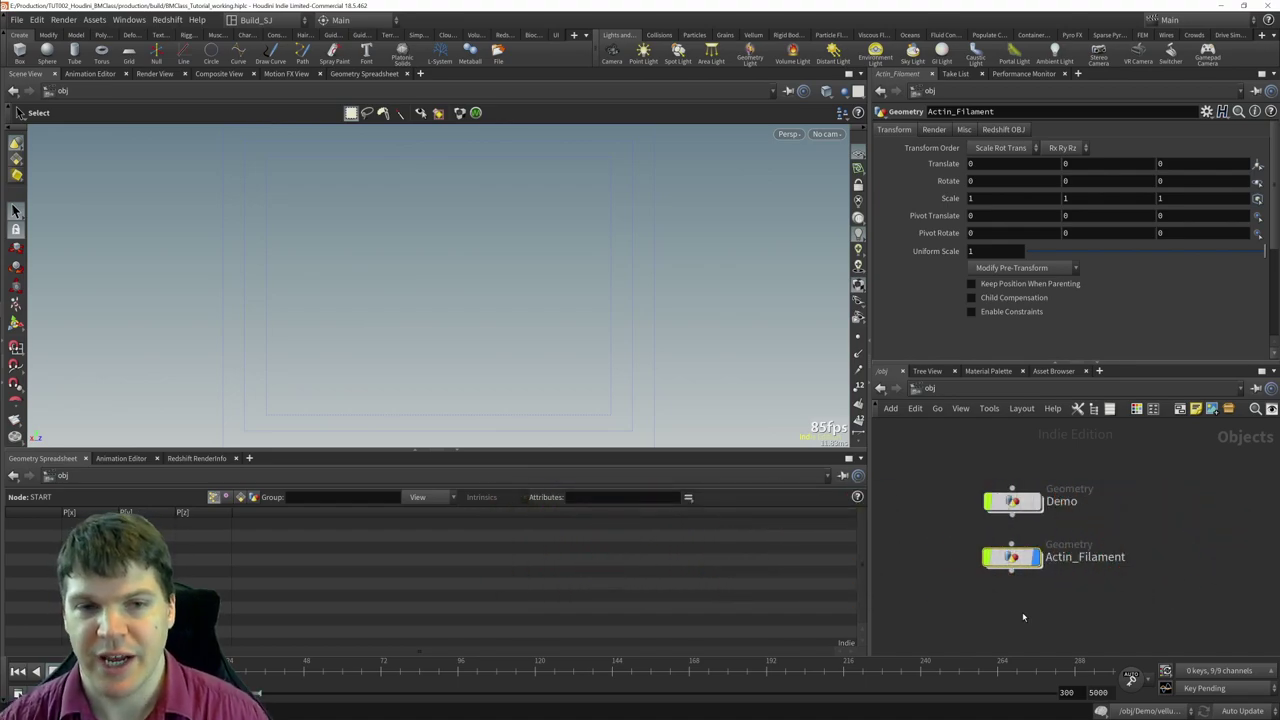
# - Open the Actin_Filament geometry network and enlarge the network editor upward
pyautogui.doubleClick(1012, 557)
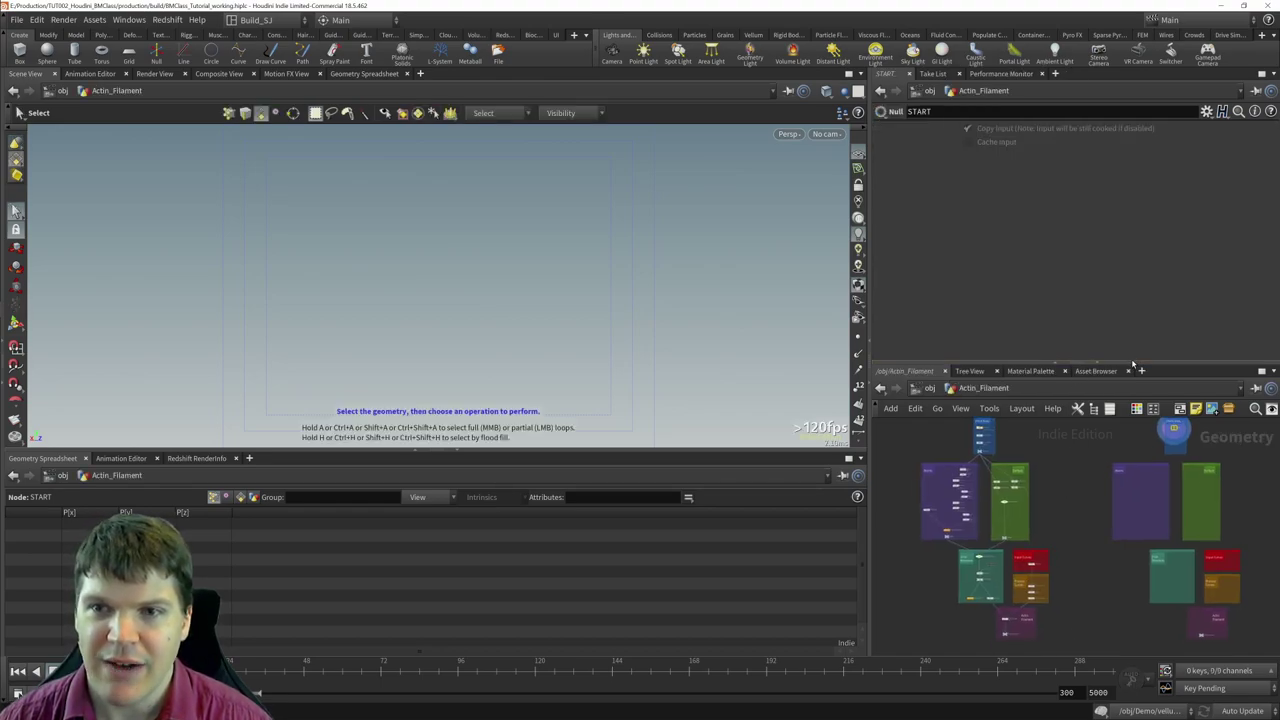
pyautogui.moveTo(1132, 364); pyautogui.dragTo(1120, 243)
pyautogui.scroll(2, 965, 478)
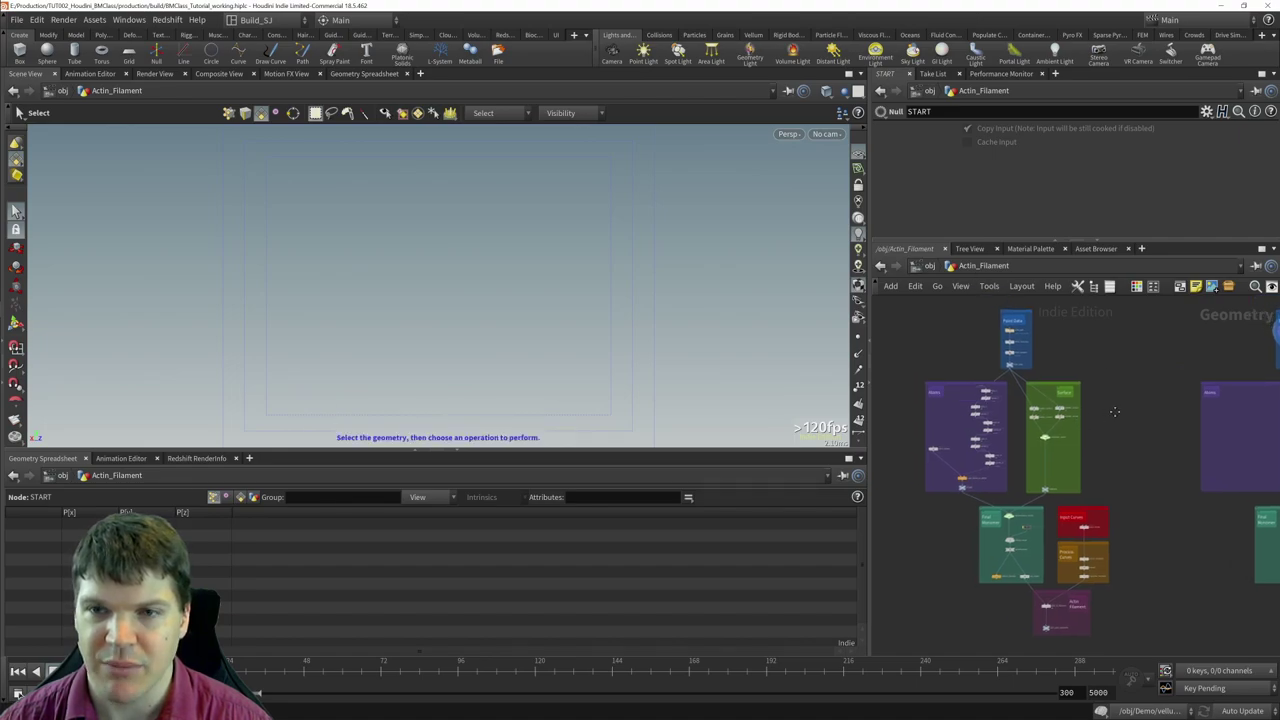
# - Examine the finished node network from Point Data down to Actin Filament and the empty template boxes beside it
pyautogui.scroll(1, 1115, 408)
pyautogui.moveTo(1115, 408); pyautogui.dragTo(1201, 387, button='middle')
pyautogui.scroll(1, 1133, 517)
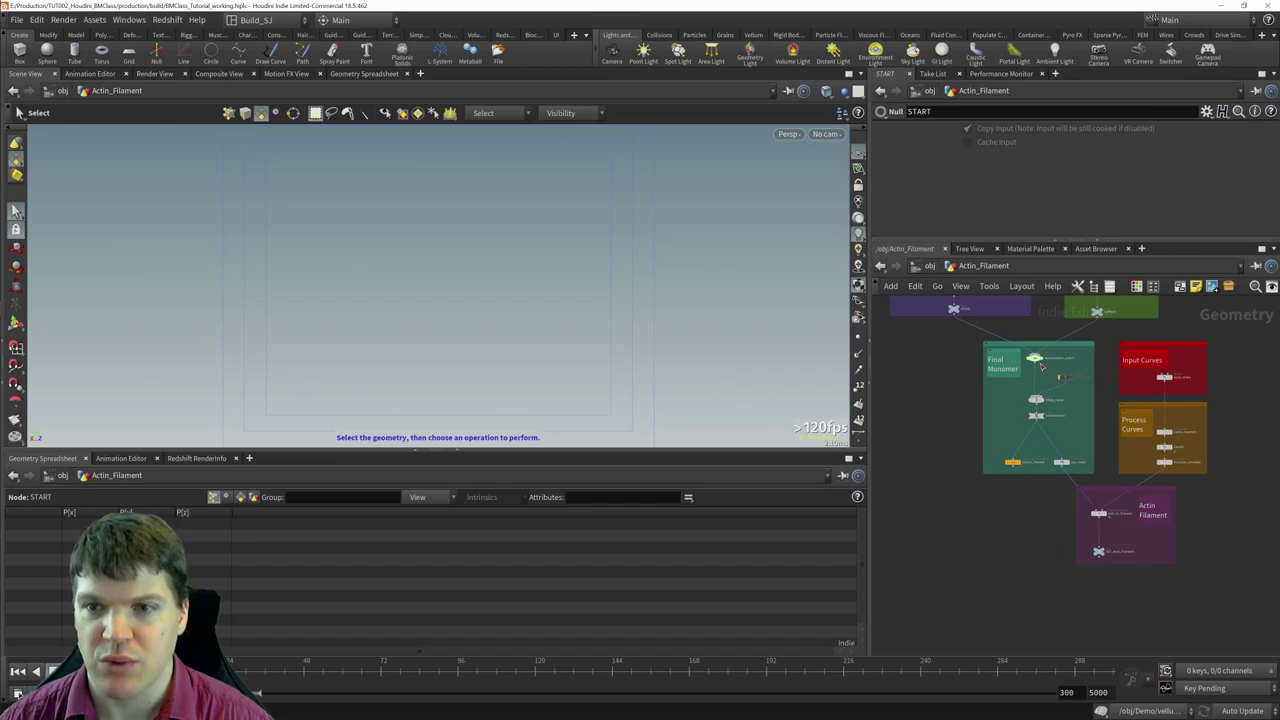
pyautogui.scroll(-6, 1080, 600)
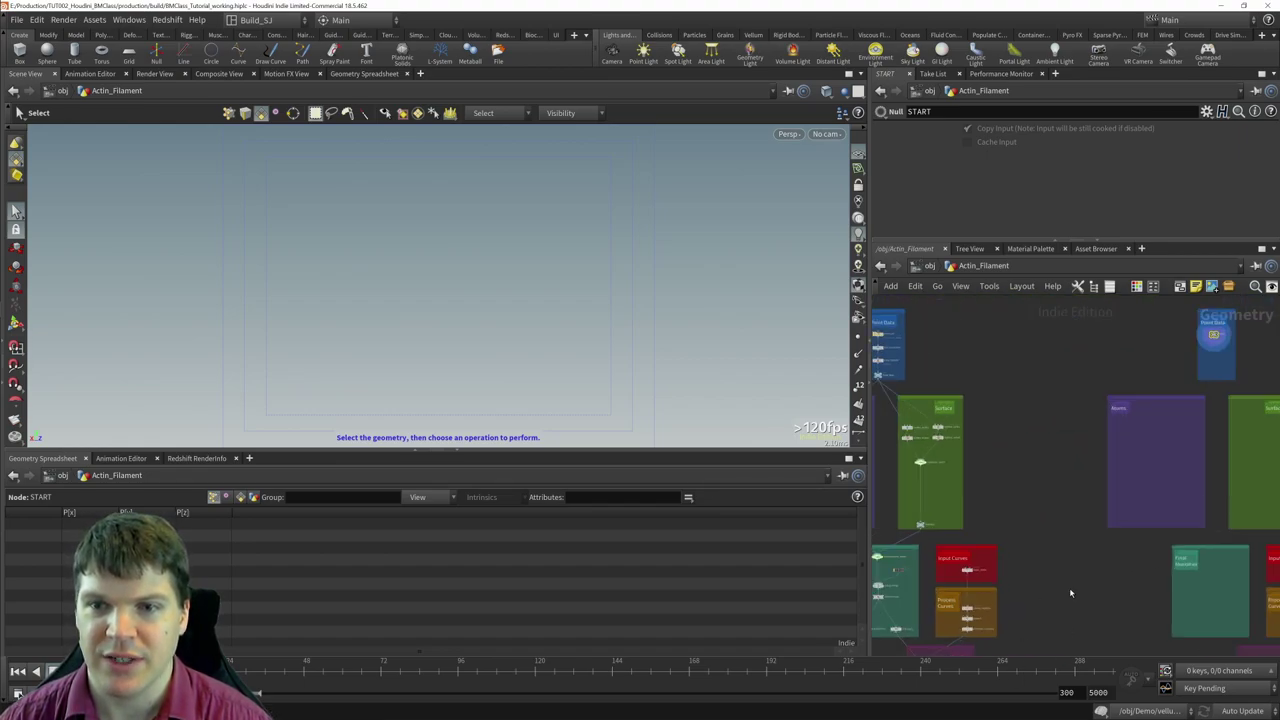
pyautogui.moveTo(1058, 560); pyautogui.dragTo(1084, 550, button='middle')
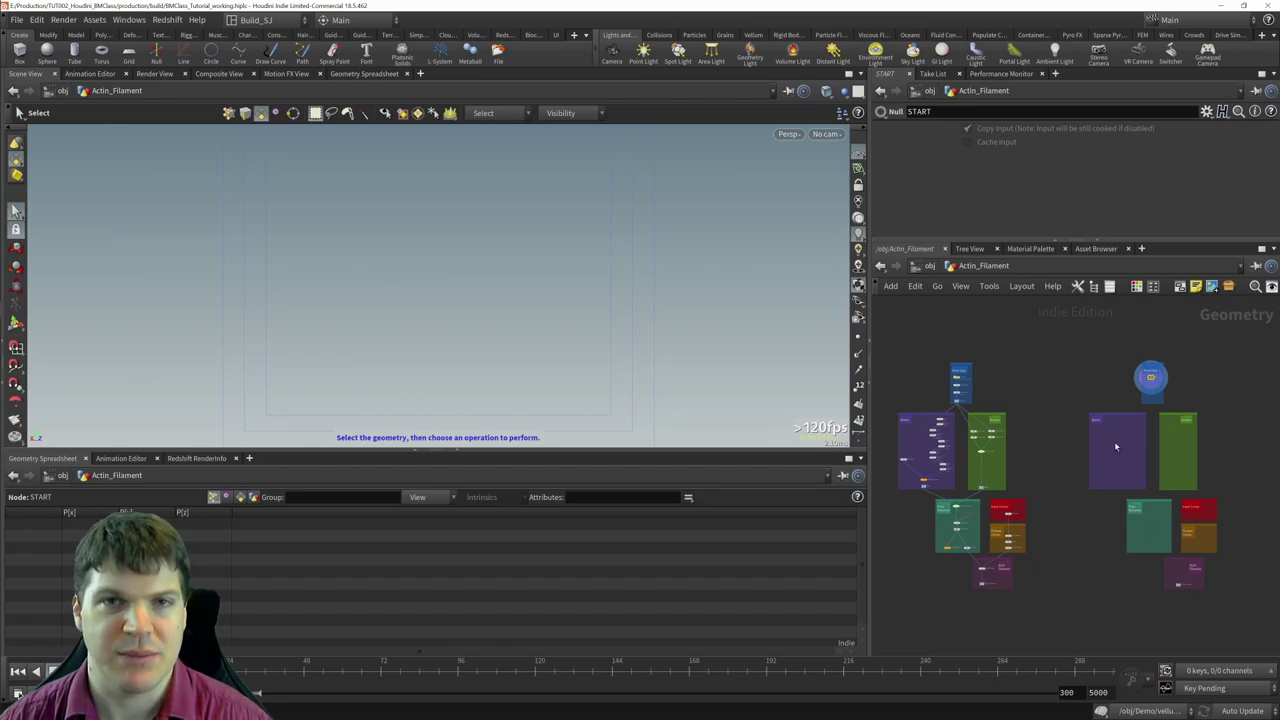
pyautogui.scroll(6, 1140, 432)
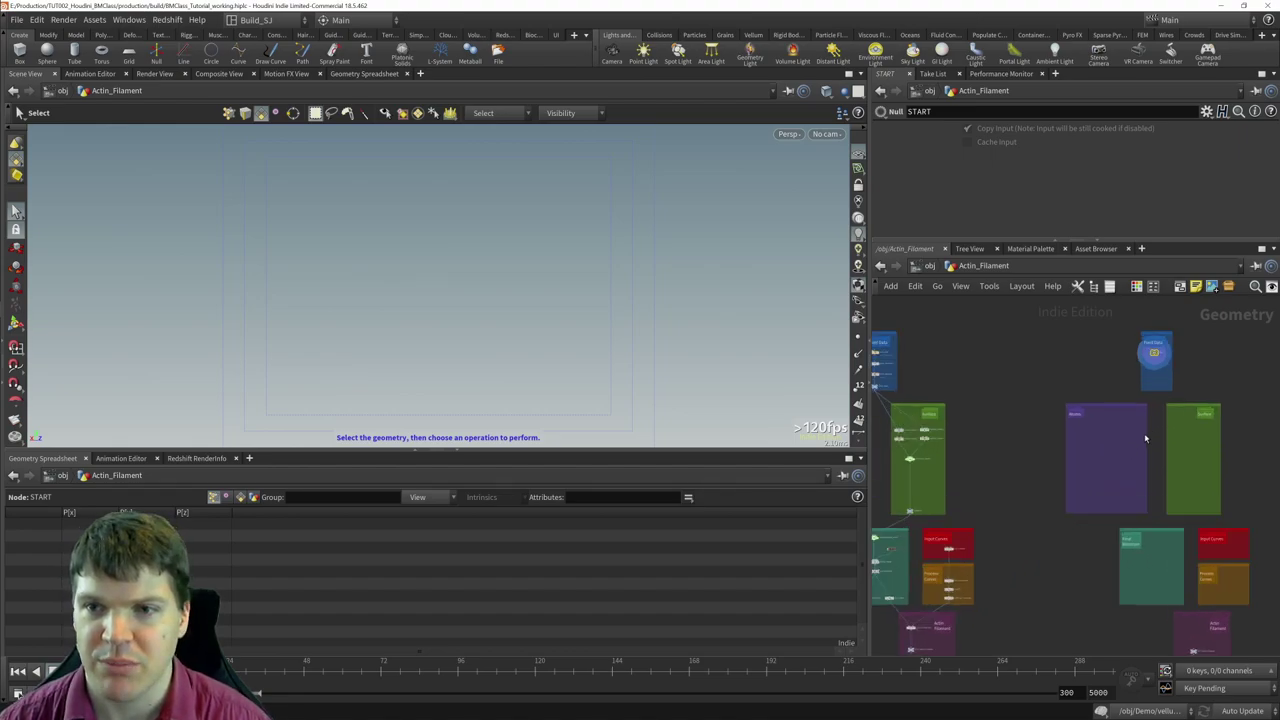
pyautogui.moveTo(1157, 391); pyautogui.dragTo(1125, 336, button='middle')
pyautogui.scroll(2, 1050, 474)
pyautogui.scroll(1, 1120, 384)
pyautogui.scroll(-2, 1125, 336)
pyautogui.moveTo(1175, 414); pyautogui.dragTo(1130, 354, button='middle')
pyautogui.moveTo(1141, 553); pyautogui.dragTo(1133, 455, button='middle')
pyautogui.scroll(-4, 1049, 525)
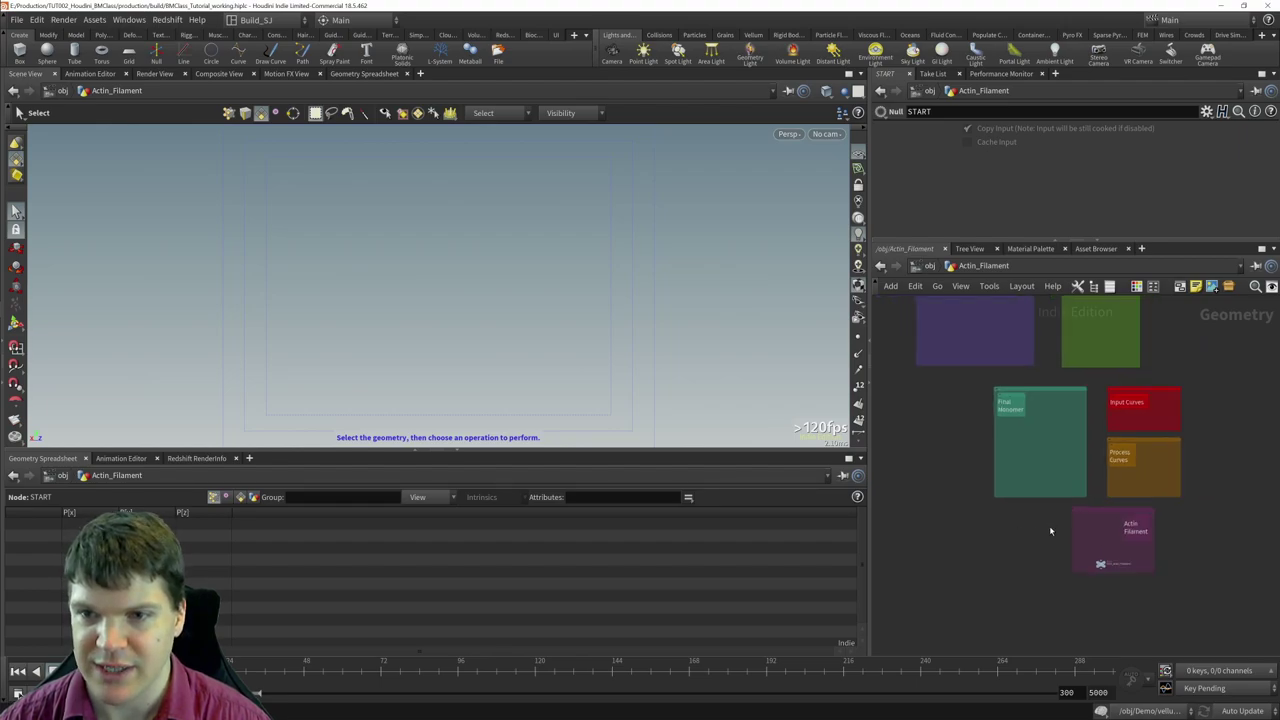
pyautogui.moveTo(979, 486); pyautogui.dragTo(1109, 530, button='middle')
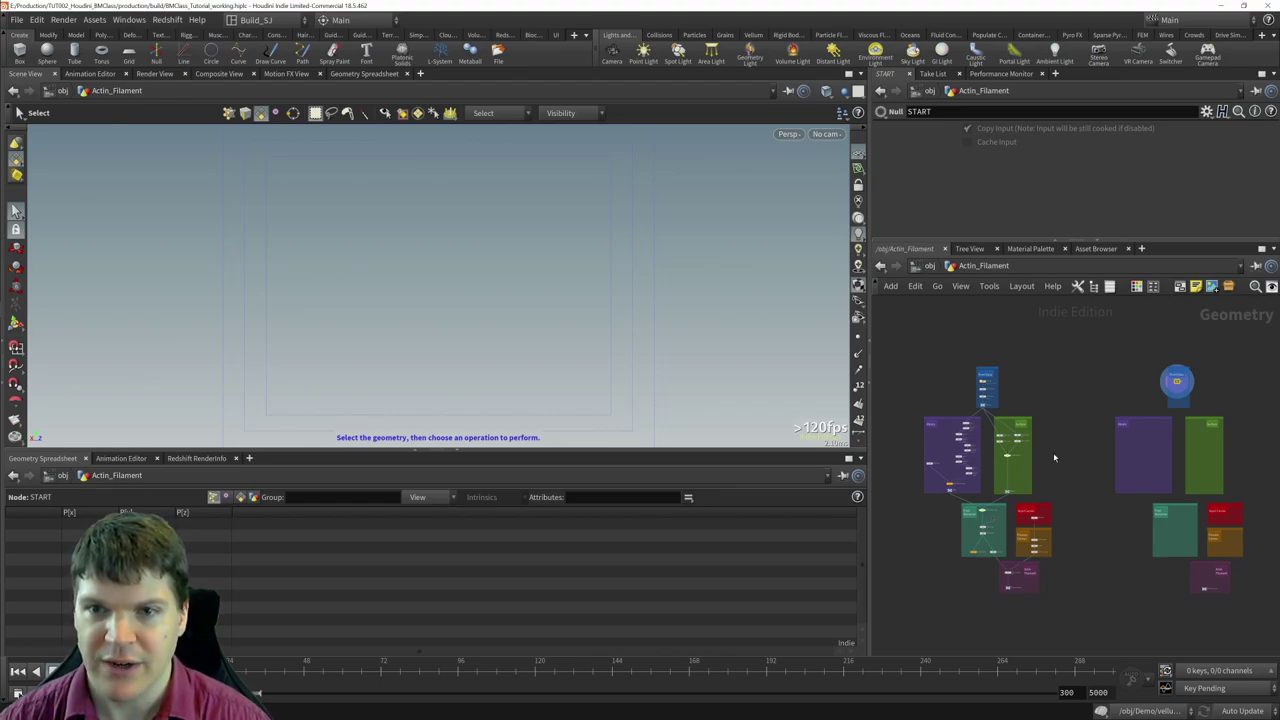
pyautogui.scroll(5, 1067, 446)
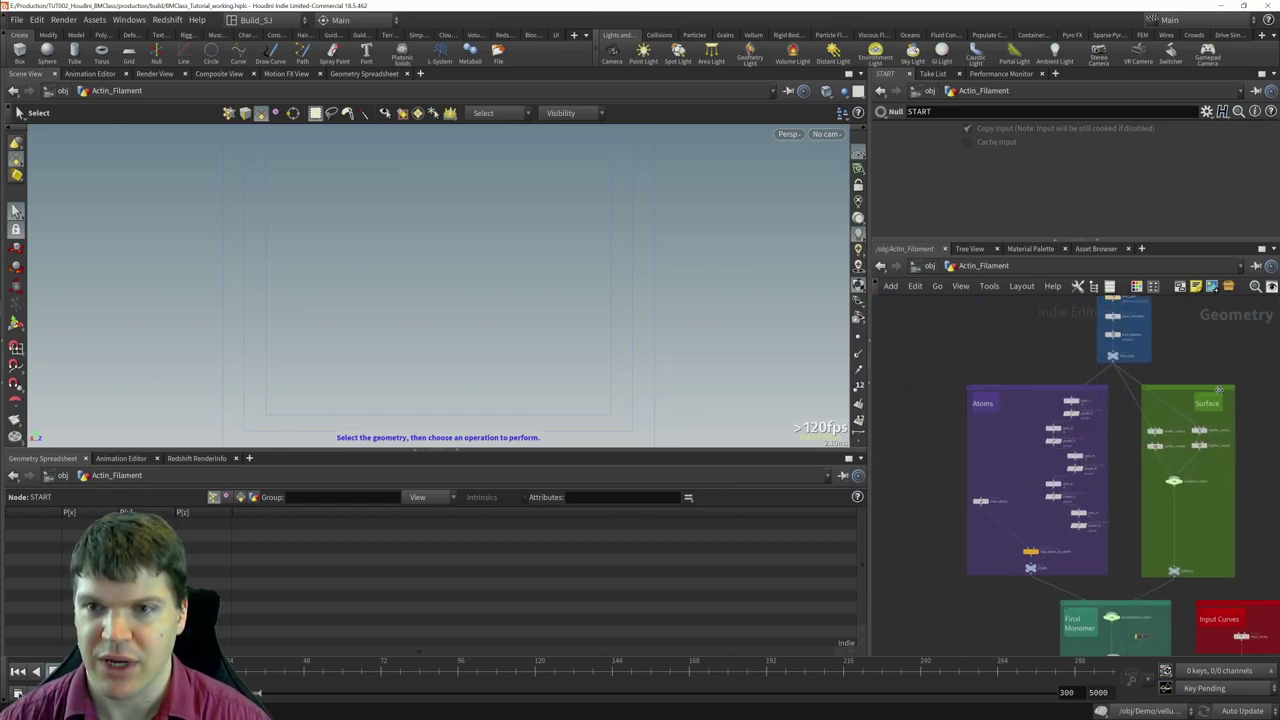
pyautogui.moveTo(1132, 534); pyautogui.dragTo(1052, 270, button='middle')
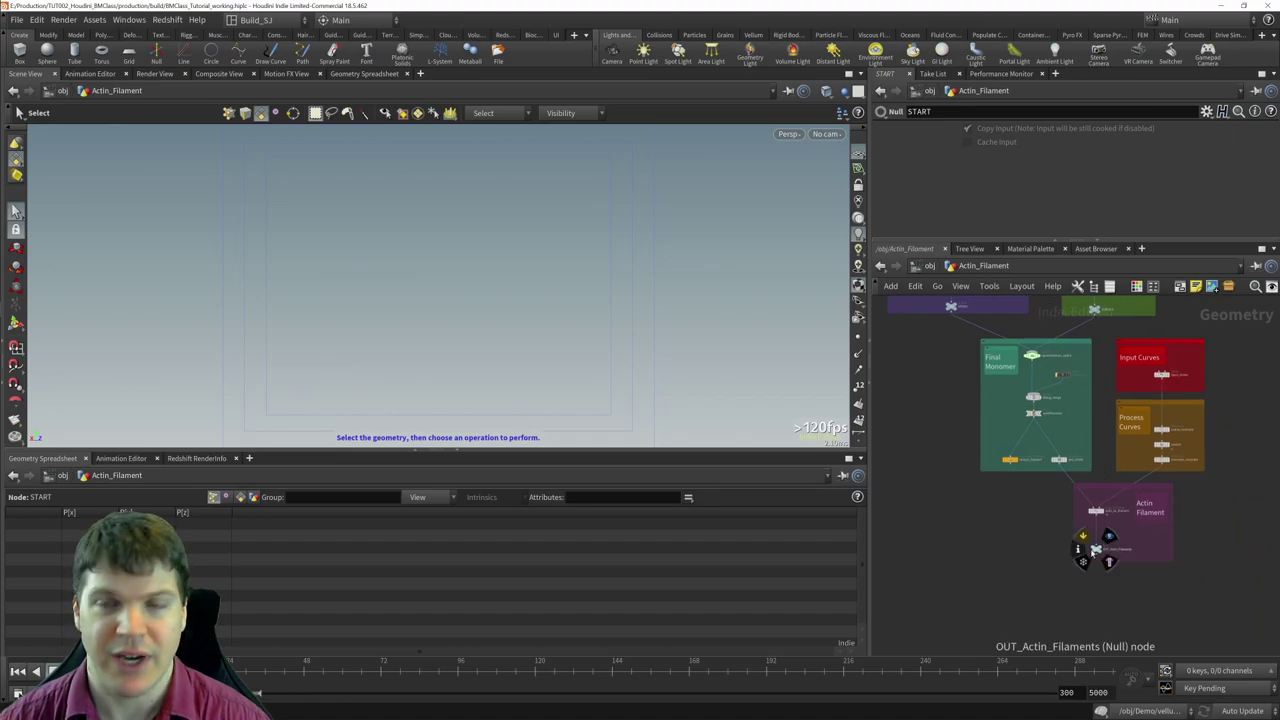
pyautogui.moveTo(1110, 409); pyautogui.dragTo(1152, 593, button='middle')
pyautogui.scroll(-2, 1067, 626)
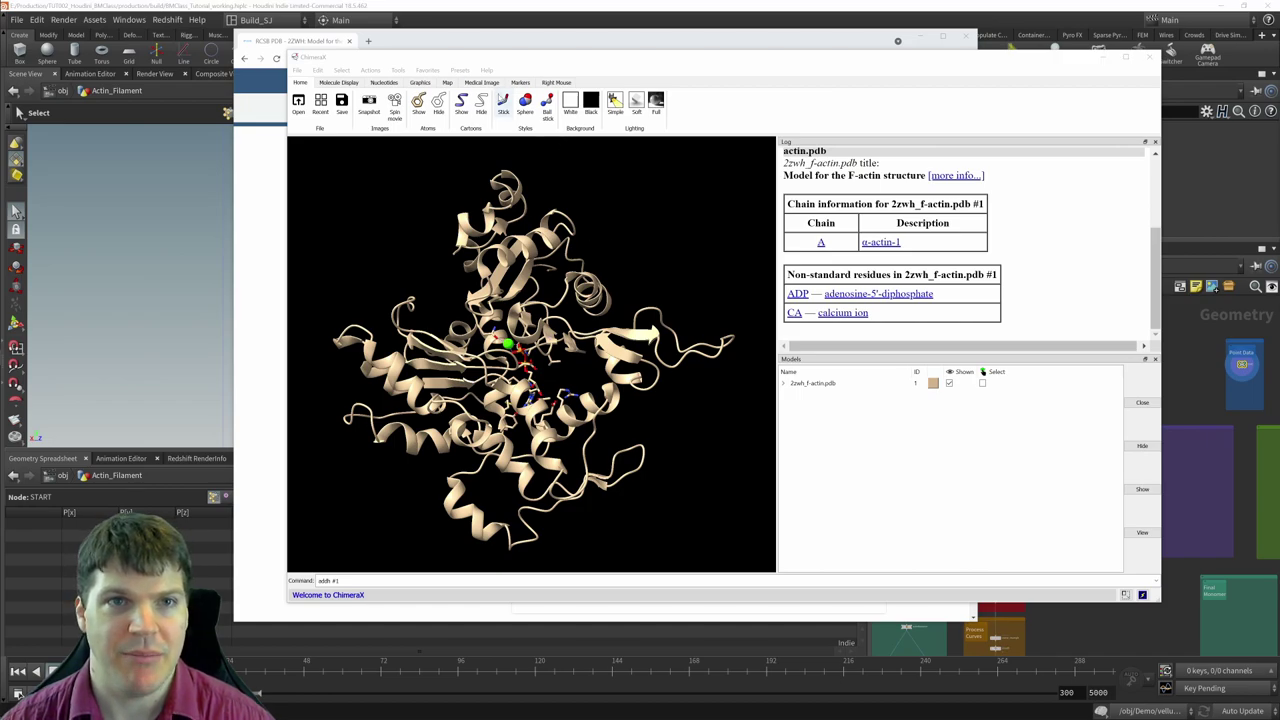
# - In ChimeraX, add hydrogens to the 2zwh_f-actin.pdb model with the command addh #1
pyautogui.click(318, 581)
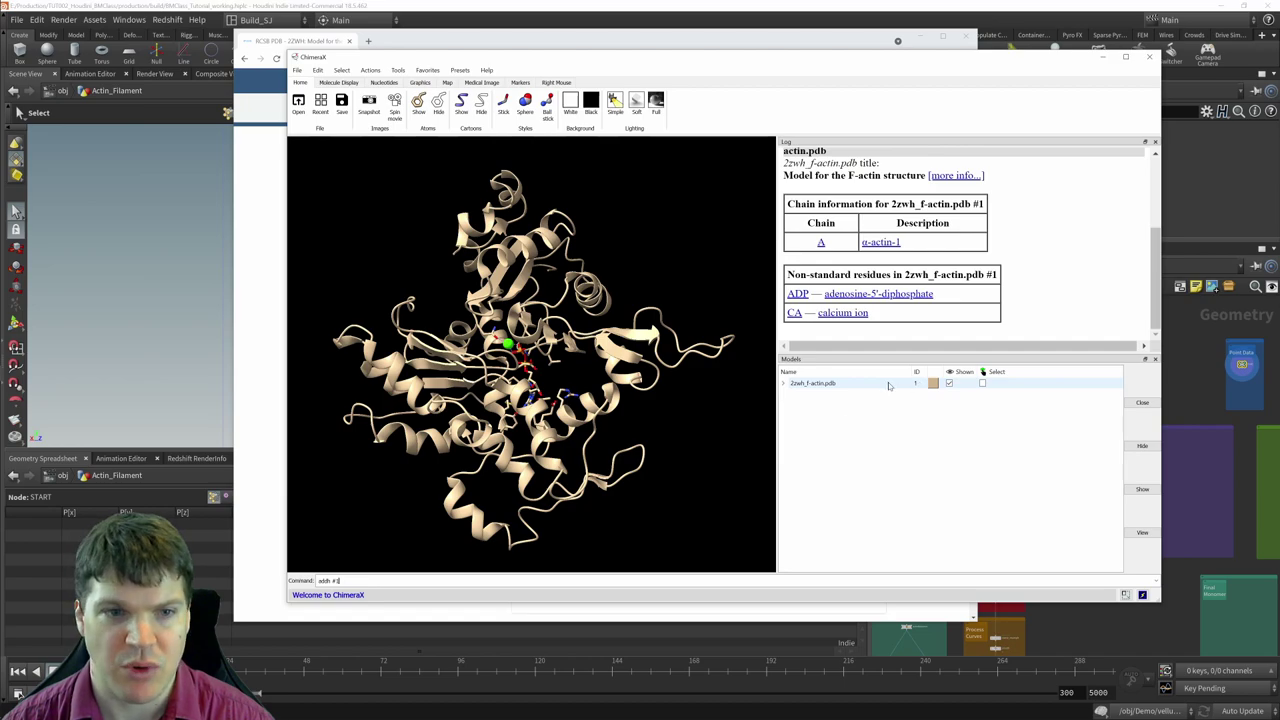
pyautogui.press('Return')
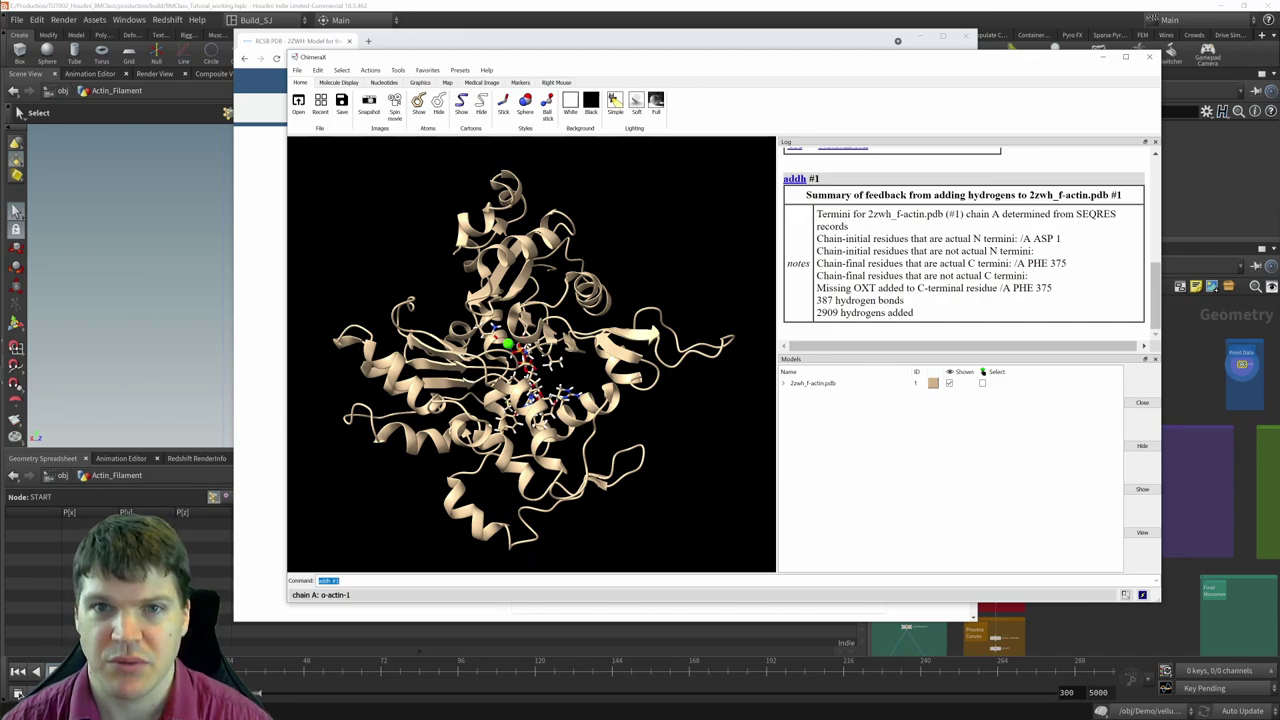
pyautogui.moveTo(624, 333); pyautogui.dragTo(688, 407)
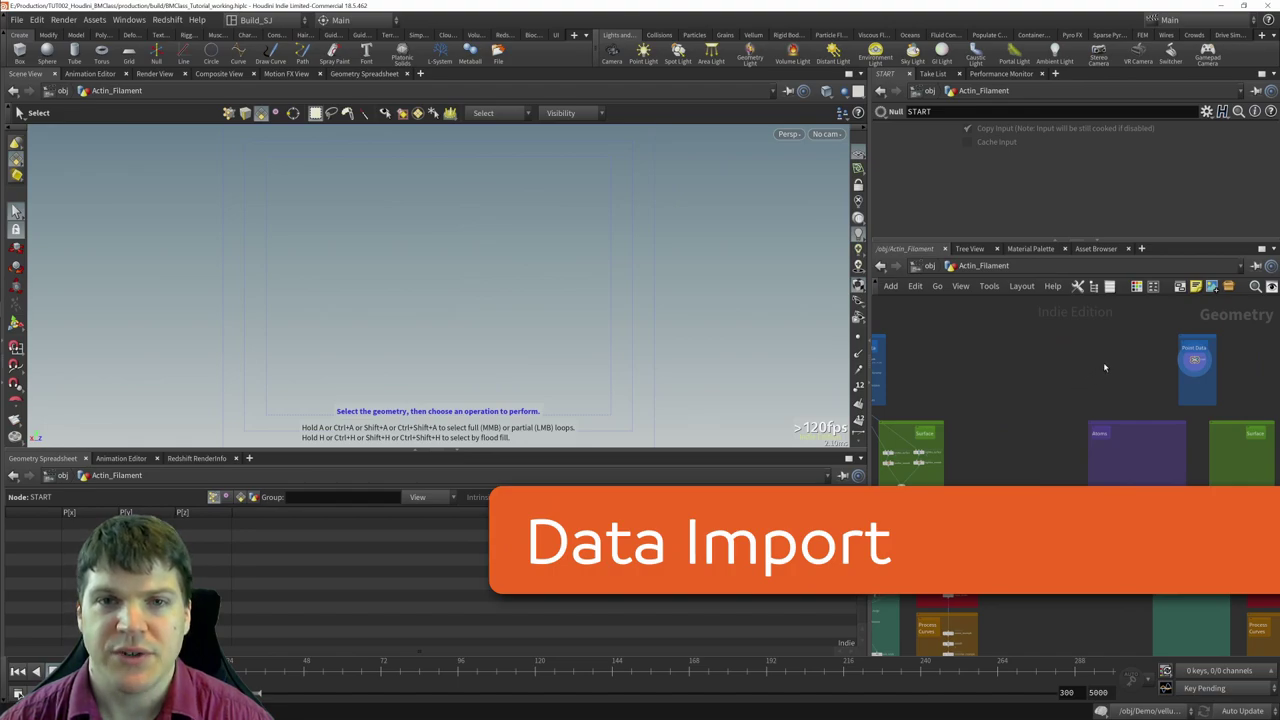
# - Back in Houdini, replace the START null in the empty template's Point Data box with a File node
pyautogui.scroll(5, 975, 399)
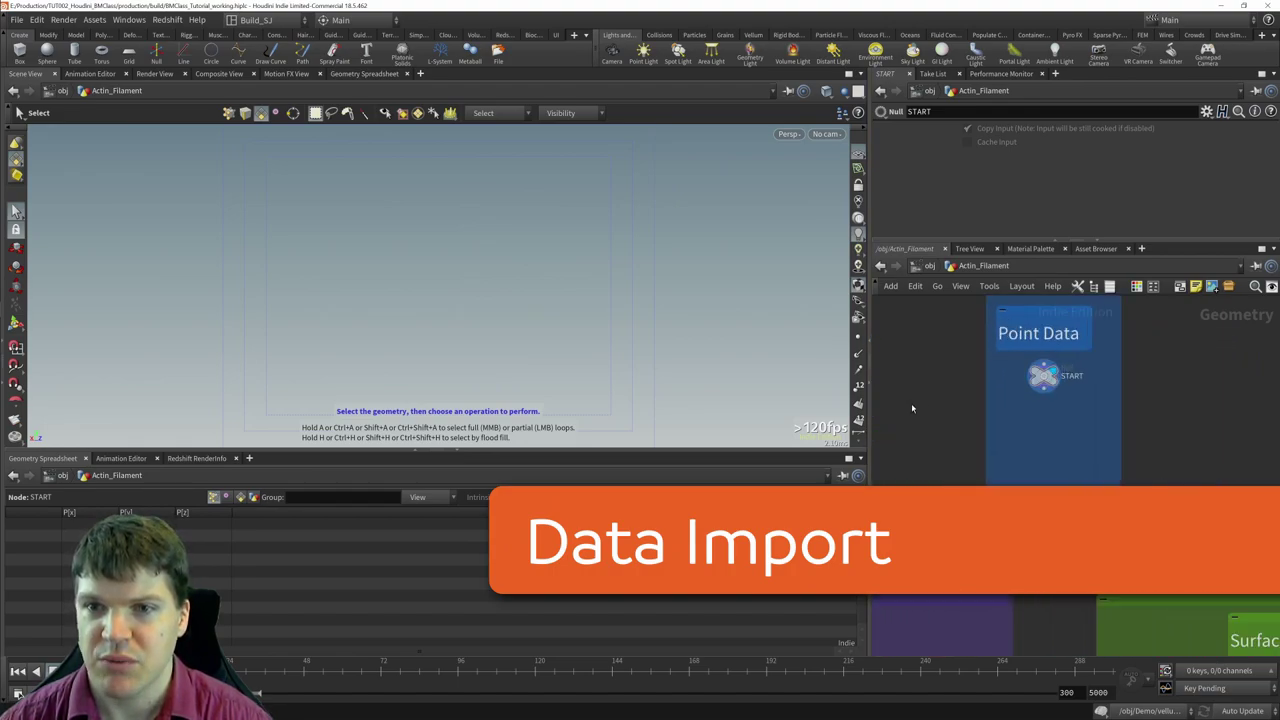
pyautogui.scroll(2, 1045, 378)
pyautogui.moveTo(1043, 378)
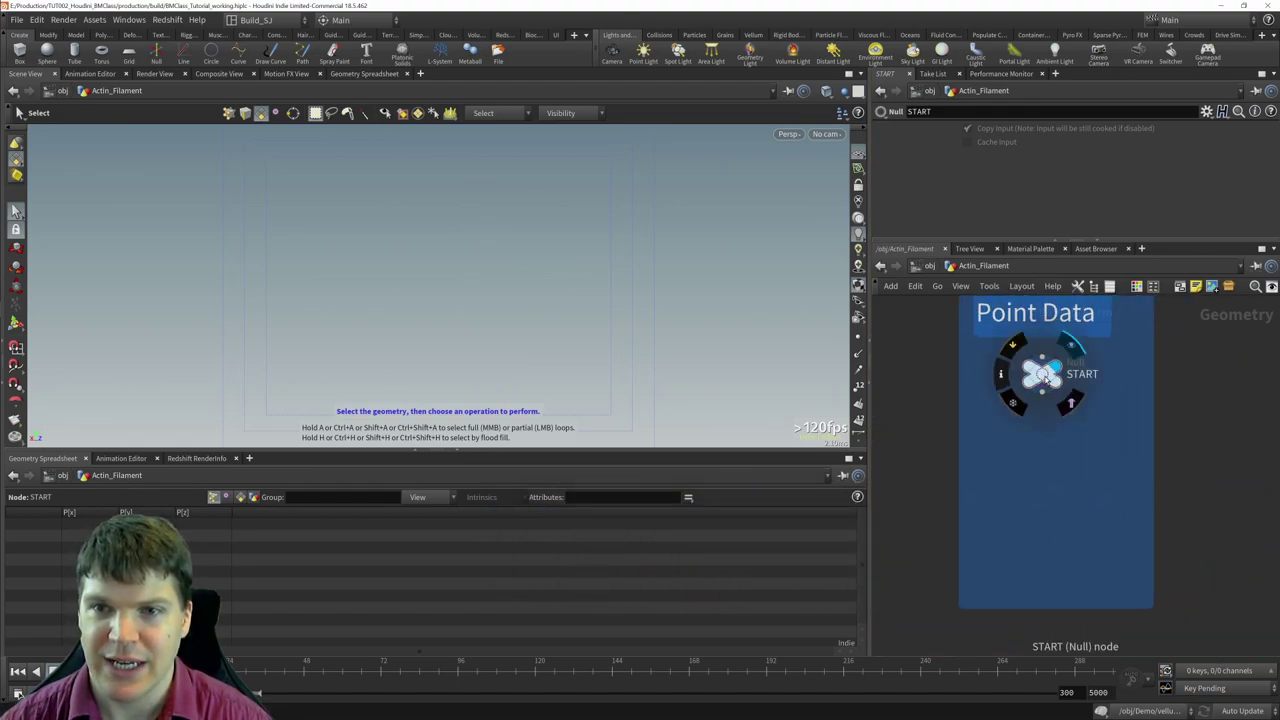
pyautogui.press('Delete')
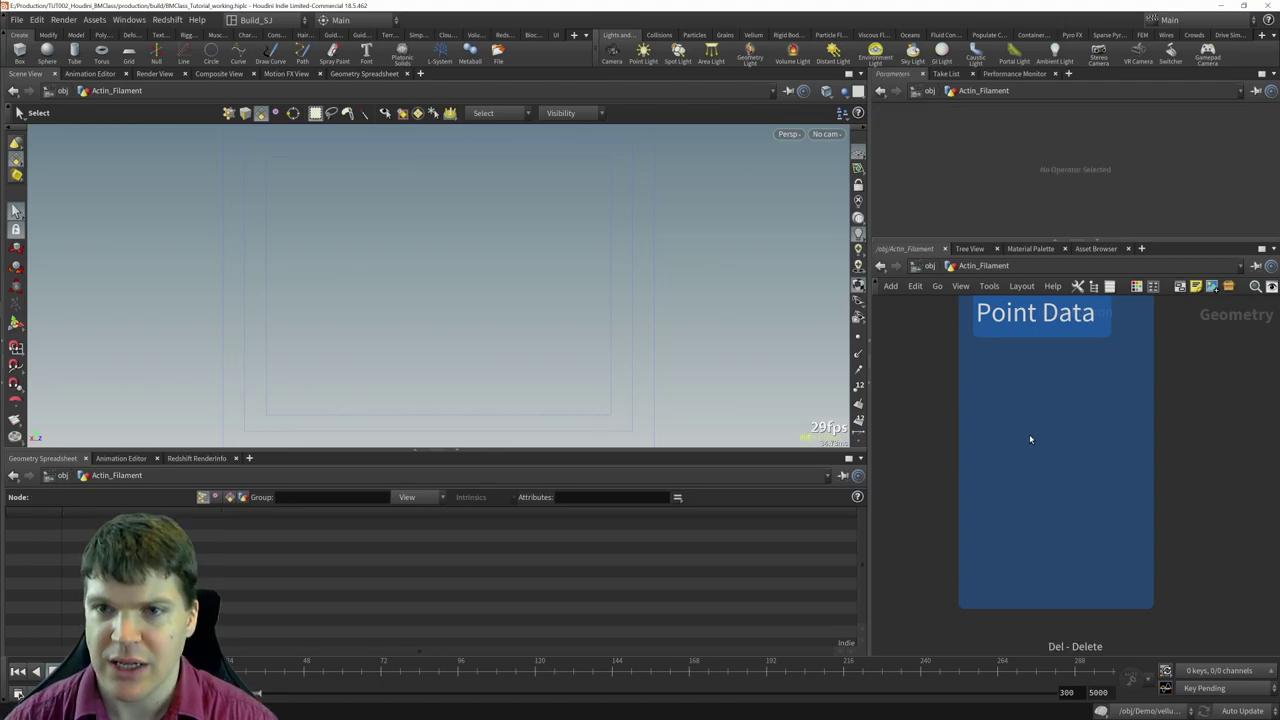
pyautogui.press('Tab')
pyautogui.write('fil')
pyautogui.press('Return')
pyautogui.click(1020, 450)
pyautogui.moveTo(1020, 438); pyautogui.dragTo(1034, 379)
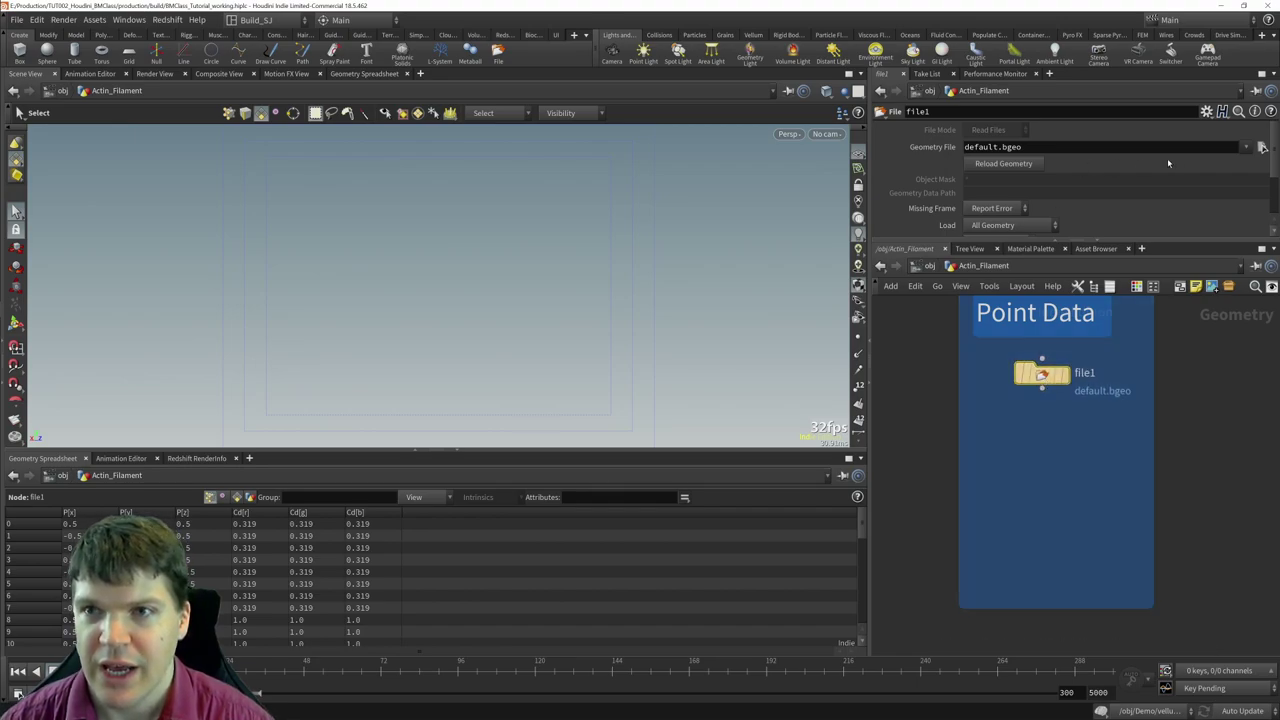
# - Load F:/Desktop/2zwh_f-actin_H.pdb into the file1 node and display its points framed in the viewport
pyautogui.click(1242, 147)
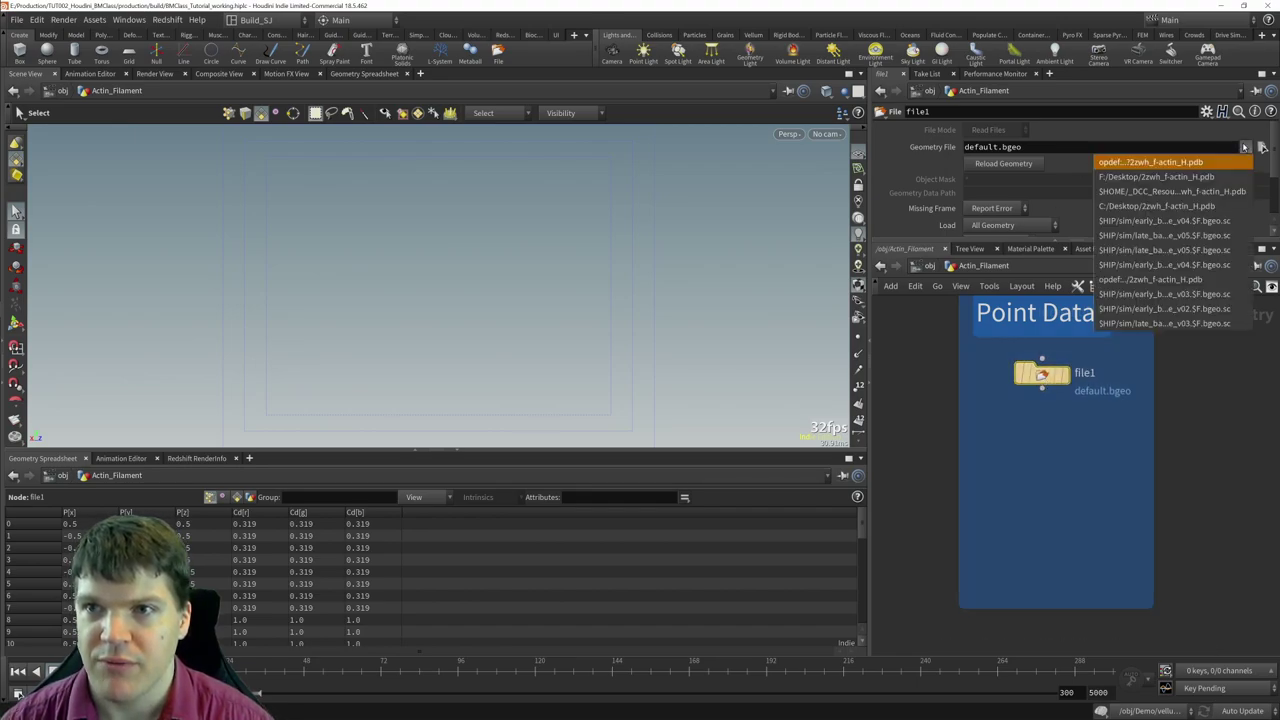
pyautogui.click(1175, 177)
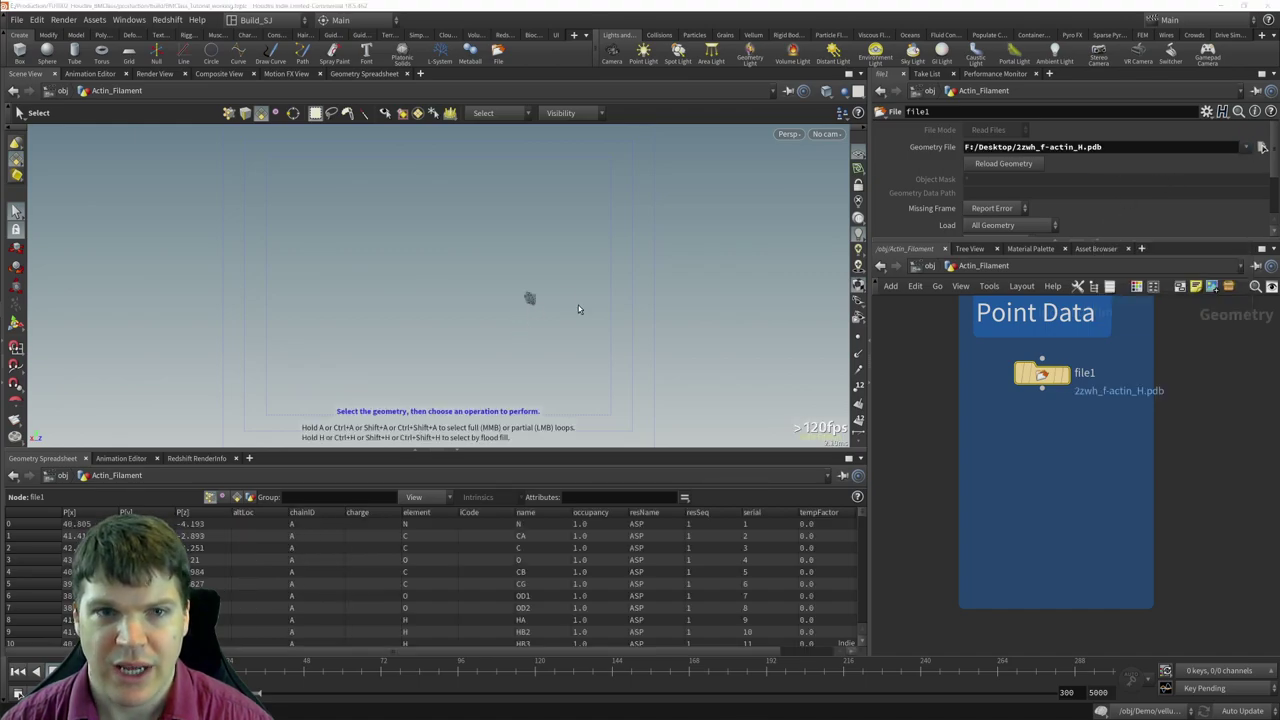
pyautogui.hotkey('space', 'f')
pyautogui.moveTo(436, 316); pyautogui.dragTo(566, 318)
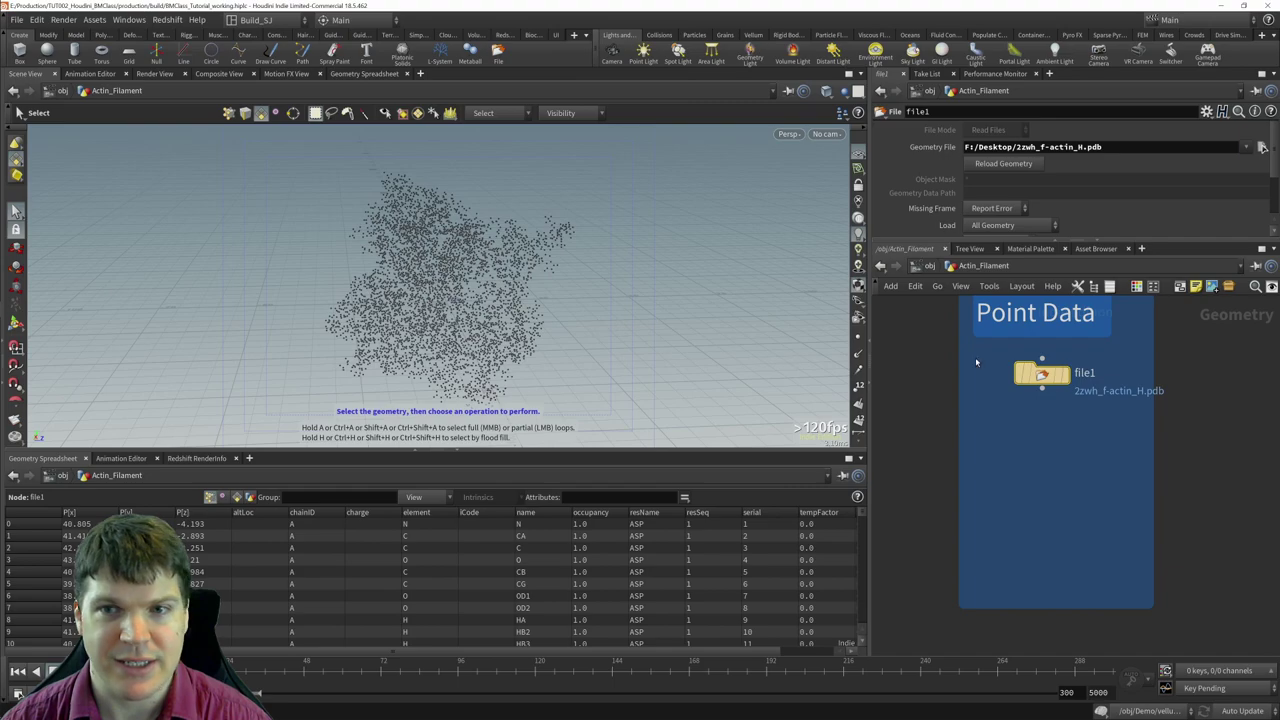
pyautogui.moveTo(1065, 383)
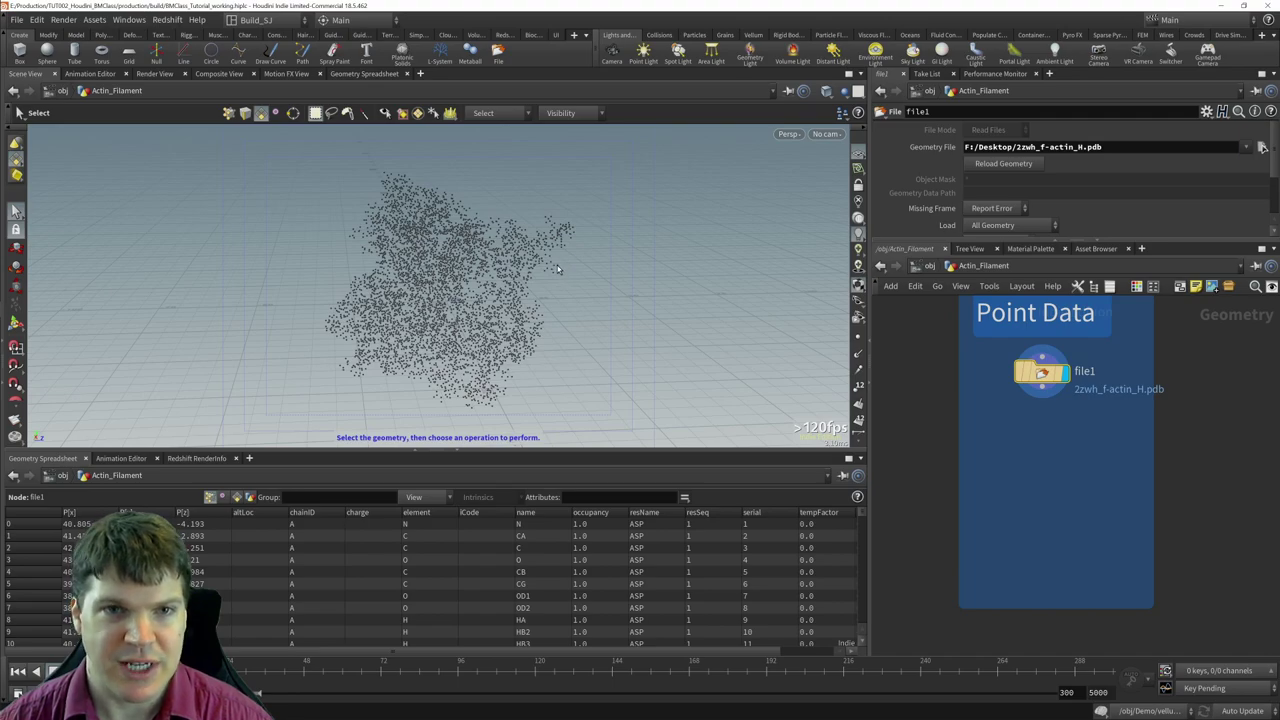
# - Zoom in on the imported points and enlarge the Geometry Spreadsheet to show more rows of their attributes
pyautogui.press('Escape')
pyautogui.moveTo(560, 270); pyautogui.dragTo(528, 257, button='right')
pyautogui.press('s')
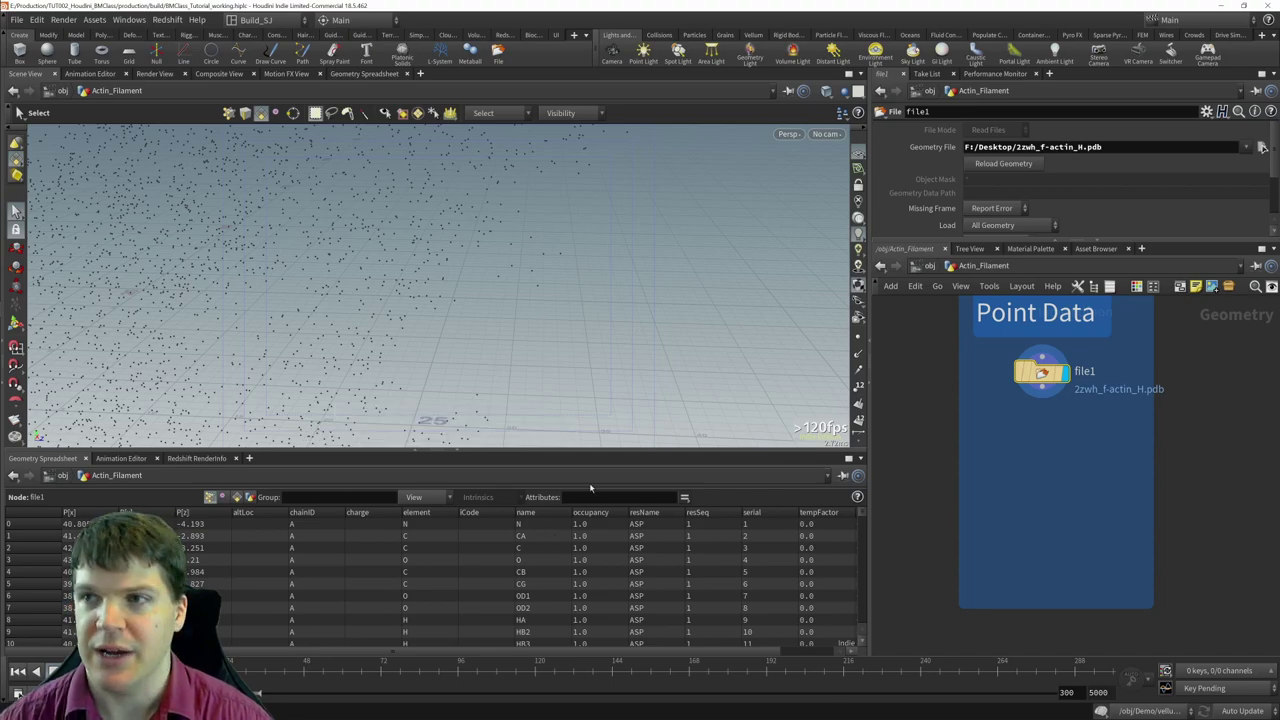
pyautogui.moveTo(600, 452); pyautogui.dragTo(616, 355)
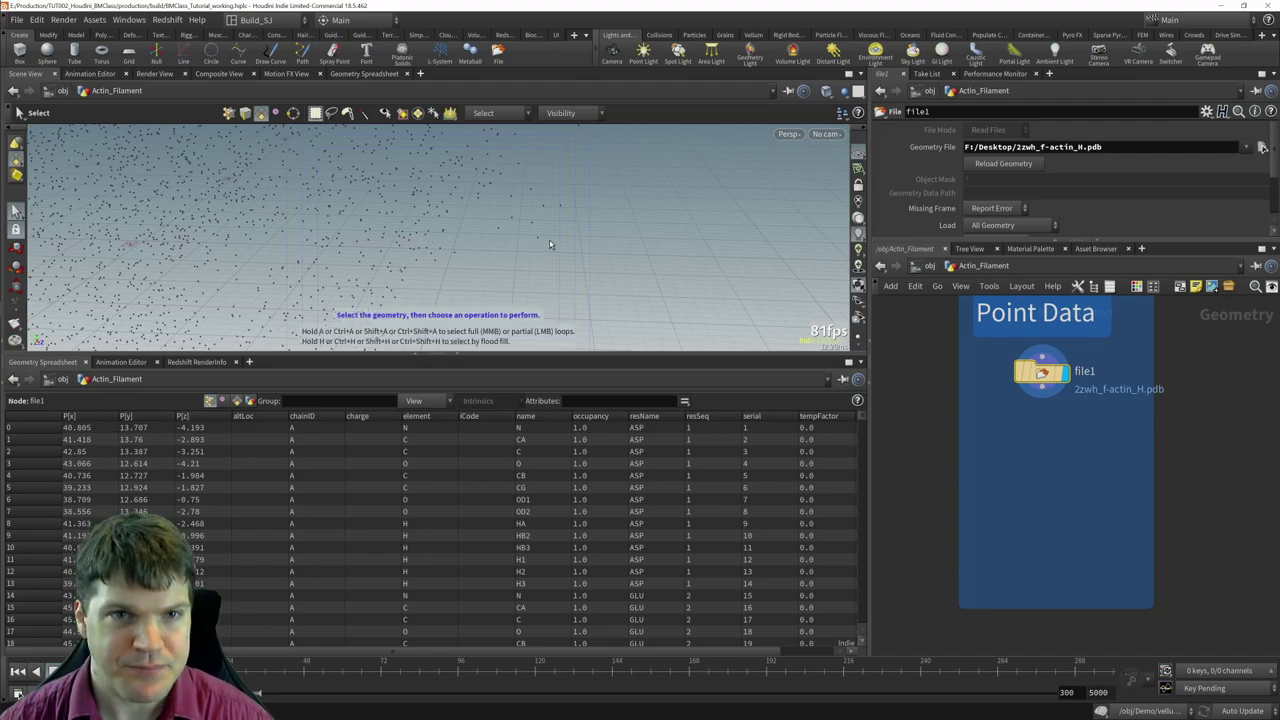
# - Limit the Geometry Spreadsheet to the selected point, examine that atom's attributes, and restore the listing of all points
pyautogui.click(229, 112)
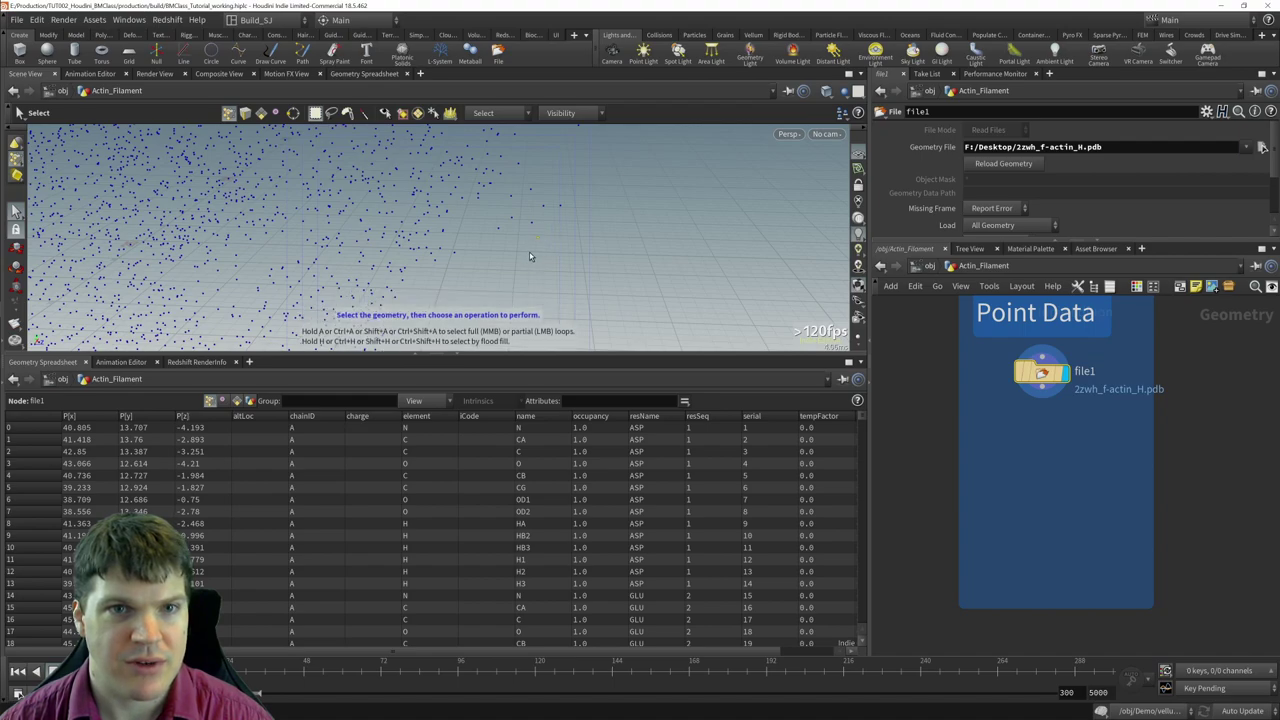
pyautogui.click(429, 404)
pyautogui.click(440, 421)
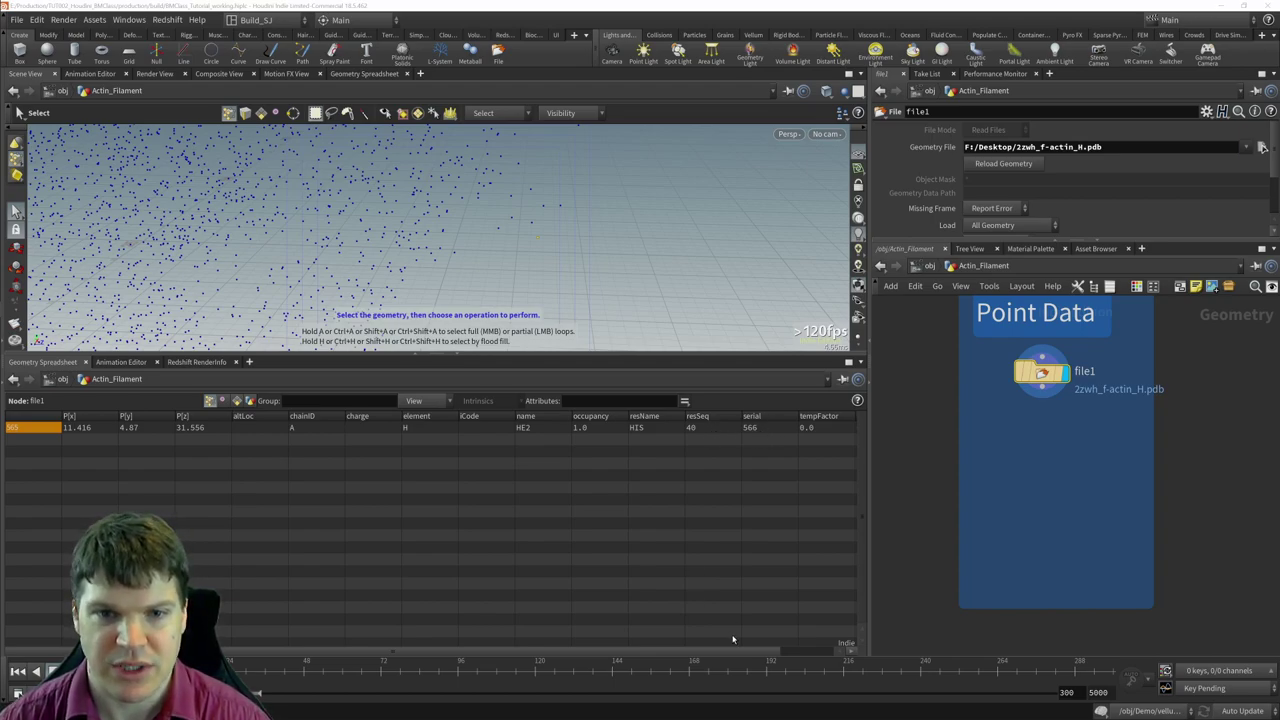
pyautogui.moveTo(752, 650); pyautogui.dragTo(808, 648)
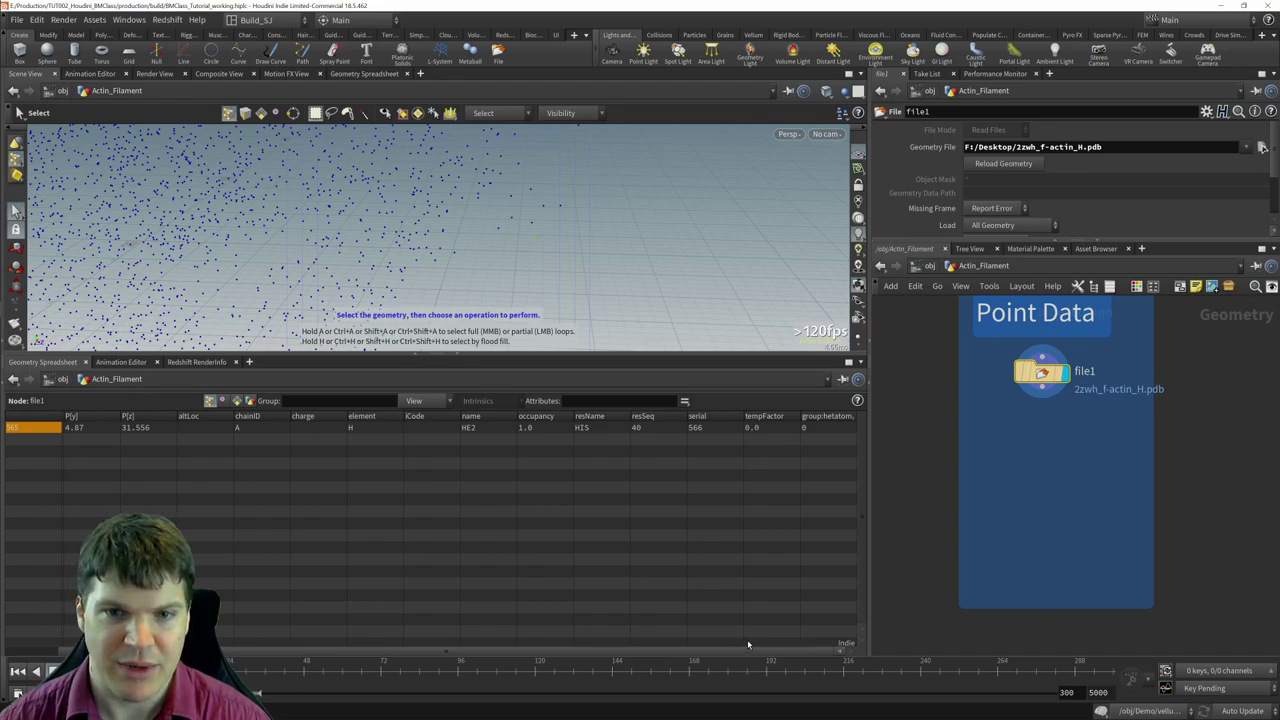
pyautogui.click(414, 400)
pyautogui.click(436, 414)
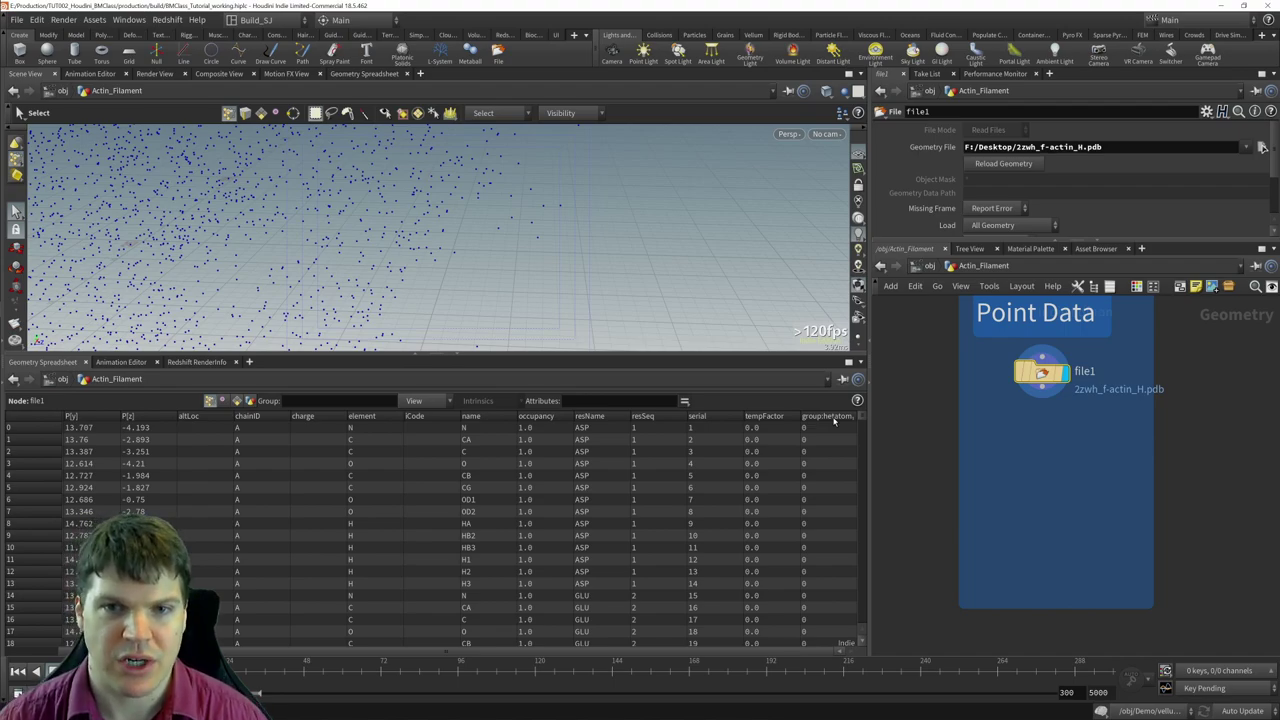
# - Sort the Geometry Spreadsheet by the hetatom group and examine the residue names of the atoms belonging to it
pyautogui.click(833, 418)
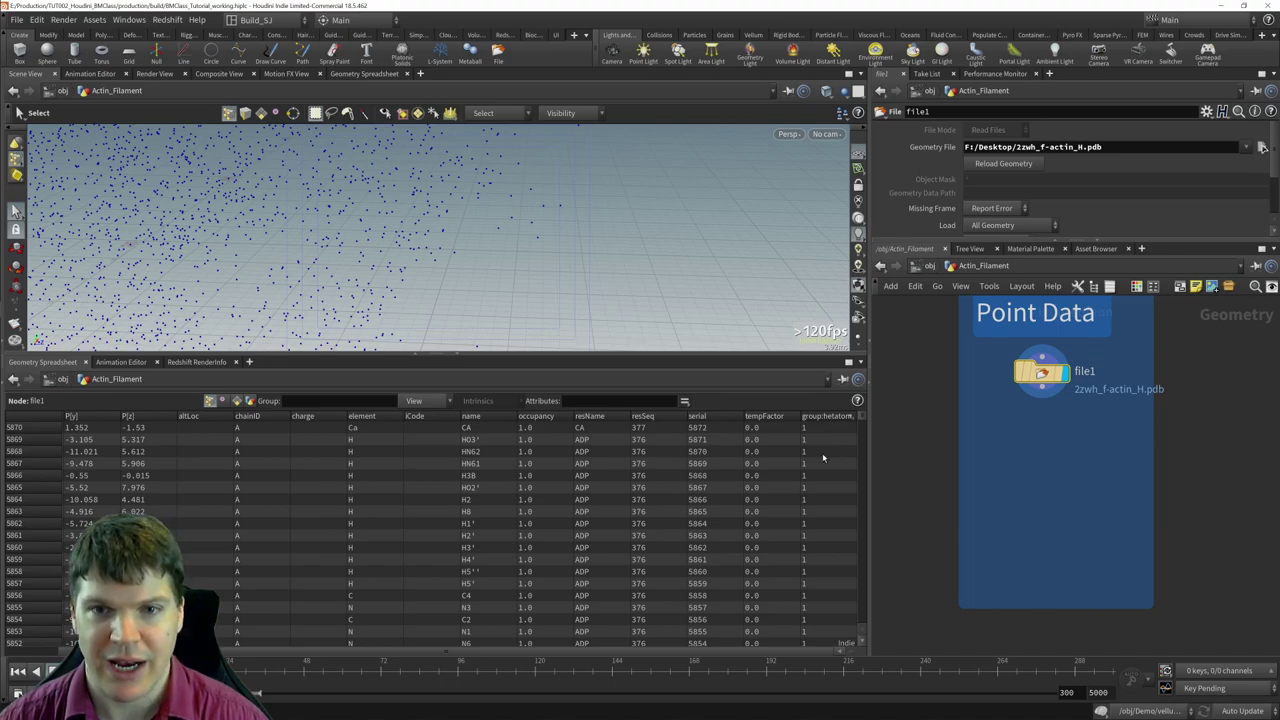
pyautogui.scroll(-2, 817, 436)
pyautogui.scroll(-5, 824, 432)
pyautogui.scroll(-5, 820, 570)
pyautogui.scroll(10, 820, 570)
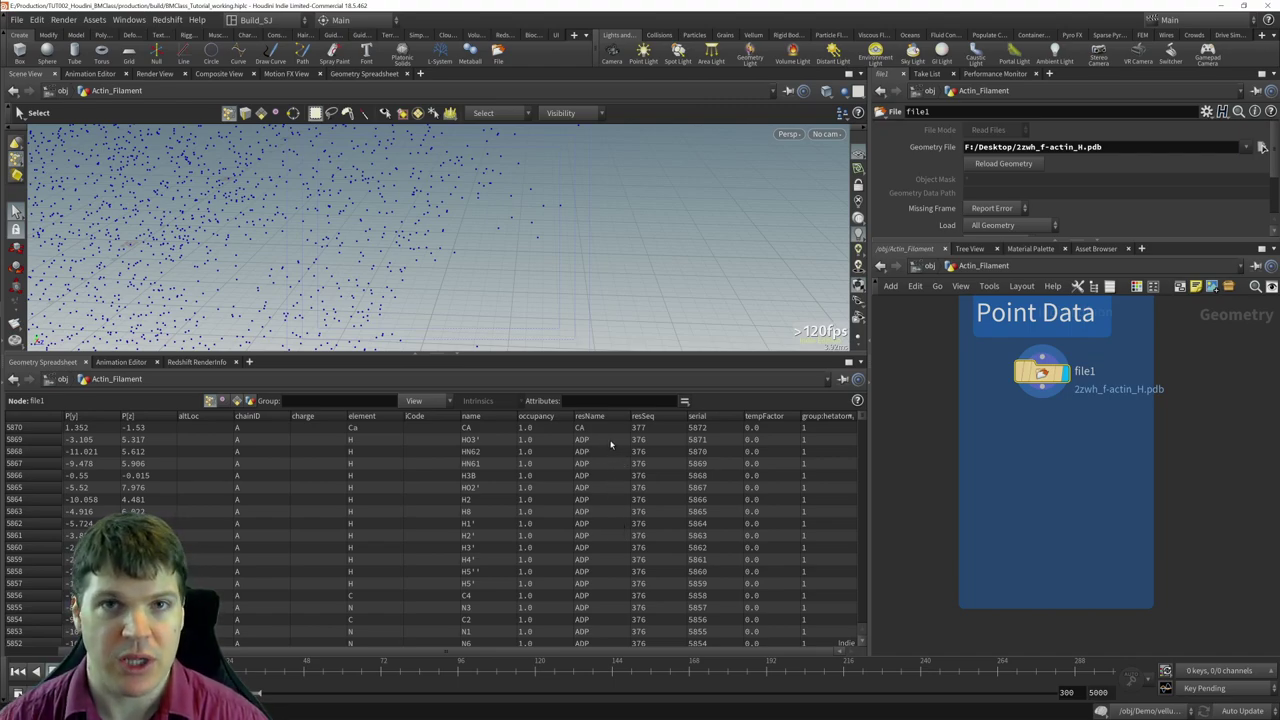
pyautogui.scroll(-9, 611, 445)
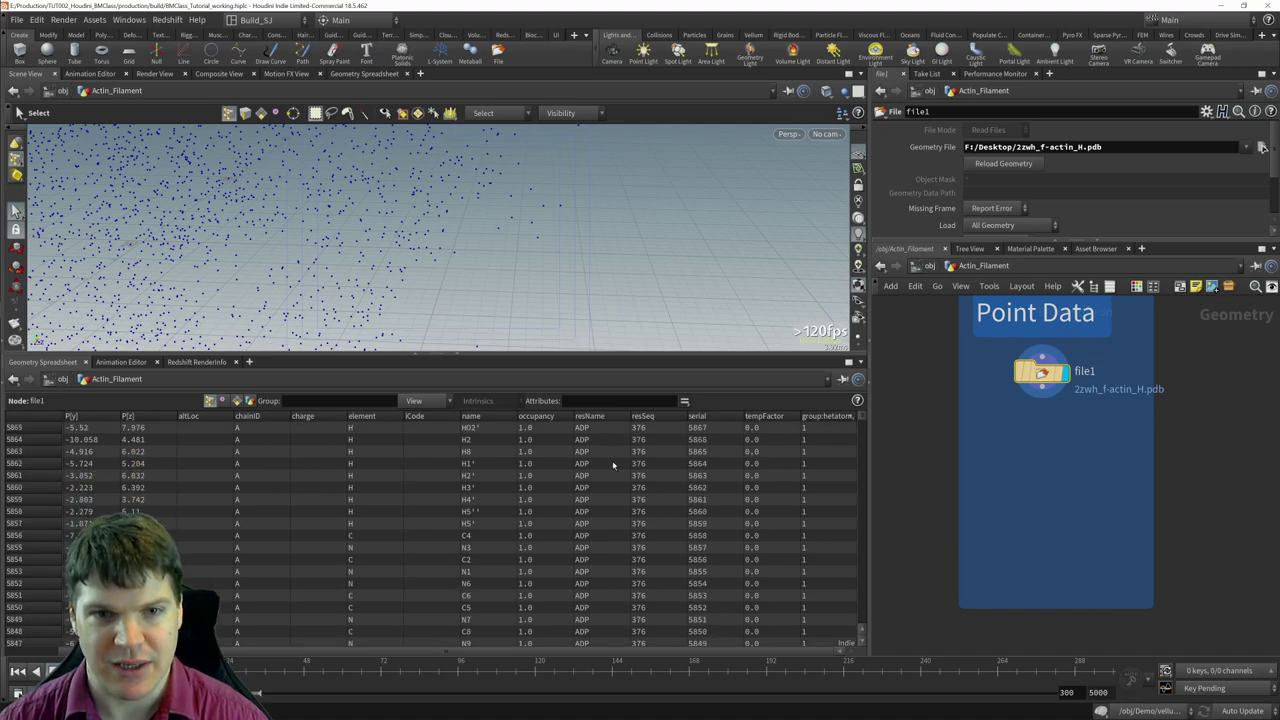
pyautogui.scroll(1, 610, 530)
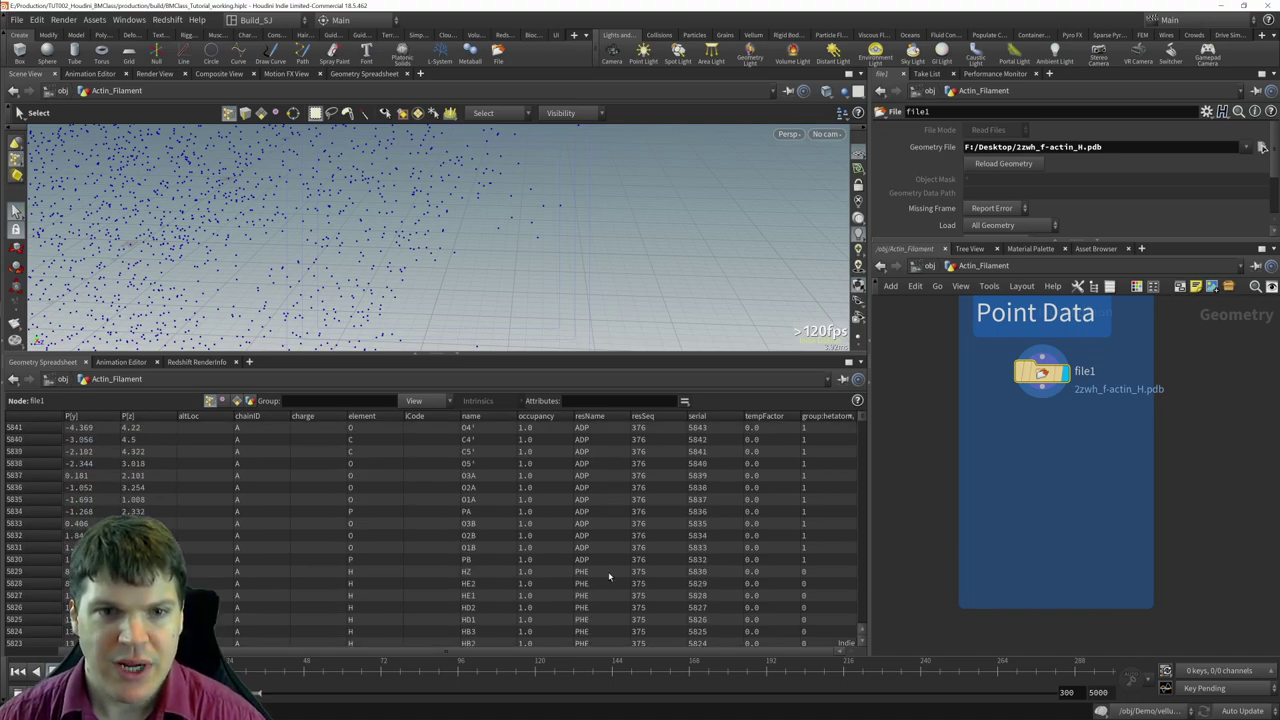
pyautogui.scroll(10, 603, 558)
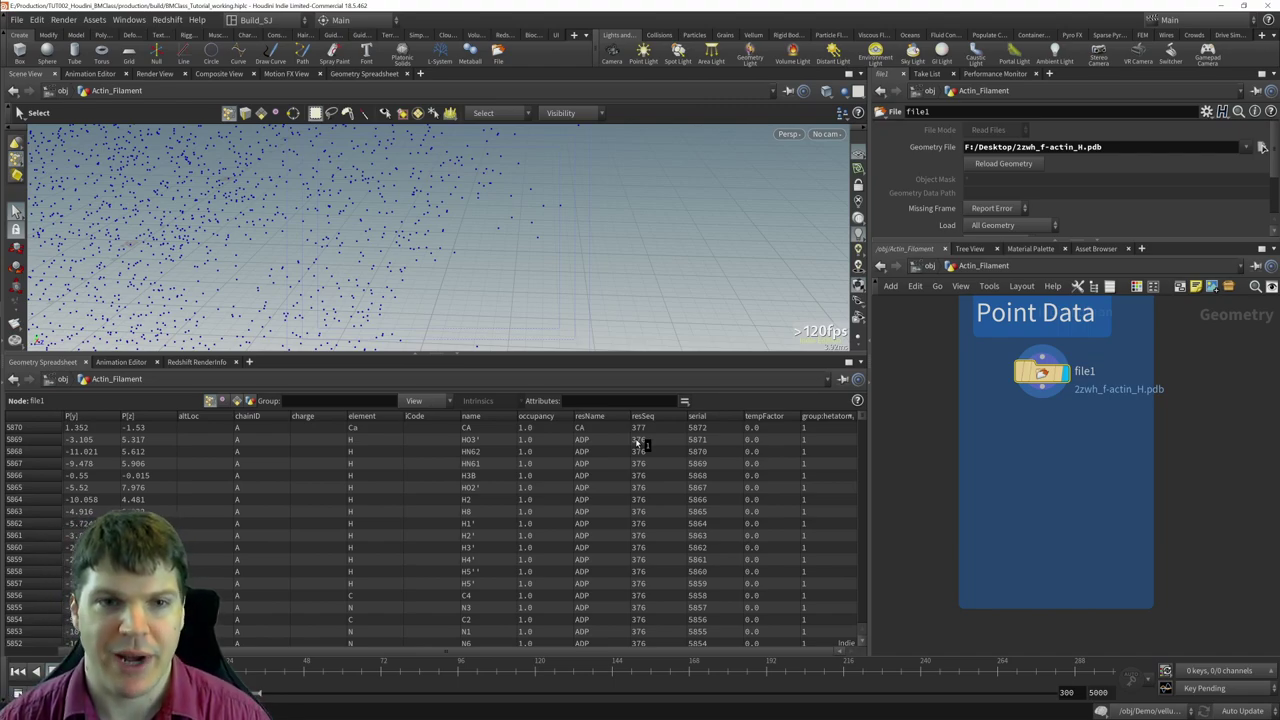
# - Add a Blast node below file1 in the Point Data box and make it the displayed node
pyautogui.moveTo(1057, 406); pyautogui.dragTo(1049, 403, button='middle')
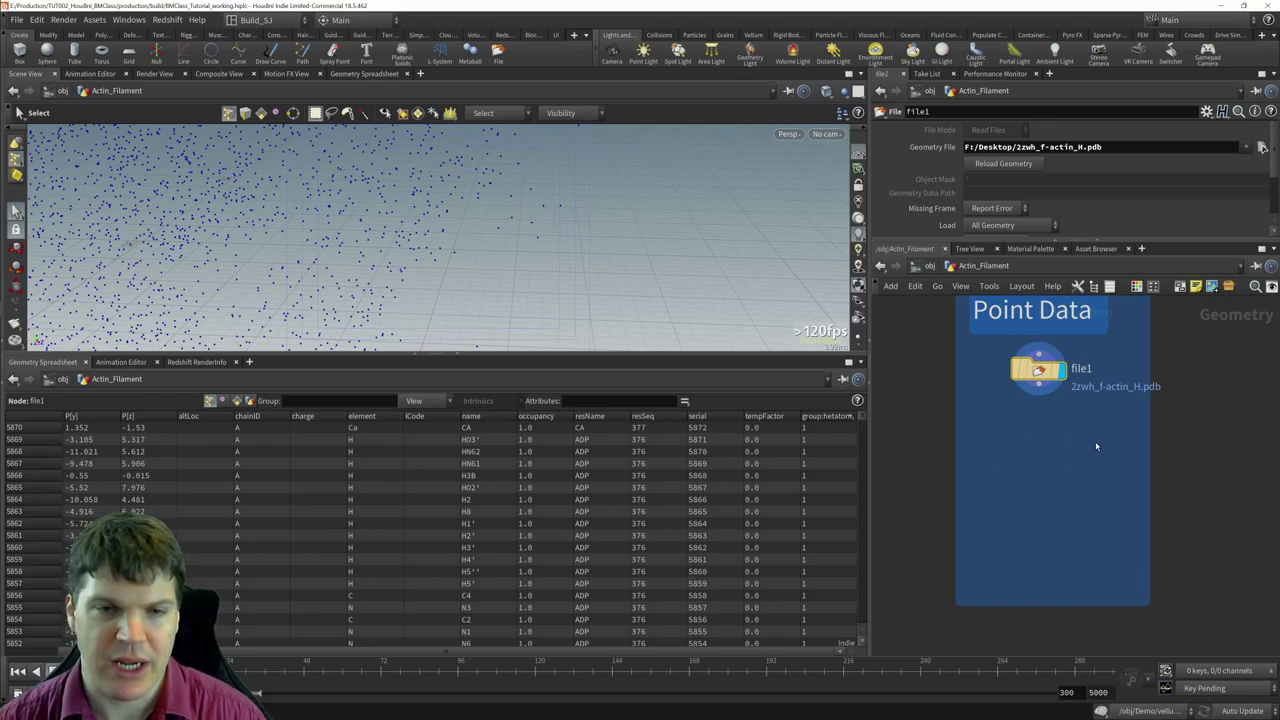
pyautogui.moveTo(1061, 402); pyautogui.dragTo(1035, 406, button='middle')
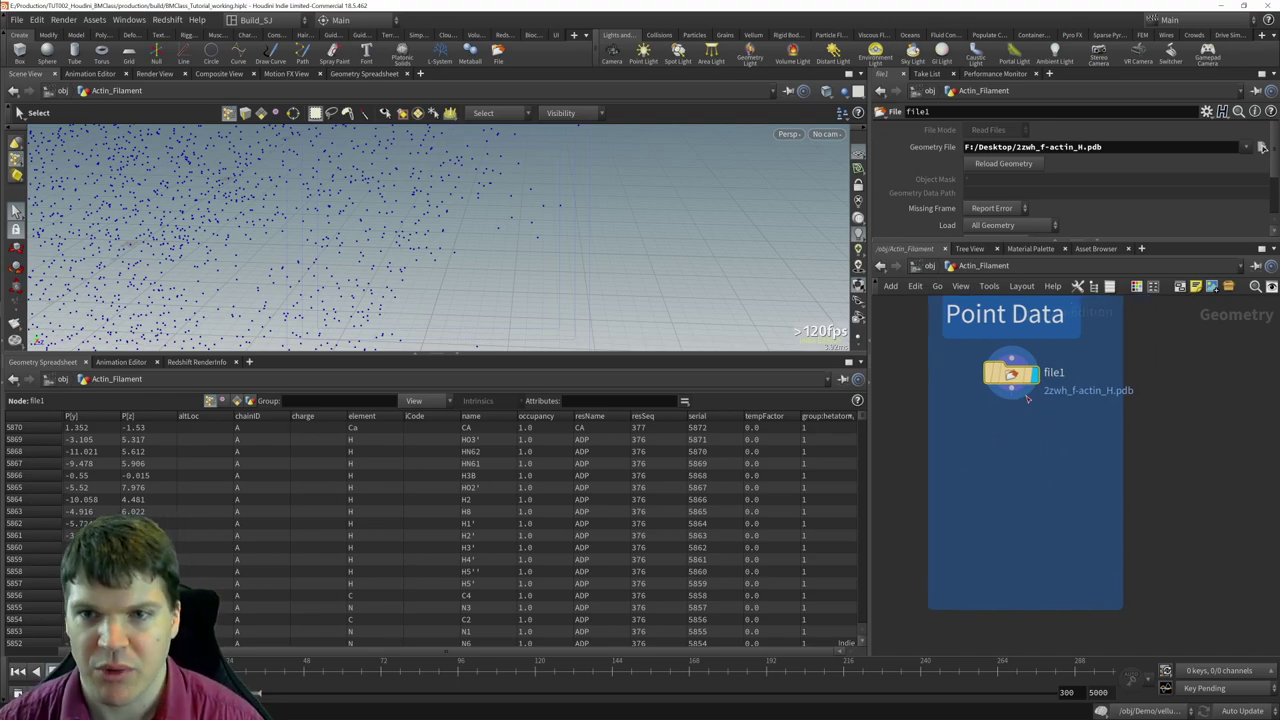
pyautogui.press('Tab')
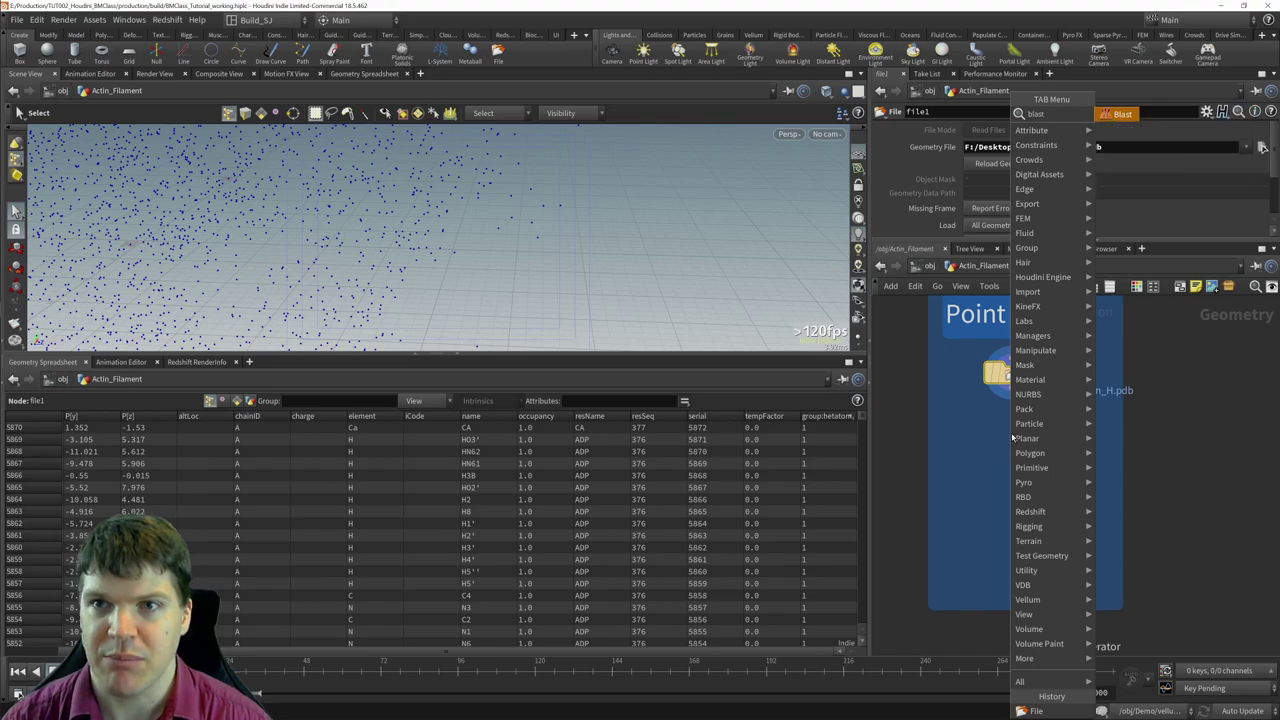
pyautogui.write('blast')
pyautogui.press('Return')
pyautogui.click(1012, 436)
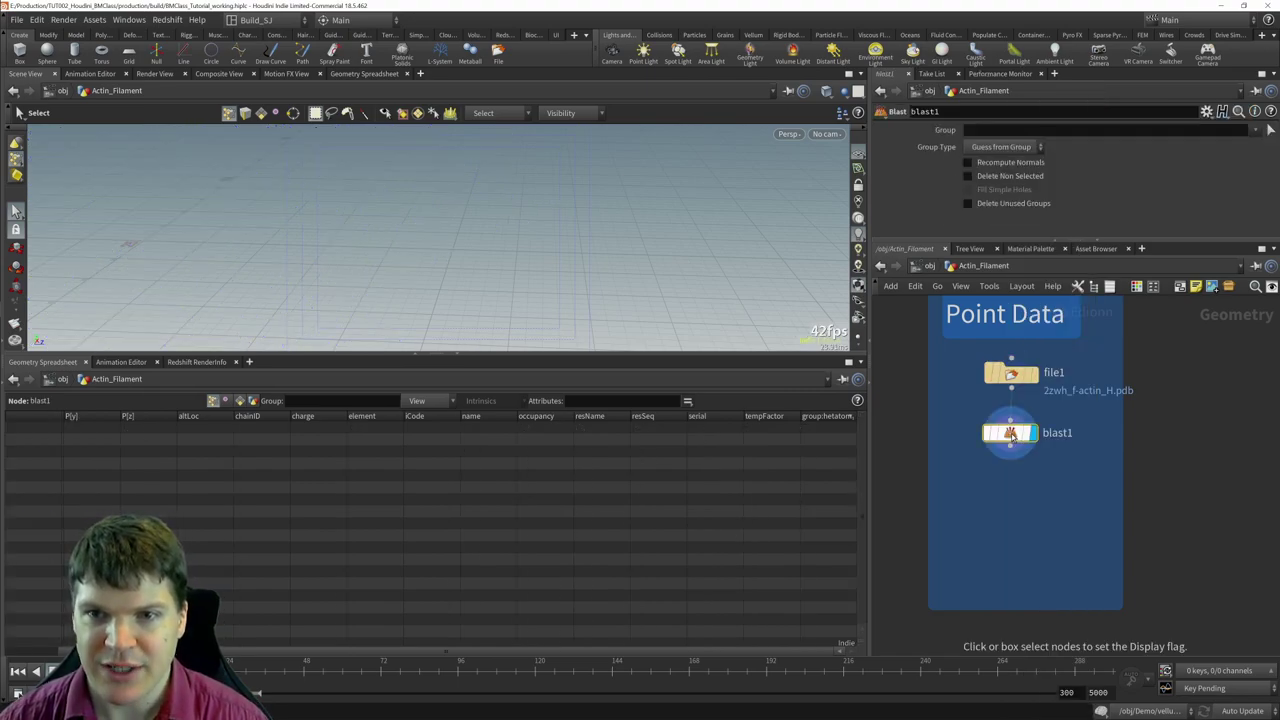
# - Set the Blast node's group to hetatom and its group type to Points
pyautogui.click(1255, 132)
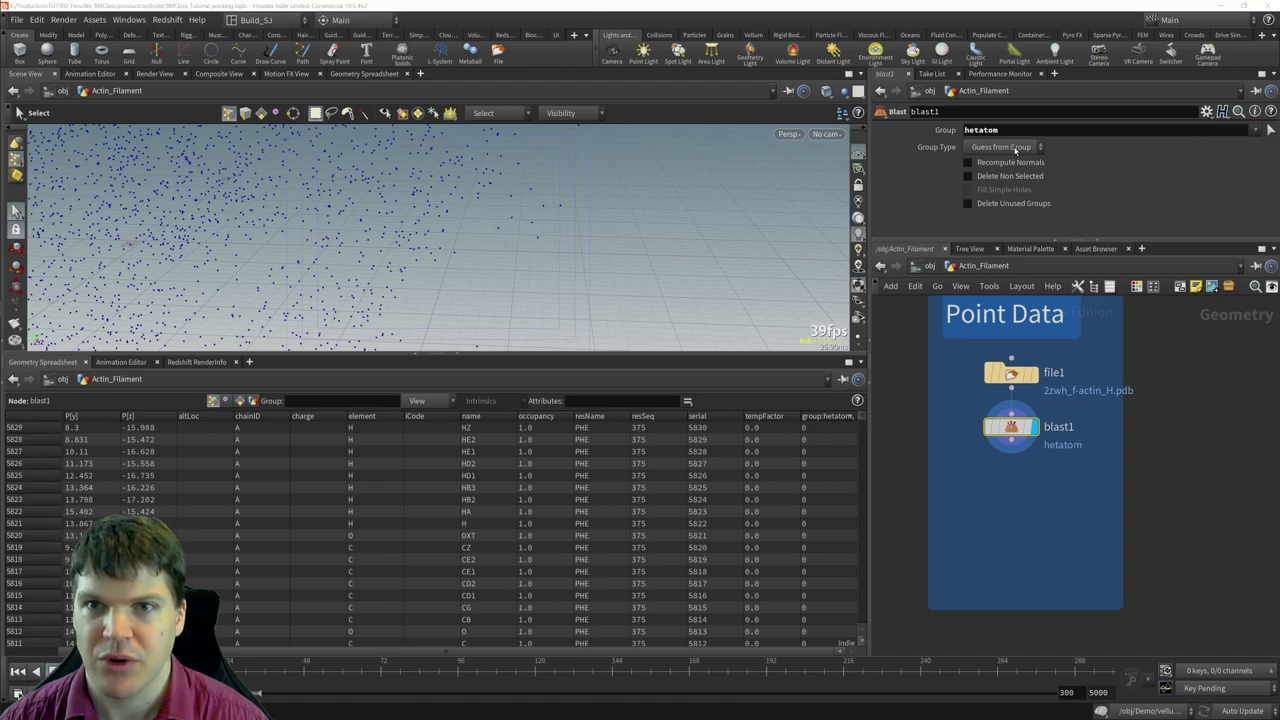
pyautogui.click(1014, 148)
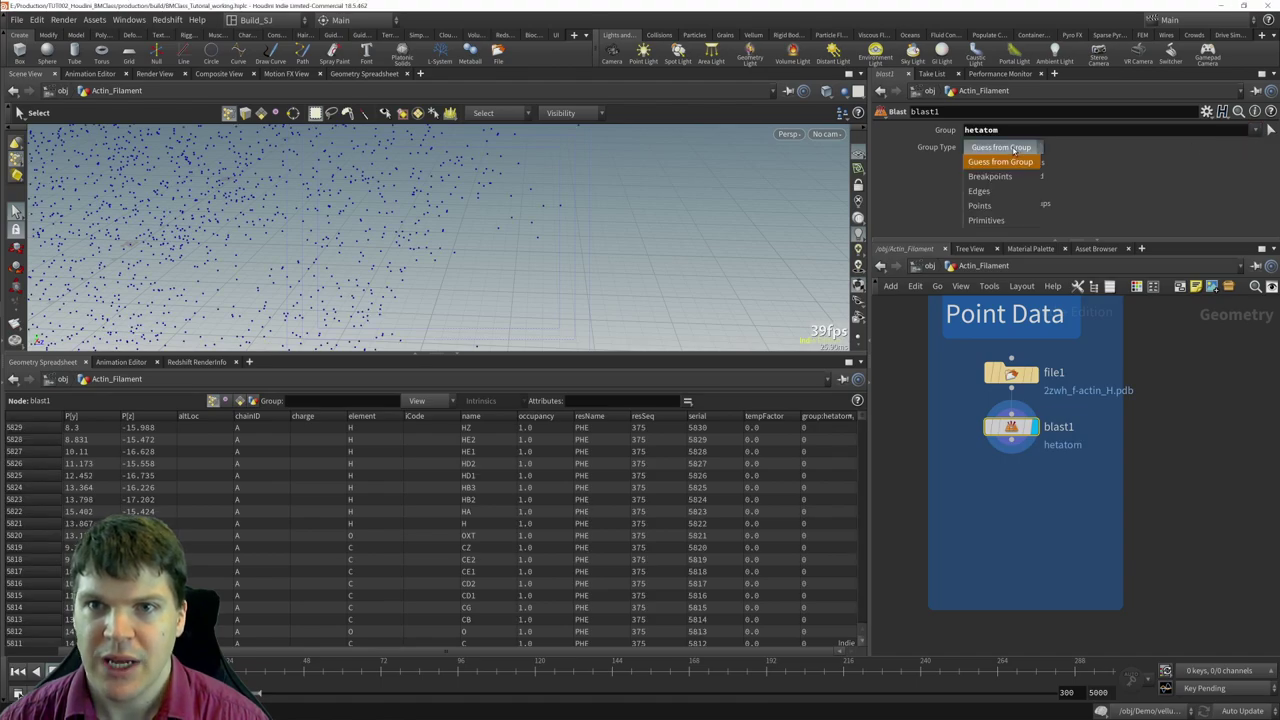
pyautogui.click(988, 205)
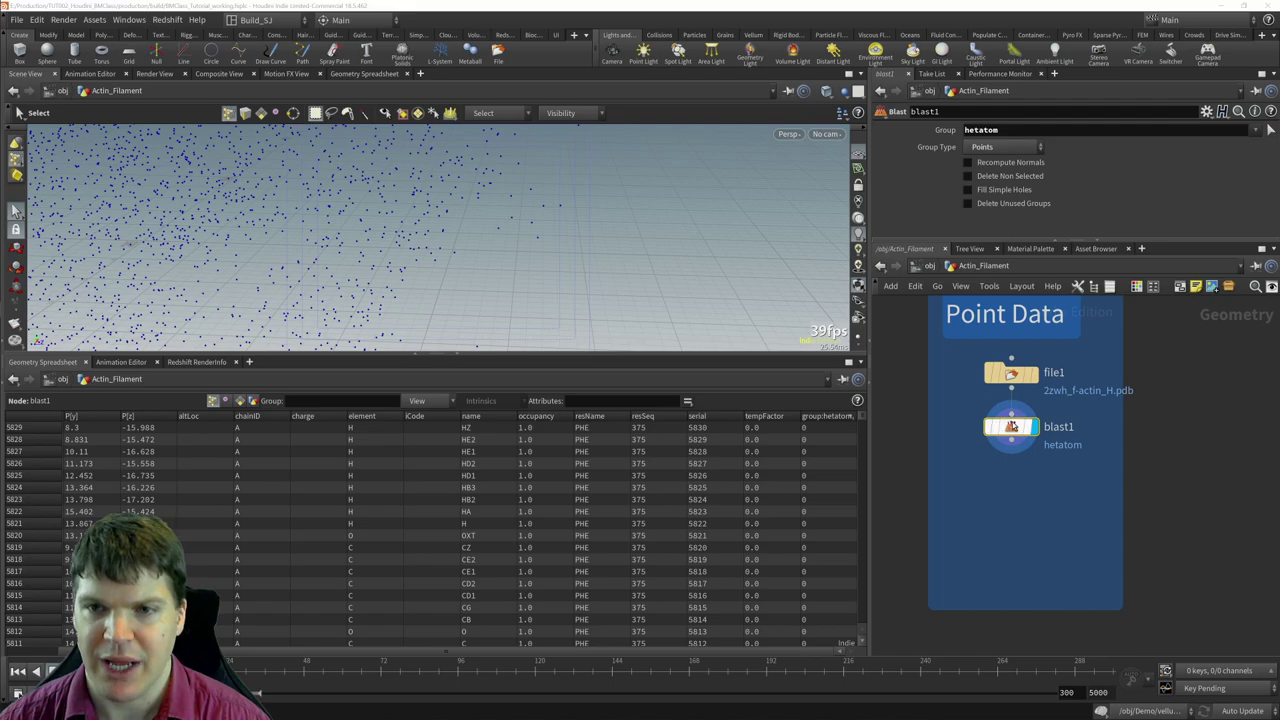
pyautogui.moveTo(1012, 428)
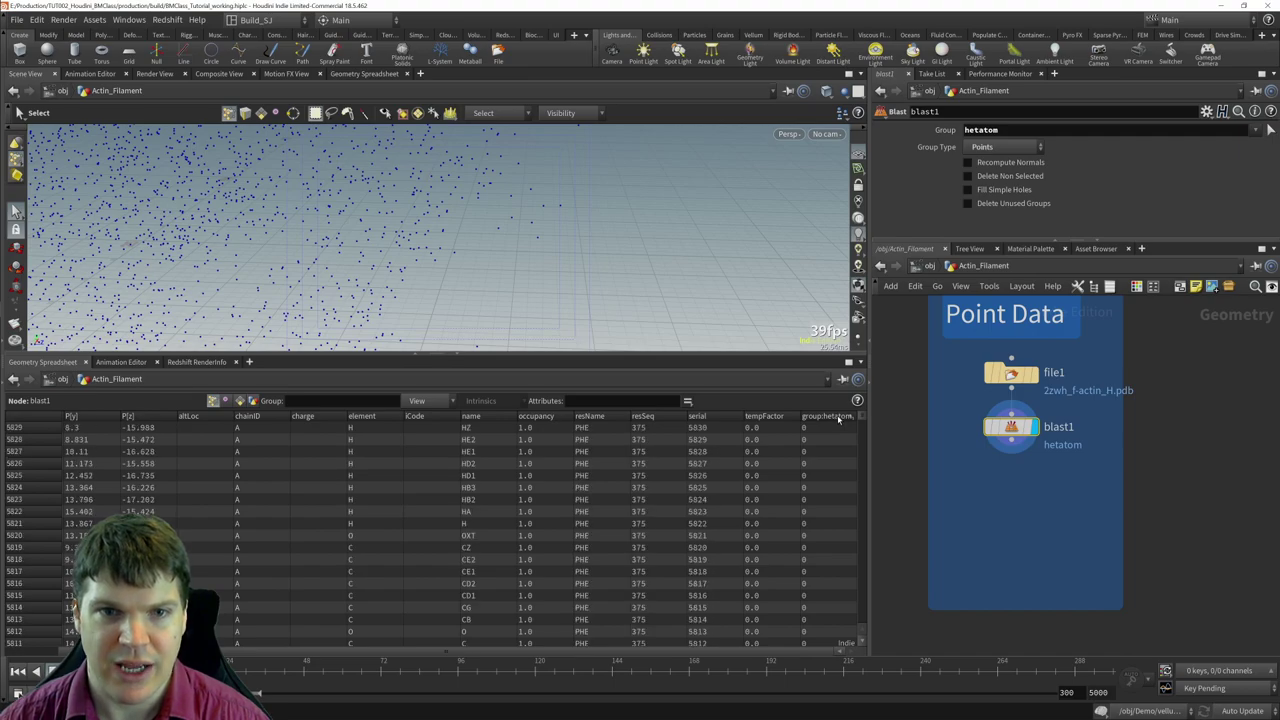
# - Enlarge the viewport by shrinking the Geometry Spreadsheet so more of the remaining atom points can be seen
pyautogui.moveTo(470, 235); pyautogui.dragTo(530, 228)
pyautogui.press('s')
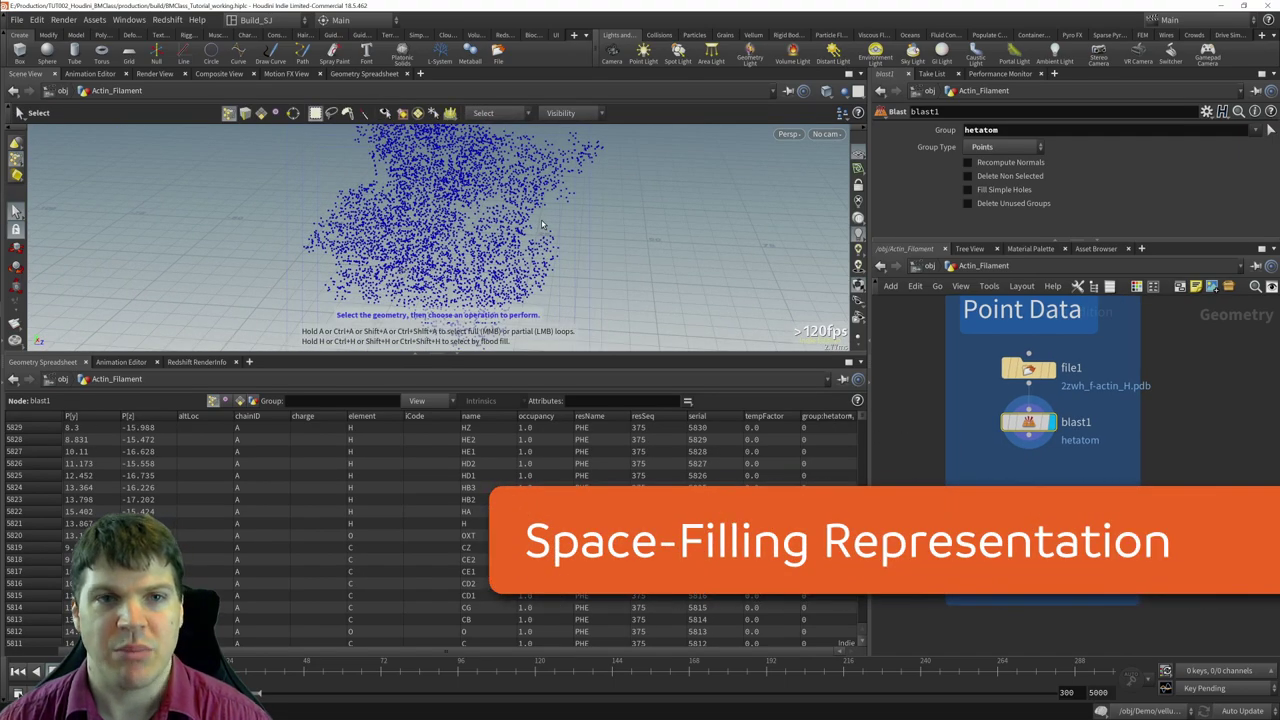
pyautogui.moveTo(604, 360); pyautogui.dragTo(604, 492)
pyautogui.press('Escape')
pyautogui.moveTo(600, 340); pyautogui.dragTo(634, 268)
pyautogui.press('s')
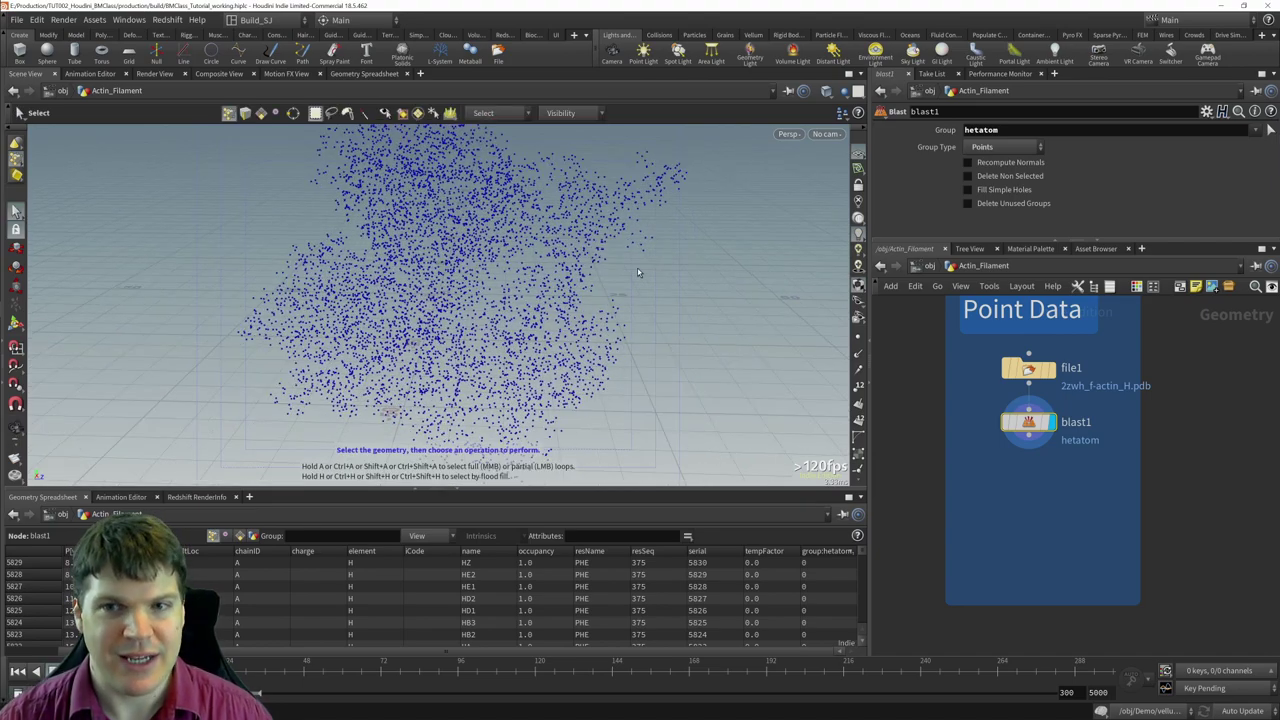
# - Add a Sphere node in the Atoms box and enlarge the parameter area to show more of its settings
pyautogui.scroll(-5, 1022, 504)
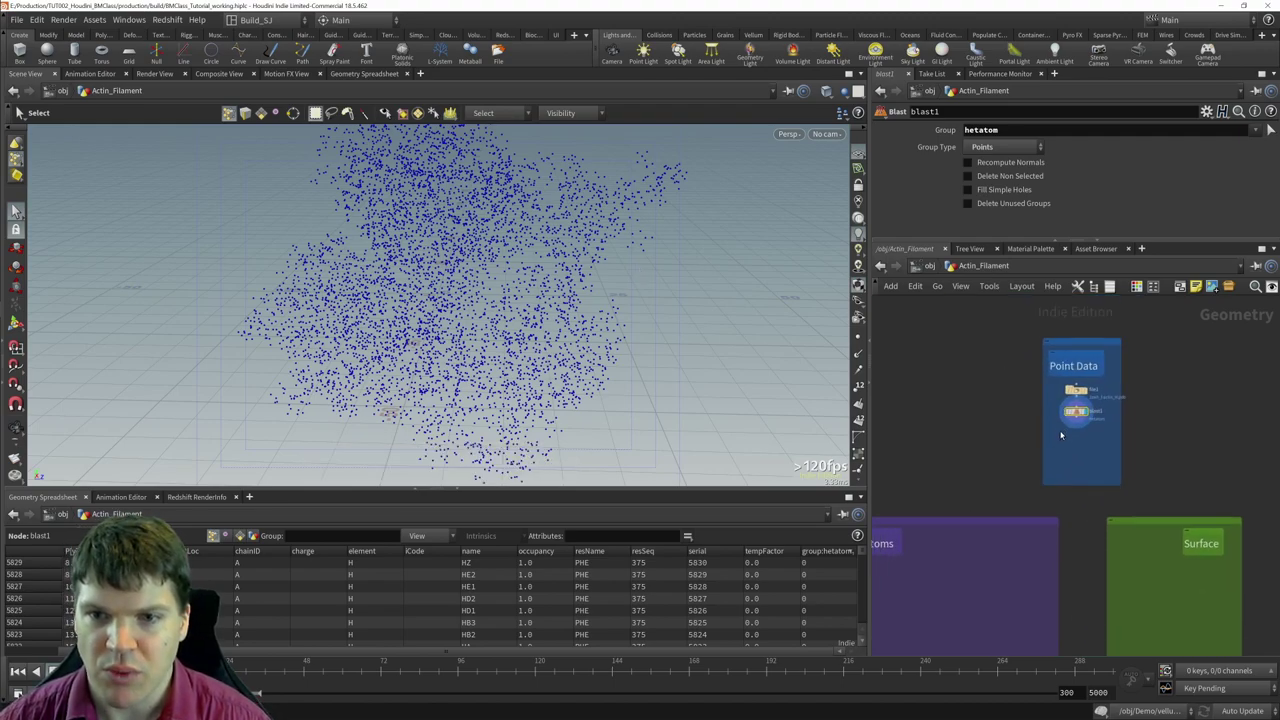
pyautogui.press('Tab')
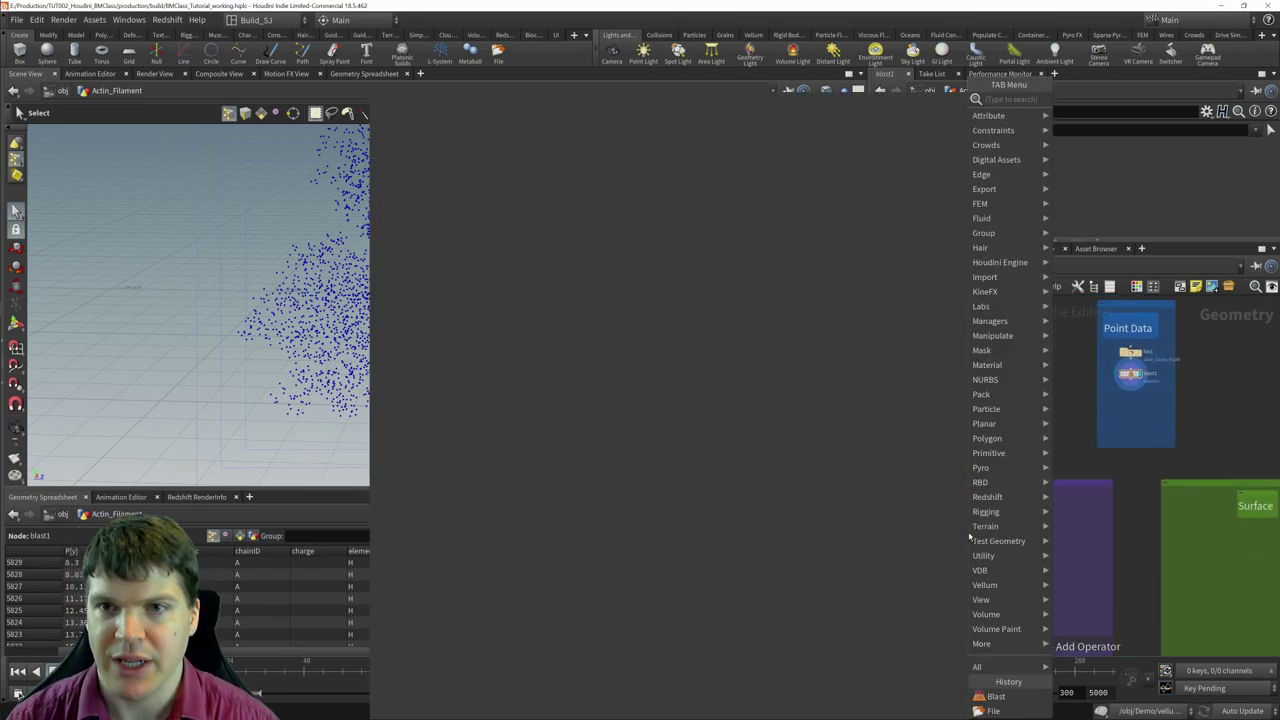
pyautogui.write('sphere')
pyautogui.press('Return')
pyautogui.click(967, 533)
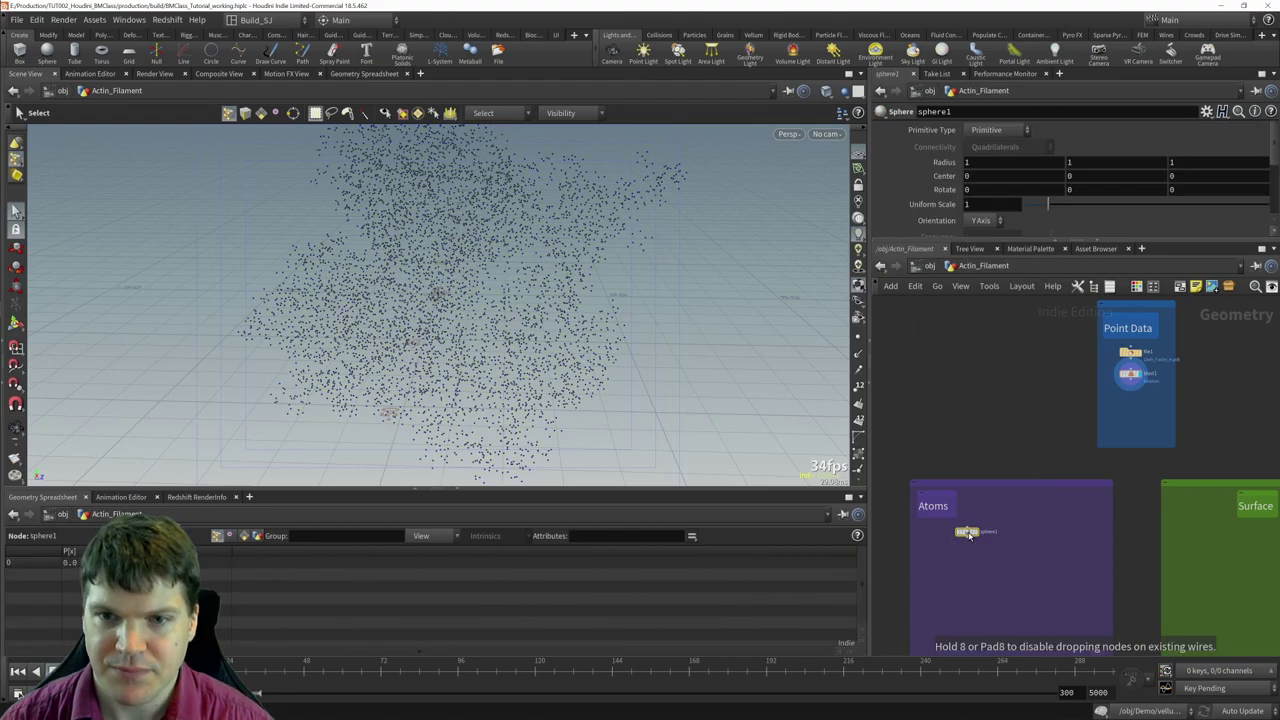
pyautogui.scroll(2, 990, 533)
pyautogui.moveTo(1028, 242); pyautogui.dragTo(1028, 298)
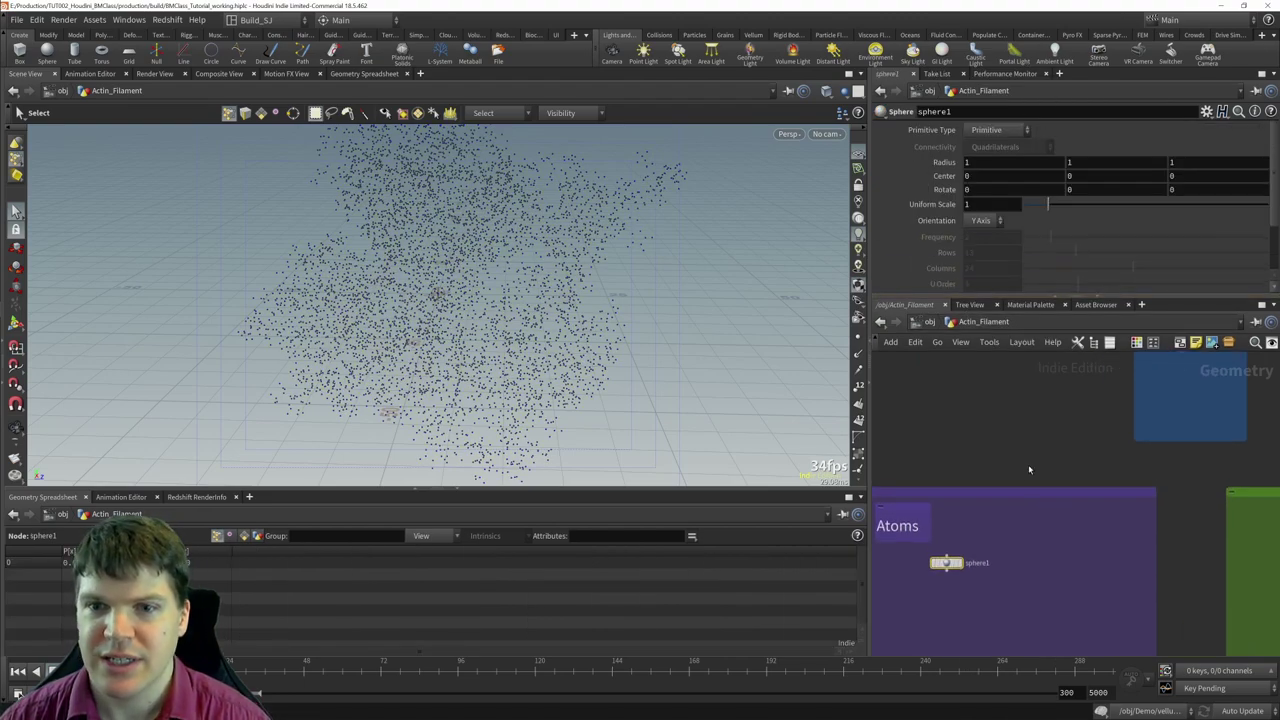
pyautogui.scroll(3, 1041, 413)
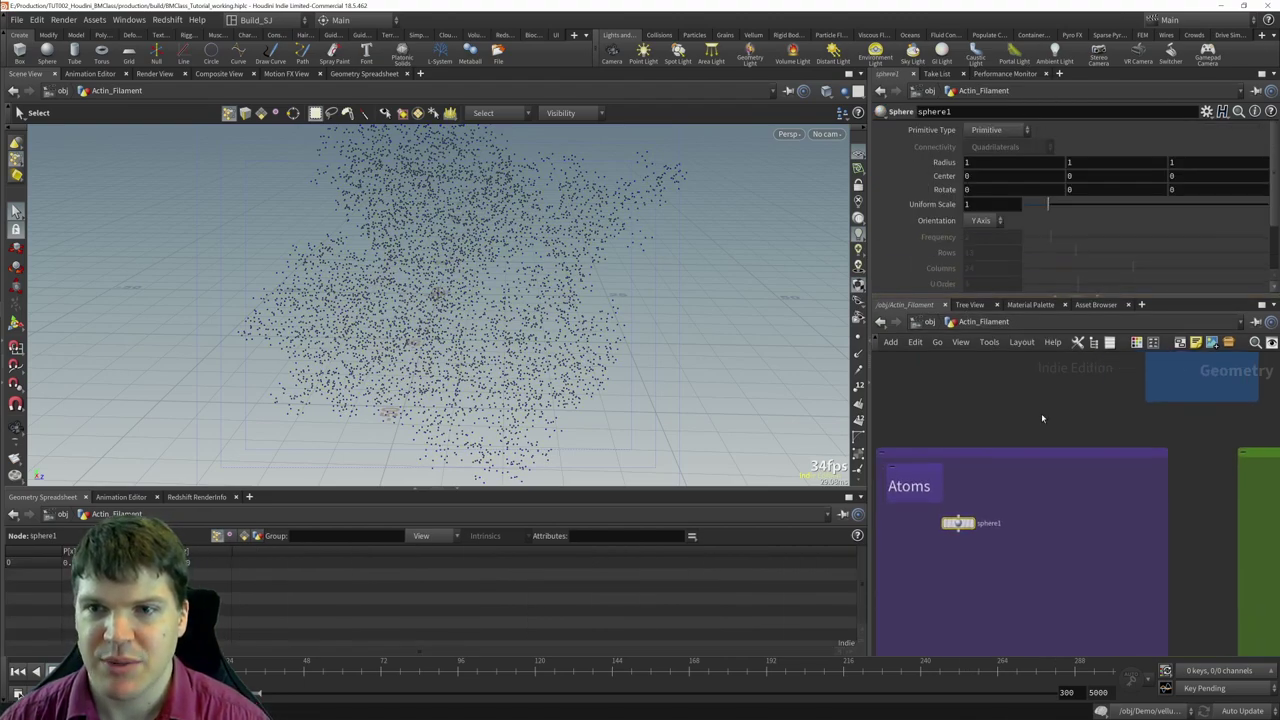
# - Change the sphere's primitive type to Polygon and display the sphere framed in the viewport
pyautogui.click(1006, 132)
pyautogui.click(991, 147)
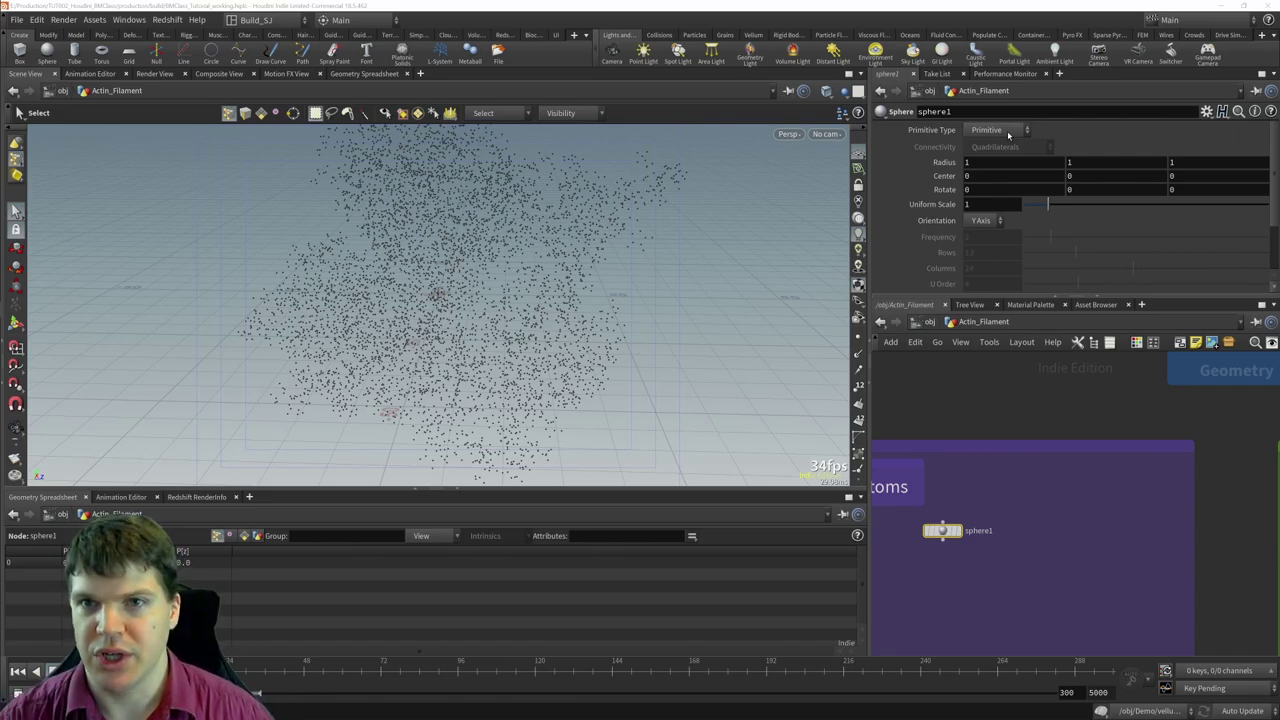
pyautogui.click(1008, 135)
pyautogui.click(1008, 135)
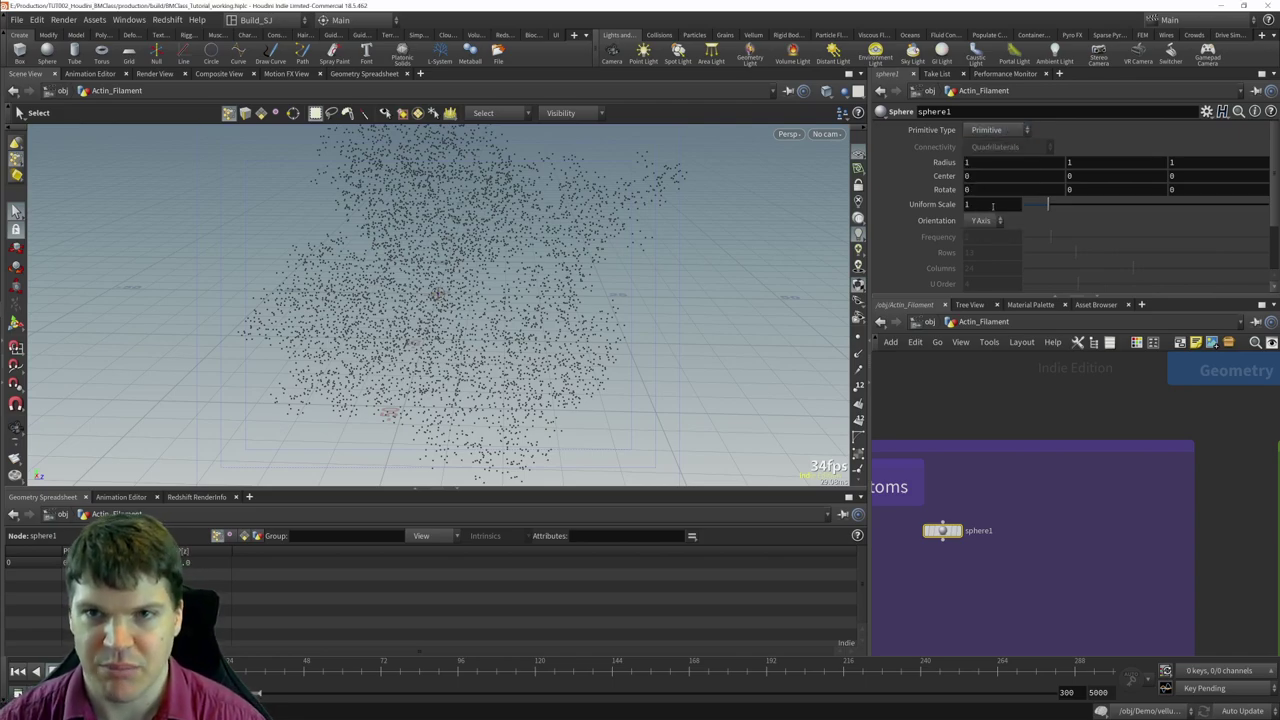
pyautogui.click(1004, 132)
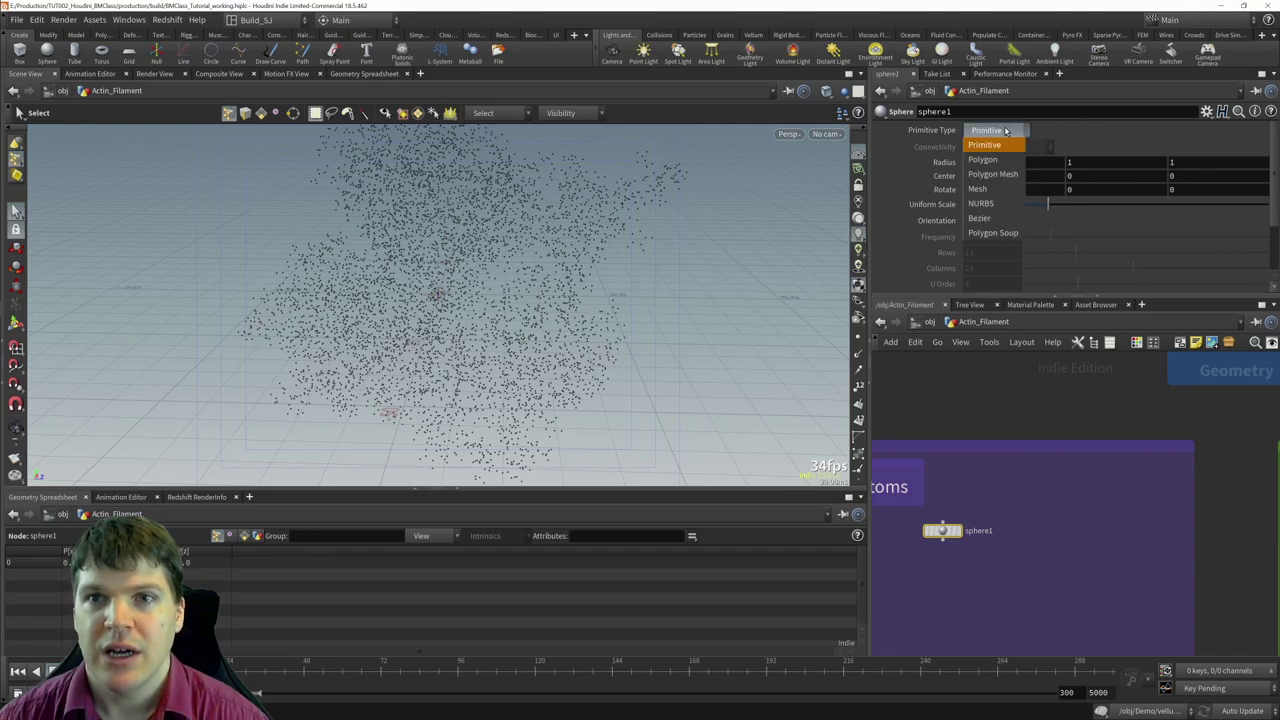
pyautogui.click(1004, 161)
pyautogui.click(957, 531)
pyautogui.hotkey('space', 'f')
pyautogui.moveTo(417, 298); pyautogui.dragTo(491, 297)
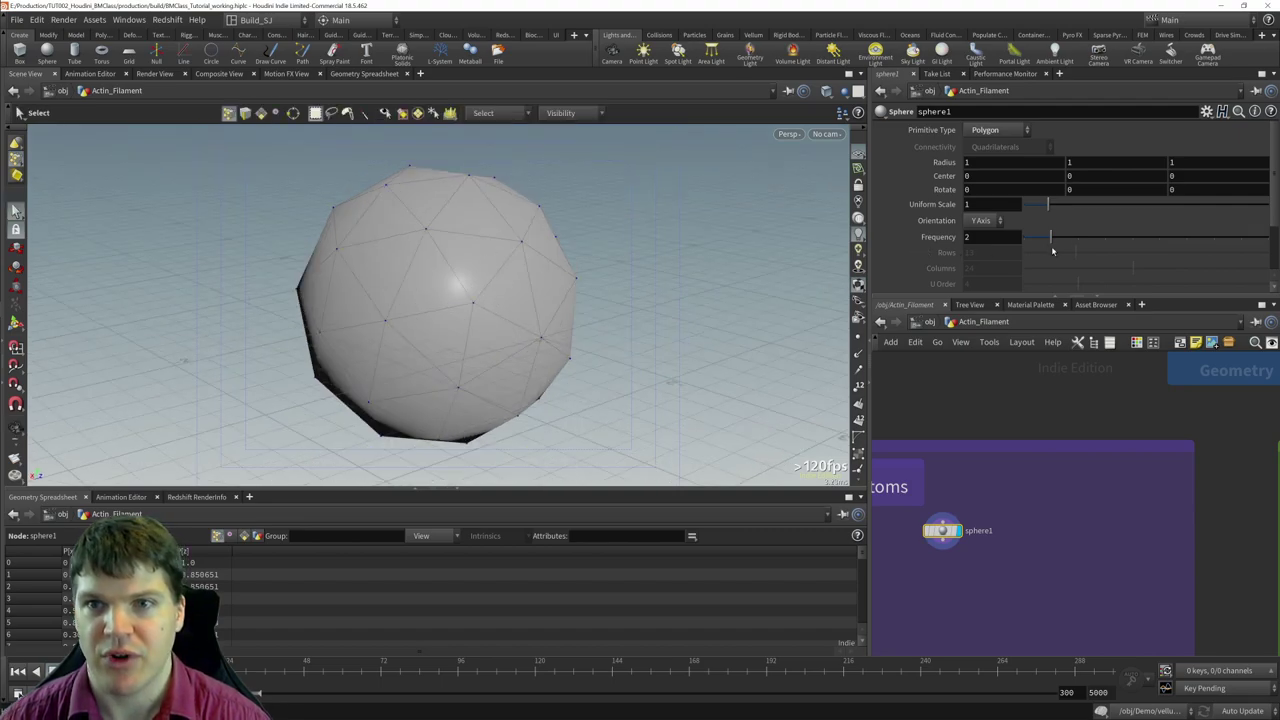
# - Try a frequency of 6 on the polygon sphere, and return its primitive type to Primitive
pyautogui.moveTo(1073, 244); pyautogui.dragTo(1159, 238)
pyautogui.press('space')
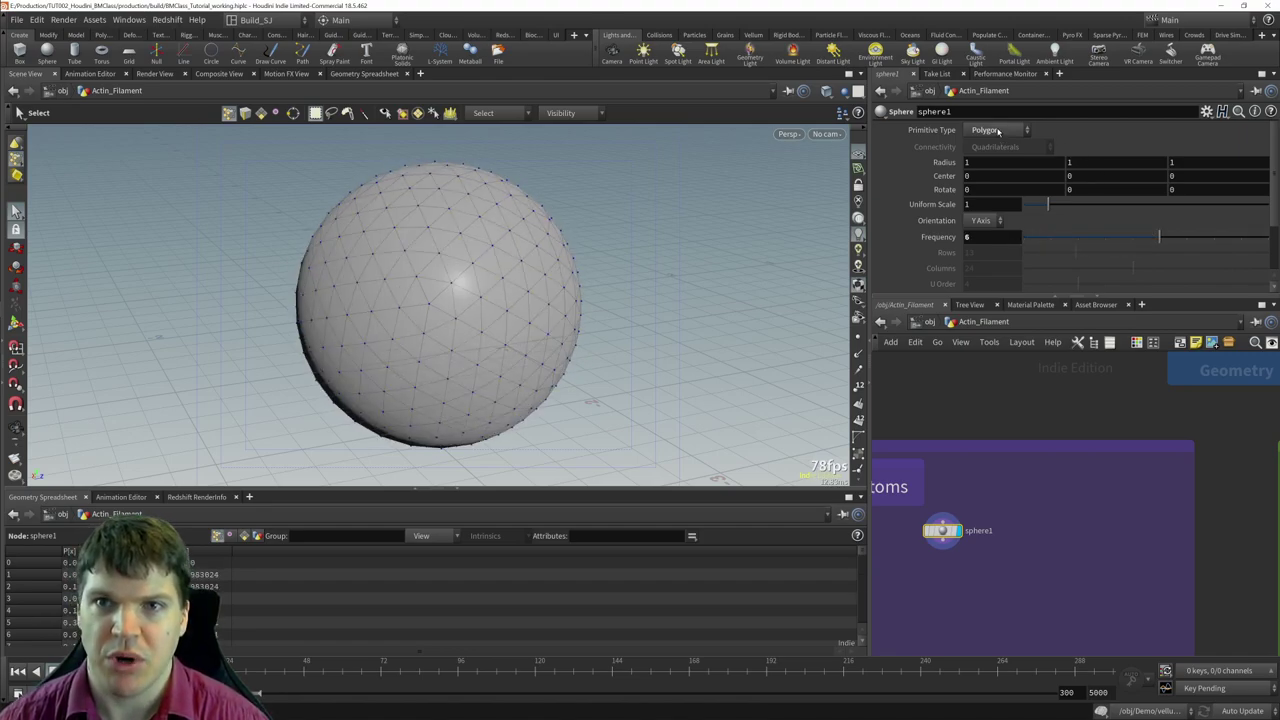
pyautogui.click(997, 131)
pyautogui.click(995, 145)
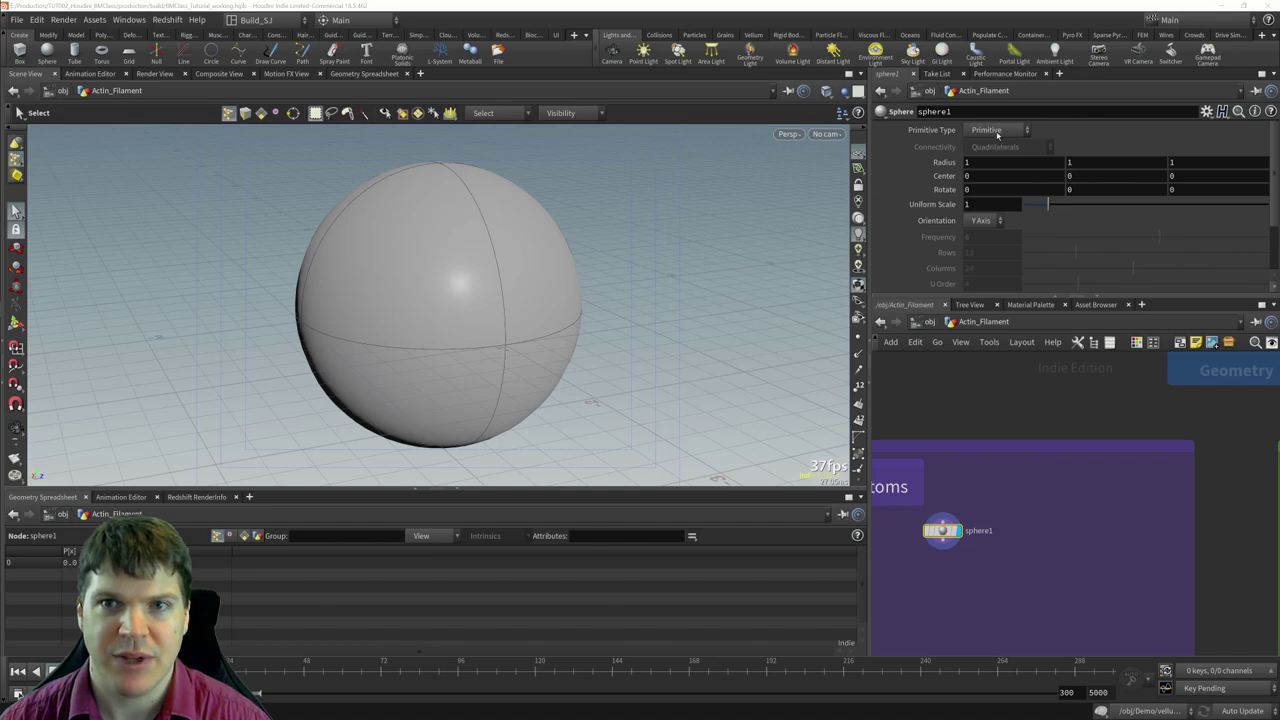
# - Add a Copy to Points node below sphere1 in the Atoms box
pyautogui.scroll(-8, 521, 345)
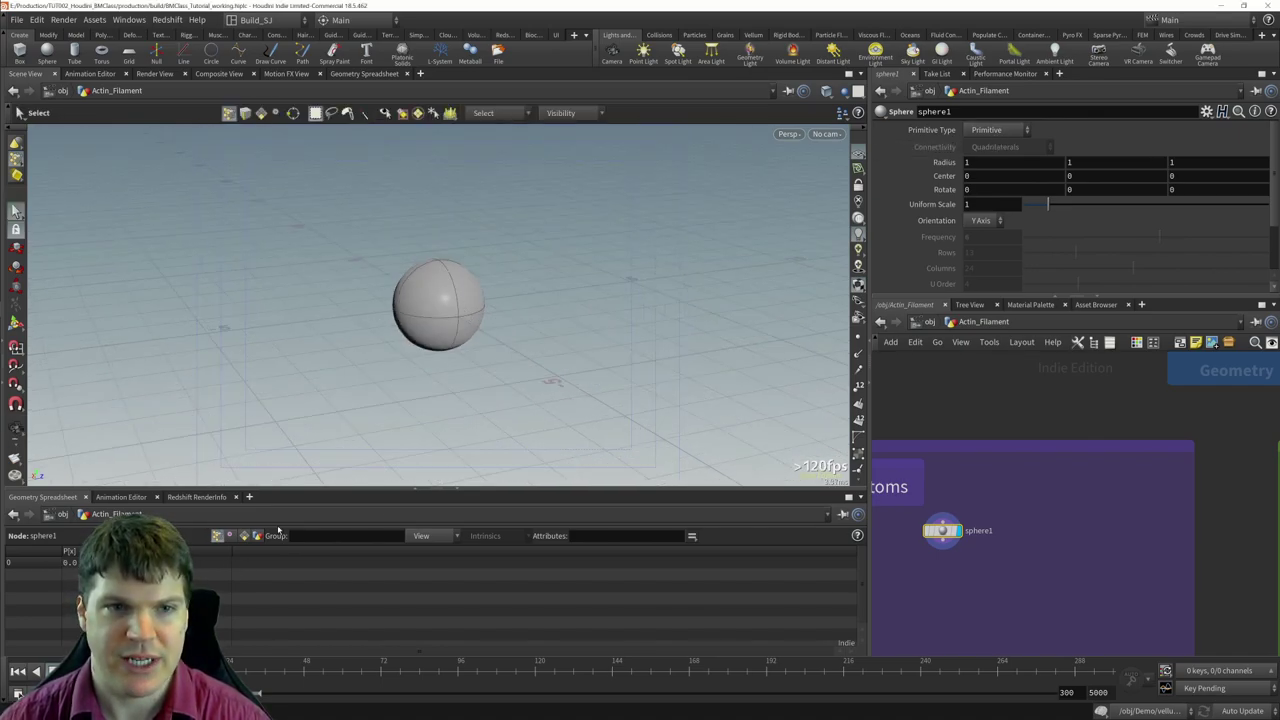
pyautogui.scroll(-8, 686, 323)
pyautogui.scroll(-3, 1066, 484)
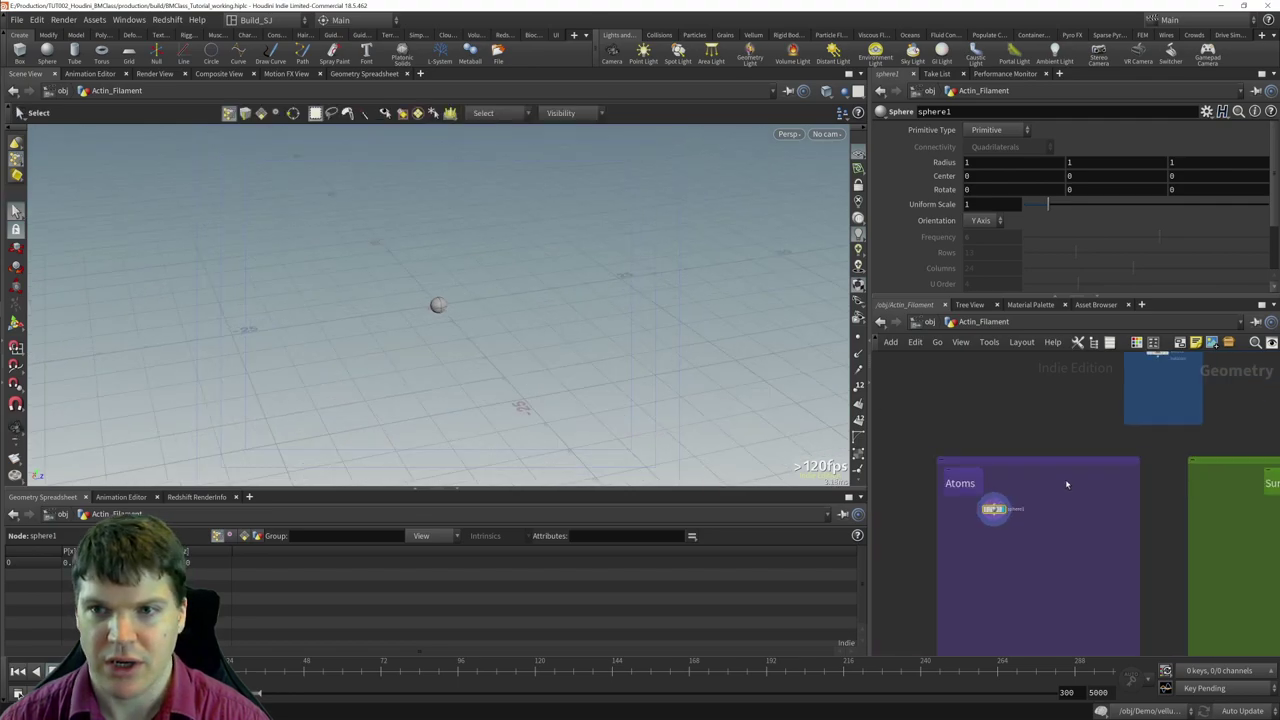
pyautogui.scroll(-1, 1069, 529)
pyautogui.press('Tab')
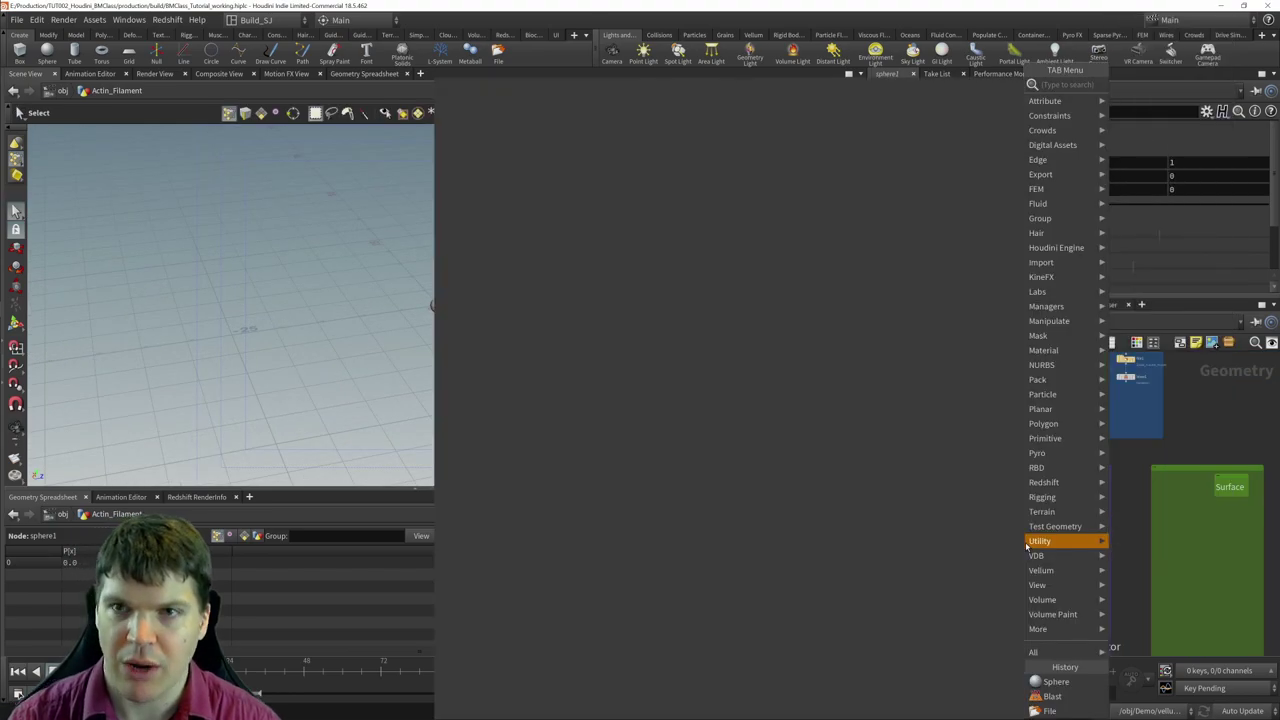
pyautogui.write('copy to p')
pyautogui.press('Return')
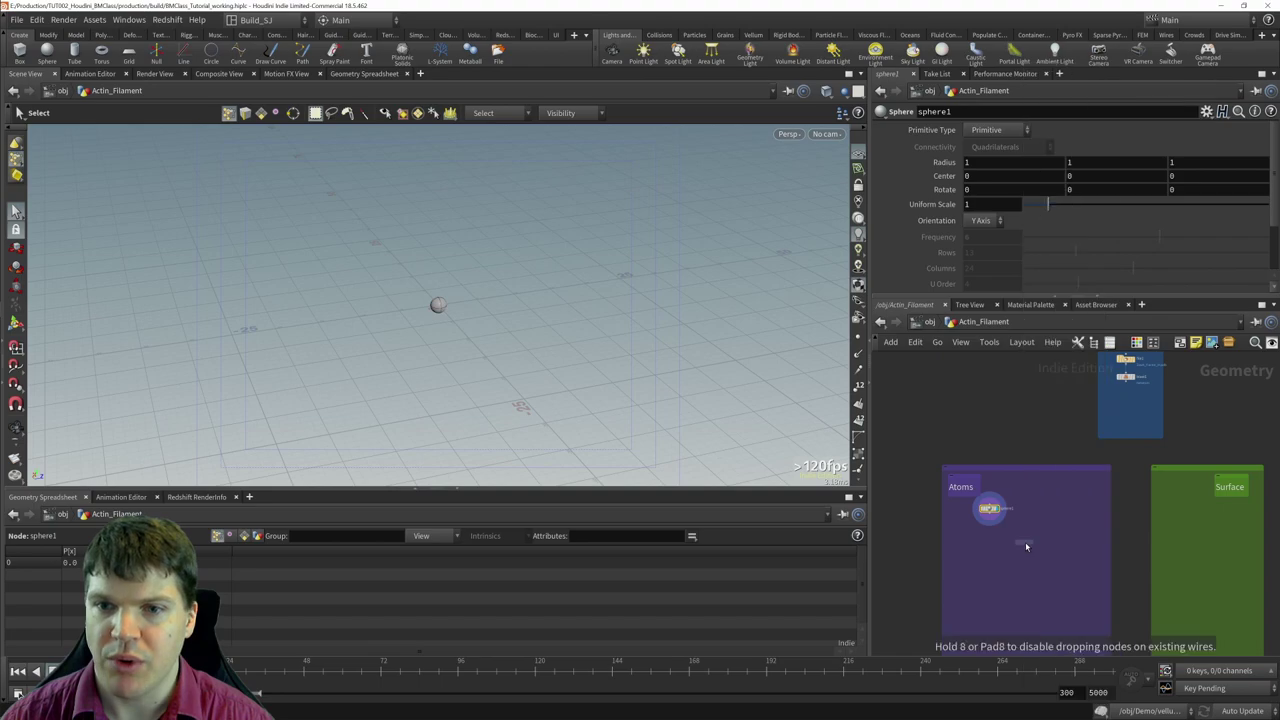
pyautogui.click(1022, 542)
pyautogui.scroll(2, 1024, 546)
pyautogui.scroll(2, 1025, 547)
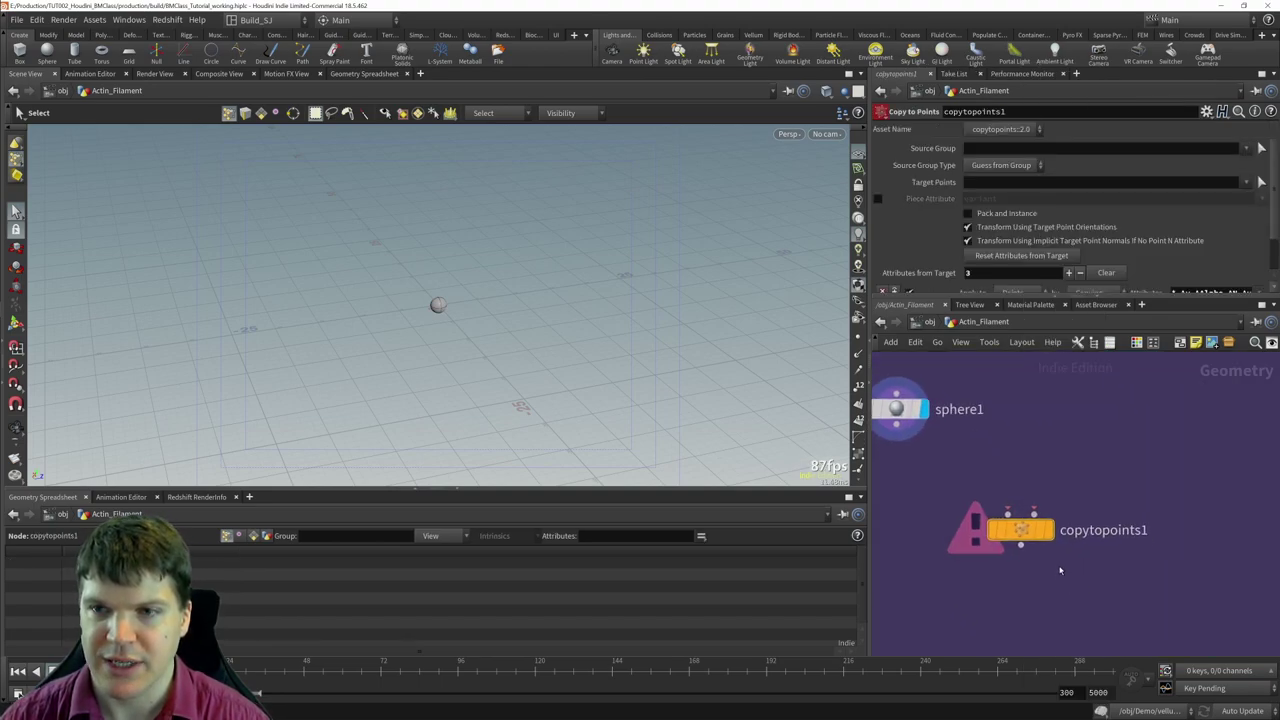
# - Connect the output of sphere1 to the geometry-to-copy input of copytopoints1
pyautogui.click(897, 431)
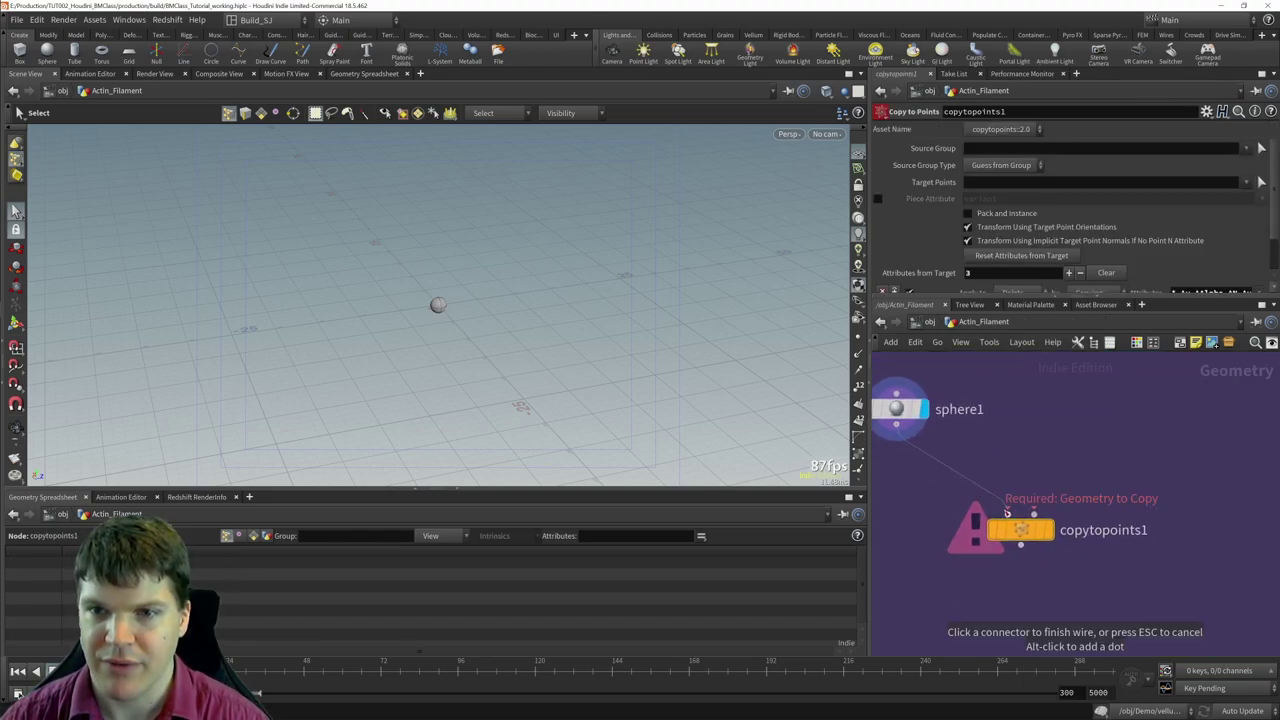
pyautogui.click(1008, 514)
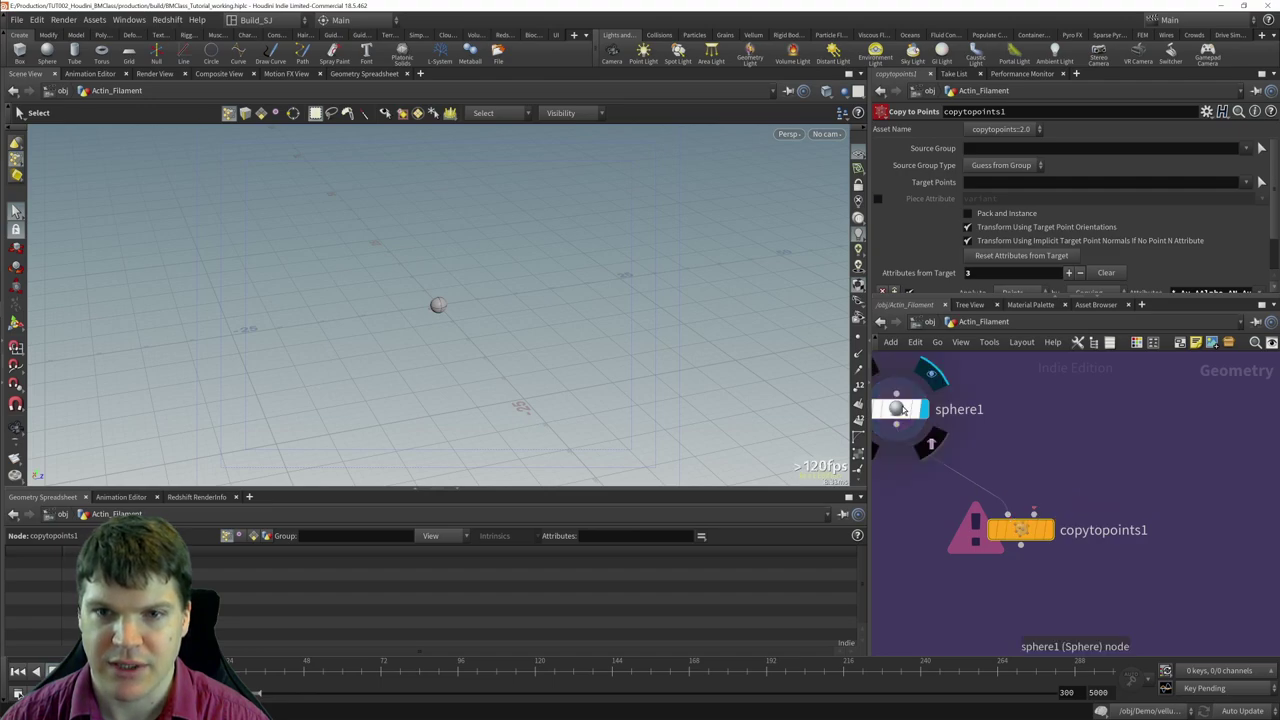
# - Add a Null node below blast1 in the blue network box and connect blast1 to its input
pyautogui.scroll(-3, 1083, 492)
pyautogui.scroll(-3, 1083, 492)
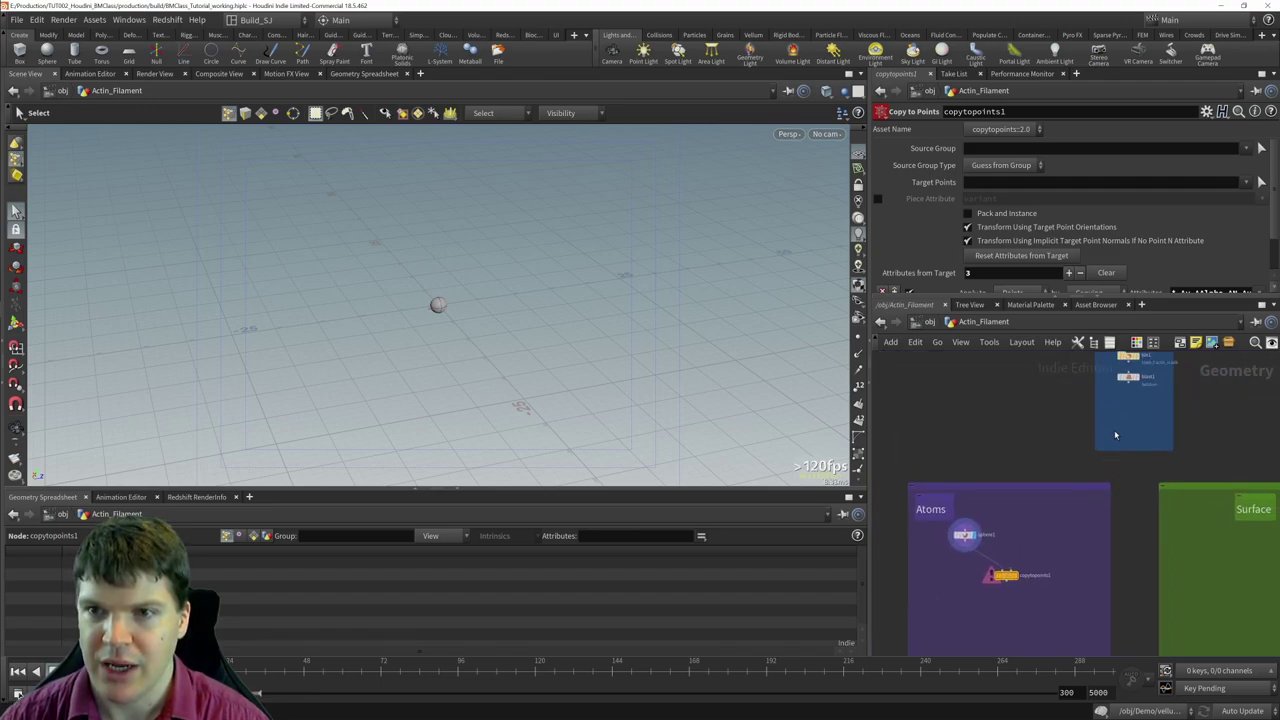
pyautogui.moveTo(1130, 392)
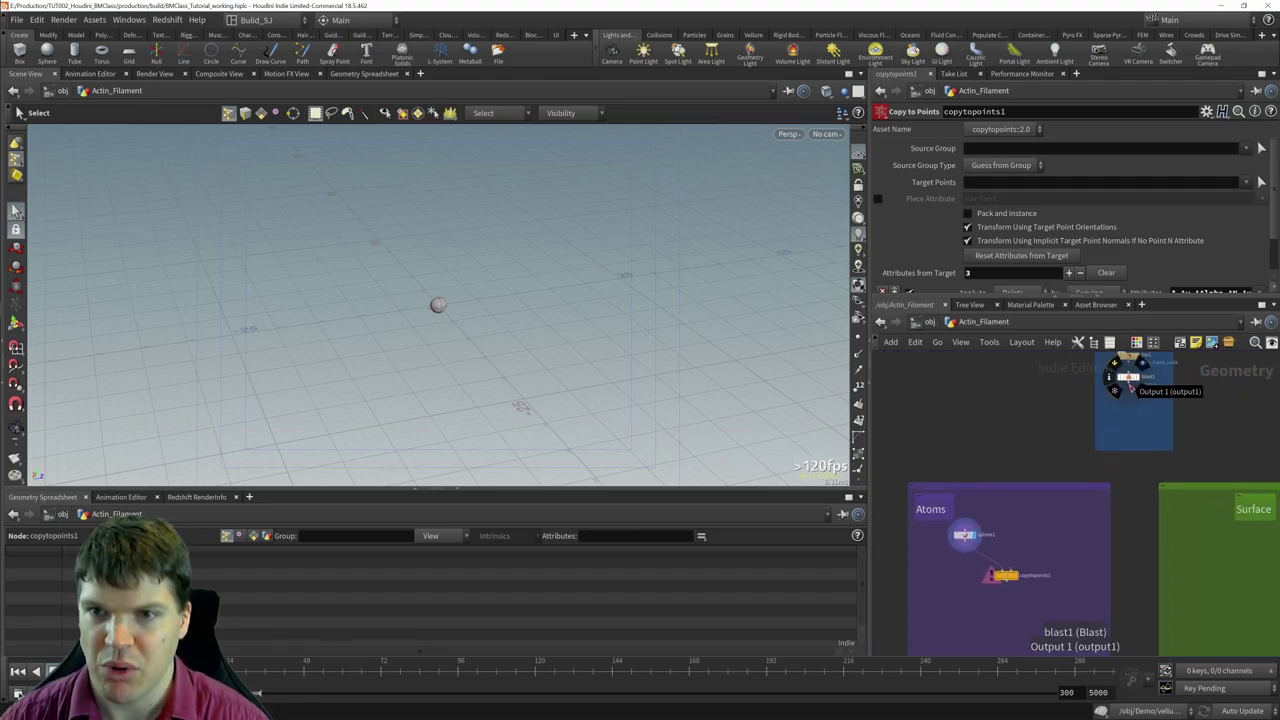
pyautogui.press('Tab')
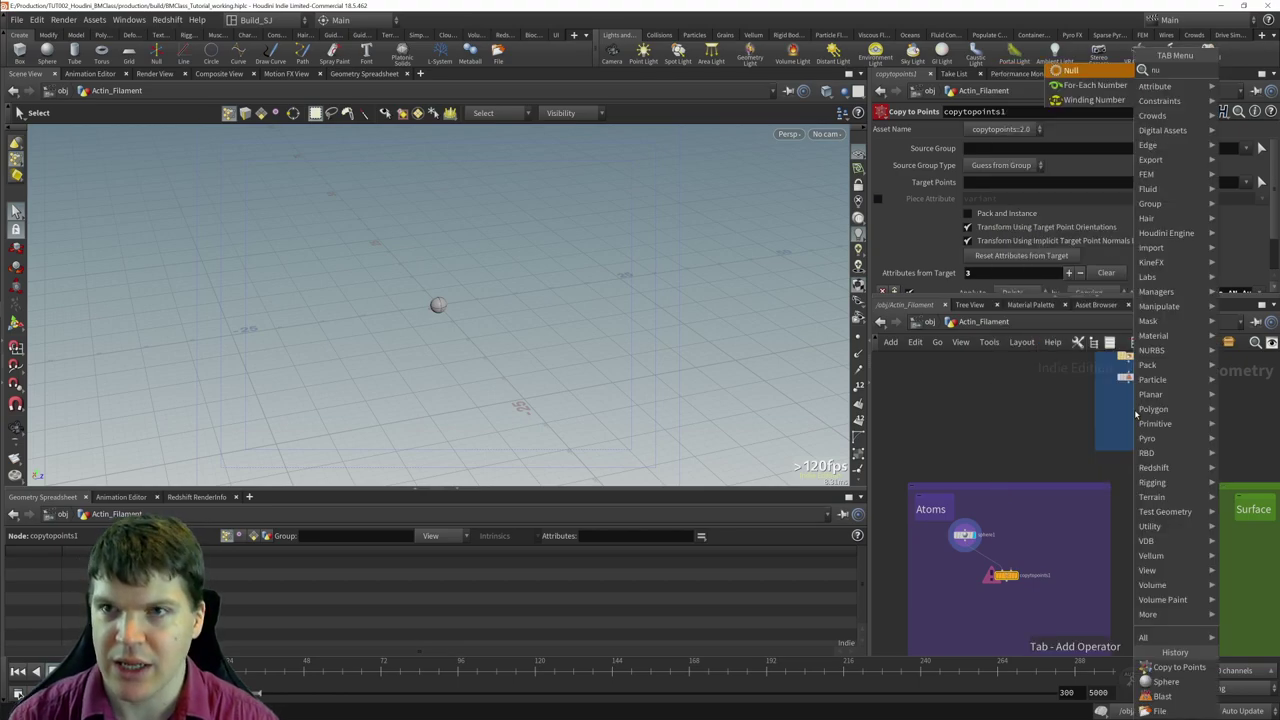
pyautogui.write('null')
pyautogui.press('Return')
pyautogui.click(1134, 411)
pyautogui.scroll(3, 1134, 411)
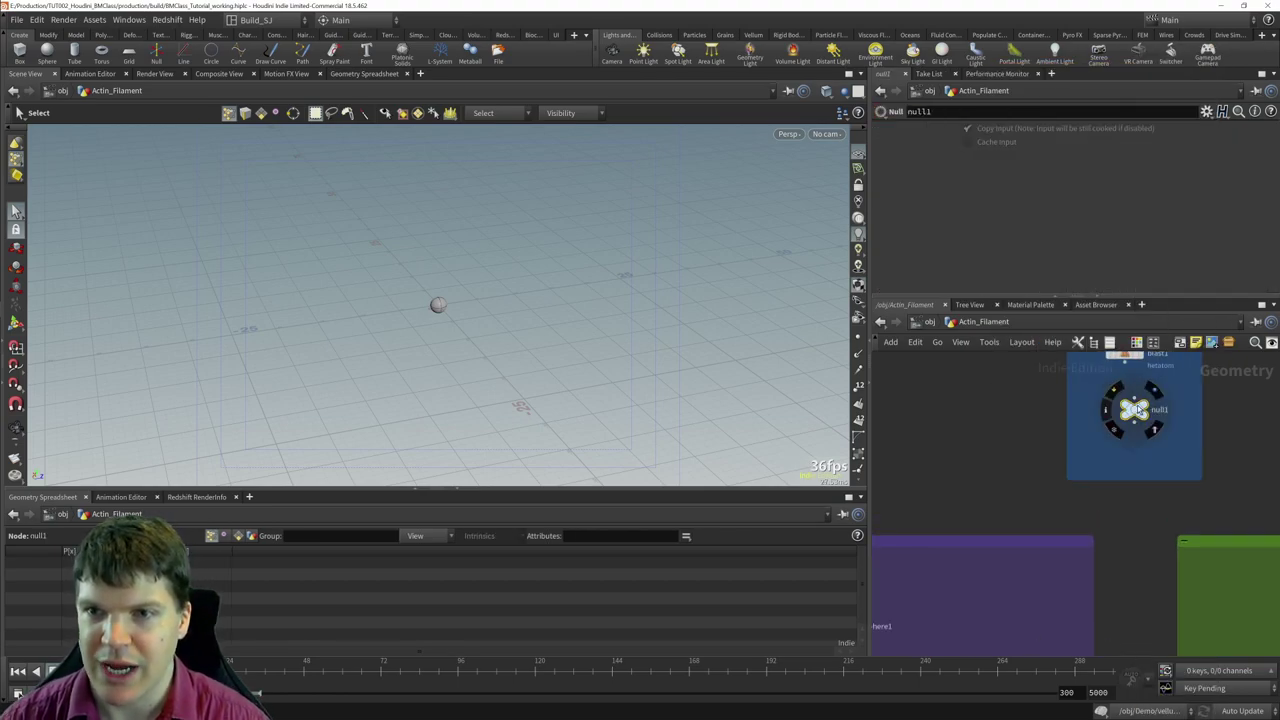
pyautogui.moveTo(1134, 408); pyautogui.dragTo(1124, 447)
pyautogui.moveTo(1126, 362); pyautogui.dragTo(1124, 440)
# - Rename the Null node as Point_Data
pyautogui.doubleClick(1150, 448)
pyautogui.write('point_data')
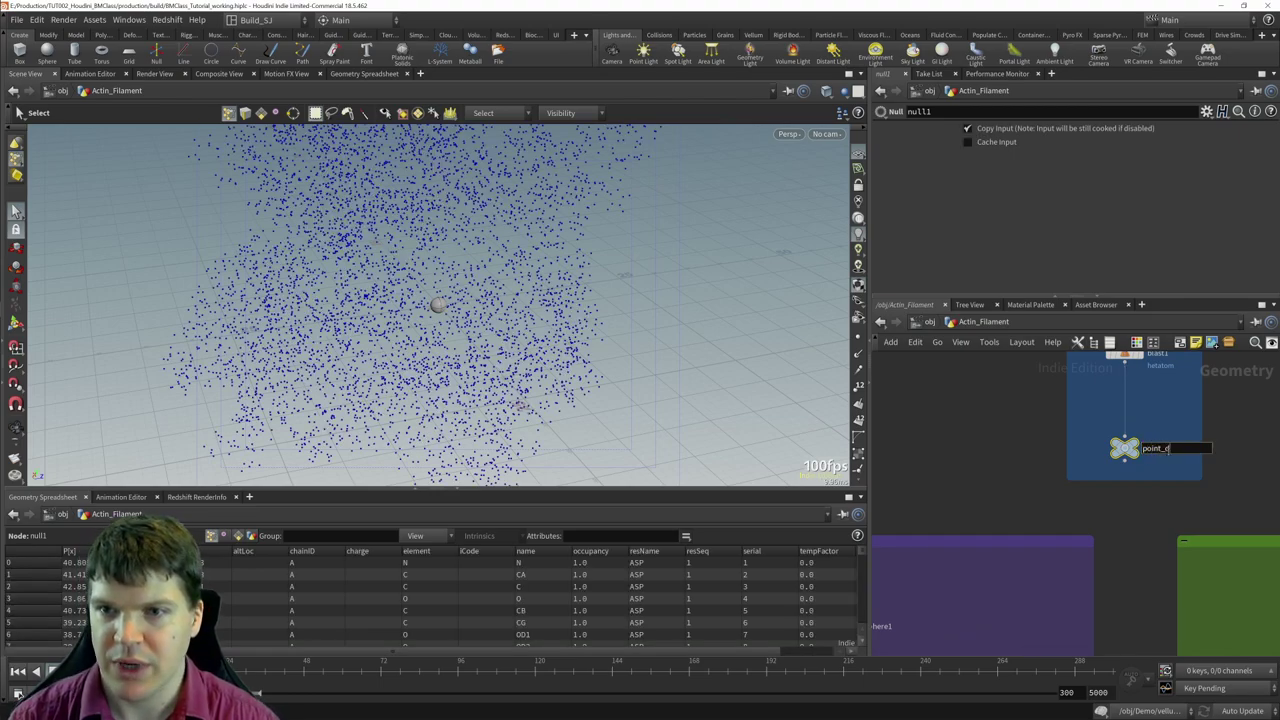
pyautogui.press('Return')
pyautogui.doubleClick(1150, 448)
pyautogui.write('Point_DAT')
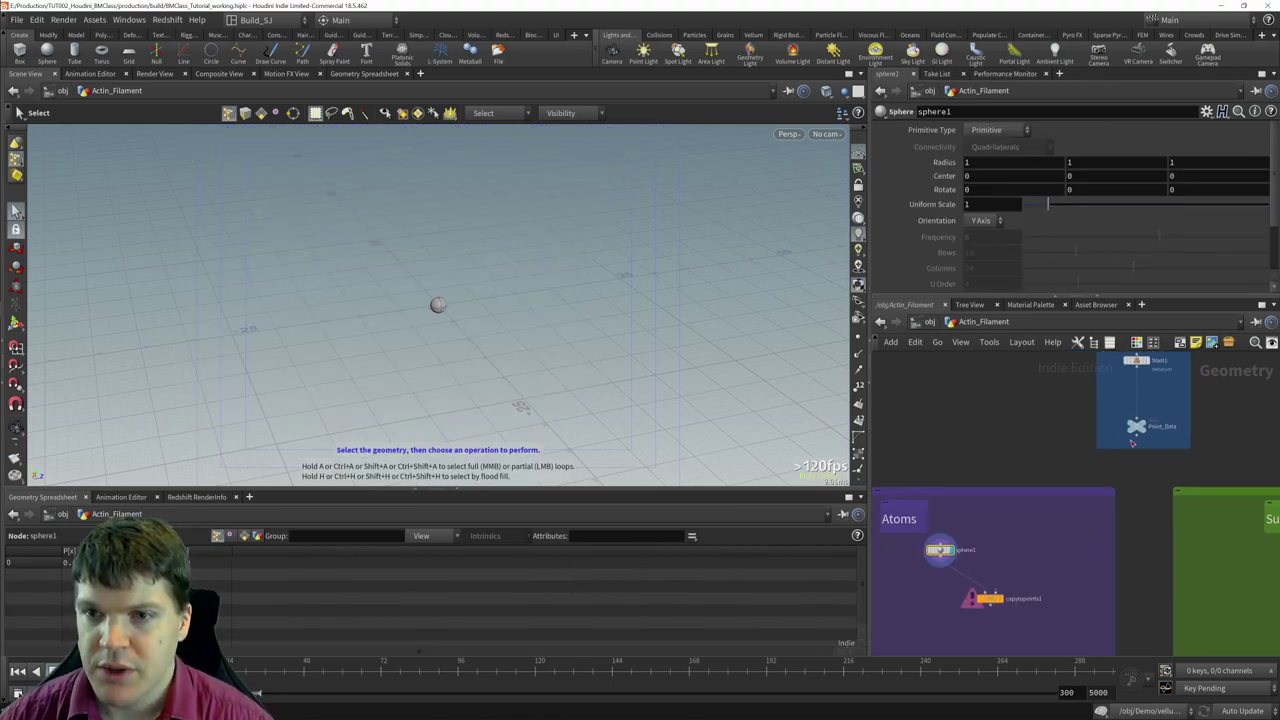
# - Connect Point_Data to the target points input of copytopoints1 and display the copied spheres in the viewport
pyautogui.click(1134, 445)
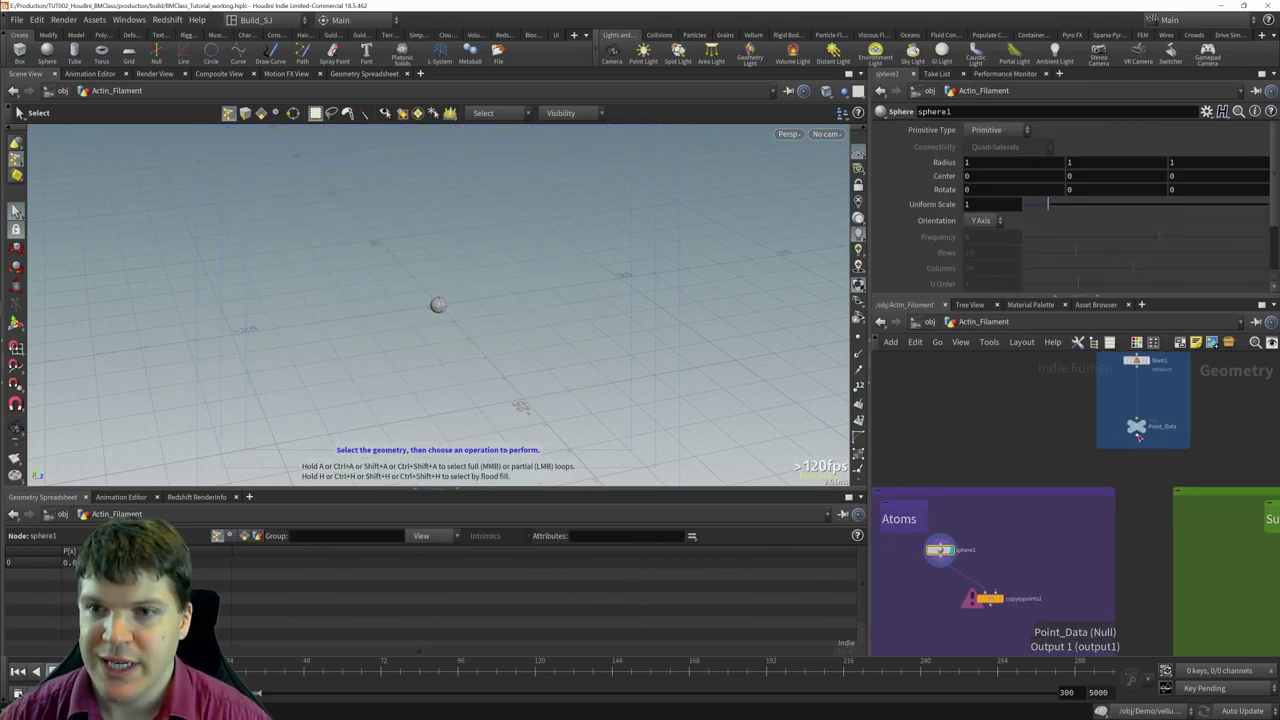
pyautogui.click(997, 594)
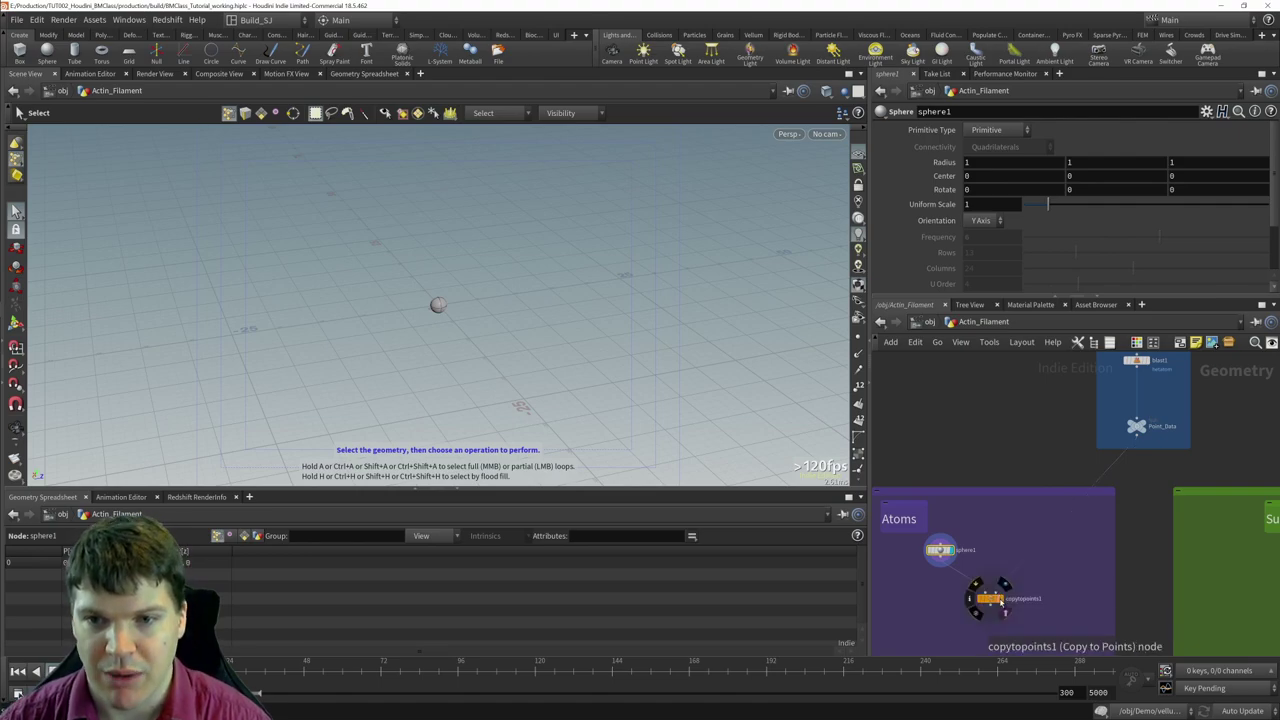
pyautogui.click(1004, 606)
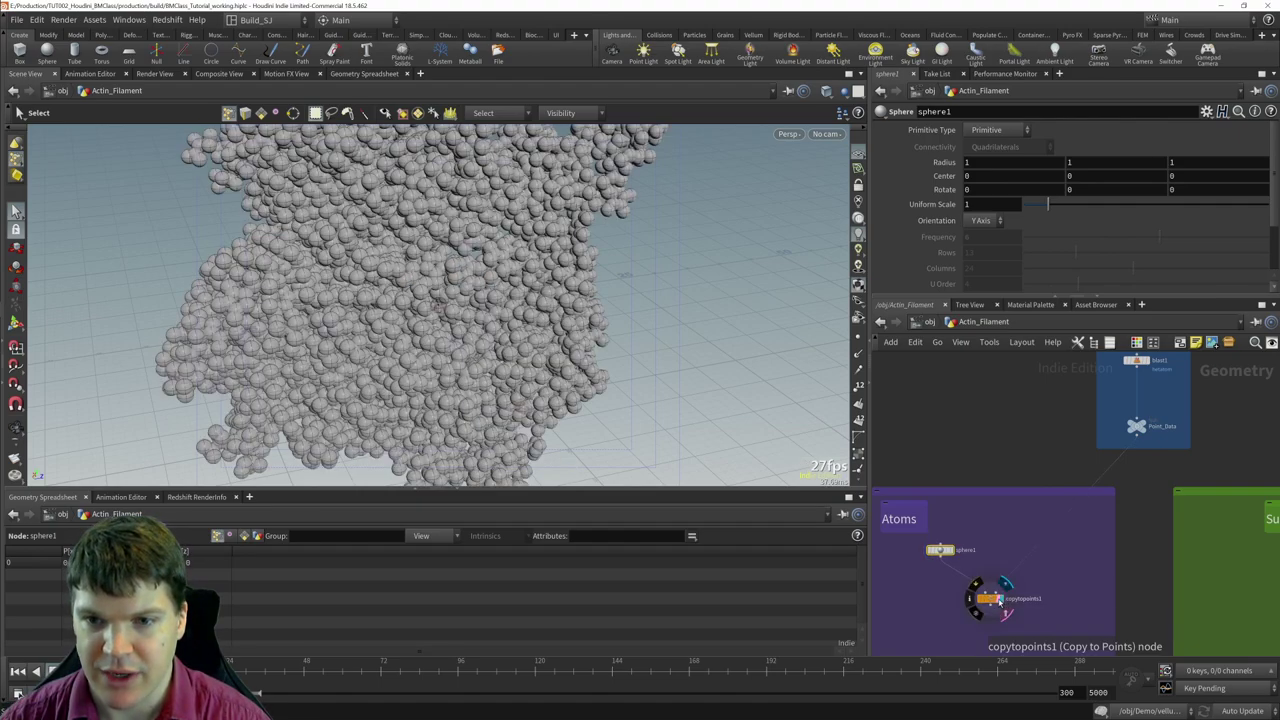
pyautogui.scroll(3, 995, 600)
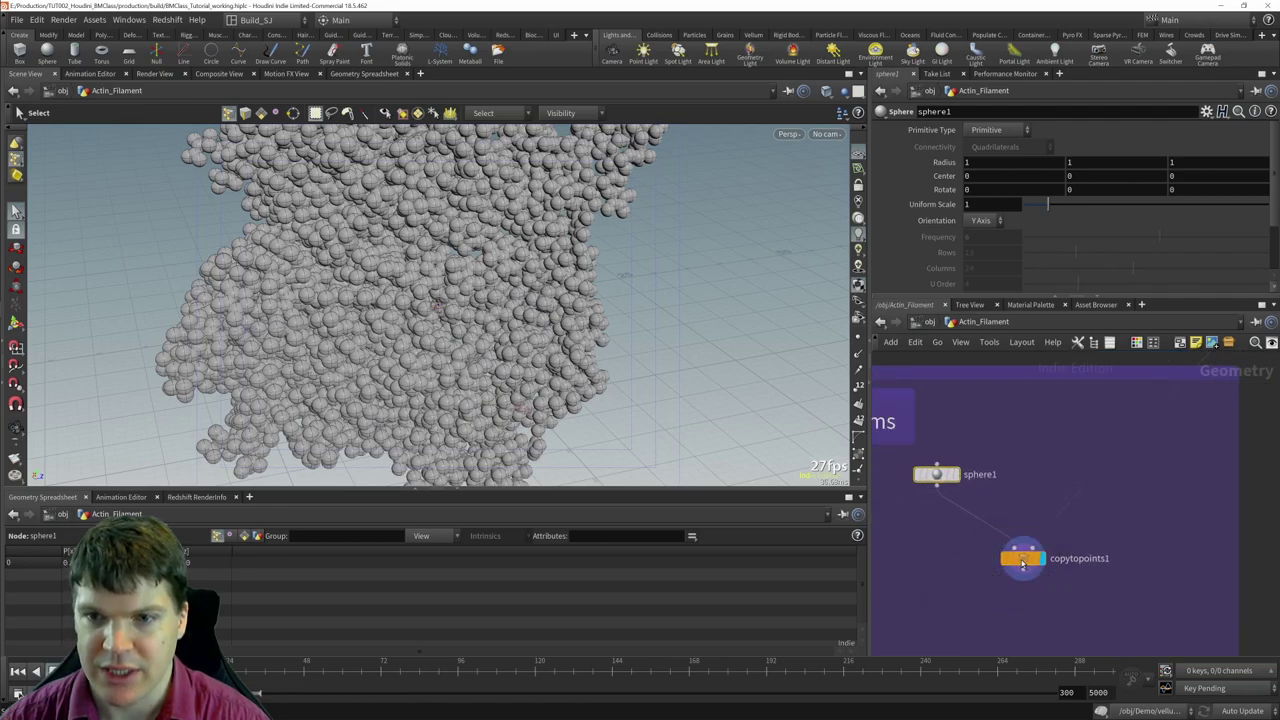
# - Select copytopoints1 and examine the framed space-filling model together with its connections to sphere1 and Point_Data
pyautogui.click(1022, 560)
pyautogui.press('Escape')
pyautogui.scroll(-3, 206, 274)
pyautogui.moveTo(206, 274); pyautogui.dragTo(571, 278)
pyautogui.press('s')
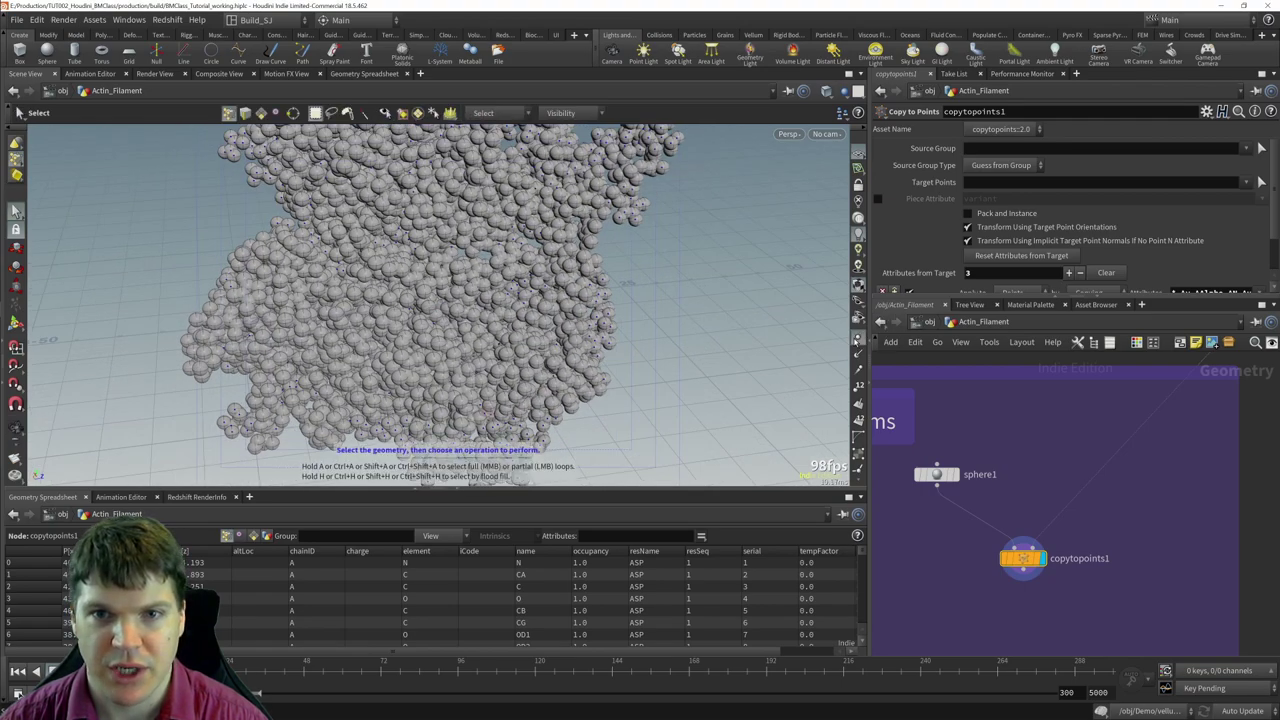
pyautogui.press('h')
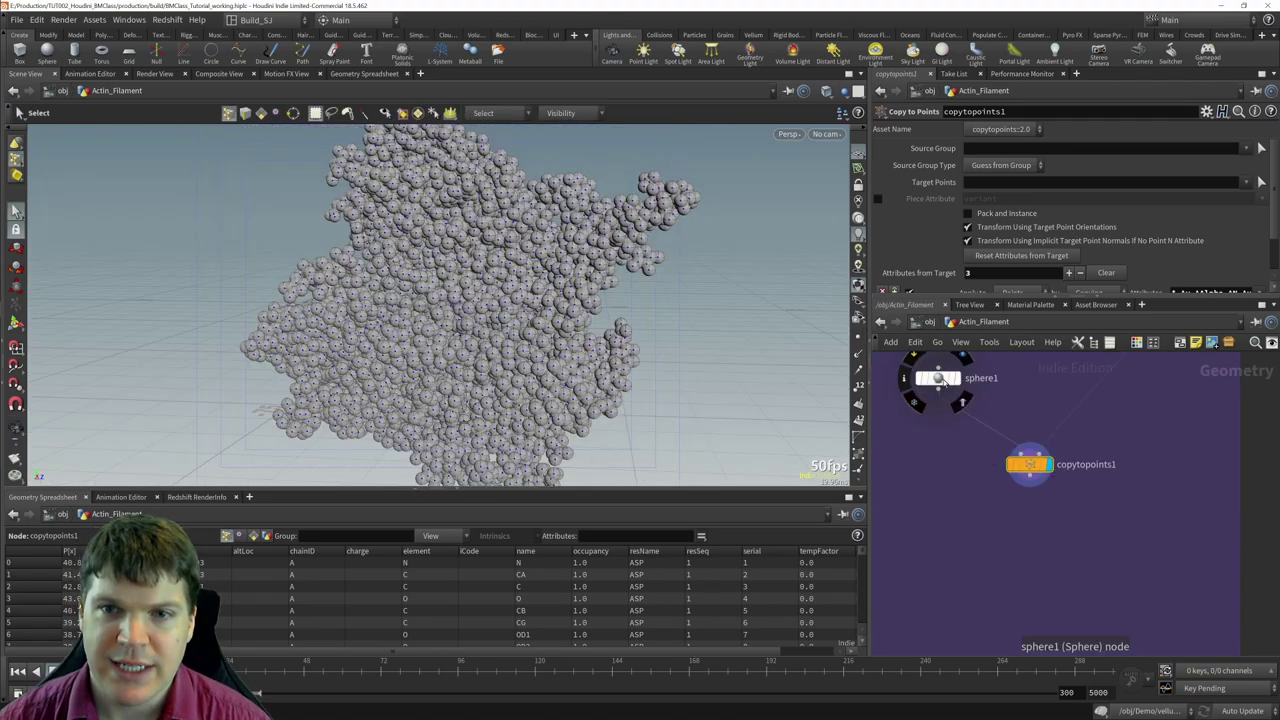
pyautogui.scroll(-3, 1020, 450)
pyautogui.moveTo(1047, 467); pyautogui.dragTo(995, 547, button='middle')
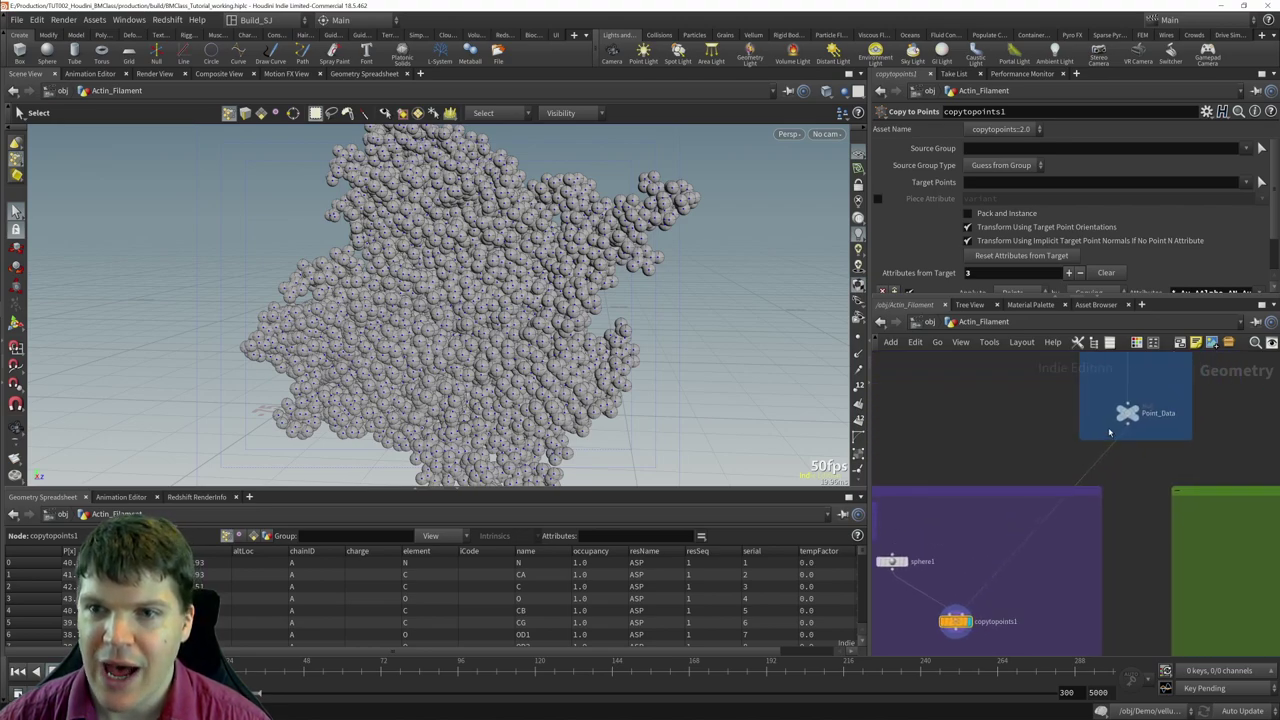
pyautogui.moveTo(957, 620); pyautogui.dragTo(980, 557, button='middle')
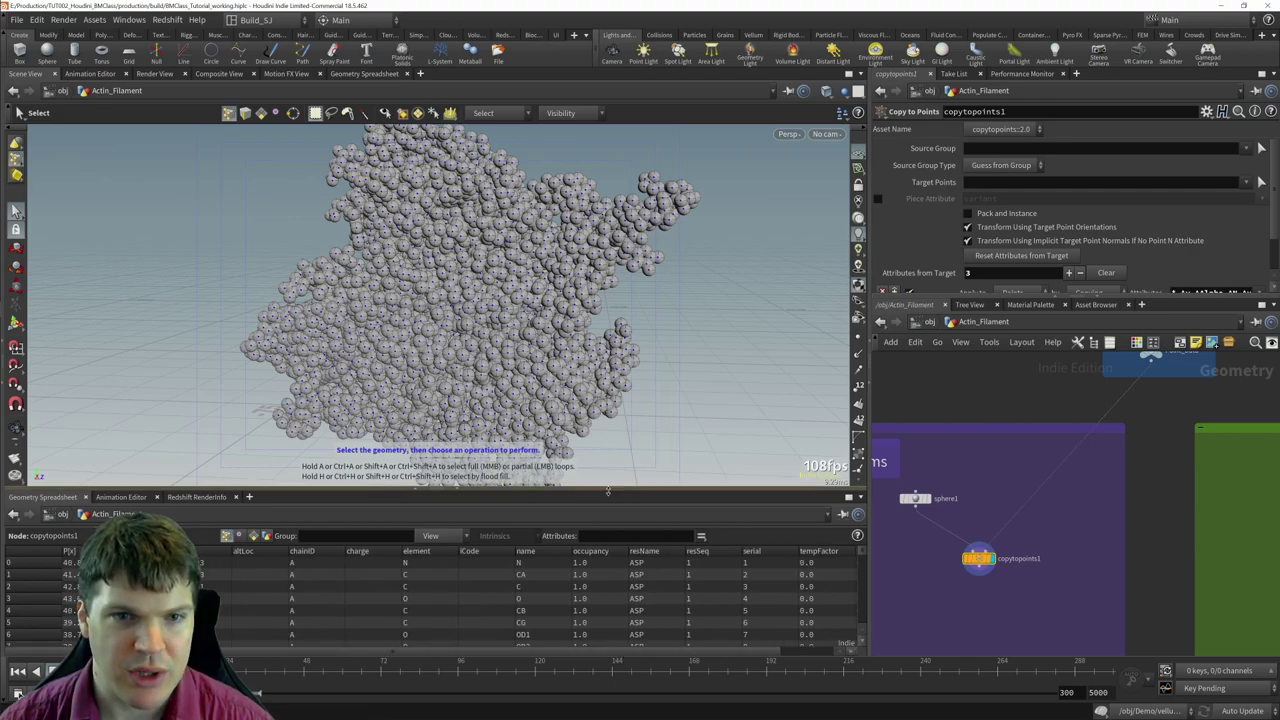
# - Enlarge the Geometry Spreadsheet to examine the atoms' element attribute and inspect the copied spheres up close
pyautogui.moveTo(600, 490); pyautogui.dragTo(583, 392)
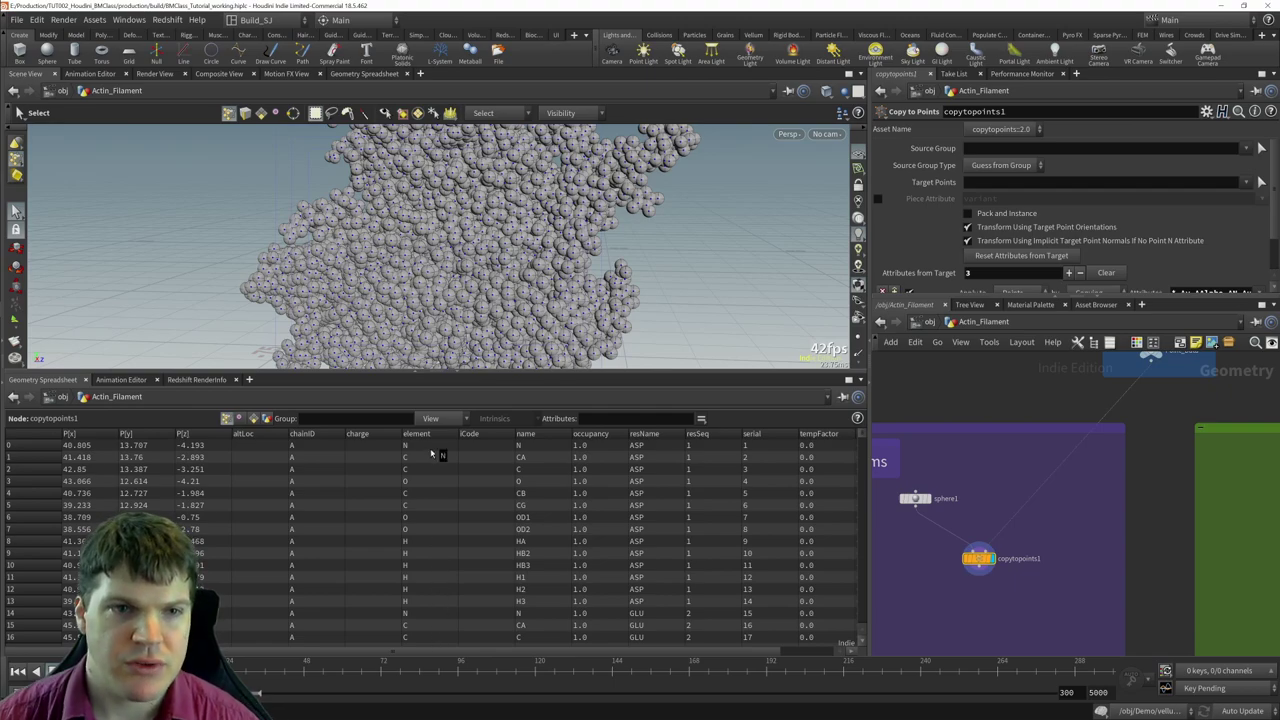
pyautogui.press('Escape')
pyautogui.moveTo(516, 306); pyautogui.dragTo(576, 268)
pyautogui.scroll(10, 518, 262)
pyautogui.press('s')
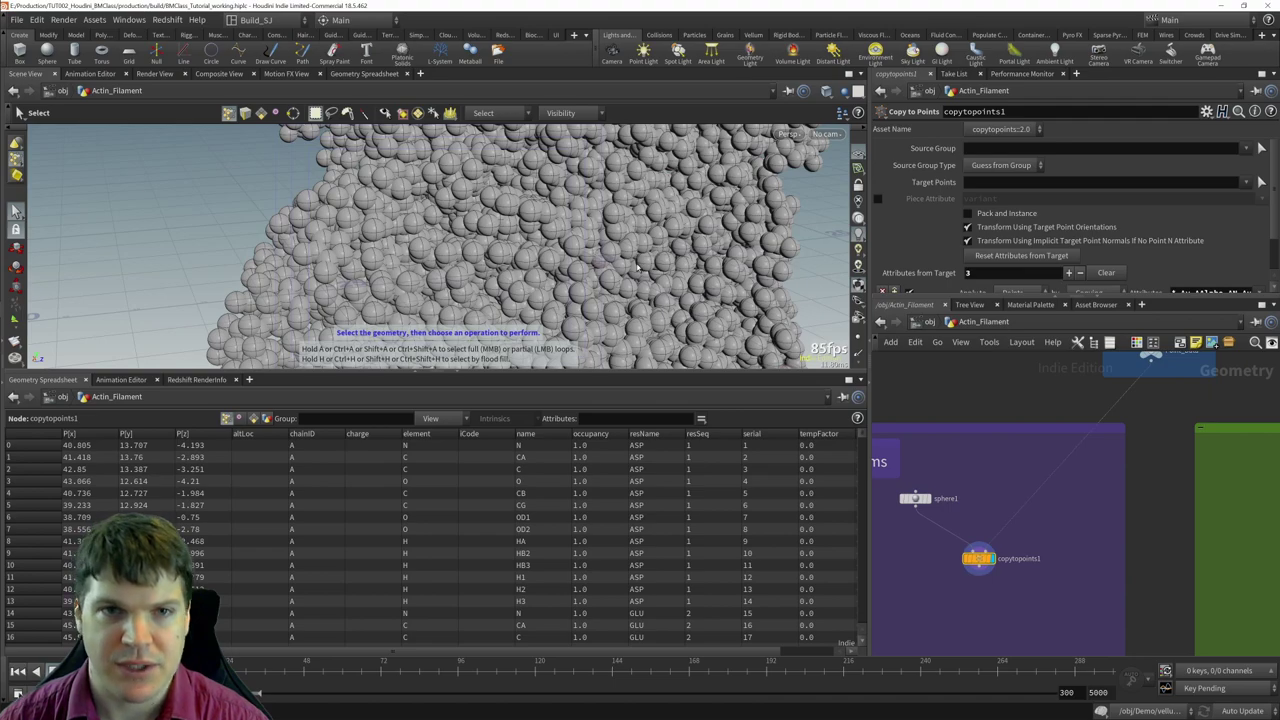
pyautogui.moveTo(661, 259); pyautogui.dragTo(629, 270)
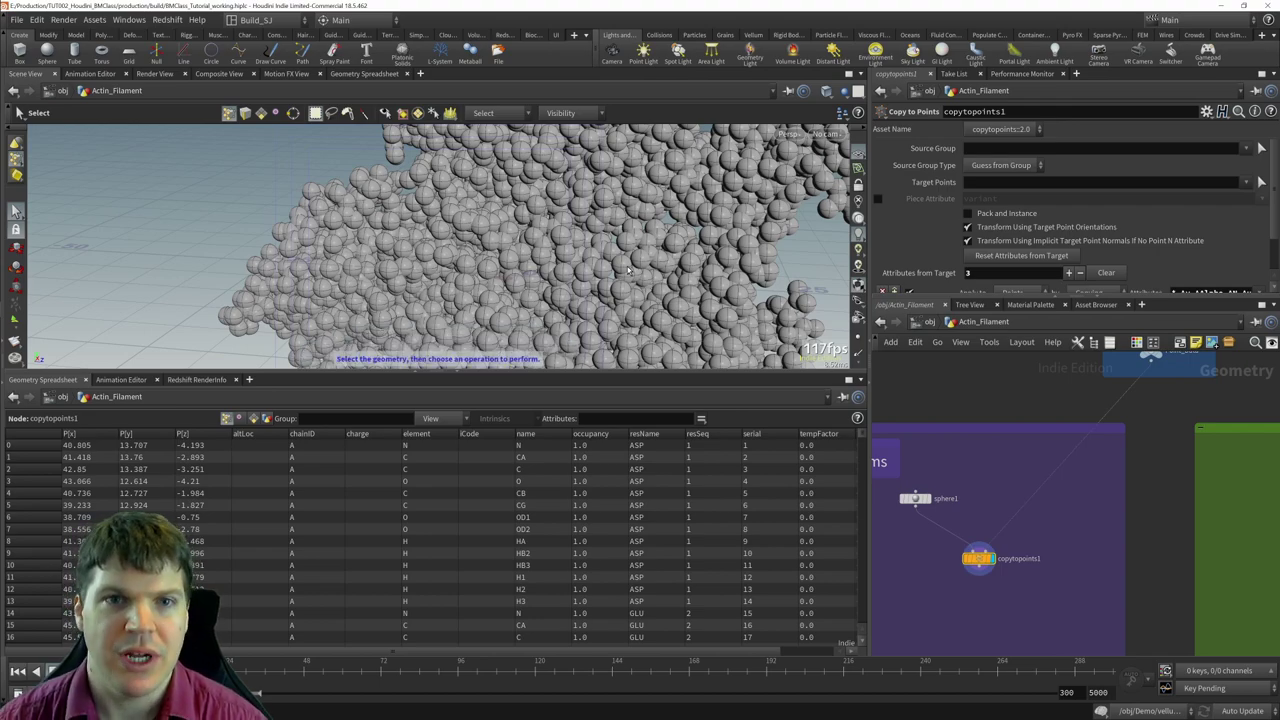
pyautogui.moveTo(628, 270); pyautogui.dragTo(543, 232)
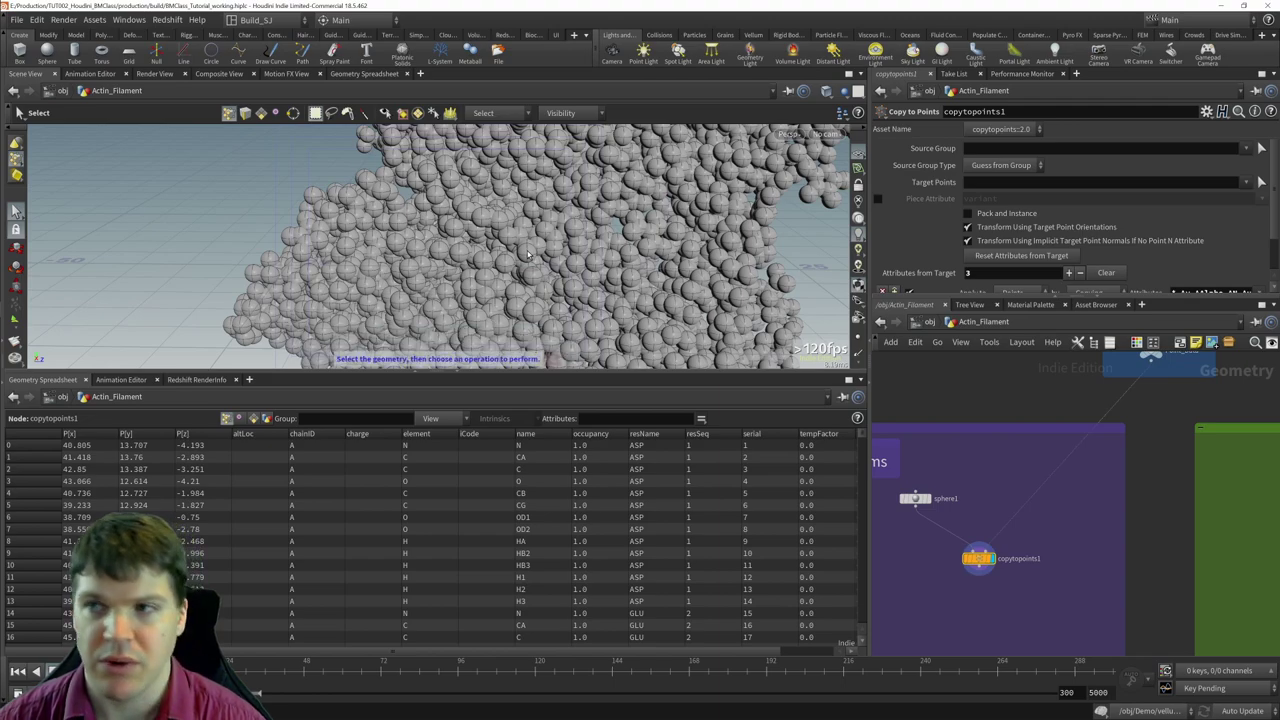
# - Add a Color node in the Atoms box and insert it between Point_Data and copytopoints1
pyautogui.moveTo(978, 558); pyautogui.dragTo(982, 578)
pyautogui.scroll(-2, 1084, 524)
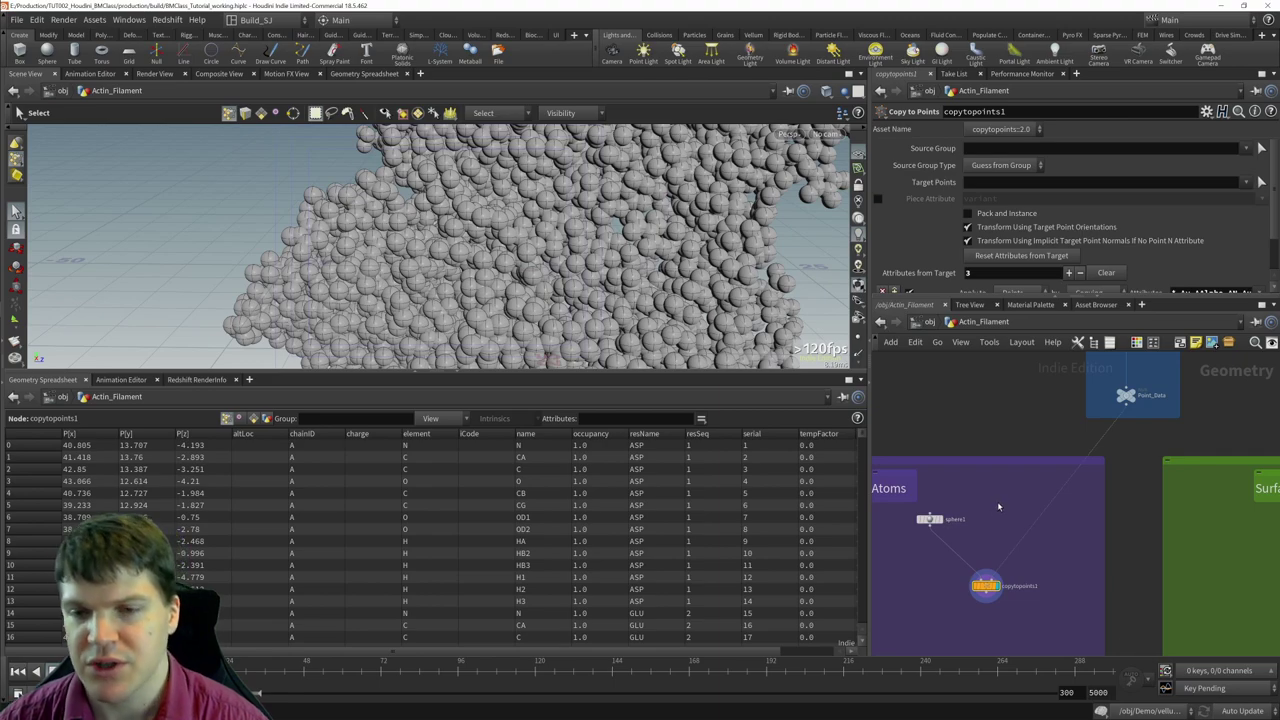
pyautogui.press('Tab')
pyautogui.write('color')
pyautogui.press('Return')
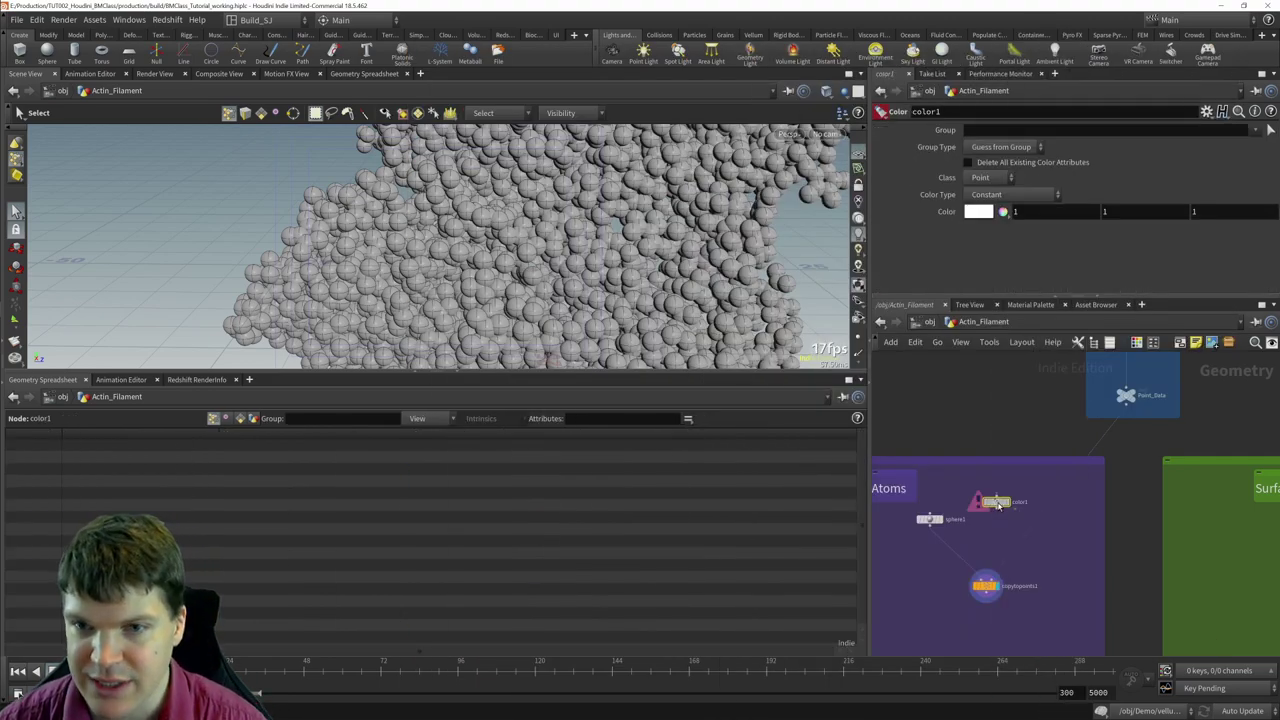
pyautogui.click(1040, 512)
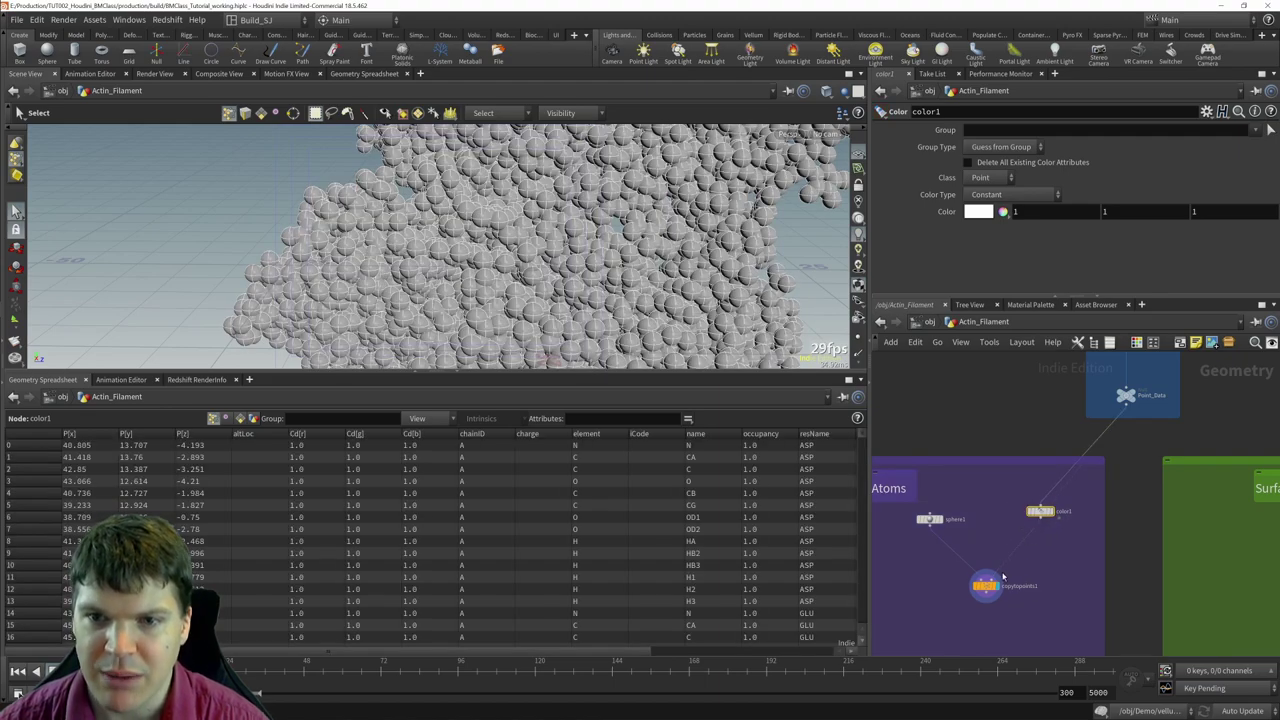
# - Set the Color node's color type to Random and inspect the spheres from several sides
pyautogui.click(986, 193)
pyautogui.click(991, 237)
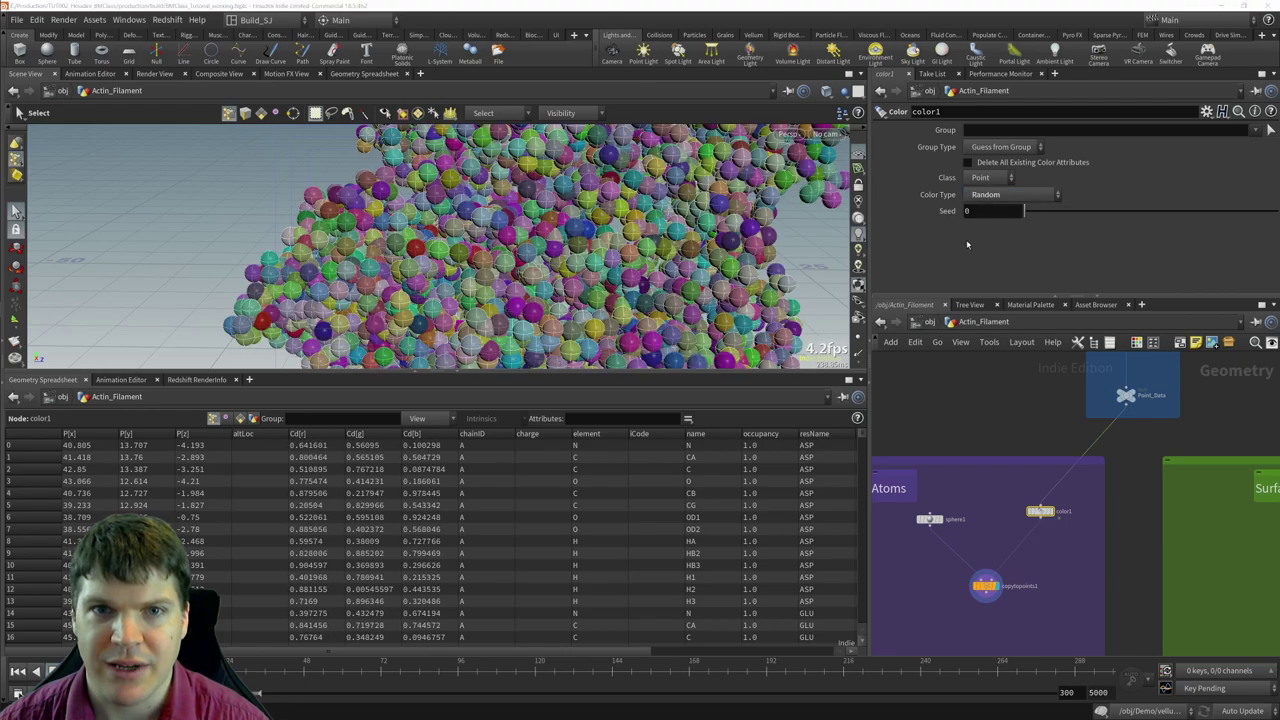
pyautogui.scroll(-5, 432, 218)
pyautogui.scroll(6, 432, 218)
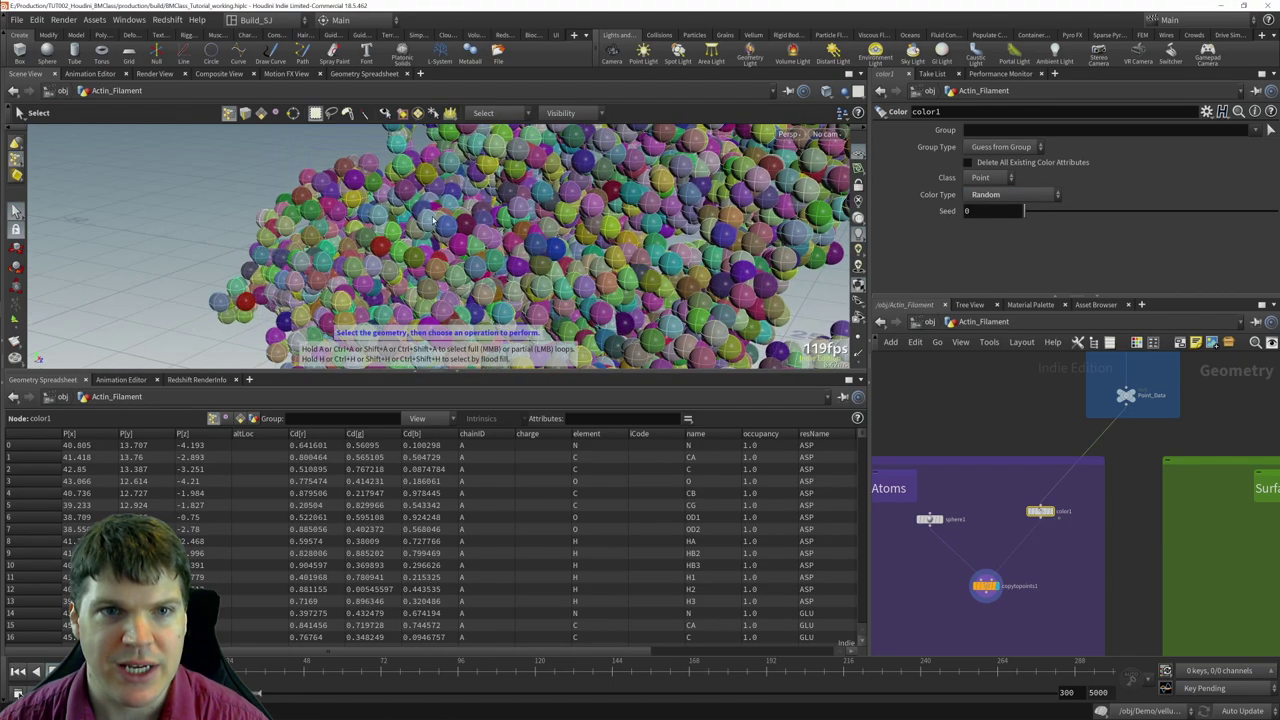
pyautogui.scroll(-5, 614, 252)
pyautogui.keyDown('alt'); pyautogui.moveTo(614, 252); pyautogui.dragTo(518, 253); pyautogui.keyUp('alt')
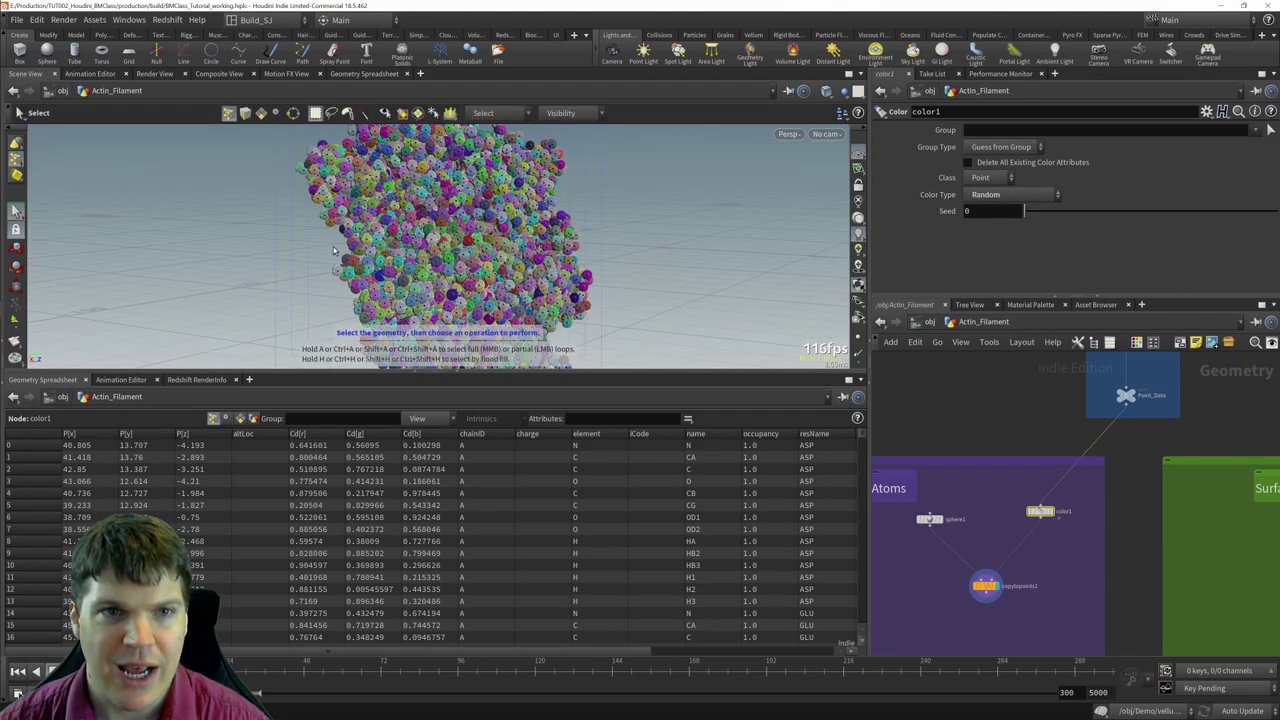
pyautogui.scroll(6, 588, 246)
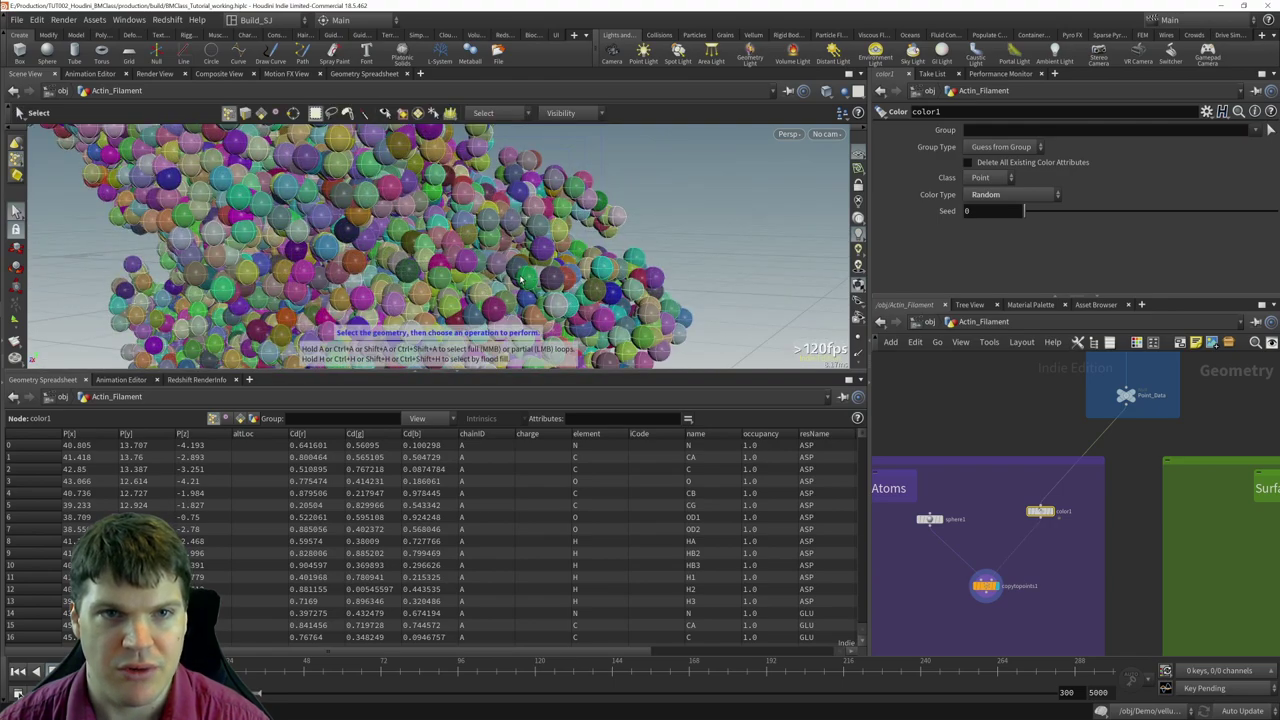
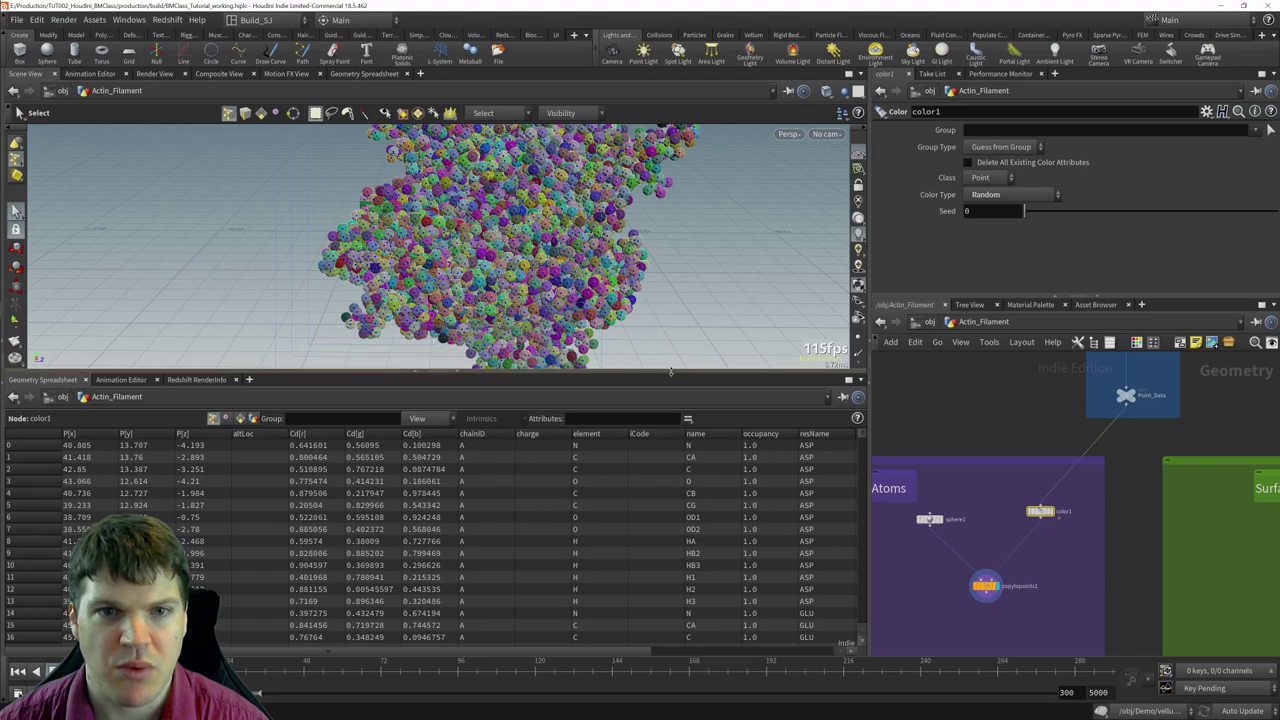
# - Reduce the Geometry Spreadsheet to give the viewport more room, and rename the Color node as color_C
pyautogui.moveTo(671, 375); pyautogui.dragTo(671, 474)
pyautogui.scroll(6, 570, 305)
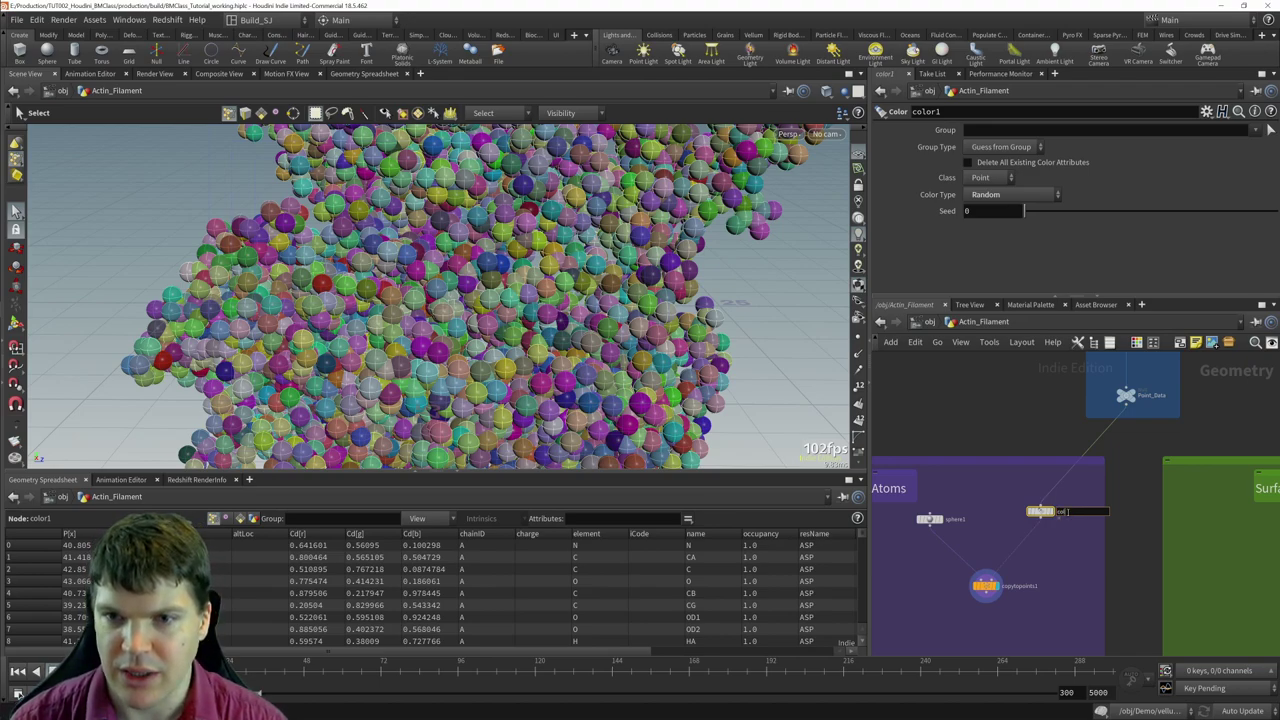
pyautogui.press('Return')
pyautogui.scroll(3, 1065, 555)
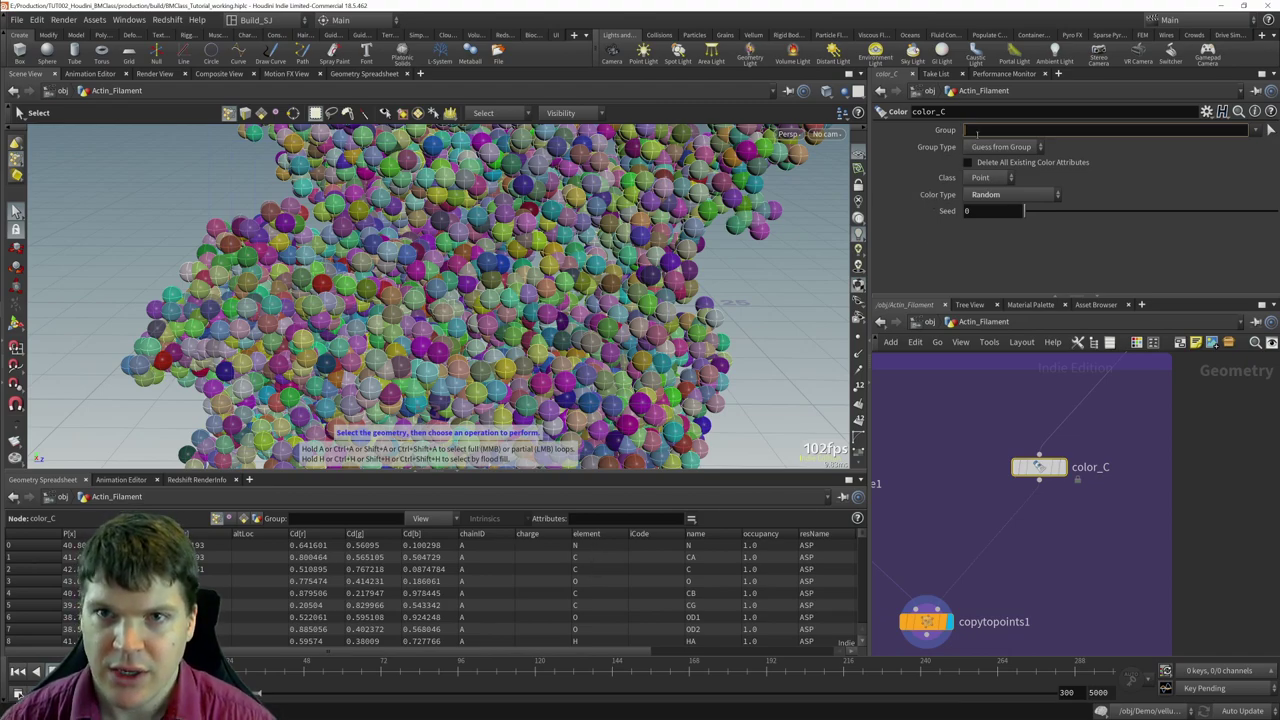
pyautogui.write('@')
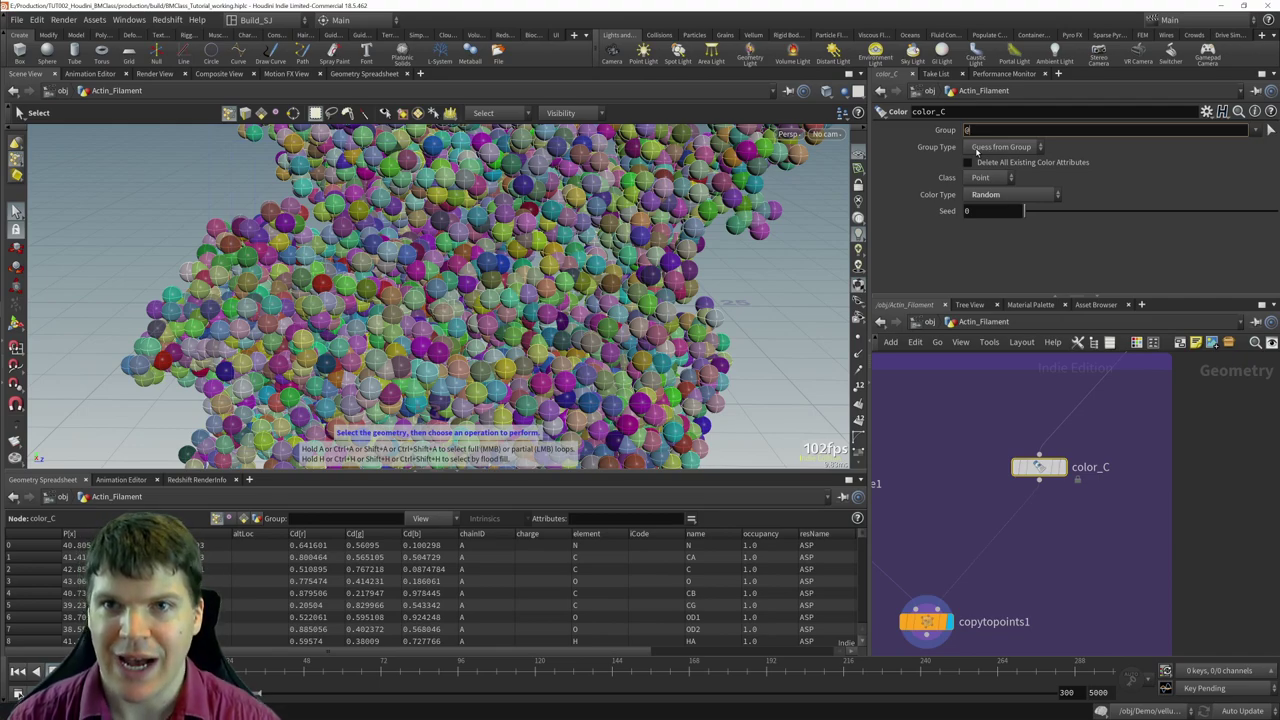
pyautogui.write('element')
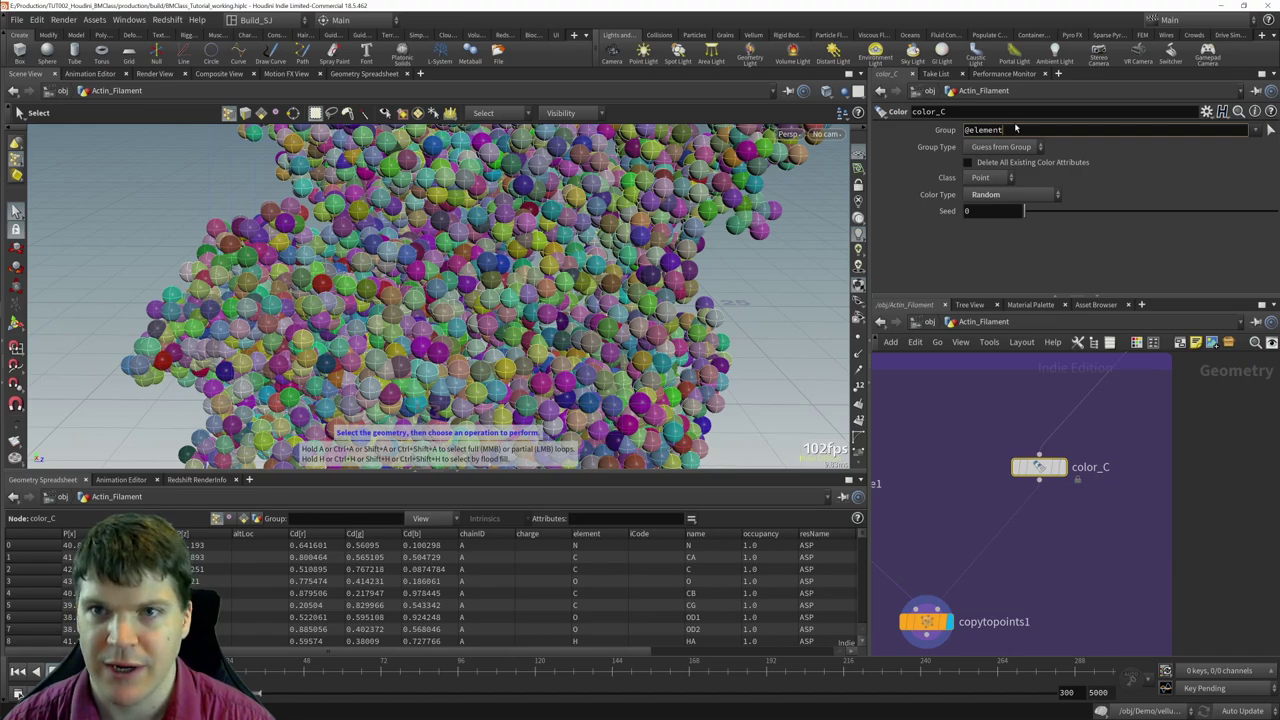
pyautogui.press('Return')
pyautogui.write('=C')
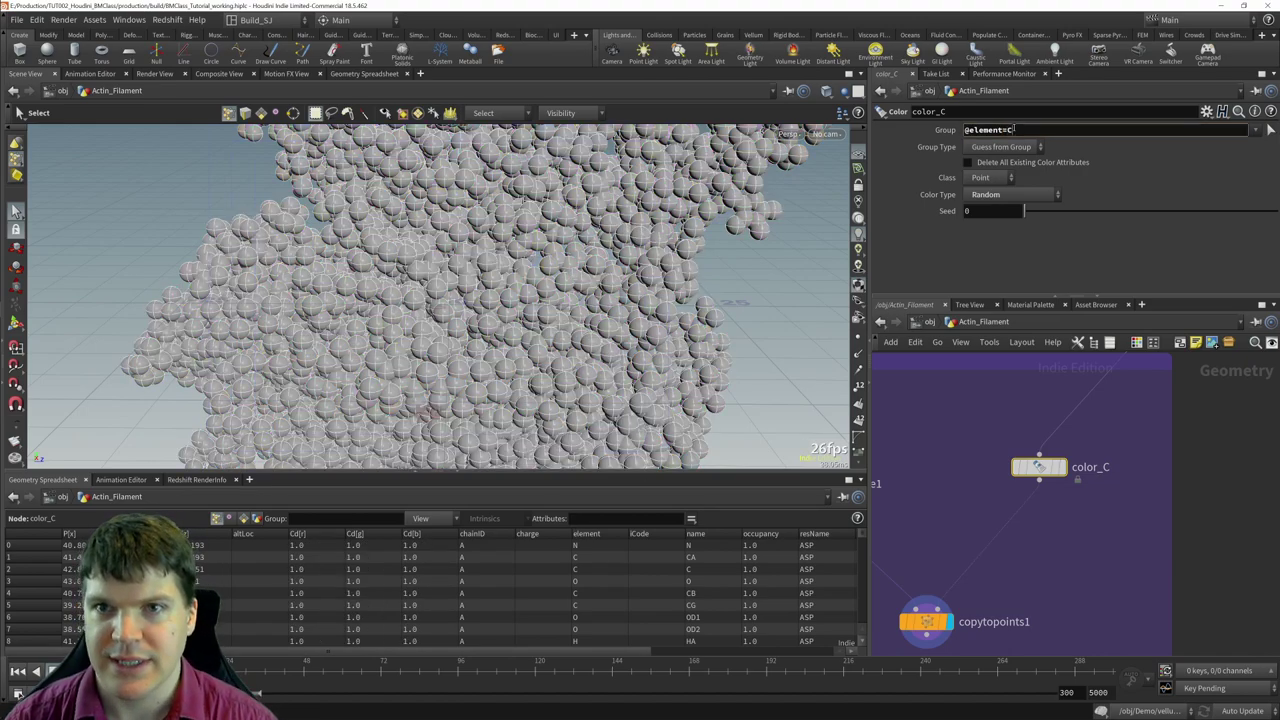
pyautogui.press('Return')
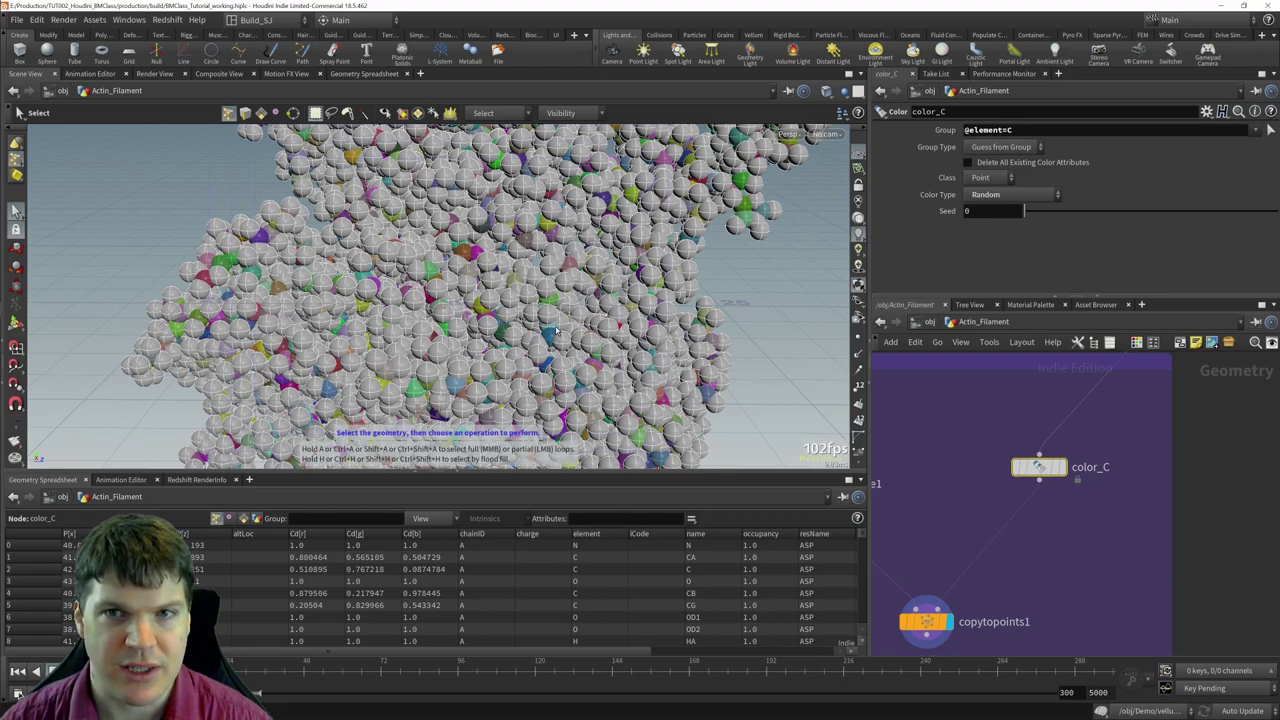
# - Set color_C's color type to Constant and pick a near-black colour with red, green and blue at 0.00625
pyautogui.click(1005, 196)
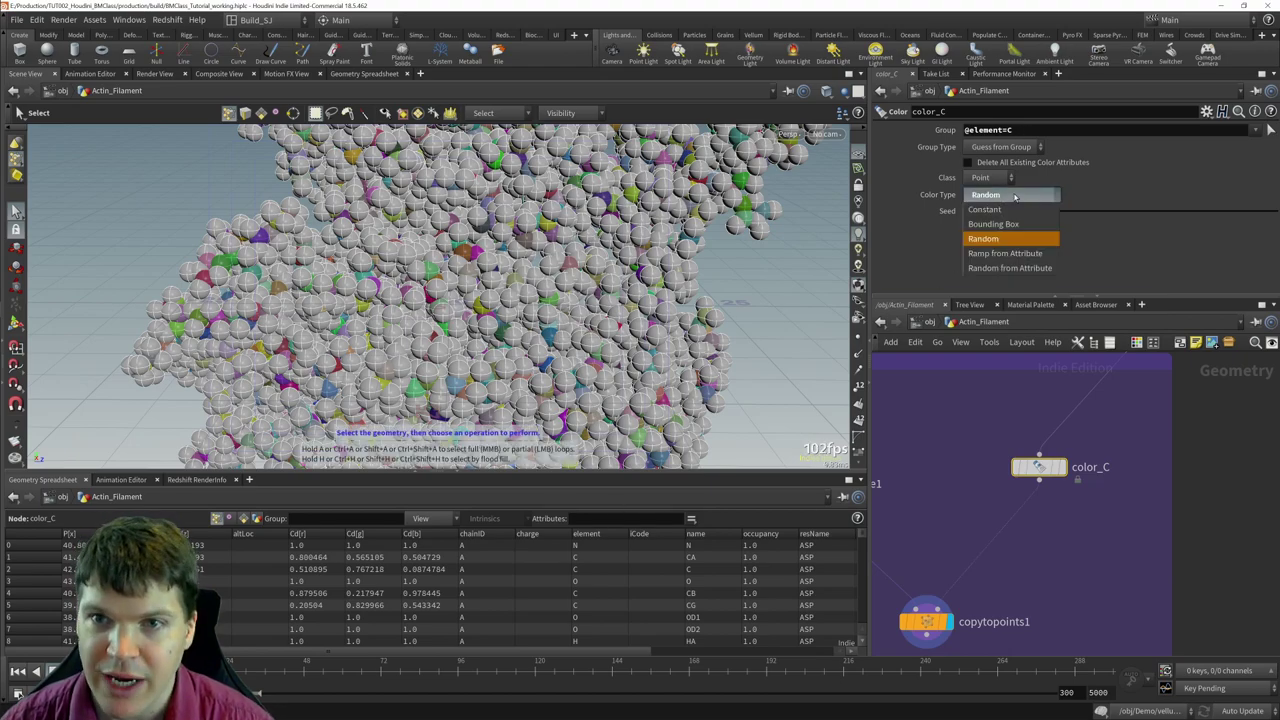
pyautogui.click(1009, 211)
pyautogui.click(989, 211)
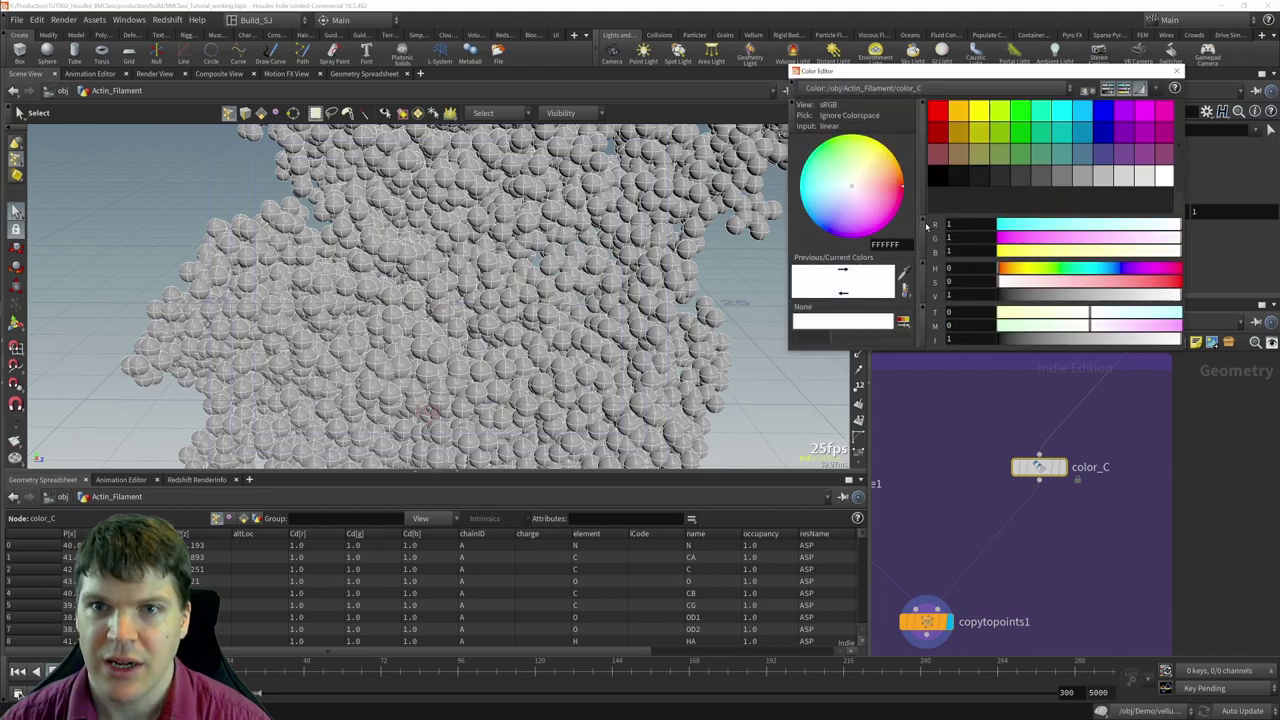
pyautogui.click(957, 180)
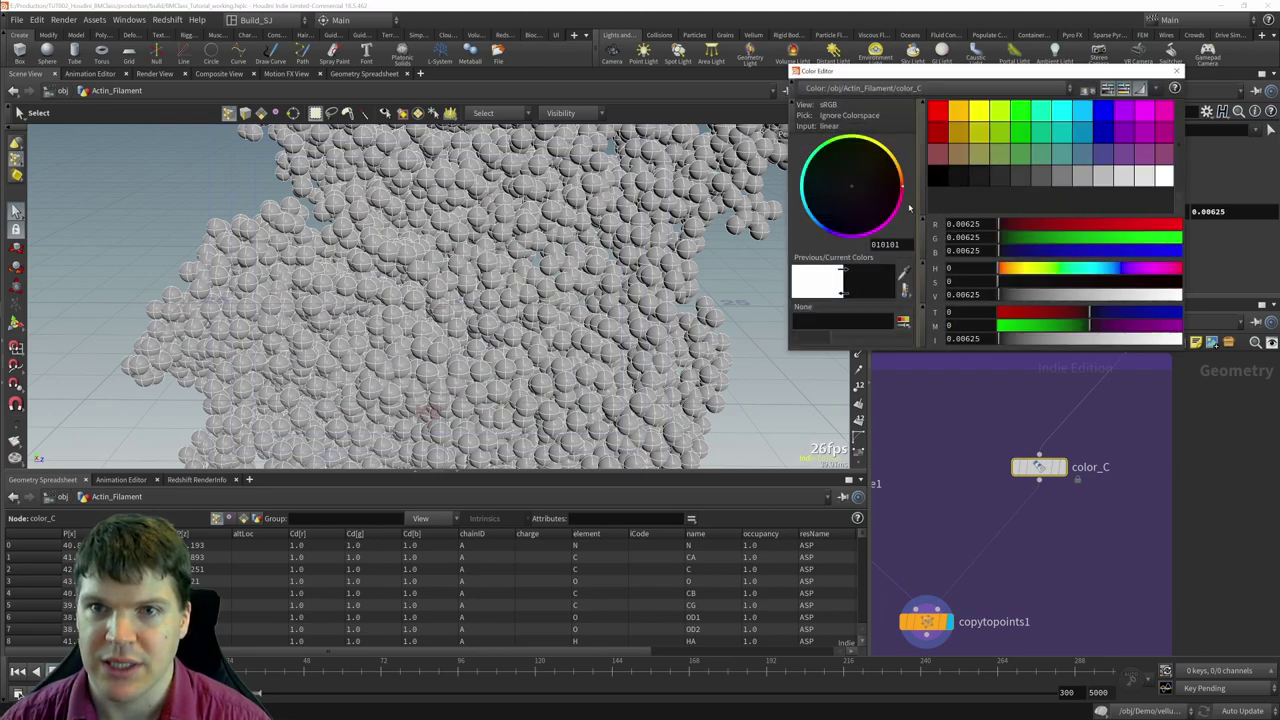
pyautogui.click(1177, 71)
pyautogui.press('Escape')
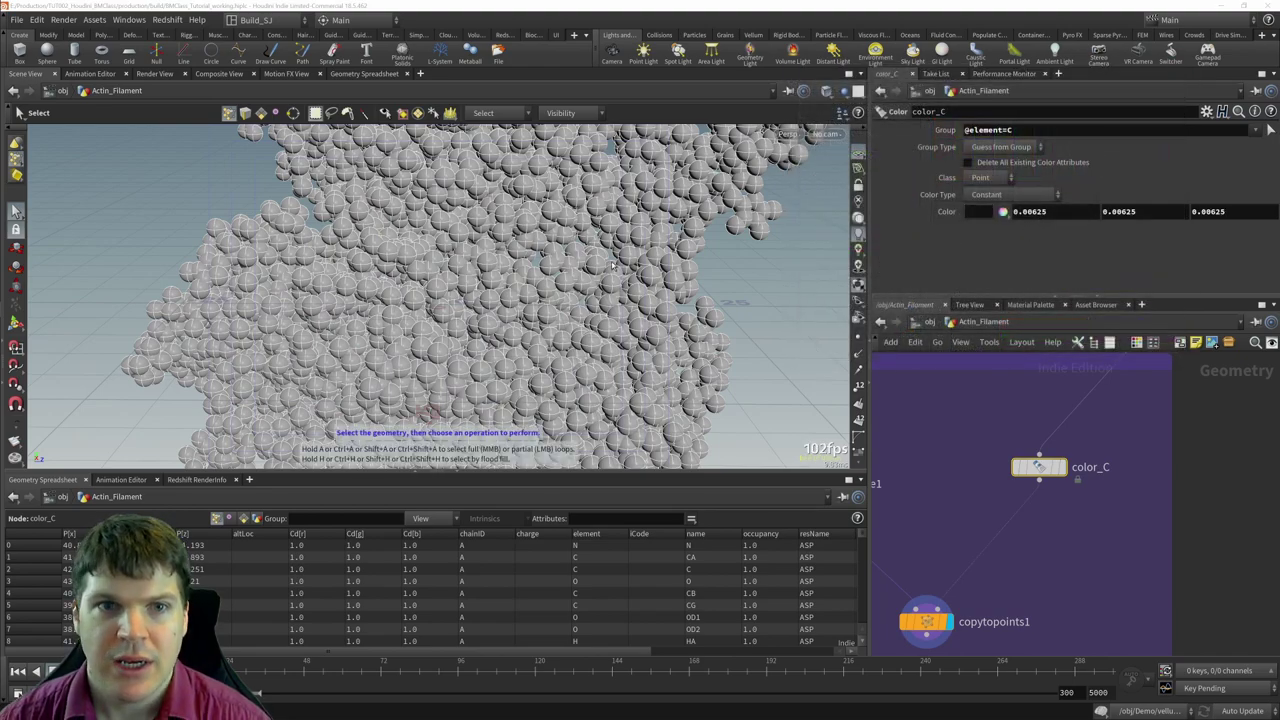
# - Set color_C's group type to Points and inspect the coloured spheres up close
pyautogui.moveTo(482, 253); pyautogui.dragTo(401, 252)
pyautogui.press('s')
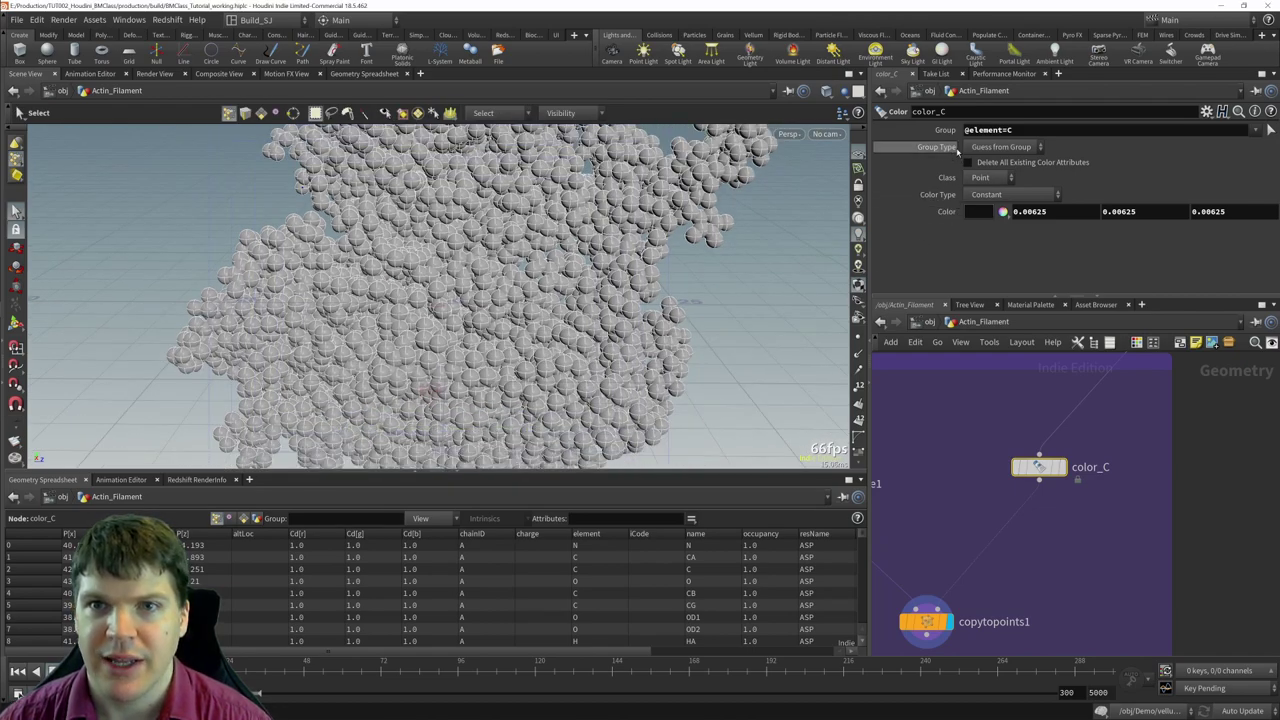
pyautogui.click(1016, 148)
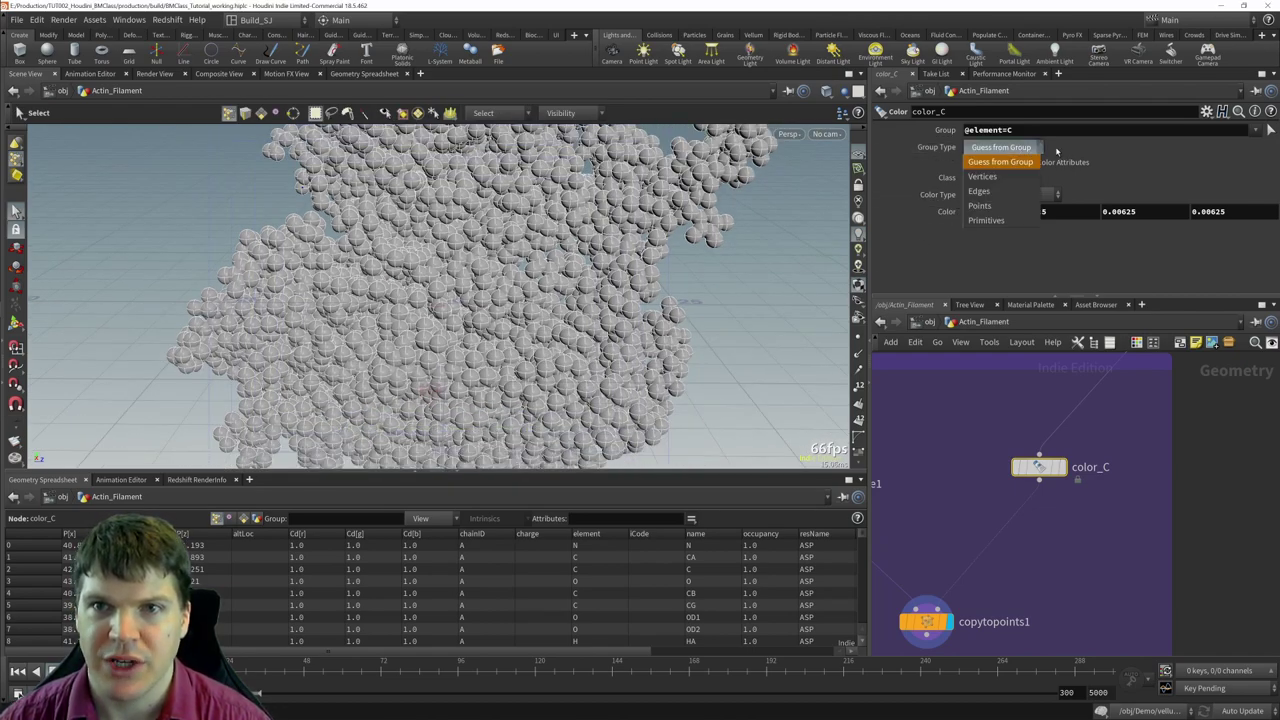
pyautogui.click(989, 208)
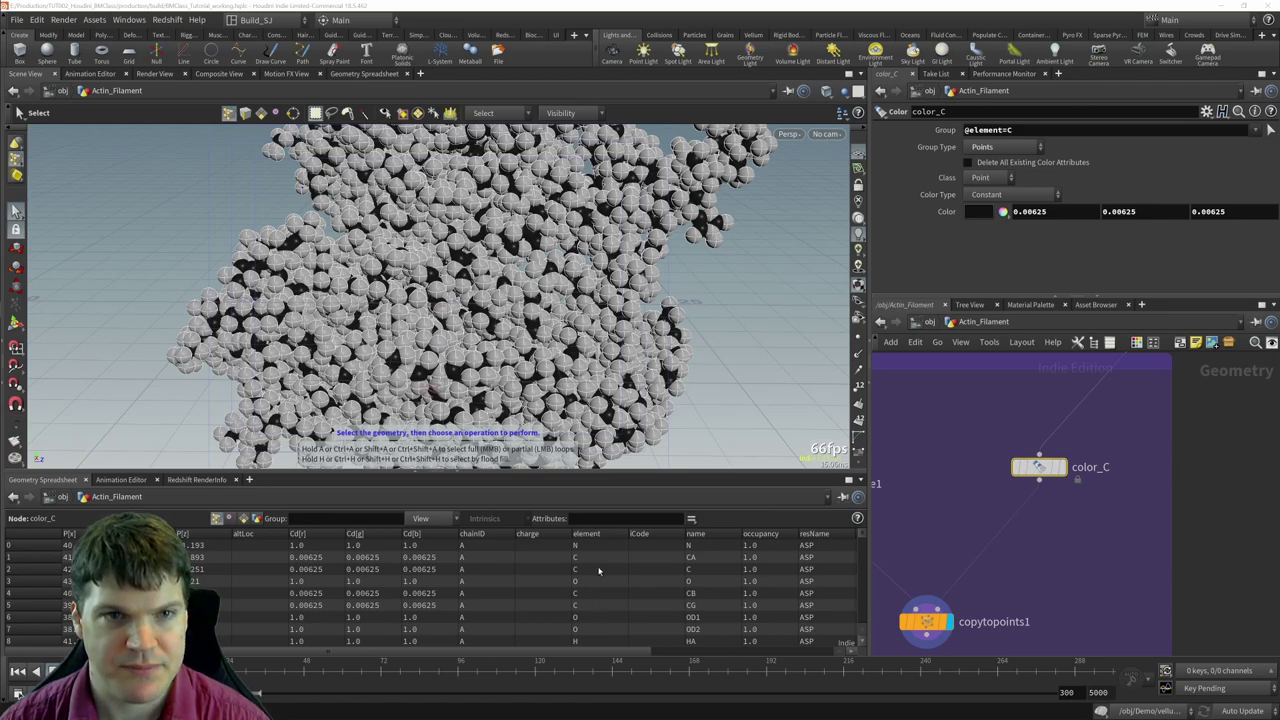
pyautogui.scroll(5, 567, 288)
# - Reposition the color_C and copytopoints1 nodes in the Atoms box to make room between them
pyautogui.moveTo(1040, 468)
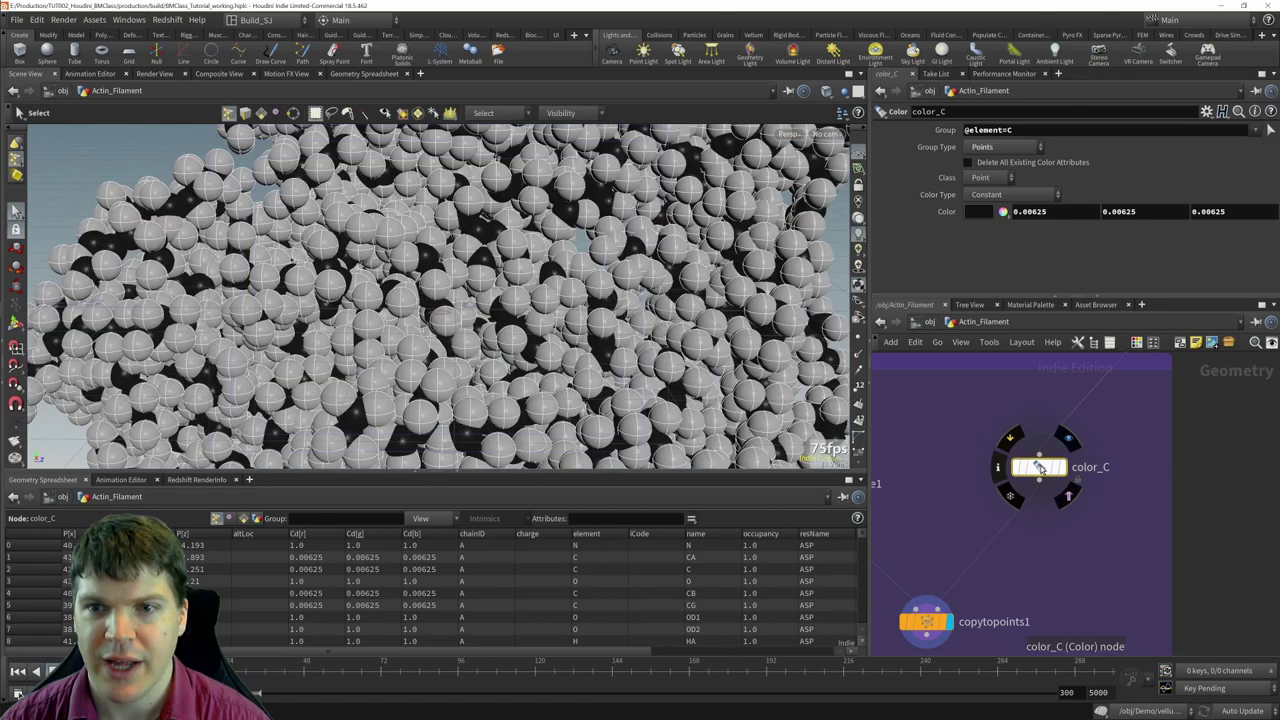
pyautogui.moveTo(1040, 468); pyautogui.dragTo(1049, 429)
pyautogui.scroll(-3, 1069, 486)
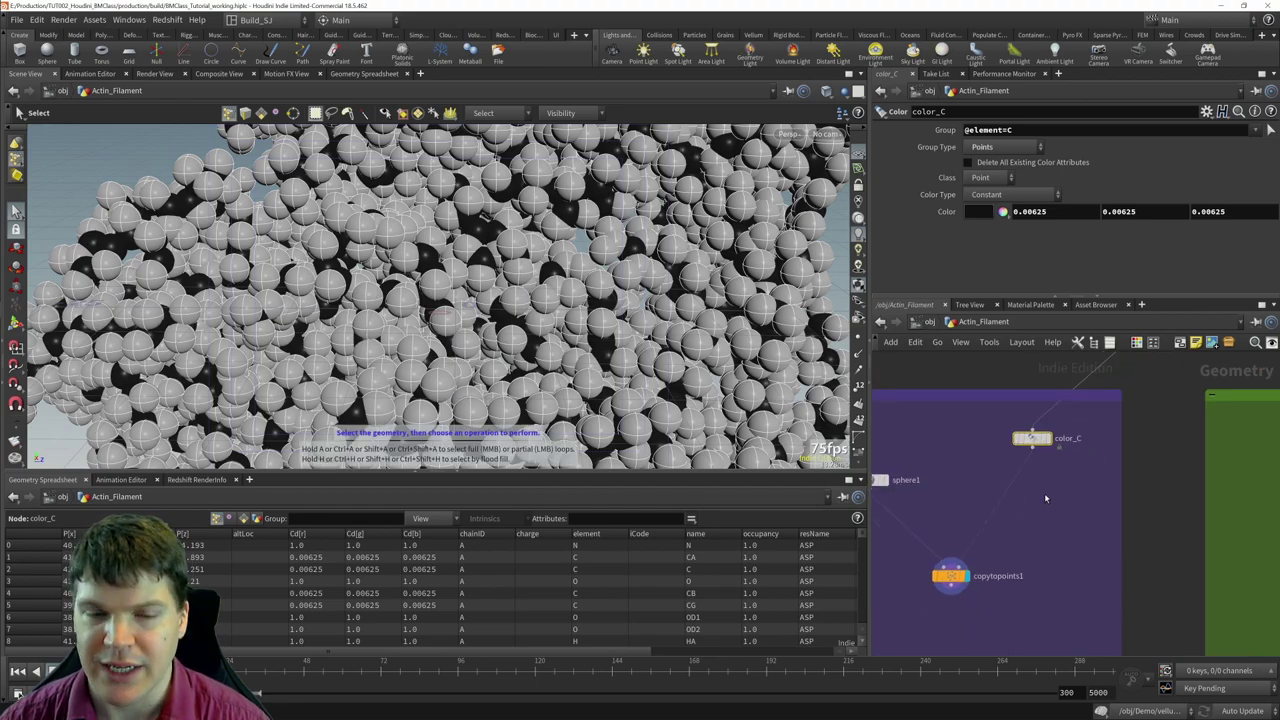
pyautogui.click(951, 576)
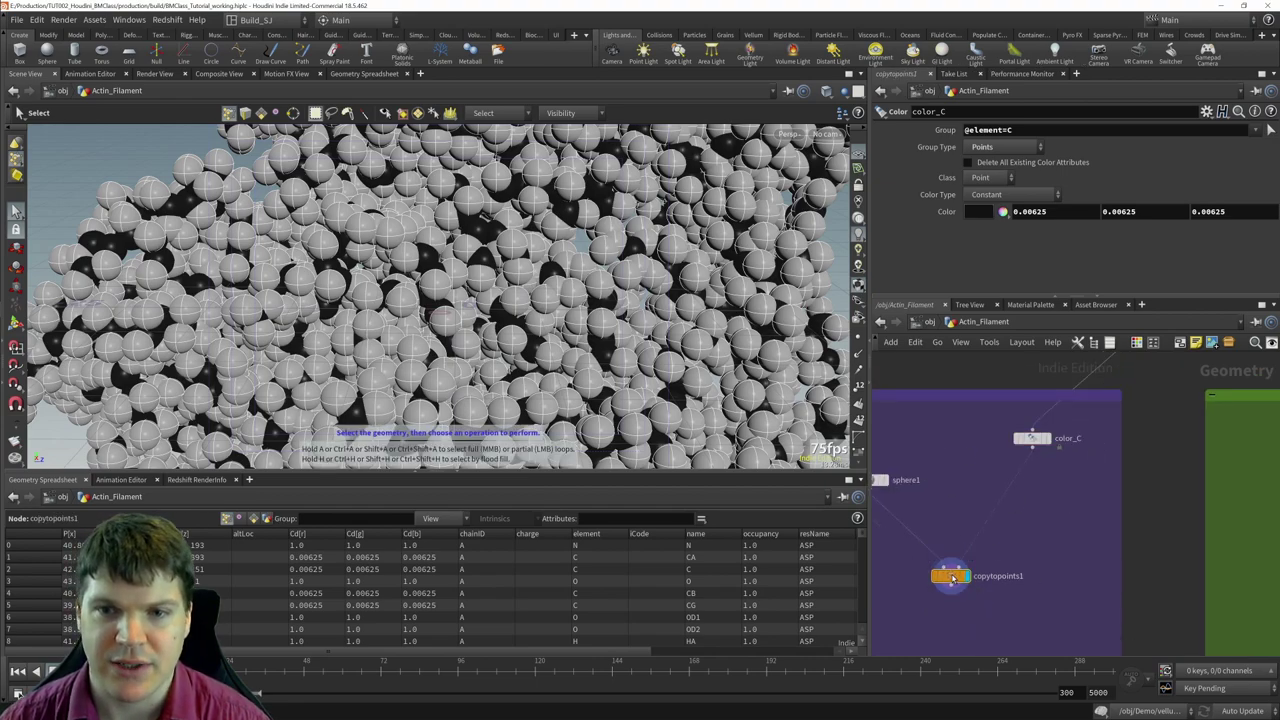
pyautogui.moveTo(951, 576)
pyautogui.mouseDown()
pyautogui.moveTo(990, 565)
pyautogui.moveTo(954, 572)
pyautogui.moveTo(975, 580)
pyautogui.mouseUp()
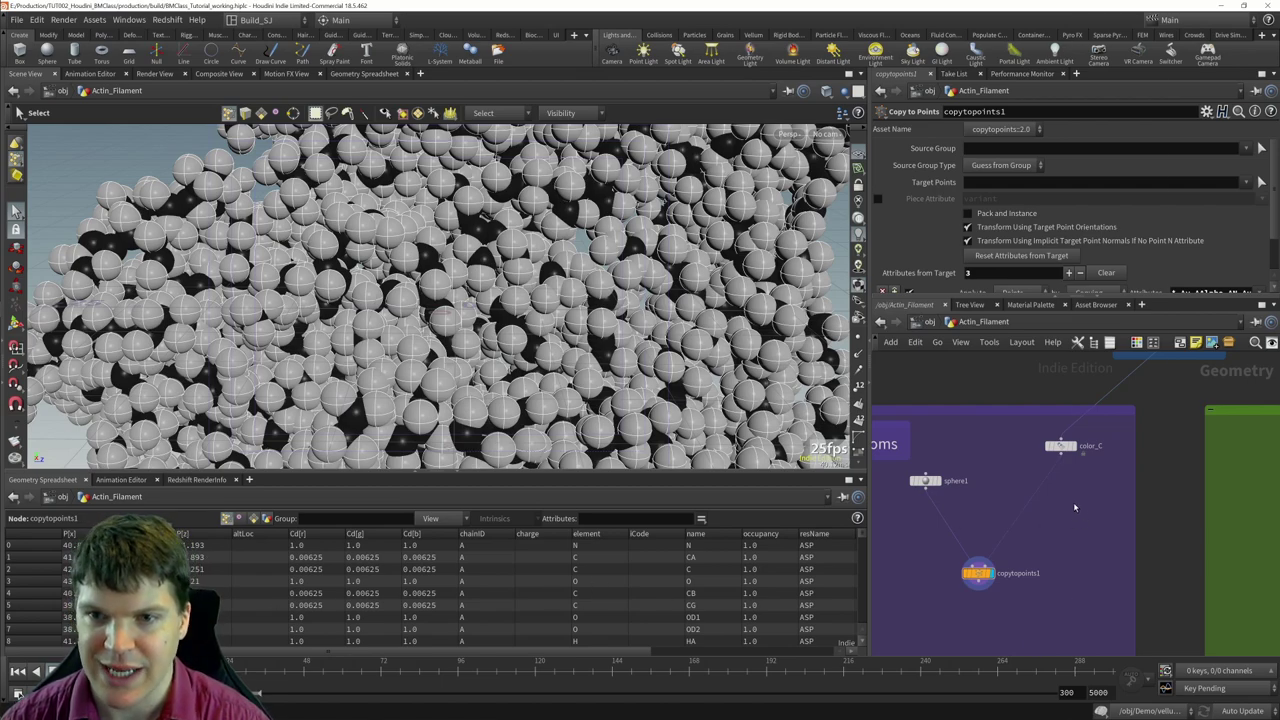
# - Add an Attribute Create node and insert it between color_C and copytopoints1
pyautogui.press('Tab')
pyautogui.write('attribcreate')
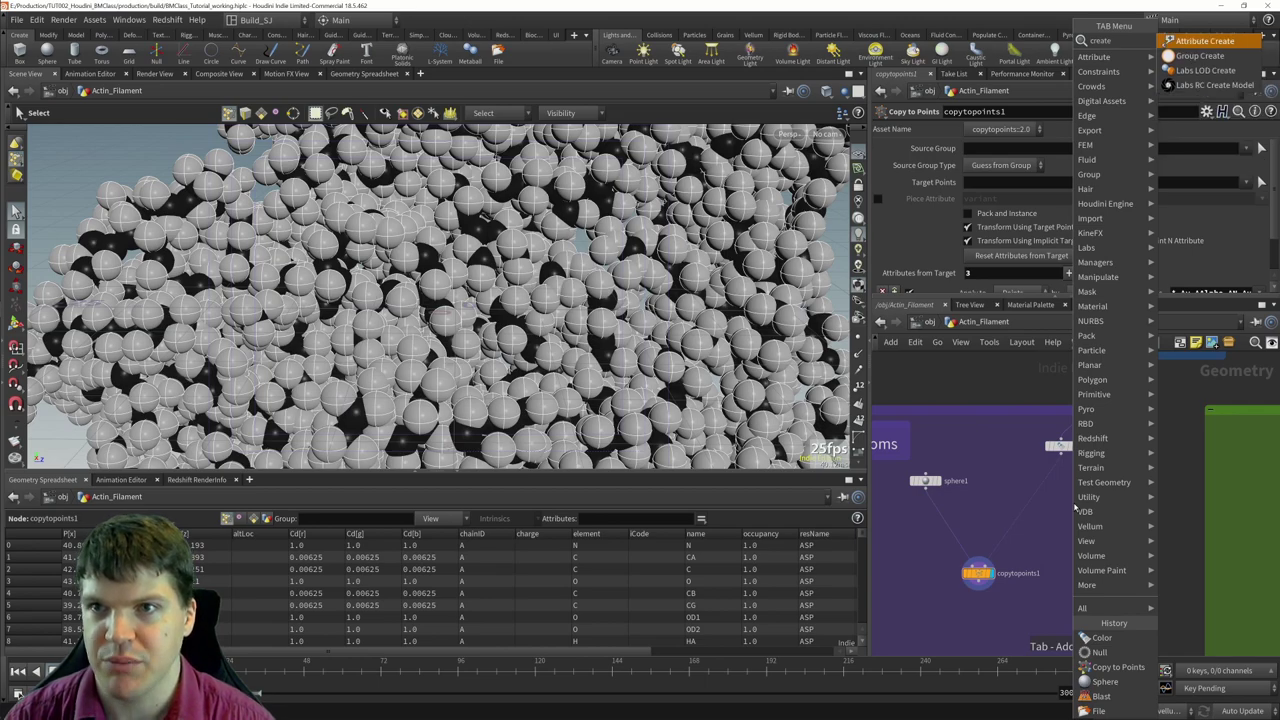
pyautogui.press('Return')
pyautogui.click(1075, 506)
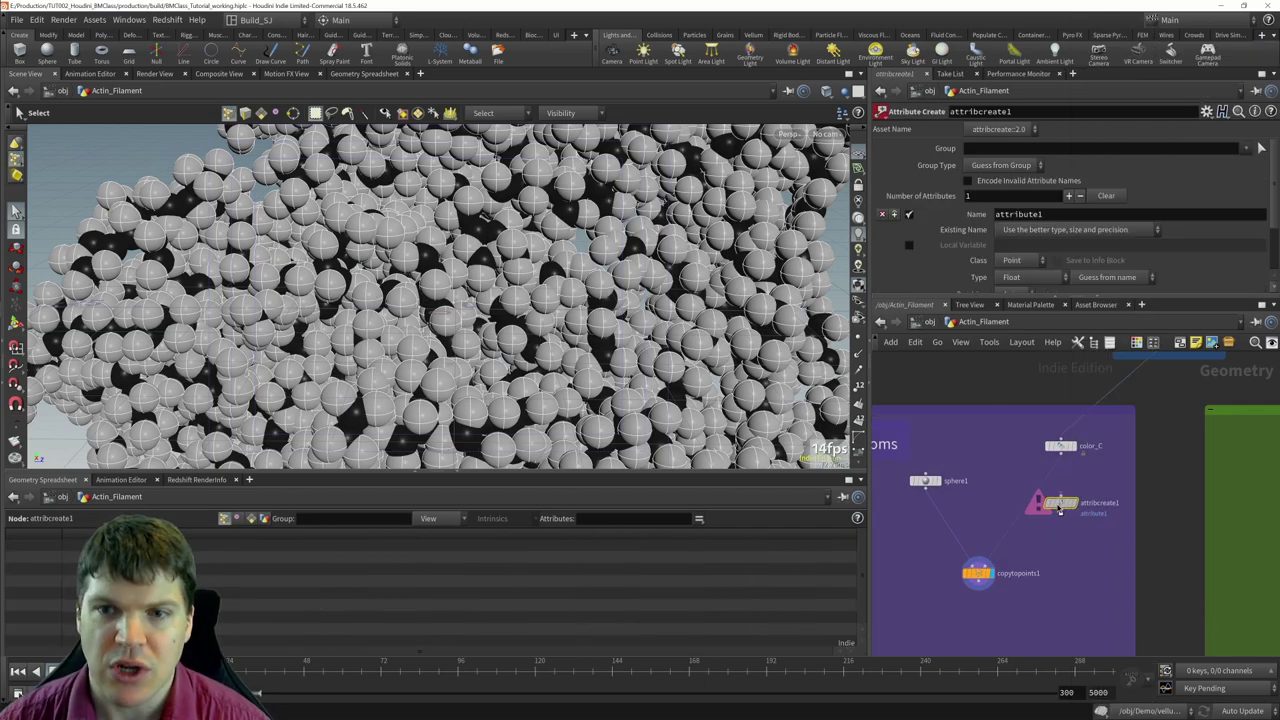
pyautogui.click(1060, 500)
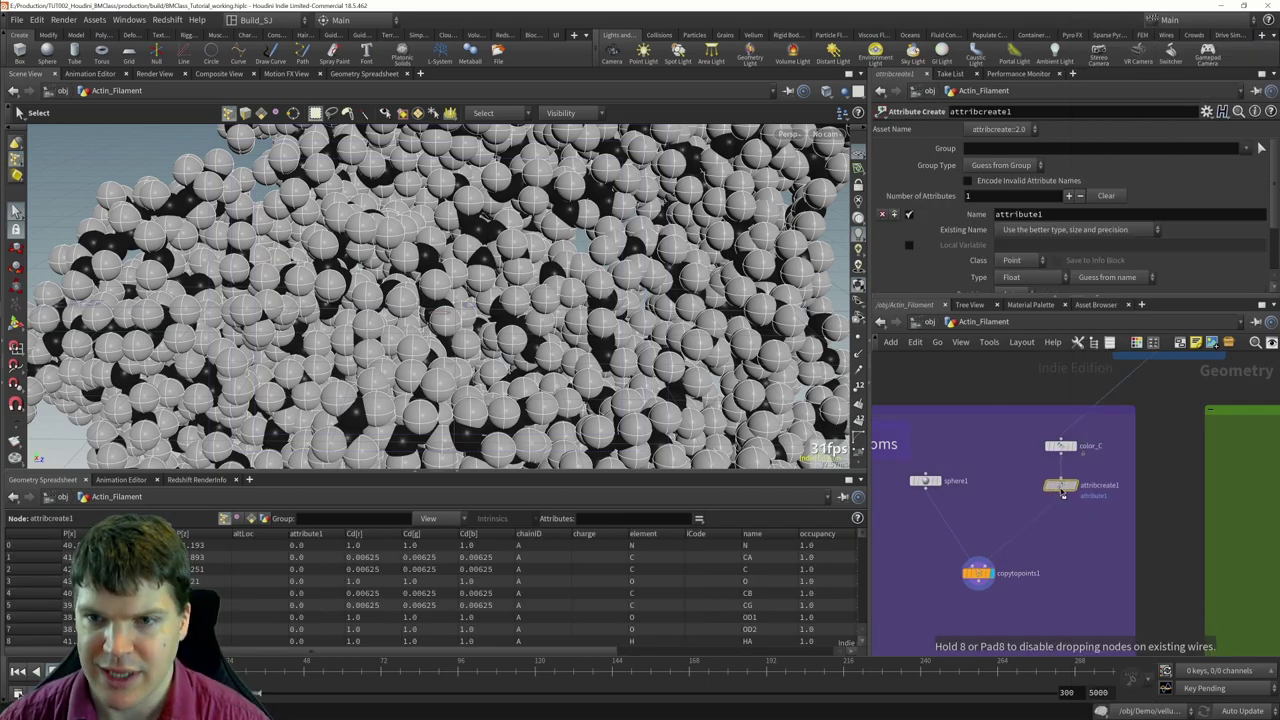
# - Rename the Attribute Create node as pscale_C and name its attribute pscale
pyautogui.doubleClick(1088, 489)
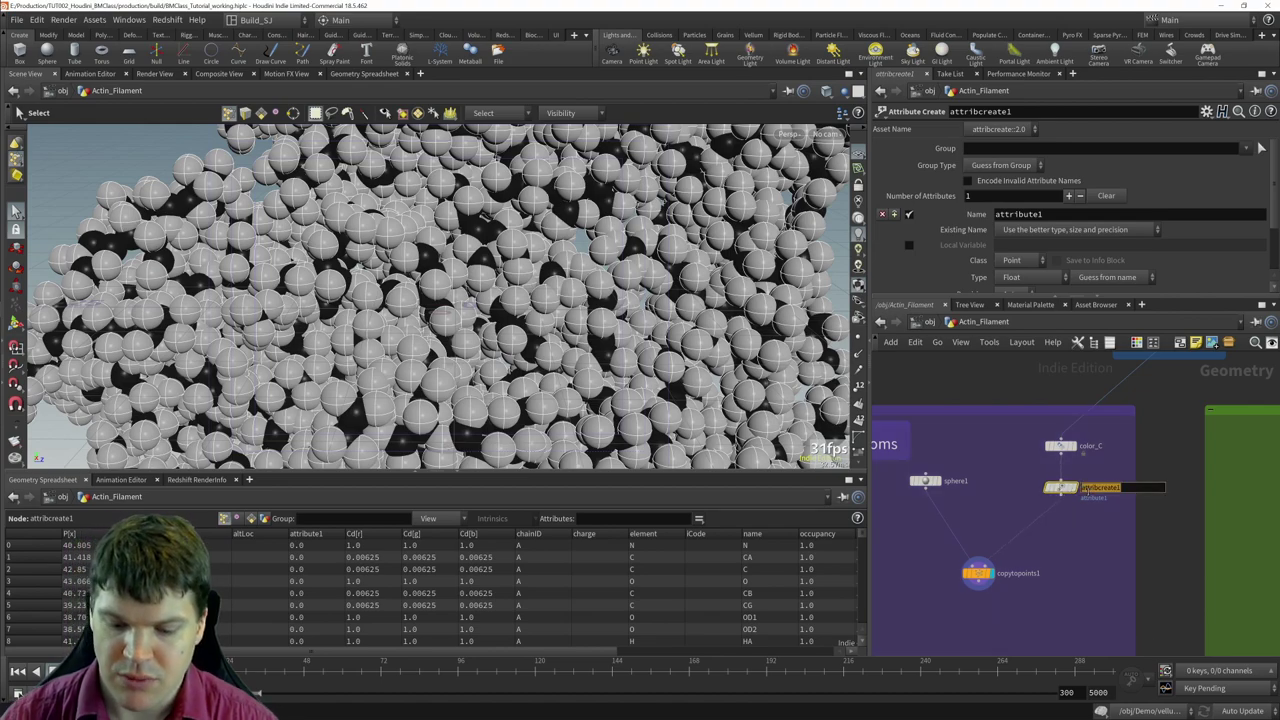
pyautogui.write('pscale_C')
pyautogui.press('Return')
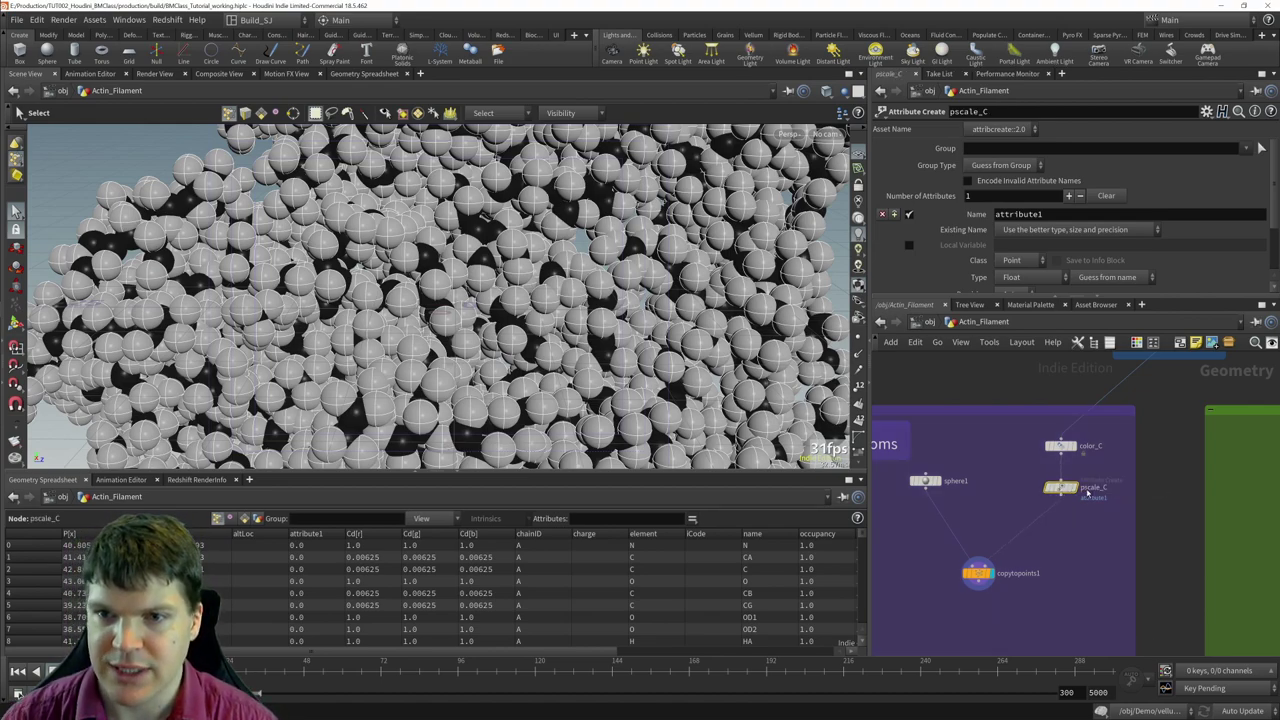
pyautogui.doubleClick(1041, 214)
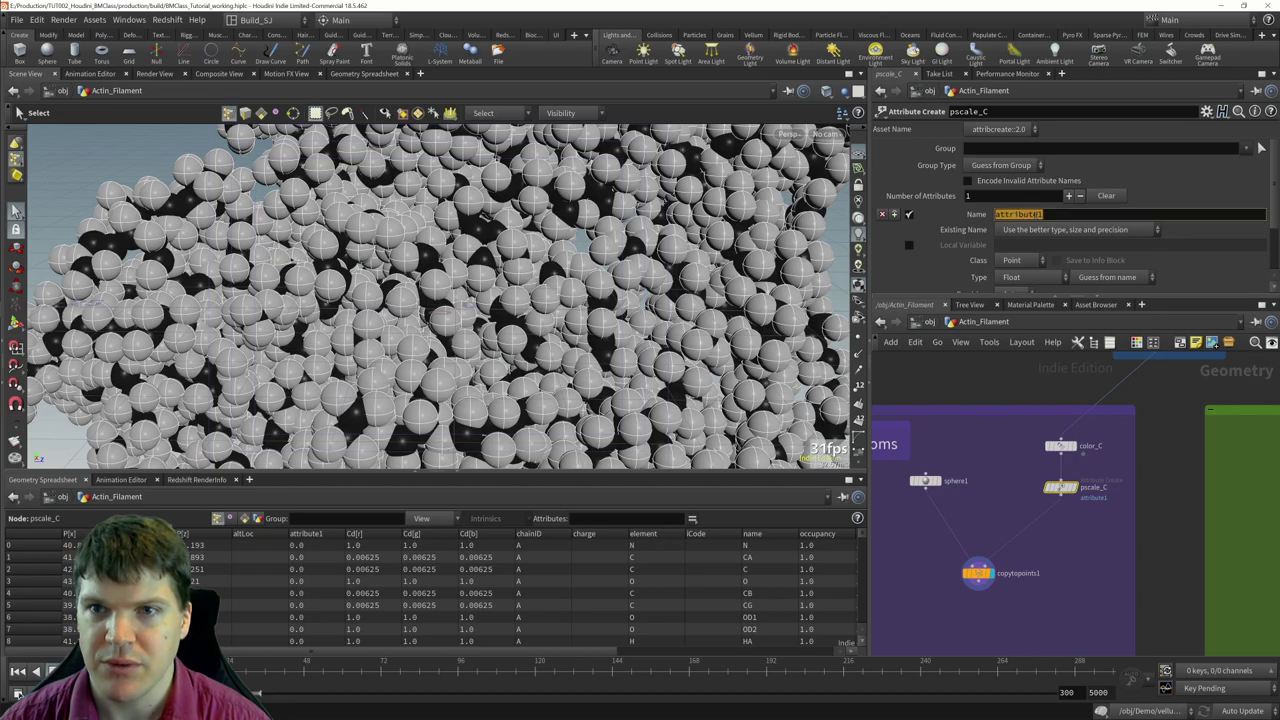
pyautogui.write('pscale')
pyautogui.press('Return')
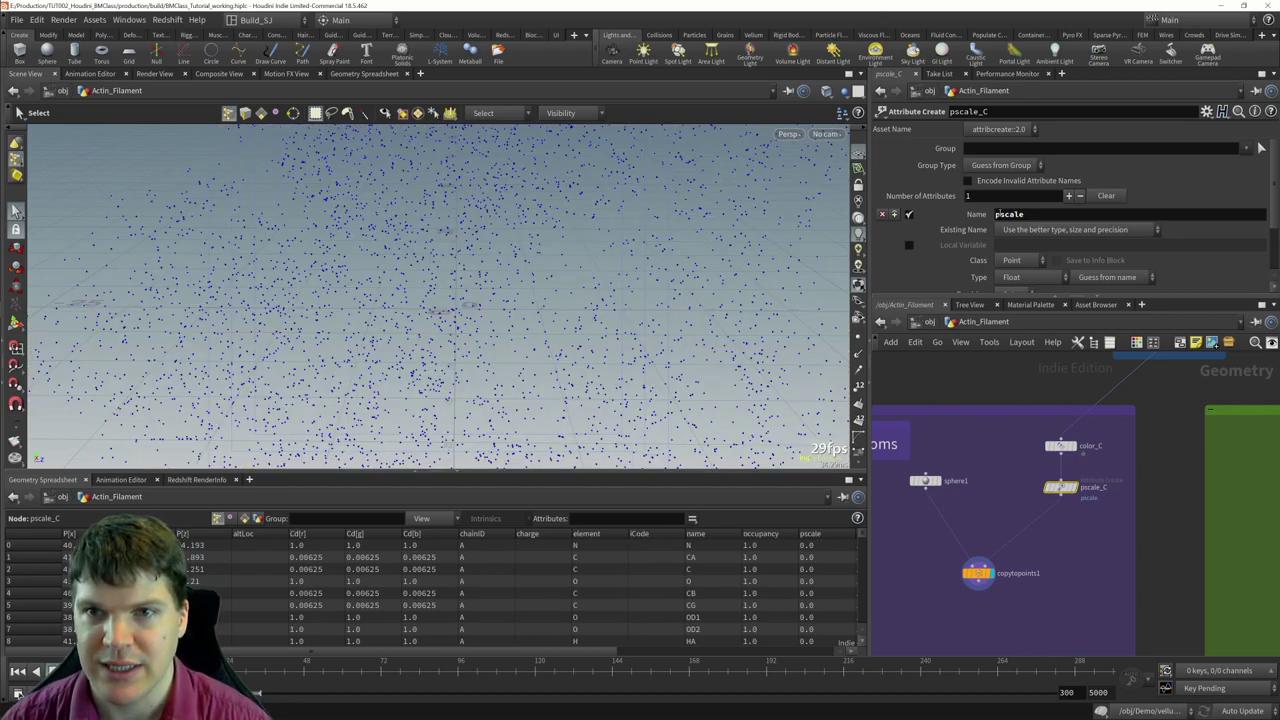
pyautogui.scroll(-1, 1032, 213)
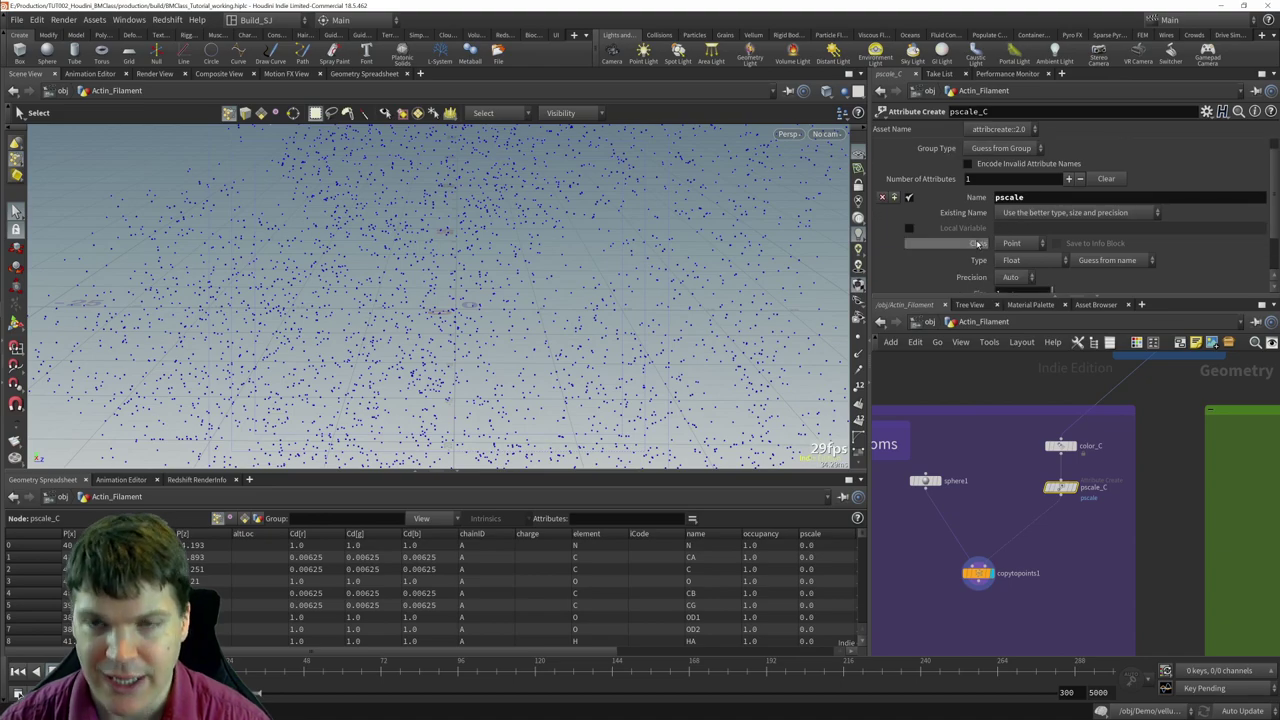
pyautogui.scroll(1, 939, 244)
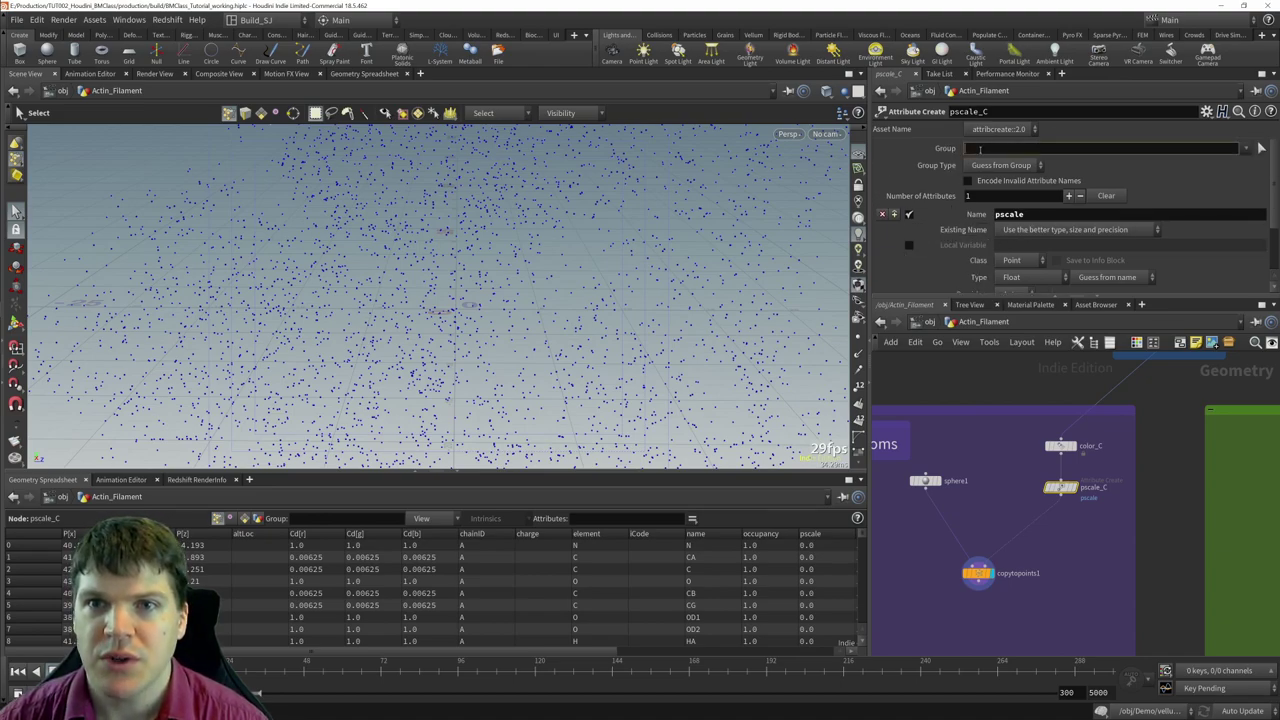
pyautogui.click(1066, 446)
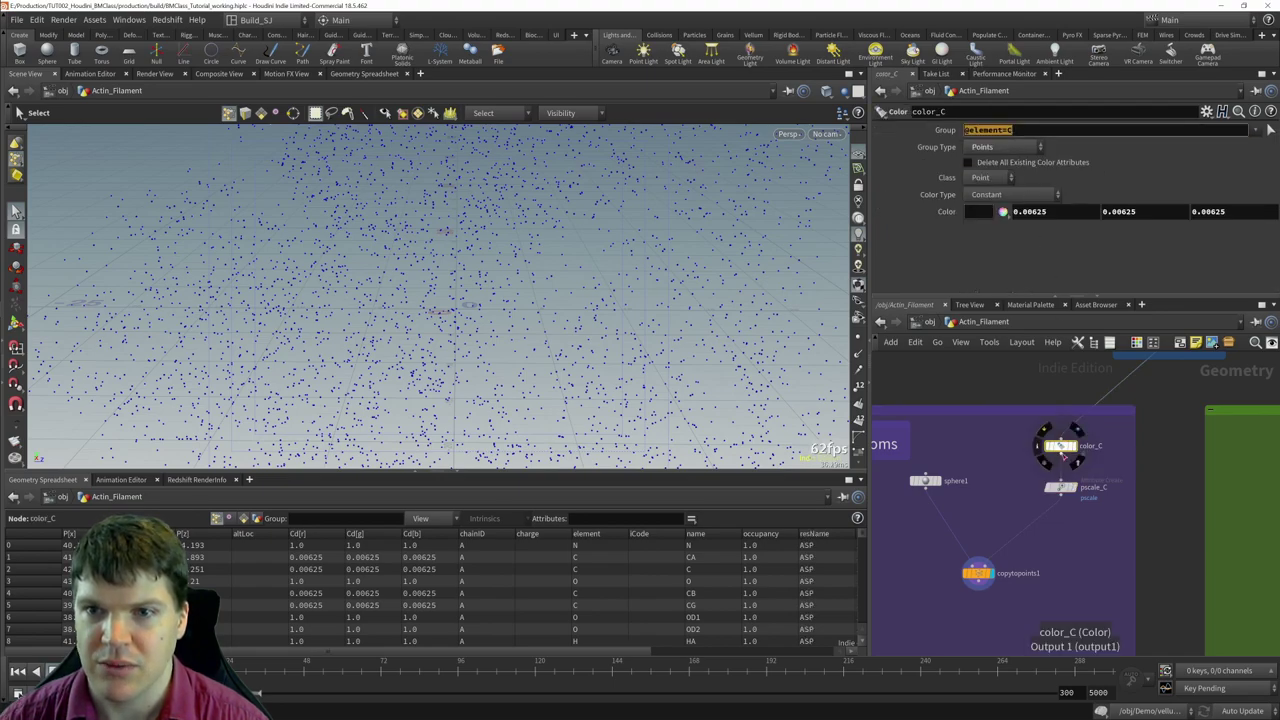
pyautogui.click(1060, 487)
pyautogui.click(1016, 148)
pyautogui.write('@element=C')
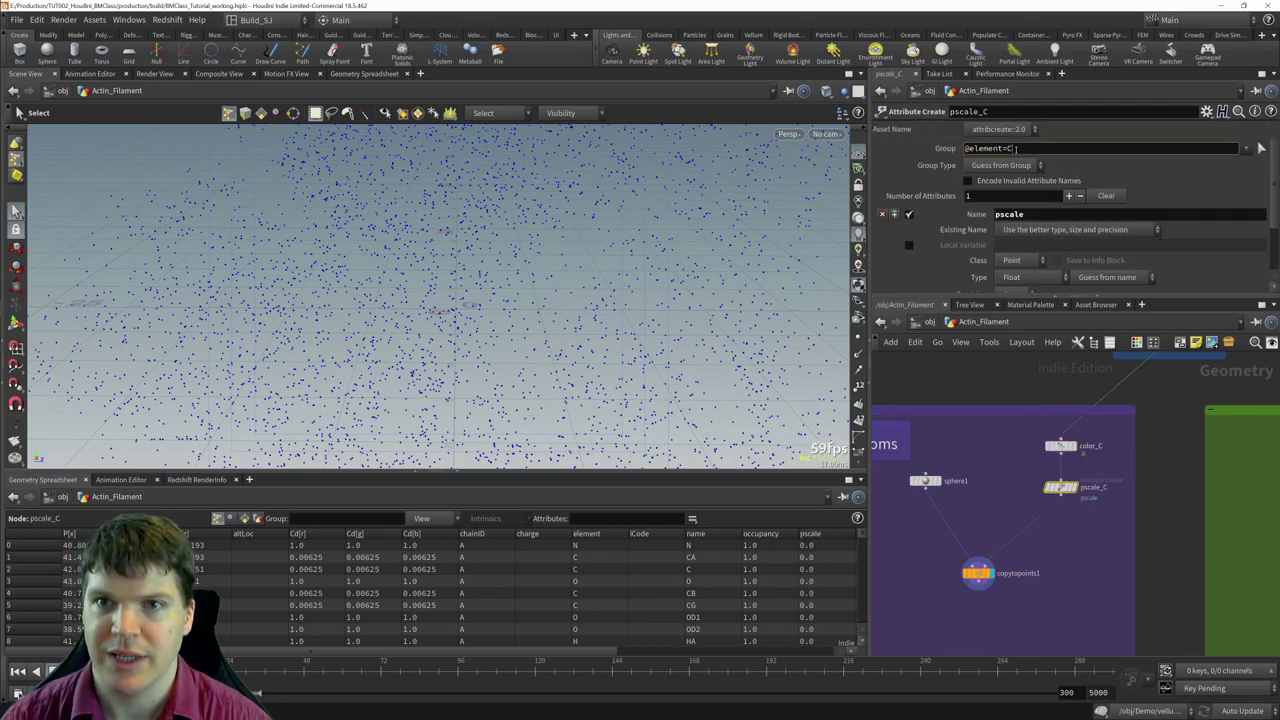
pyautogui.press('Return')
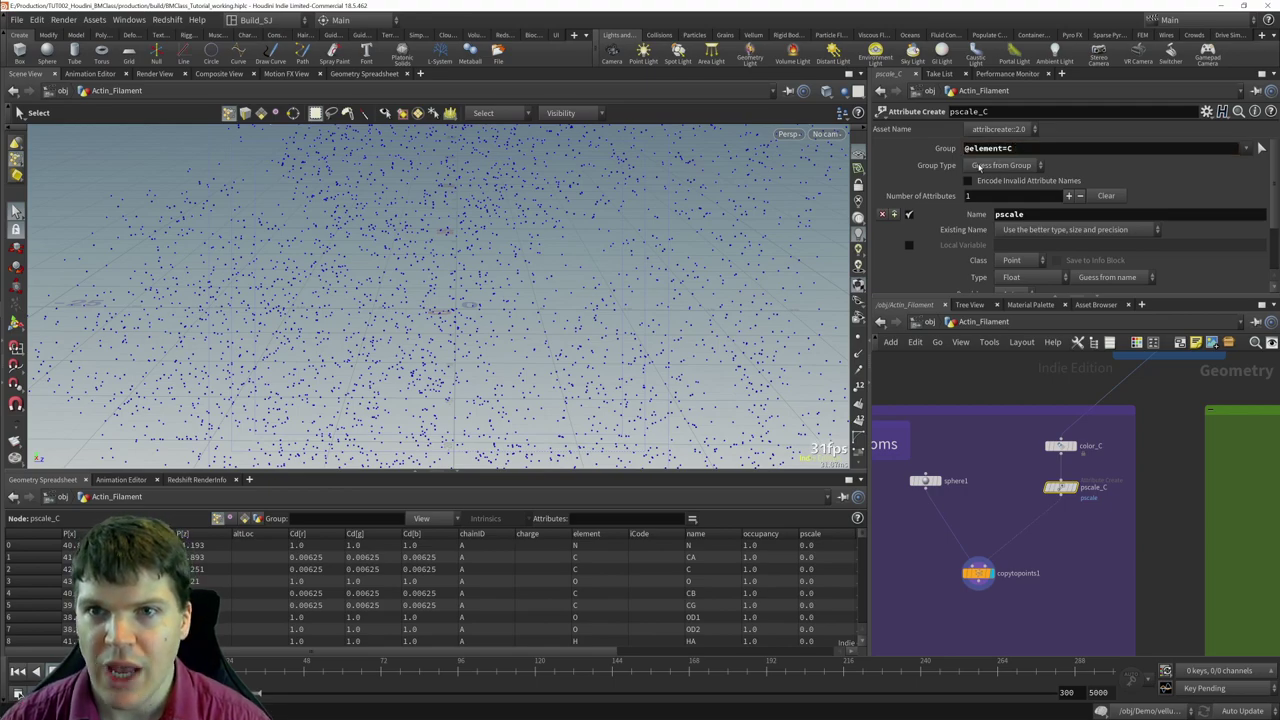
pyautogui.click(1004, 166)
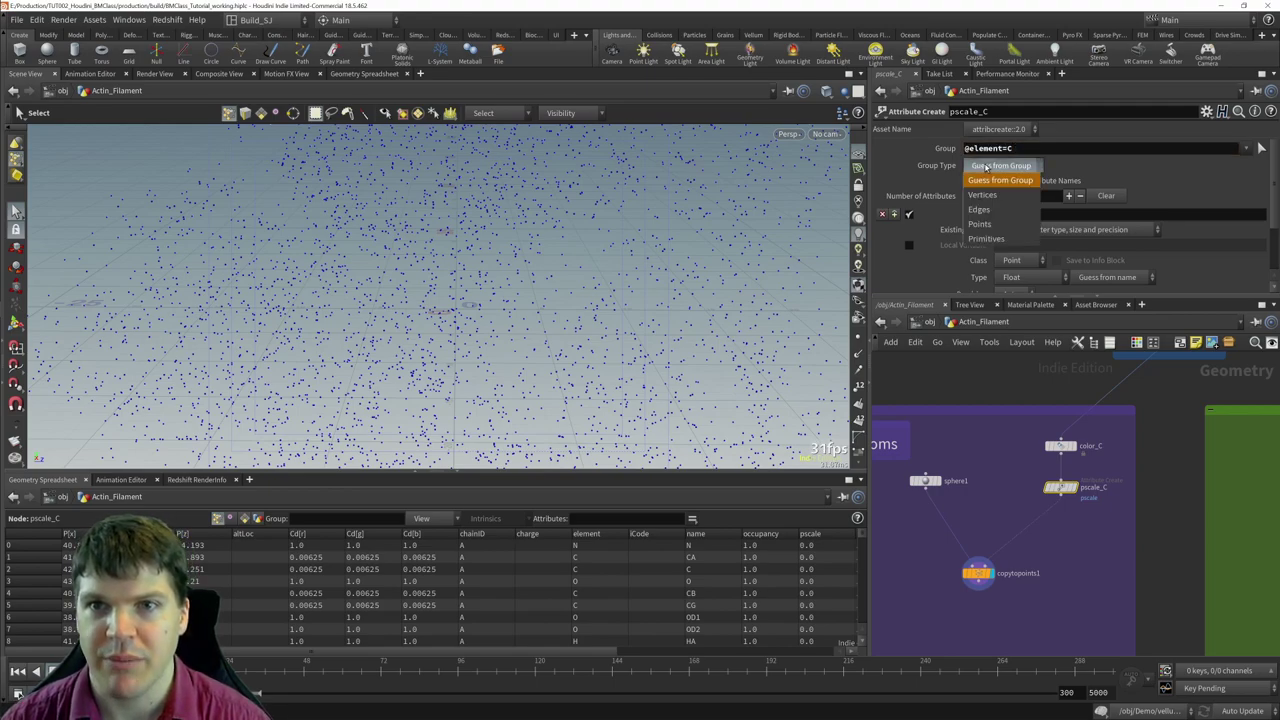
pyautogui.click(1007, 224)
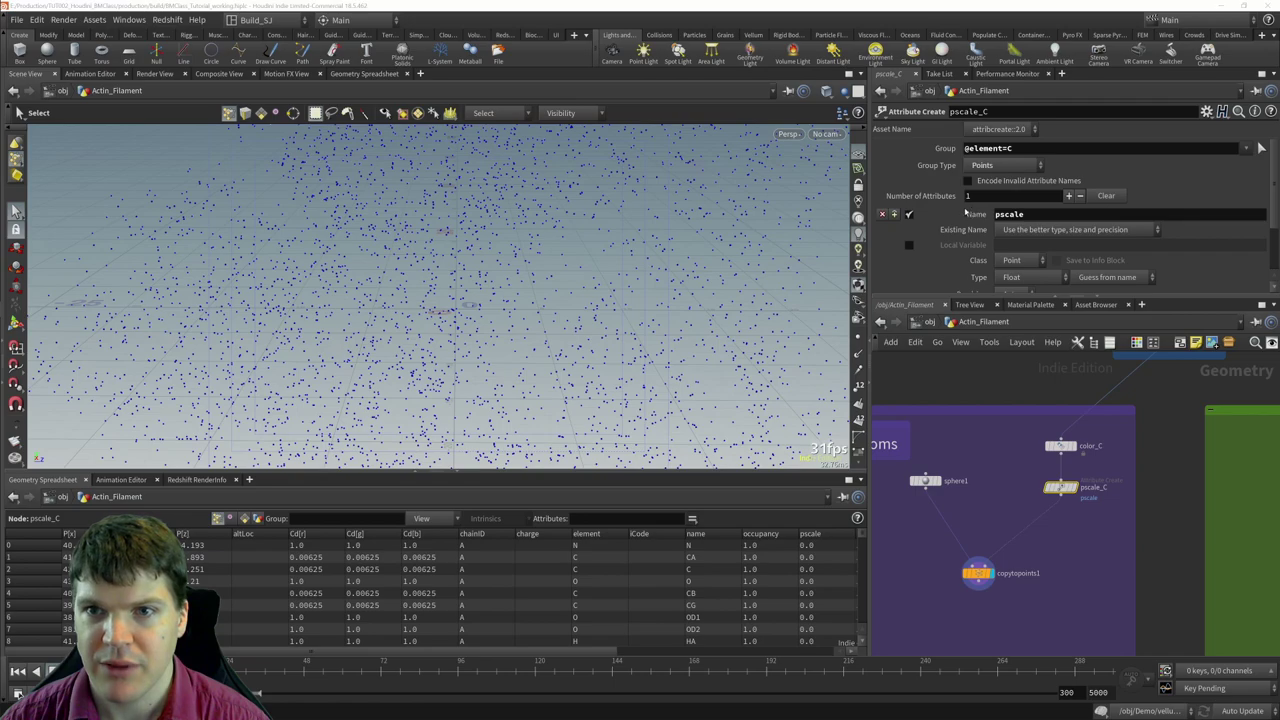
# - Set the pscale attribute's value to 1.7 in pscale_C and inspect the enlarged carbon spheres
pyautogui.scroll(-3, 1000, 208)
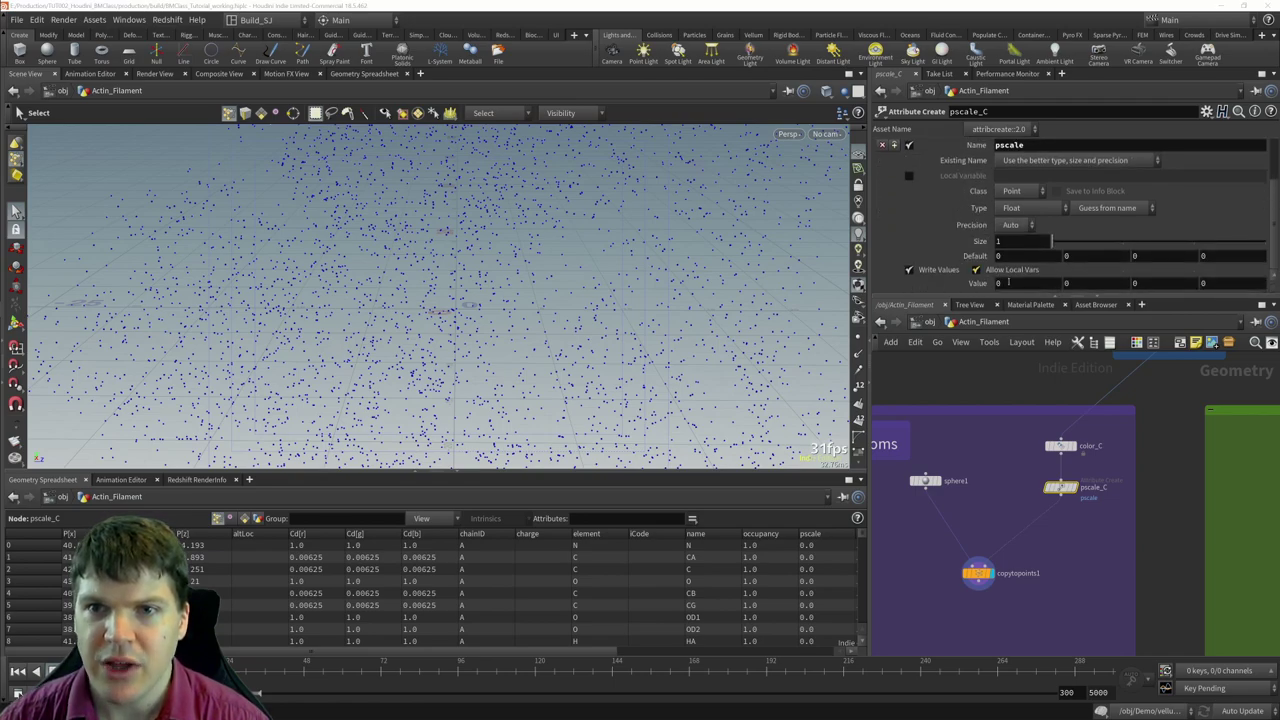
pyautogui.click(1008, 283)
pyautogui.write('1.')
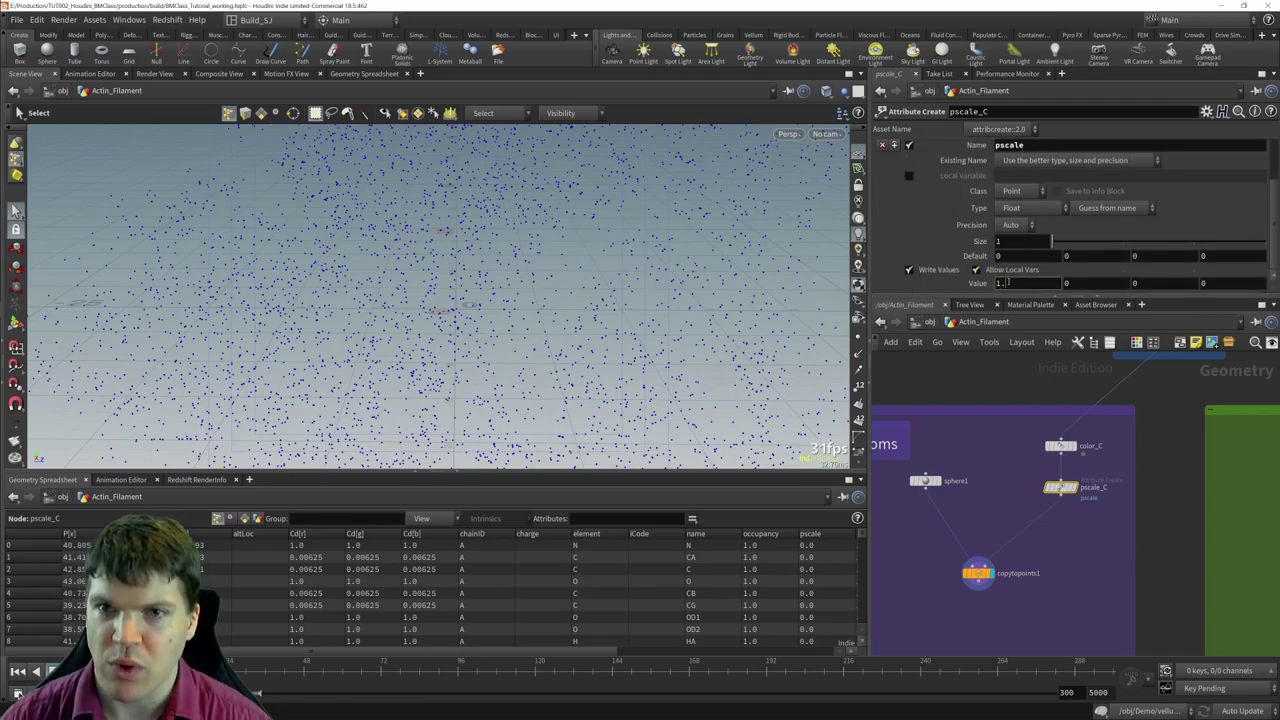
pyautogui.write('3')
pyautogui.press('Return')
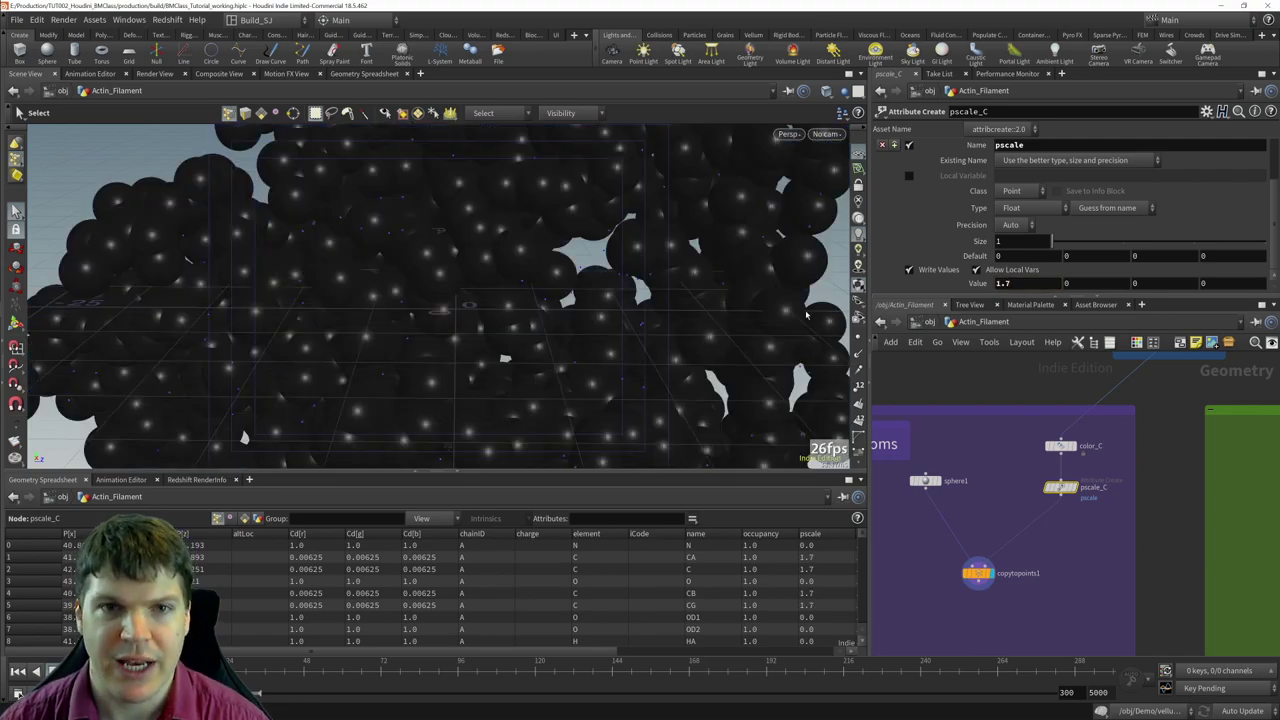
pyautogui.scroll(-5, 806, 316)
pyautogui.scroll(5, 415, 333)
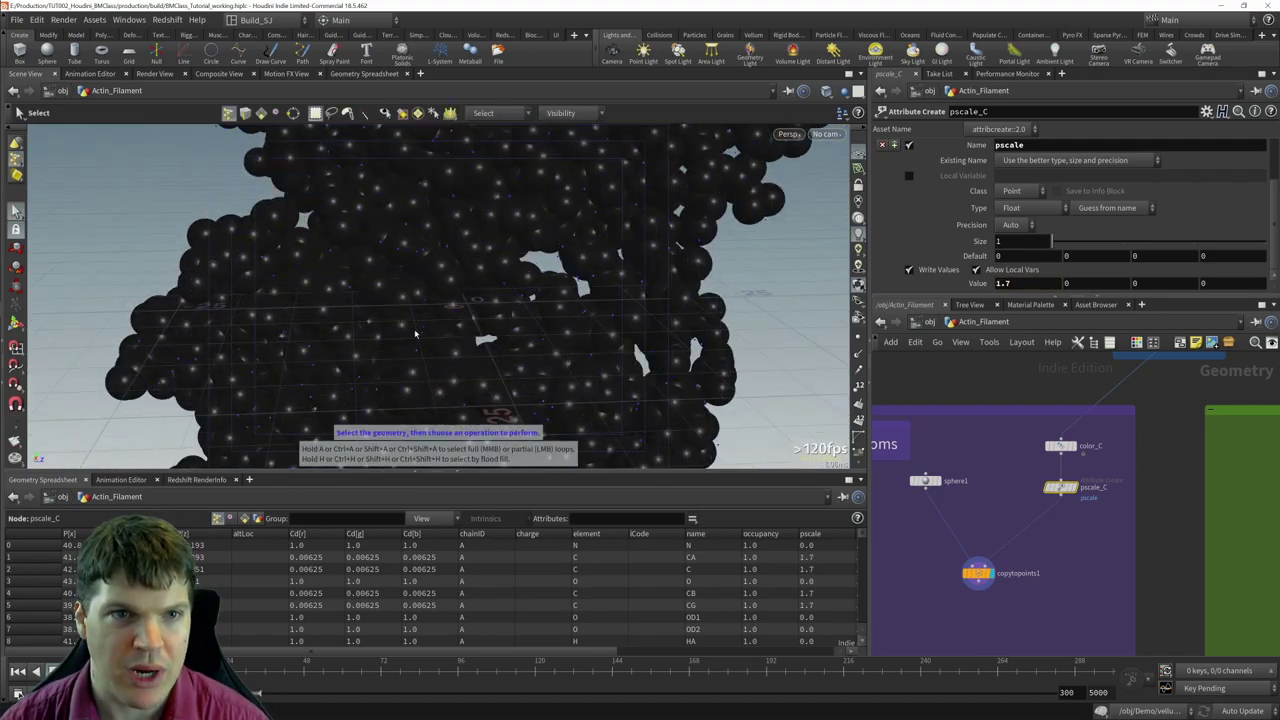
pyautogui.press('Escape')
pyautogui.moveTo(415, 333); pyautogui.dragTo(586, 334)
pyautogui.press('s')
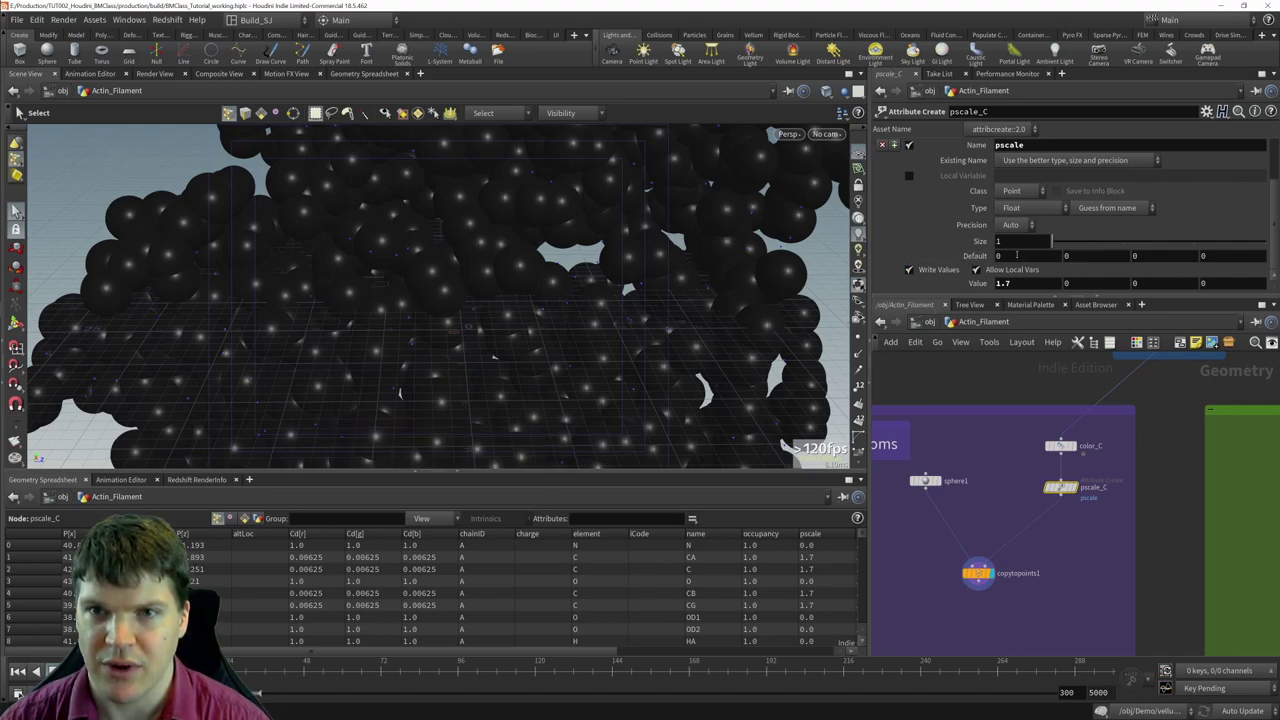
# - Set the pscale attribute's default to 0.5 for the remaining atoms and inspect the spheres
pyautogui.click(1017, 255)
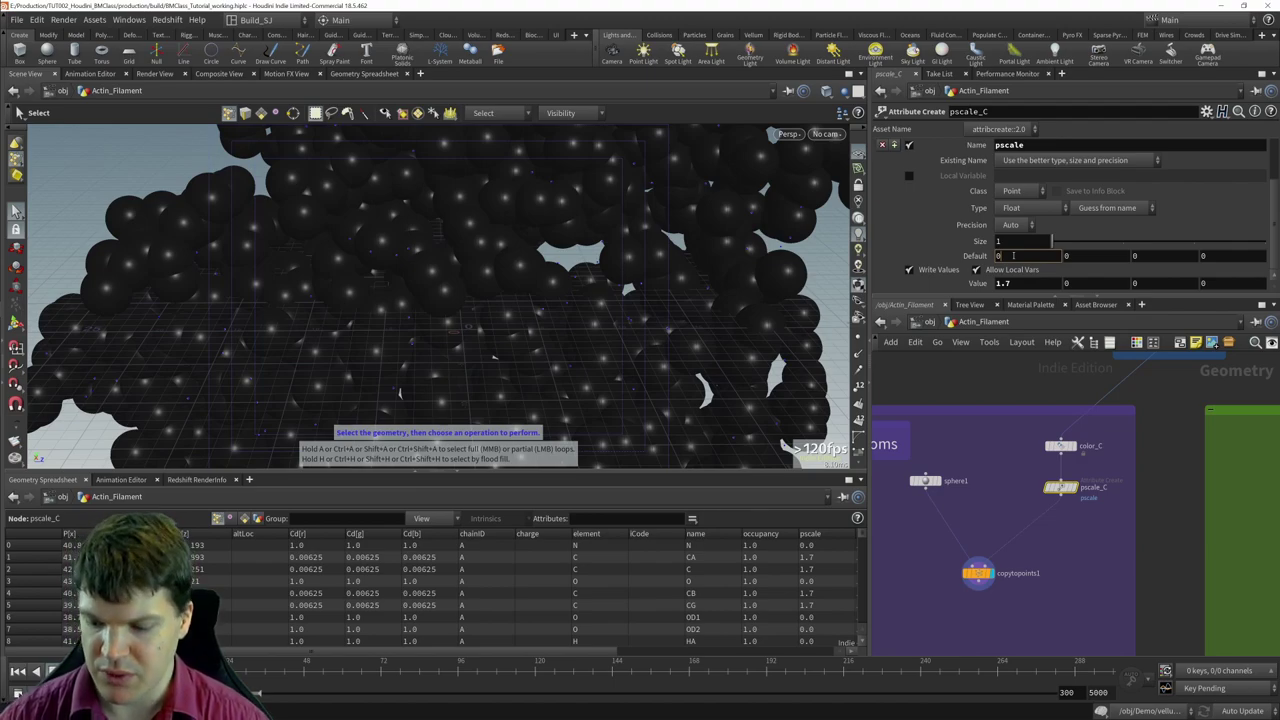
pyautogui.write('.')
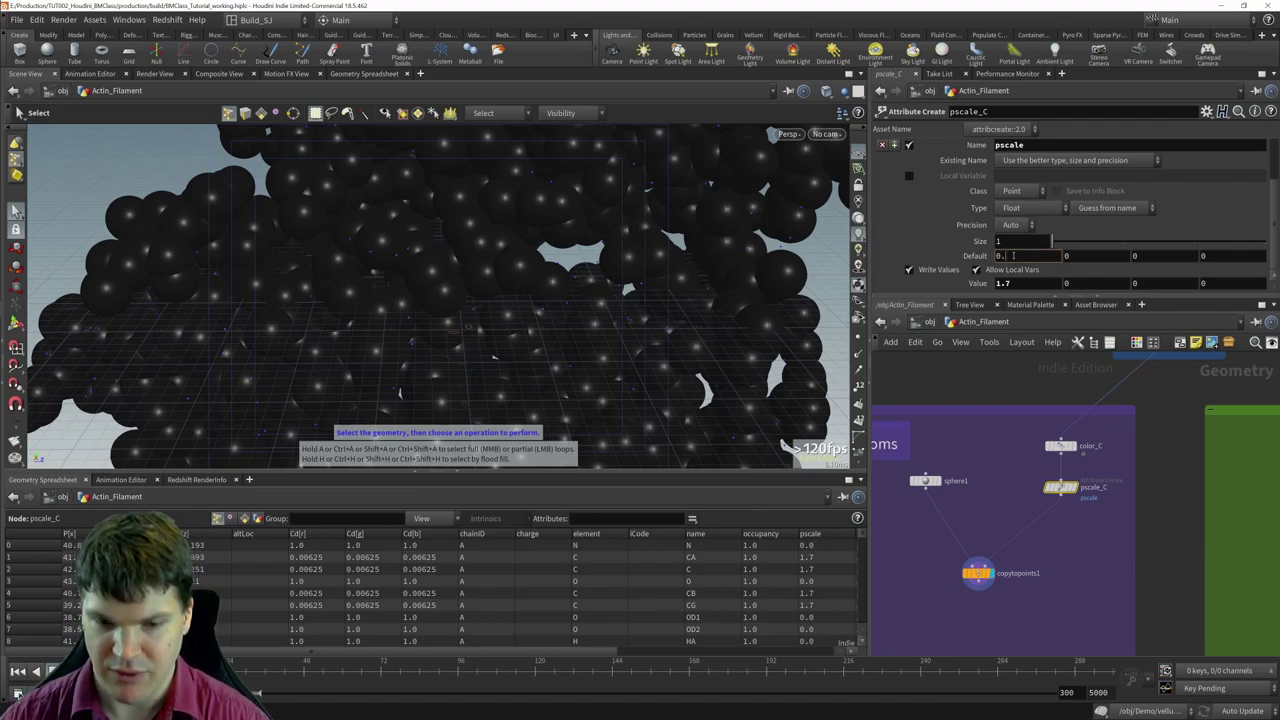
pyautogui.write('5')
pyautogui.press('Return')
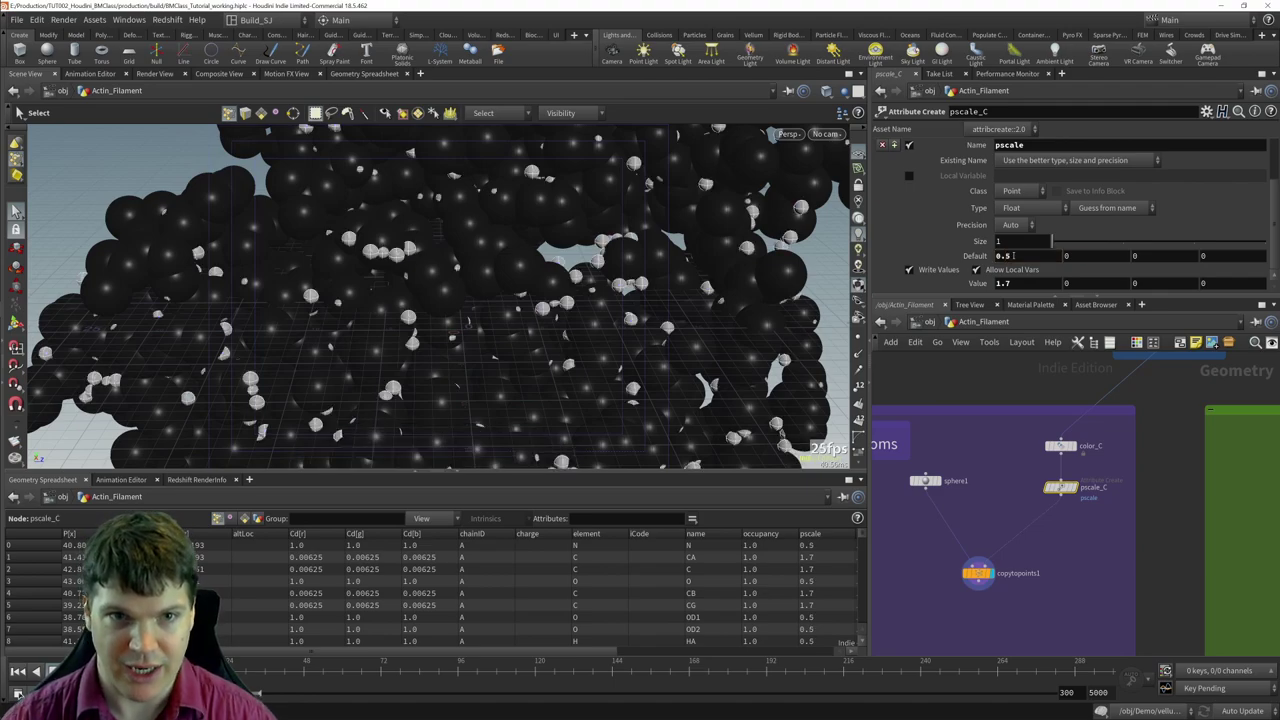
pyautogui.keyDown('alt'); pyautogui.moveTo(760, 270); pyautogui.dragTo(615, 278); pyautogui.keyUp('alt')
pyautogui.keyDown('alt'); pyautogui.moveTo(305, 250); pyautogui.dragTo(450, 262); pyautogui.keyUp('alt')
# - Tidy the network by placing pscale_C directly beneath color_C and moving copytopoints1 further down
pyautogui.moveTo(1060, 487); pyautogui.dragTo(1060, 471)
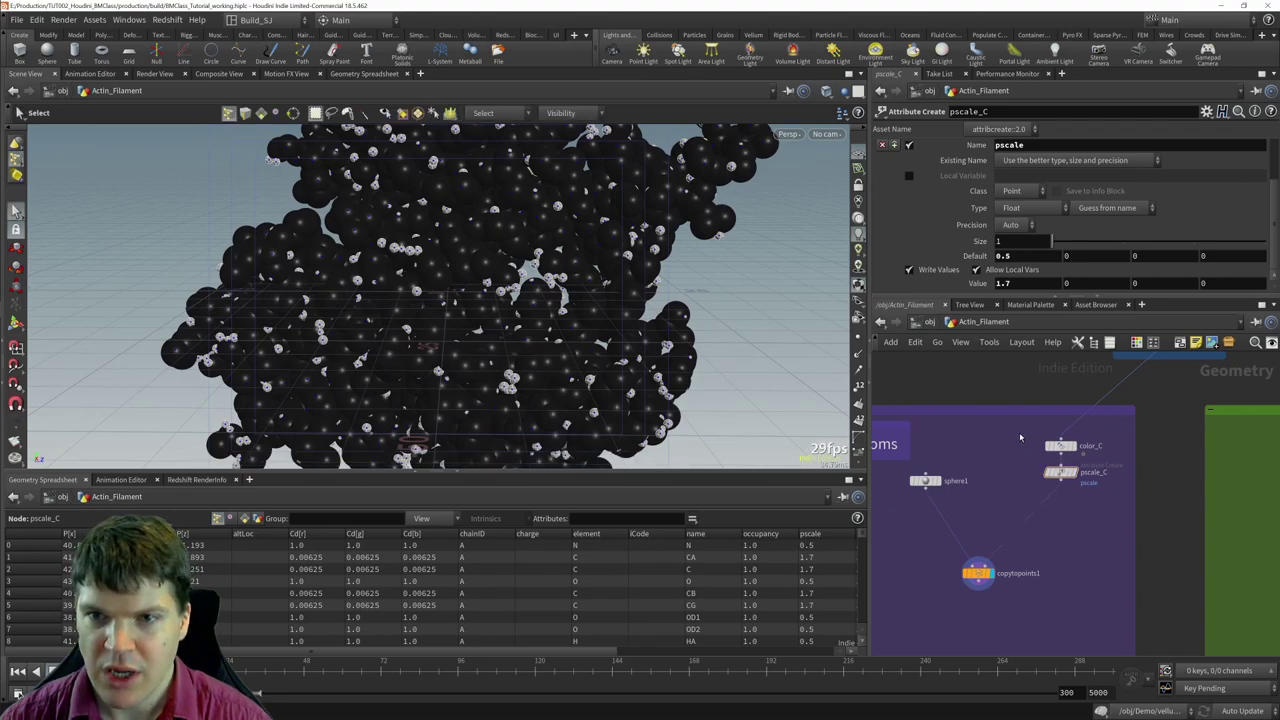
pyautogui.keyDown('shift'); pyautogui.click(1058, 446); pyautogui.keyUp('shift')
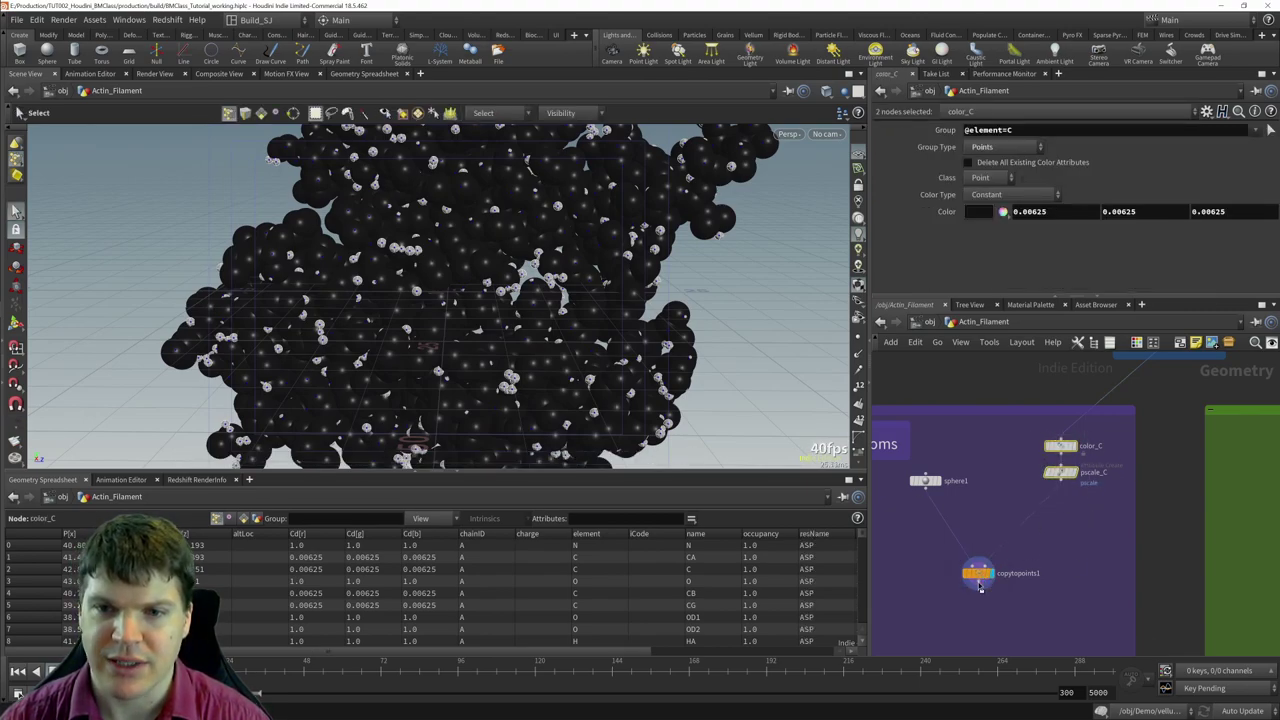
pyautogui.moveTo(988, 568); pyautogui.dragTo(988, 634)
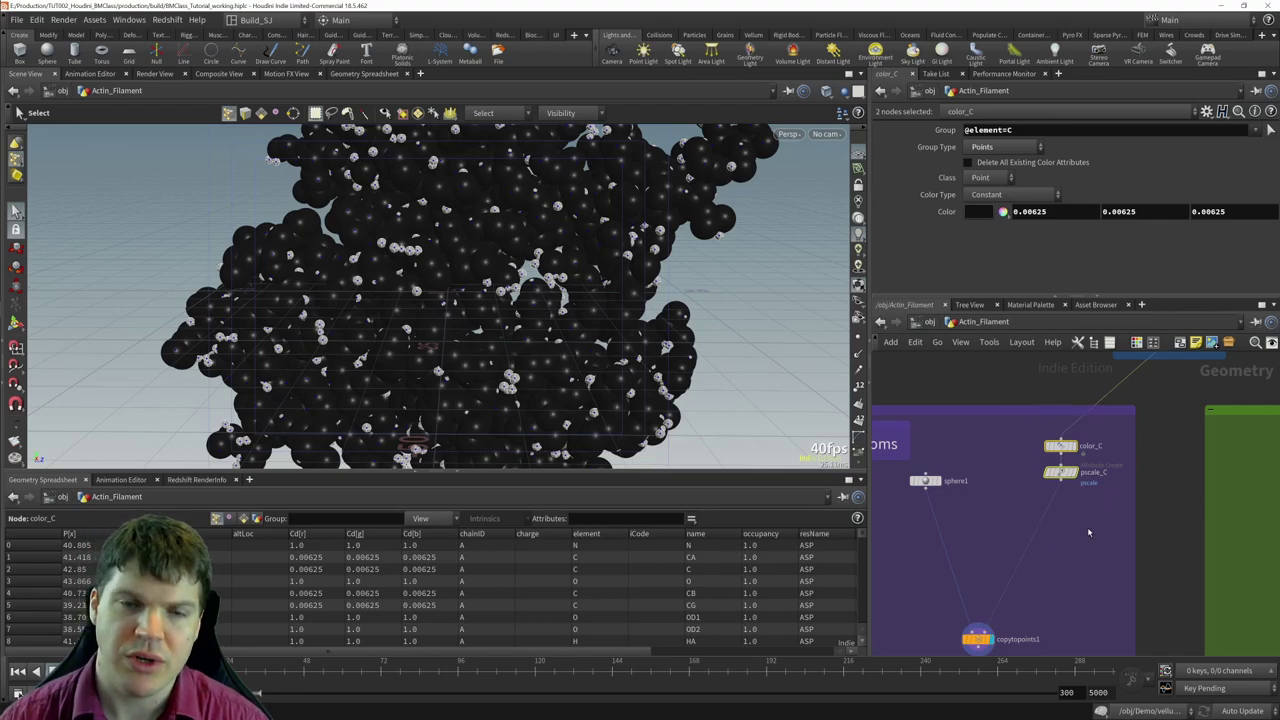
pyautogui.scroll(2, 1104, 529)
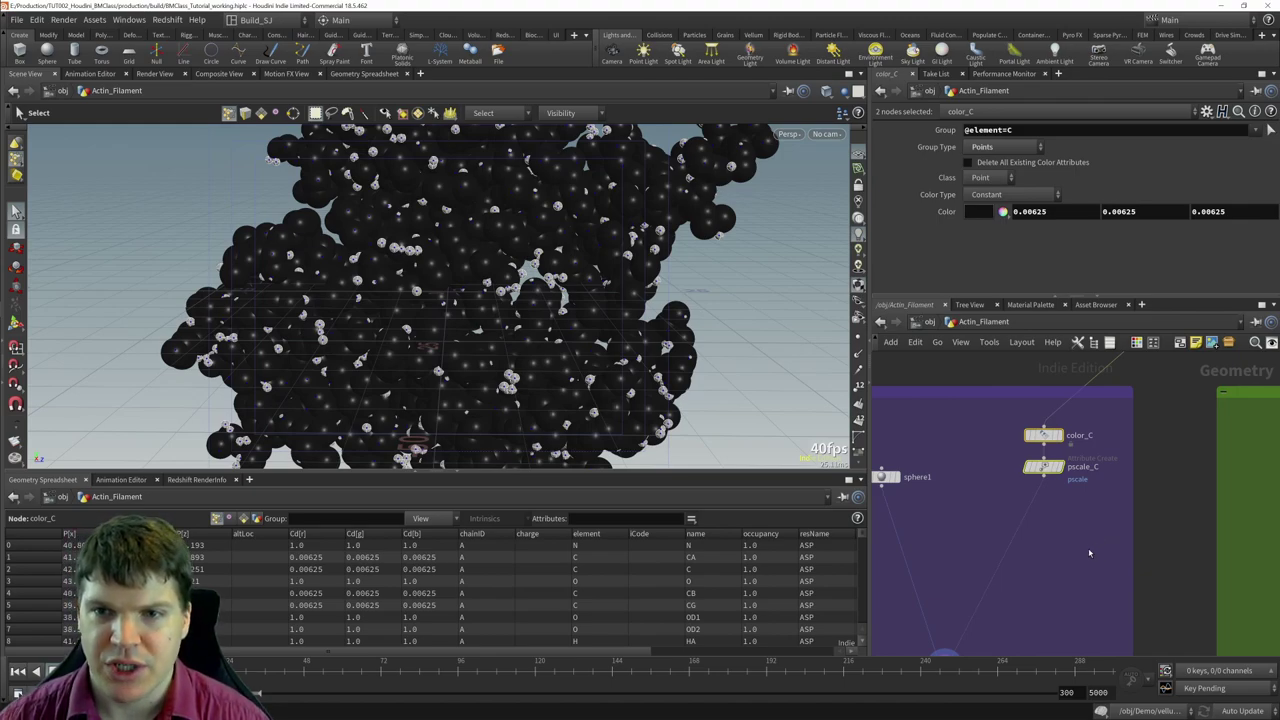
pyautogui.moveTo(1099, 542); pyautogui.dragTo(1117, 514, button='middle')
# - Copy the color_C and pscale_C pair and insert two duplicates into the chain below pscale_C
pyautogui.moveTo(1017, 387); pyautogui.dragTo(1126, 464)
pyautogui.hotkey('ctrl', 'c')
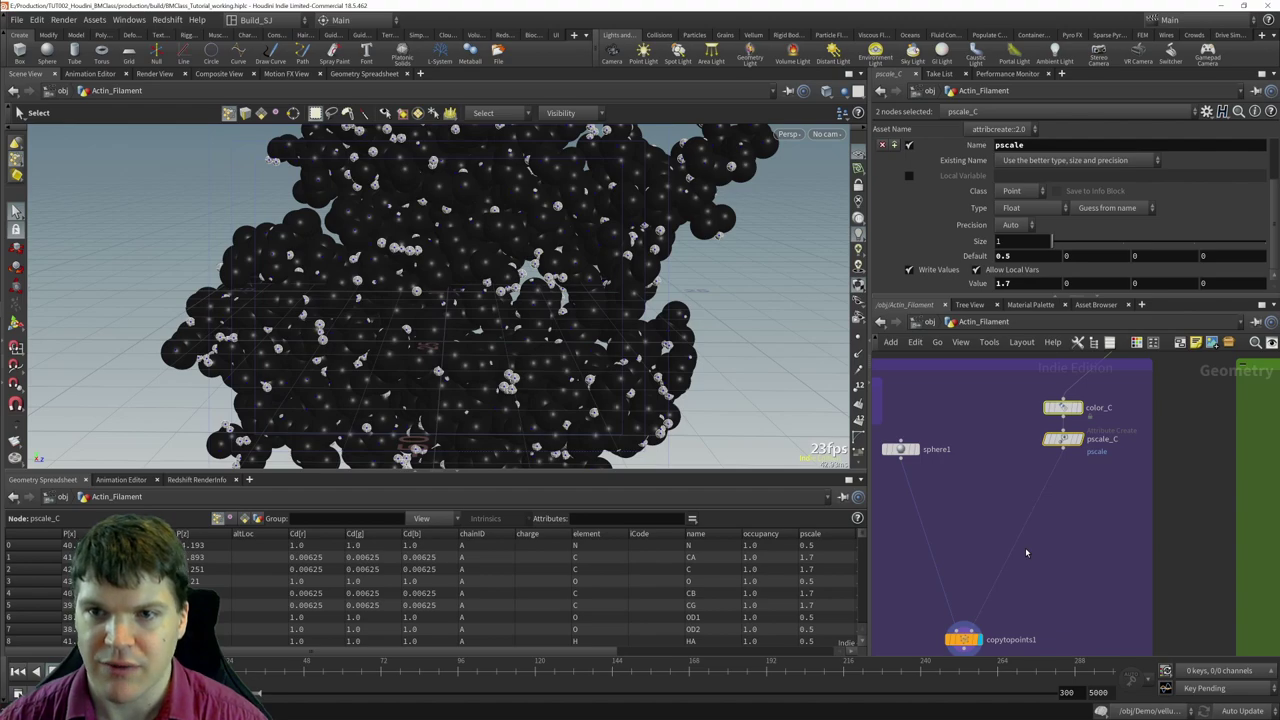
pyautogui.hotkey('ctrl', 'c')
pyautogui.hotkey('ctrl', 'v')
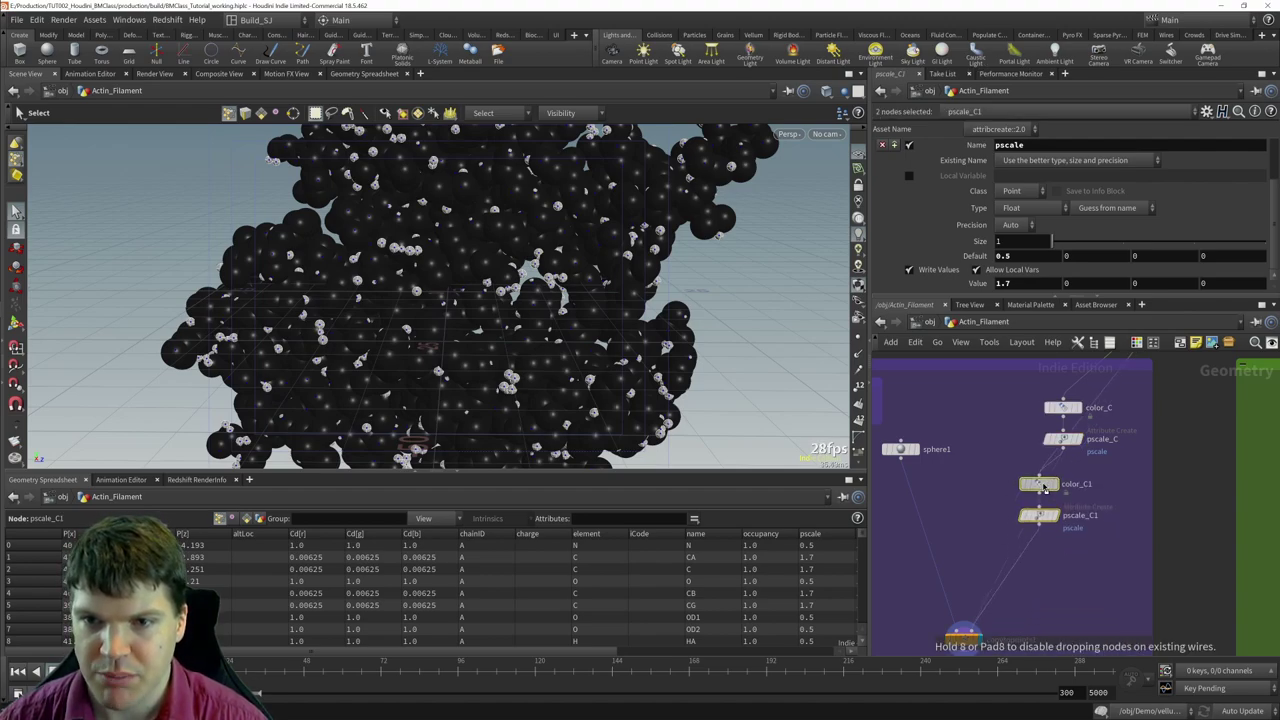
pyautogui.click(1064, 509)
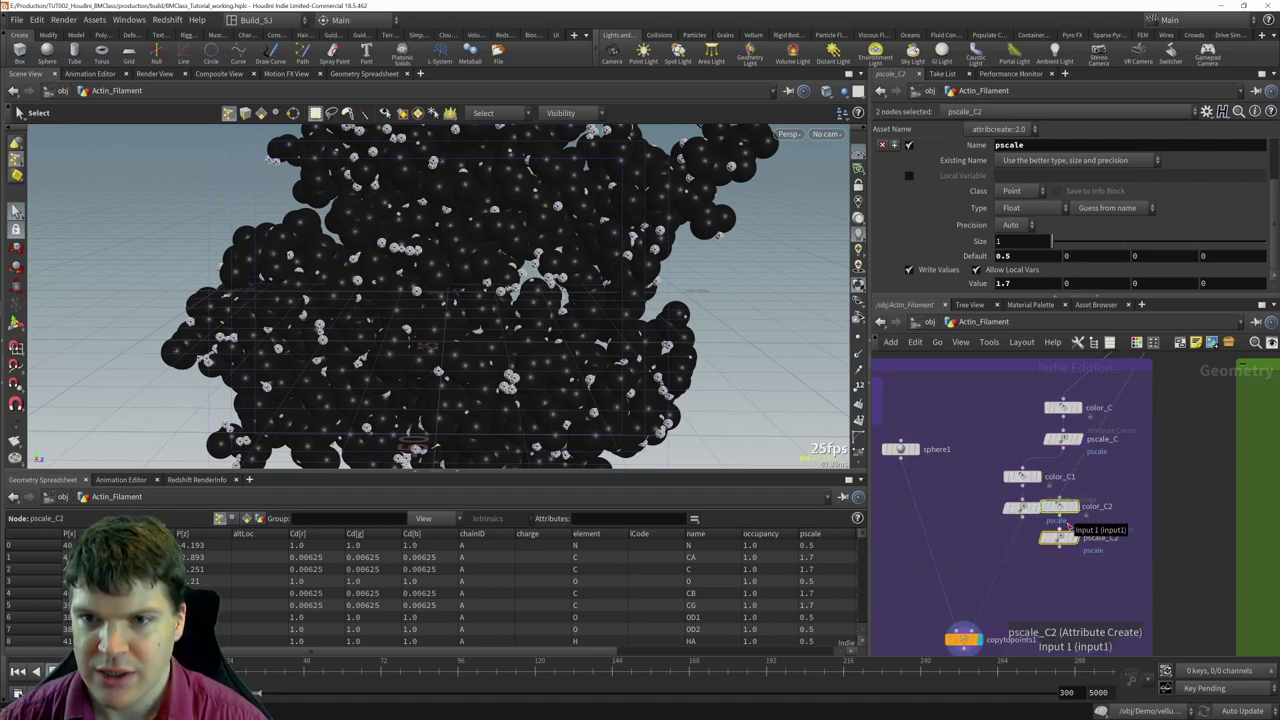
pyautogui.moveTo(1064, 508); pyautogui.dragTo(1080, 550)
pyautogui.moveTo(1080, 550); pyautogui.dragTo(1080, 425, button='middle')
# - Make more room above copytopoints1 and insert two further copies of the colour and pscale pair into the chain
pyautogui.moveTo(966, 514); pyautogui.dragTo(960, 602)
pyautogui.hotkey('ctrl', 'v')
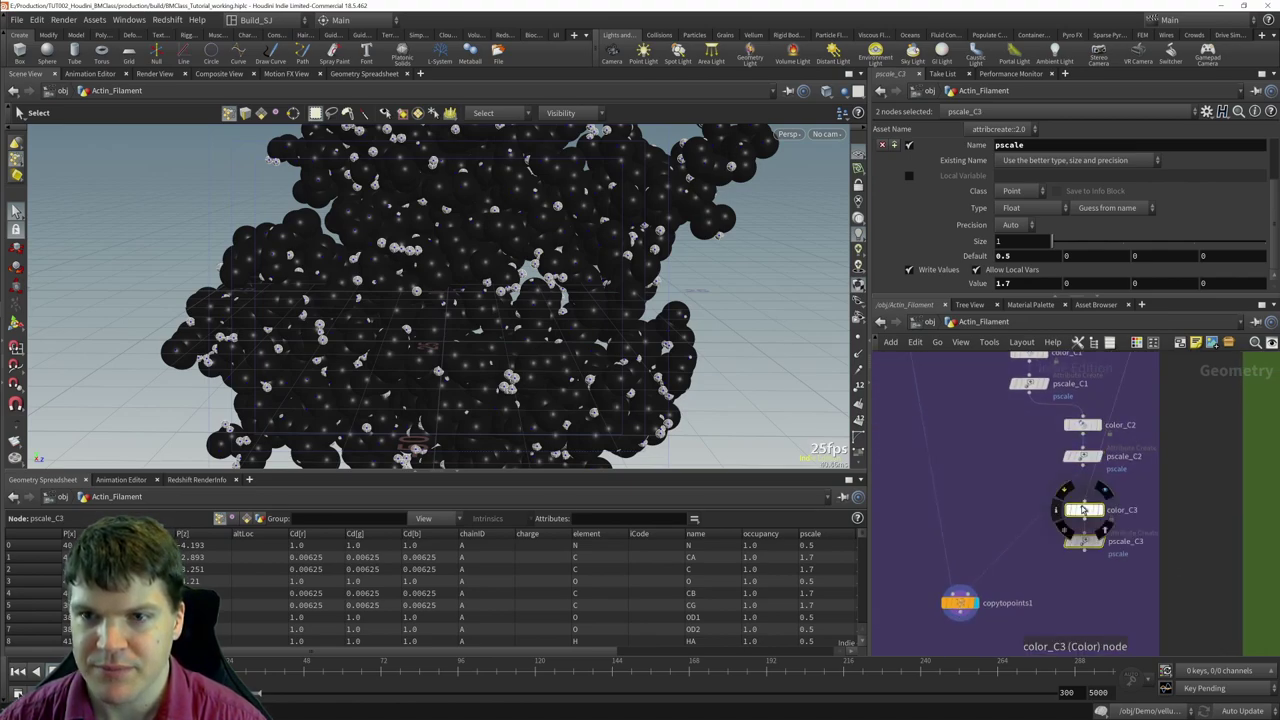
pyautogui.moveTo(1082, 510); pyautogui.dragTo(1030, 491)
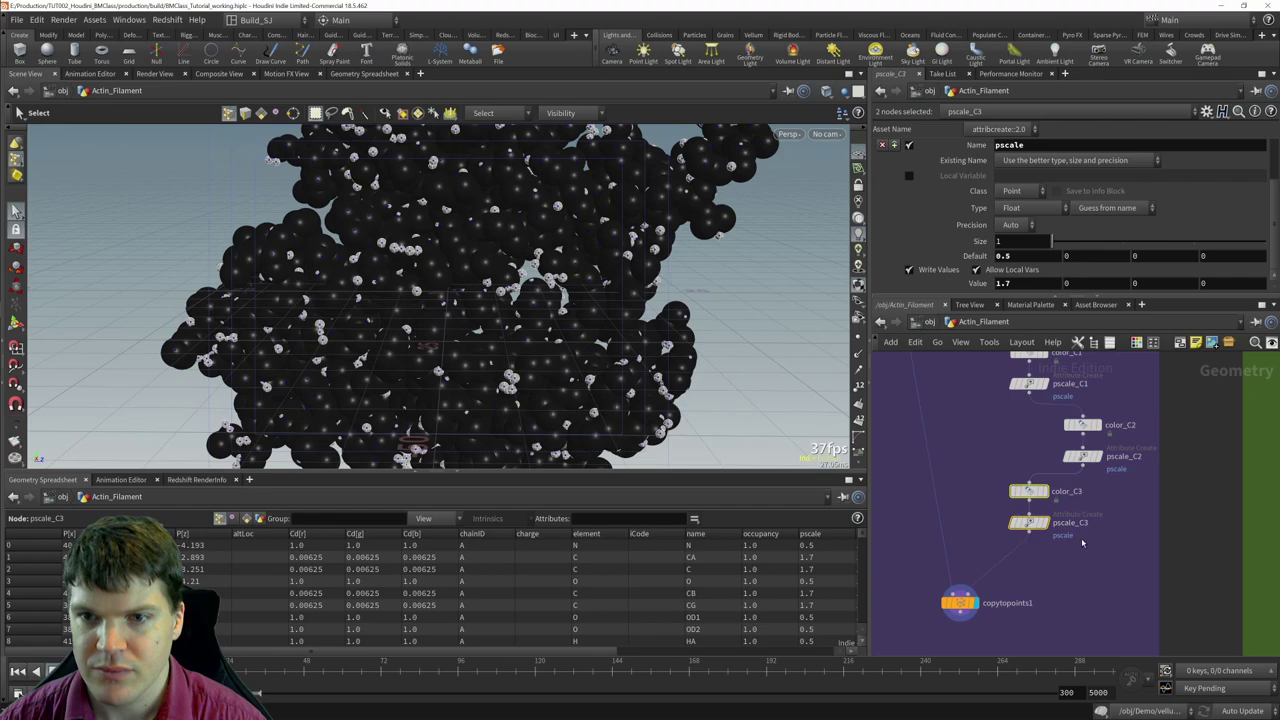
pyautogui.hotkey('ctrl', 'v')
pyautogui.moveTo(1082, 542); pyautogui.dragTo(1090, 568)
pyautogui.press('h')
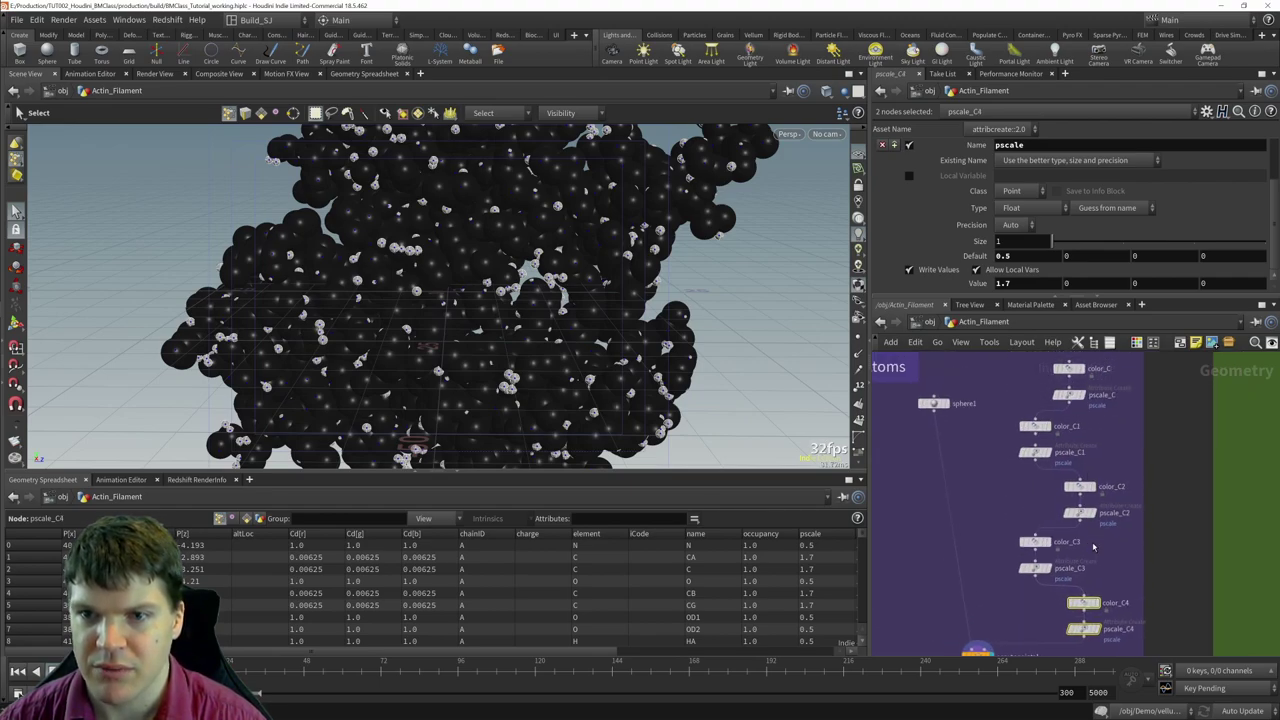
# - Rename the first duplicated pair of nodes as color_O and pscale_O
pyautogui.doubleClick(1114, 479)
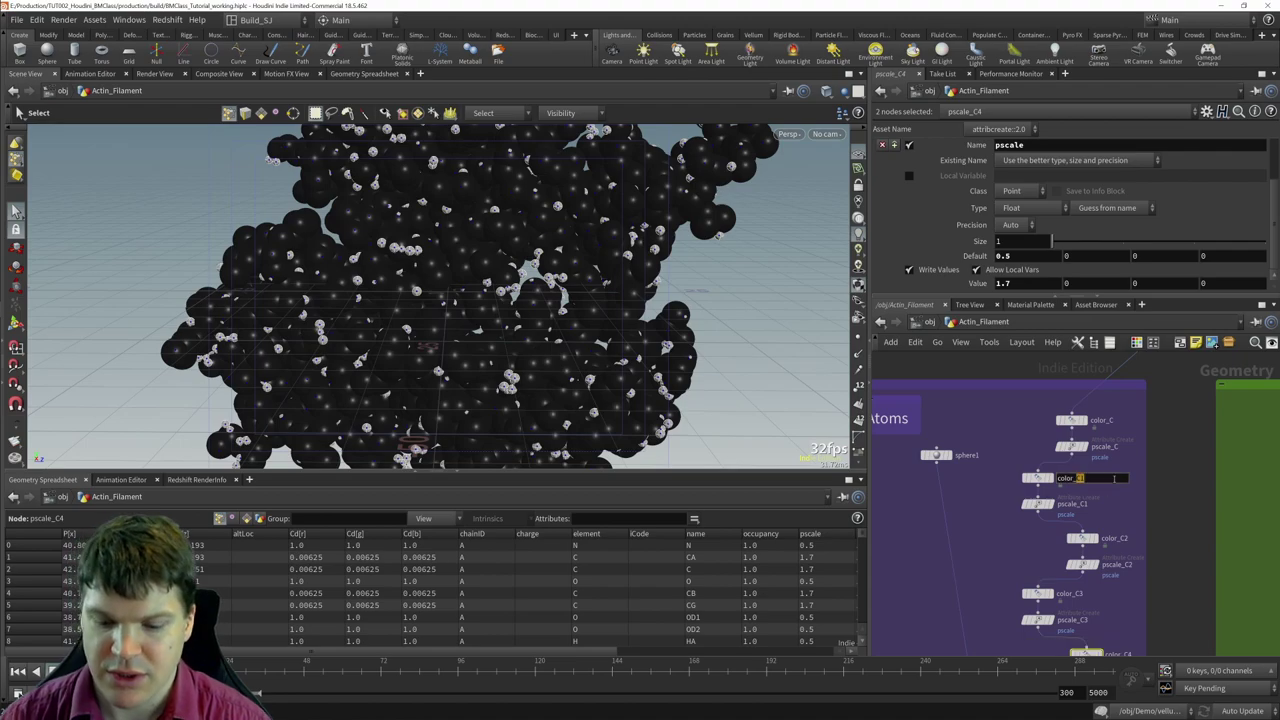
pyautogui.write('O')
pyautogui.press('Return')
pyautogui.doubleClick(1112, 504)
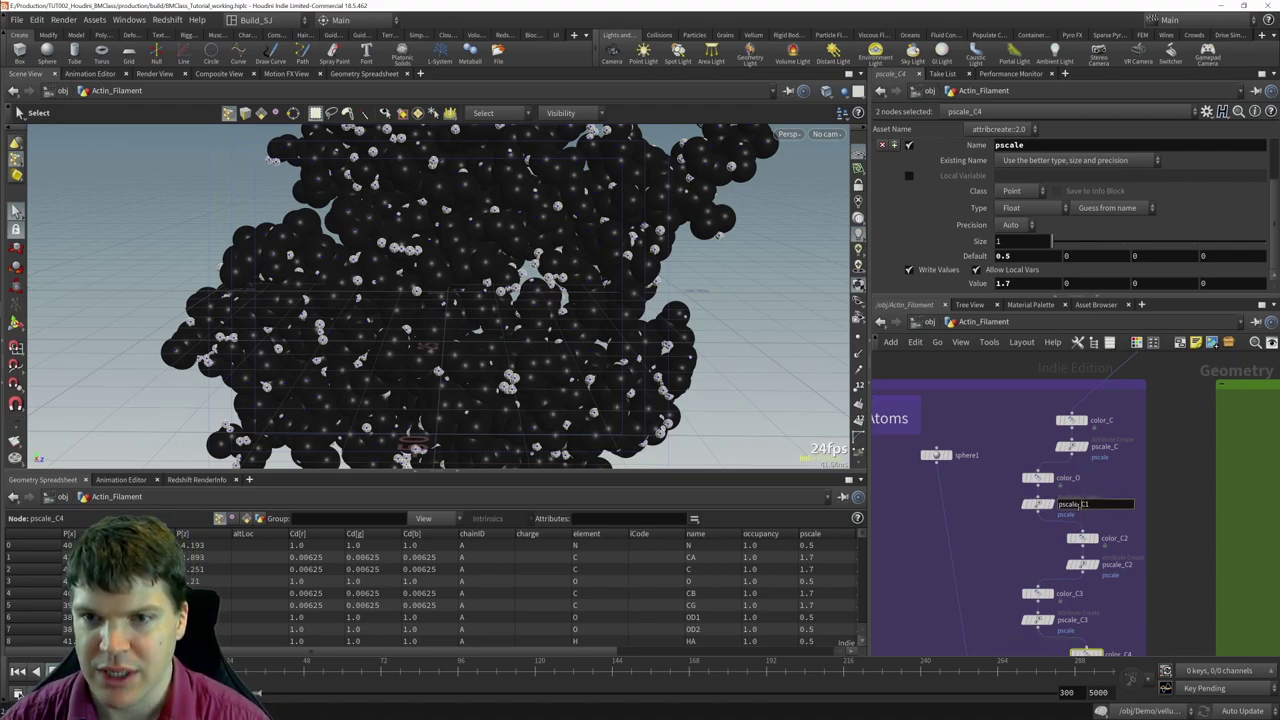
pyautogui.write('O')
pyautogui.press('Return')
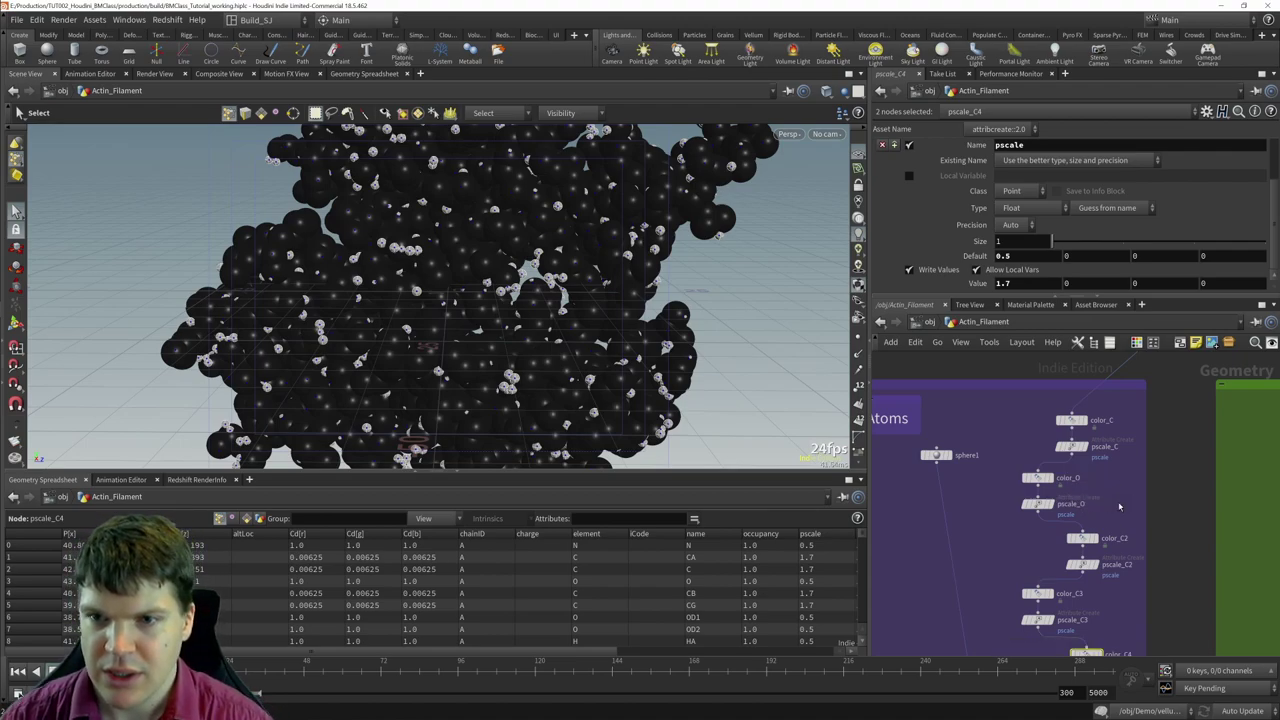
# - Rename the second duplicated pair of nodes as color_N and pscale_N
pyautogui.doubleClick(1115, 538)
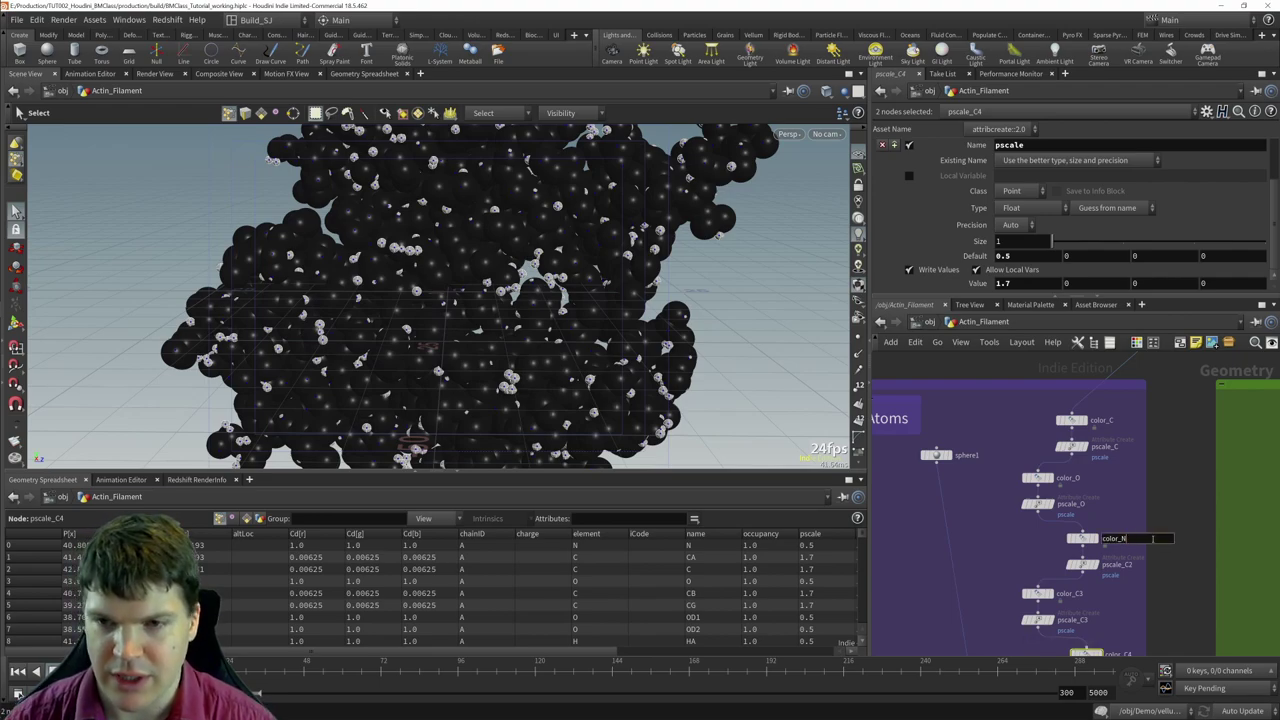
pyautogui.write('N')
pyautogui.press('Return')
pyautogui.doubleClick(1125, 565)
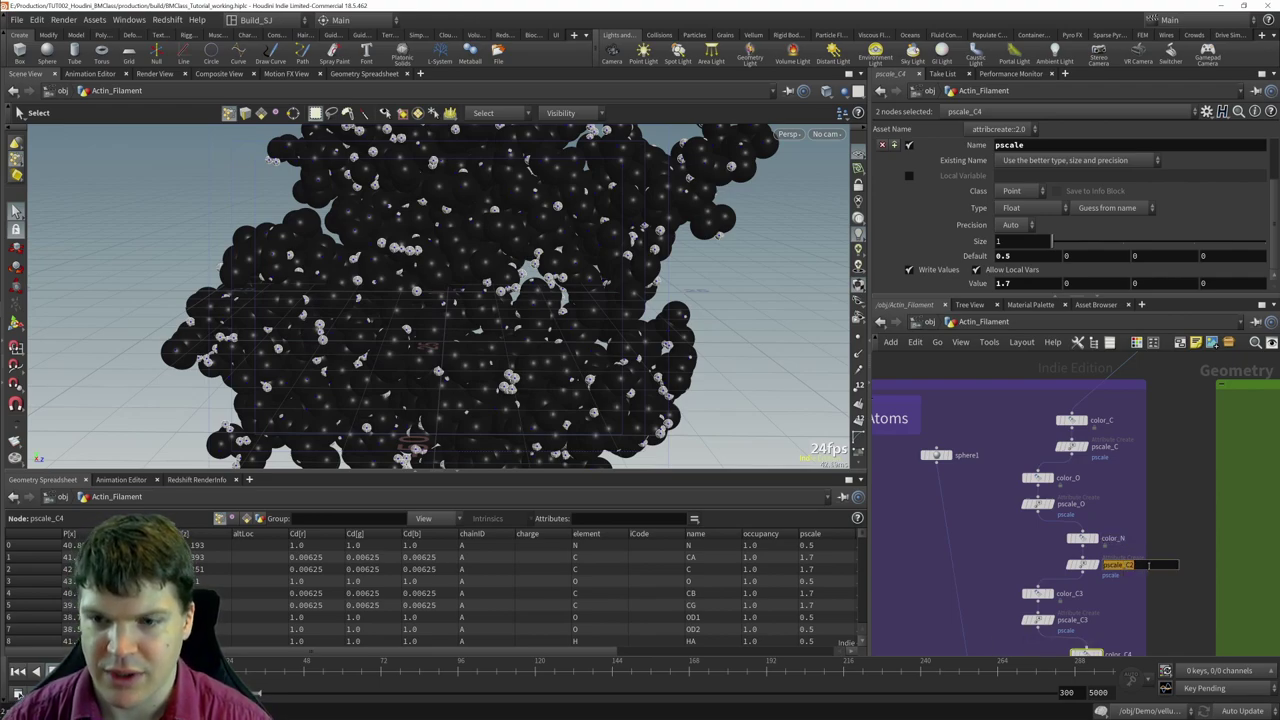
pyautogui.write('N')
pyautogui.press('Return')
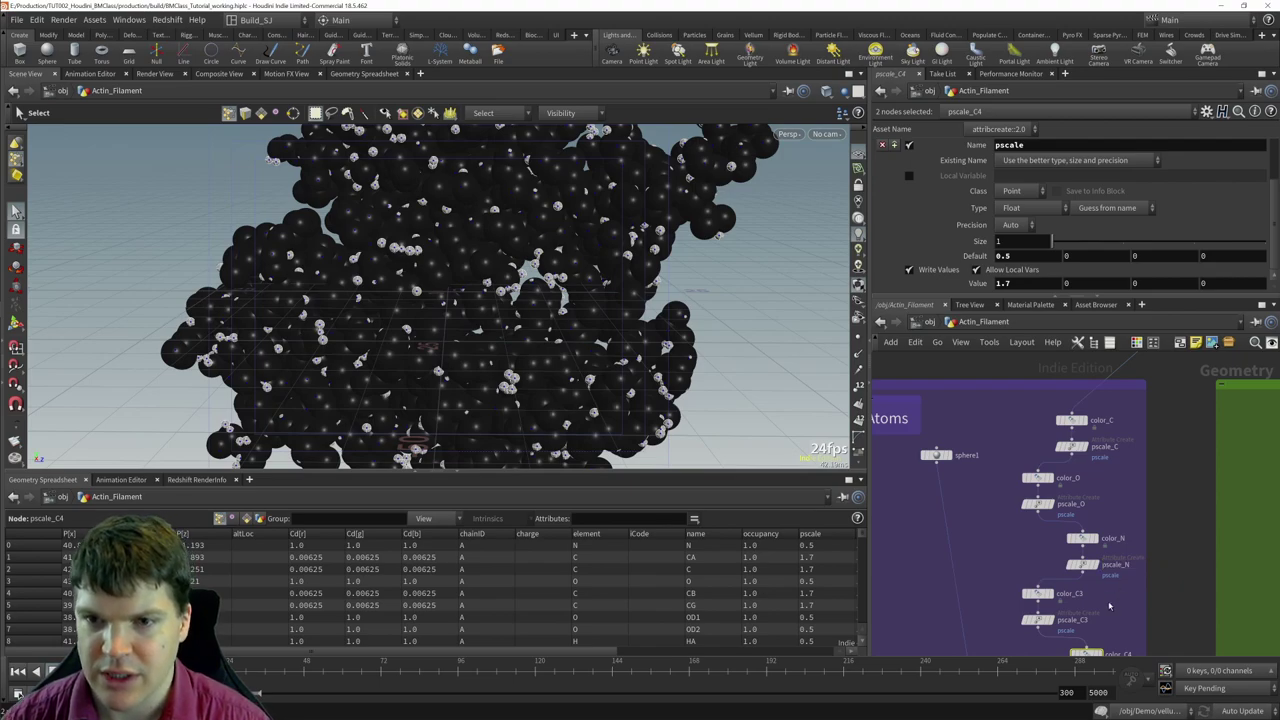
# - Rename the third duplicated pair of nodes as color_S and pscale_S
pyautogui.scroll(3, 1108, 606)
pyautogui.hotkey('shift', 'Left')
pyautogui.hotkey('shift', 'Left')
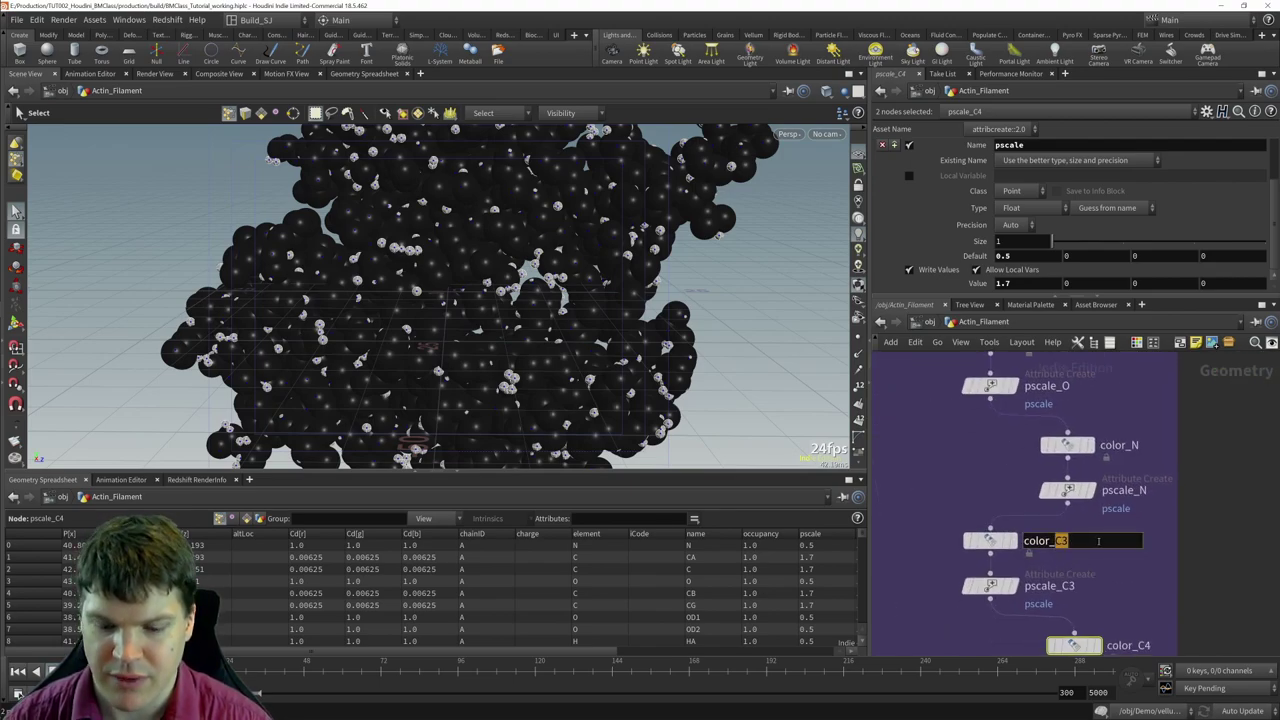
pyautogui.write('S')
pyautogui.press('Return')
pyautogui.doubleClick(1062, 586)
pyautogui.hotkey('shift', 'Left')
pyautogui.hotkey('shift', 'Left')
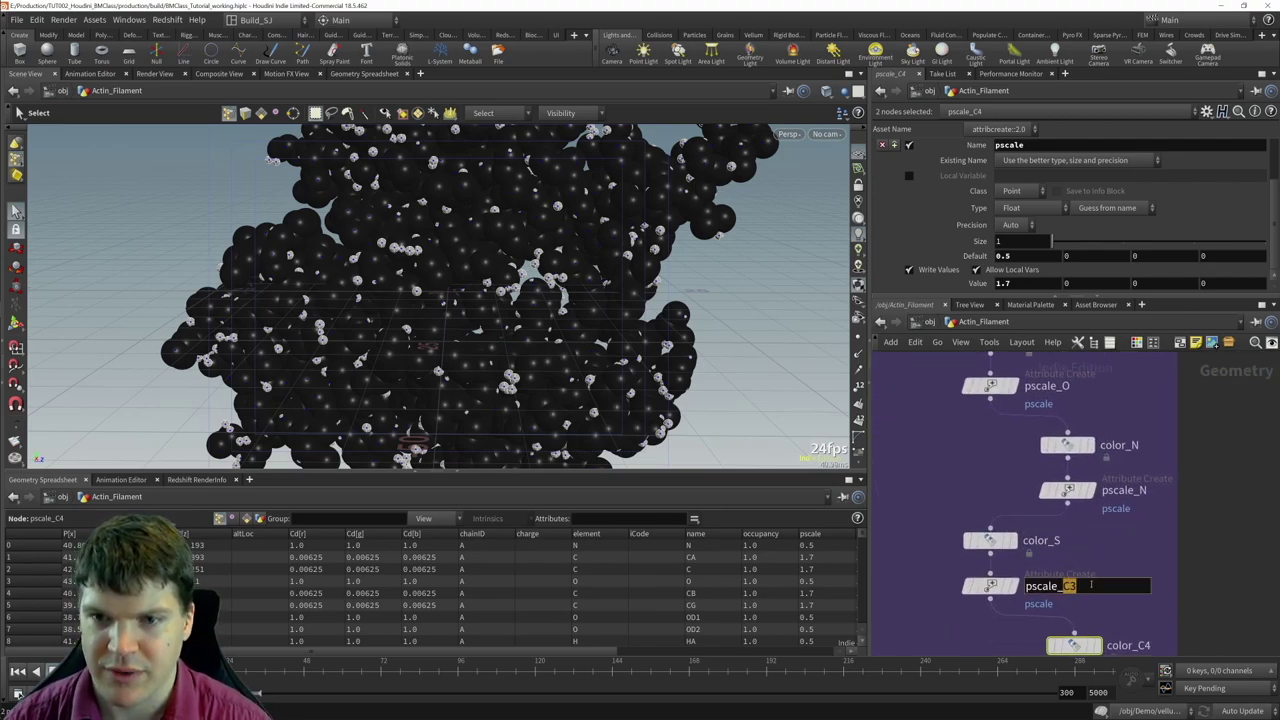
pyautogui.write('S')
pyautogui.press('Return')
# - Rename the last duplicated pair of nodes as color_H and pscale_H
pyautogui.moveTo(1107, 610); pyautogui.dragTo(1059, 499, button='middle')
pyautogui.doubleClick(1110, 535)
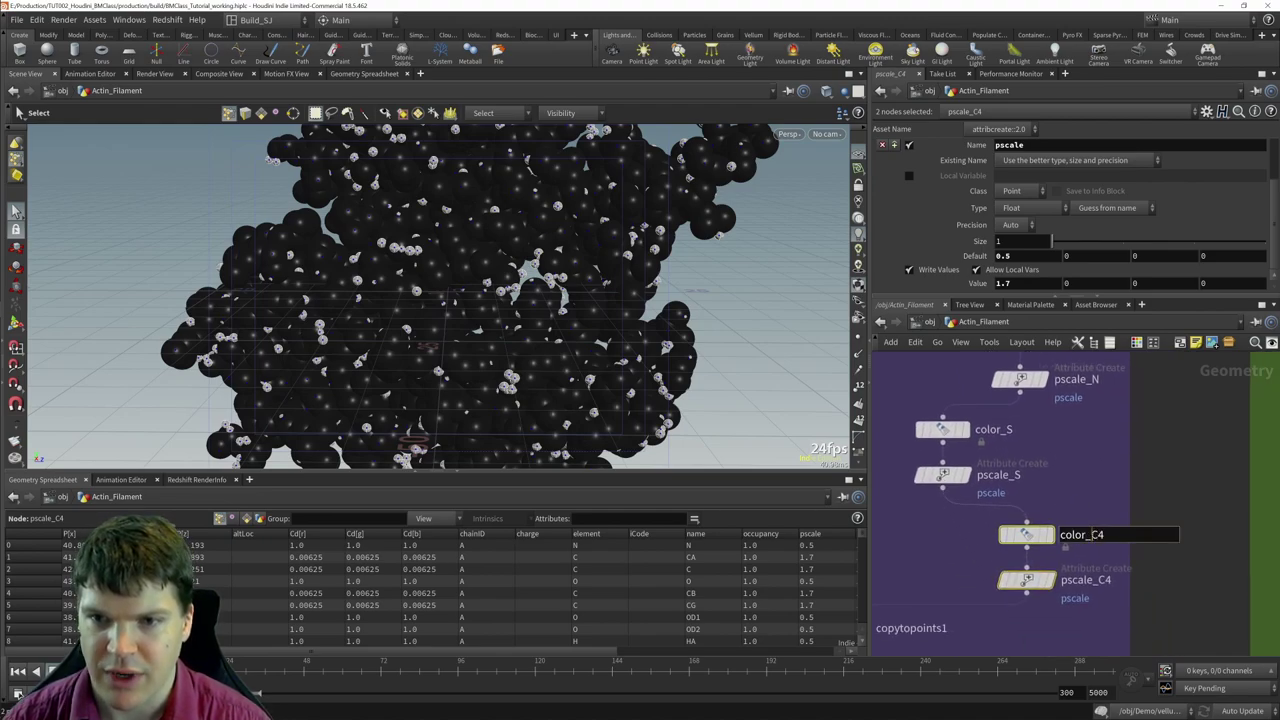
pyautogui.hotkey('shift', 'Left')
pyautogui.hotkey('shift', 'Left')
pyautogui.write('H')
pyautogui.press('Return')
pyautogui.doubleClick(1132, 579)
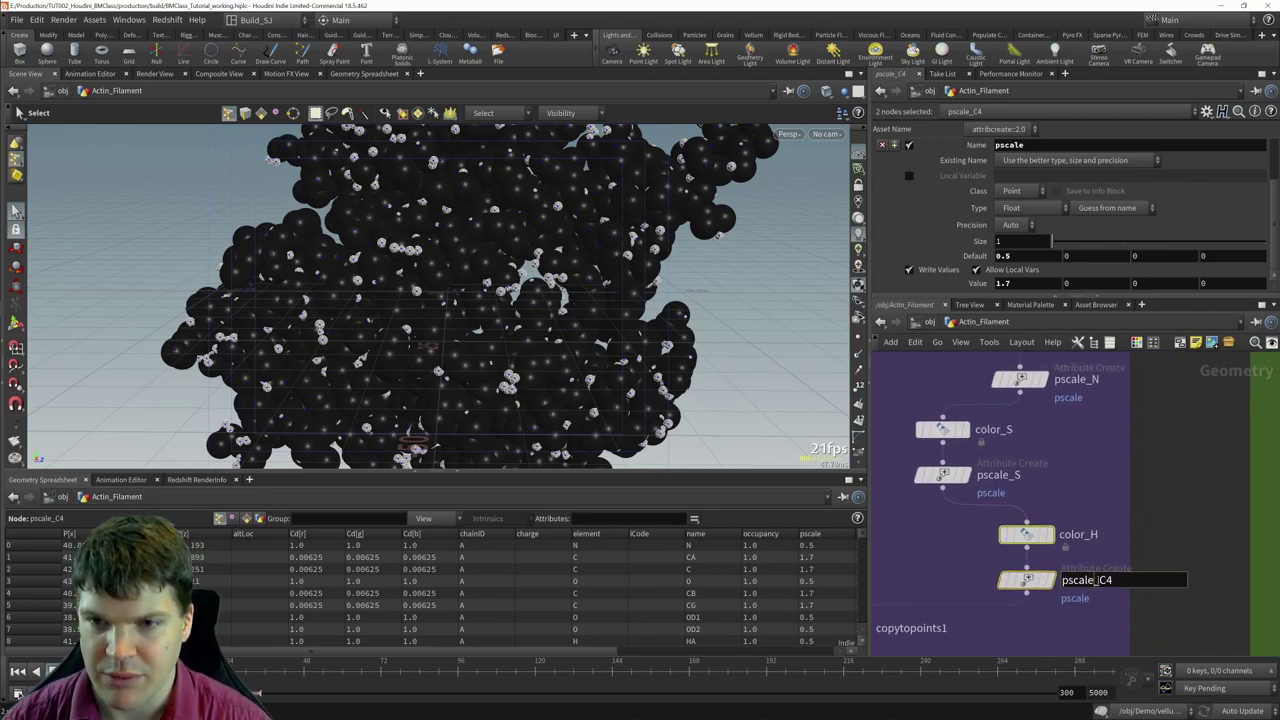
pyautogui.hotkey('shift', 'Left')
pyautogui.hotkey('shift', 'Left')
pyautogui.write('H')
pyautogui.press('Return')
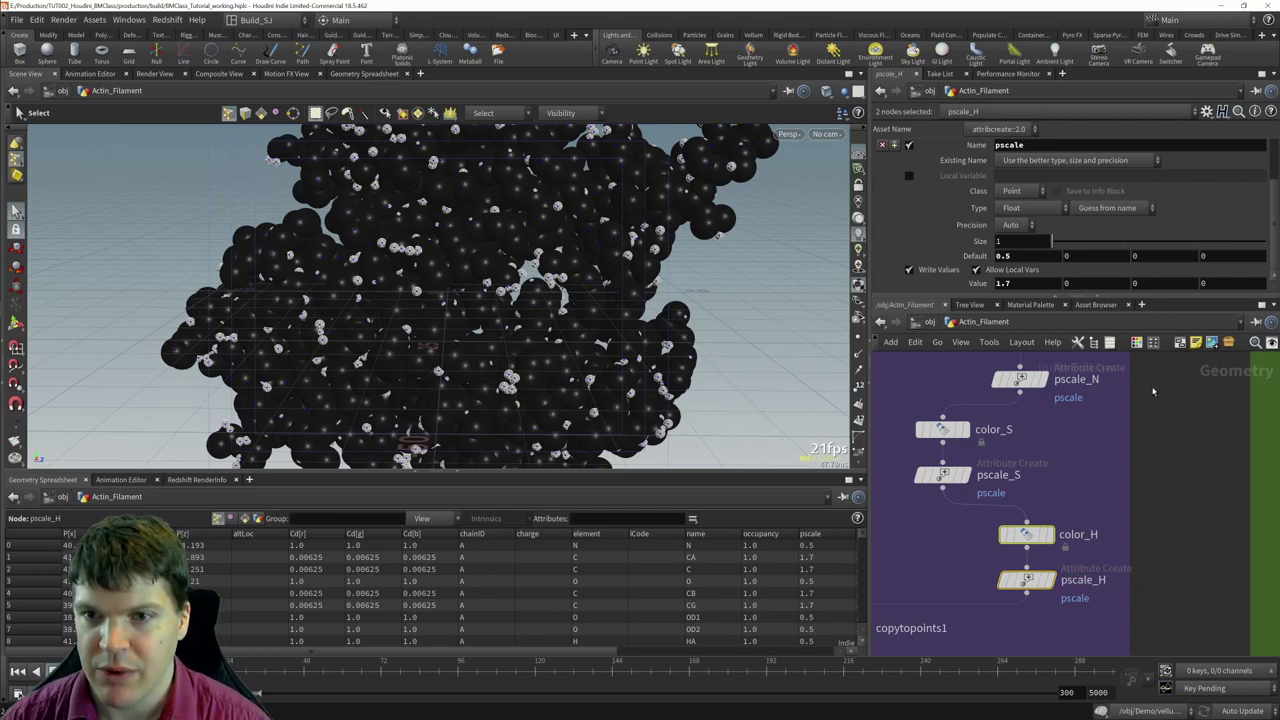
pyautogui.moveTo(1153, 391); pyautogui.dragTo(1013, 497, button='middle')
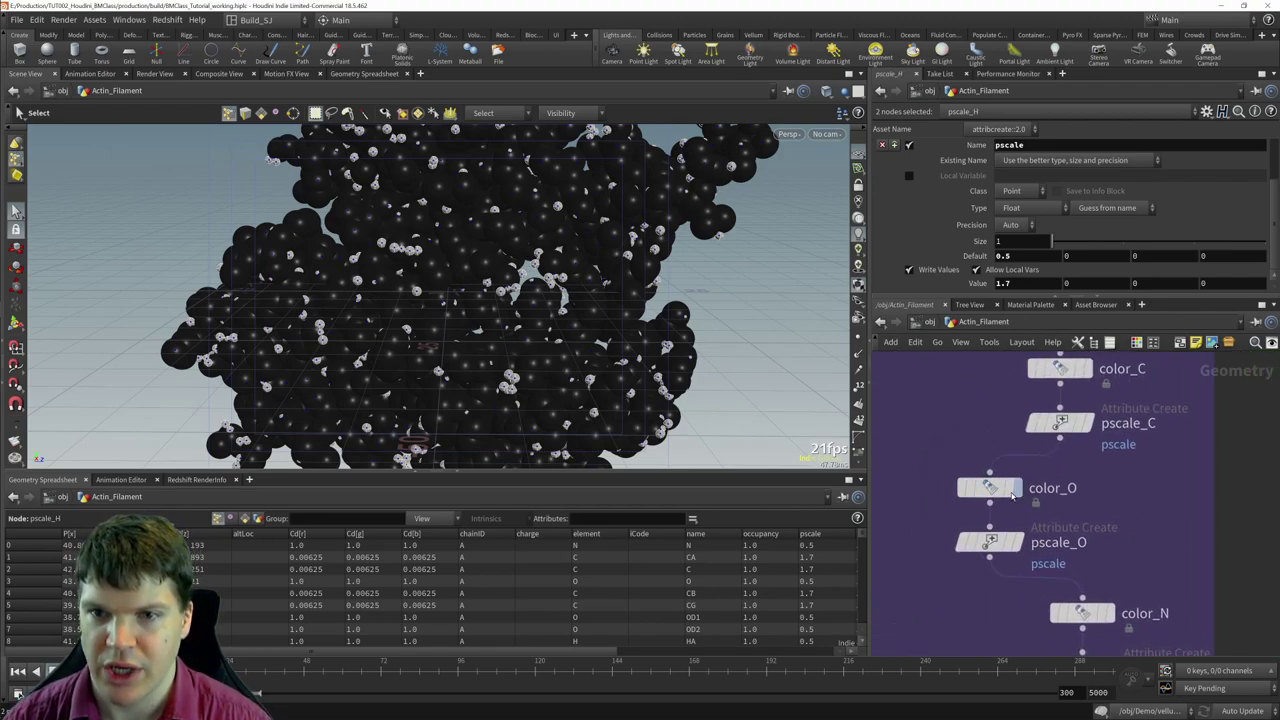
pyautogui.click(1010, 492)
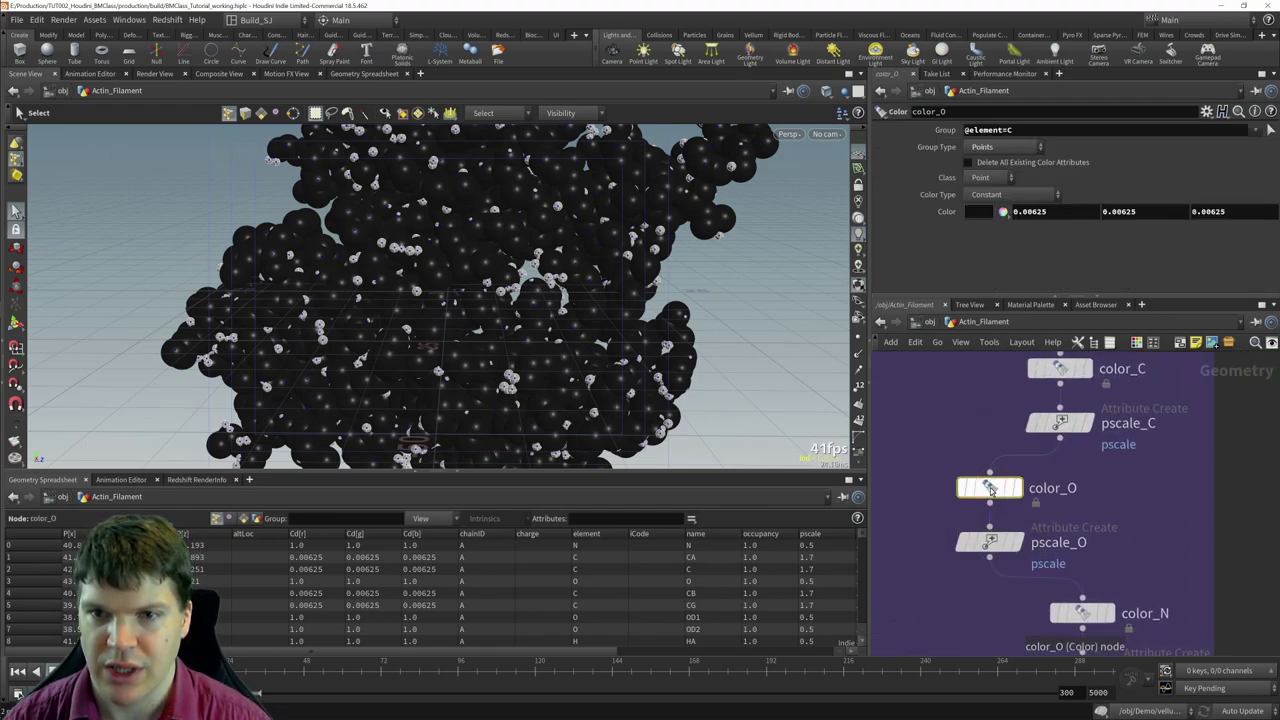
pyautogui.click(1018, 128)
pyautogui.press('Return')
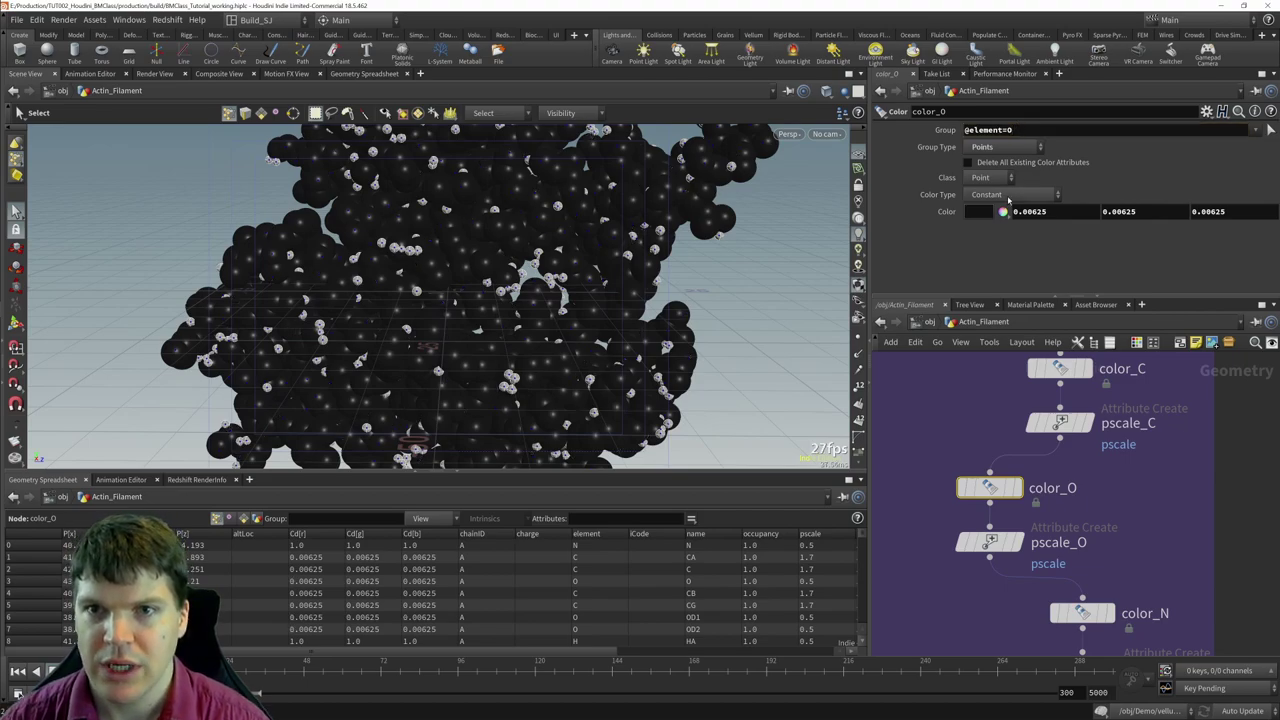
# - Set color_O's colour to a slightly darkened red with RGB values 0.933, 0, 0
pyautogui.click(971, 213)
pyautogui.click(941, 113)
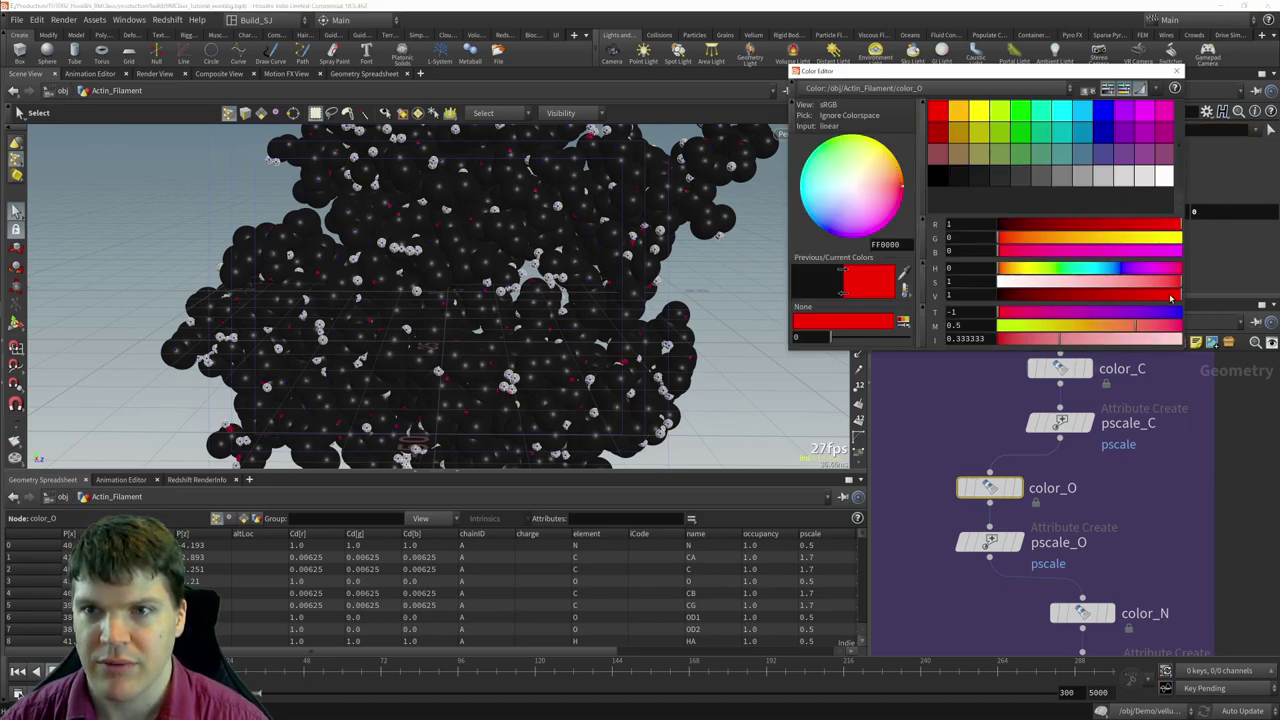
pyautogui.moveTo(1162, 225); pyautogui.dragTo(1166, 226)
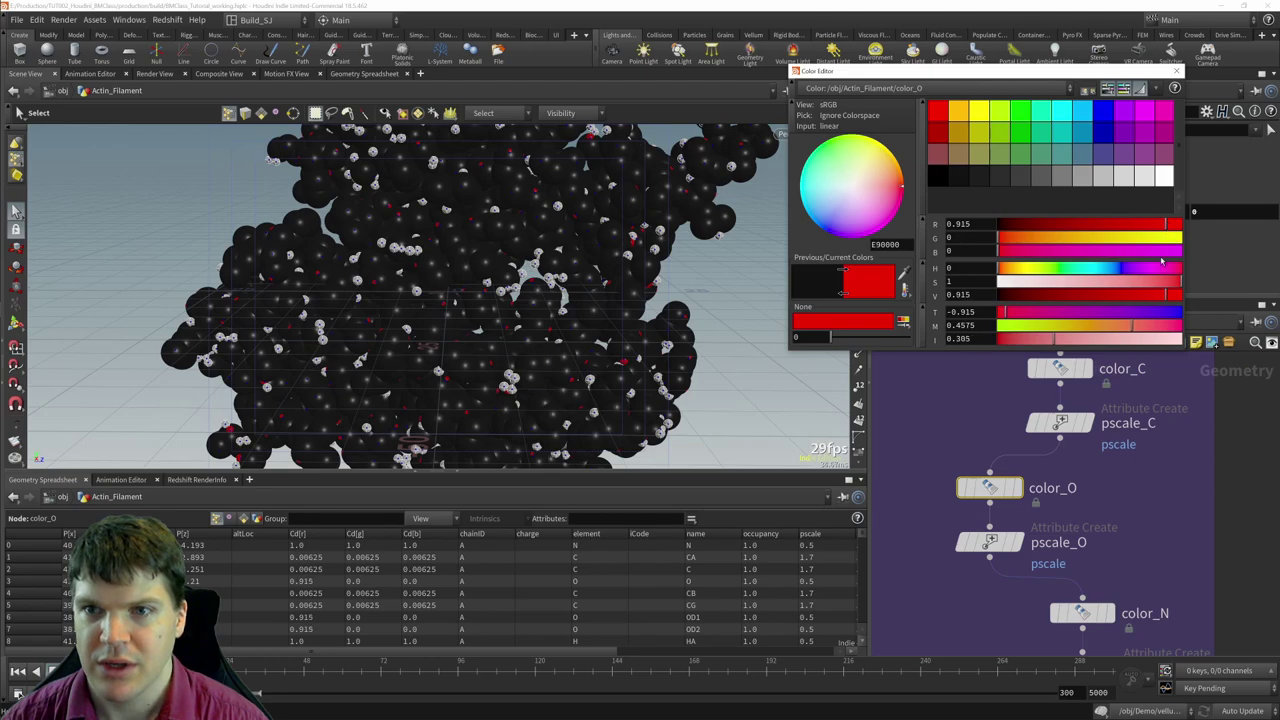
pyautogui.moveTo(1164, 294); pyautogui.dragTo(1170, 294)
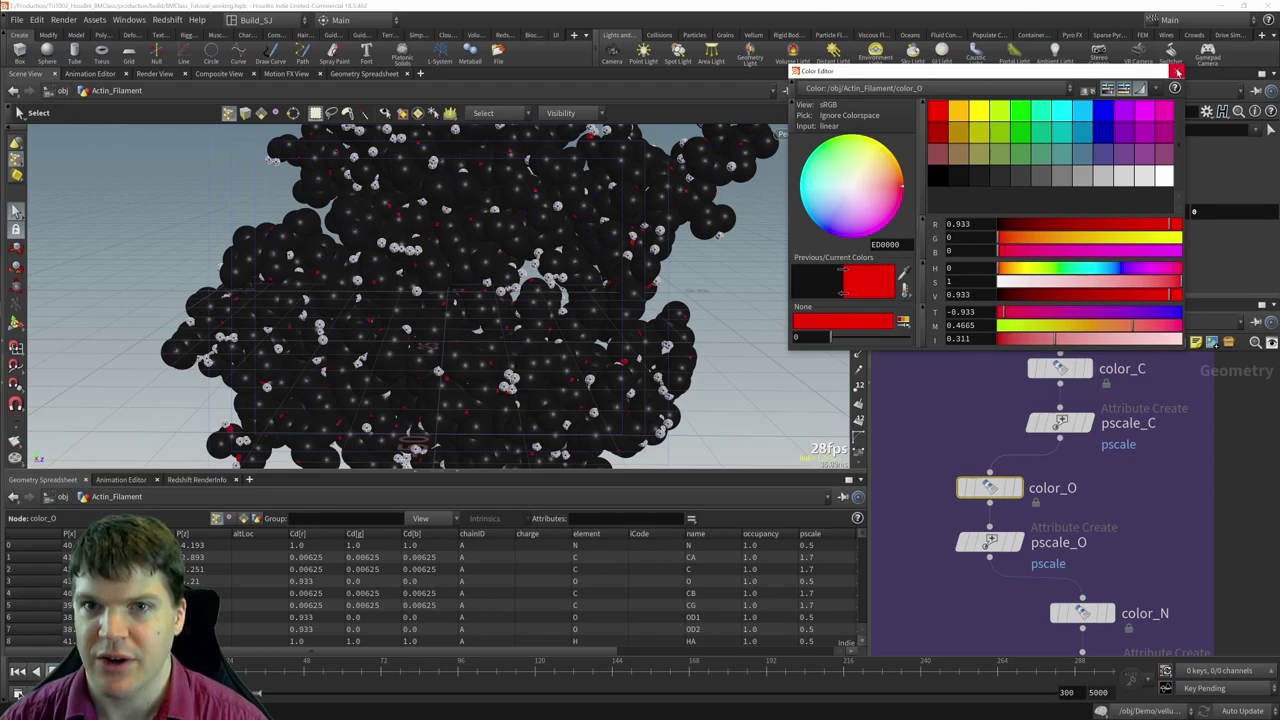
pyautogui.click(1176, 70)
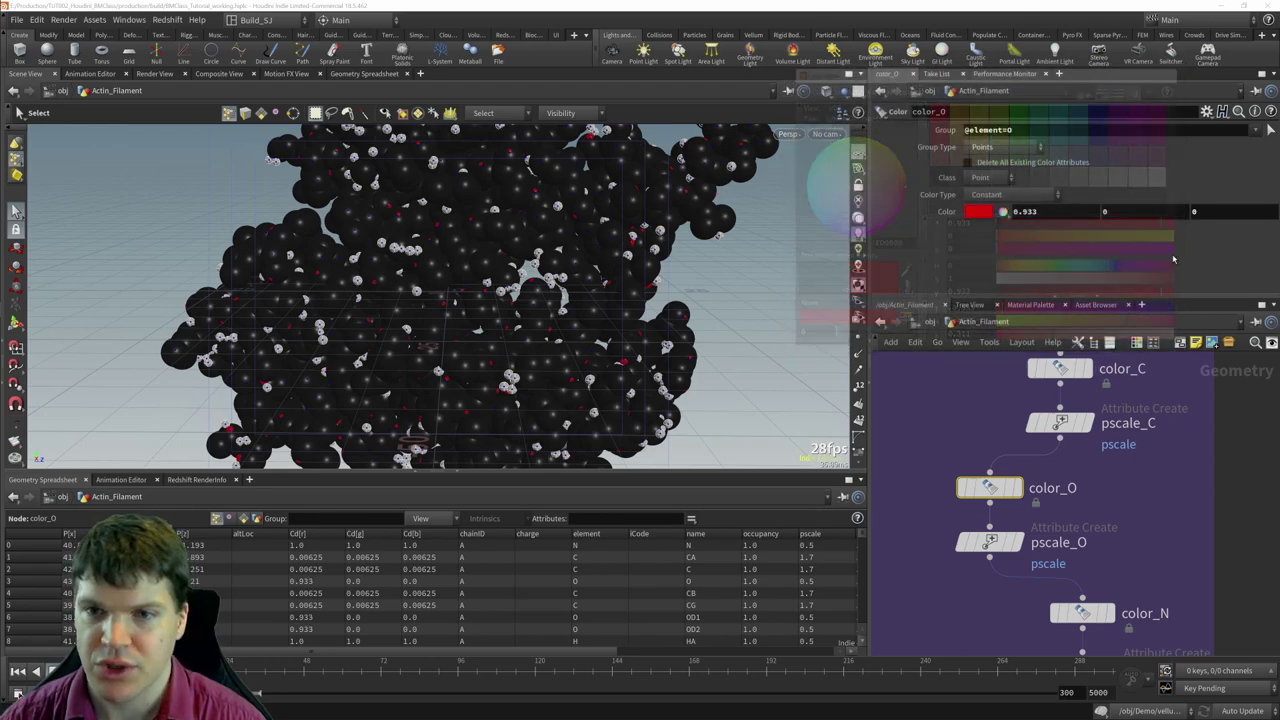
pyautogui.moveTo(1136, 520); pyautogui.dragTo(1150, 480, button='middle')
pyautogui.click(1003, 500)
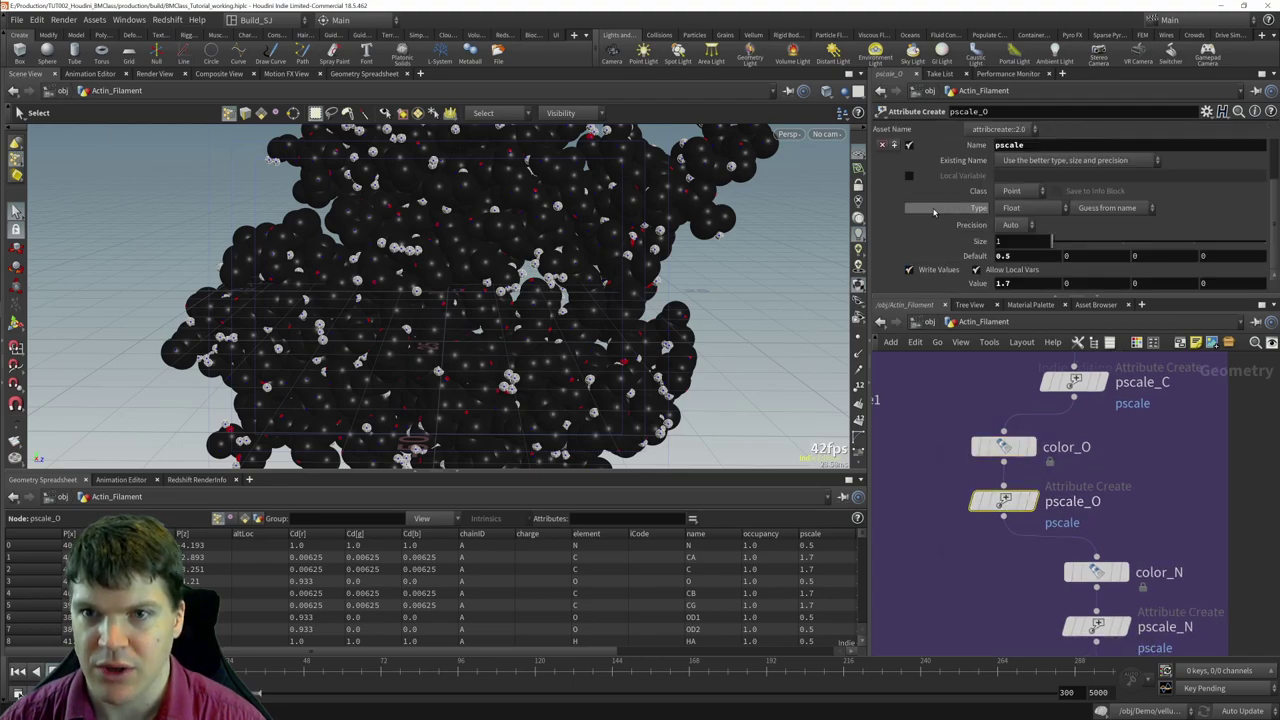
pyautogui.scroll(2, 1032, 148)
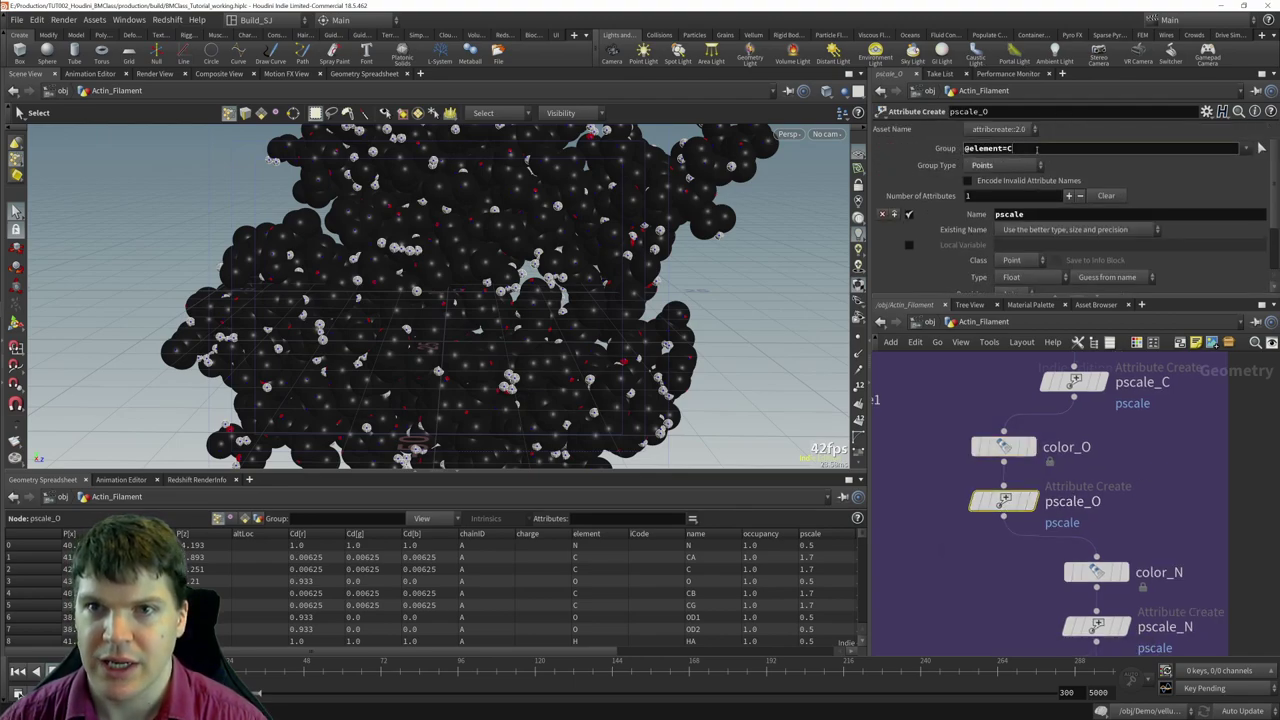
pyautogui.press('Return')
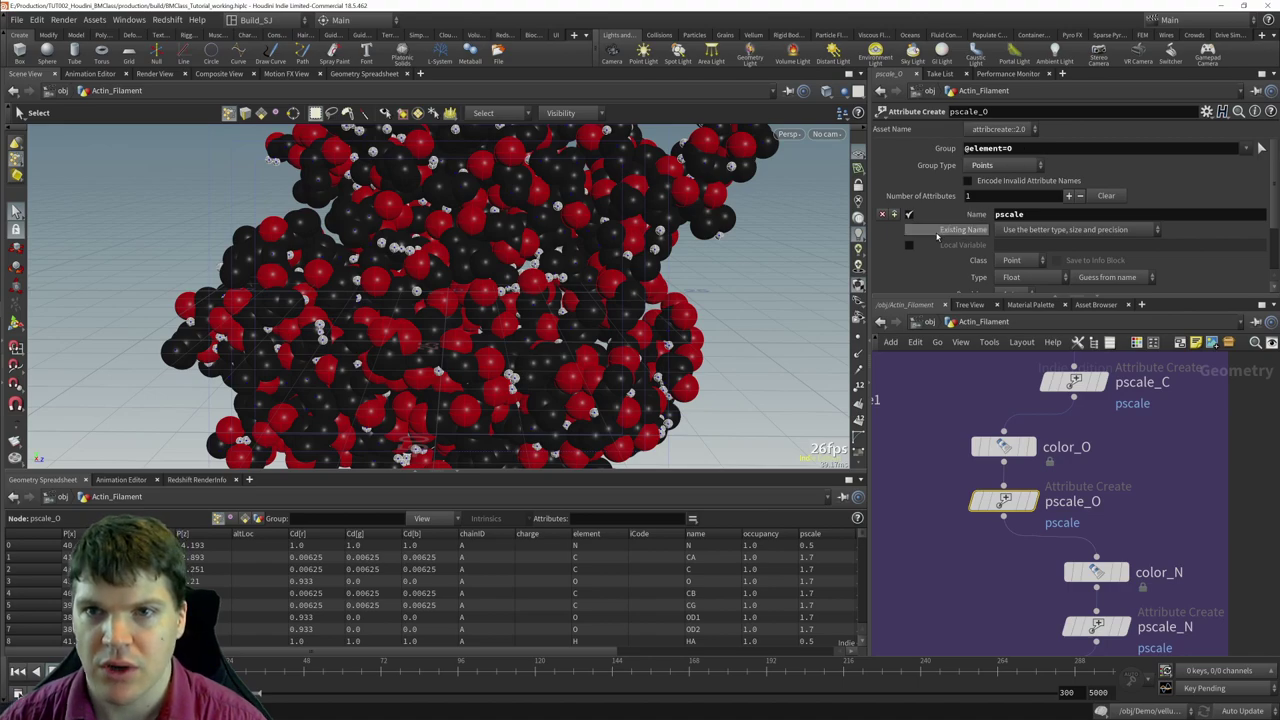
# - Set the pscale attribute's value to 1.52 in pscale_O
pyautogui.scroll(-3, 1015, 284)
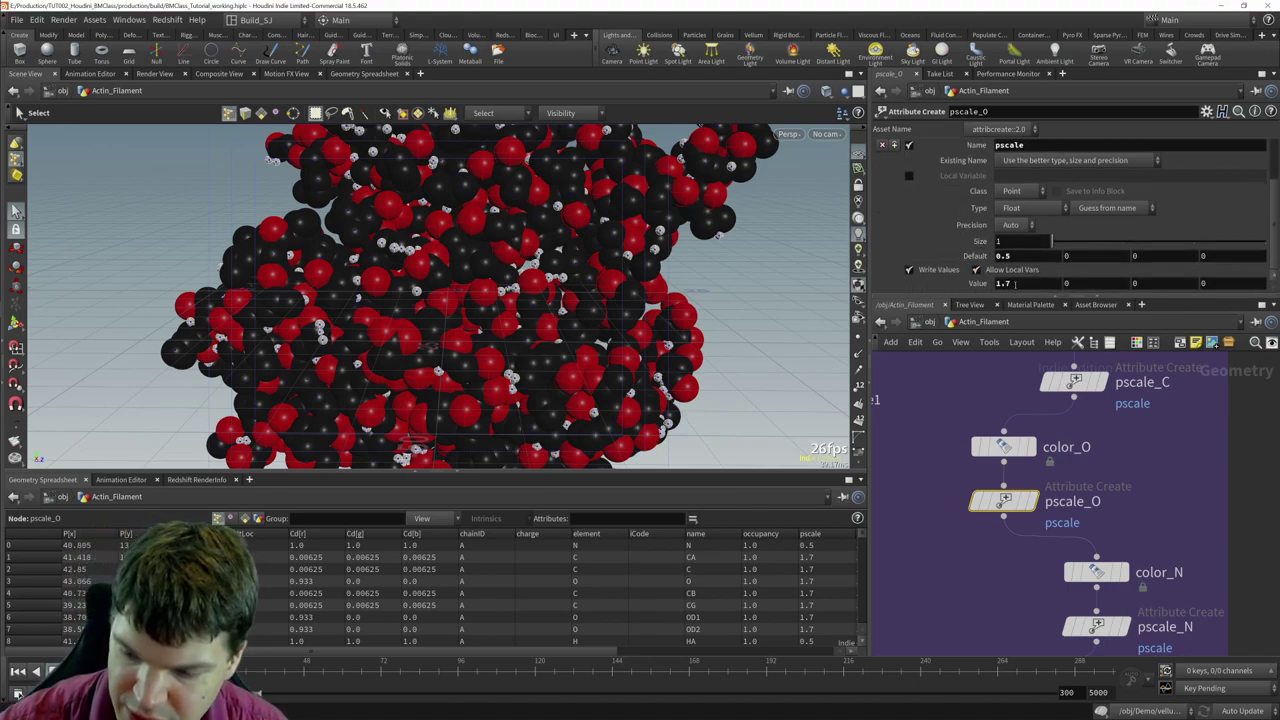
pyautogui.doubleClick(1003, 284)
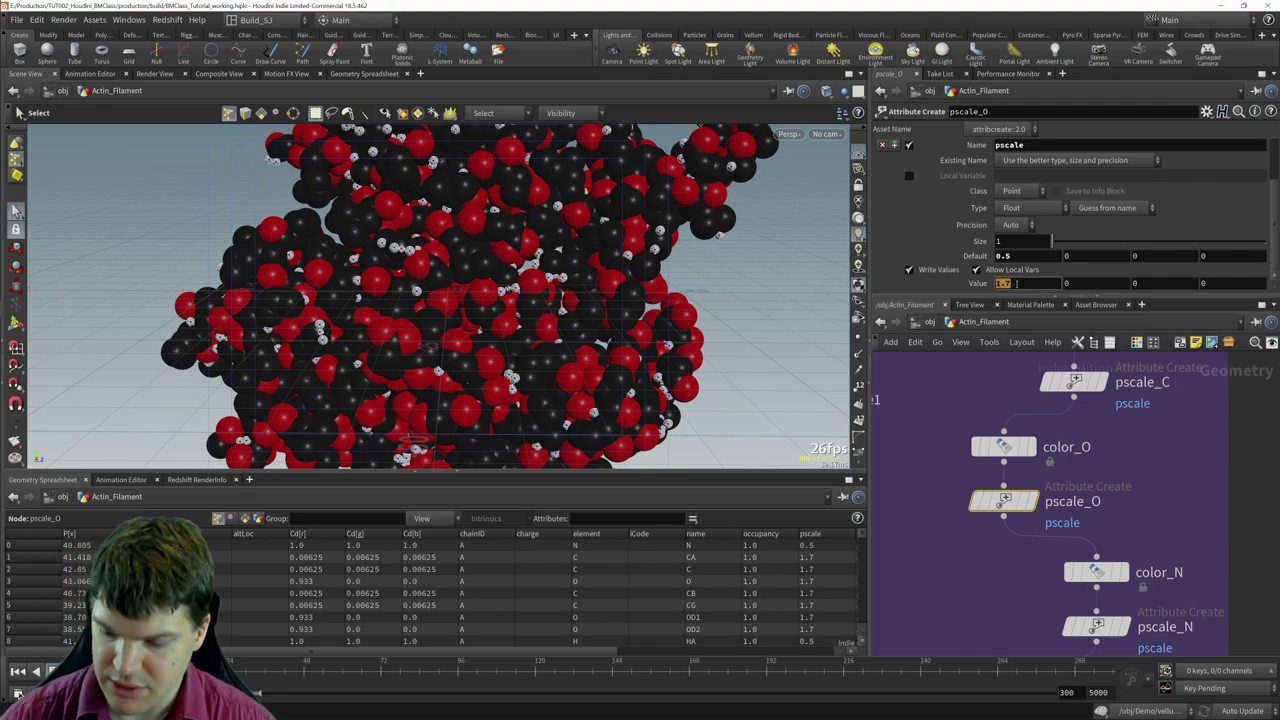
pyautogui.write('1')
pyautogui.press('Return')
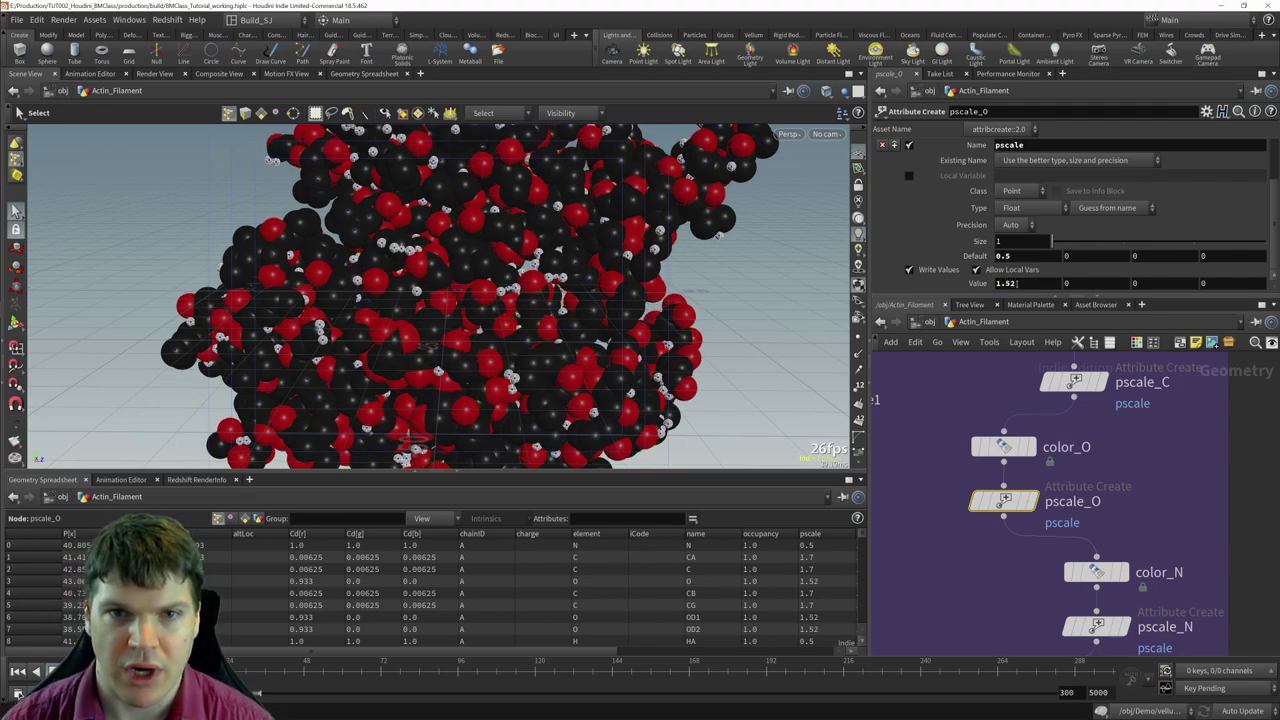
pyautogui.moveTo(1133, 527); pyautogui.dragTo(1090, 500, button='middle')
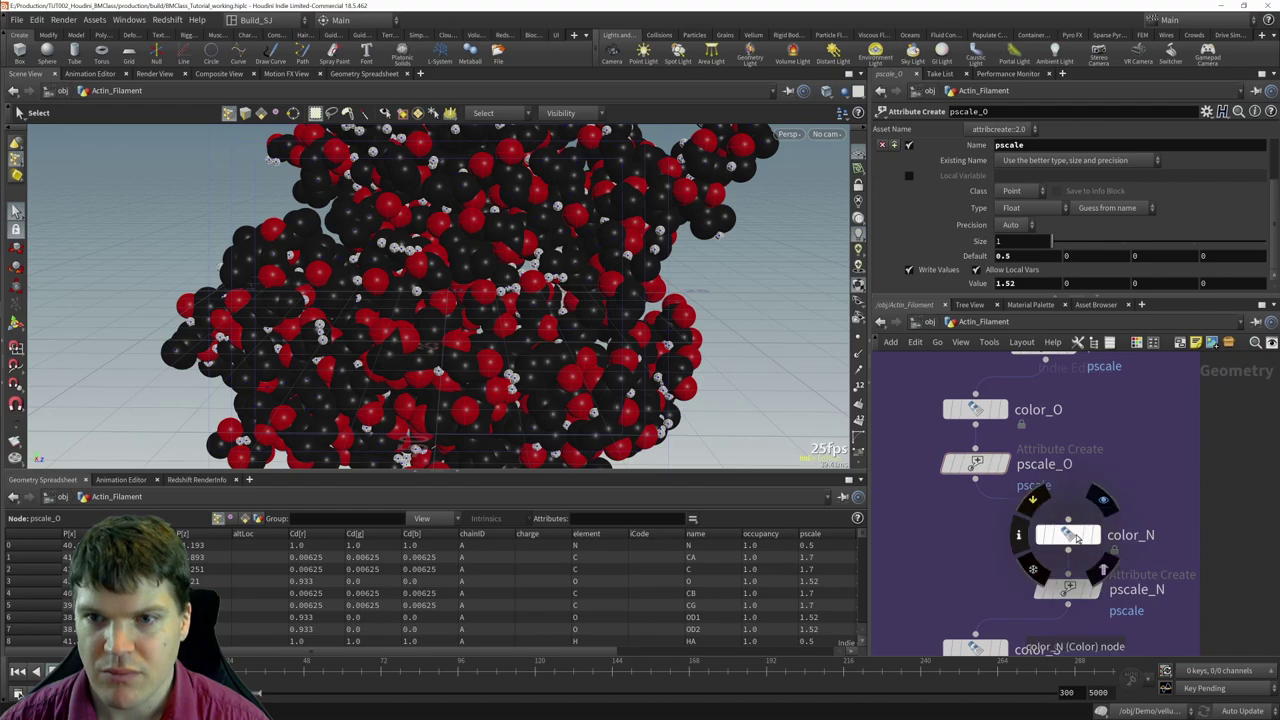
pyautogui.click(1060, 533)
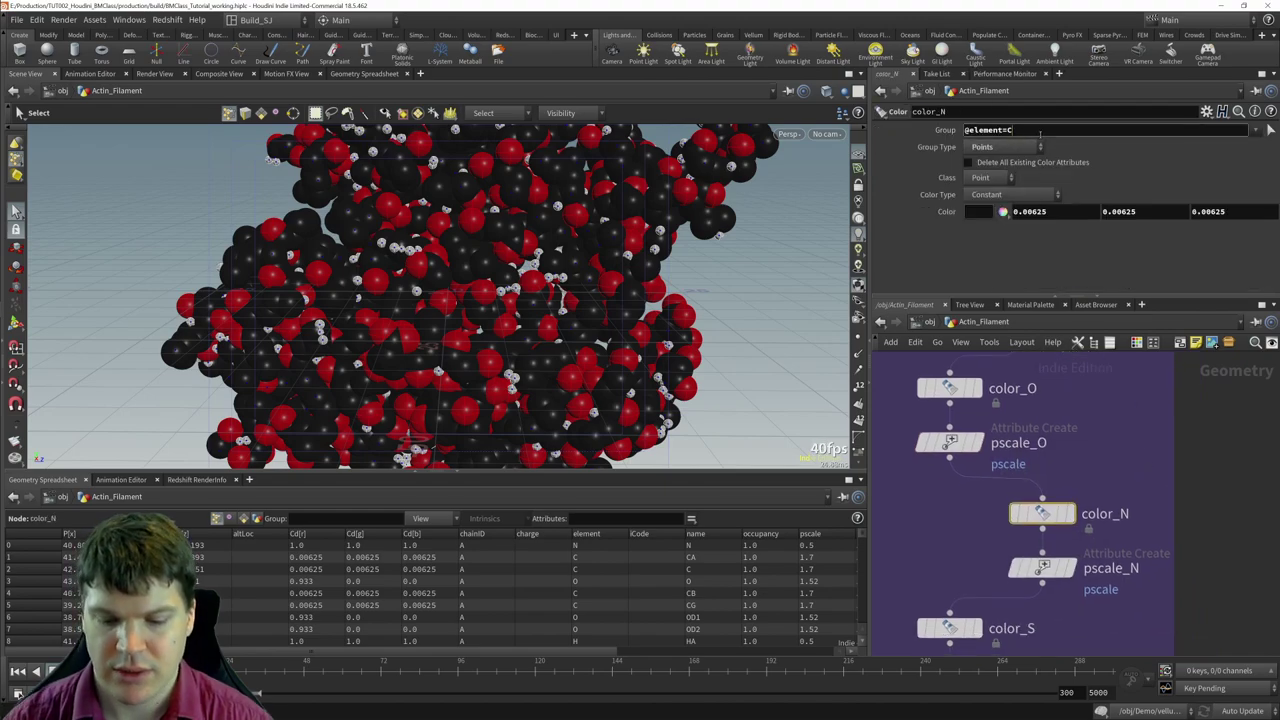
pyautogui.click(1040, 133)
pyautogui.press('BackSpace')
pyautogui.write('N')
pyautogui.press('Return')
# - Set color_N's colour to a blue with RGB values 0, 0.420052, 0.926
pyautogui.click(983, 214)
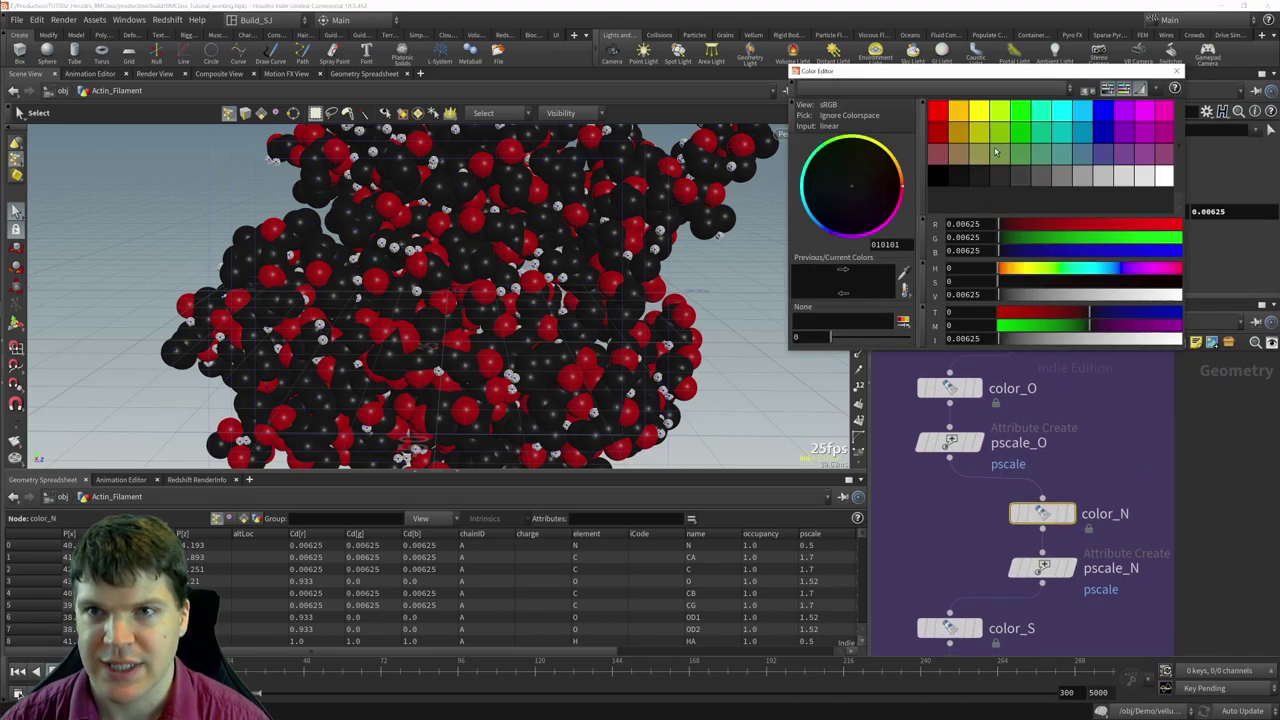
pyautogui.click(1082, 110)
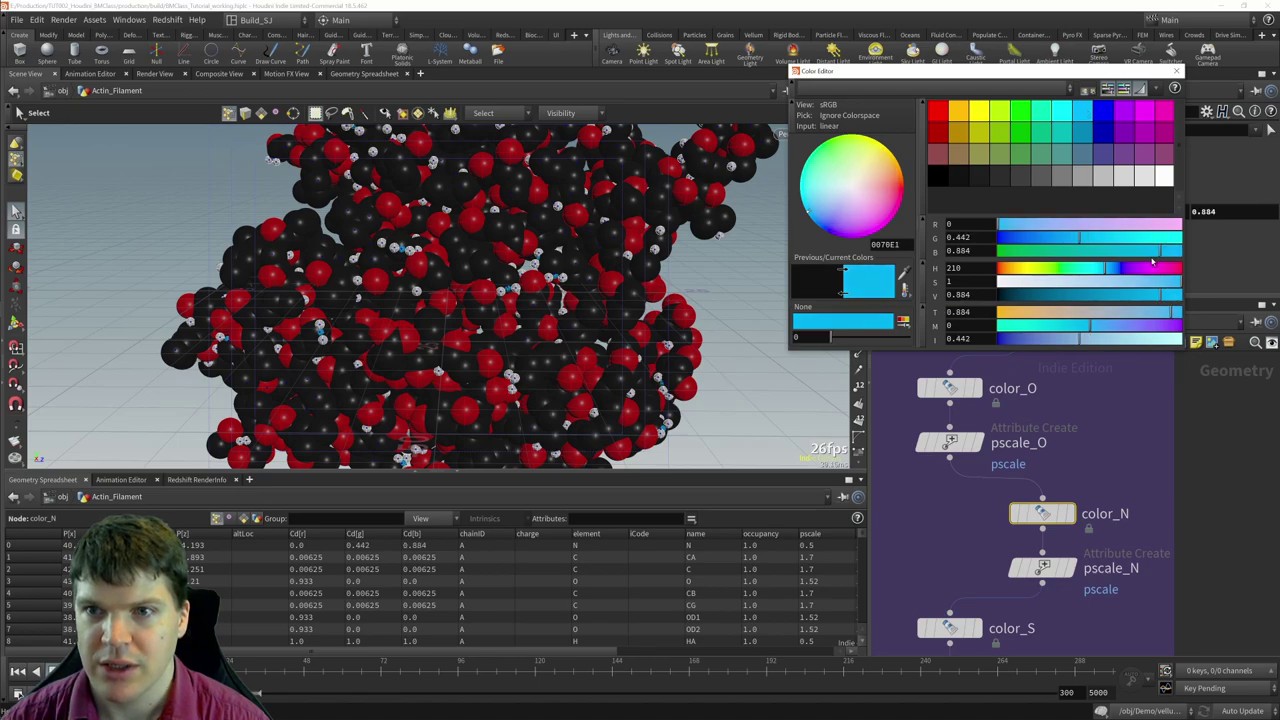
pyautogui.moveTo(1076, 238); pyautogui.dragTo(1073, 238)
pyautogui.moveTo(1165, 294); pyautogui.dragTo(1172, 294)
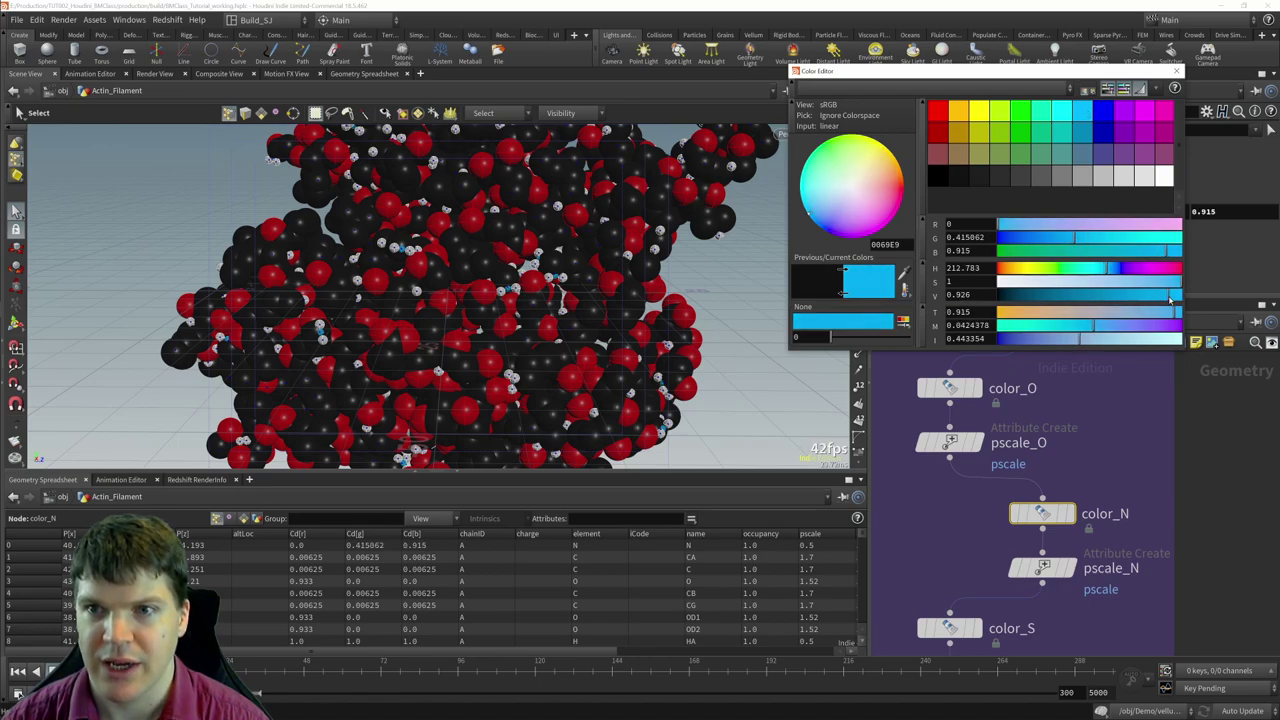
pyautogui.click(1176, 71)
pyautogui.press('Down')
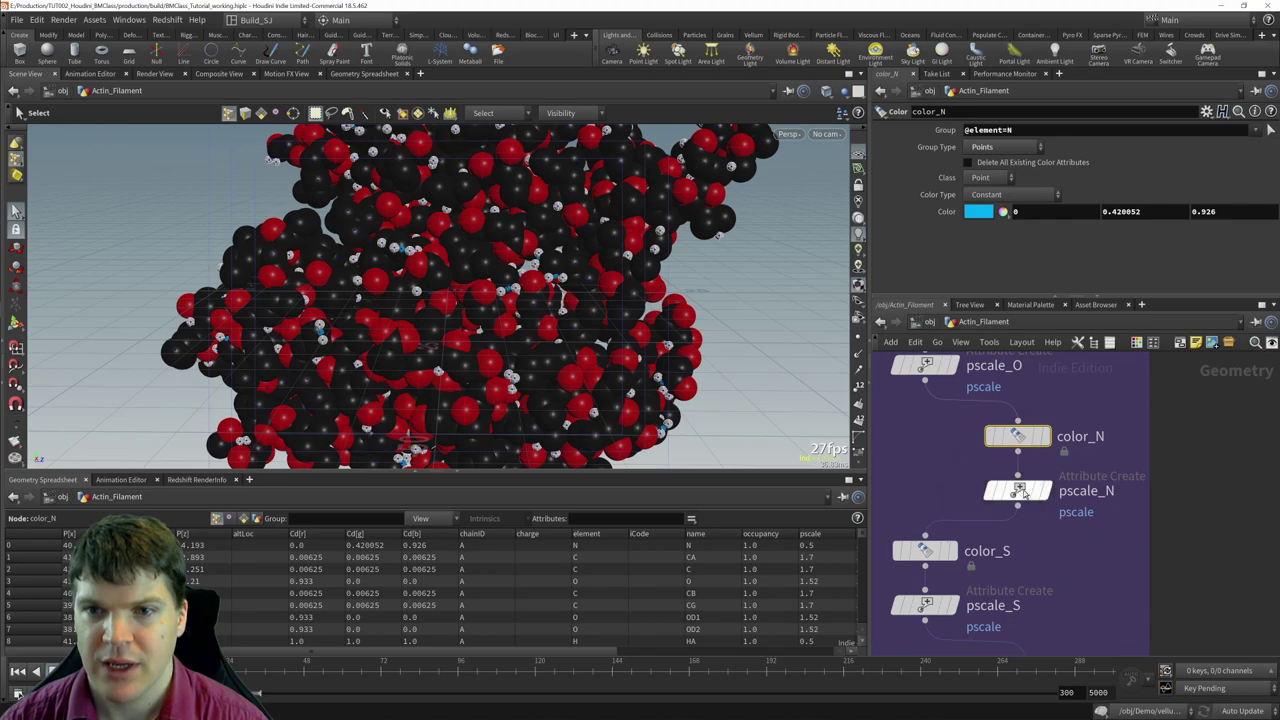
pyautogui.scroll(2, 1038, 142)
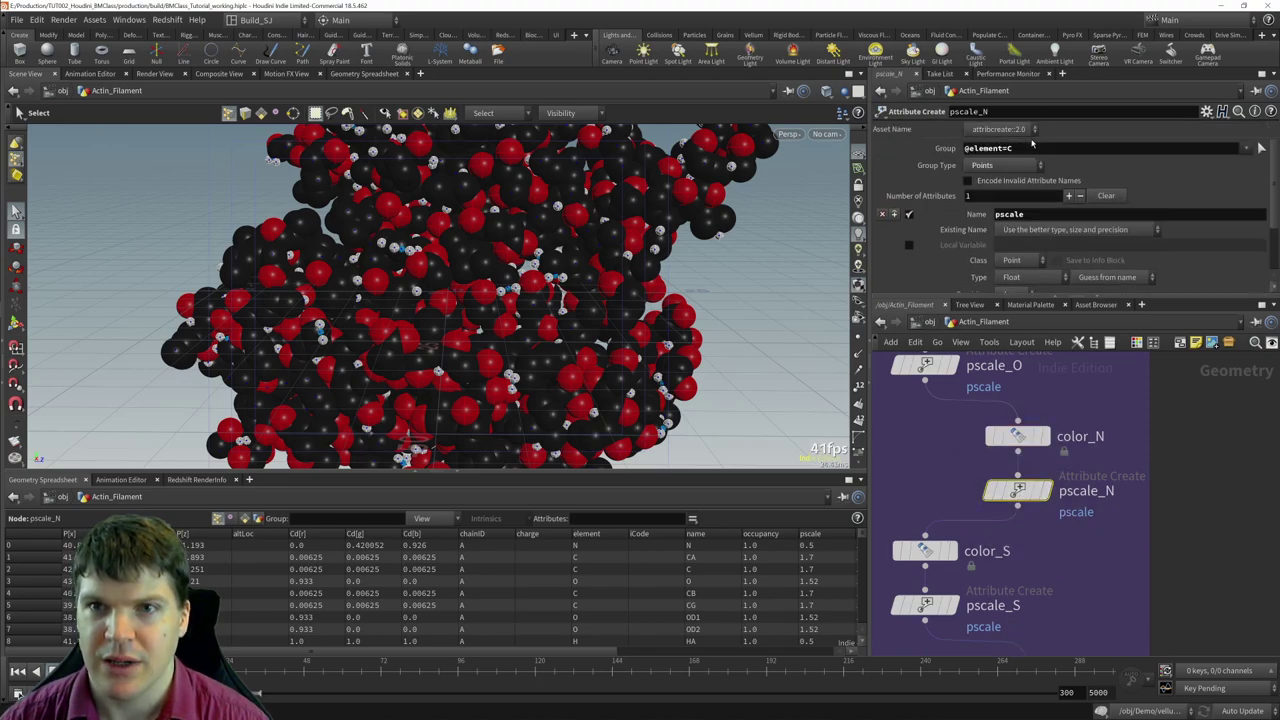
pyautogui.click(1032, 148)
pyautogui.press('Return')
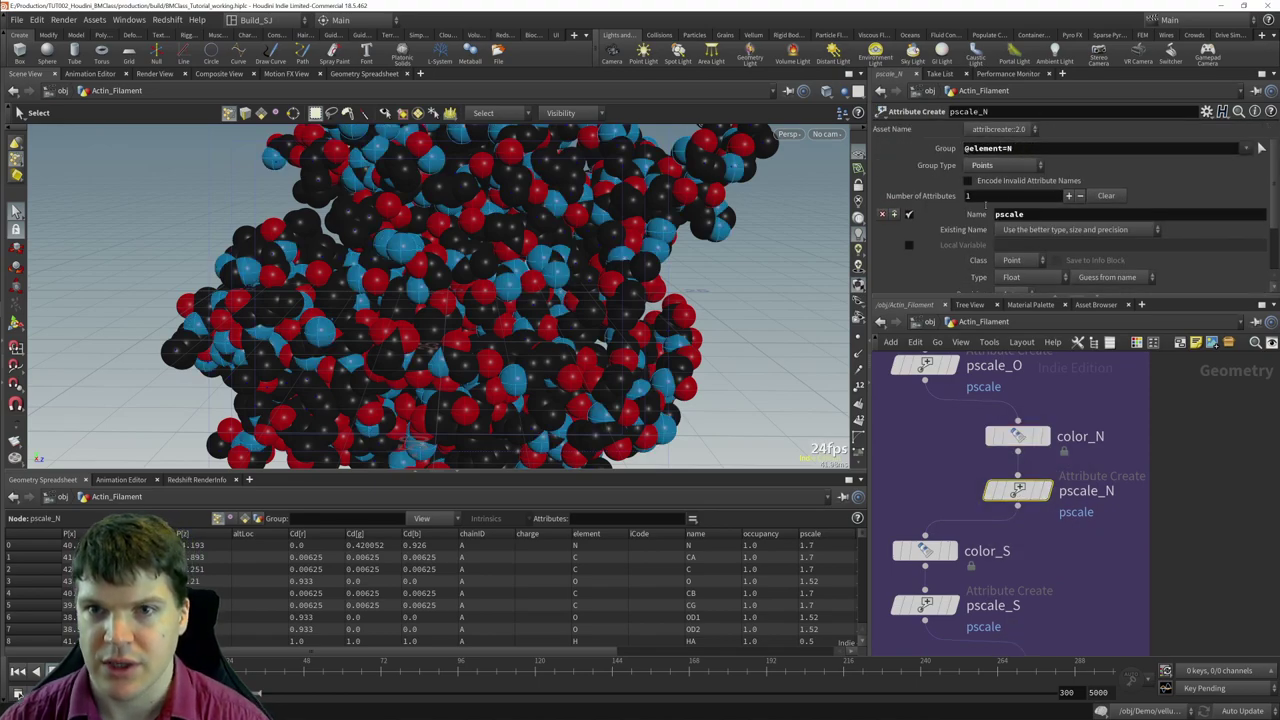
# - Set the pscale attribute's value to 1.55 in pscale_N
pyautogui.scroll(-2, 1032, 148)
pyautogui.click(1028, 283)
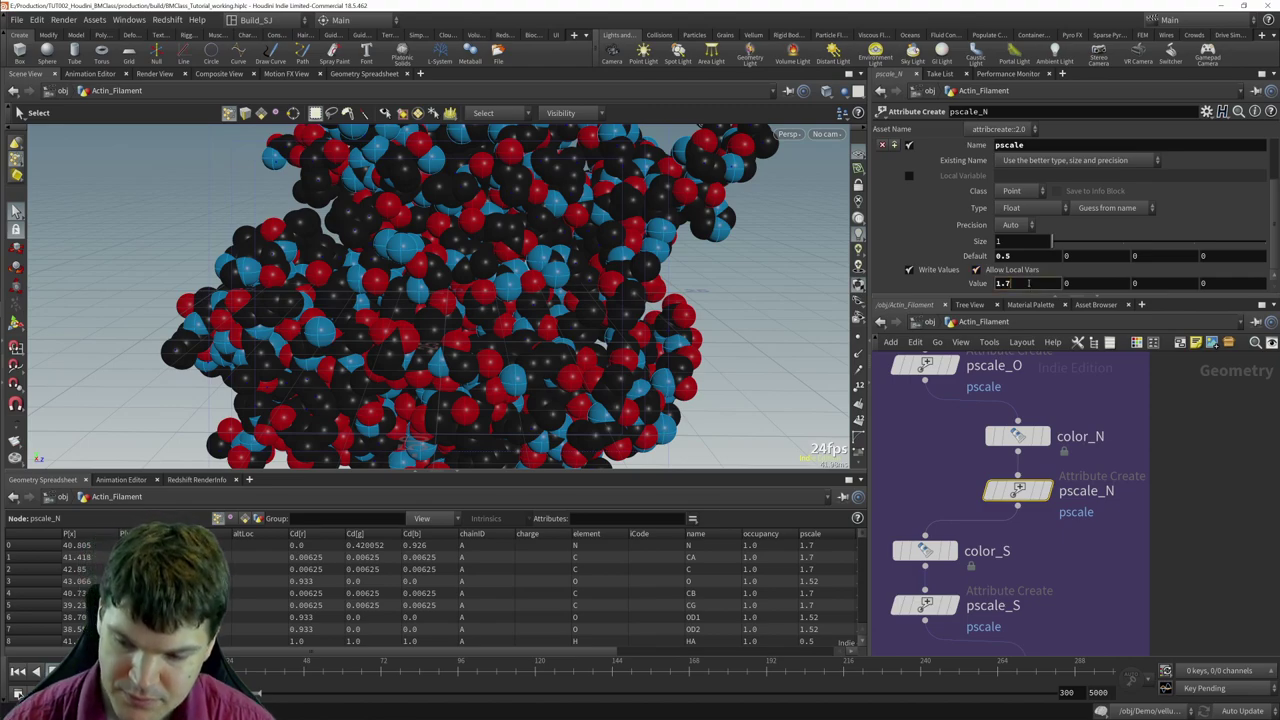
pyautogui.write('1.')
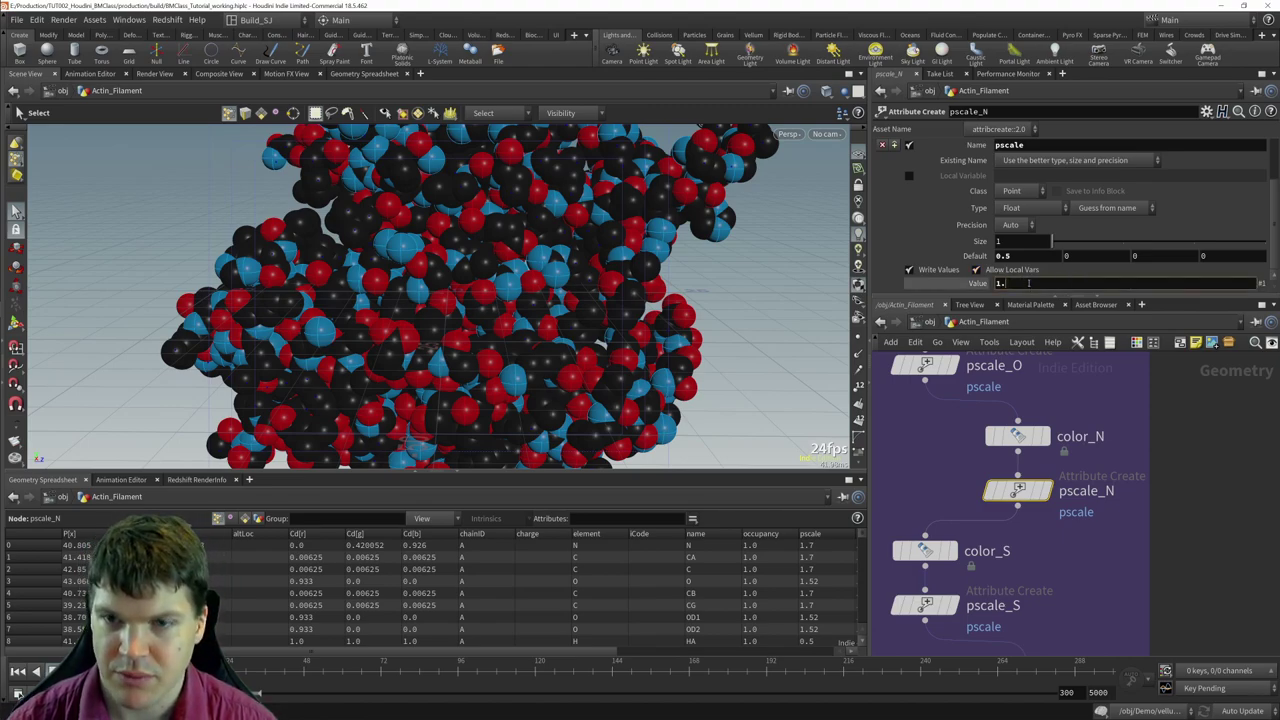
pyautogui.write('55')
pyautogui.press('Return')
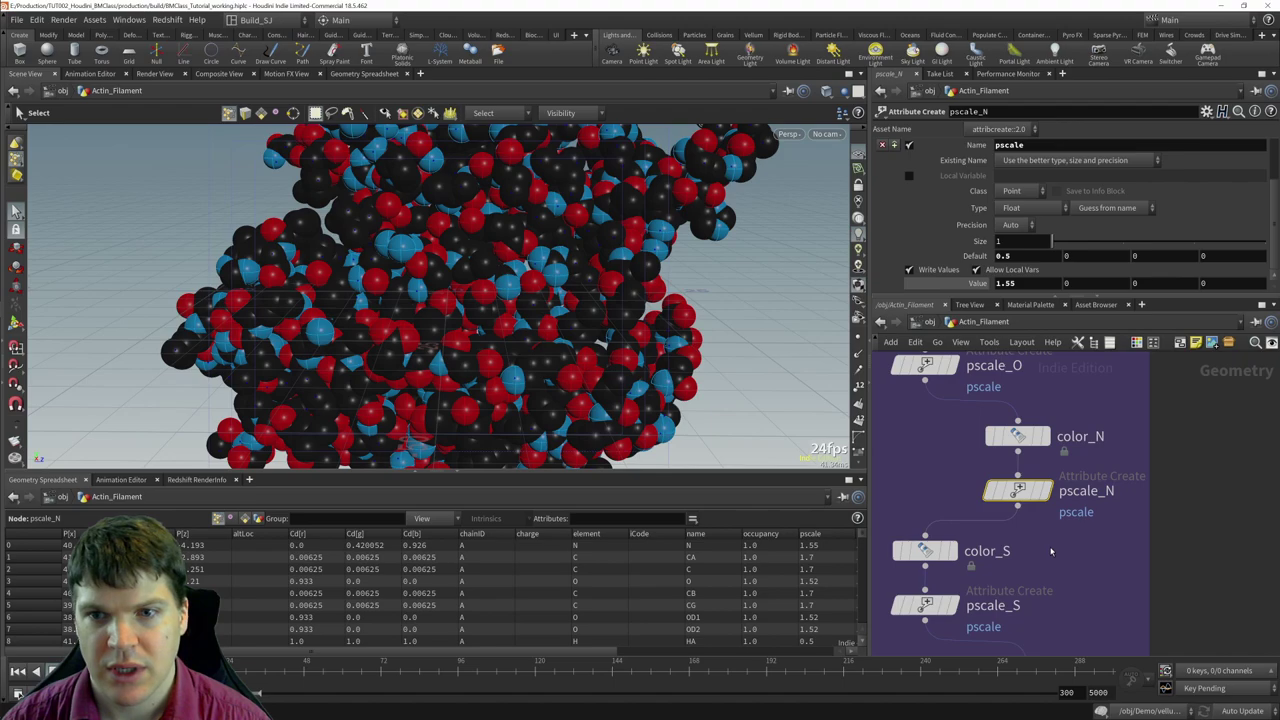
pyautogui.moveTo(1051, 551); pyautogui.dragTo(1095, 513, button='middle')
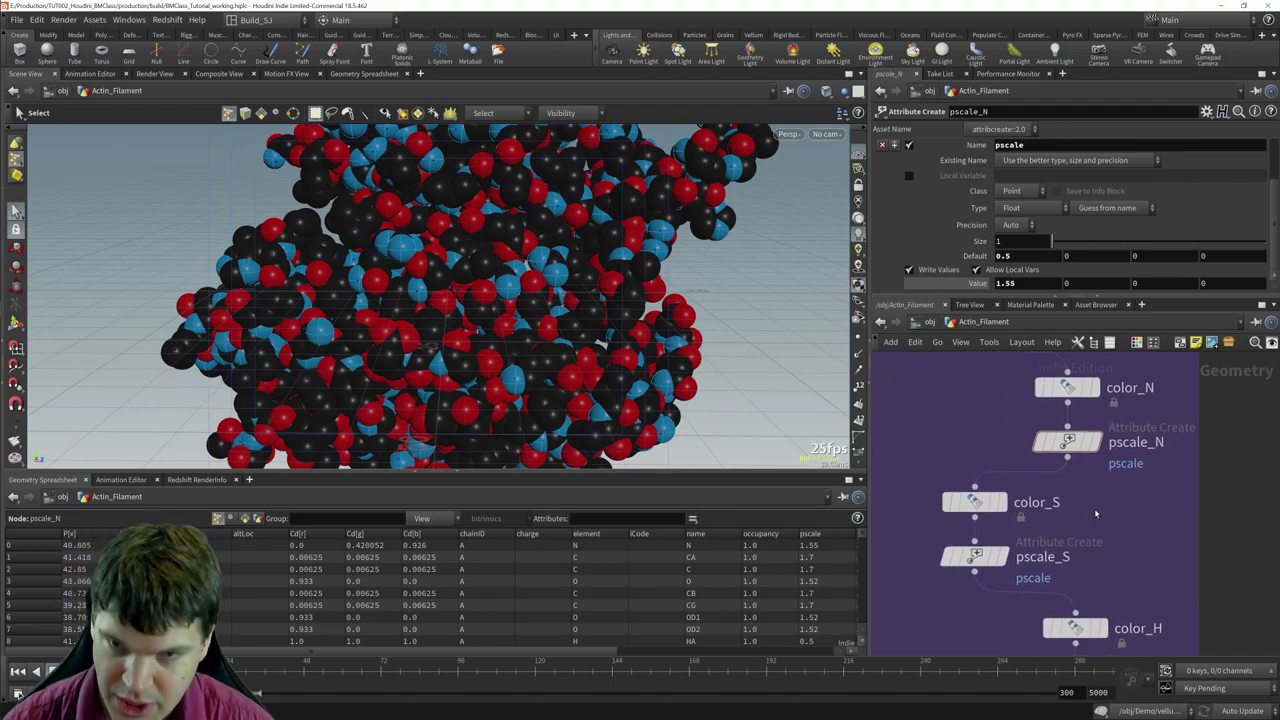
pyautogui.click(975, 502)
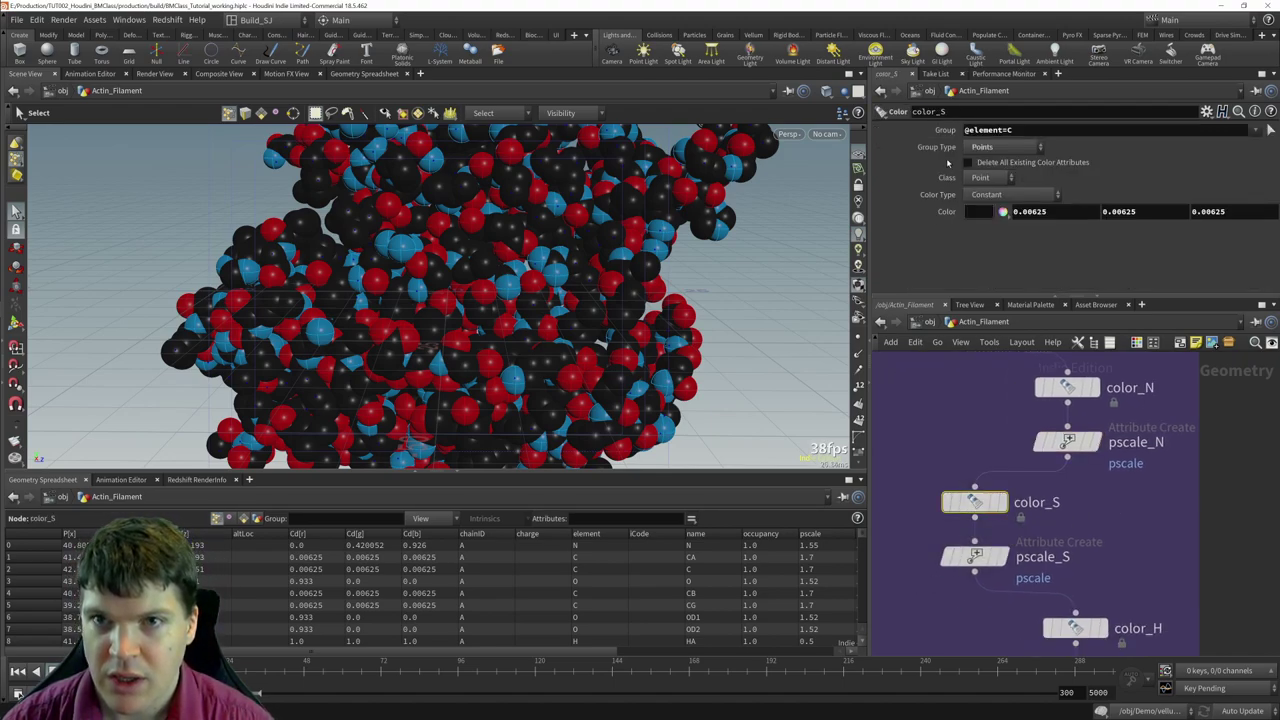
pyautogui.click(1025, 131)
pyautogui.press('Return')
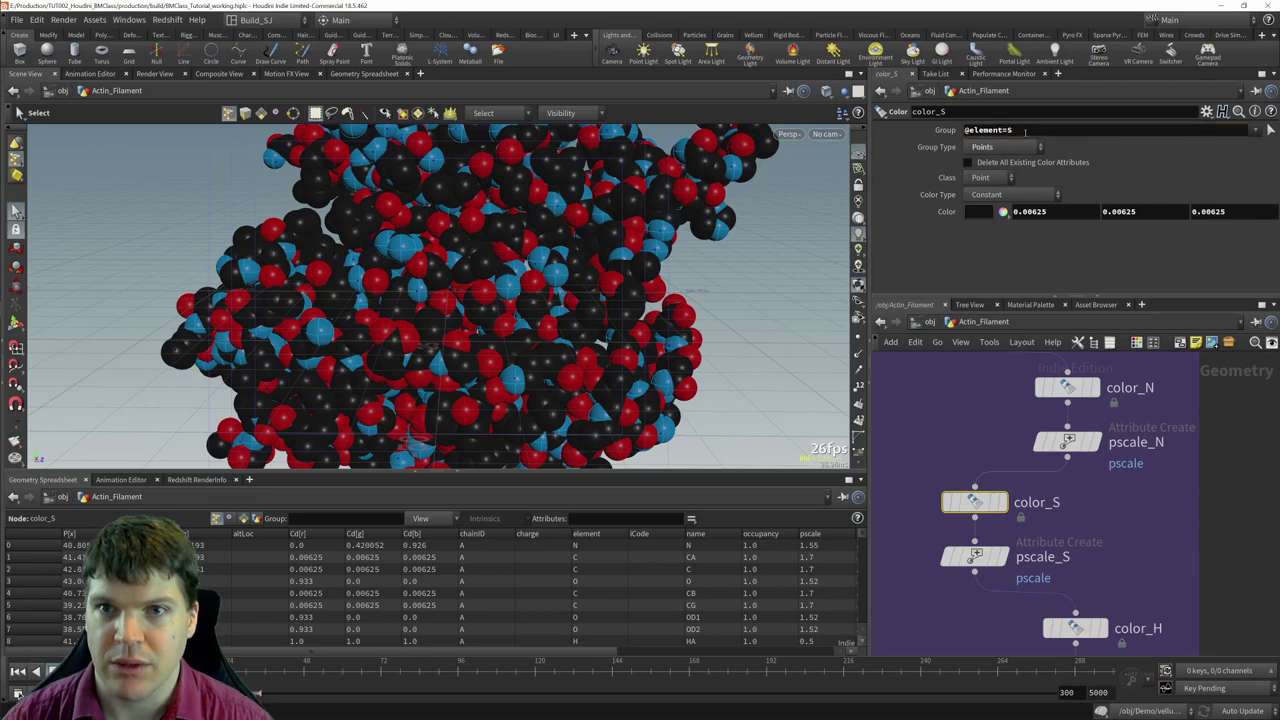
# - Set color_S's colour to a slightly darkened yellow with RGB values 0.898, 0.927, 0
pyautogui.click(985, 212)
pyautogui.click(981, 117)
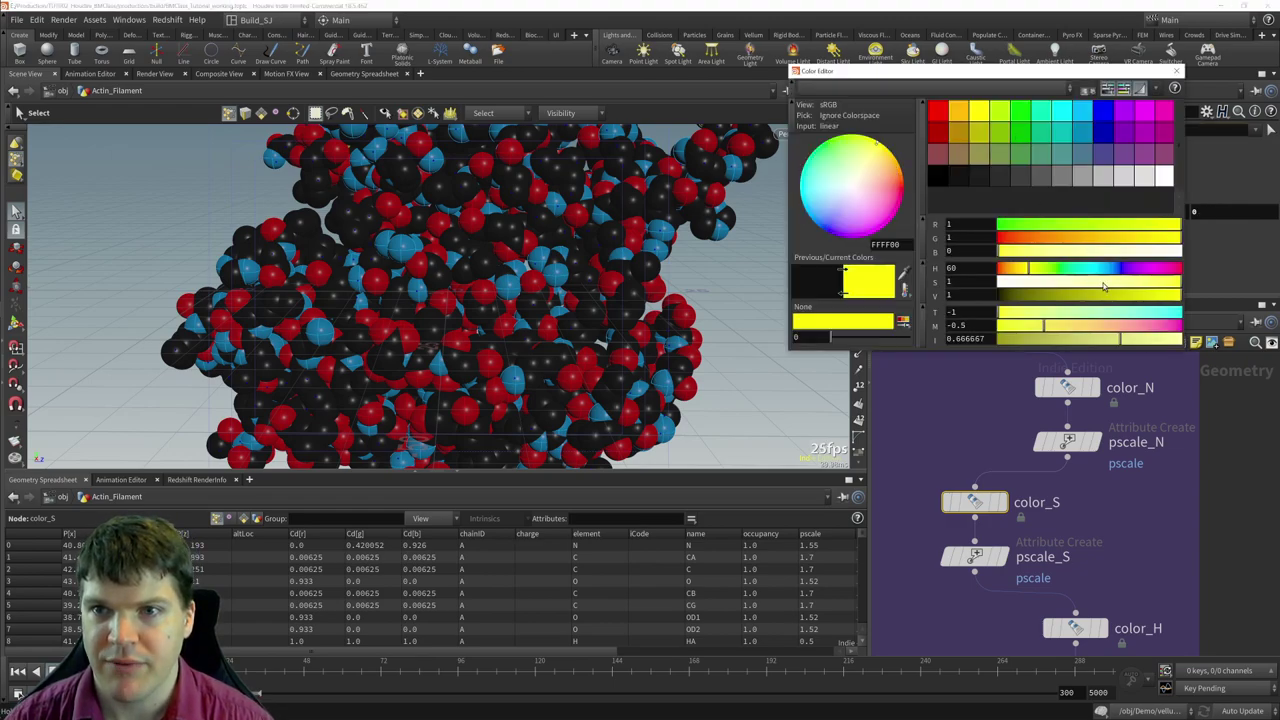
pyautogui.click(1167, 238)
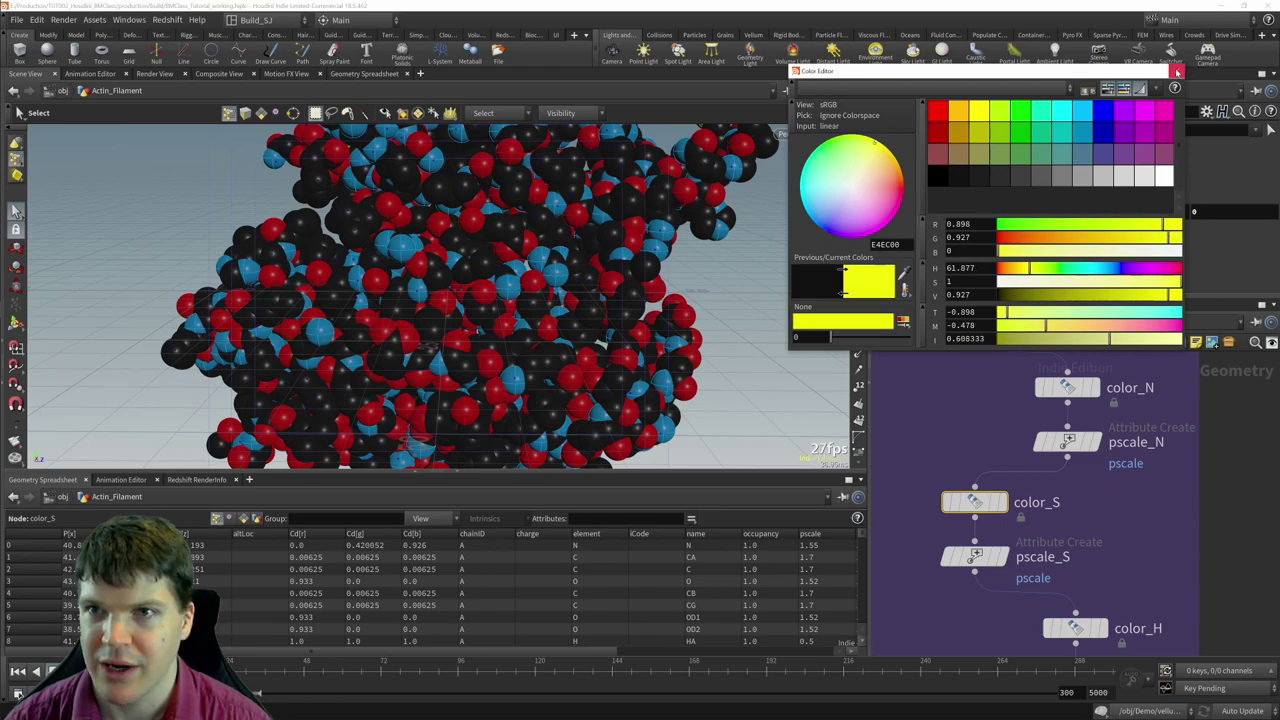
pyautogui.click(1177, 72)
pyautogui.moveTo(974, 559); pyautogui.dragTo(995, 503, button='middle')
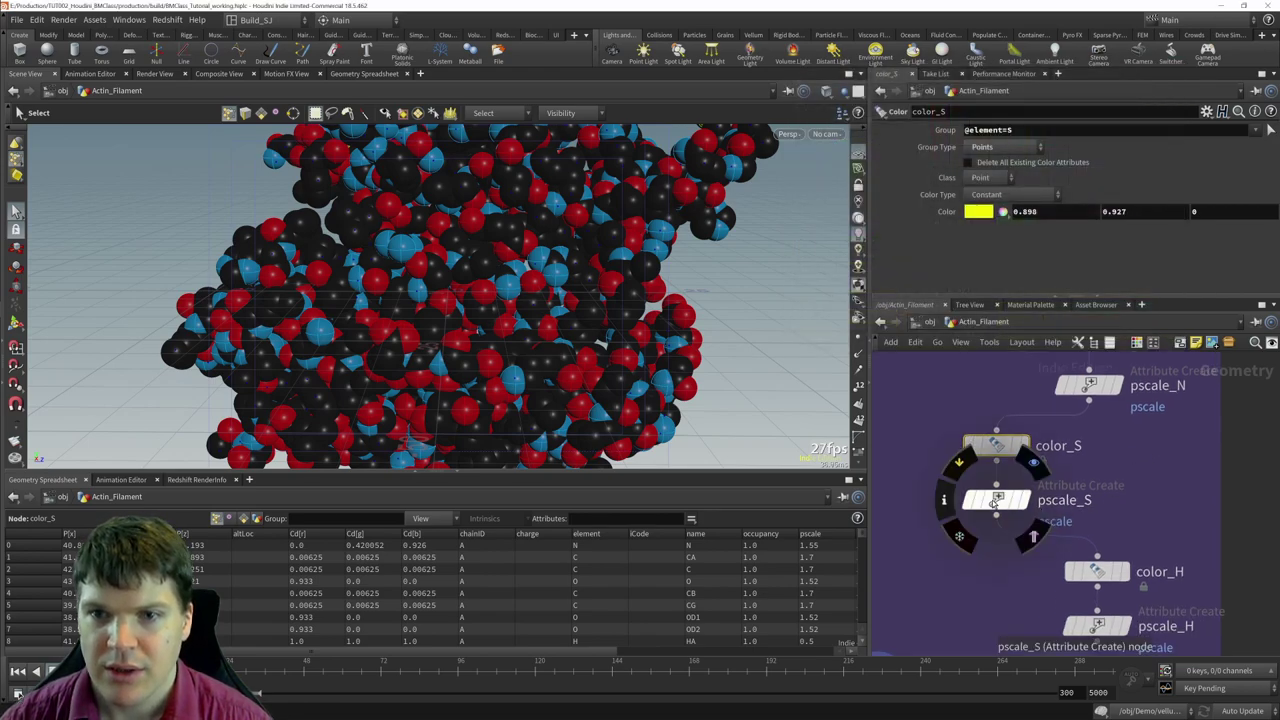
pyautogui.click(995, 501)
pyautogui.scroll(3, 1032, 147)
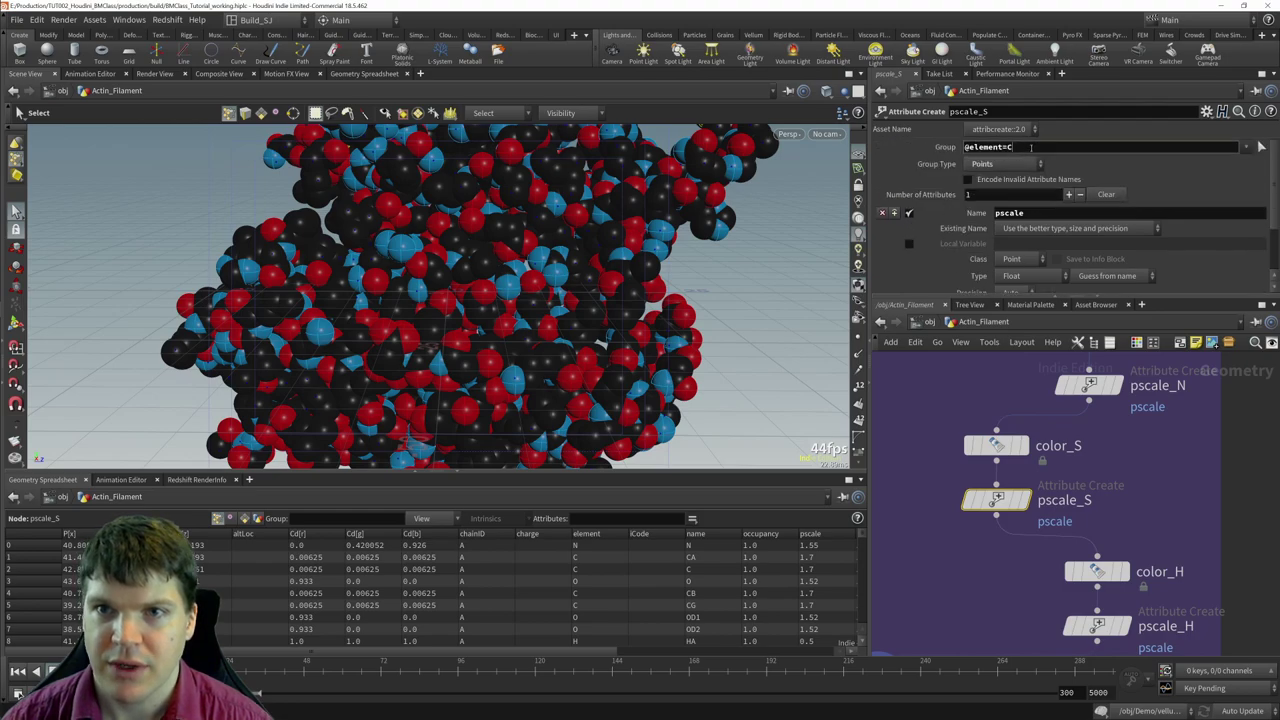
pyautogui.press('Return')
# - Set the pscale attribute's value to 1.8 in pscale_S
pyautogui.scroll(-2, 1018, 283)
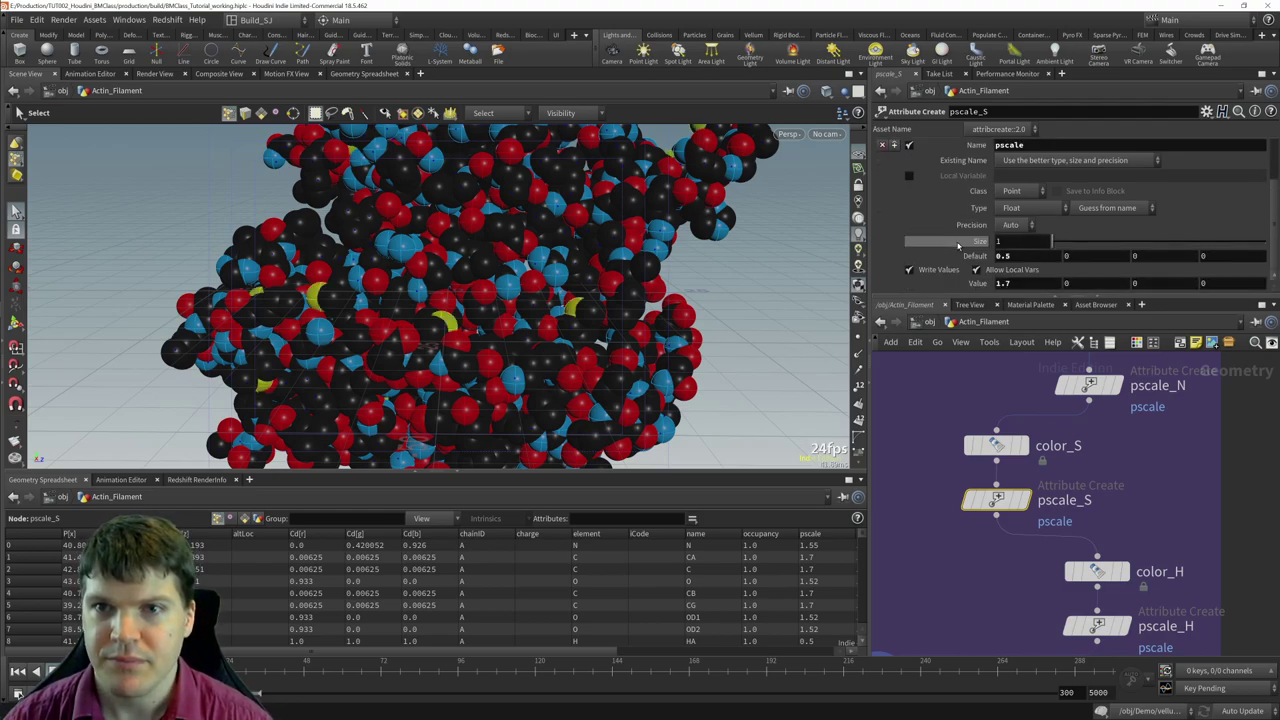
pyautogui.click(1018, 283)
pyautogui.write('1.8')
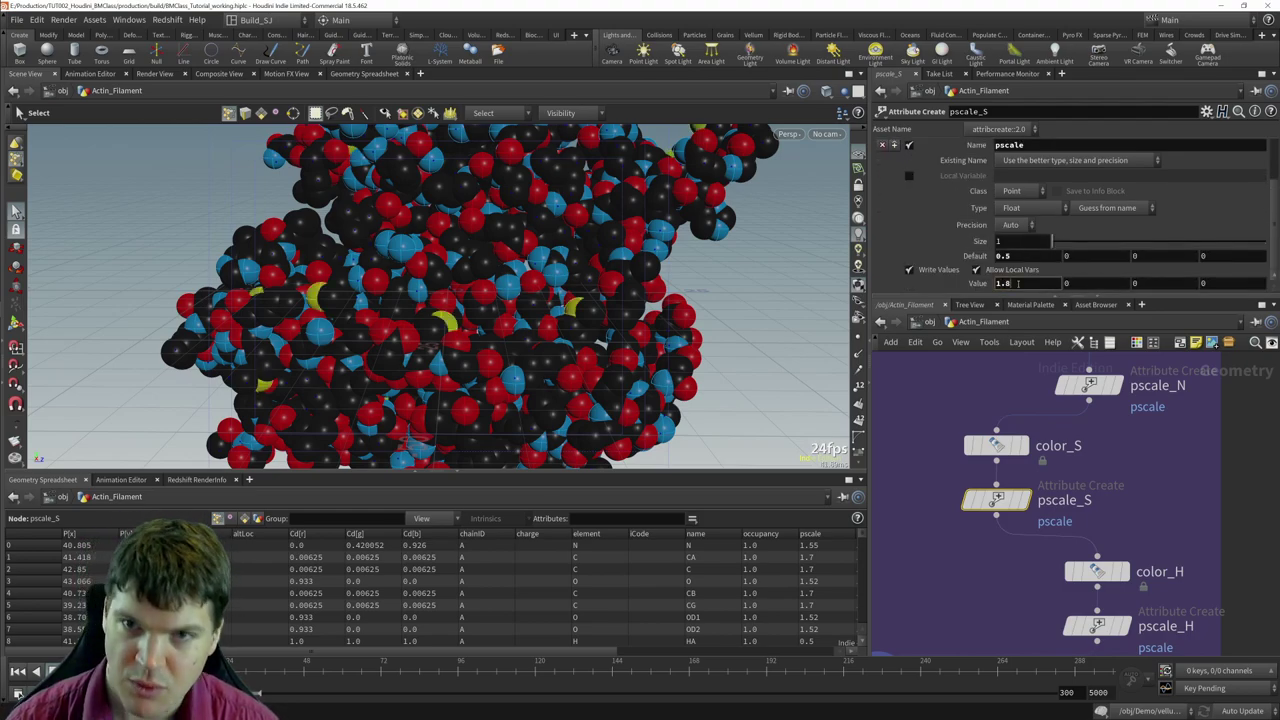
pyautogui.press('Return')
pyautogui.press('Escape')
pyautogui.moveTo(360, 330); pyautogui.dragTo(567, 318)
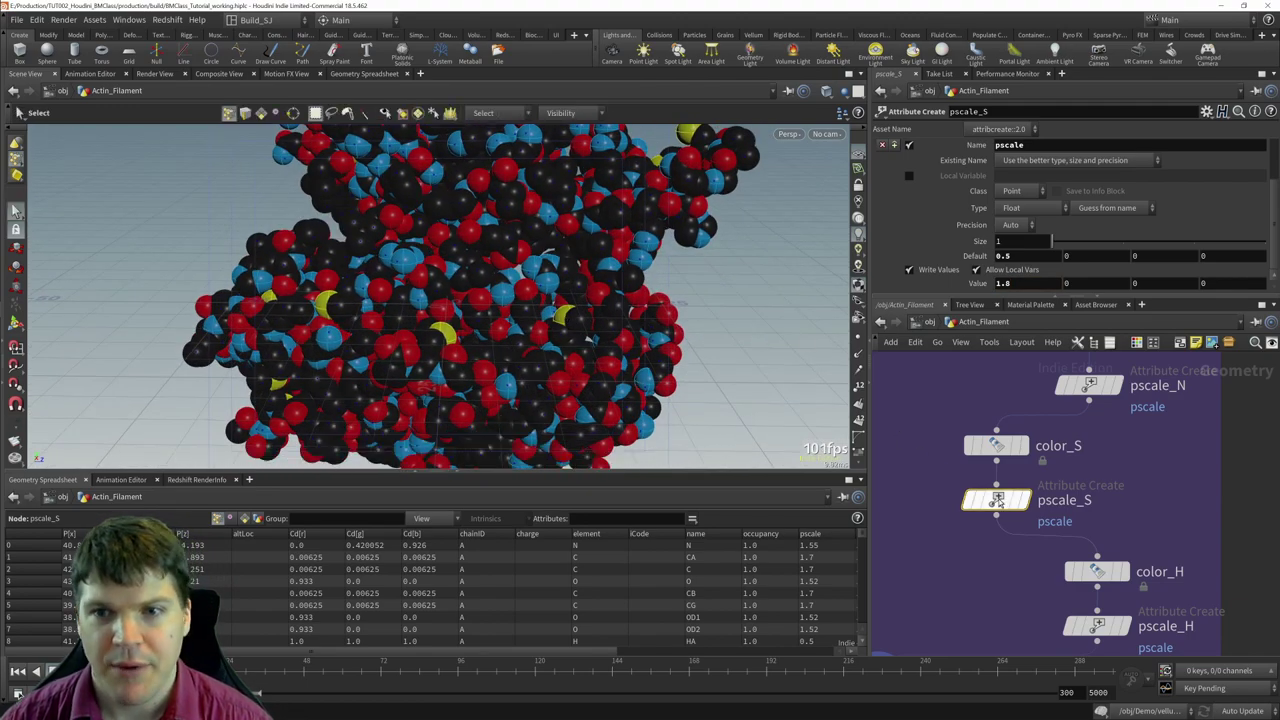
pyautogui.moveTo(1110, 600); pyautogui.dragTo(1075, 545, button='middle')
pyautogui.click(1062, 517)
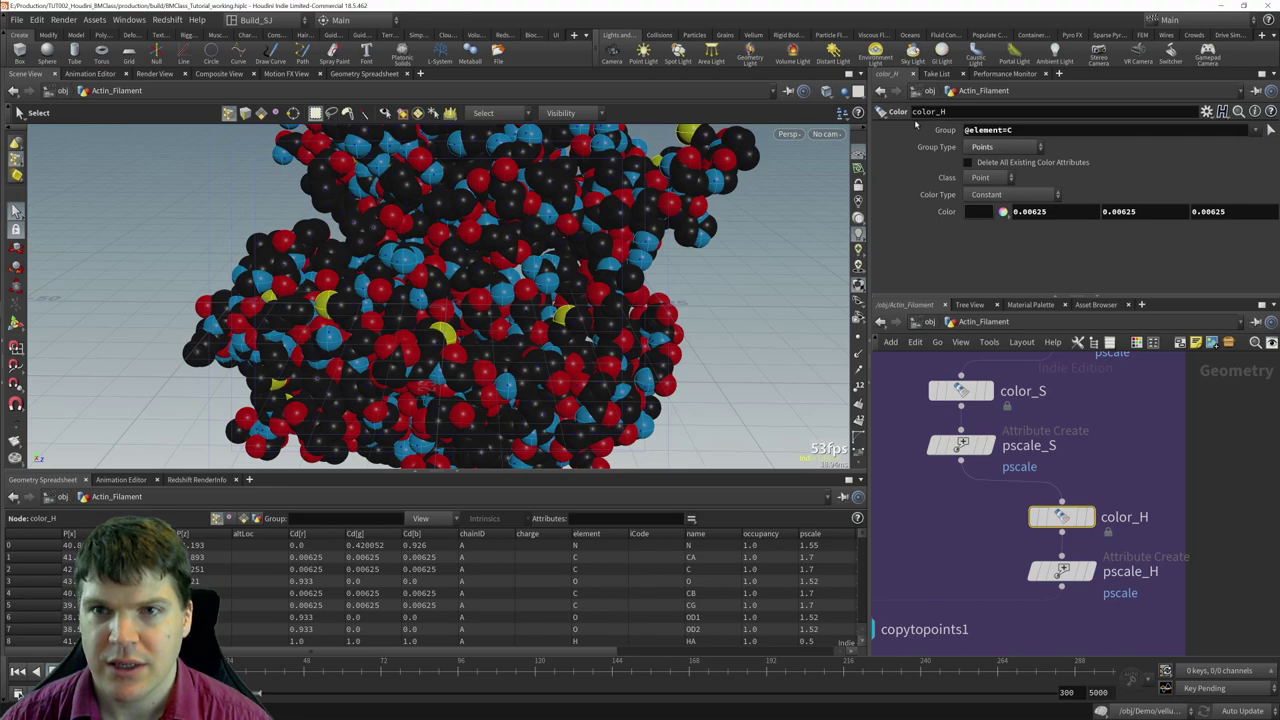
pyautogui.click(1047, 130)
pyautogui.press('BackSpace')
pyautogui.write('H')
pyautogui.press('Return')
# - Set color_H's colour to pure white with RGB values 1, 1, 1
pyautogui.click(977, 213)
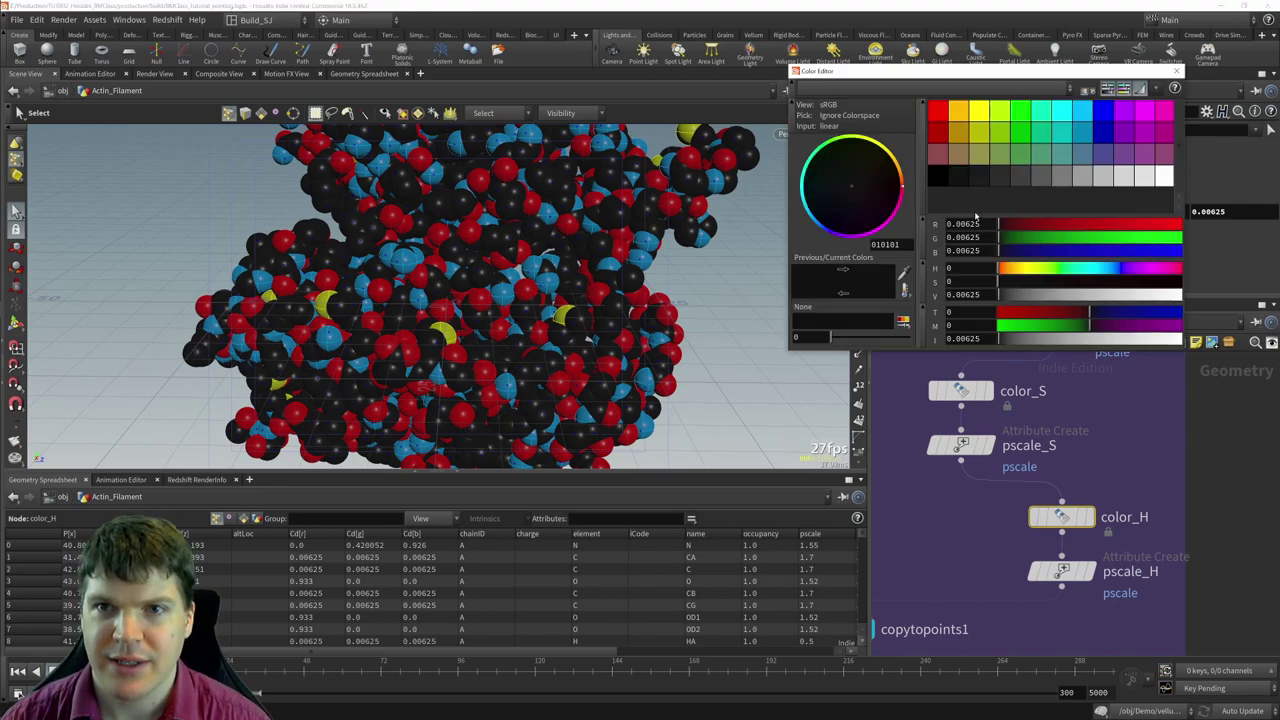
pyautogui.click(1164, 177)
pyautogui.click(1177, 71)
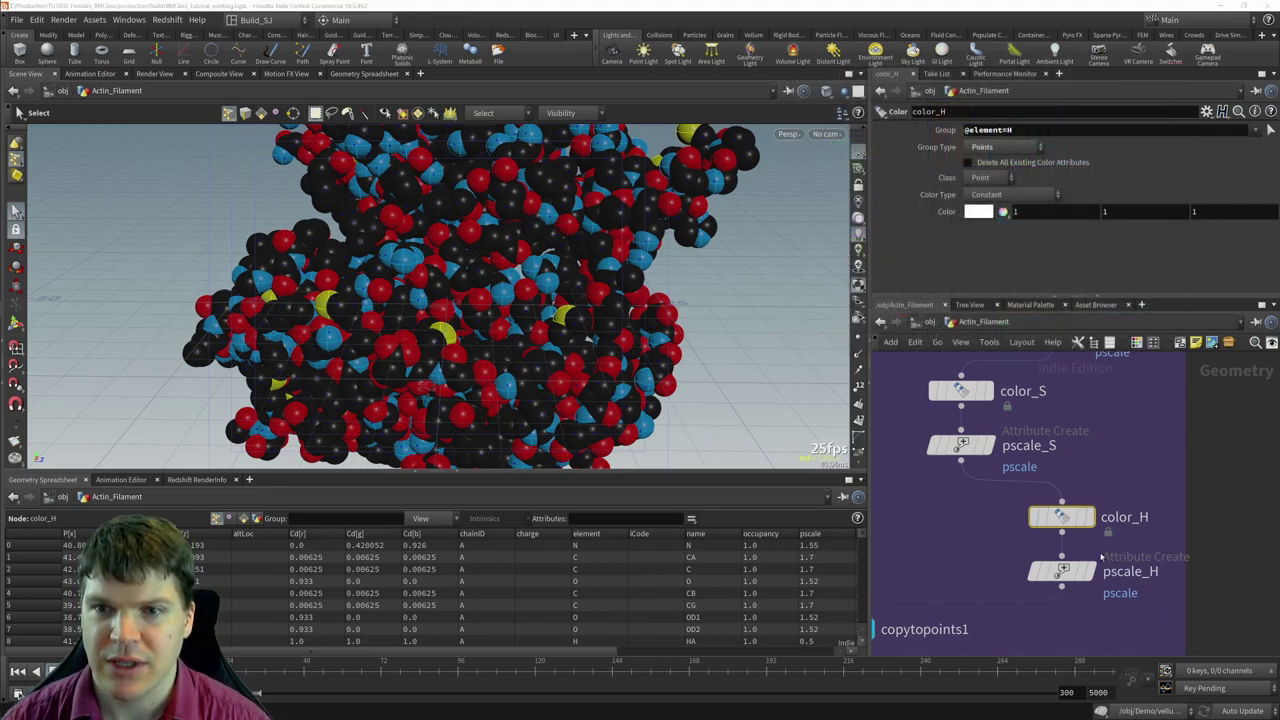
pyautogui.click(1060, 572)
pyautogui.scroll(3, 1063, 147)
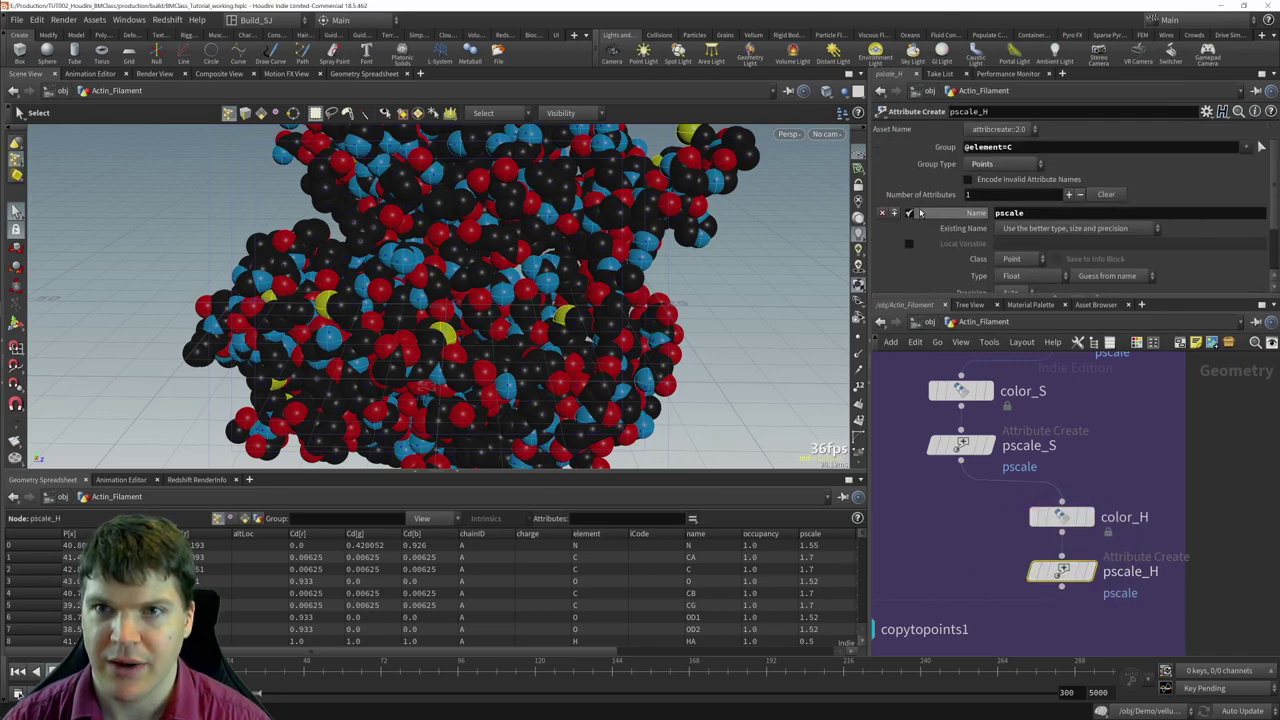
pyautogui.click(1063, 147)
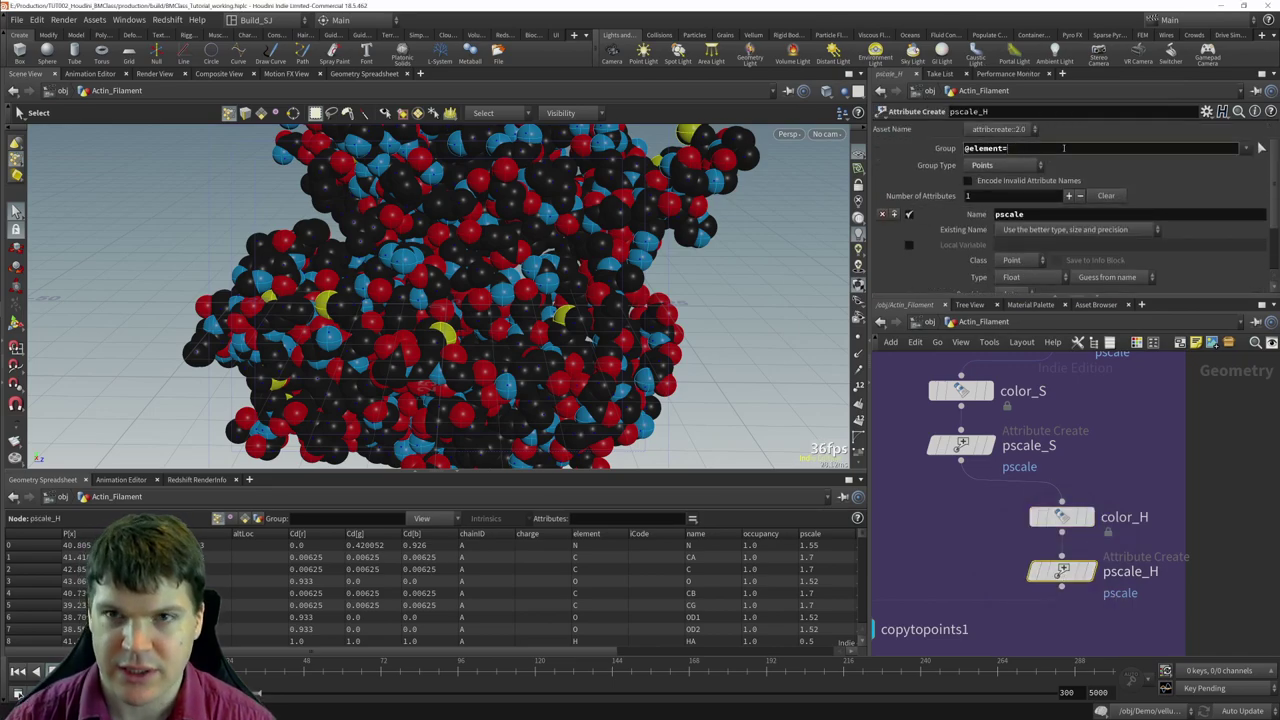
pyautogui.press('BackSpace')
pyautogui.write('H')
pyautogui.press('Return')
# - Set the pscale attribute's value to 1.2 in pscale_H
pyautogui.scroll(-3, 1015, 270)
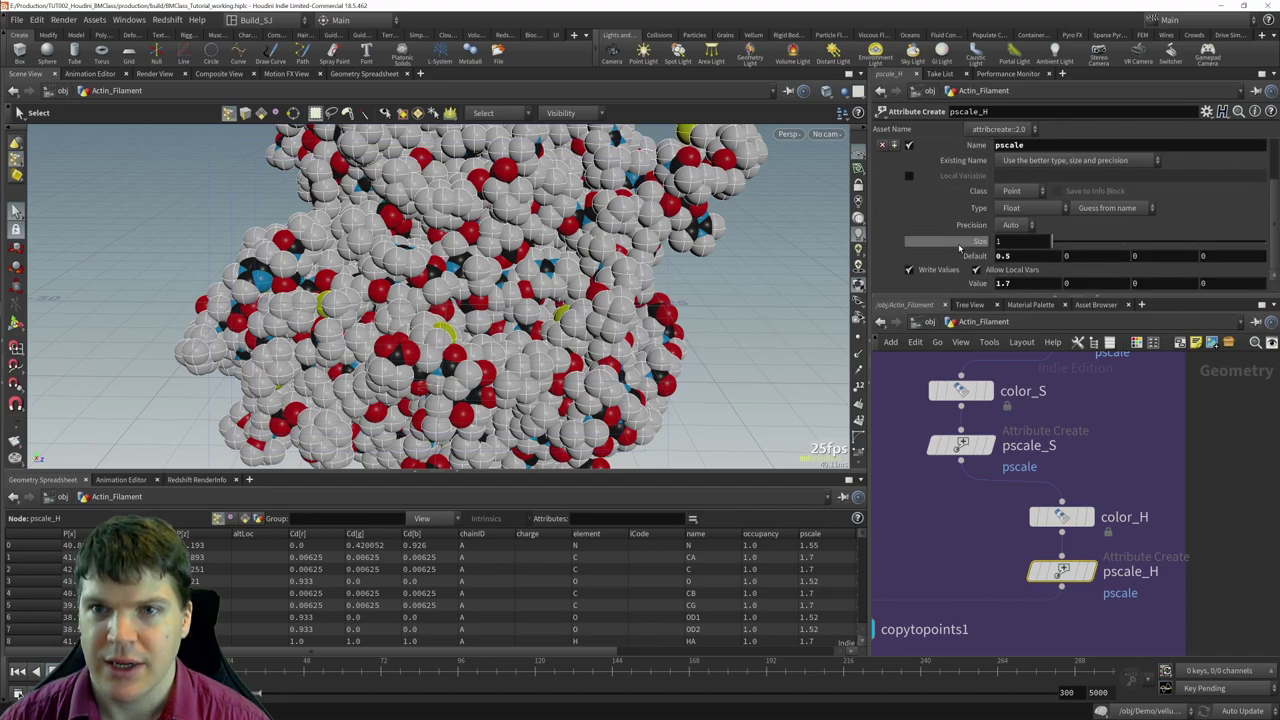
pyautogui.click(1015, 283)
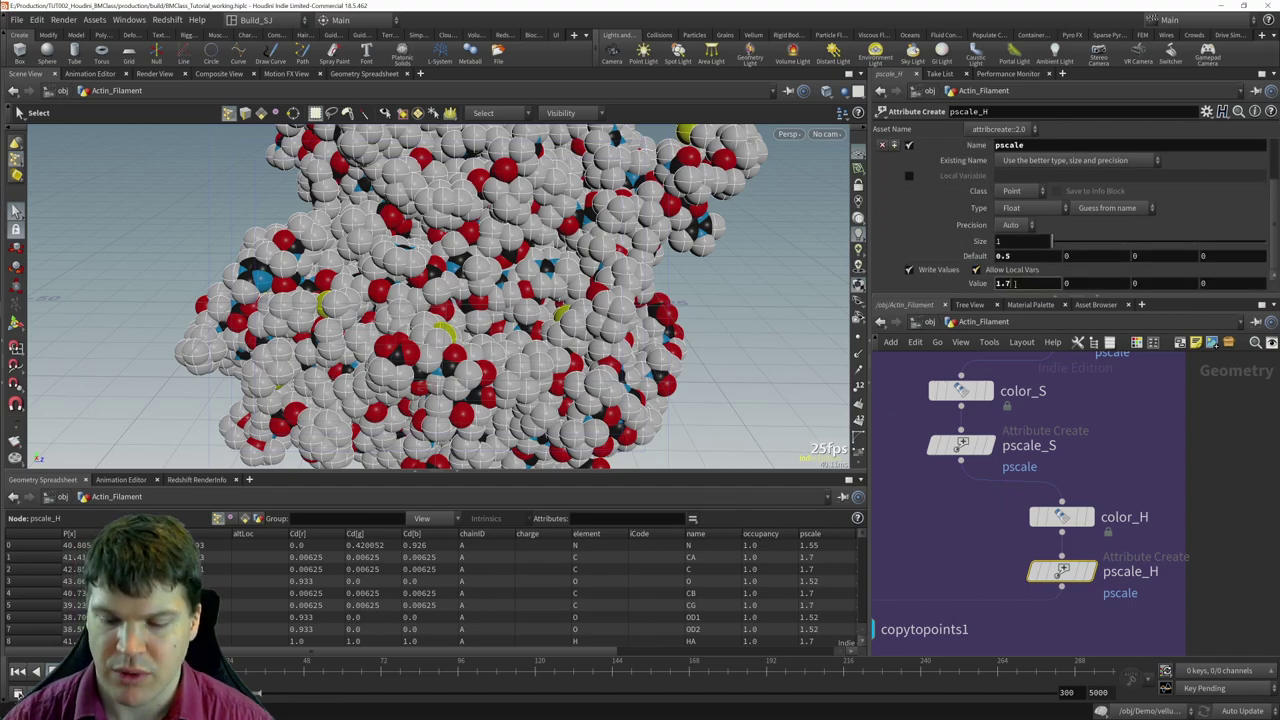
pyautogui.write('1.2')
pyautogui.press('Return')
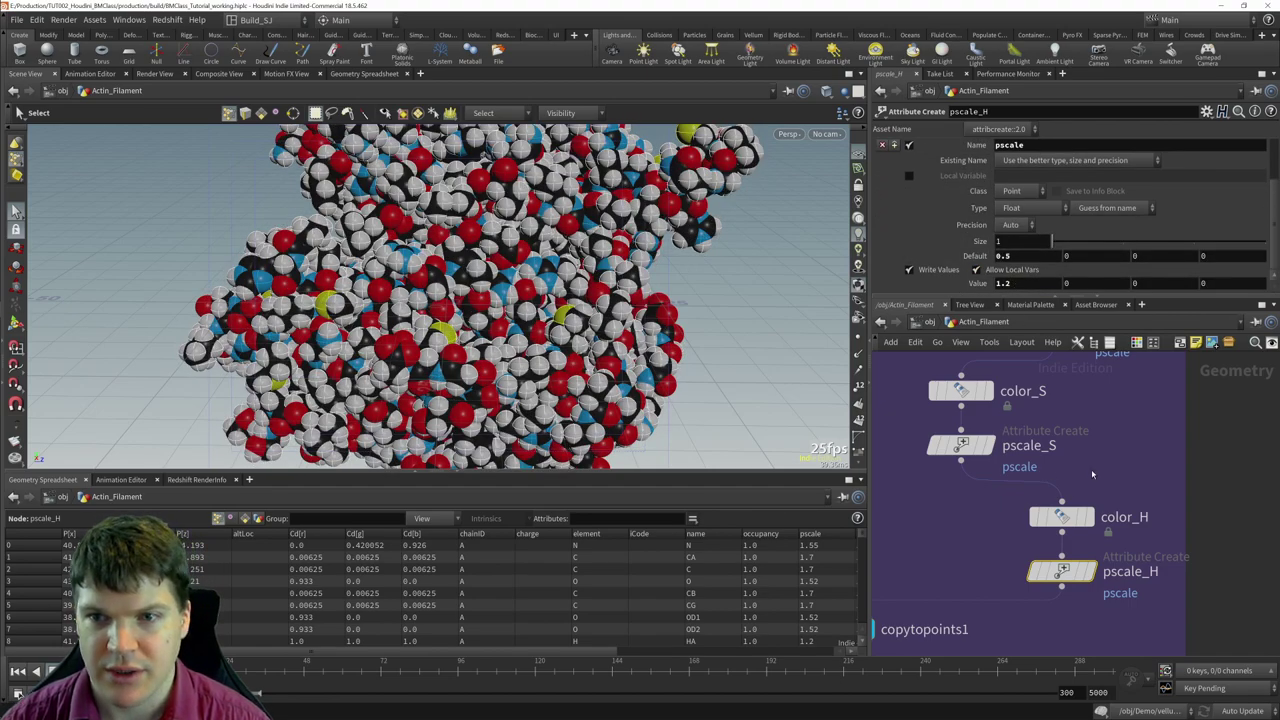
# - Review the color_H and pscale_H nodes and examine the coloured atom model from another angle
pyautogui.click(1060, 516)
pyautogui.click(1069, 572)
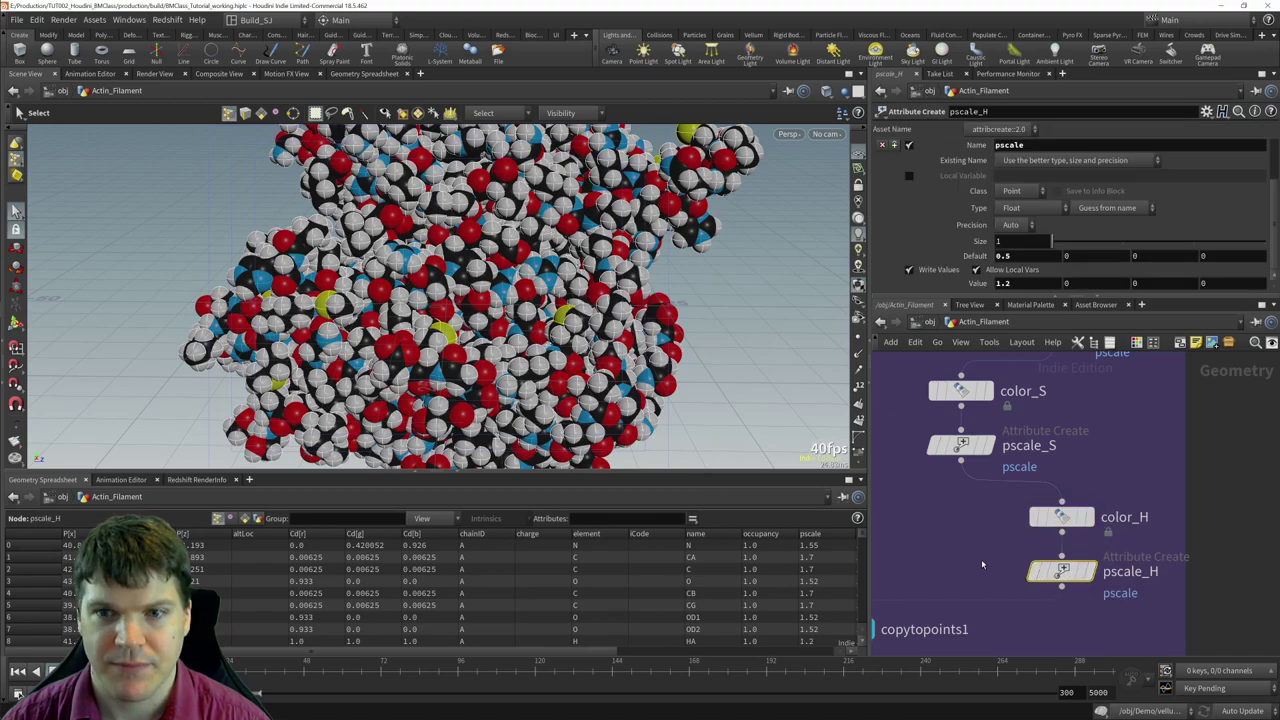
pyautogui.press('Escape')
pyautogui.moveTo(450, 300); pyautogui.dragTo(548, 344)
pyautogui.press('s')
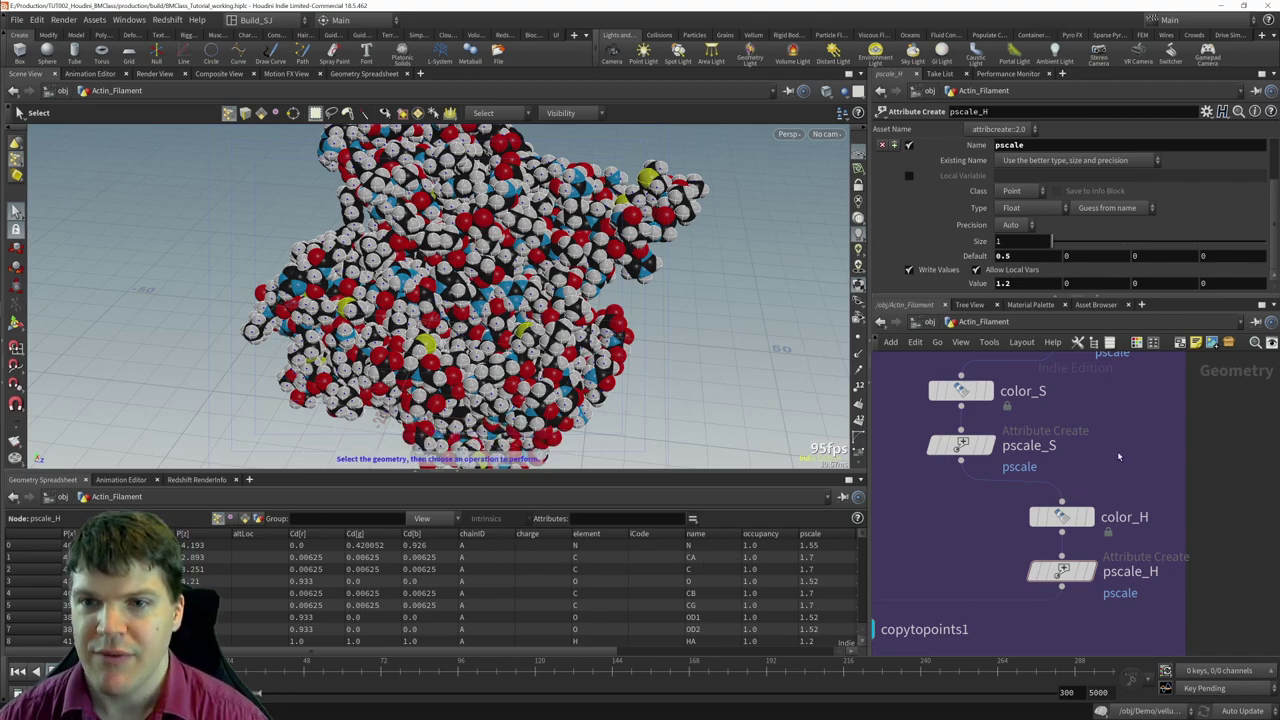
# - Review the Atoms node chain down to copytopoints1 and examine the coloured atom model from other angles
pyautogui.scroll(-10, 1119, 432)
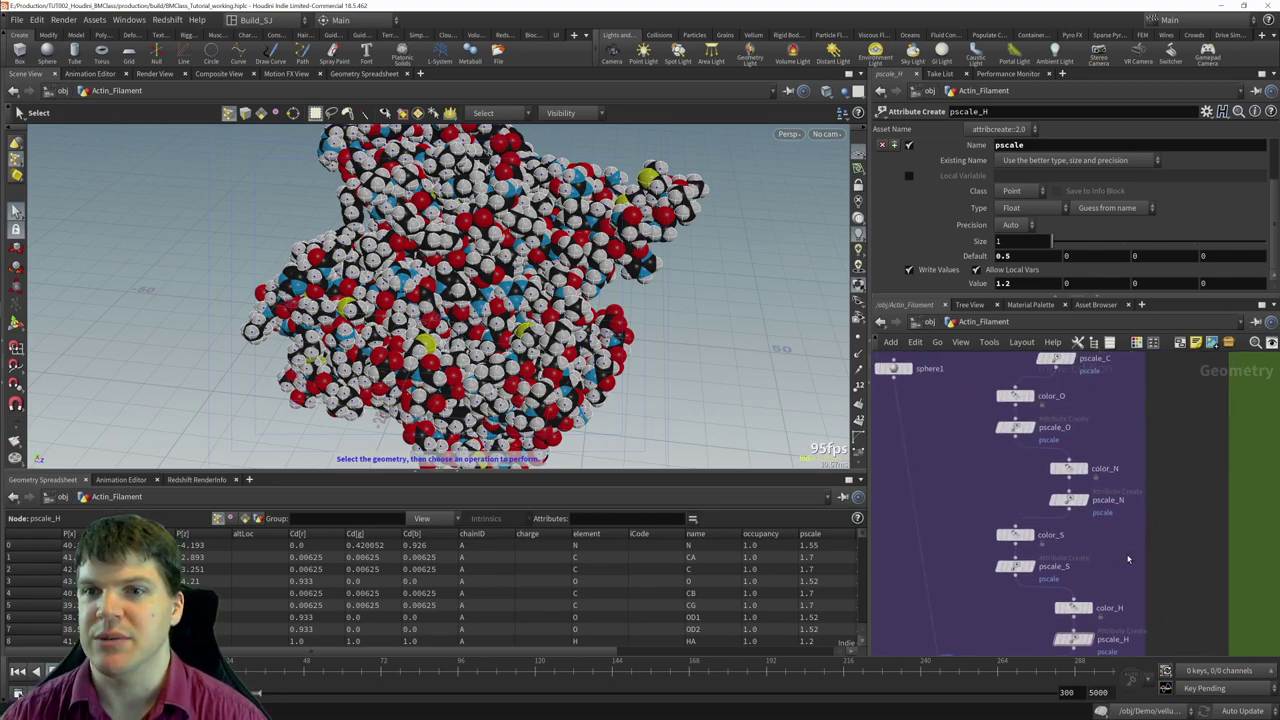
pyautogui.scroll(-1, 1128, 567)
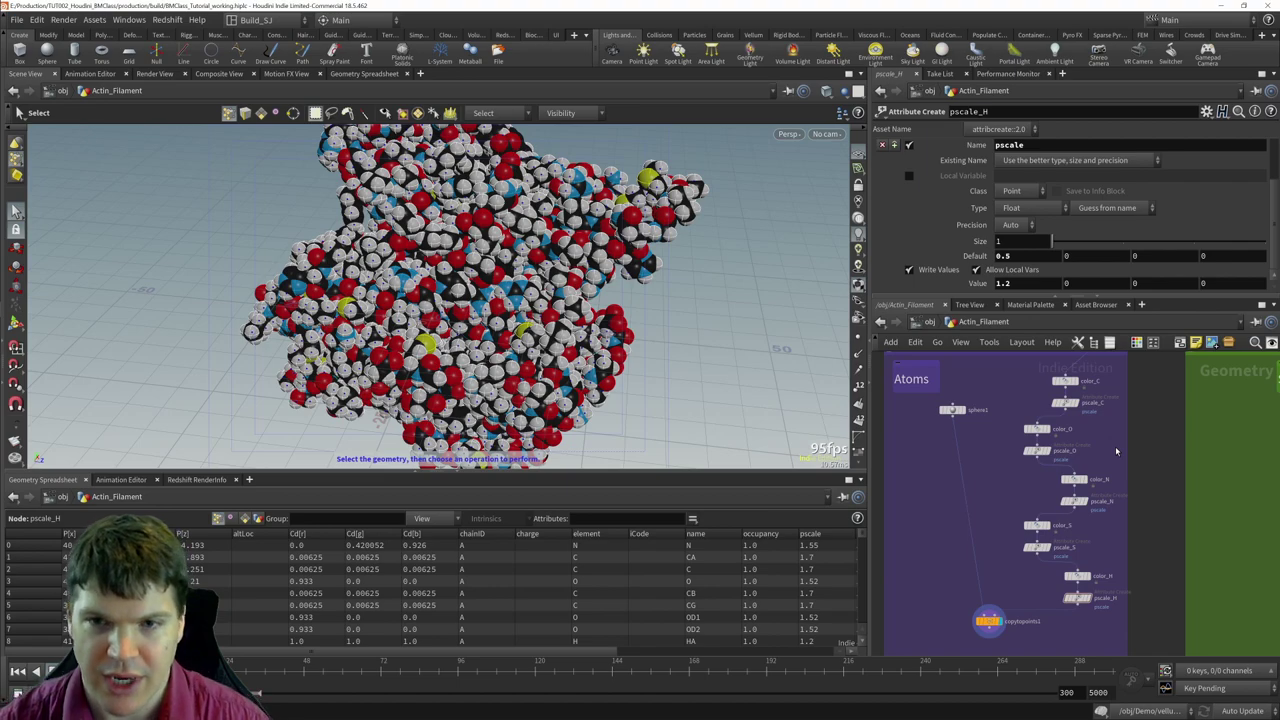
pyautogui.scroll(5, 1112, 470)
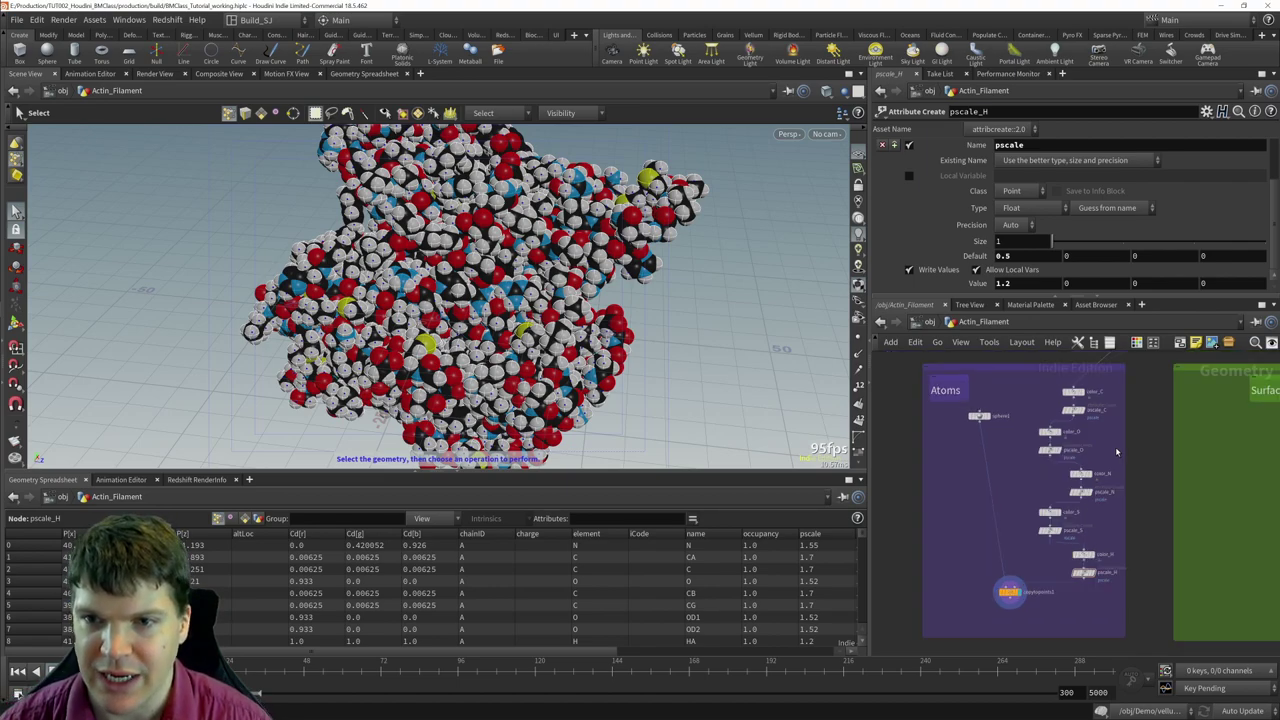
pyautogui.moveTo(1107, 496); pyautogui.dragTo(1157, 444, button='middle')
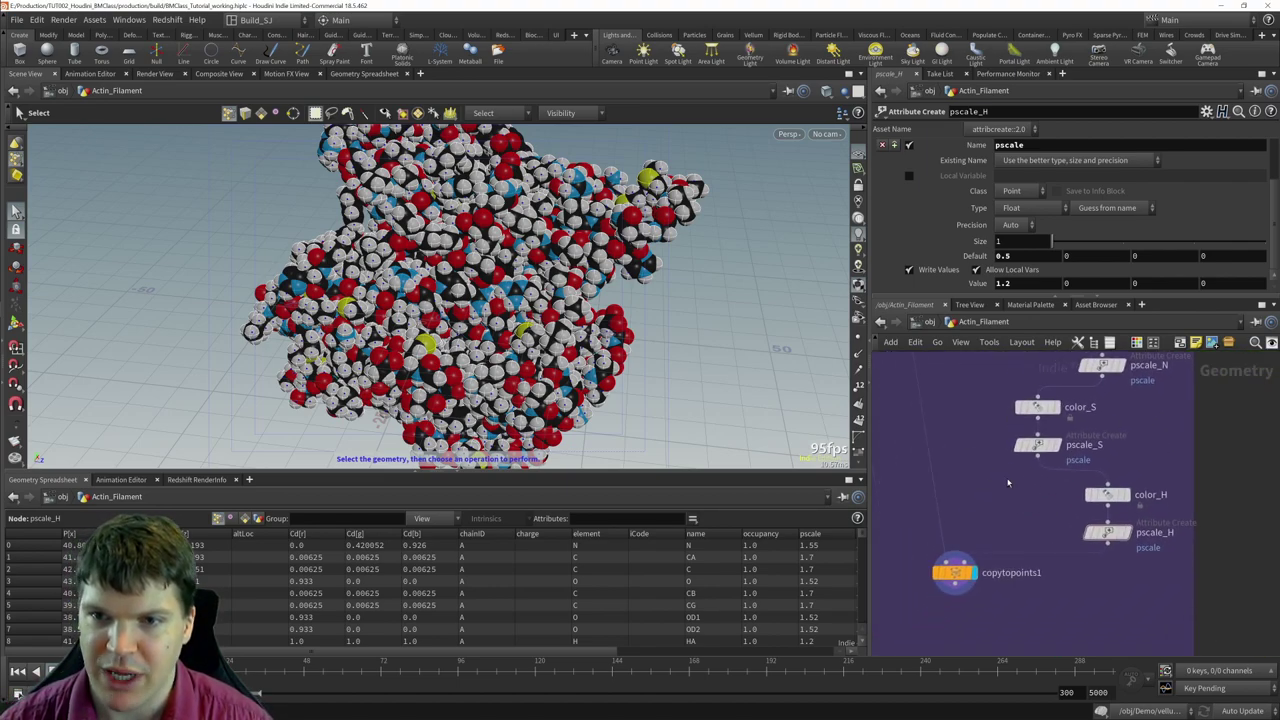
pyautogui.click(955, 575)
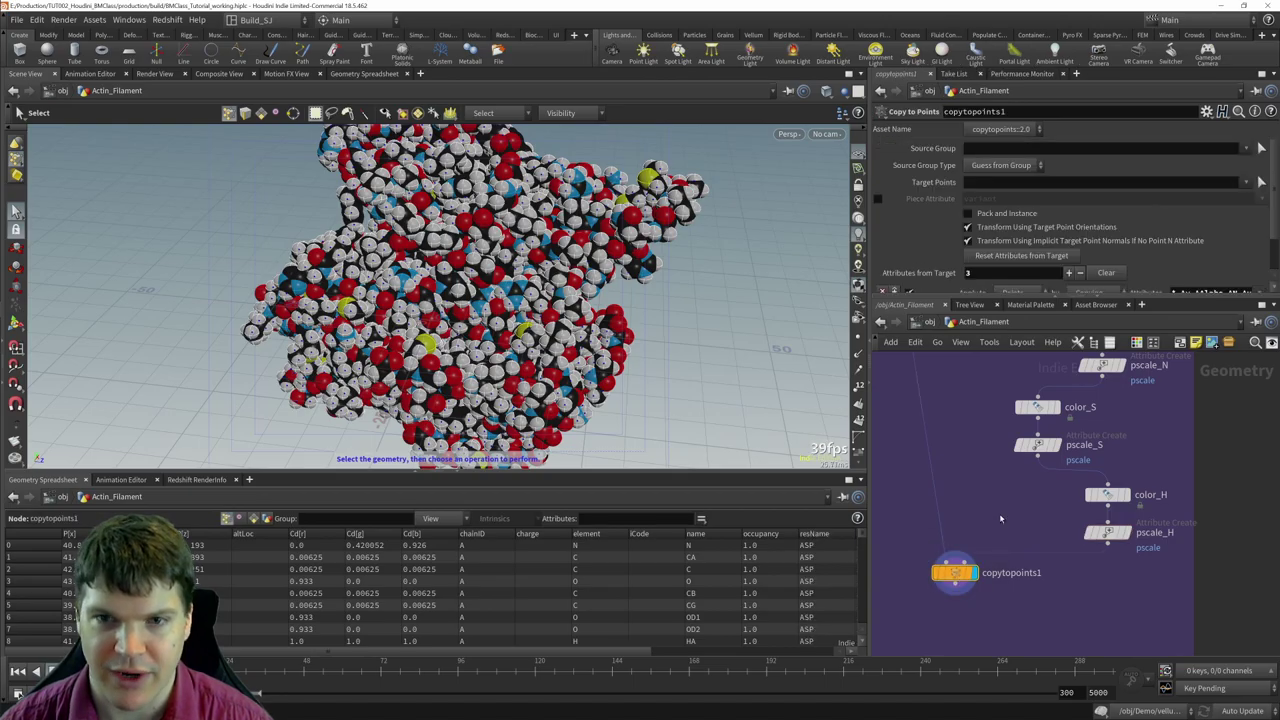
pyautogui.moveTo(999, 518); pyautogui.dragTo(997, 529, button='middle')
pyautogui.press('space')
pyautogui.moveTo(600, 300); pyautogui.dragTo(340, 254)
pyautogui.scroll(-5, 551, 290)
pyautogui.scroll(4, 494, 281)
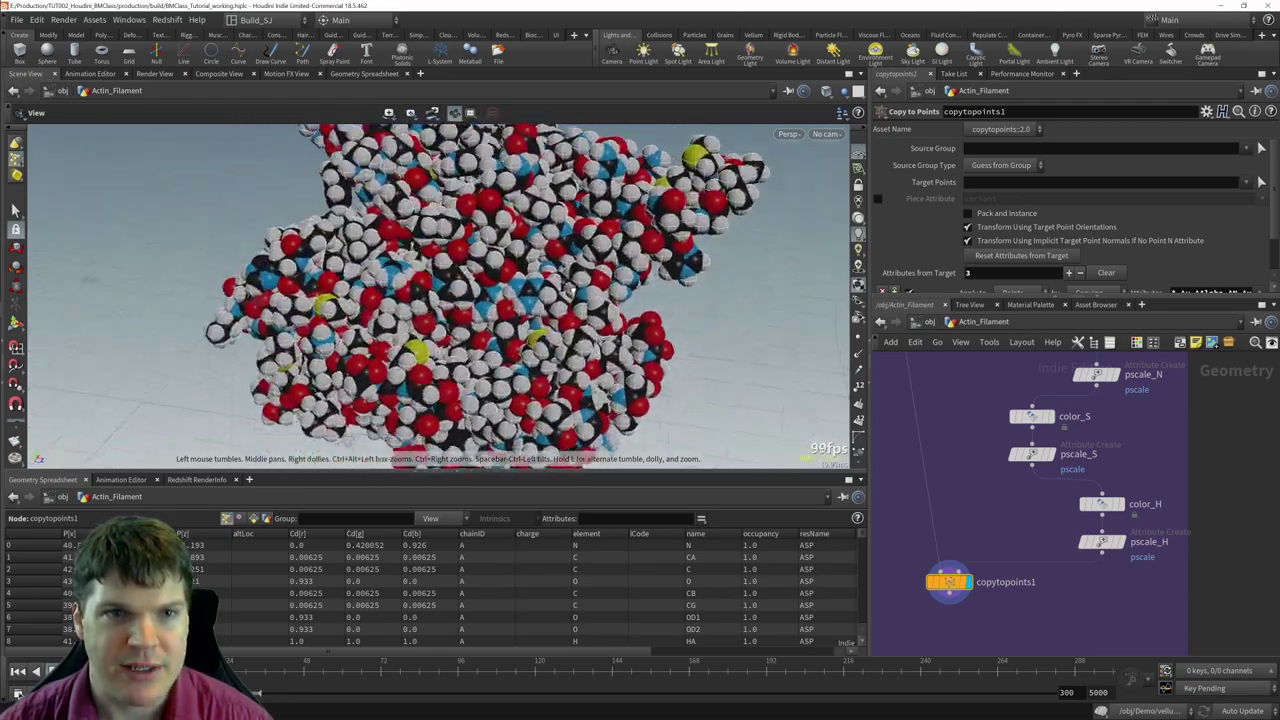
pyautogui.press('s')
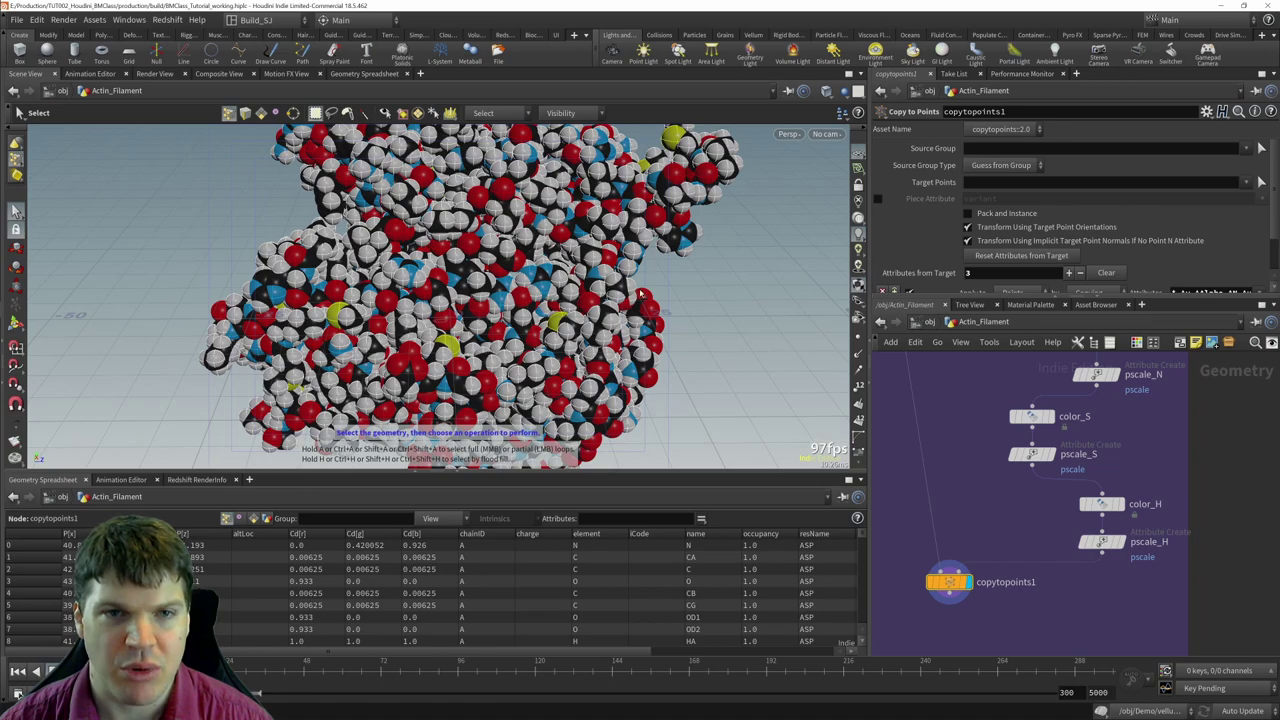
pyautogui.keyDown('alt'); pyautogui.moveTo(640, 296); pyautogui.dragTo(562, 290); pyautogui.keyUp('alt')
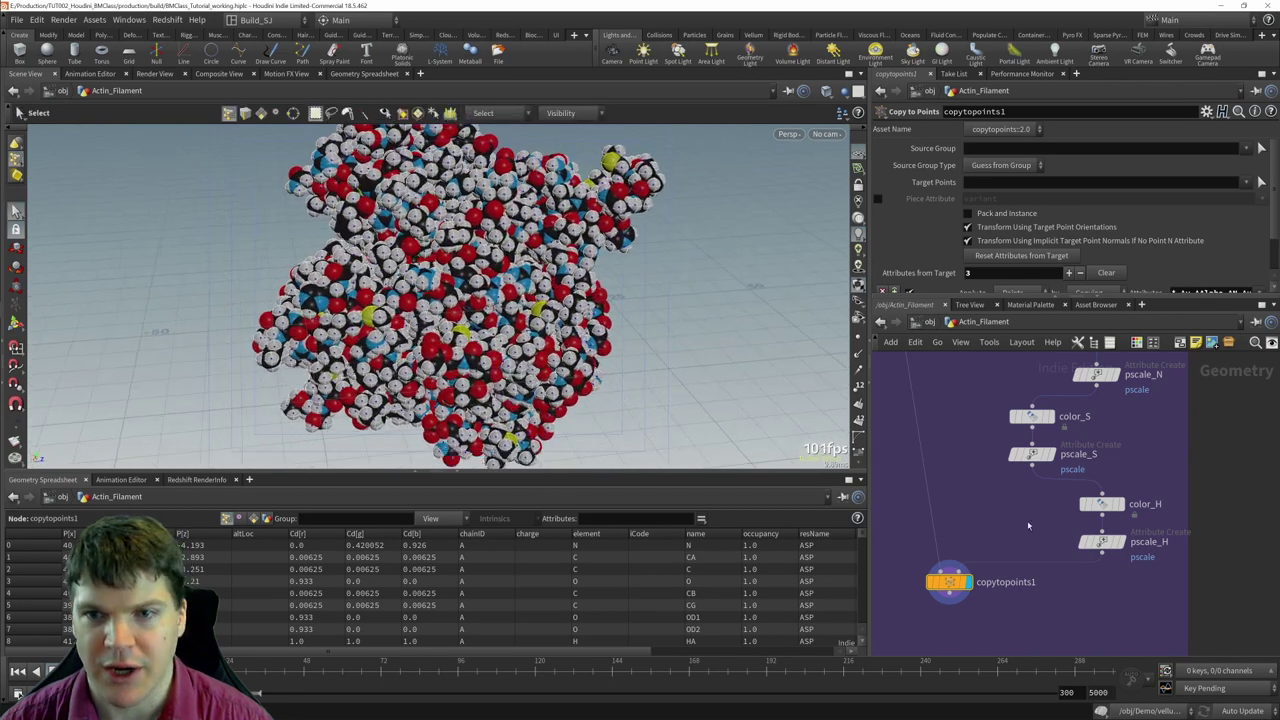
# - Try a smaller uniform scale on the sphere1 node and set it back to 1
pyautogui.scroll(4, 945, 430)
pyautogui.click(931, 396)
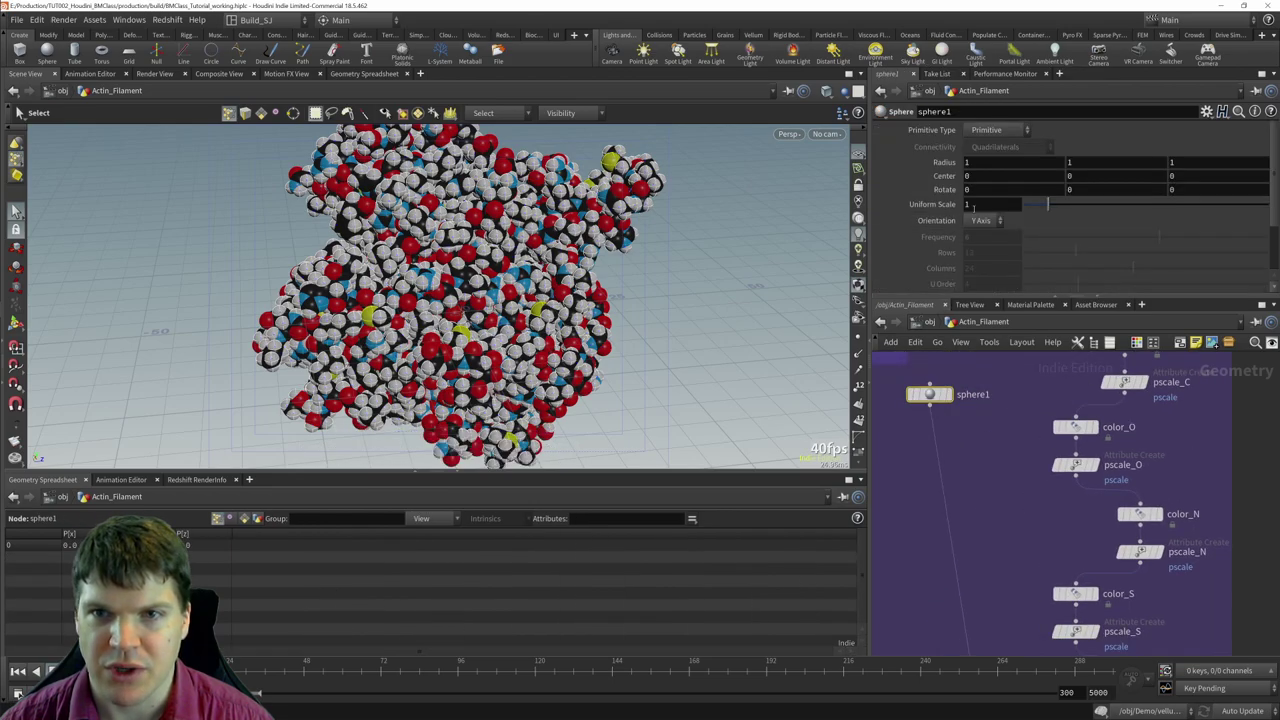
pyautogui.moveTo(1048, 209)
pyautogui.mouseDown()
pyautogui.moveTo(1032, 209)
pyautogui.moveTo(1064, 209)
pyautogui.moveTo(1036, 209)
pyautogui.mouseUp()
pyautogui.write('1')
pyautogui.press('Return')
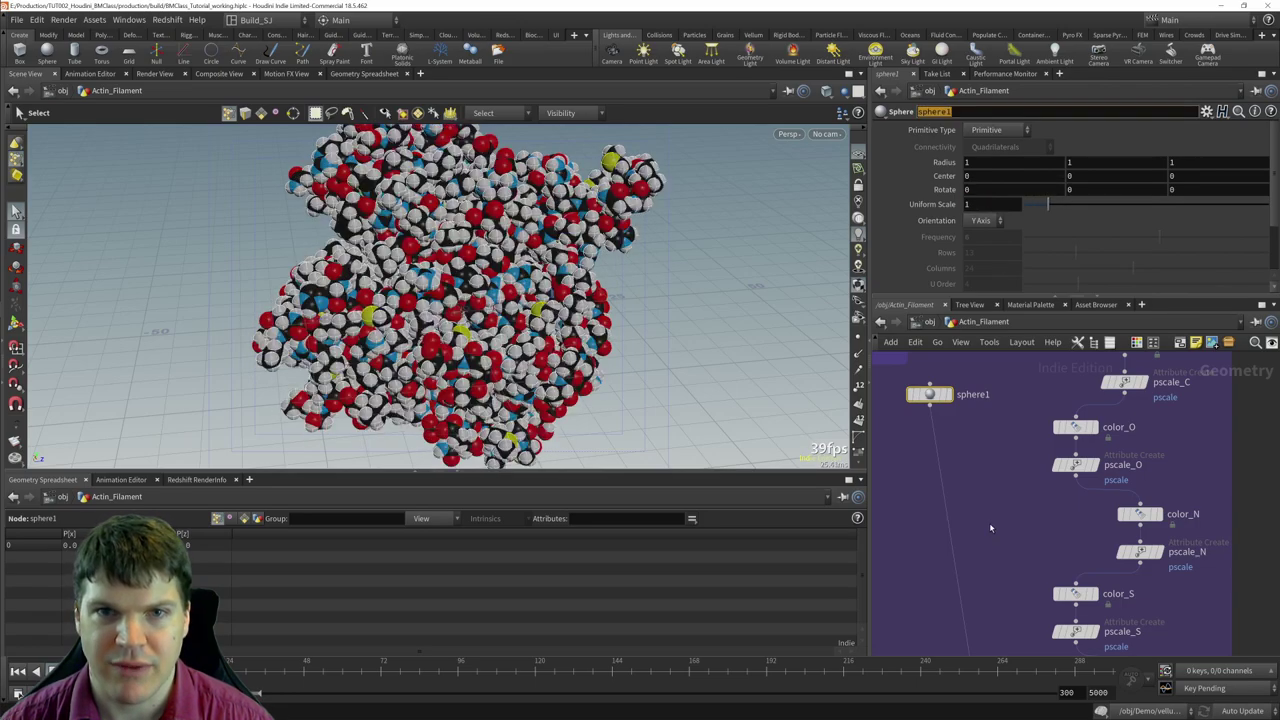
# - Add a displayed Null node fed by copytopoints1, align it beneath that node and rename it ATOMS
pyautogui.moveTo(1021, 524); pyautogui.dragTo(993, 421, button='middle')
pyautogui.click(968, 505)
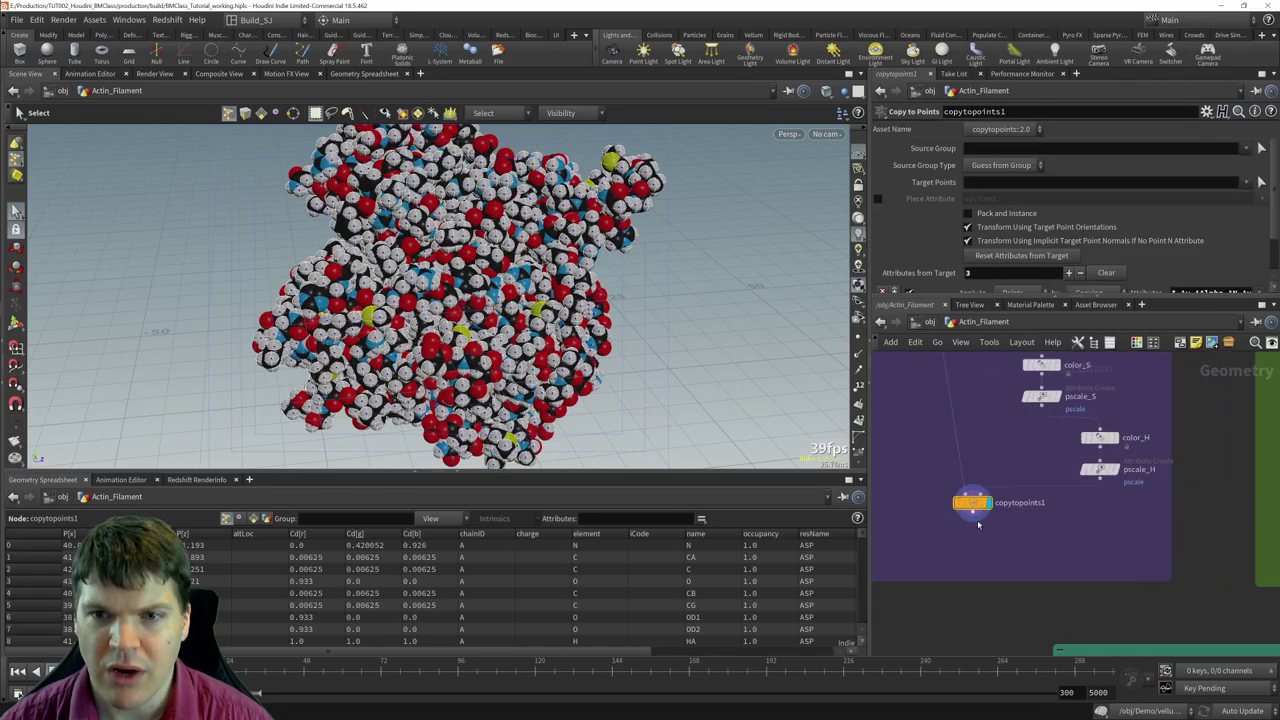
pyautogui.press('Tab')
pyautogui.click(1000, 666)
pyautogui.click(991, 595)
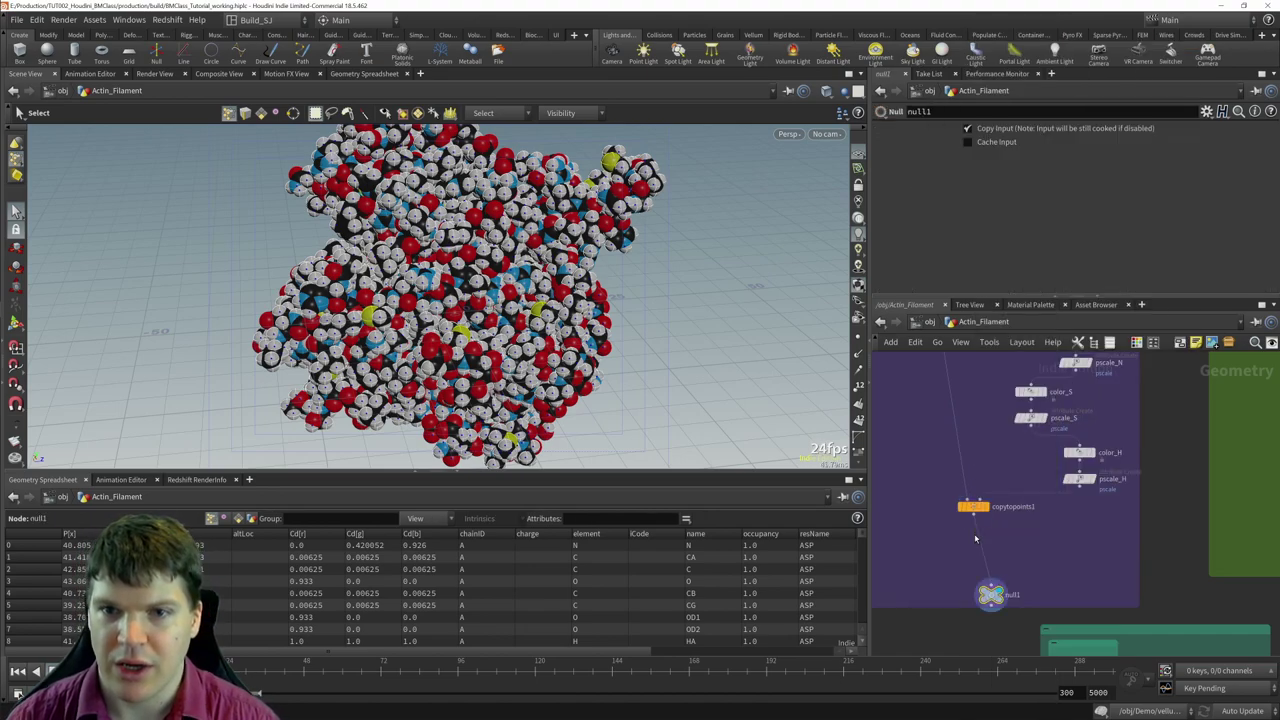
pyautogui.moveTo(991, 595); pyautogui.dragTo(975, 563)
pyautogui.doubleClick(1000, 557)
pyautogui.write('ATOMS')
pyautogui.press('Return')
pyautogui.scroll(5, 1040, 530)
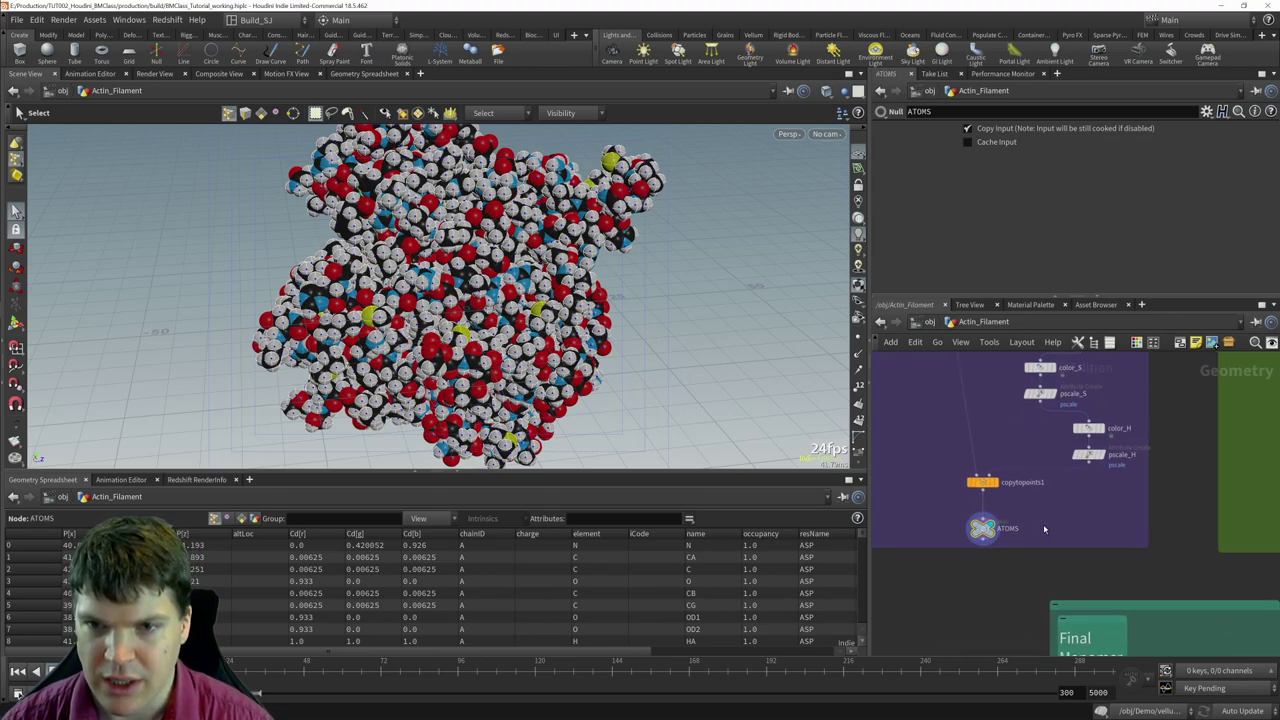
# - Branch a Particle Fluid Surface node off Point_Data and place it inside the Surface network box
pyautogui.scroll(-8, 1041, 507)
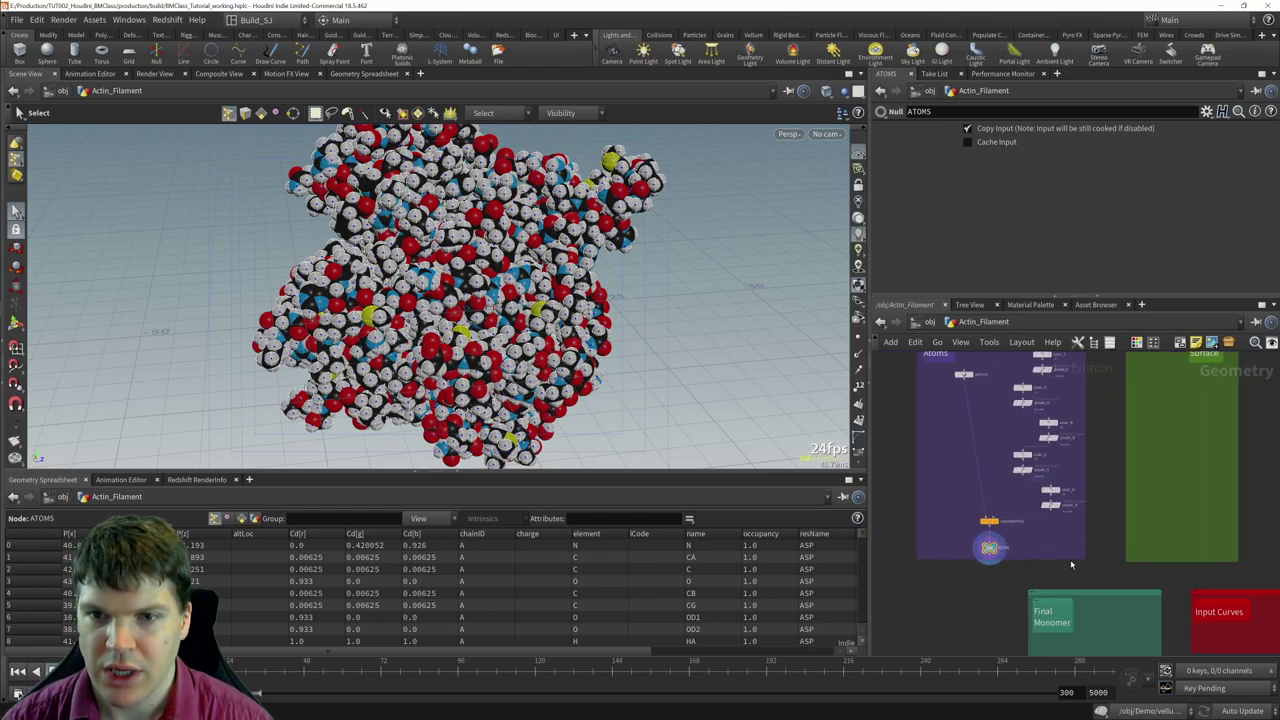
pyautogui.moveTo(1070, 440); pyautogui.dragTo(1116, 435, button='middle')
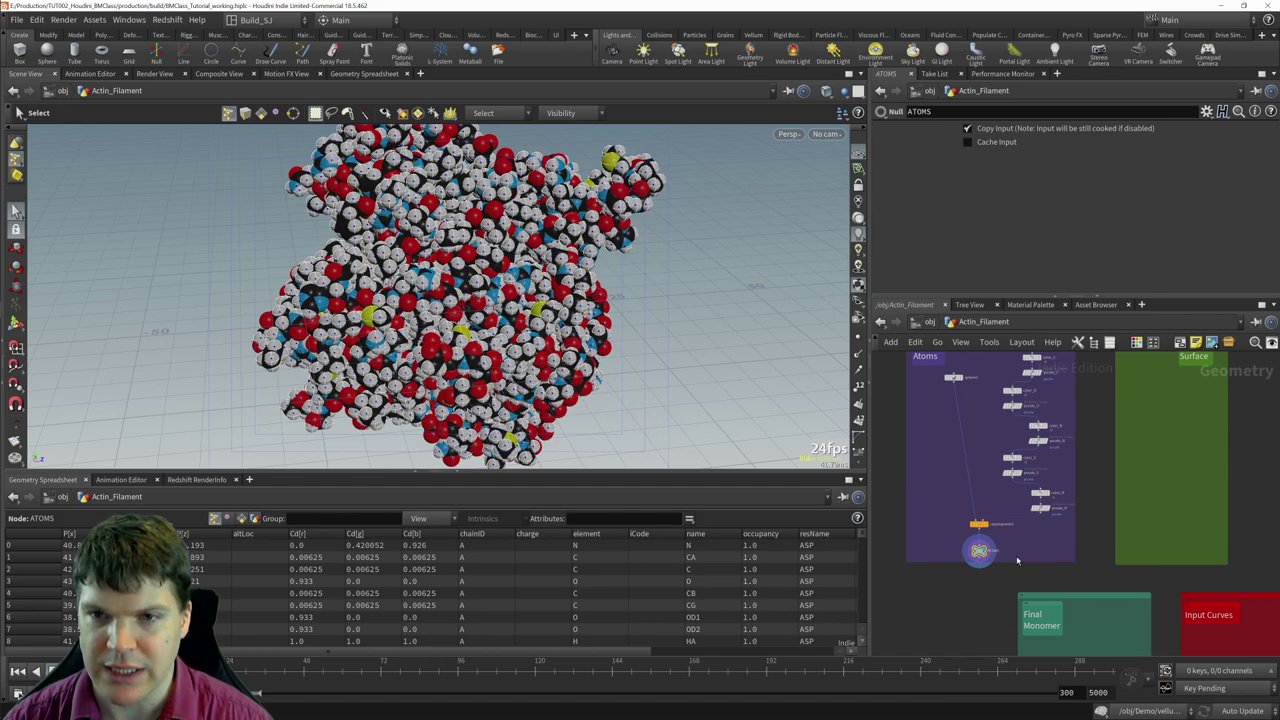
pyautogui.moveTo(1089, 457); pyautogui.dragTo(1098, 472, button='middle')
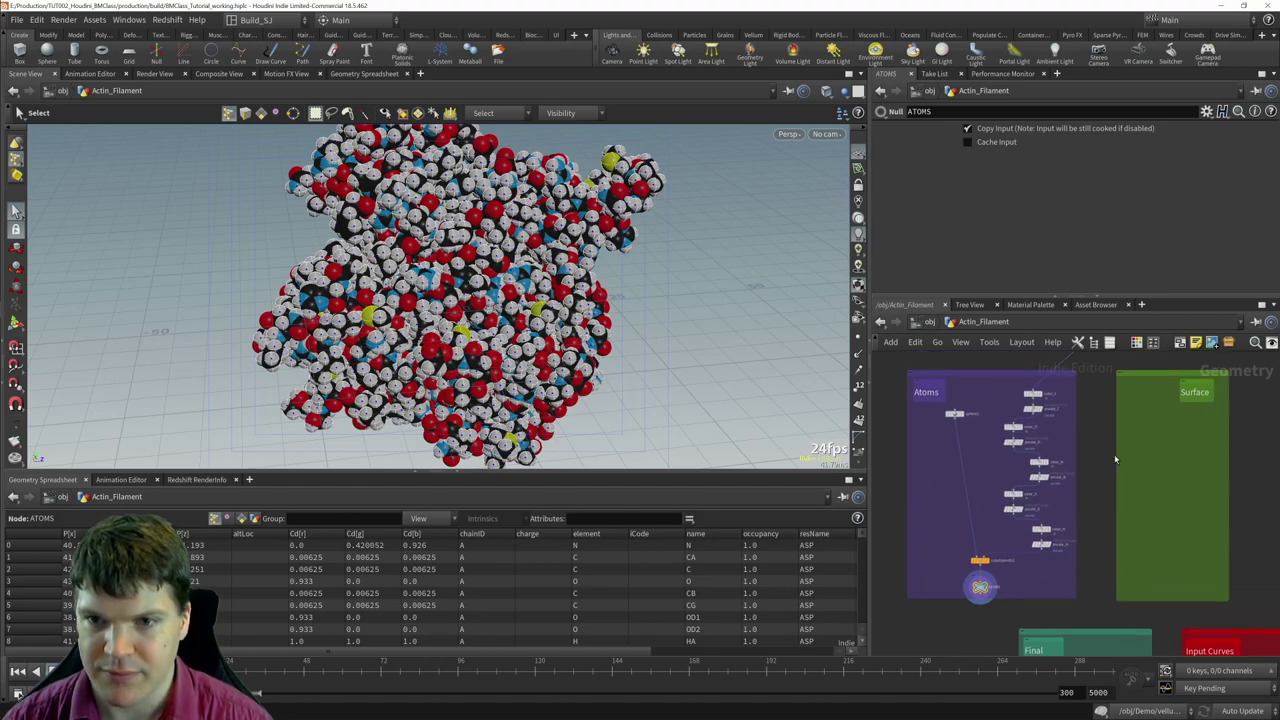
pyautogui.moveTo(1158, 397); pyautogui.dragTo(1051, 425, button='middle')
pyautogui.scroll(3, 1071, 520)
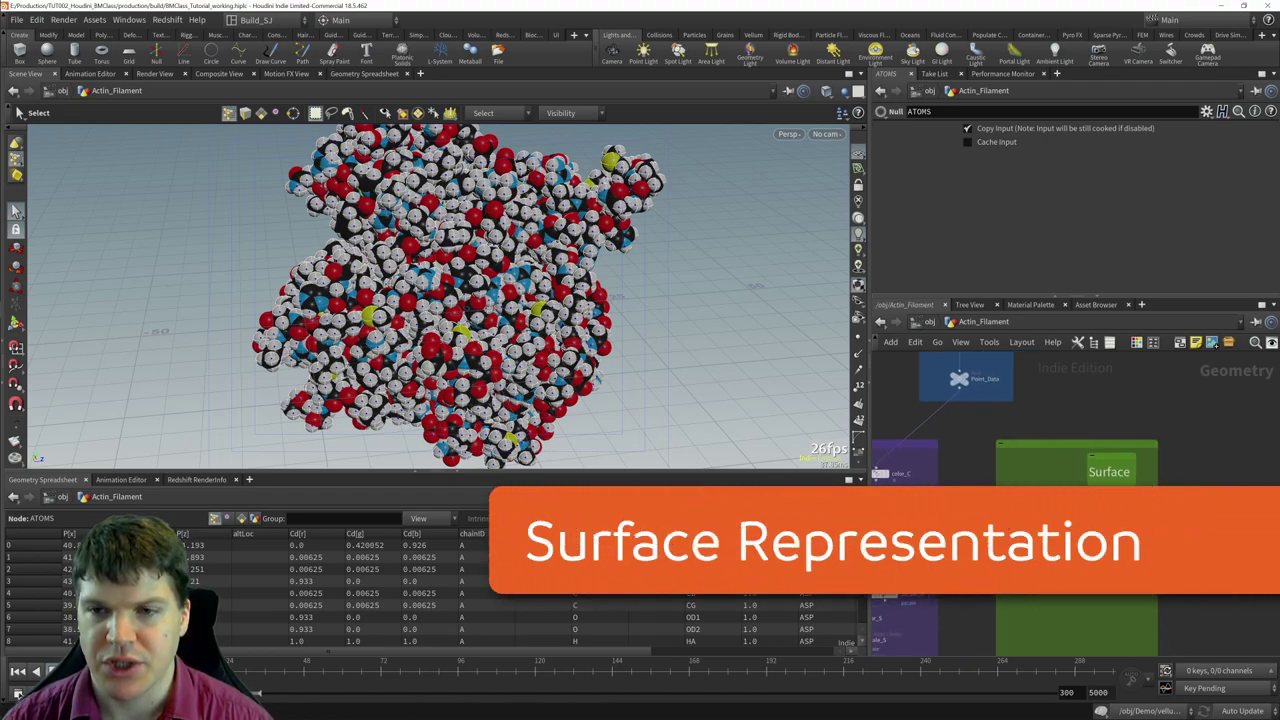
pyautogui.scroll(-5, 1148, 432)
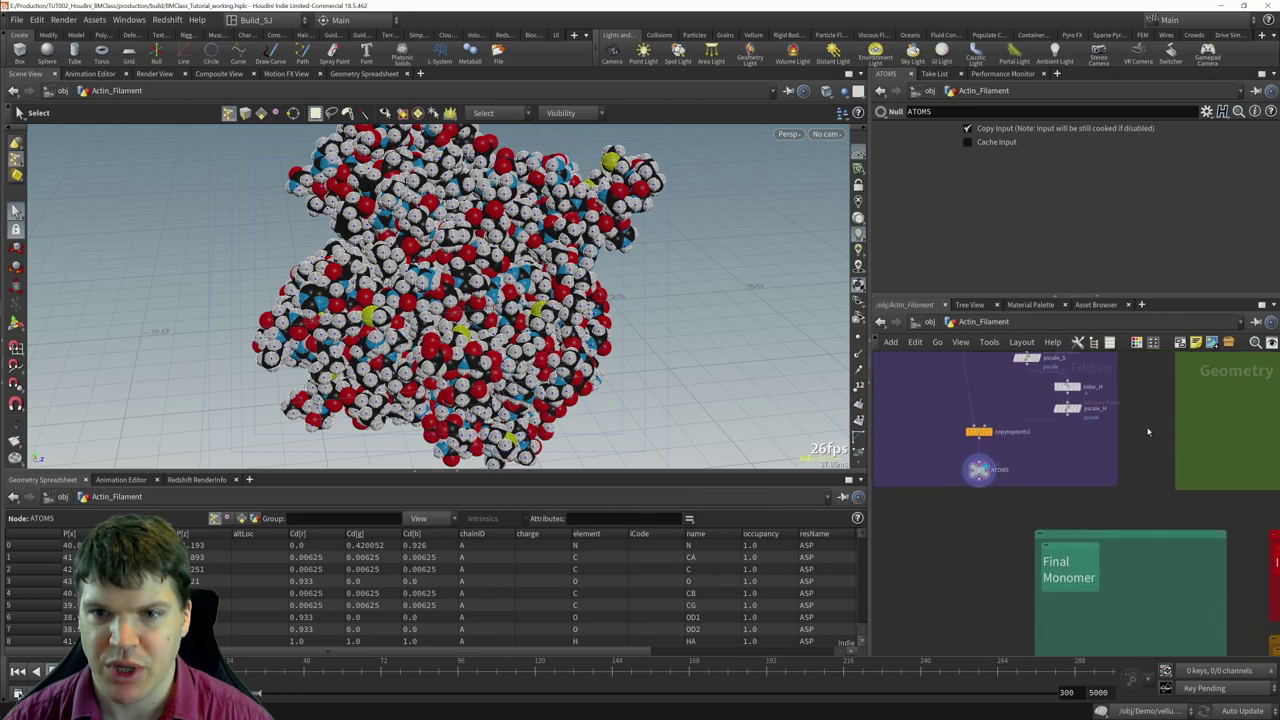
pyautogui.moveTo(993, 571); pyautogui.dragTo(1033, 456, button='middle')
pyautogui.click(991, 441)
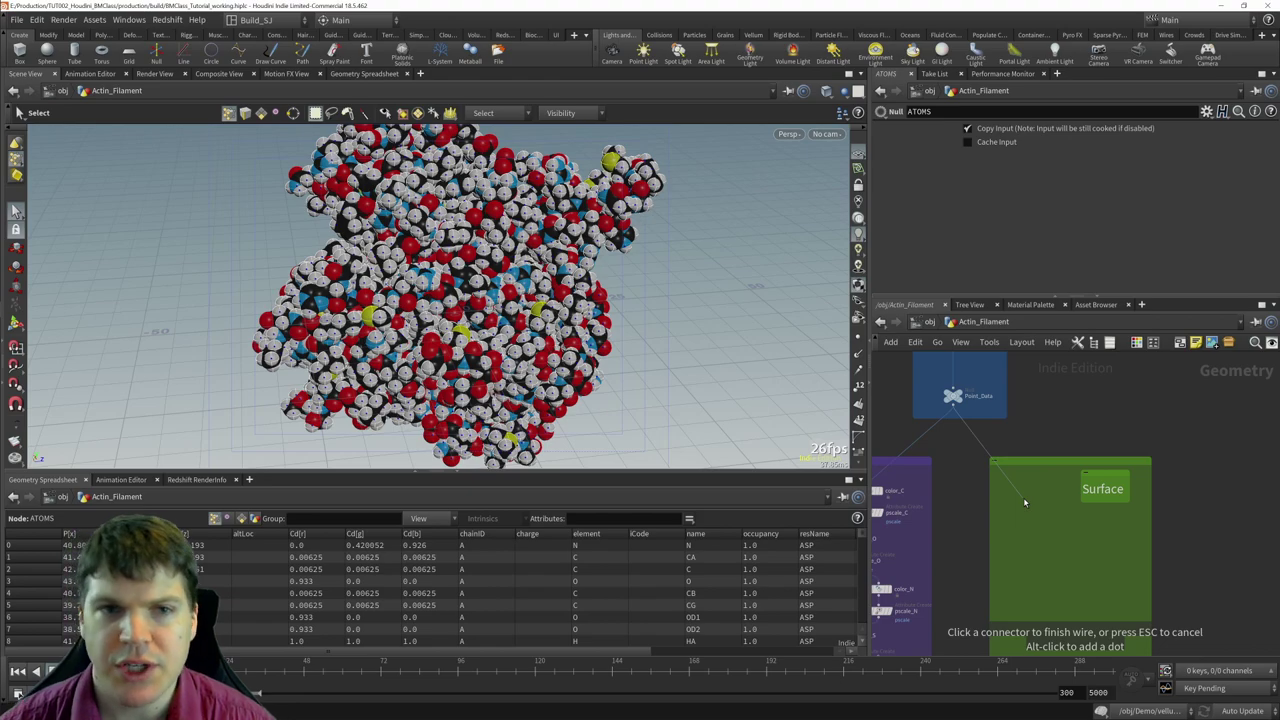
pyautogui.press('Tab')
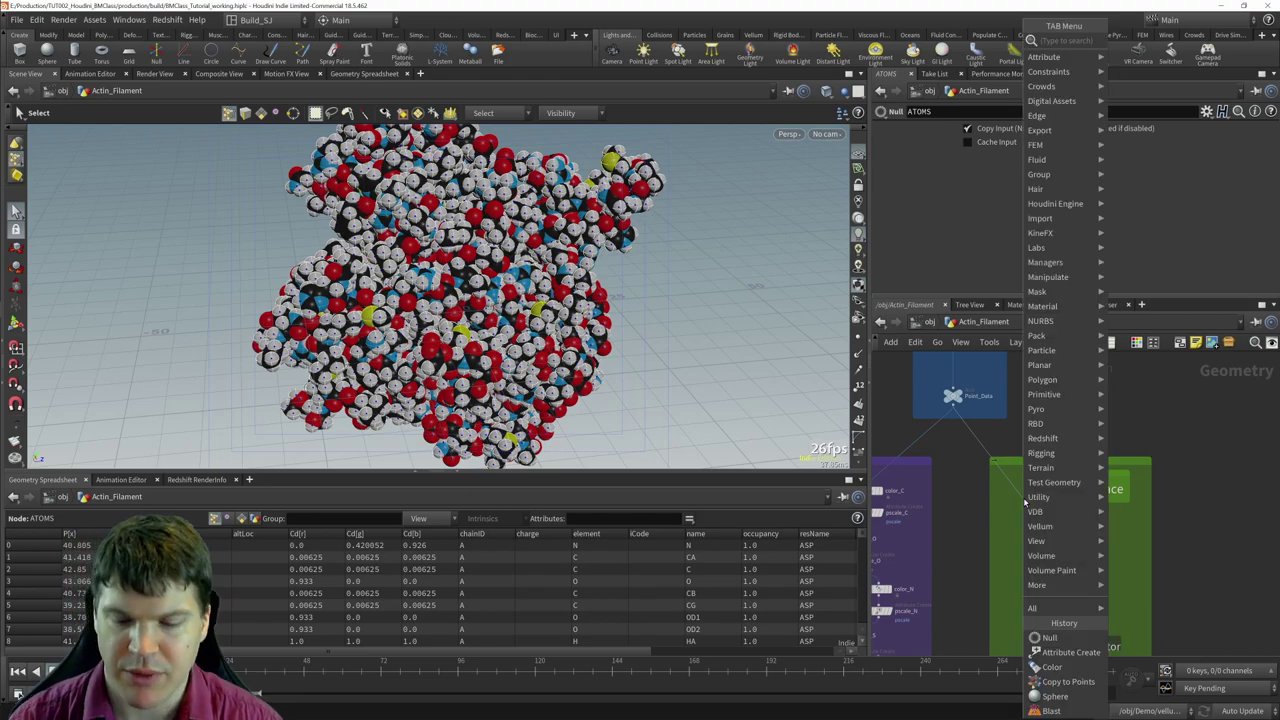
pyautogui.press('Escape')
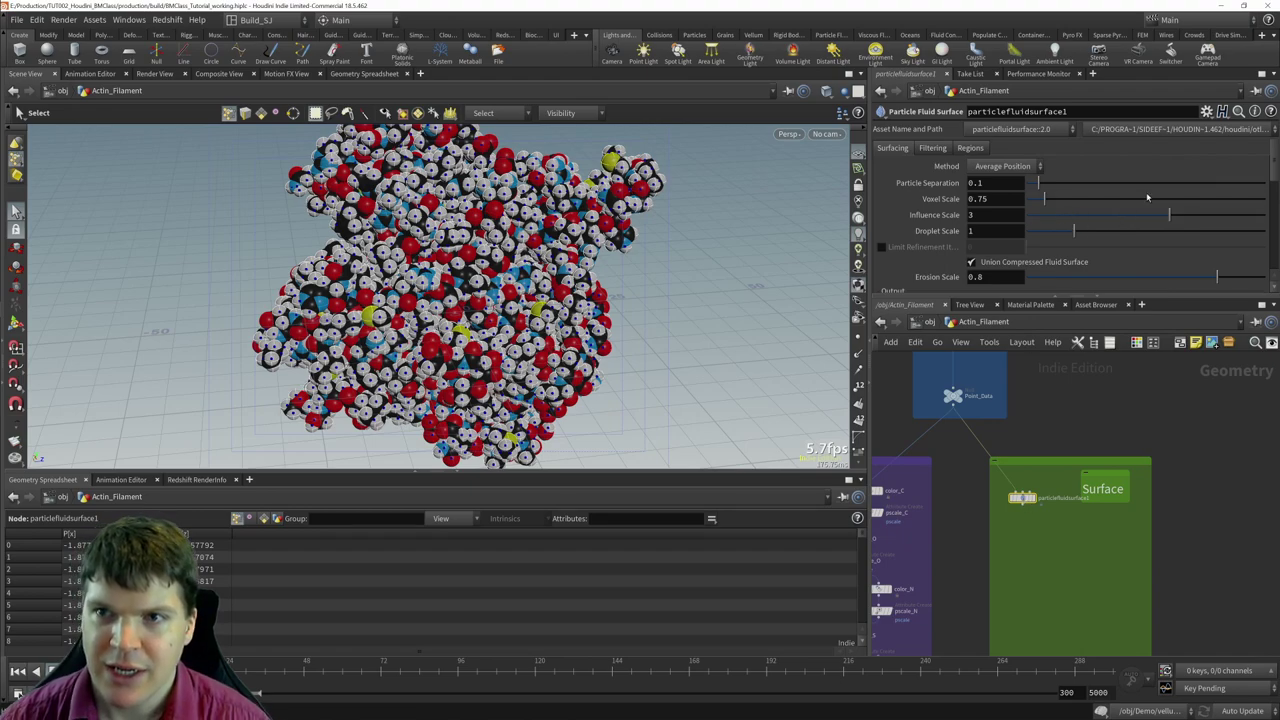
pyautogui.scroll(-3, 1277, 160)
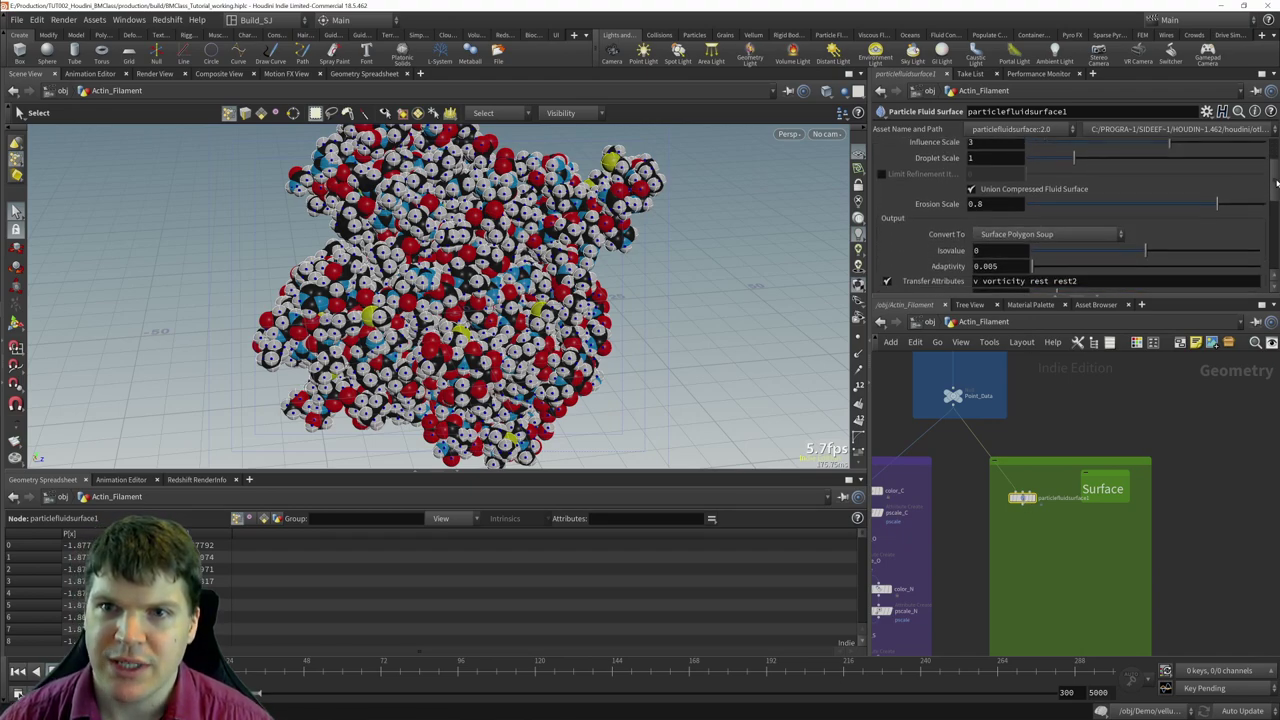
pyautogui.scroll(3, 1277, 157)
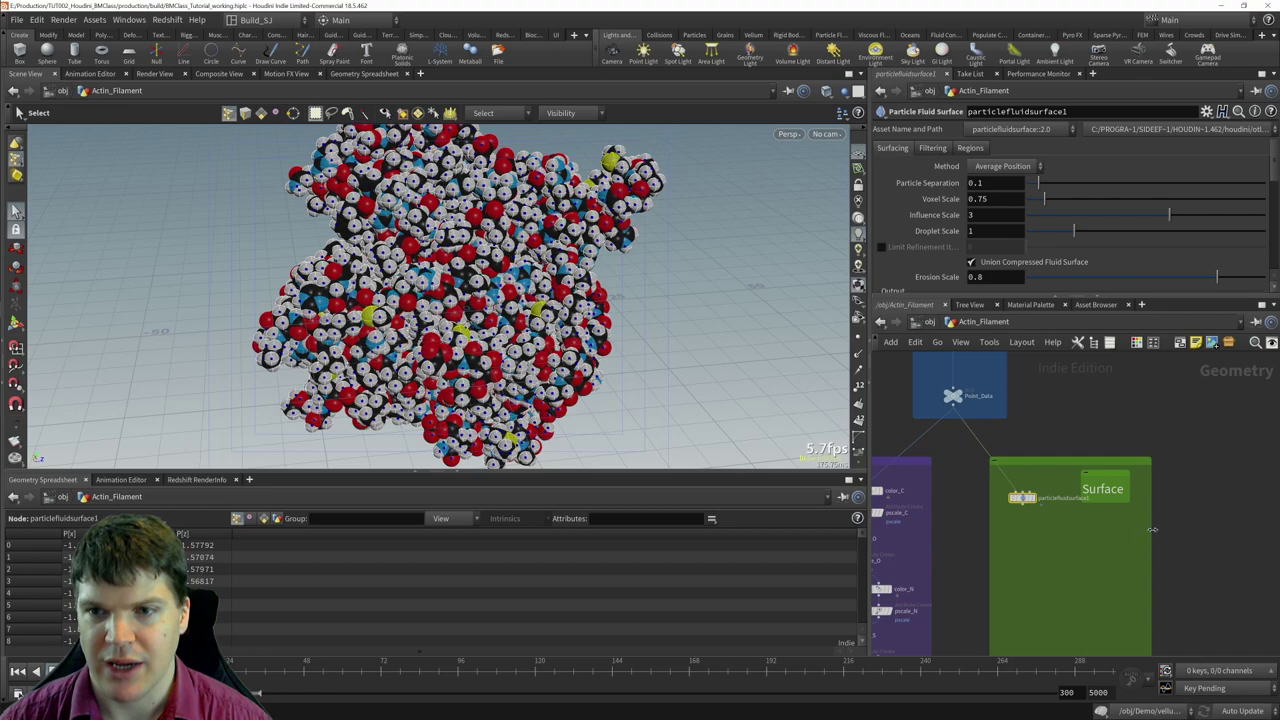
# - Widen the Surface network box and move its label clear of the particlefluidsurface1 node
pyautogui.moveTo(1153, 525); pyautogui.dragTo(1189, 525)
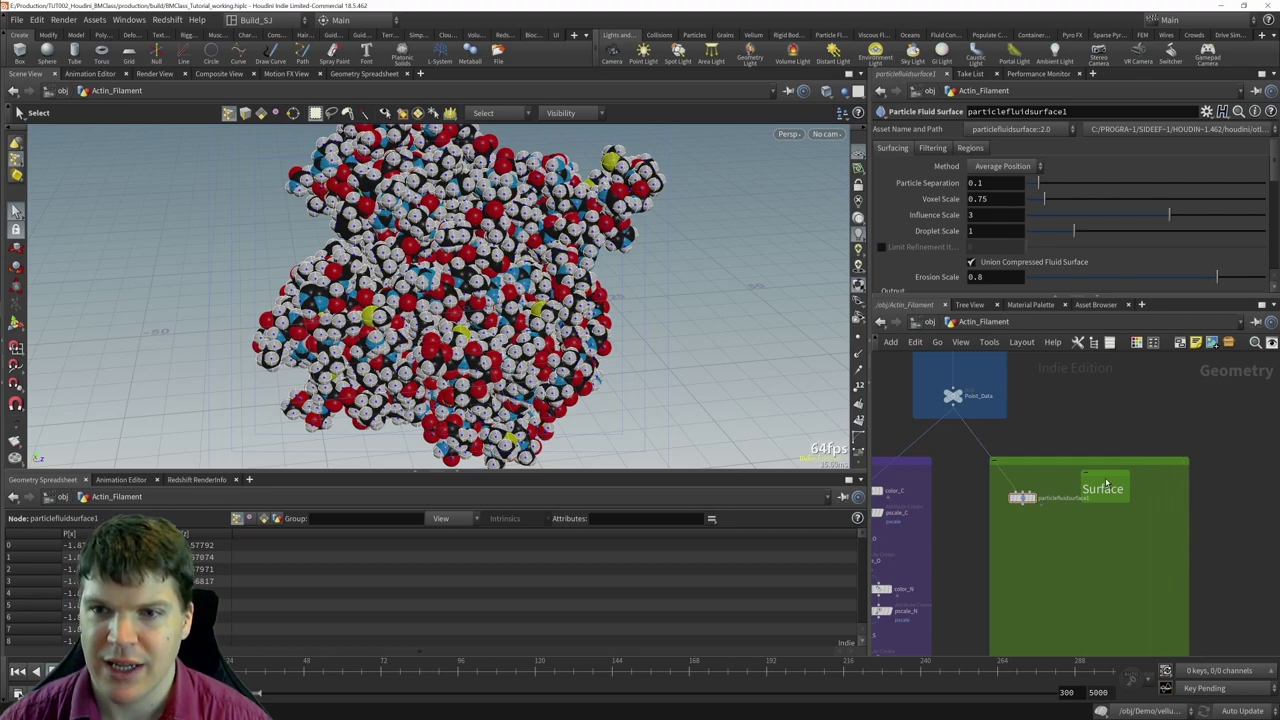
pyautogui.moveTo(1103, 488); pyautogui.dragTo(1146, 488)
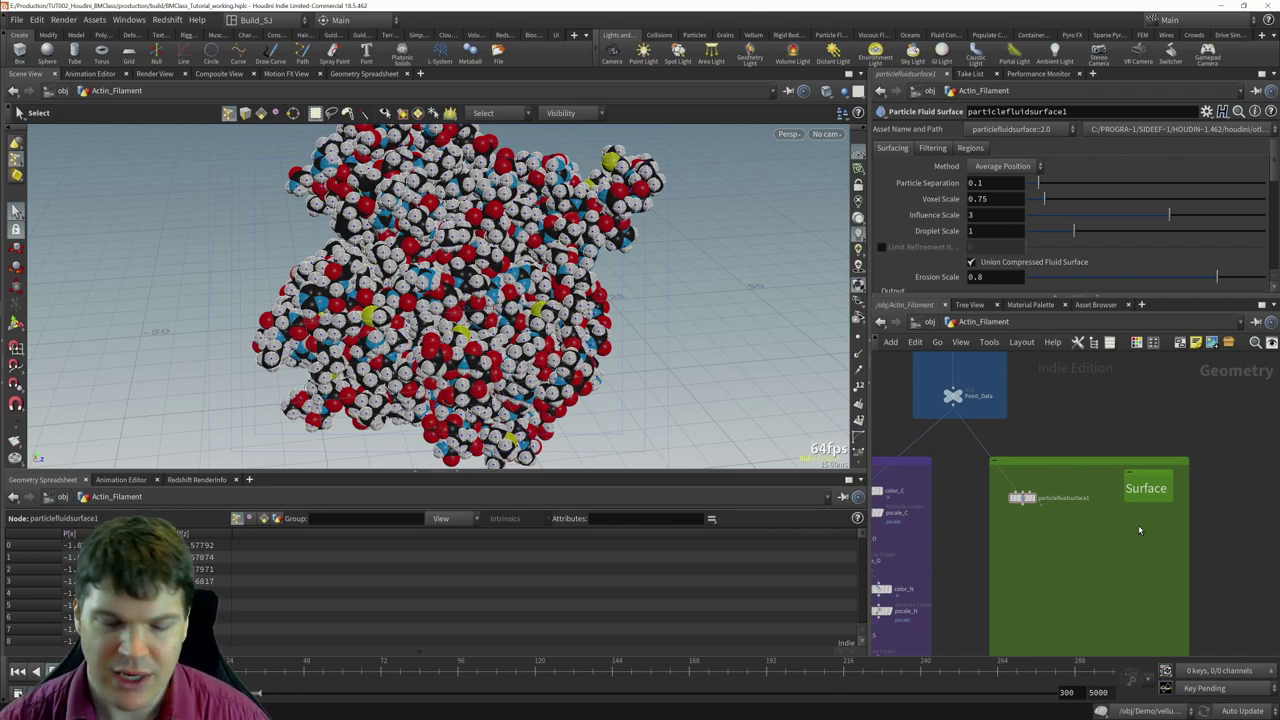
pyautogui.moveTo(1022, 497); pyautogui.dragTo(1019, 505)
# - Rename the particlefluidsurface1 node to lowRes_Surface
pyautogui.moveTo(1036, 524); pyautogui.dragTo(1023, 531, button='middle')
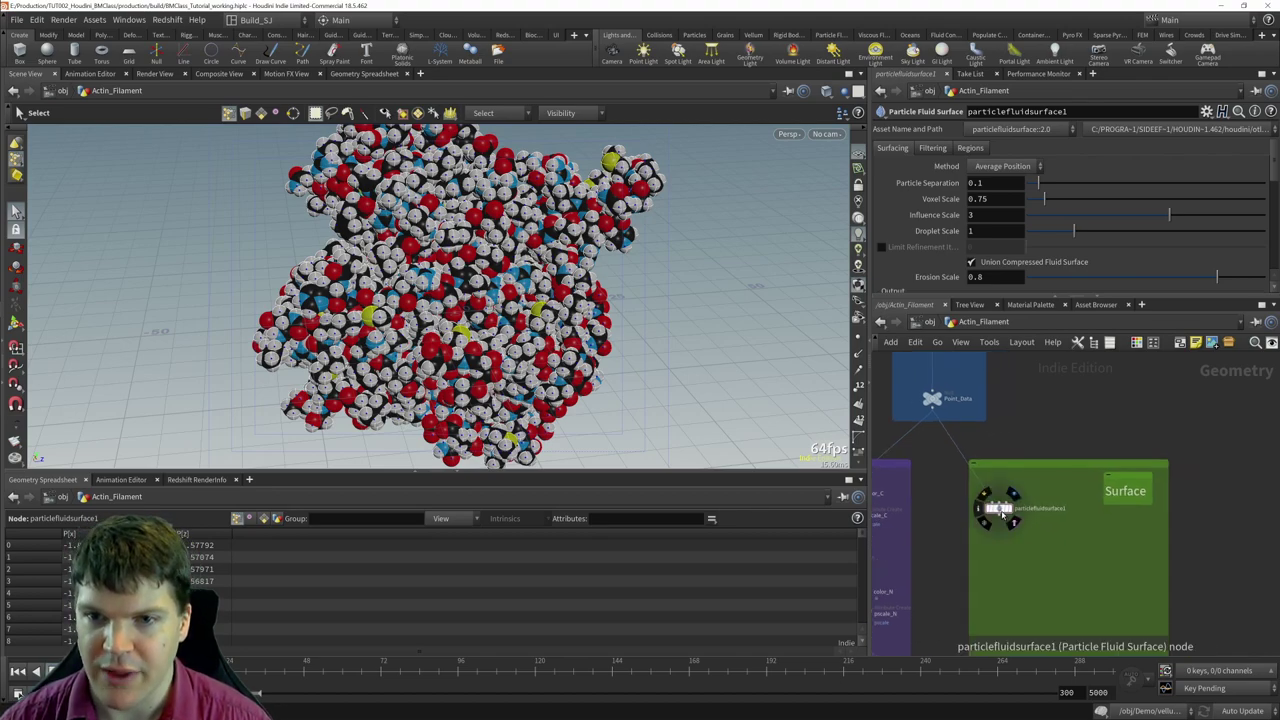
pyautogui.scroll(3, 1044, 519)
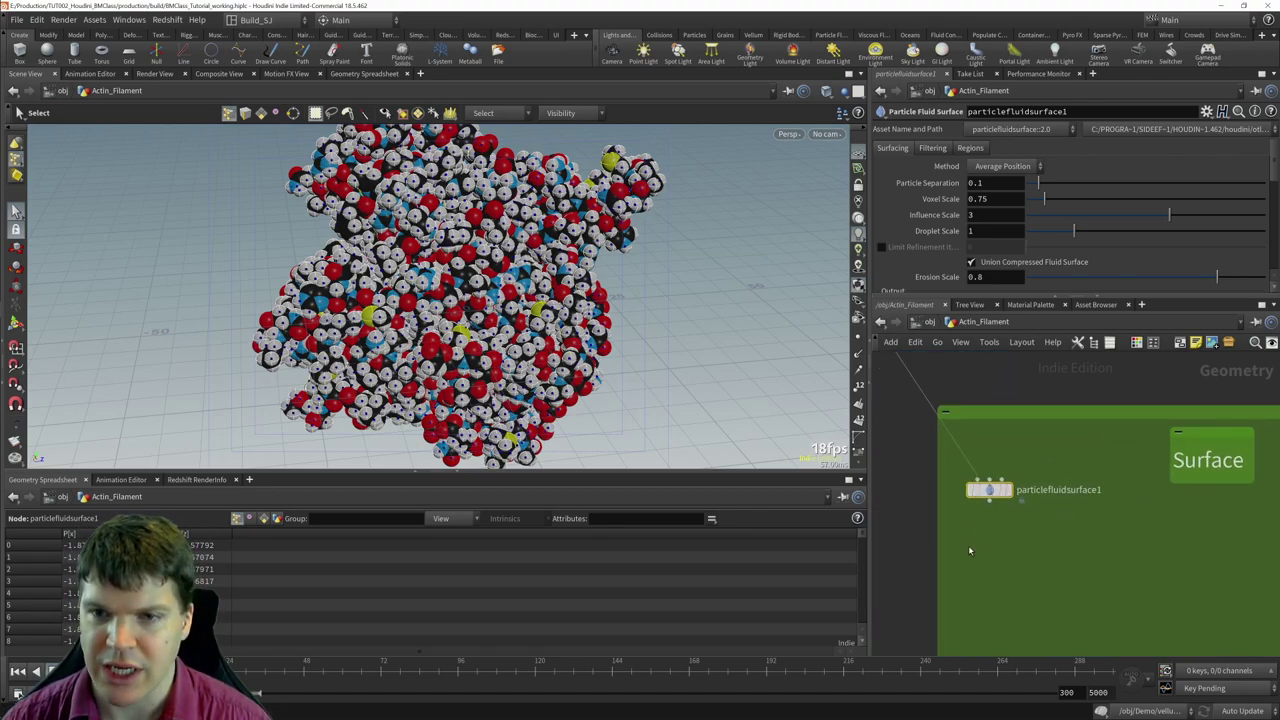
pyautogui.moveTo(1186, 528); pyautogui.dragTo(1167, 459, button='middle')
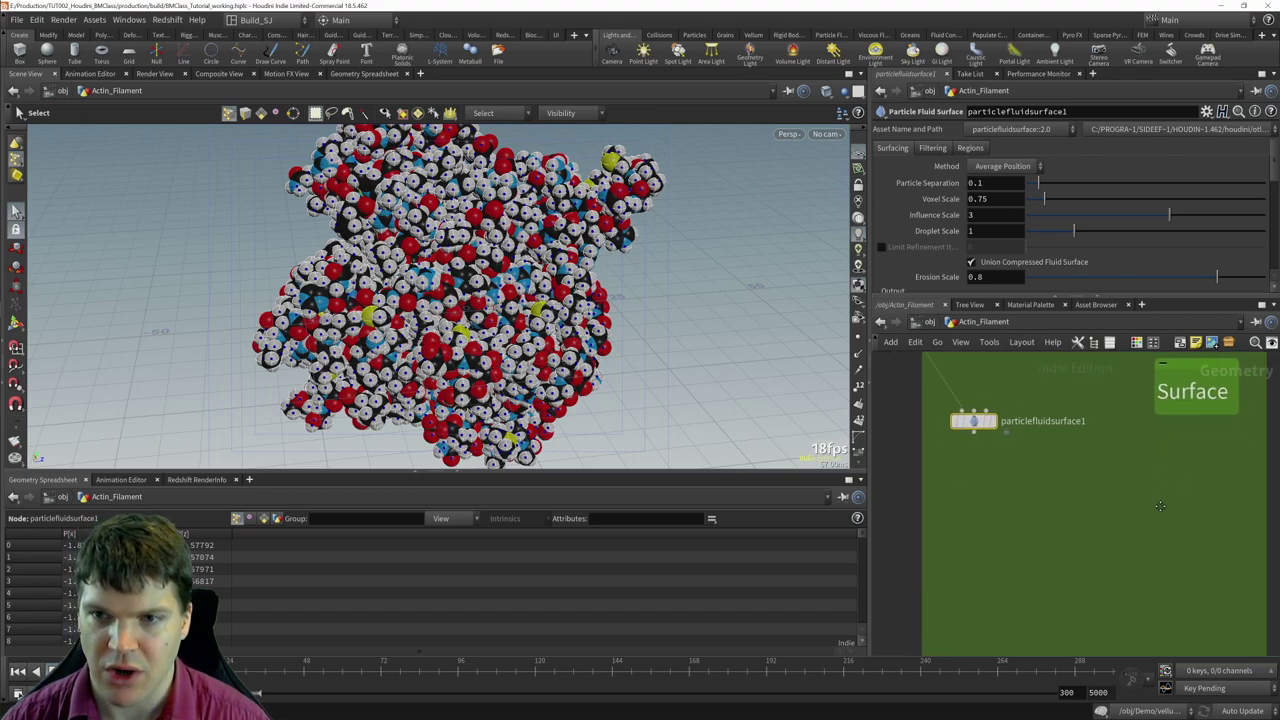
pyautogui.doubleClick(1038, 421)
pyautogui.write('lowres_')
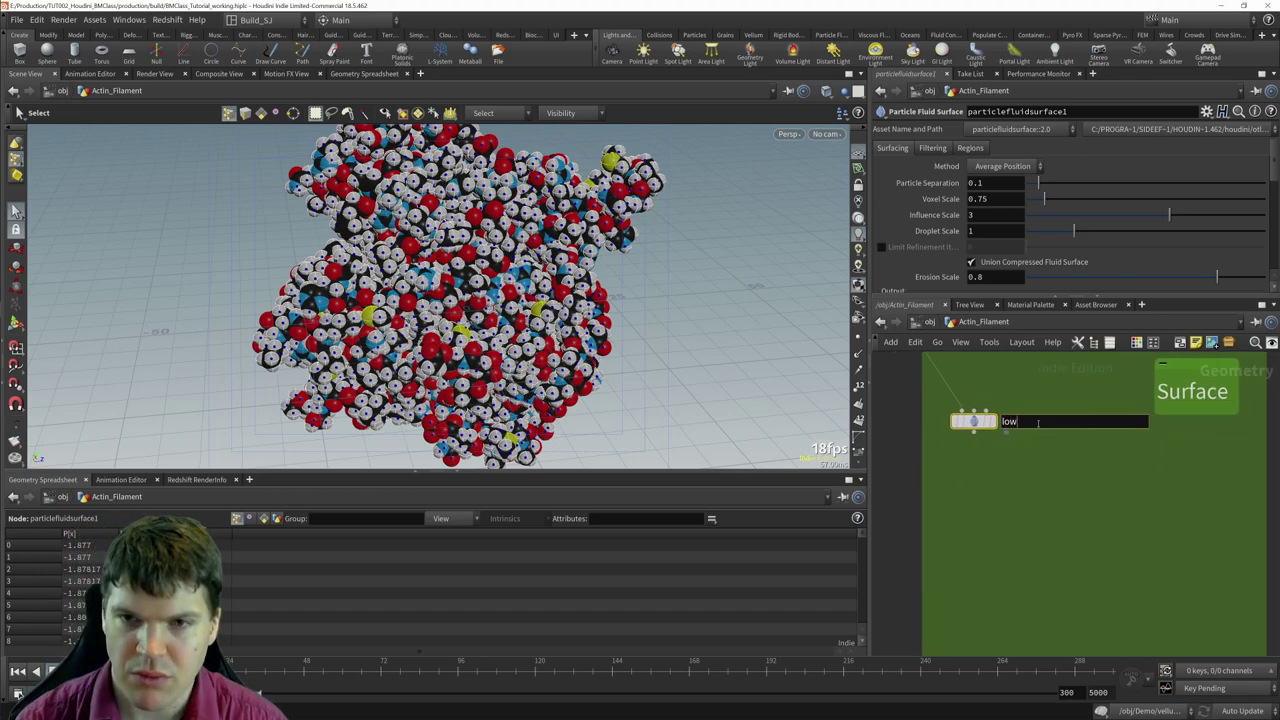
pyautogui.press('BackSpace')
pyautogui.press('BackSpace')
pyautogui.press('BackSpace')
pyautogui.press('BackSpace')
pyautogui.write('Re')
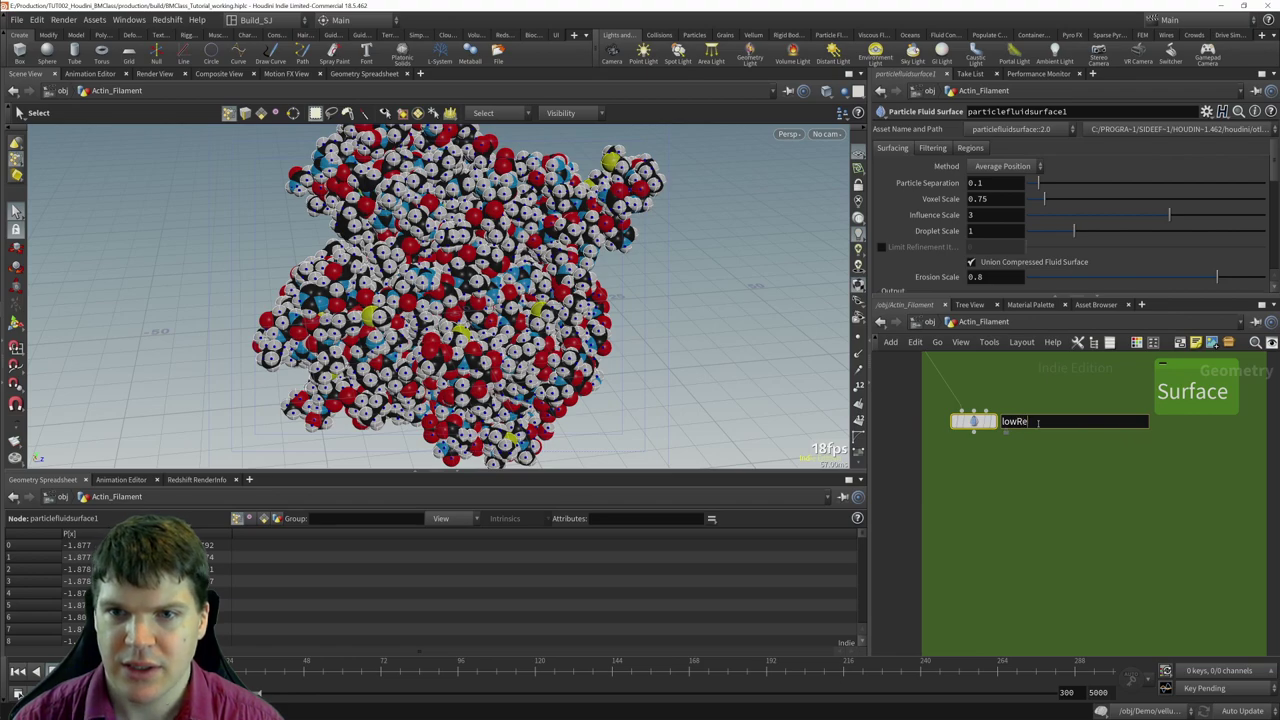
pyautogui.write('s_Surface')
pyautogui.press('Return')
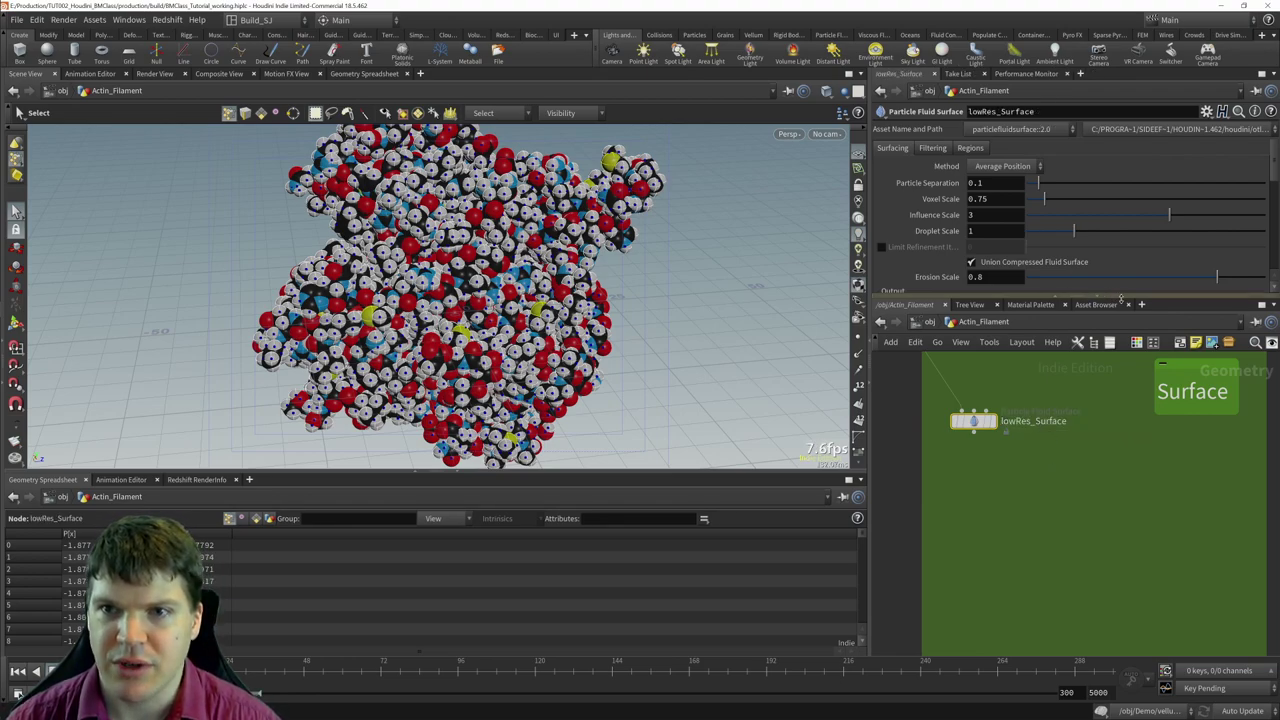
# - Enlarge the parameter area, display the lowRes_Surface node in the viewport and inspect its output up close
pyautogui.moveTo(1120, 298); pyautogui.dragTo(1116, 401)
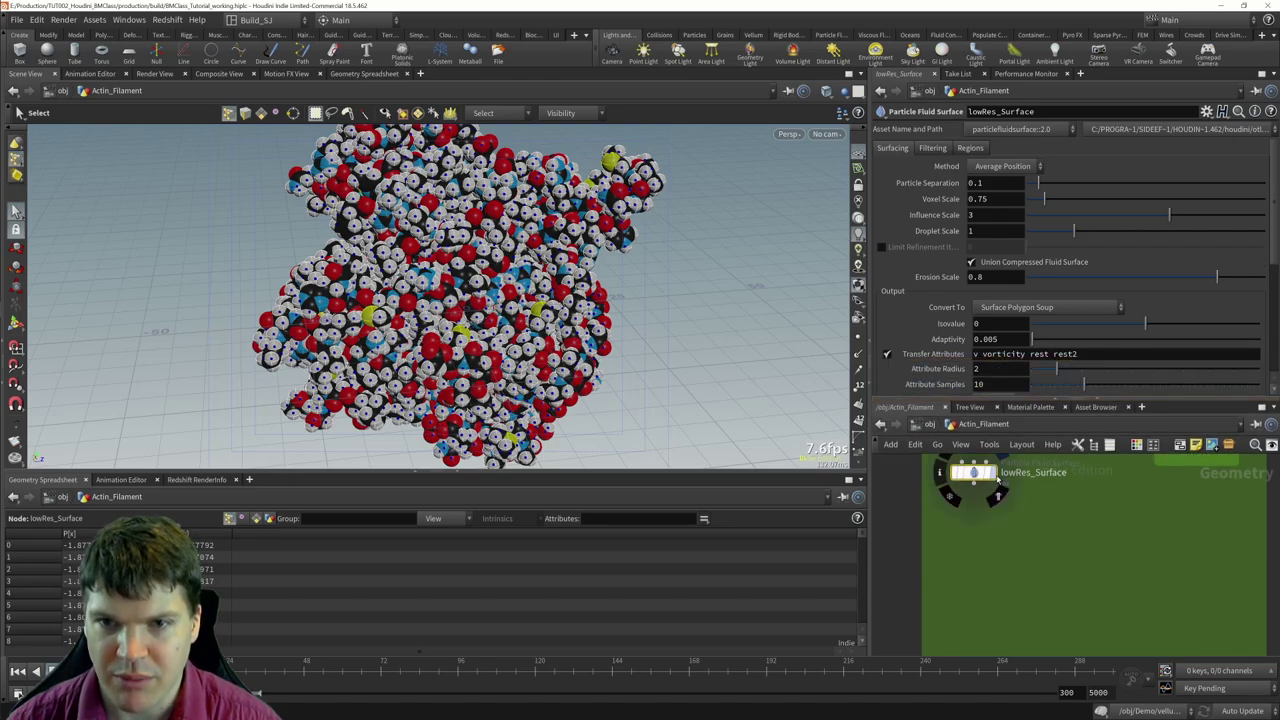
pyautogui.click(997, 490)
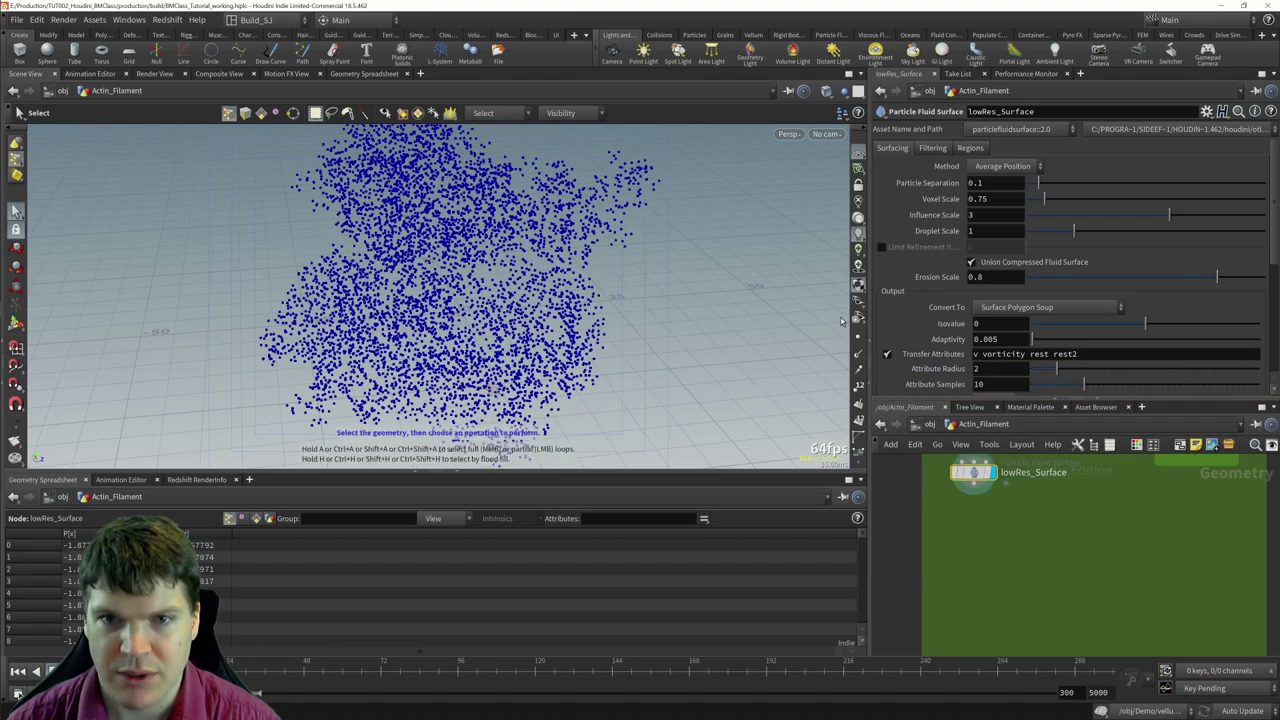
pyautogui.press('Escape')
pyautogui.scroll(5, 500, 280)
pyautogui.scroll(-5, 502, 254)
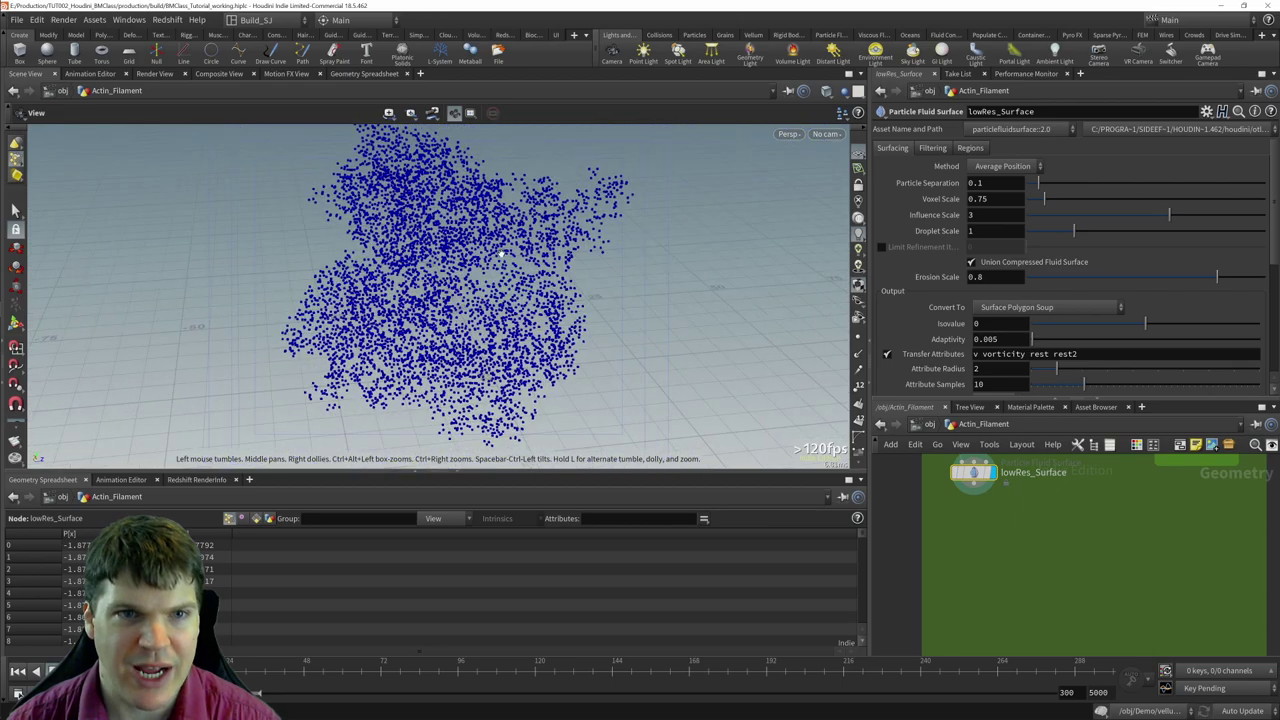
pyautogui.scroll(4, 700, 261)
pyautogui.press('s')
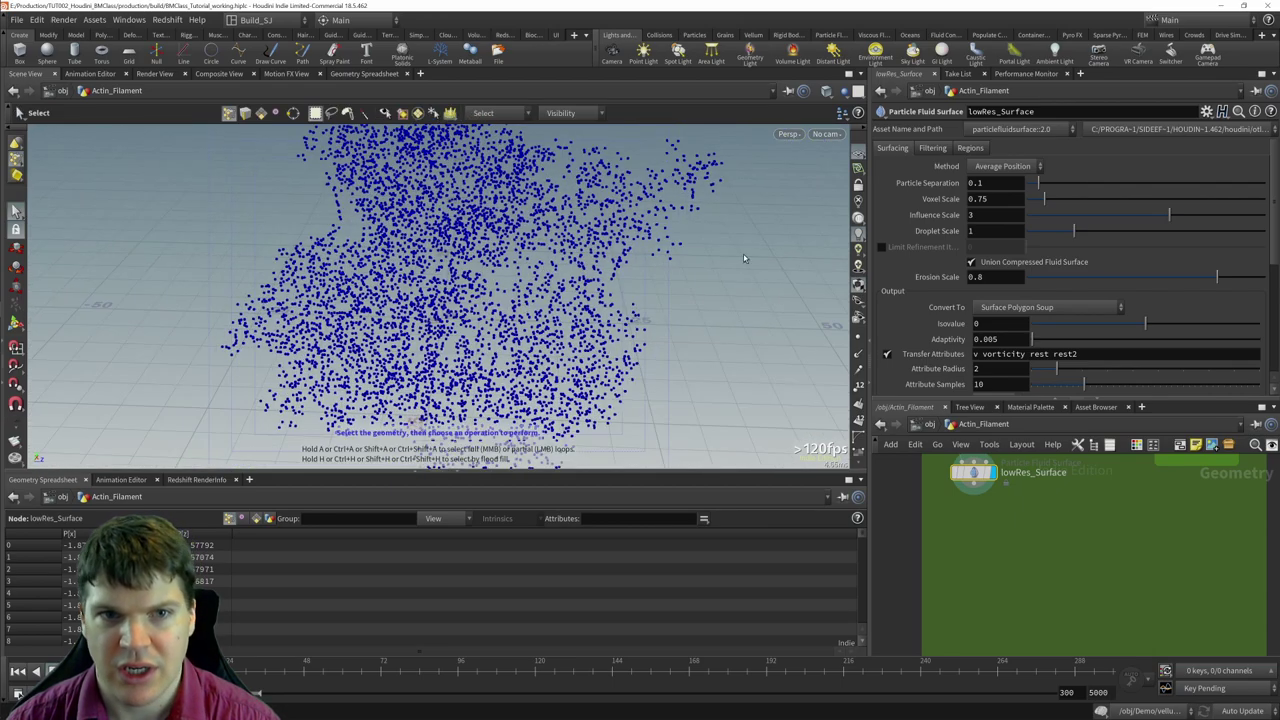
# - Set the lowRes_Surface node's Particle Separation to 1.4 and its Voxel Scale to 1
pyautogui.click(992, 183)
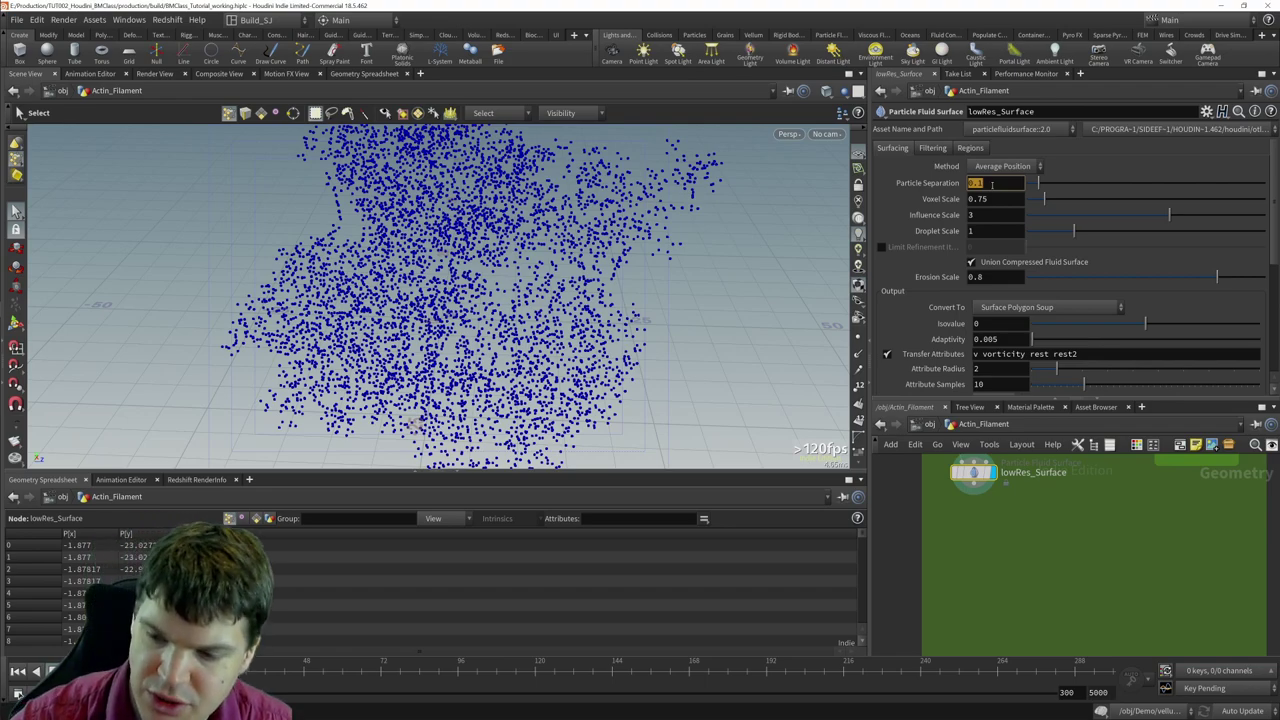
pyautogui.write('1.4')
pyautogui.press('Return')
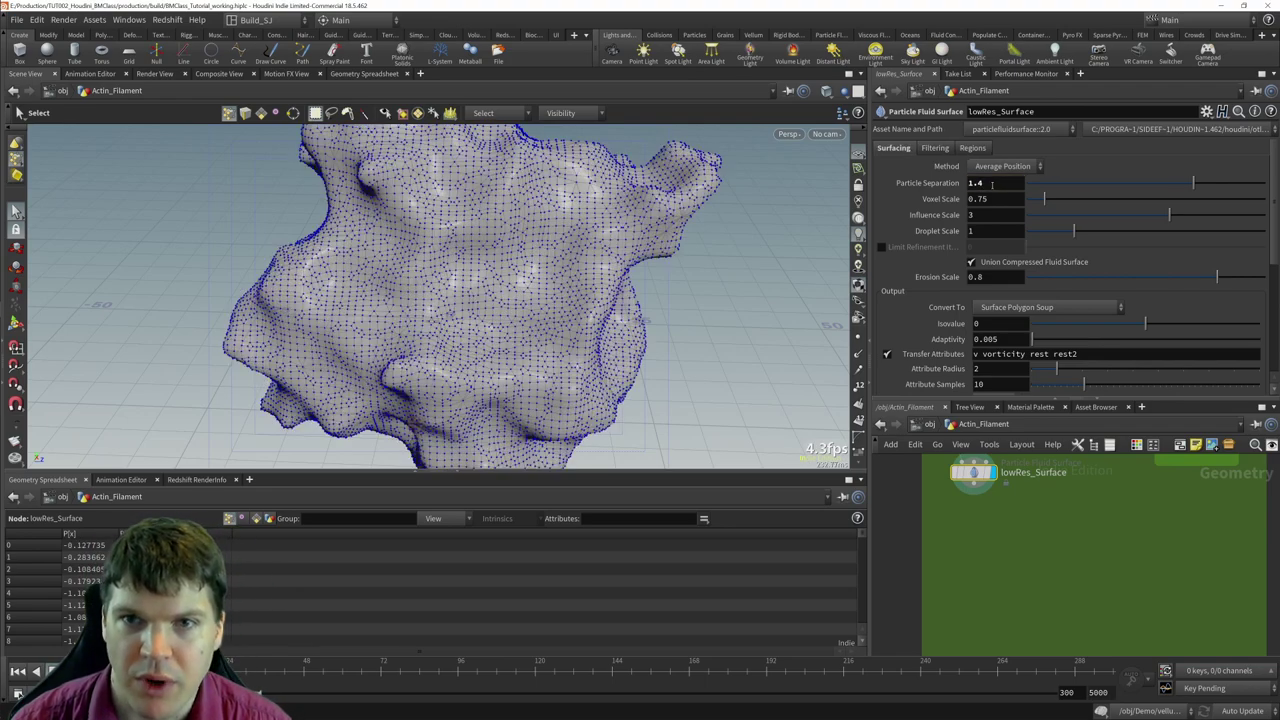
pyautogui.click(999, 198)
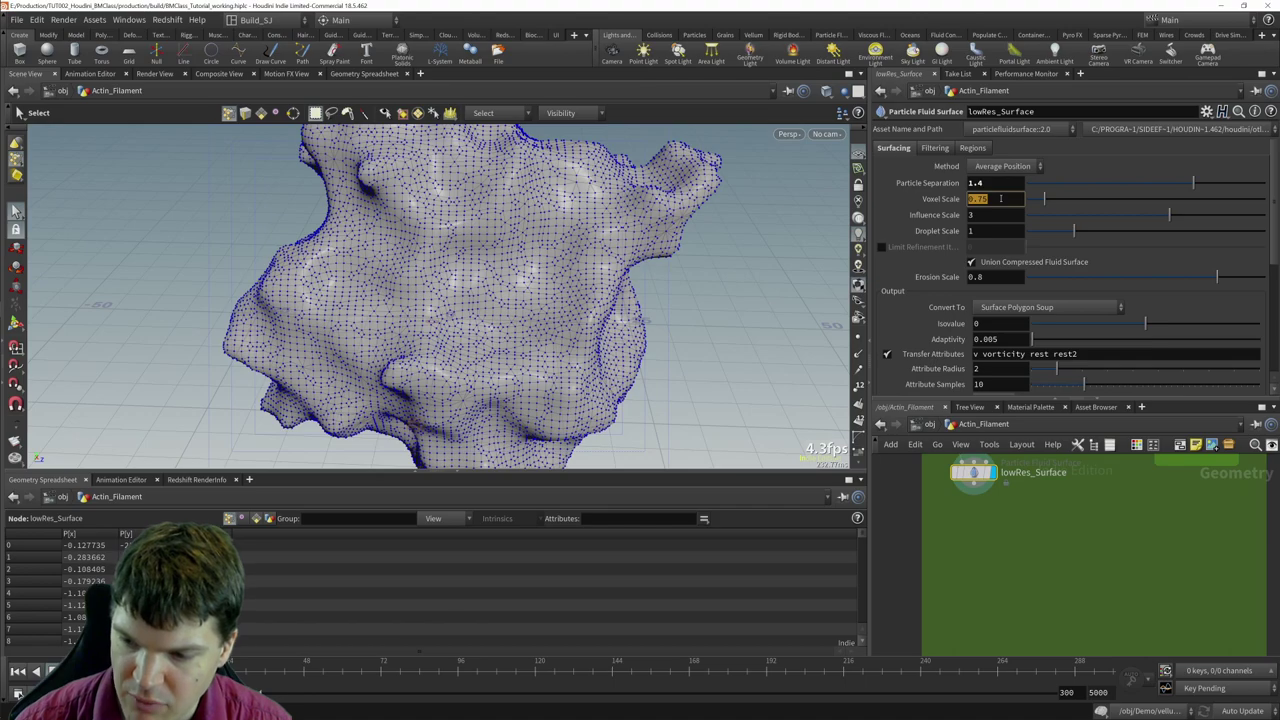
pyautogui.write('1')
pyautogui.press('Return')
# - Set the lowRes_Surface node's output Isovalue to 1.8 and inspect the resulting surface from several distances
pyautogui.scroll(-2, 997, 275)
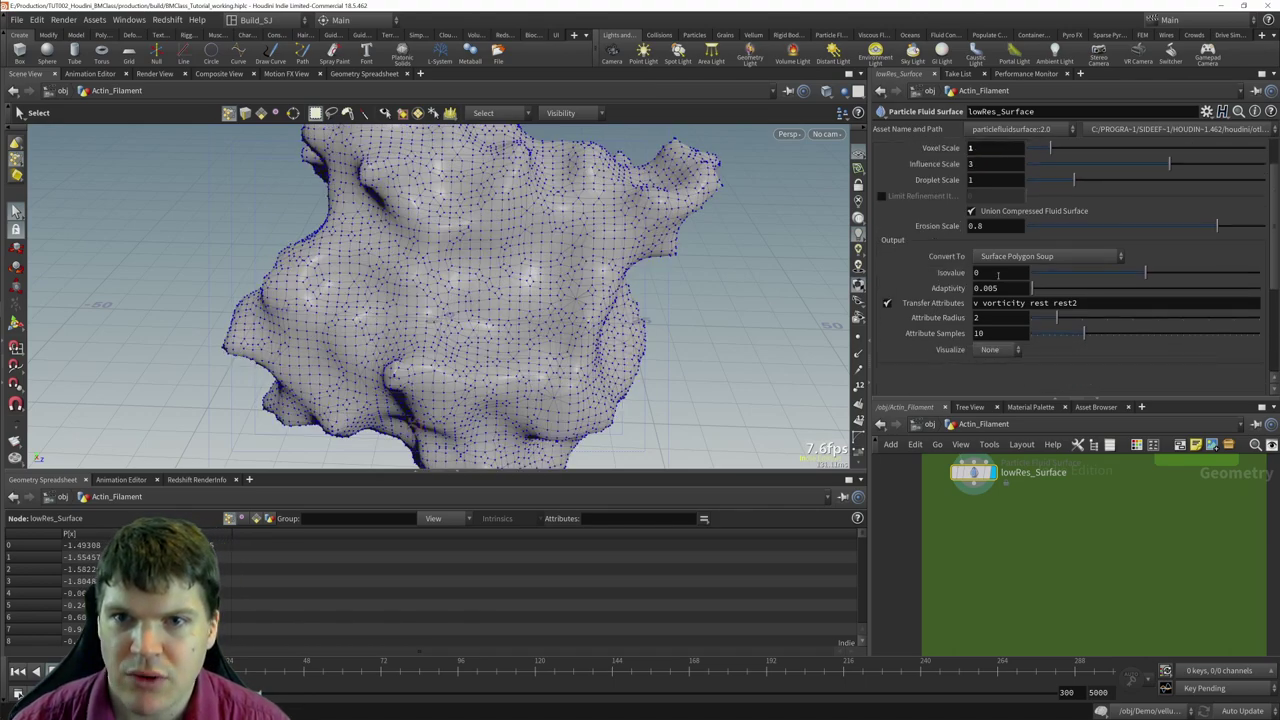
pyautogui.click(998, 274)
pyautogui.write('1')
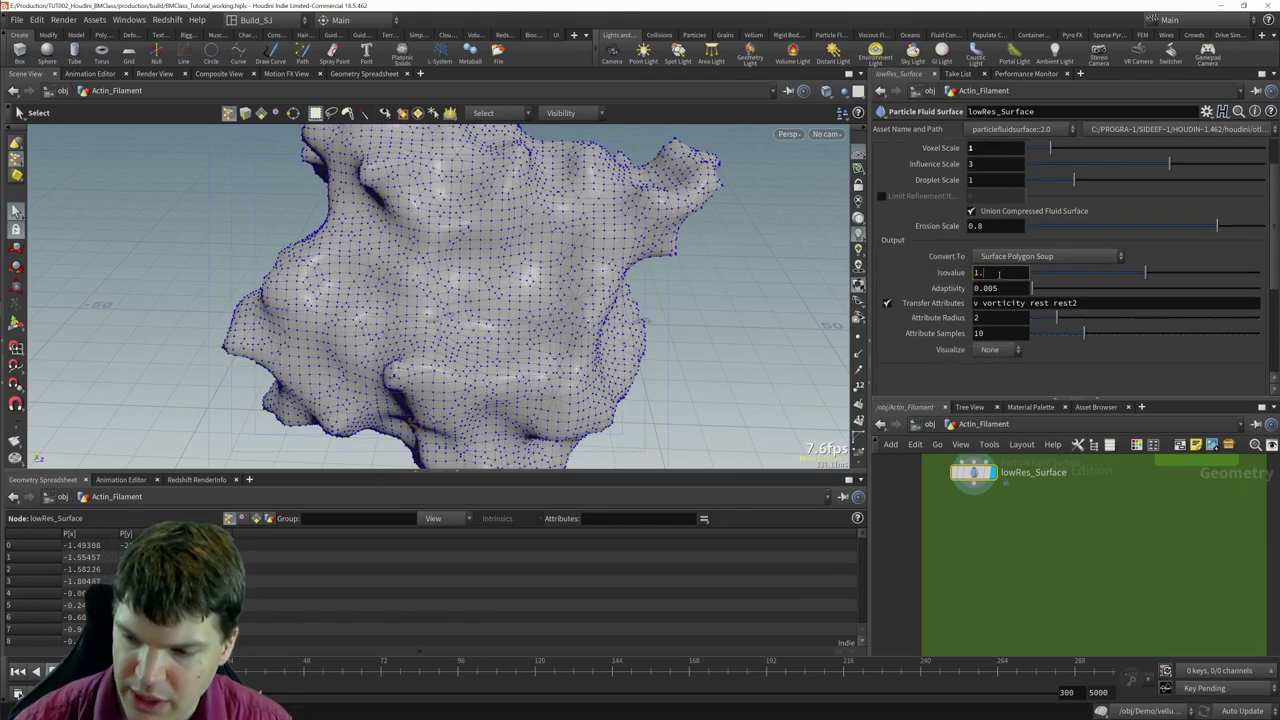
pyautogui.write('.8')
pyautogui.press('Return')
pyautogui.press('Escape')
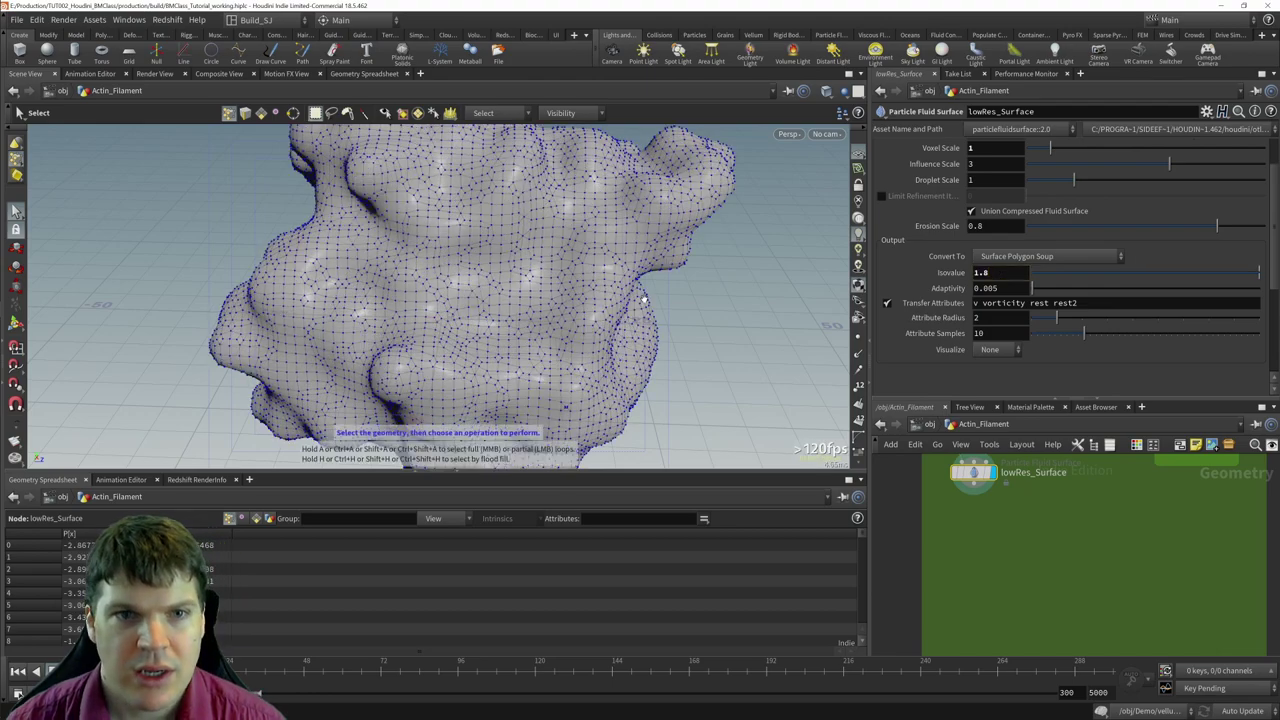
pyautogui.scroll(-5, 600, 277)
pyautogui.moveTo(600, 277); pyautogui.dragTo(640, 286)
pyautogui.scroll(6, 606, 240)
pyautogui.press('s')
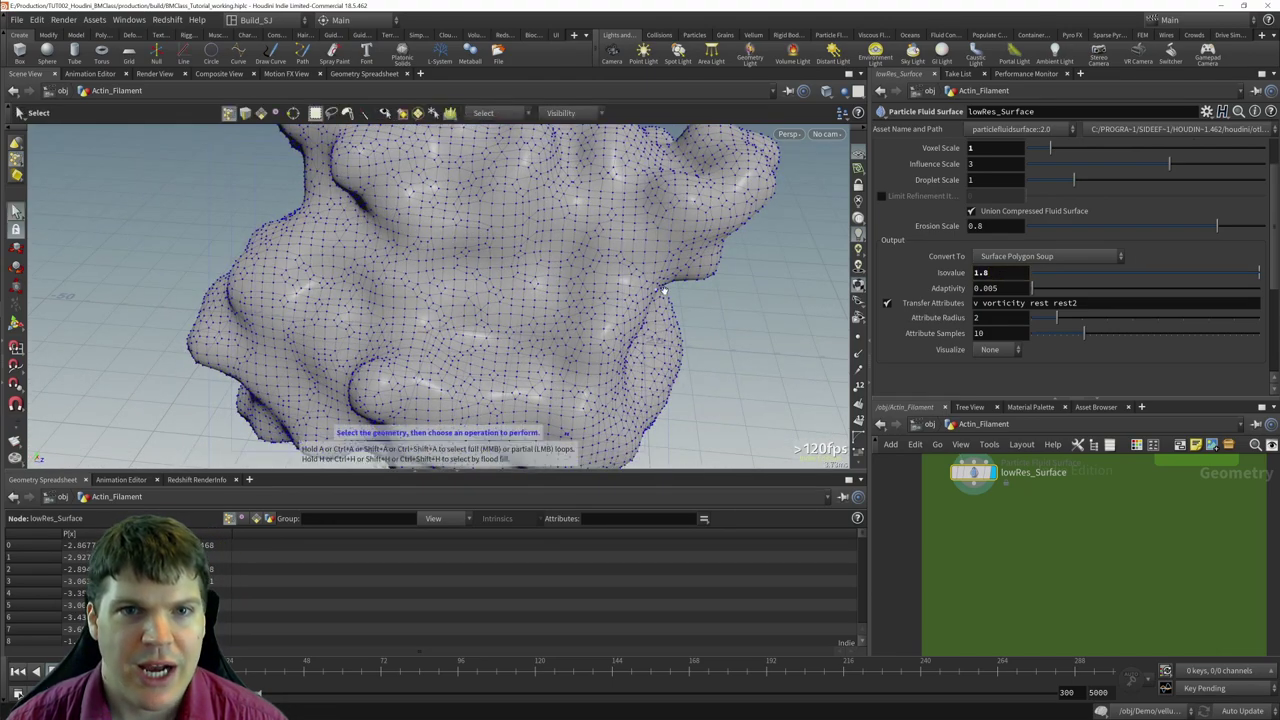
pyautogui.scroll(-3, 606, 240)
pyautogui.moveTo(606, 240); pyautogui.dragTo(640, 250)
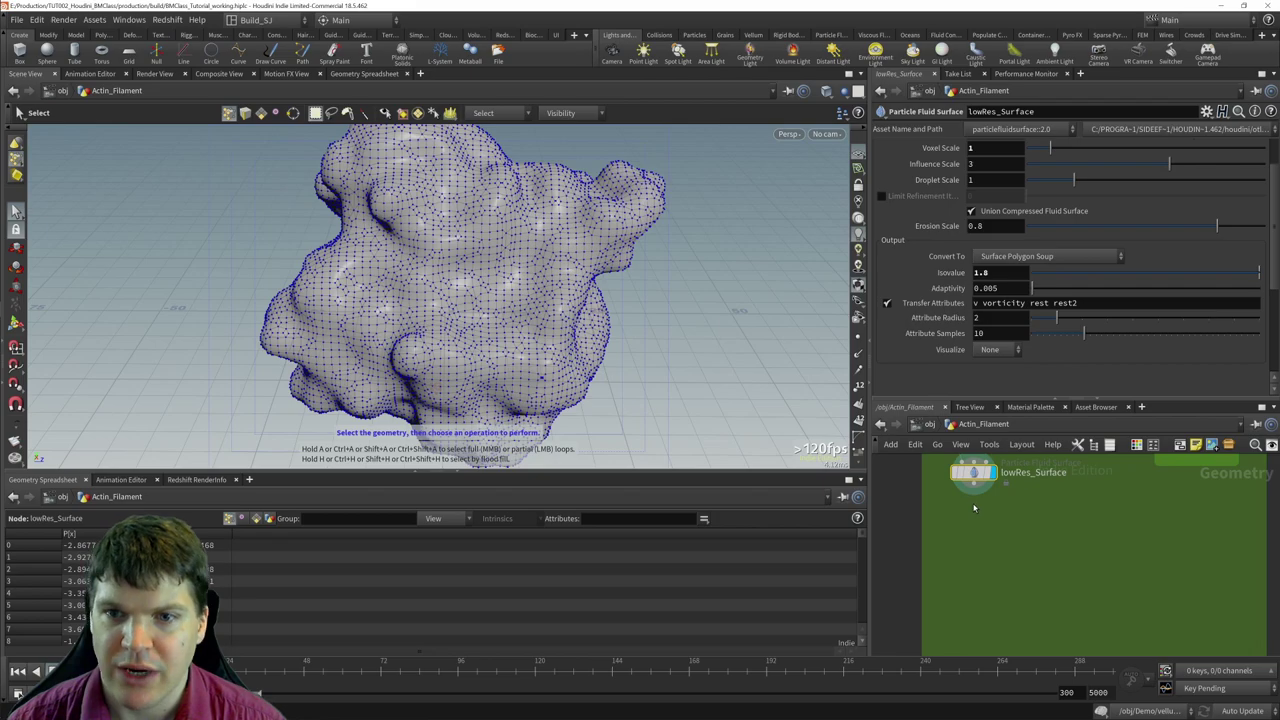
# - Add a Remesh node below lowRes_Surface, wire the surface output into its Geometry to Divide input and display it
pyautogui.press('Tab')
pyautogui.write('reme')
pyautogui.press('Return')
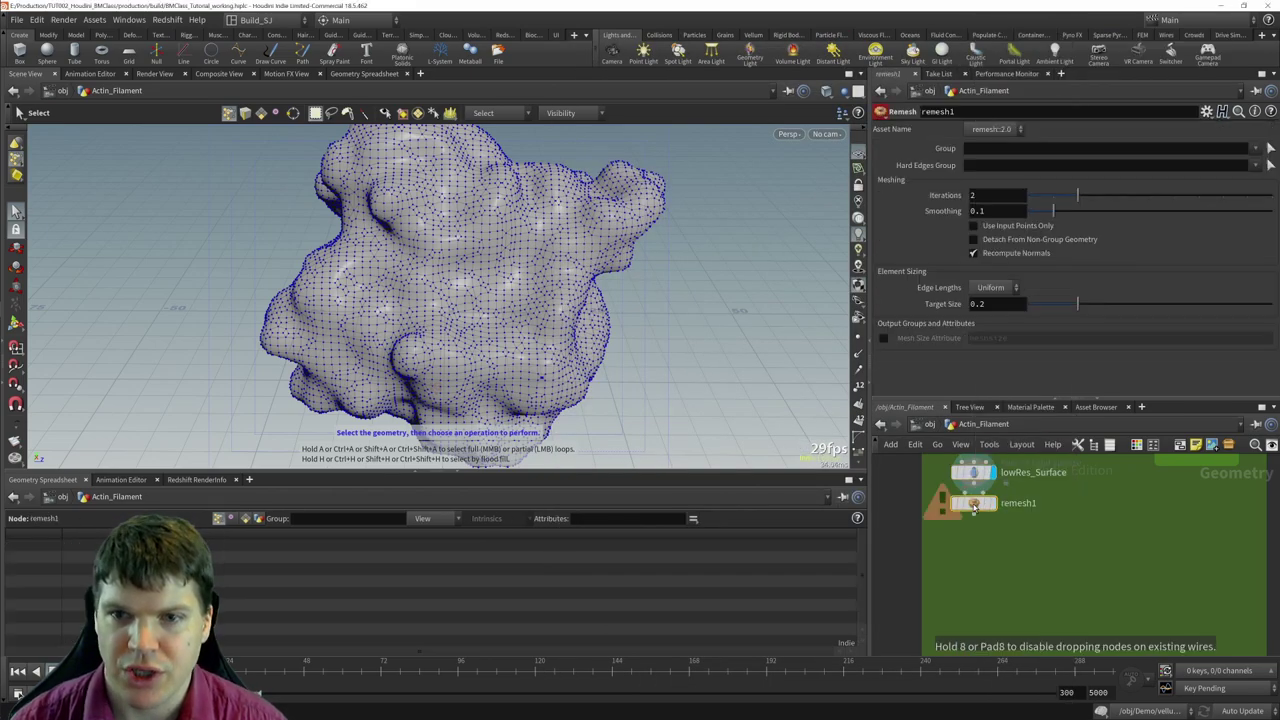
pyautogui.click(973, 558)
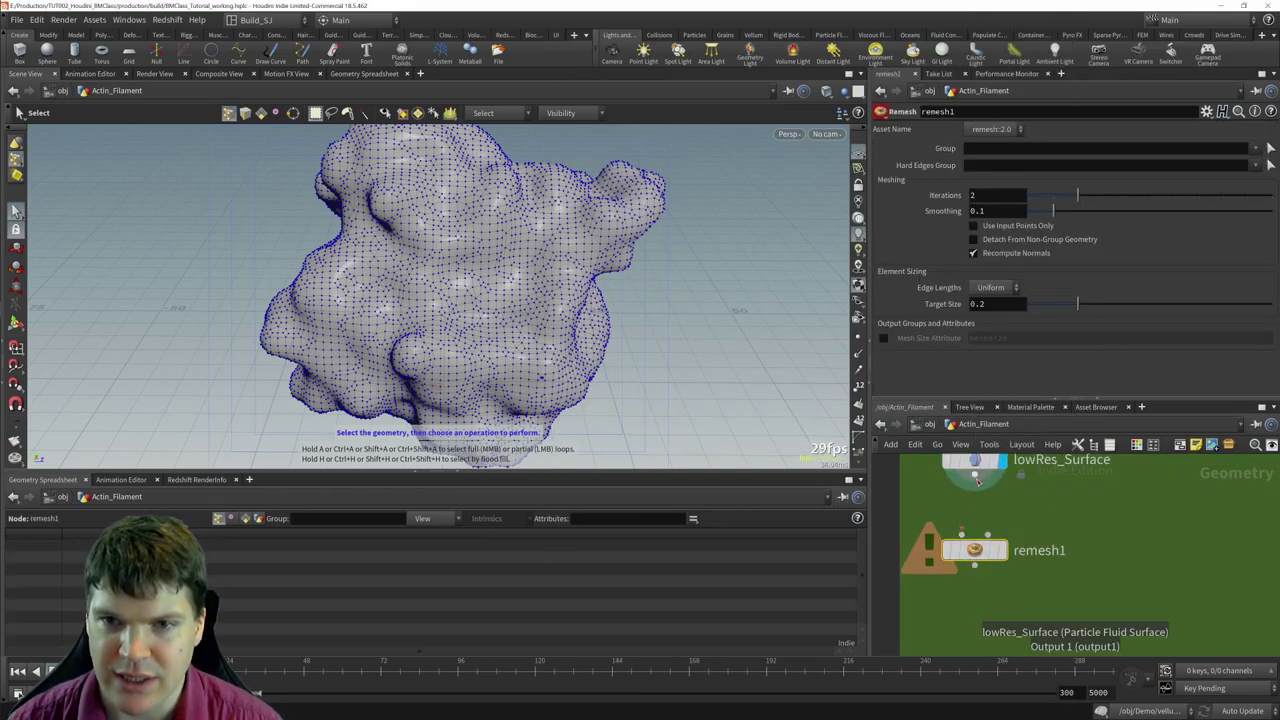
pyautogui.click(977, 478)
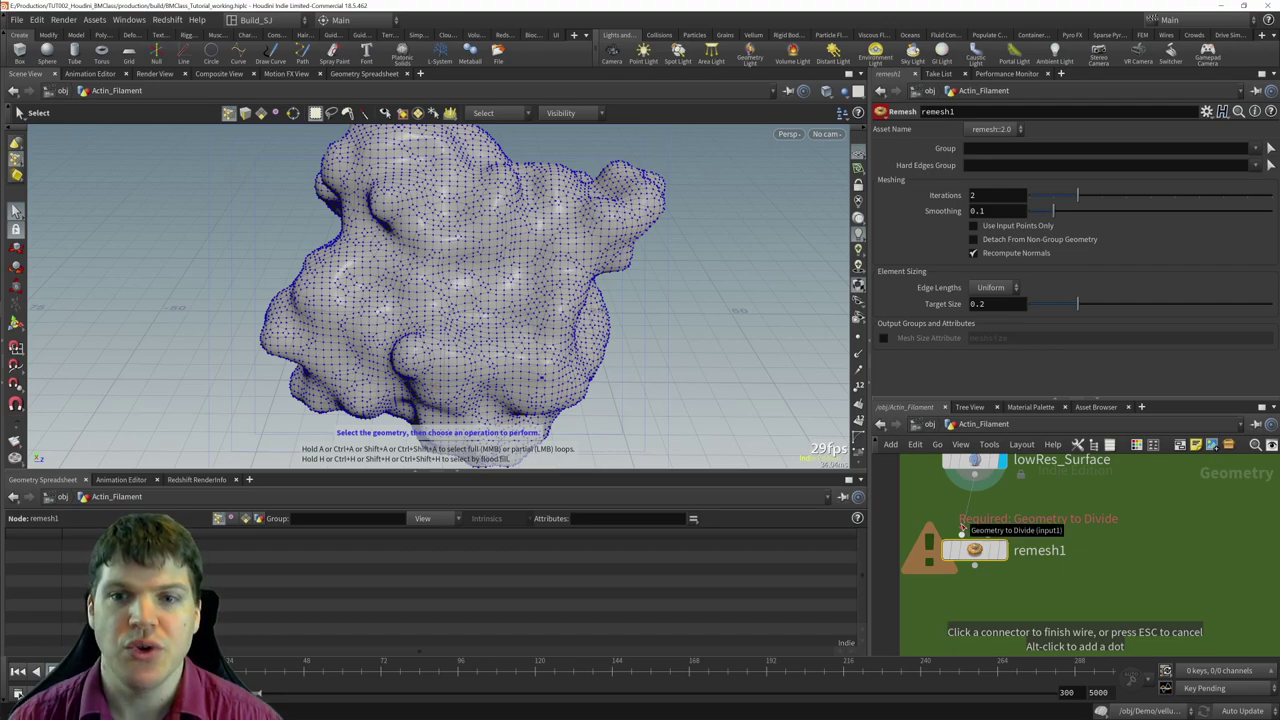
pyautogui.click(963, 527)
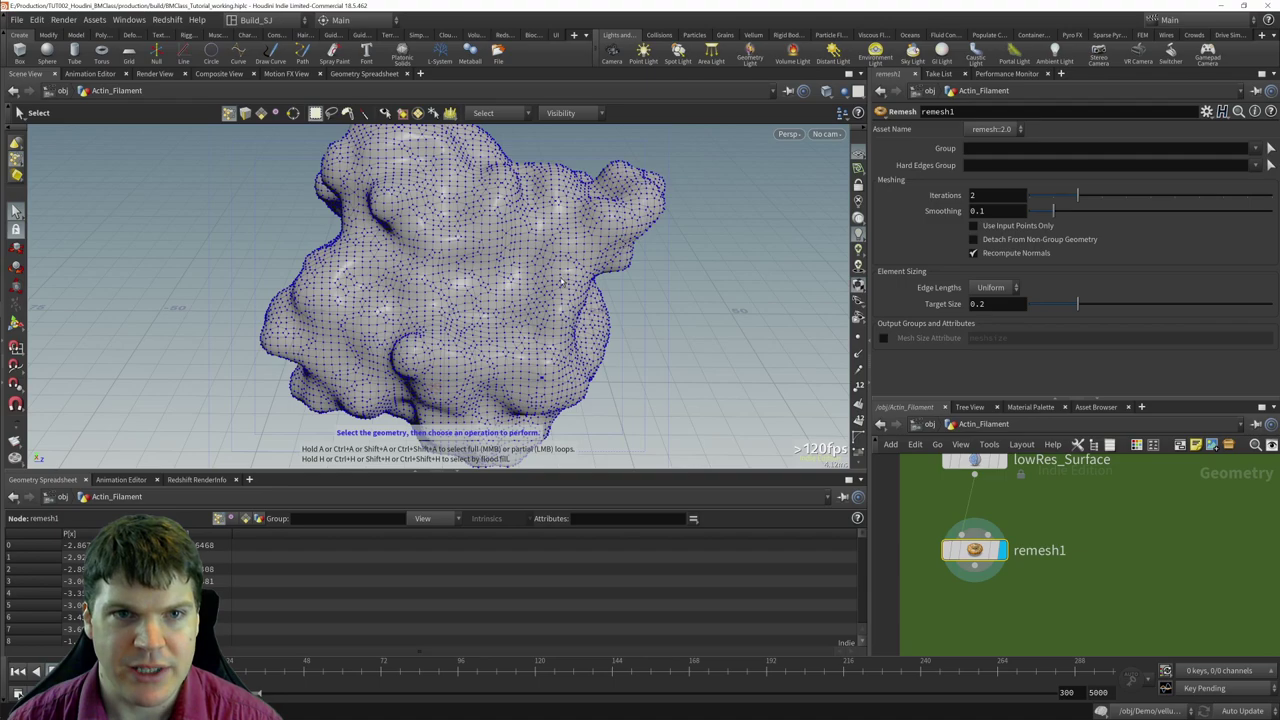
pyautogui.moveTo(978, 548)
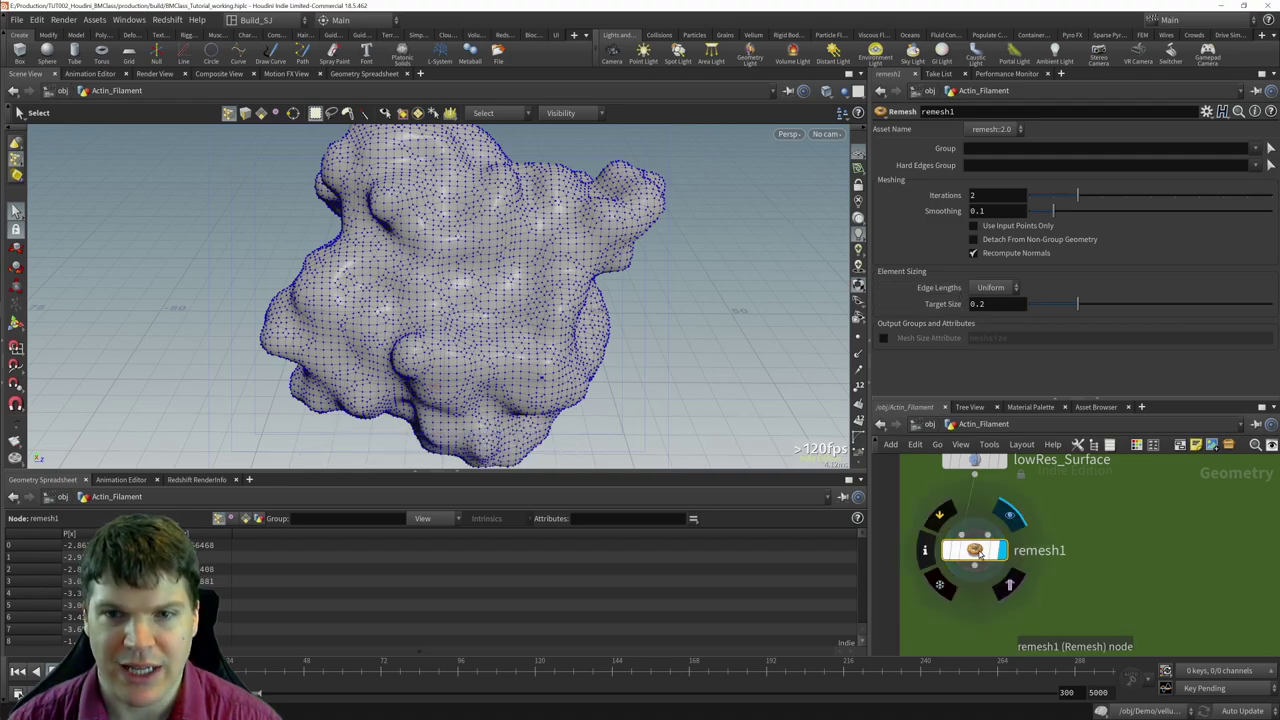
# - Set the remesh1 node's uniform Target Size to 7
pyautogui.click(991, 305)
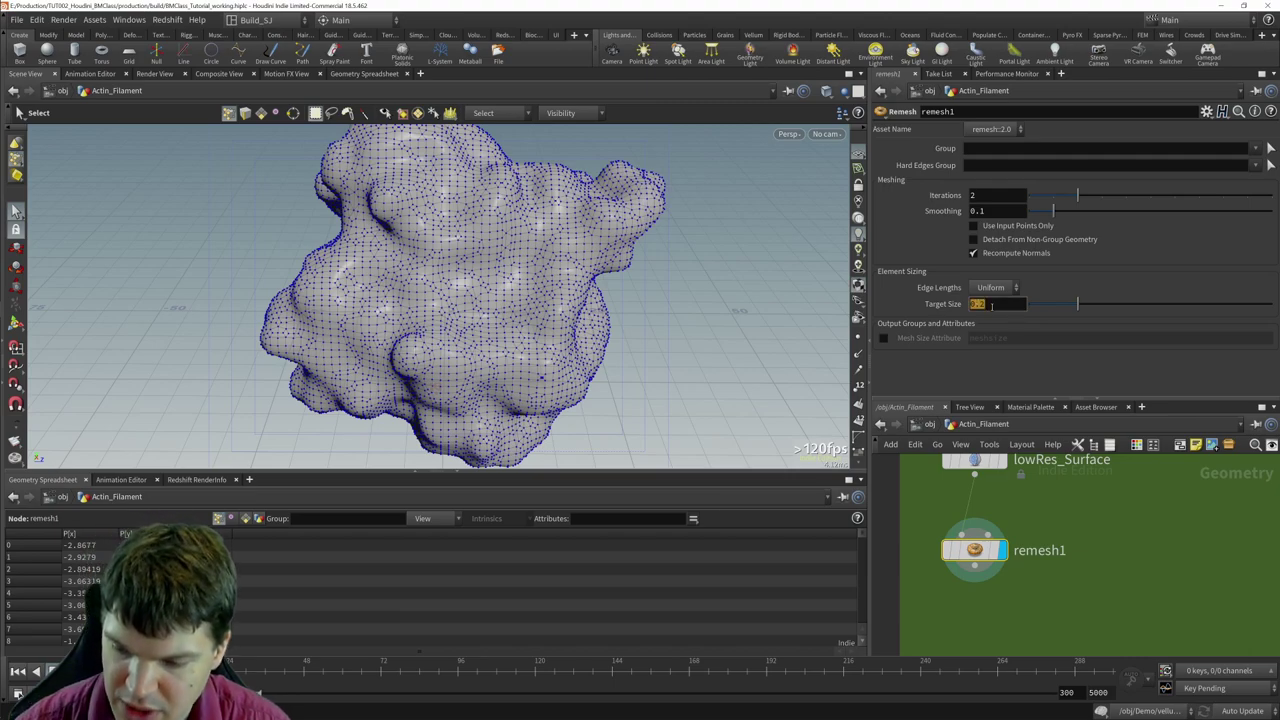
pyautogui.write('7')
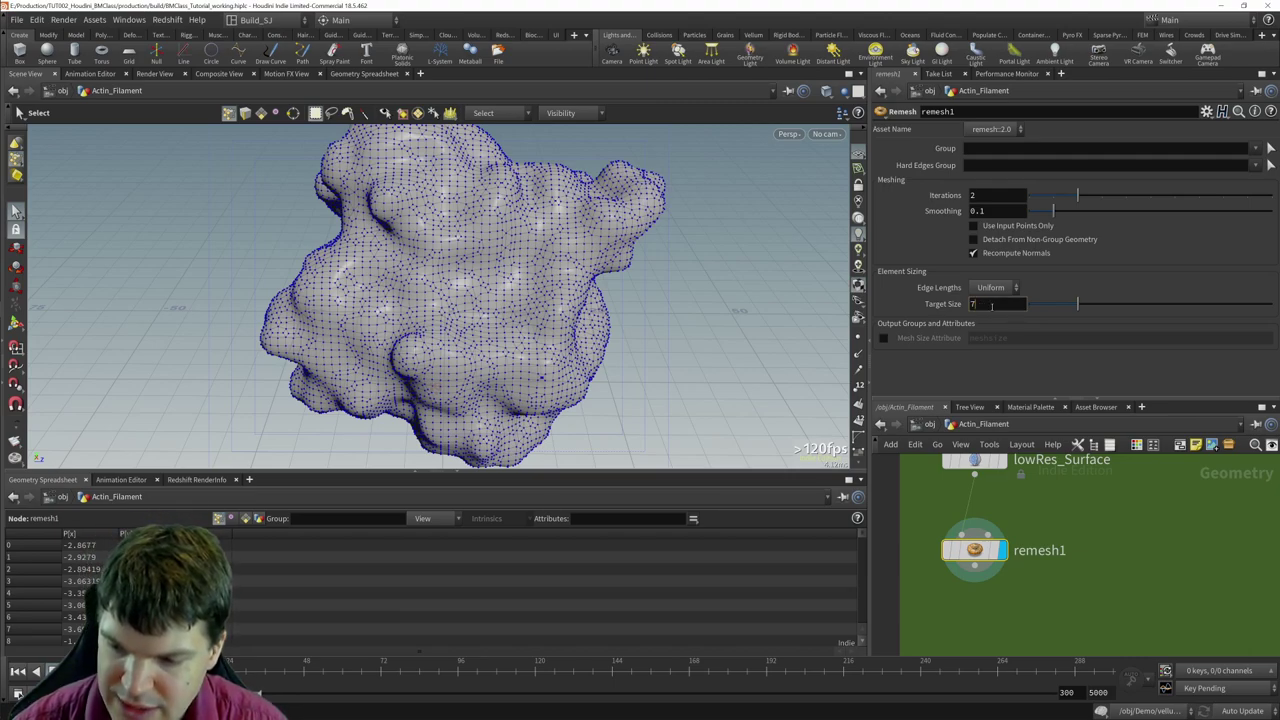
pyautogui.press('Return')
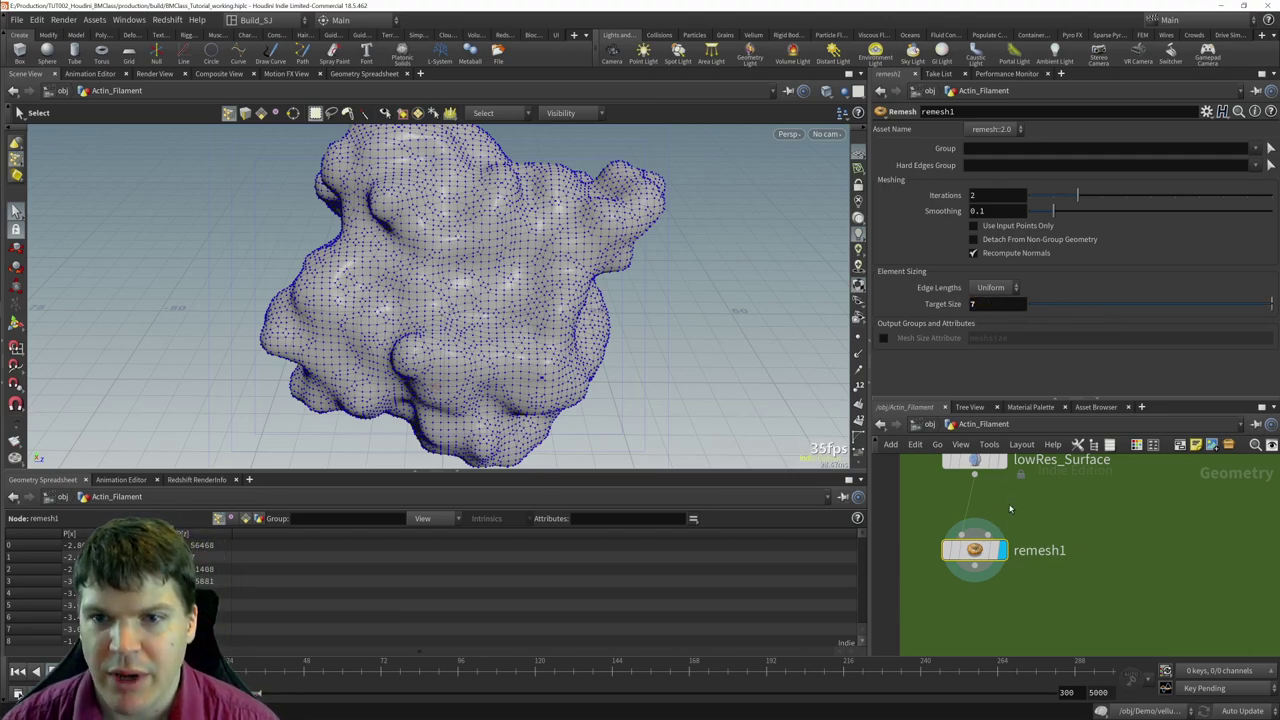
# - Change the lowRes_Surface node's output conversion to Surface Polygons
pyautogui.moveTo(1010, 509); pyautogui.dragTo(1008, 534, button='middle')
pyautogui.click(972, 484)
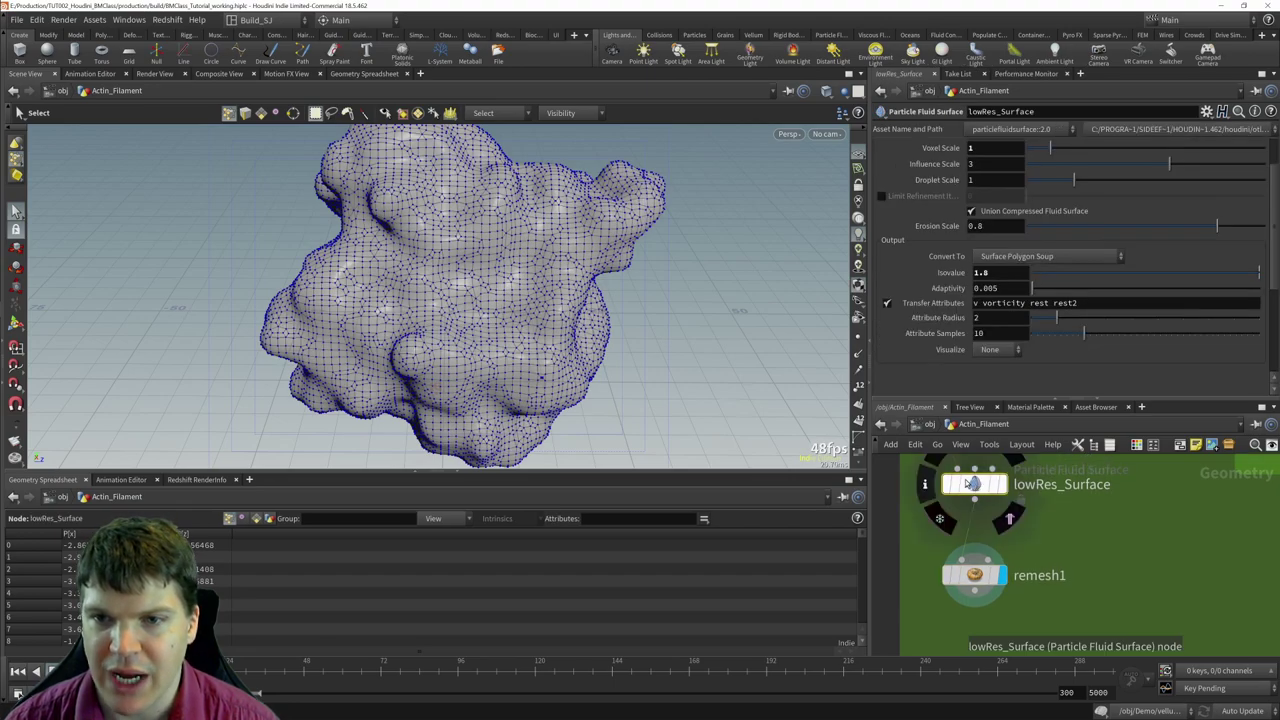
pyautogui.click(996, 258)
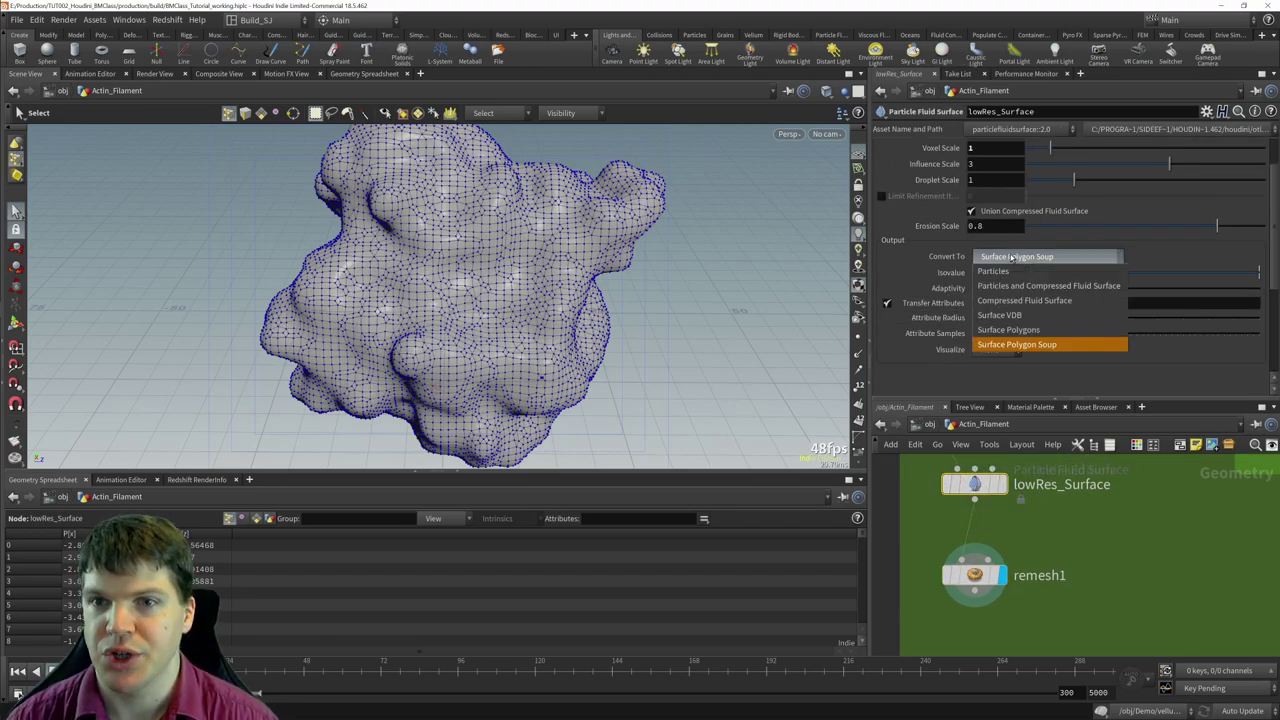
pyautogui.click(1037, 333)
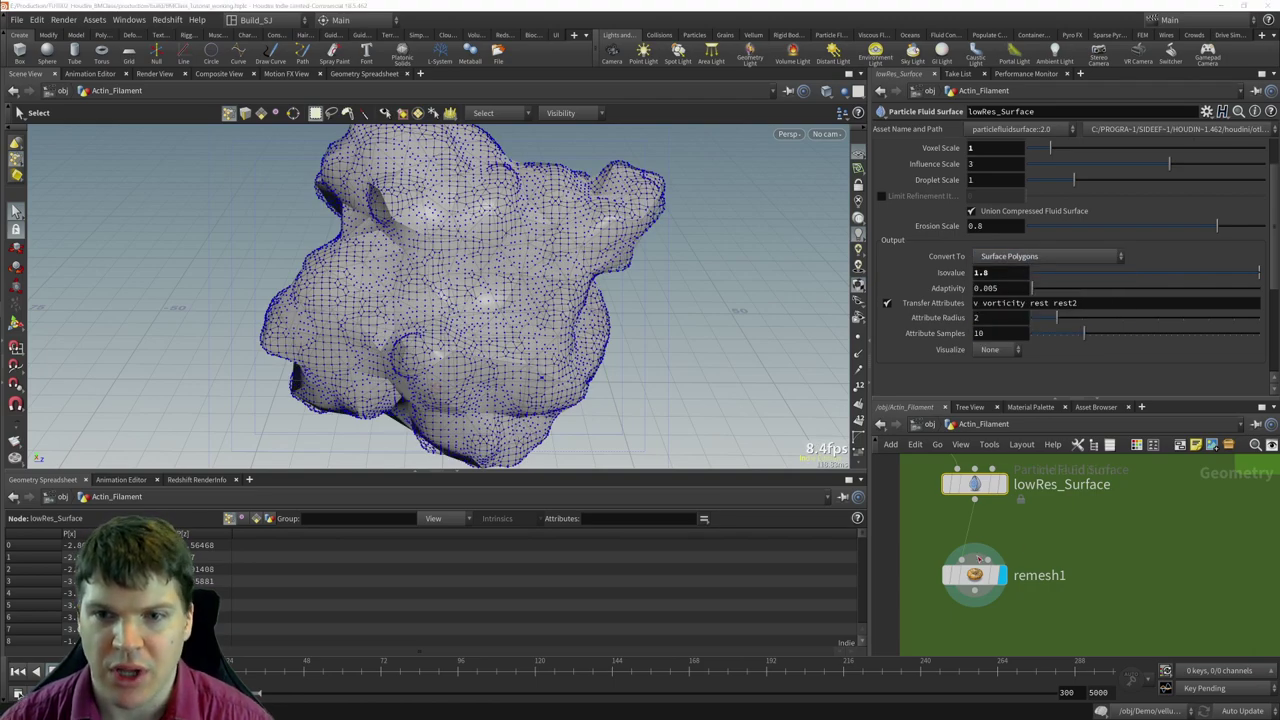
# - Set the remesh1 node's Iterations to 3 and Smoothing to .25
pyautogui.click(975, 576)
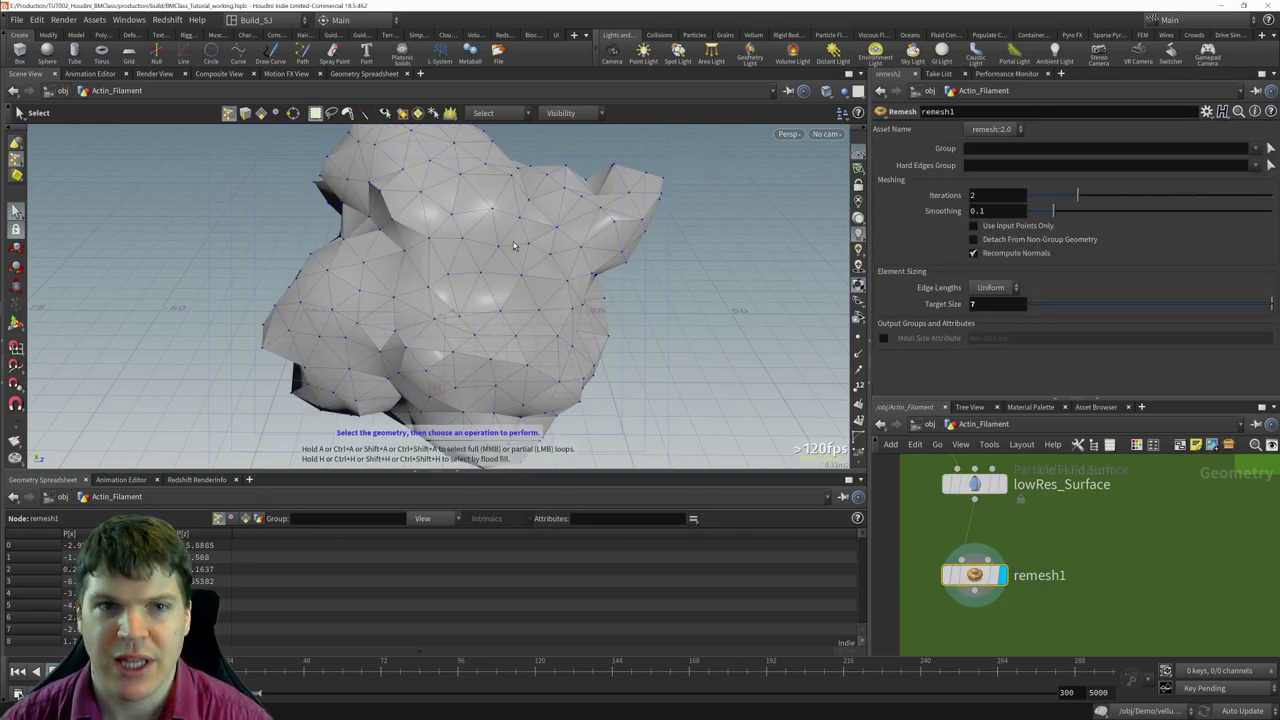
pyautogui.click(989, 194)
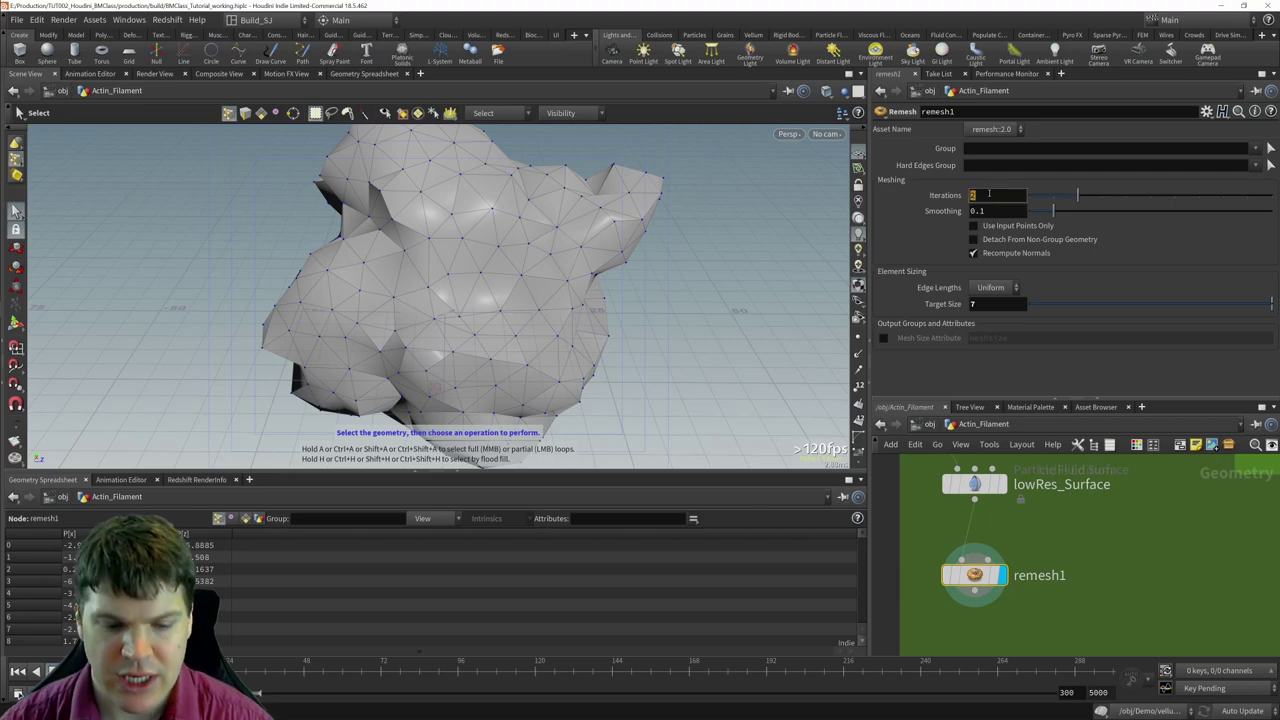
pyautogui.press('Return')
pyautogui.click(996, 210)
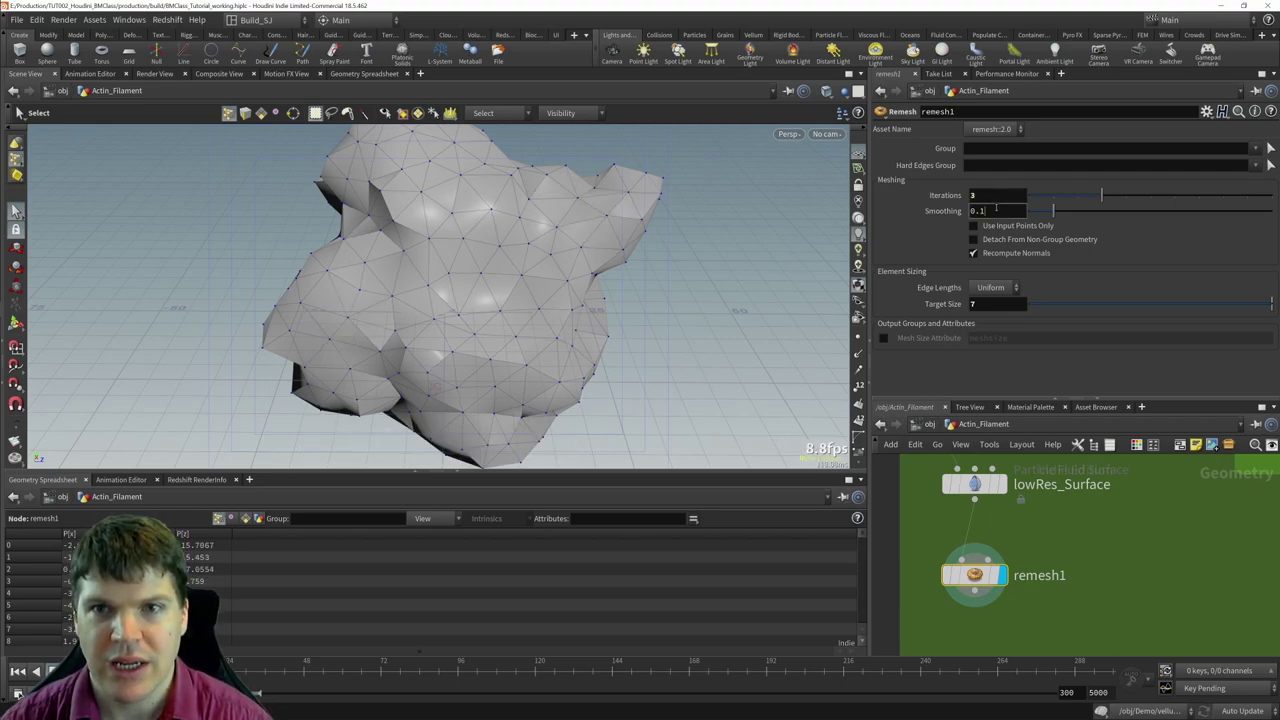
pyautogui.write('.25')
pyautogui.press('Return')
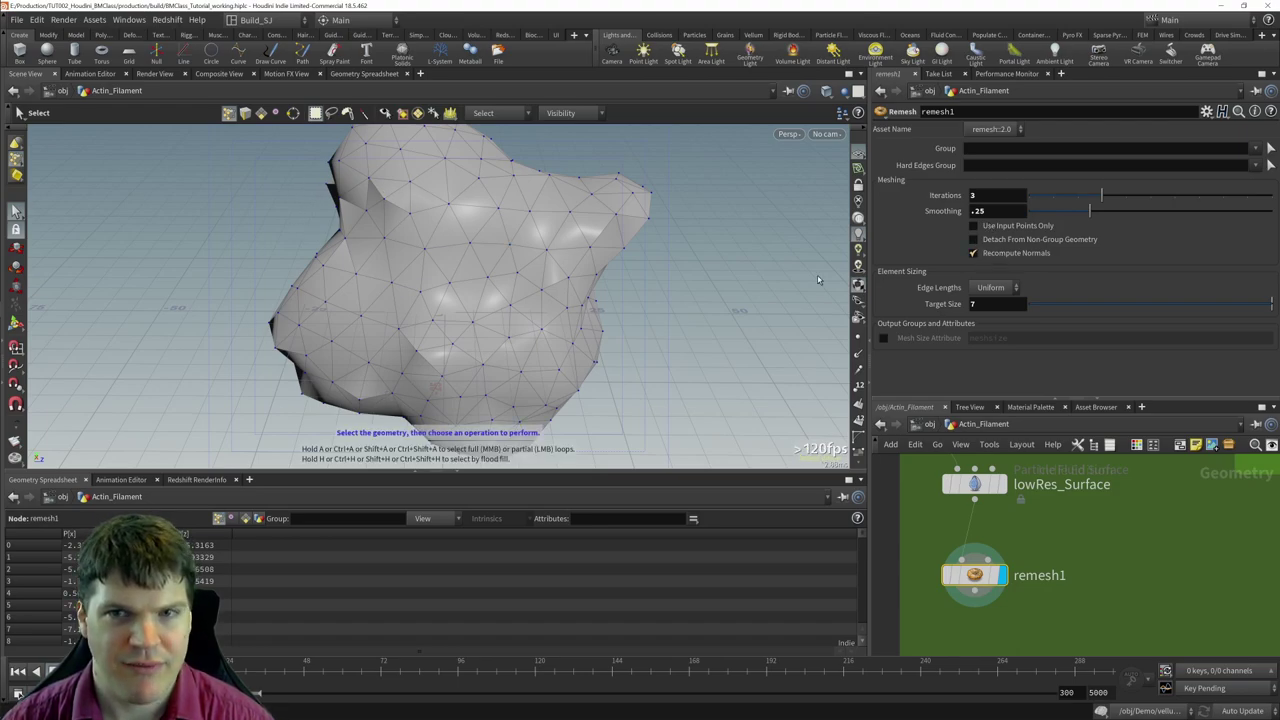
# - Turn off Recompute Normals on the remesh1 node and inspect the remeshed surface from different angles
pyautogui.click(973, 253)
pyautogui.press('Escape')
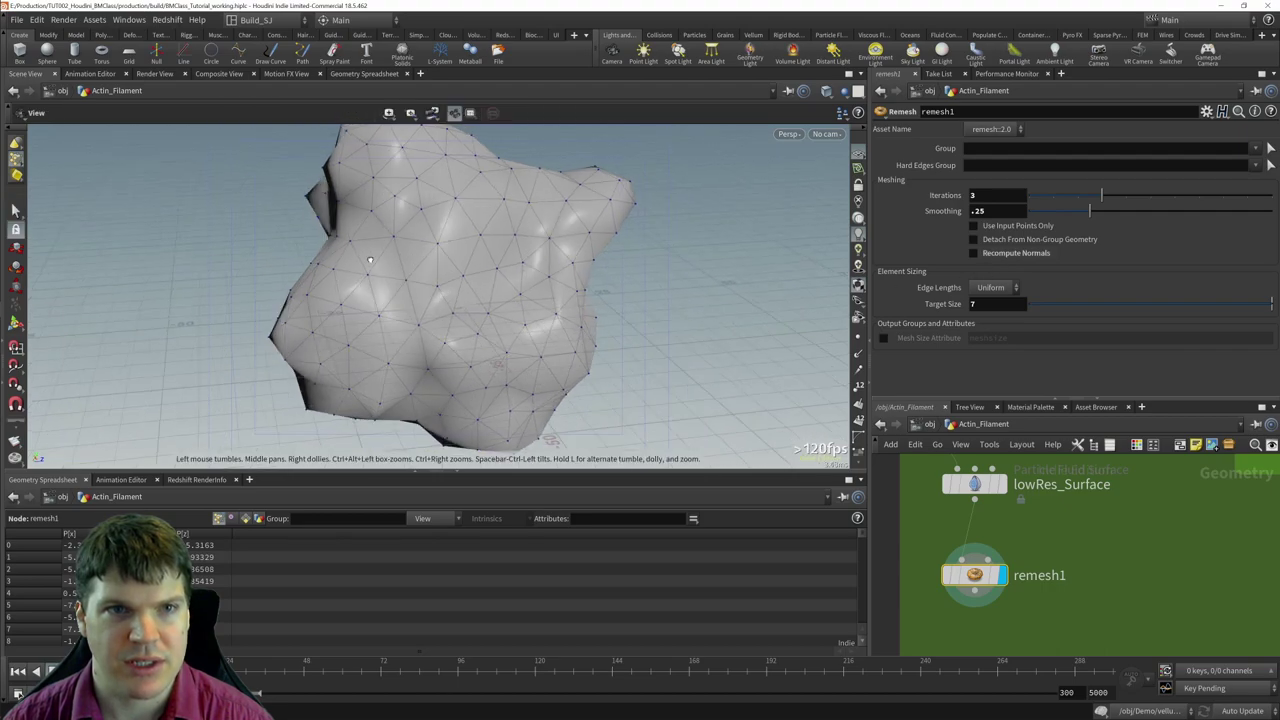
pyautogui.moveTo(370, 260)
pyautogui.mouseDown()
pyautogui.moveTo(631, 214)
pyautogui.moveTo(694, 223)
pyautogui.moveTo(329, 303)
pyautogui.moveTo(557, 214)
pyautogui.moveTo(371, 263)
pyautogui.mouseUp()
pyautogui.press('s')
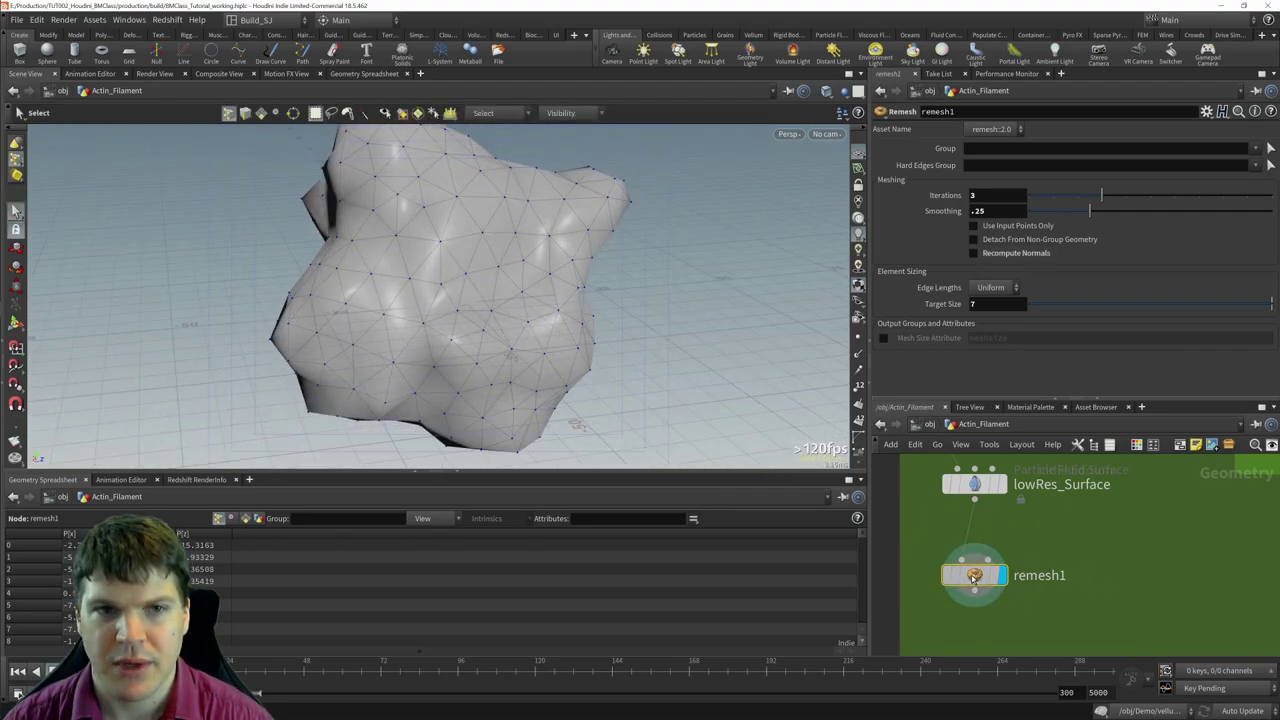
pyautogui.press('Escape')
pyautogui.moveTo(654, 309); pyautogui.dragTo(606, 345)
pyautogui.press('s')
pyautogui.scroll(-2, 1110, 540)
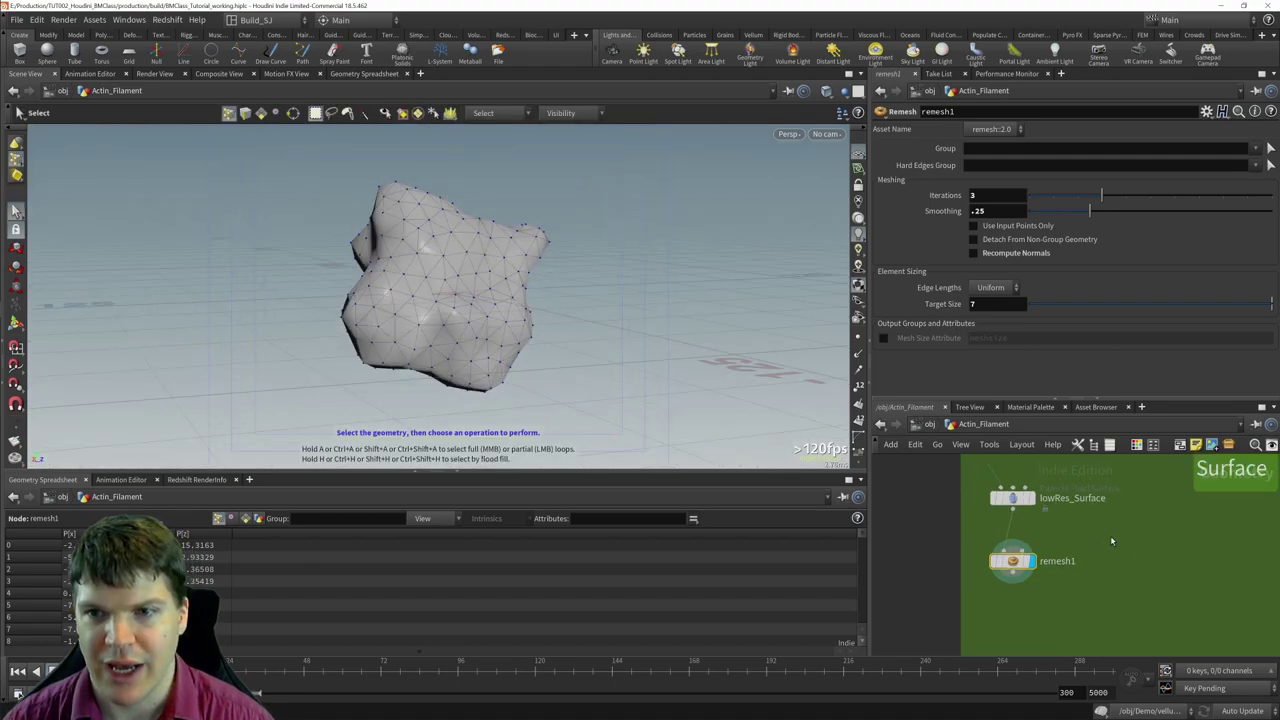
# - Rename the remesh1 node to lowRes_remesh
pyautogui.scroll(-2, 1090, 550)
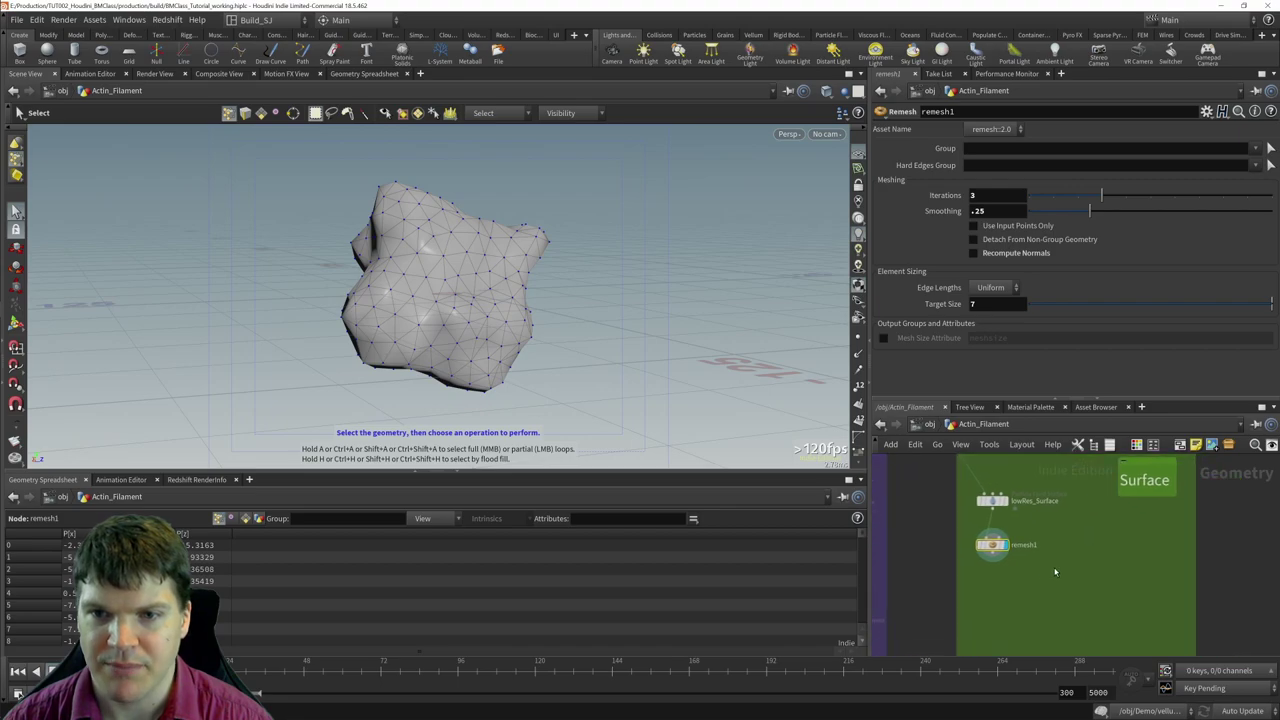
pyautogui.keyDown('shift'); pyautogui.click(992, 500); pyautogui.keyUp('shift')
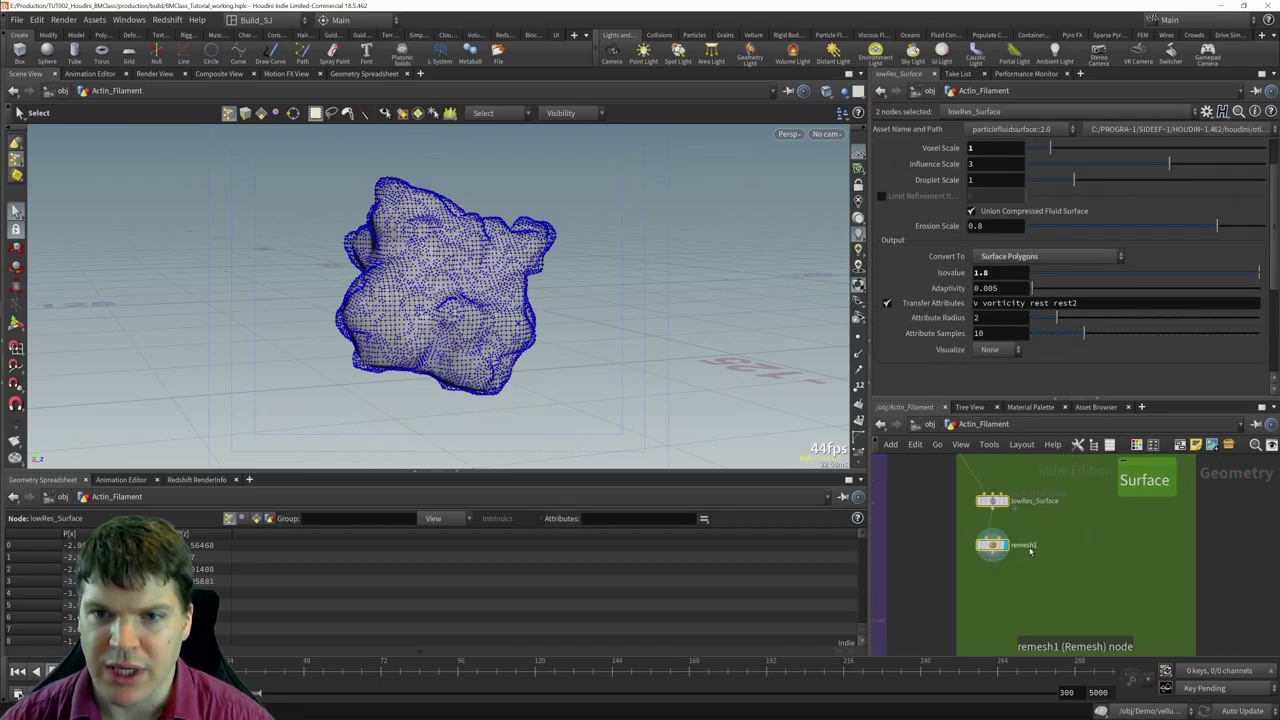
pyautogui.doubleClick(1025, 545)
pyautogui.press('Home')
pyautogui.write('lowRes_')
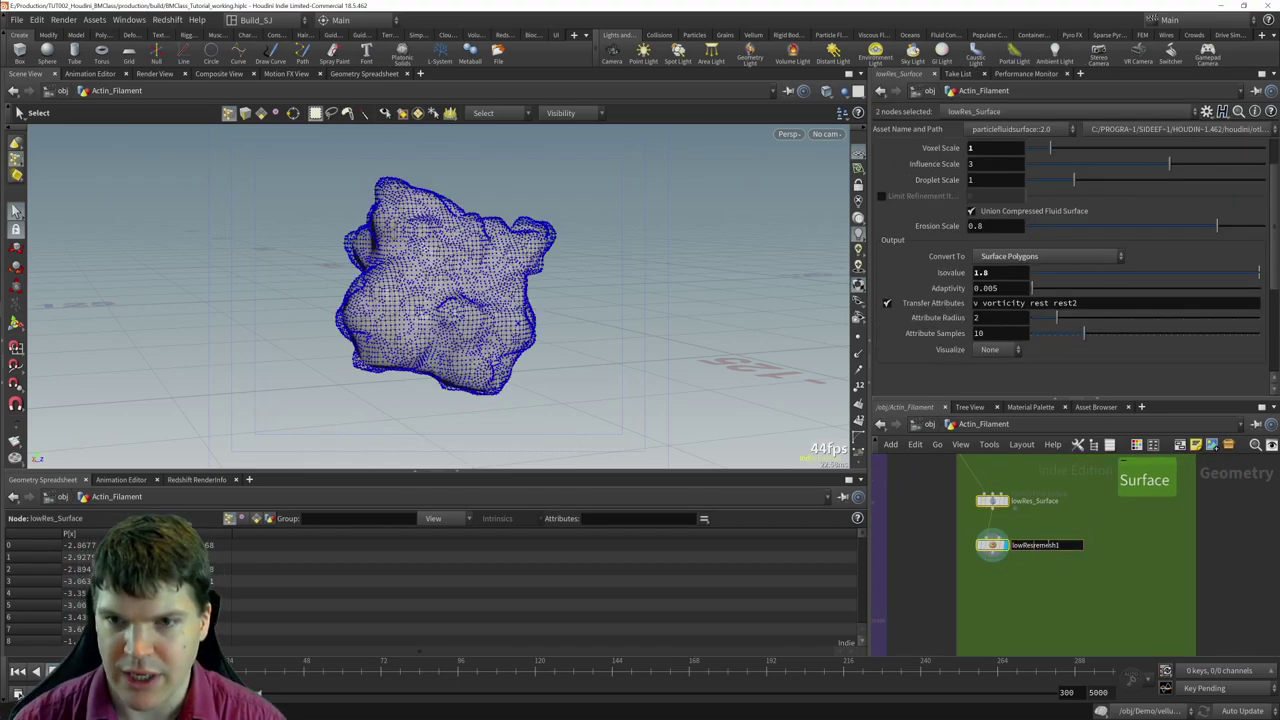
pyautogui.press('Return')
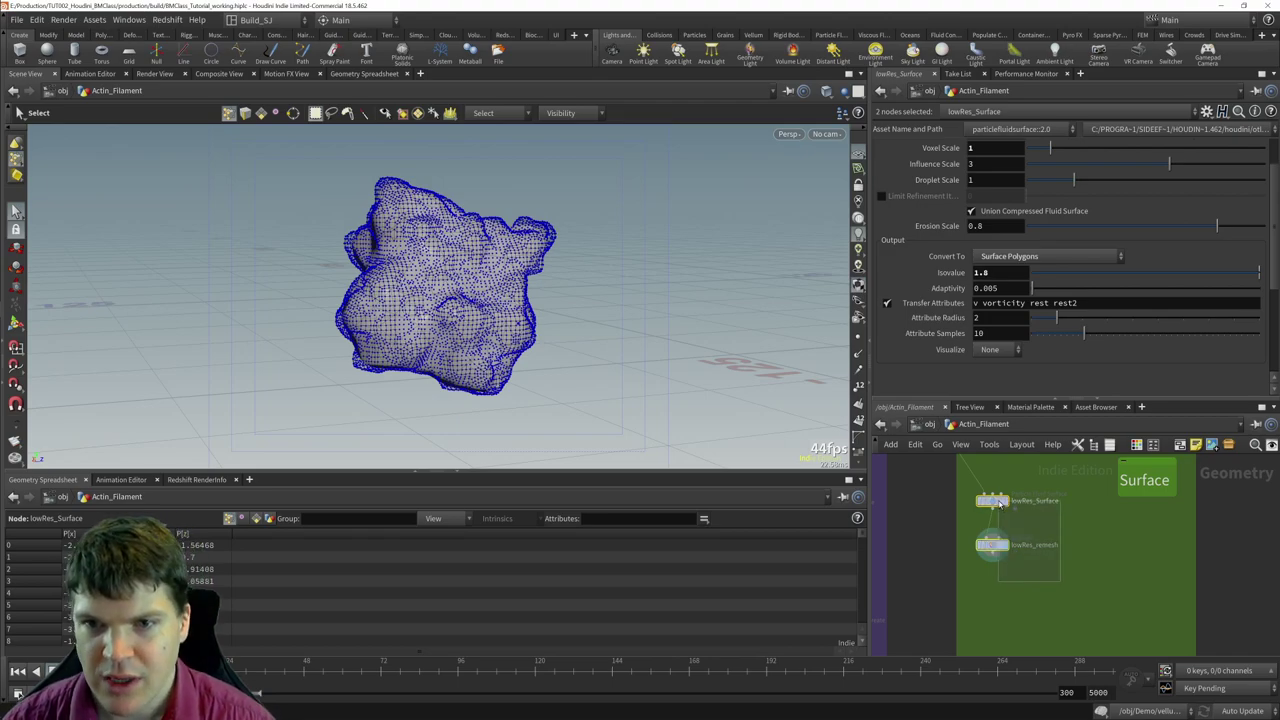
# - Duplicate the lowRes_Surface and lowRes_remesh nodes beside the originals in the Surface network box
pyautogui.hotkey('ctrl', 'c')
pyautogui.hotkey('ctrl', 'v')
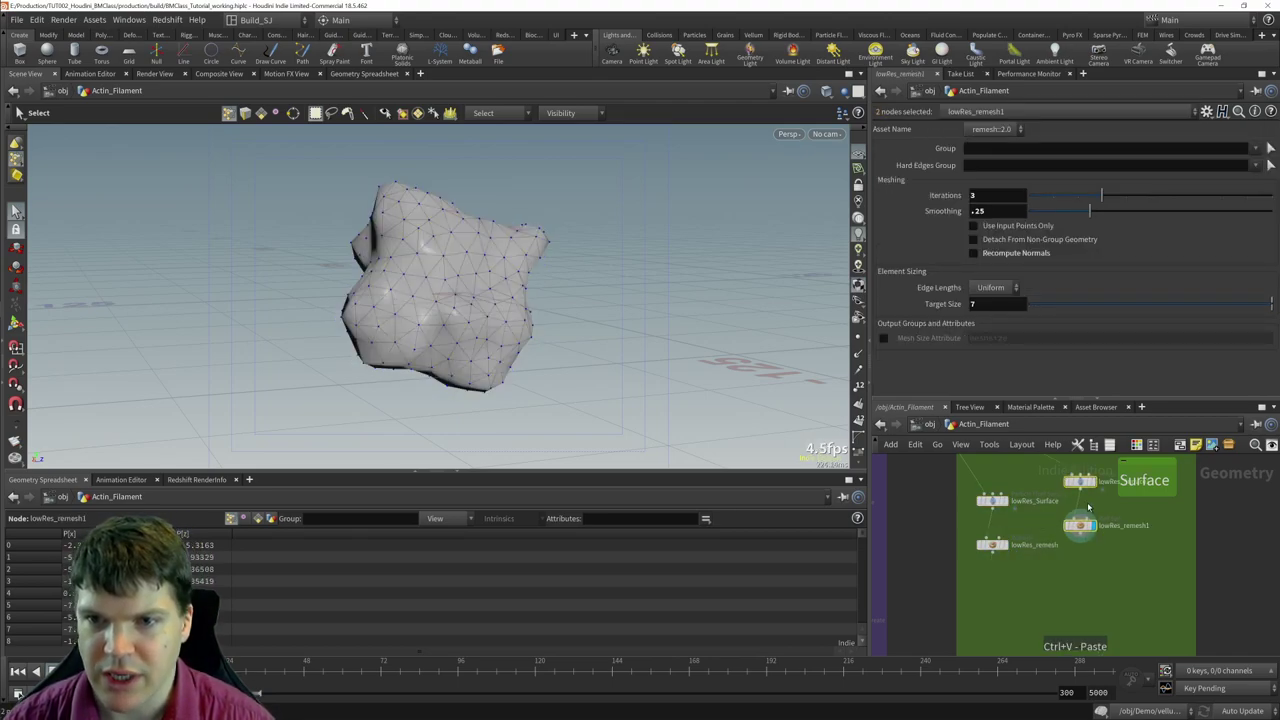
pyautogui.scroll(3, 1140, 512)
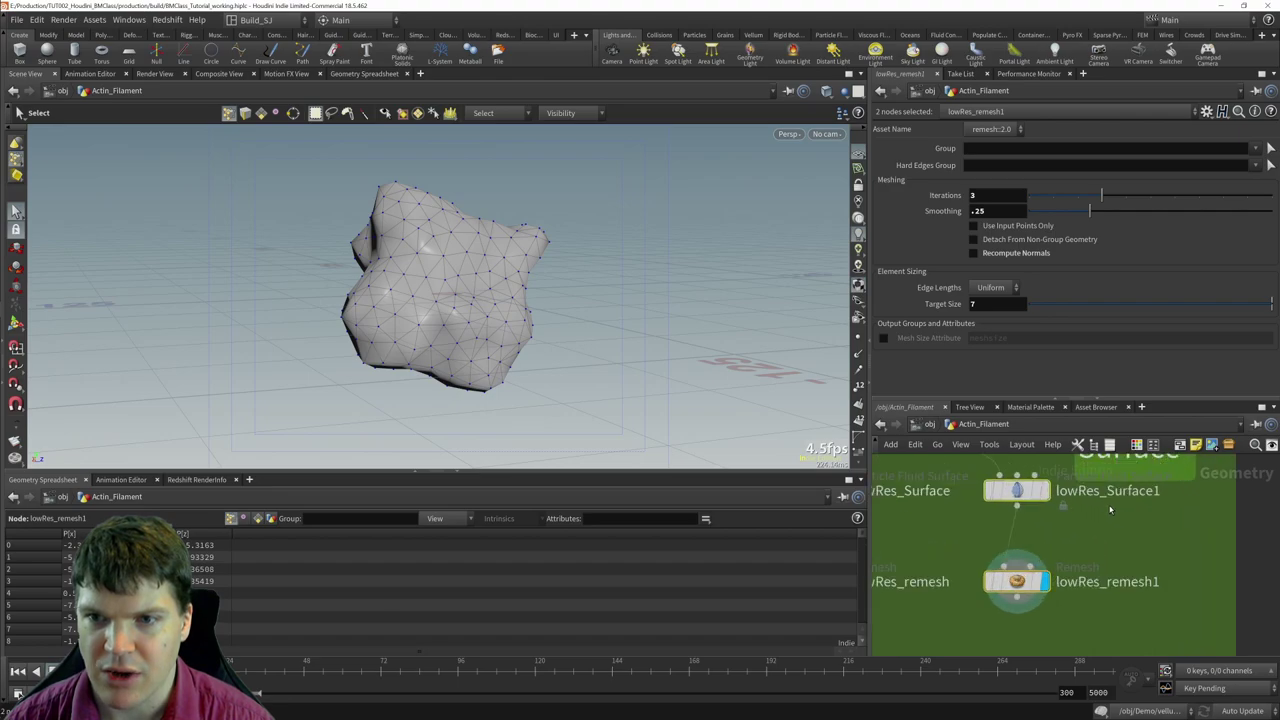
# - Rename the duplicated lowRes_Surface1 node to highRes_Surface
pyautogui.doubleClick(1110, 505)
pyautogui.press('Home')
pyautogui.hotkey('shift', 'Right')
pyautogui.hotkey('shift', 'Right')
pyautogui.hotkey('shift', 'Right')
pyautogui.write('high')
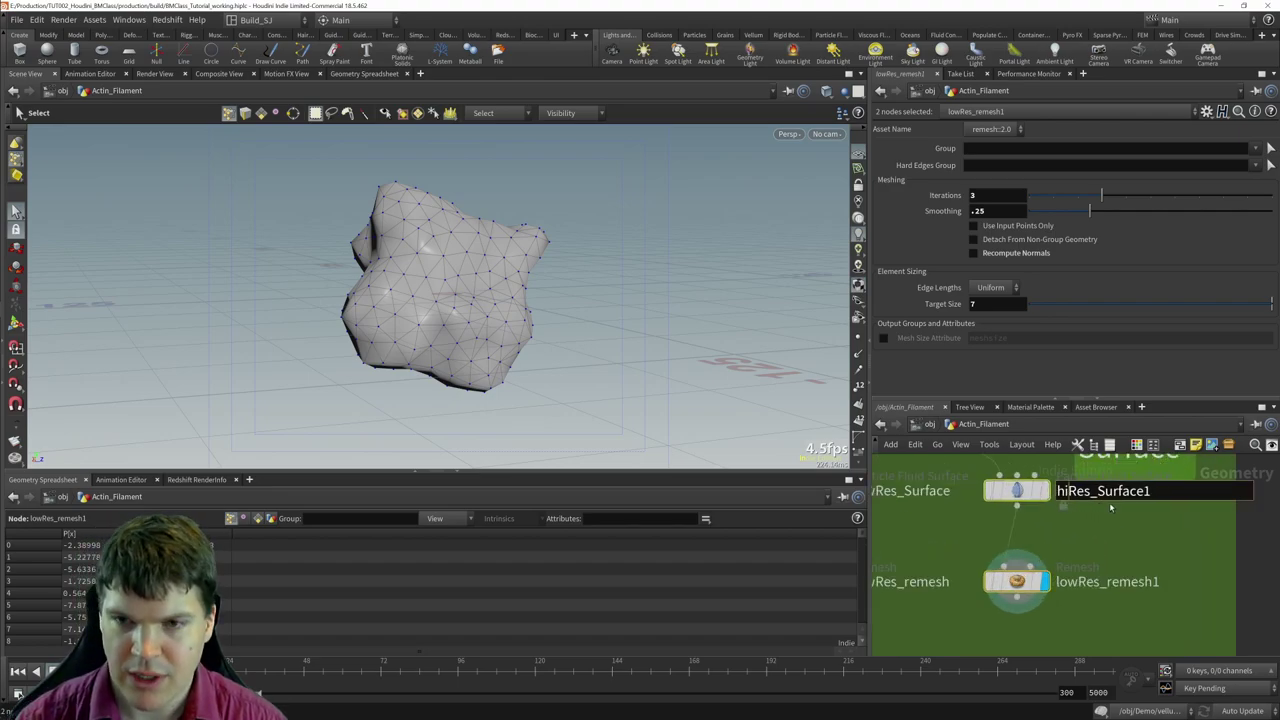
pyautogui.press('End')
pyautogui.press('BackSpace')
pyautogui.press('Return')
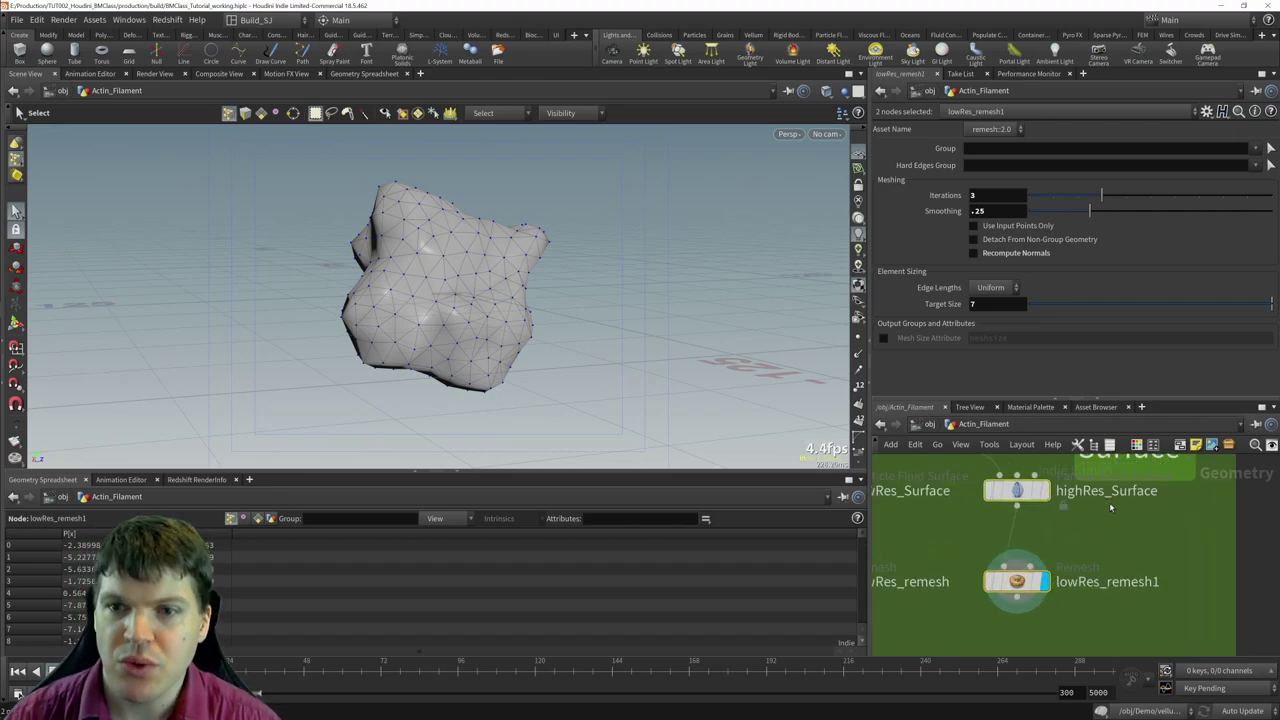
# - Rename the duplicated lowRes_remesh1 node to highRes_remesh
pyautogui.doubleClick(1078, 582)
pyautogui.press('Home')
pyautogui.hotkey('shift', 'Right')
pyautogui.hotkey('shift', 'Right')
pyautogui.hotkey('shift', 'Right')
pyautogui.write('high')
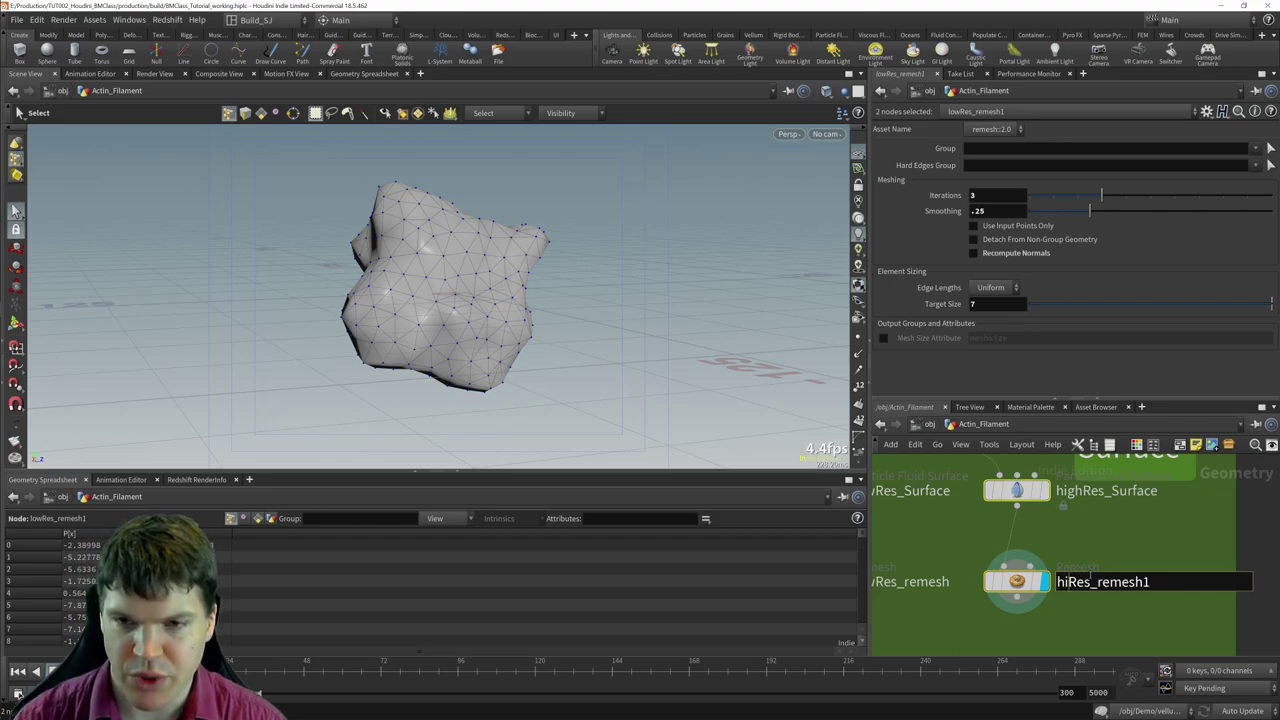
pyautogui.press('BackSpace')
pyautogui.press('Return')
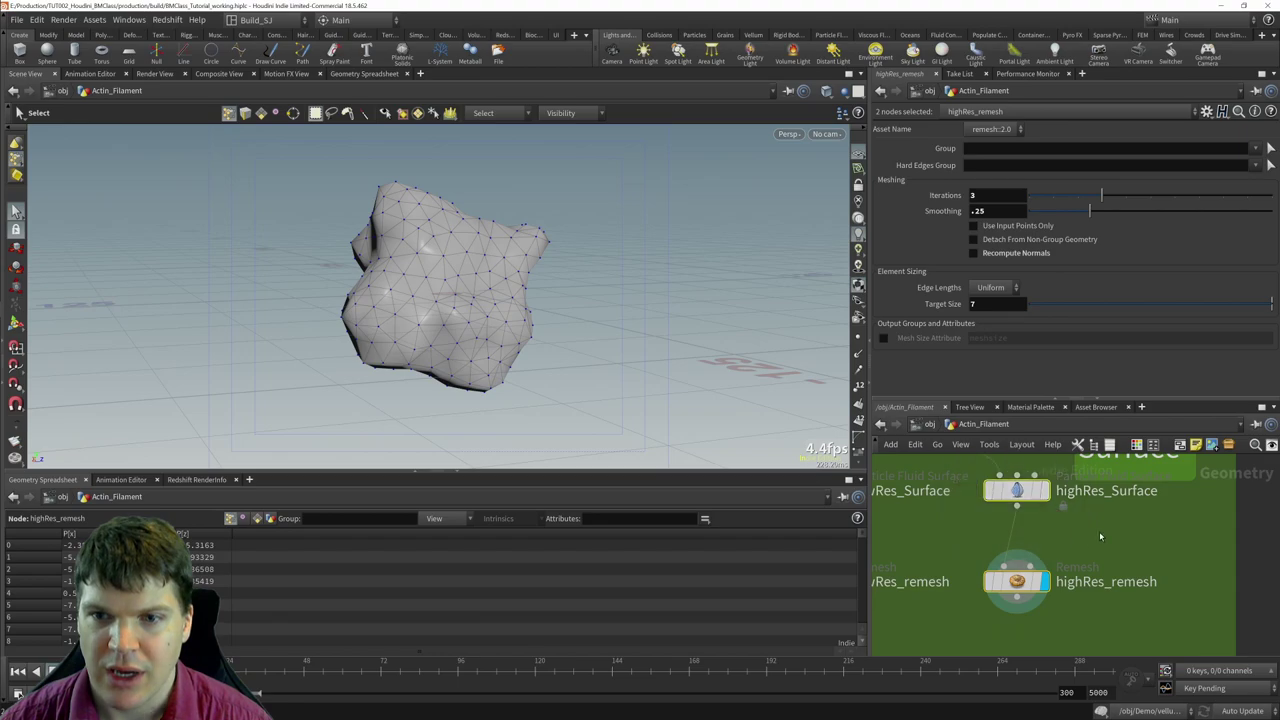
# - On highRes_Surface, set Particle Separation to .7, Voxel Scale to .6 and Droplet Scale to 1.3
pyautogui.click(1030, 492)
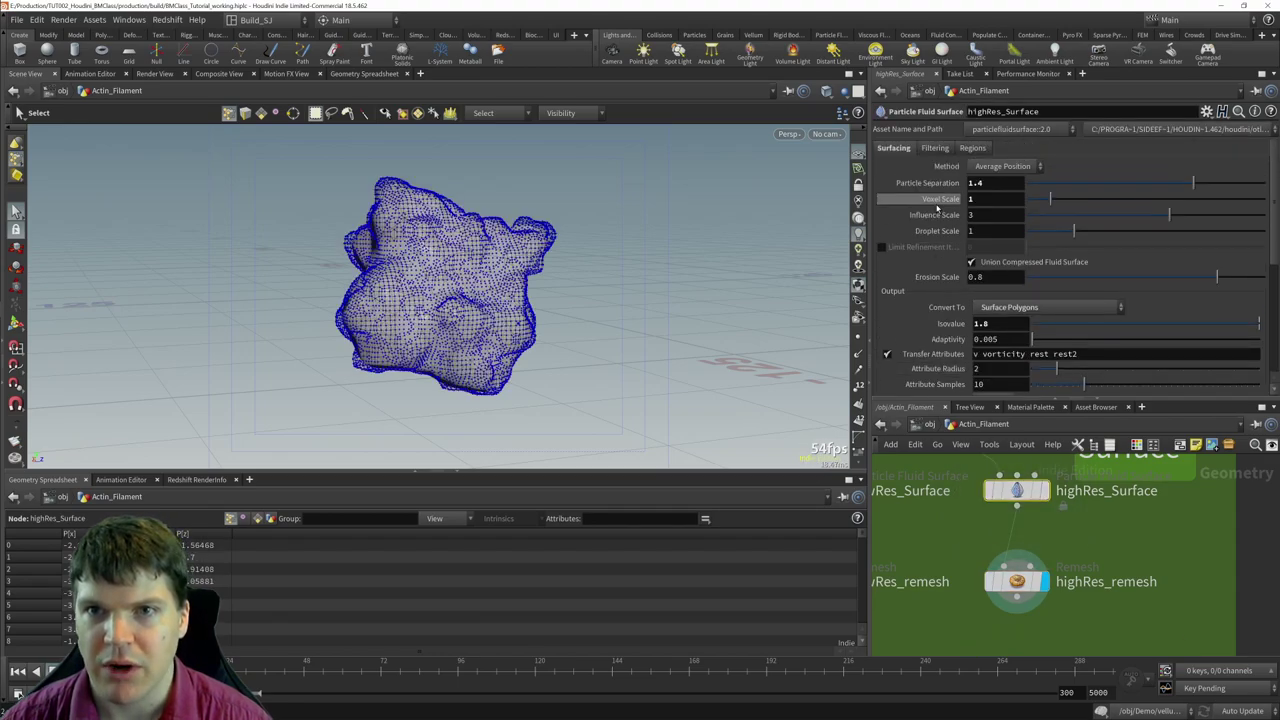
pyautogui.doubleClick(990, 183)
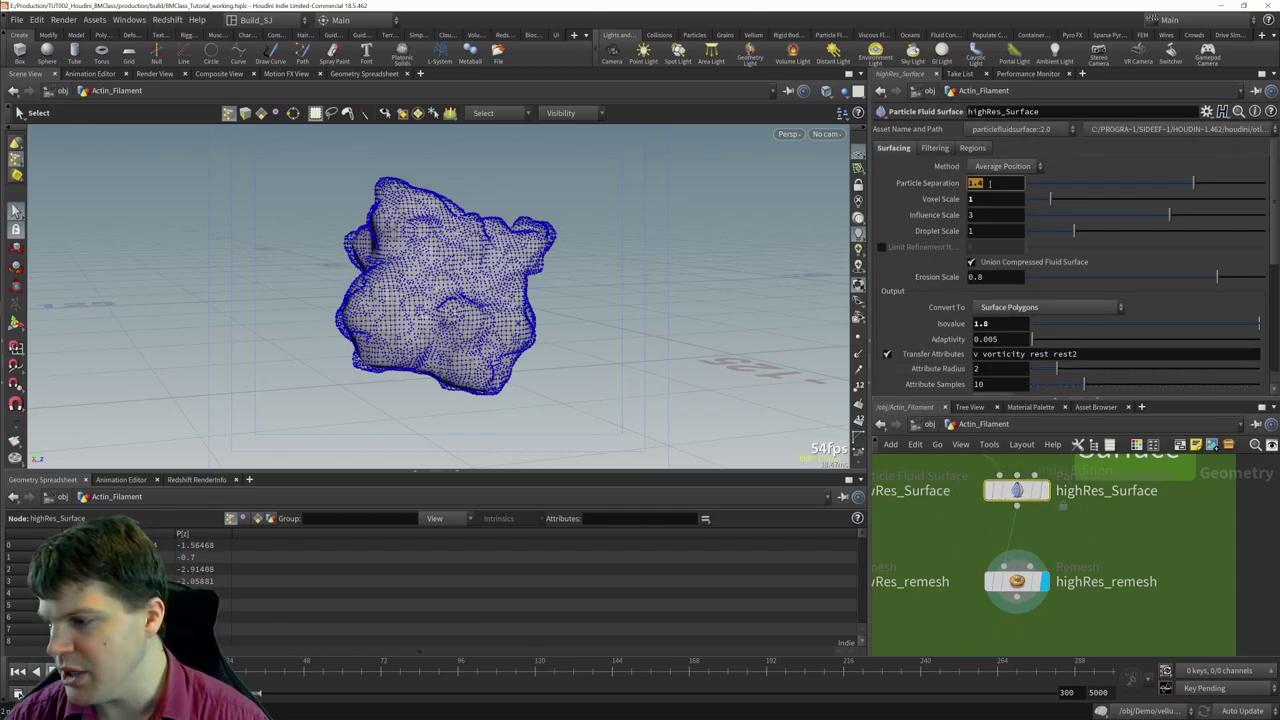
pyautogui.write('.7')
pyautogui.press('Return')
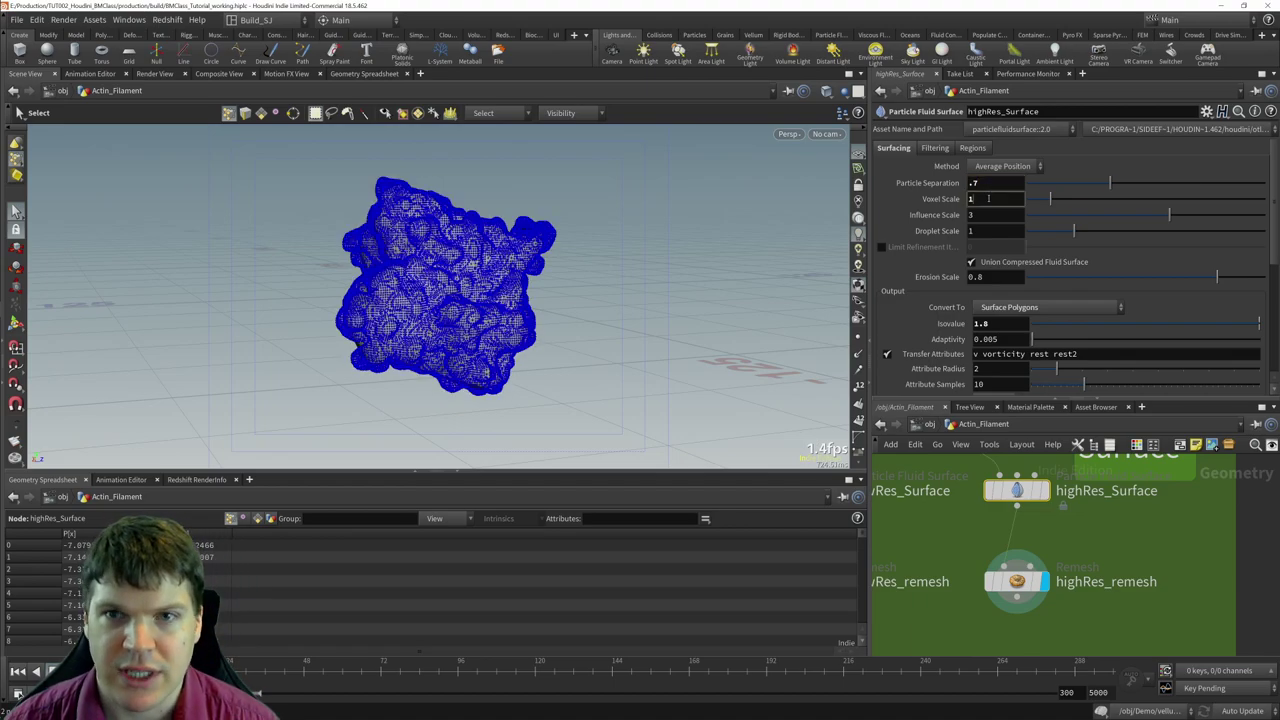
pyautogui.write('.6')
pyautogui.press('Return')
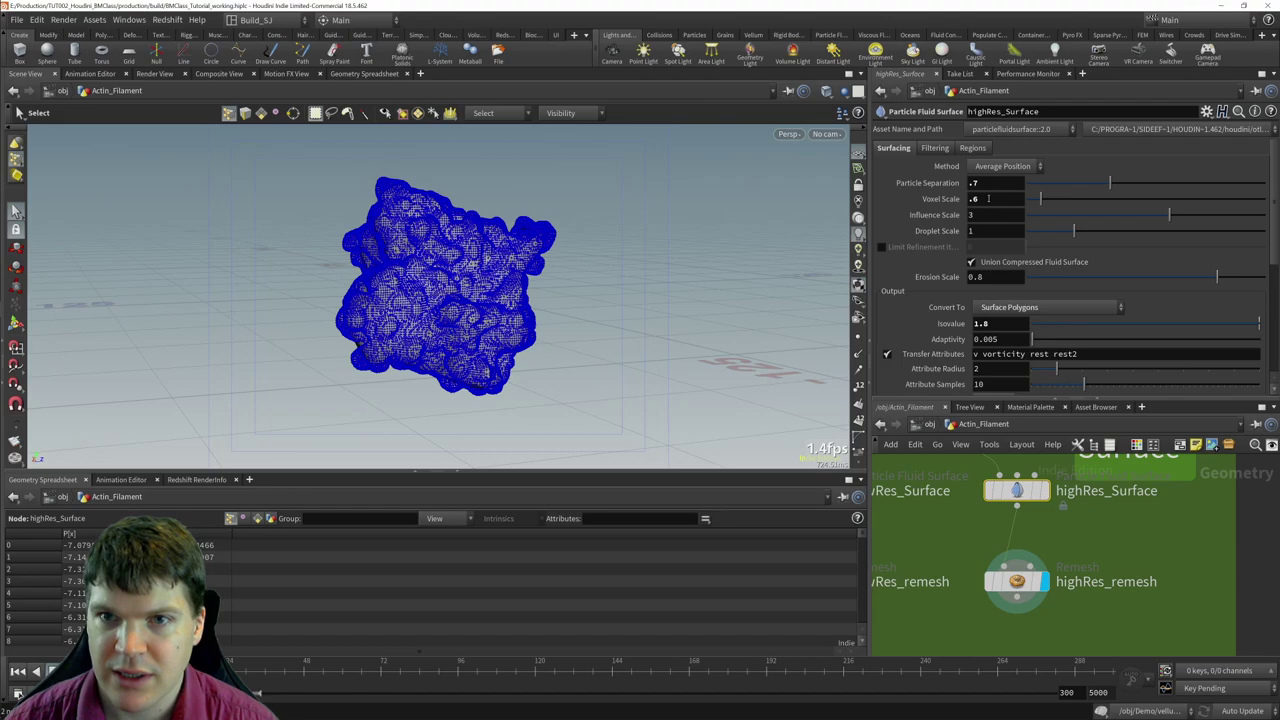
pyautogui.click(987, 231)
pyautogui.write('1.3')
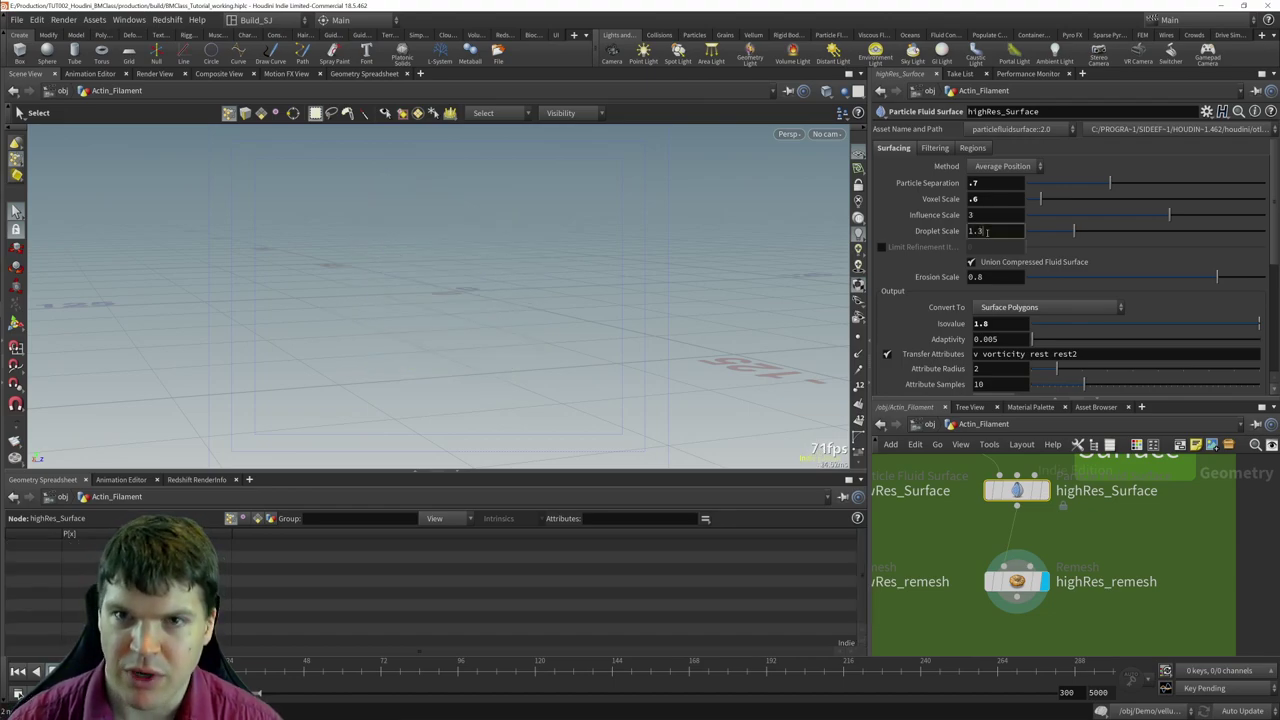
pyautogui.press('Return')
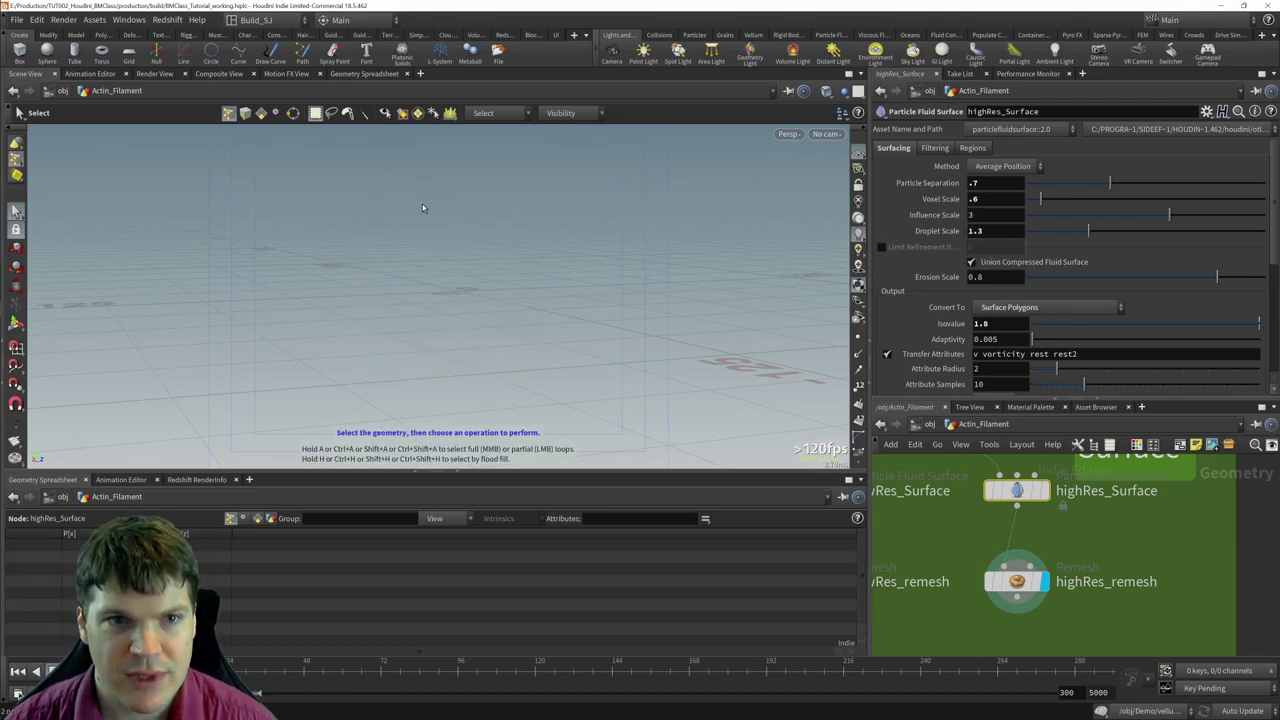
# - Set the Isovalue of highRes_Surface to .7 and check the denser surface up close
pyautogui.click(1013, 324)
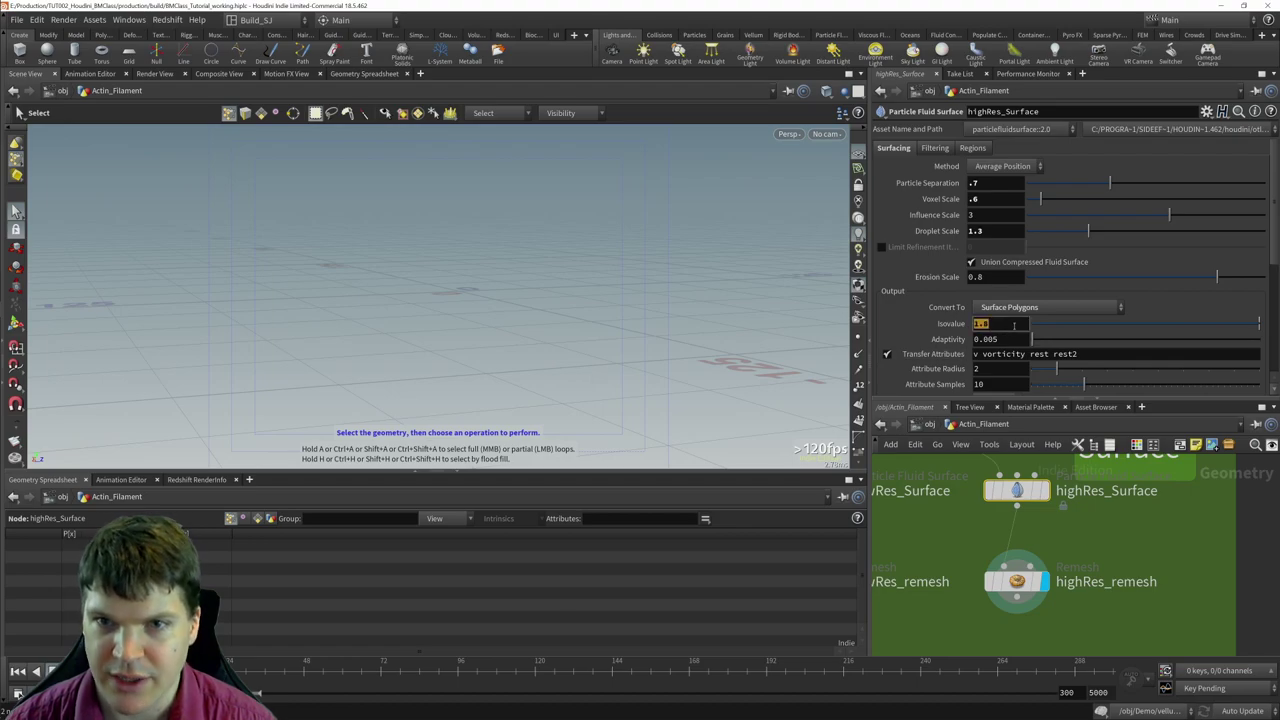
pyautogui.write('.7')
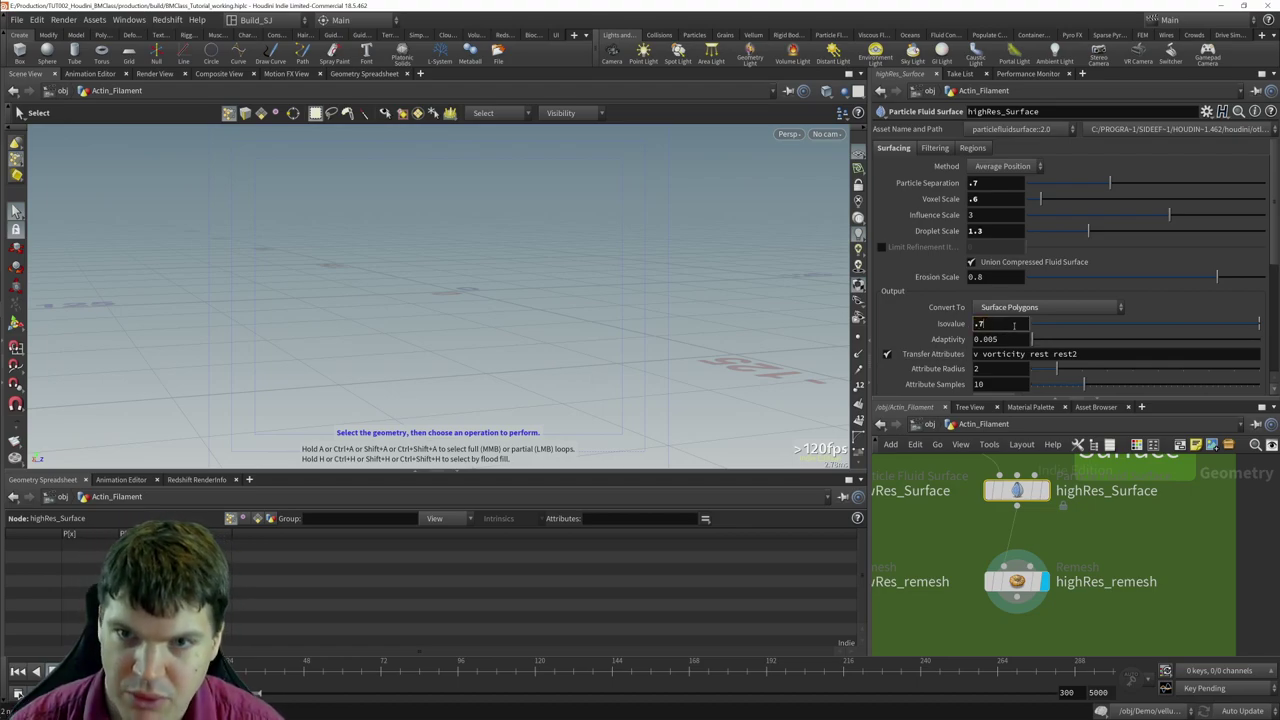
pyautogui.press('Return')
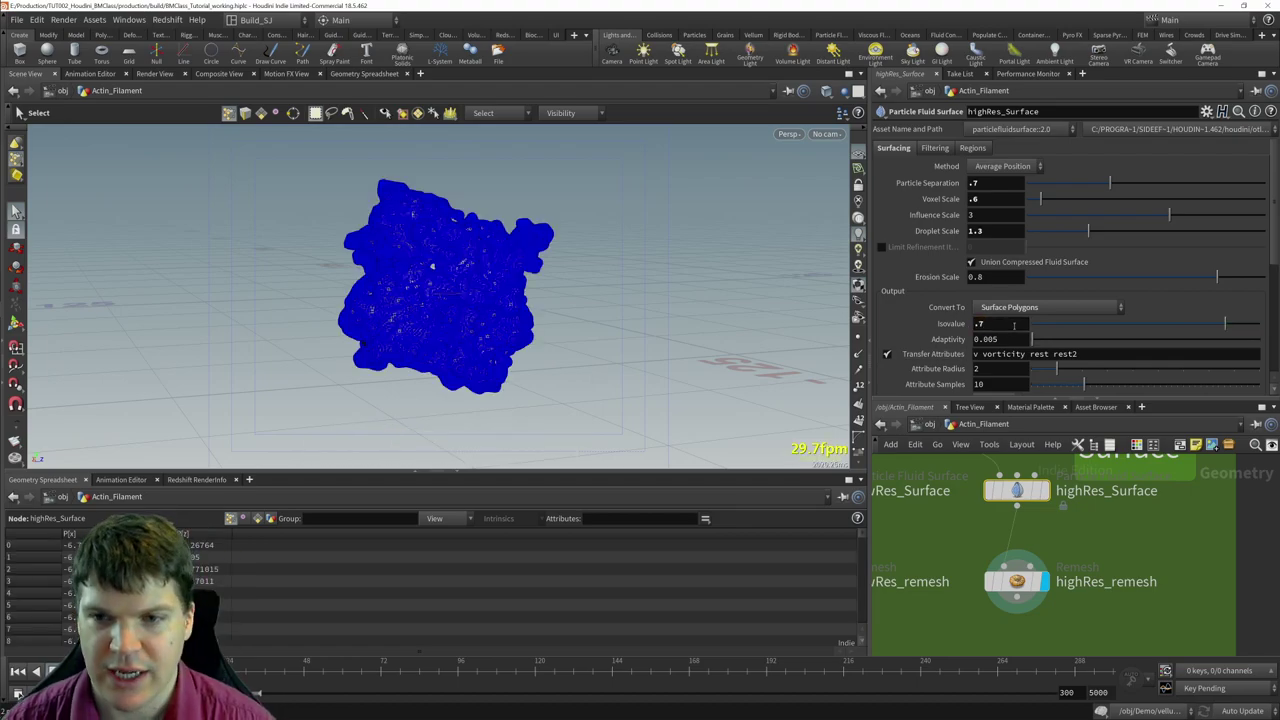
pyautogui.press('Escape')
pyautogui.scroll(10, 355, 255)
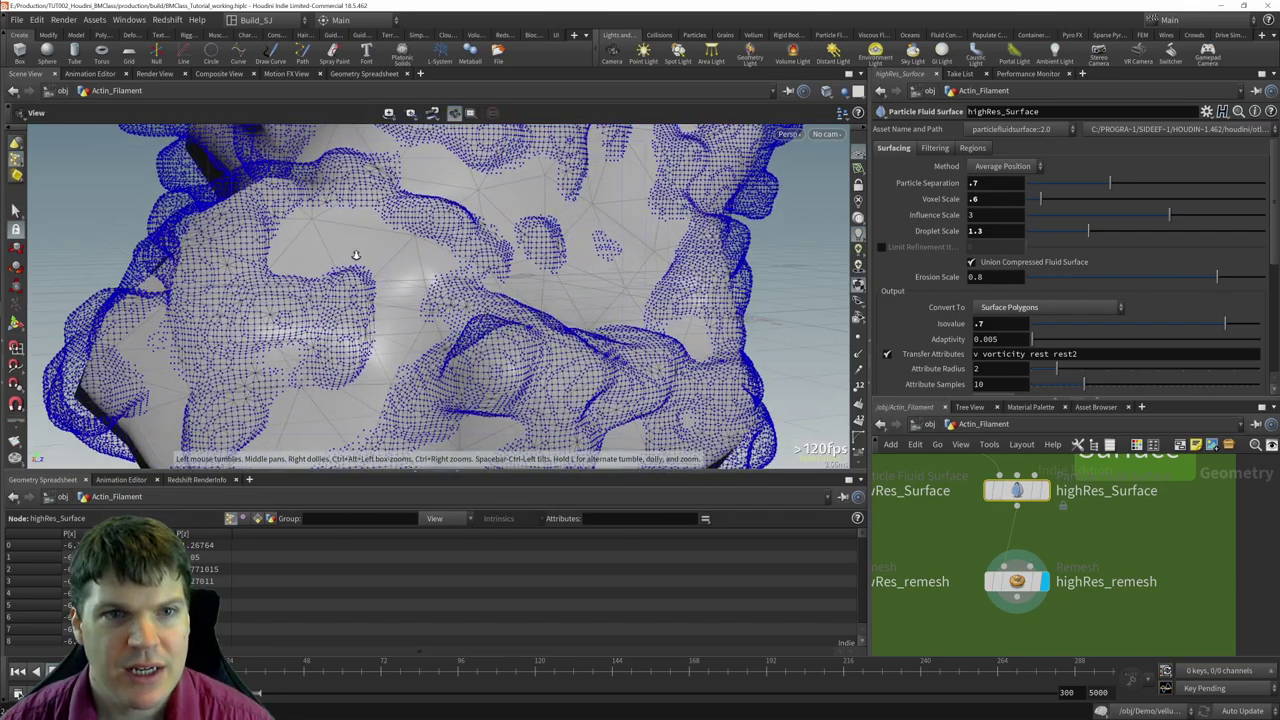
pyautogui.scroll(-10, 355, 255)
pyautogui.press('s')
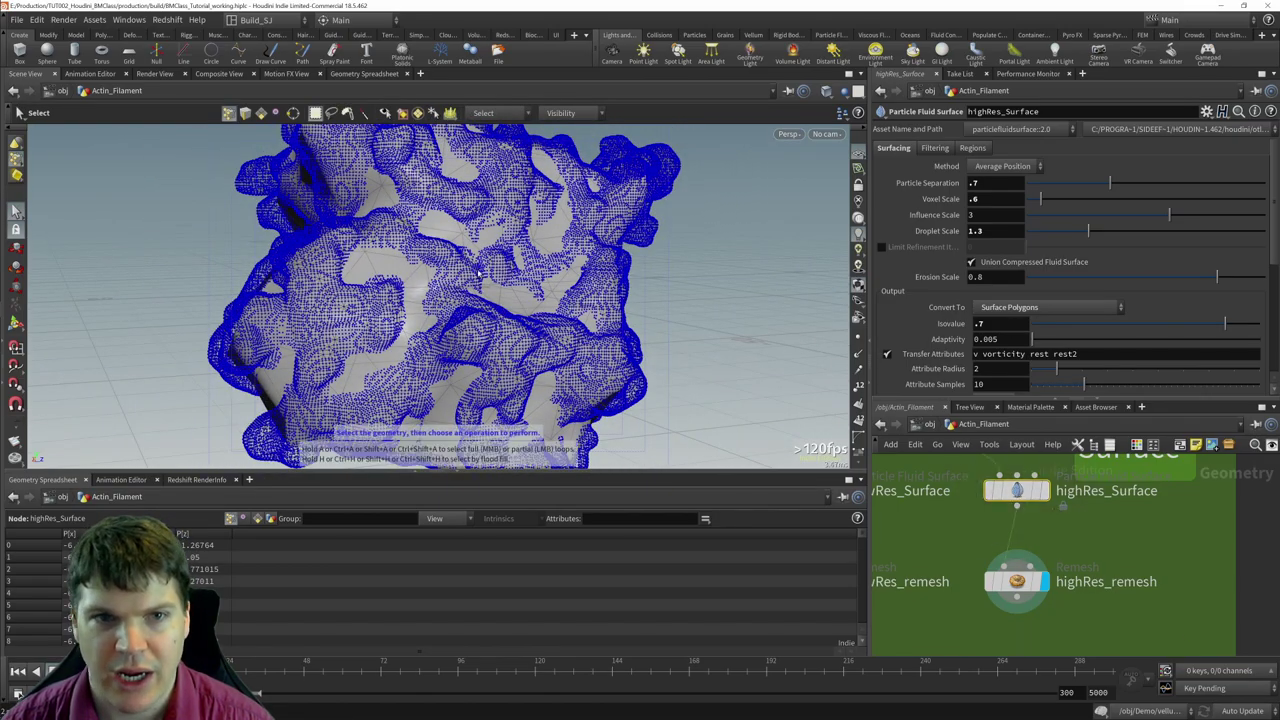
# - Set the Target Size of the highRes_remesh node to 1
pyautogui.click(1017, 581)
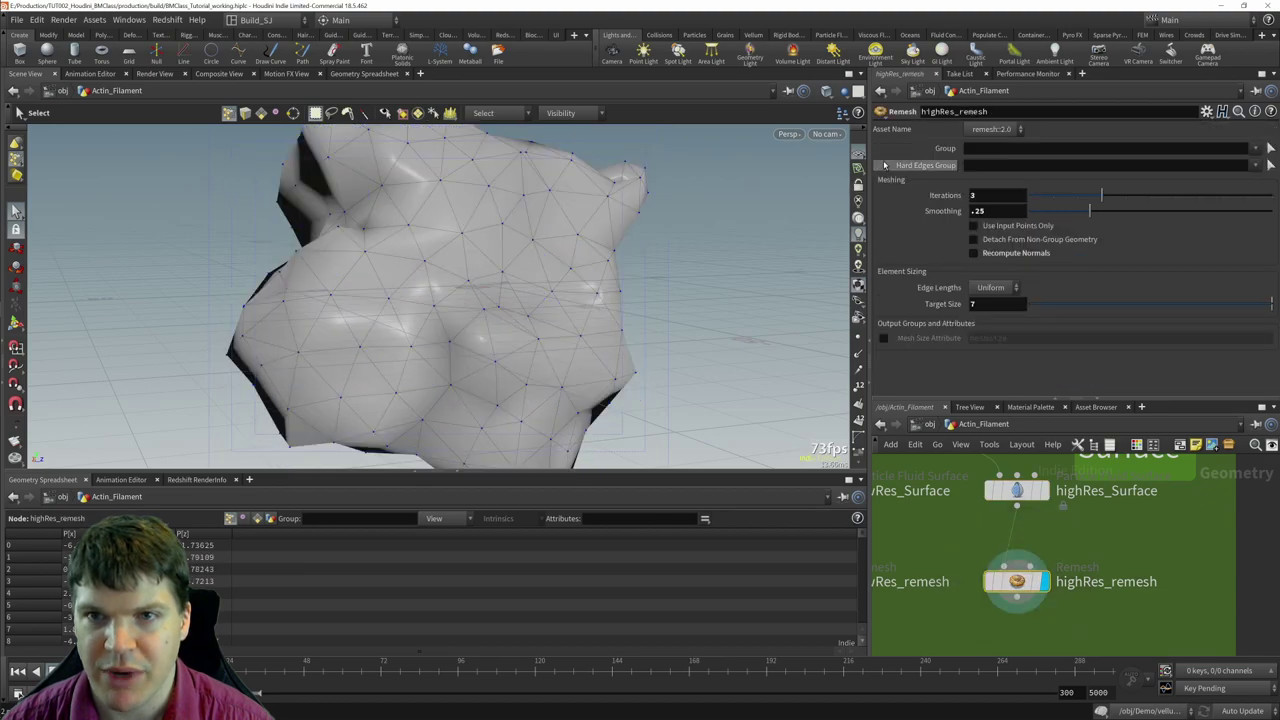
pyautogui.click(995, 304)
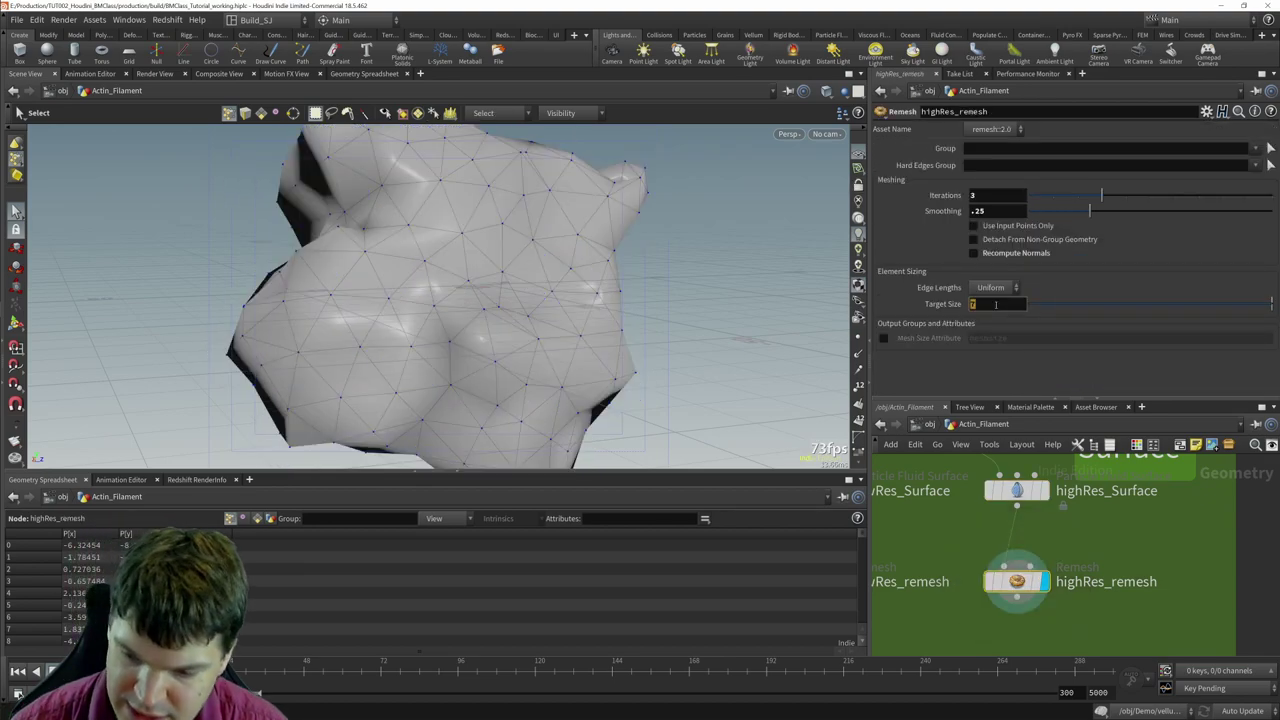
pyautogui.write('1')
pyautogui.press('Return')
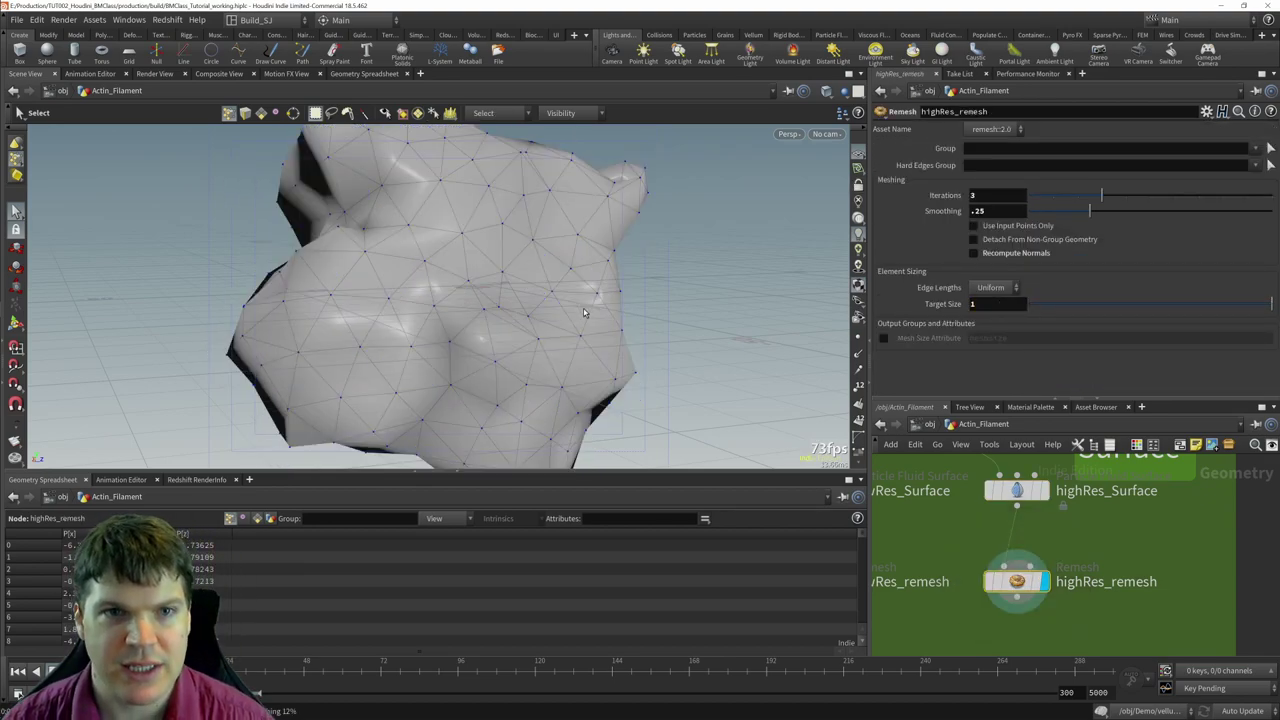
# - Examine the mesh density and detail of the high-resolution remeshed surface up close and from several angles
pyautogui.press('Escape')
pyautogui.scroll(5, 455, 278)
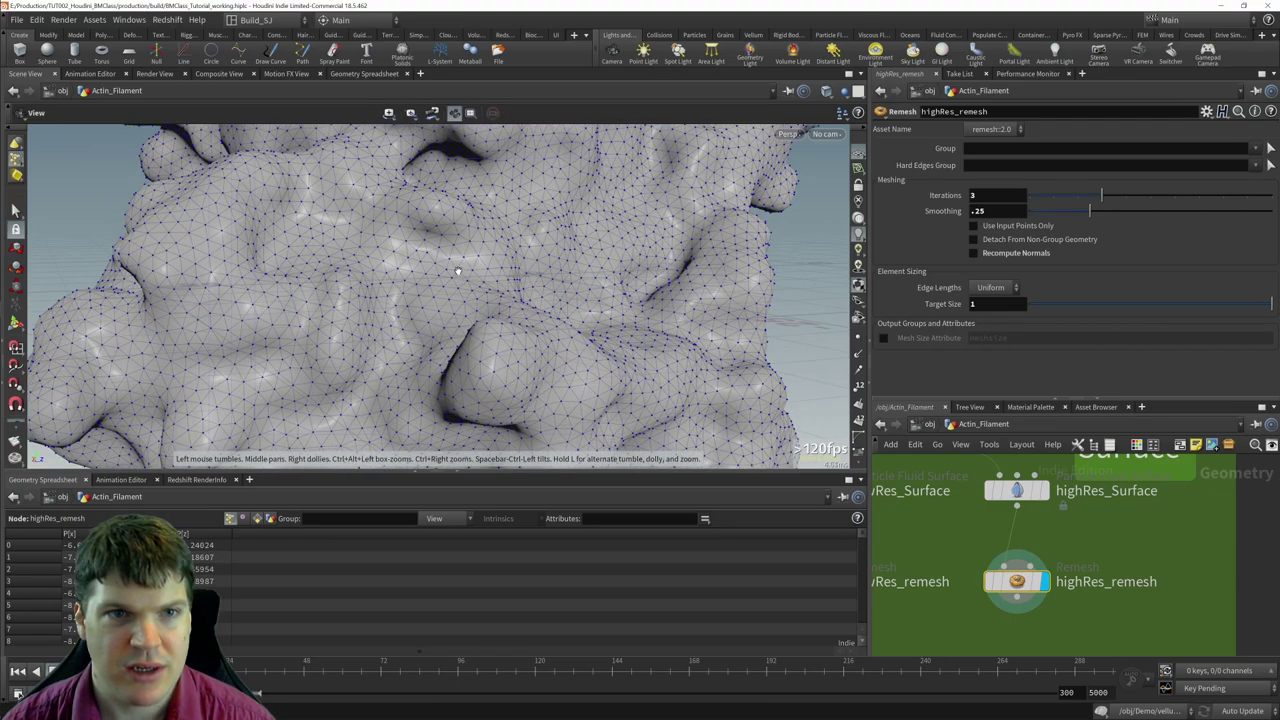
pyautogui.scroll(-3, 477, 250)
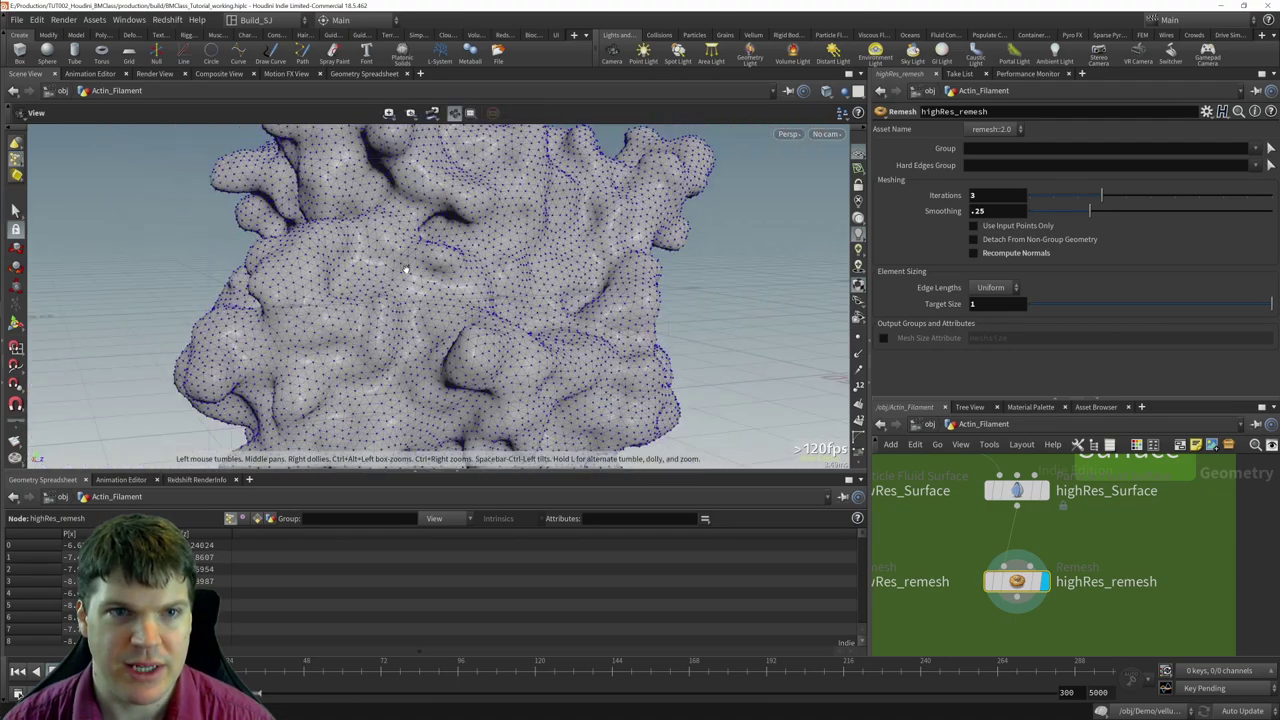
pyautogui.moveTo(477, 250); pyautogui.dragTo(477, 300)
pyautogui.scroll(3, 477, 300)
pyautogui.press('s')
pyautogui.scroll(-5, 477, 307)
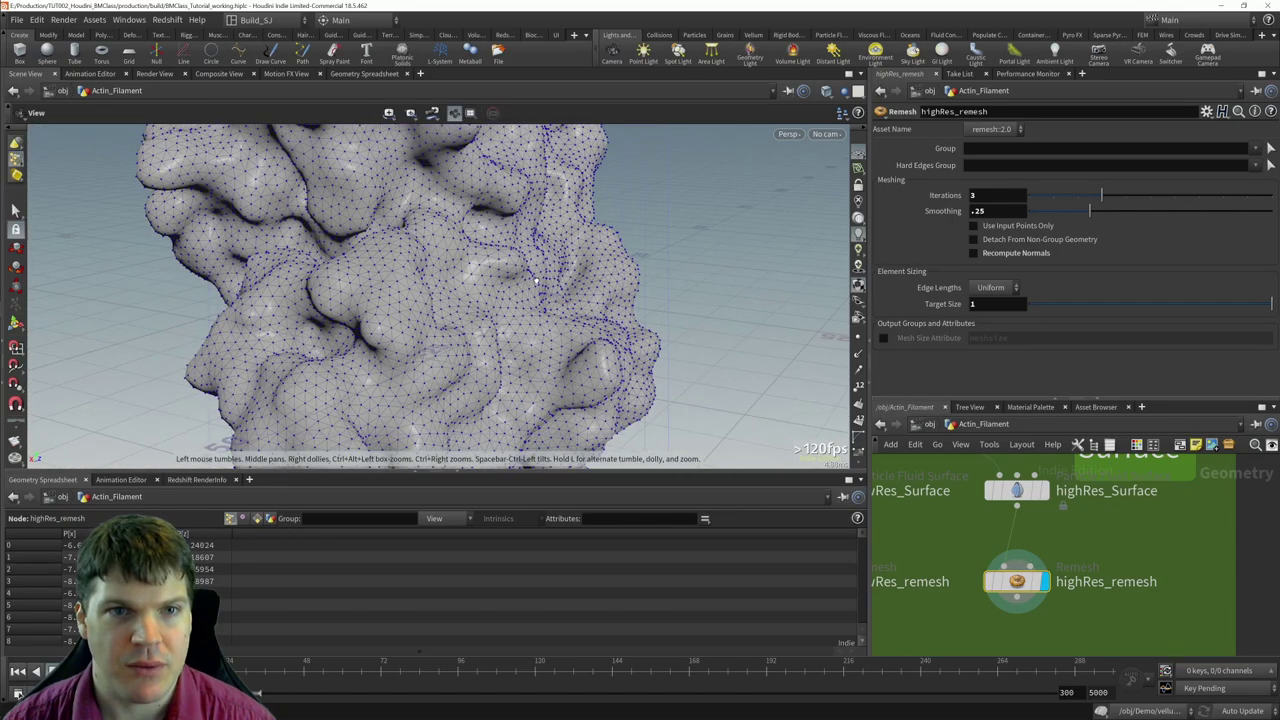
pyautogui.moveTo(560, 300); pyautogui.dragTo(660, 300)
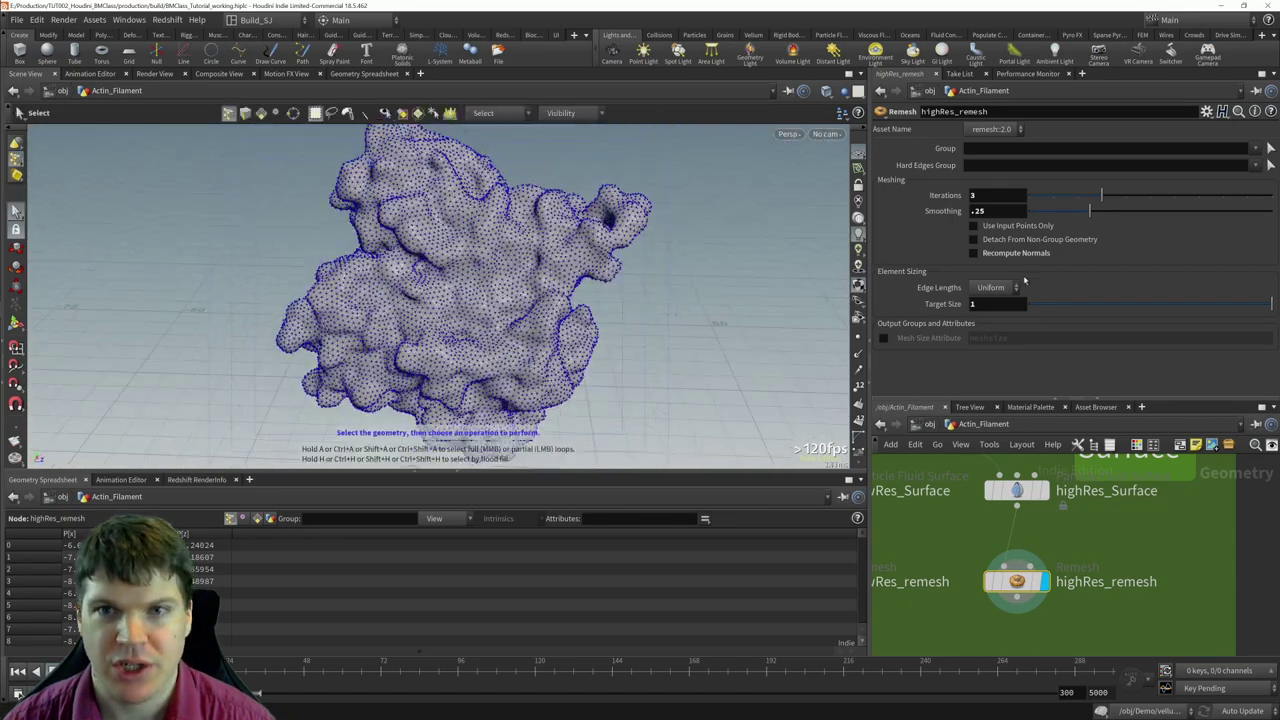
# - On highRes_remesh, set Iterations to 2 and turn on Recompute Normals
pyautogui.doubleClick(1005, 197)
pyautogui.write('2')
pyautogui.press('Return')
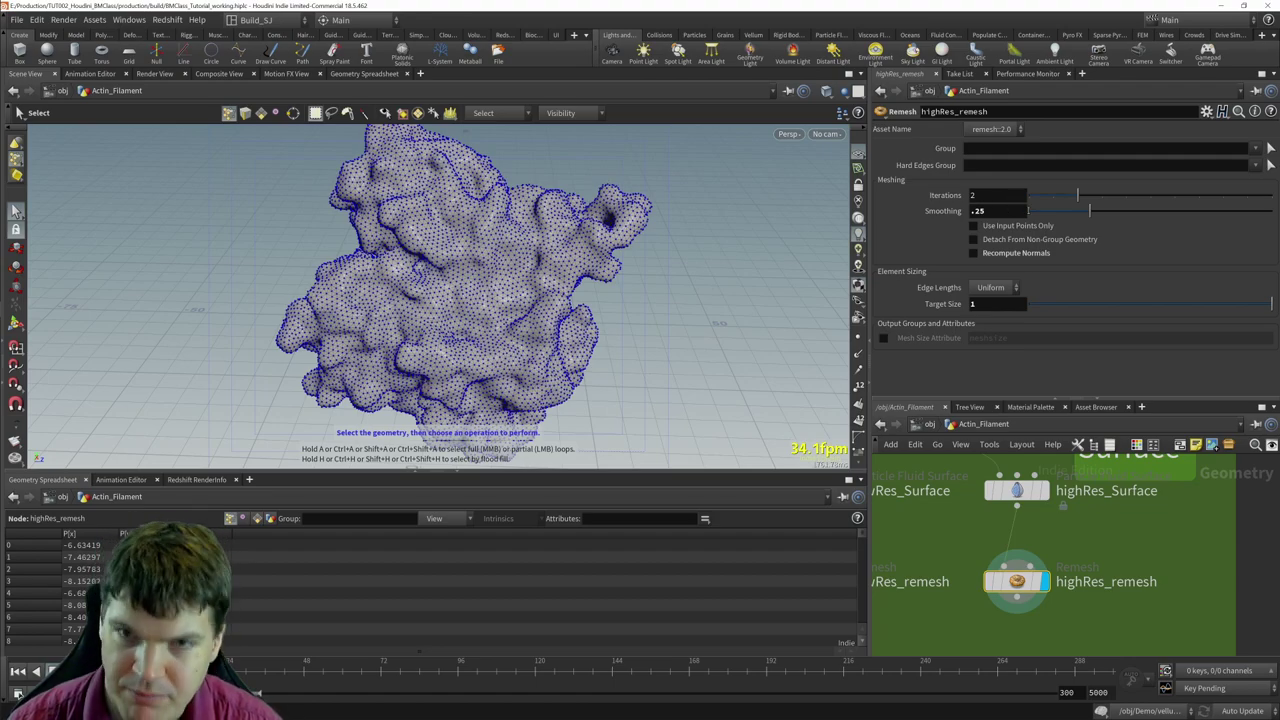
pyautogui.scroll(5, 430, 290)
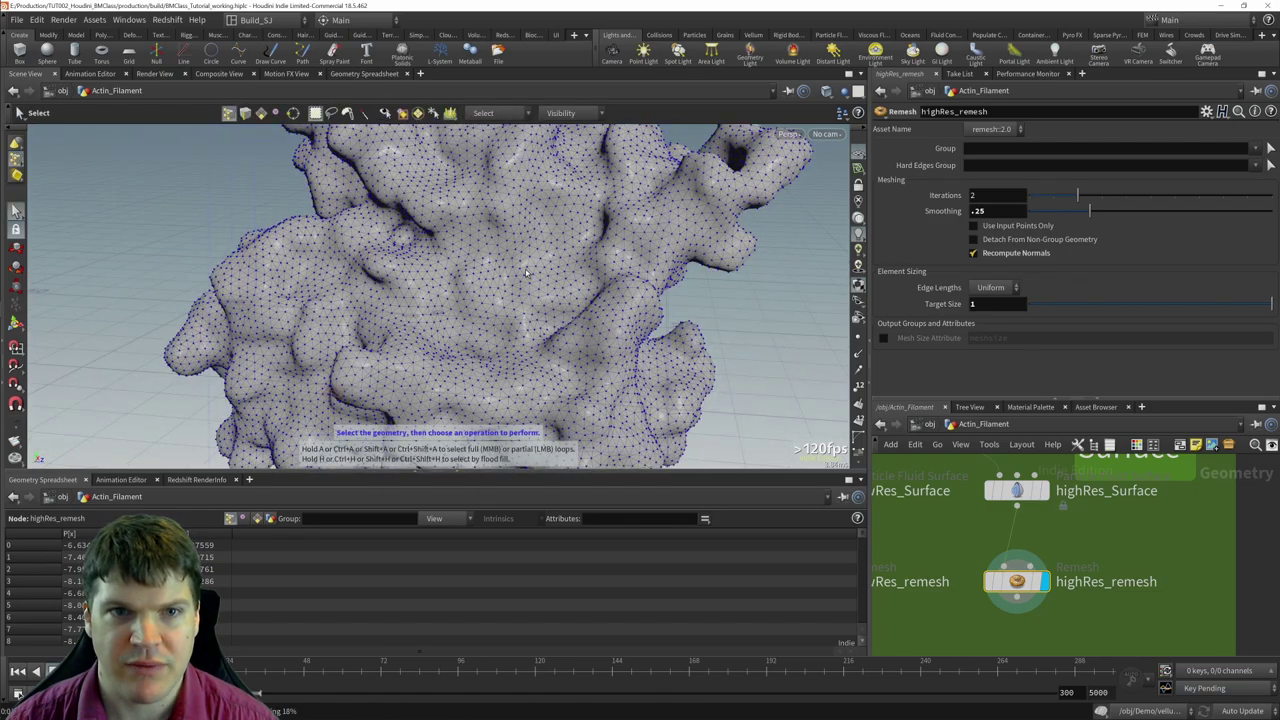
# - Examine the shading and surface detail of the highRes_remesh result from different sides and distances
pyautogui.press('Escape')
pyautogui.press('h')
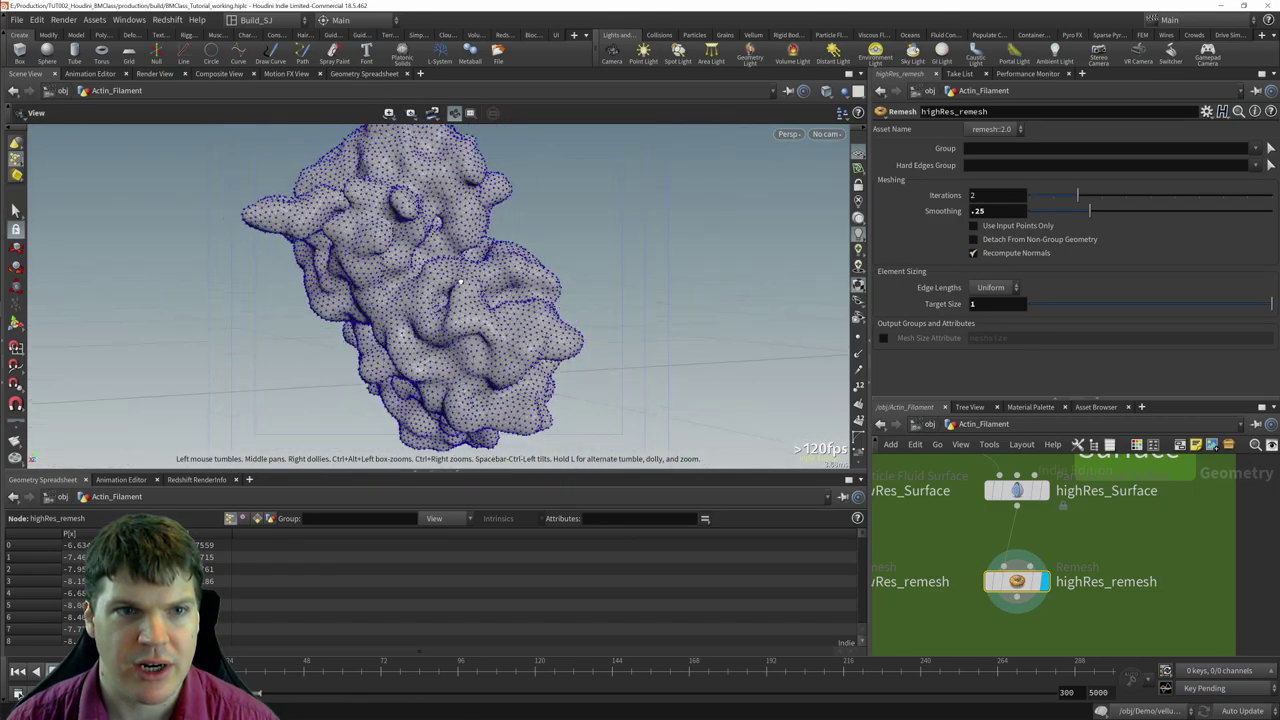
pyautogui.moveTo(460, 283); pyautogui.dragTo(532, 259)
pyautogui.press('s')
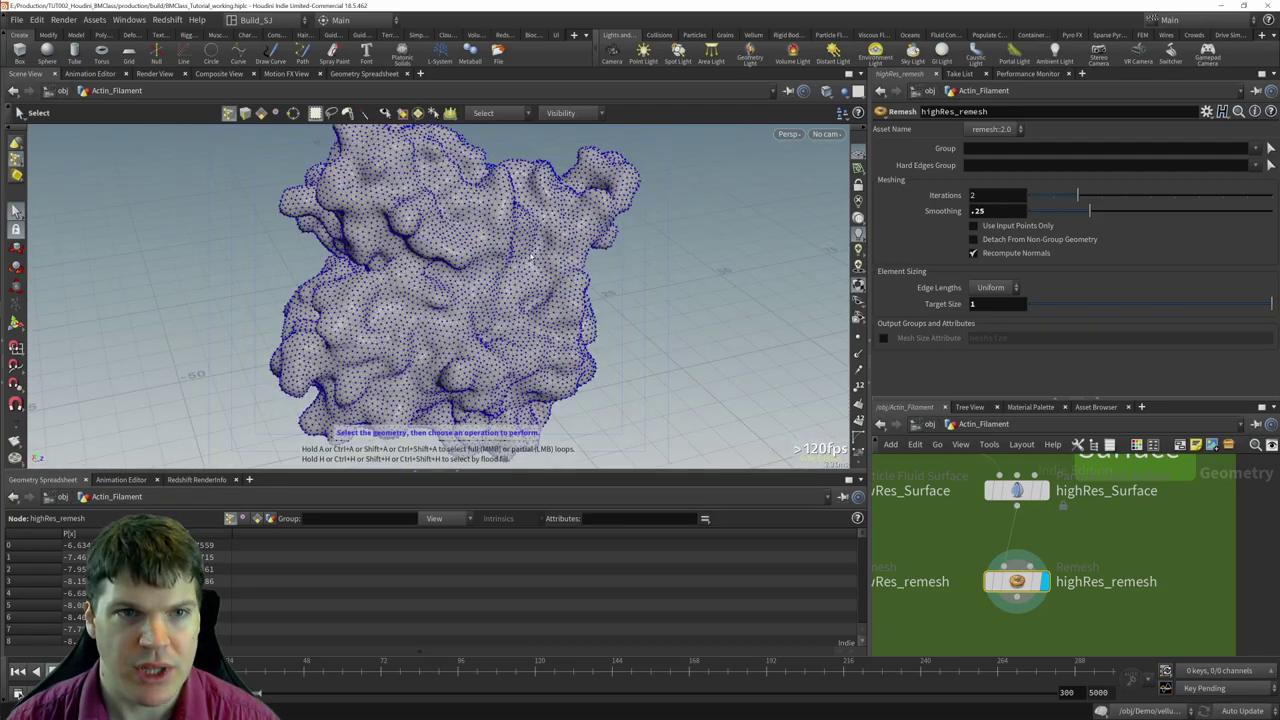
pyautogui.press('Escape')
pyautogui.scroll(6, 452, 258)
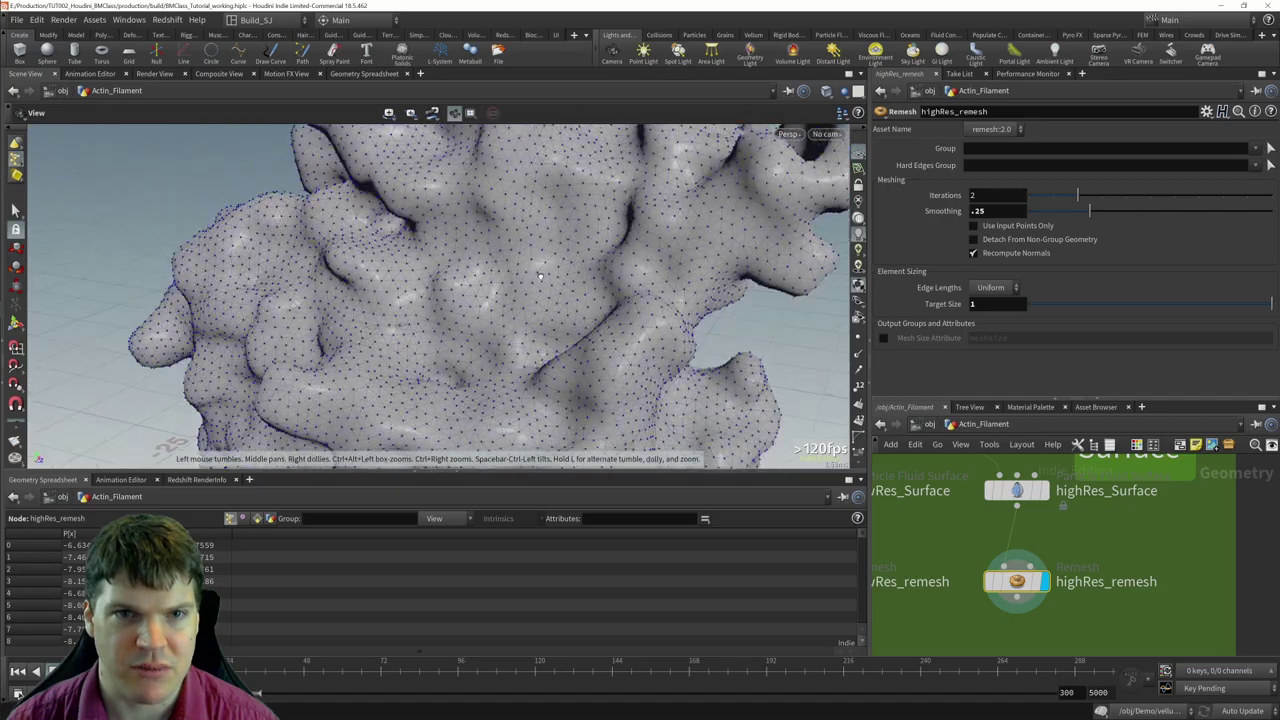
pyautogui.moveTo(452, 258); pyautogui.dragTo(645, 270)
pyautogui.scroll(-6, 385, 268)
pyautogui.press('s')
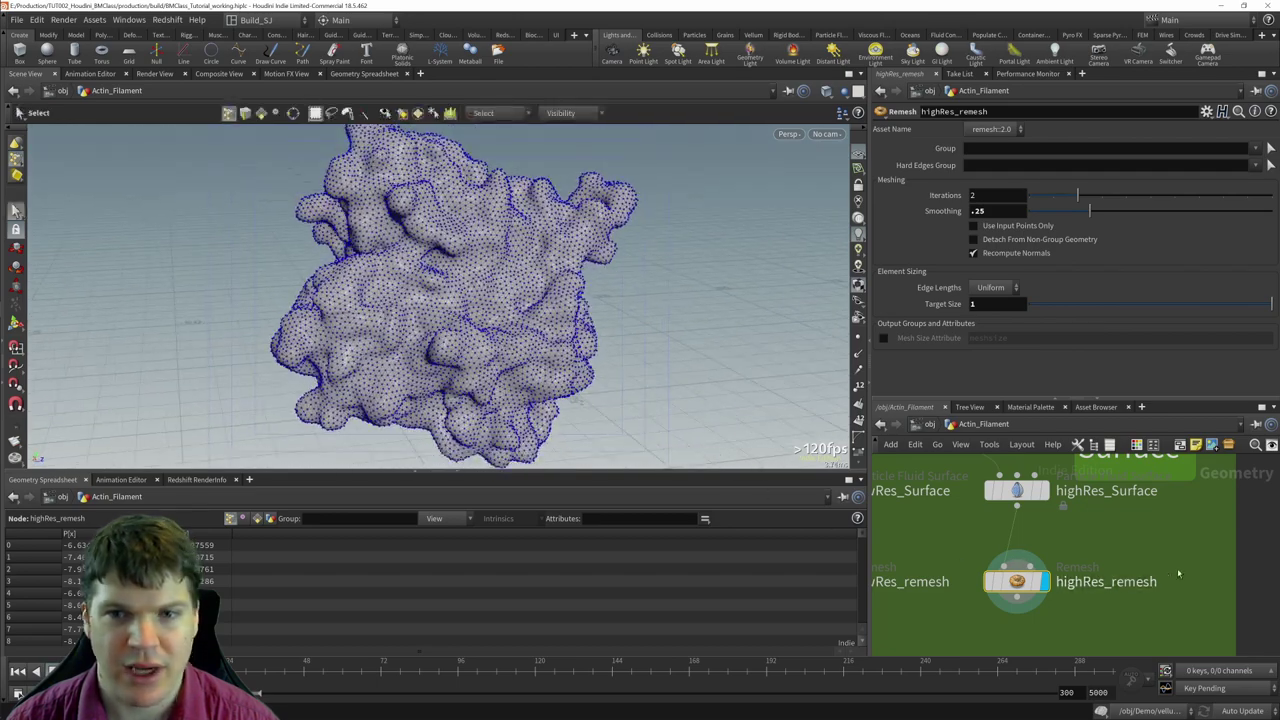
# - Add a Switch node below the lowRes_remesh and highRes_remesh nodes in the Surface network box
pyautogui.scroll(-1, 1147, 545)
pyautogui.scroll(-2, 1100, 540)
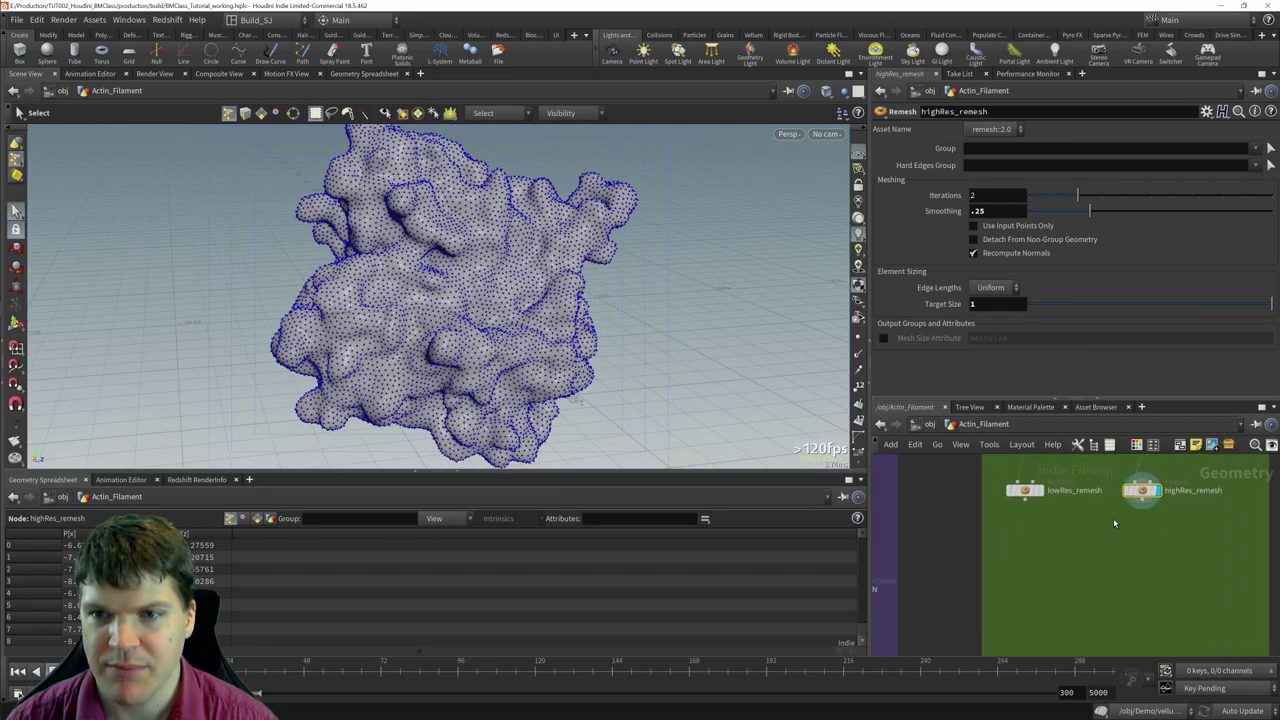
pyautogui.moveTo(1113, 518); pyautogui.dragTo(1041, 531, button='middle')
pyautogui.click(952, 503)
pyautogui.moveTo(932, 540); pyautogui.dragTo(1126, 486)
pyautogui.press('Tab')
pyautogui.write('sw')
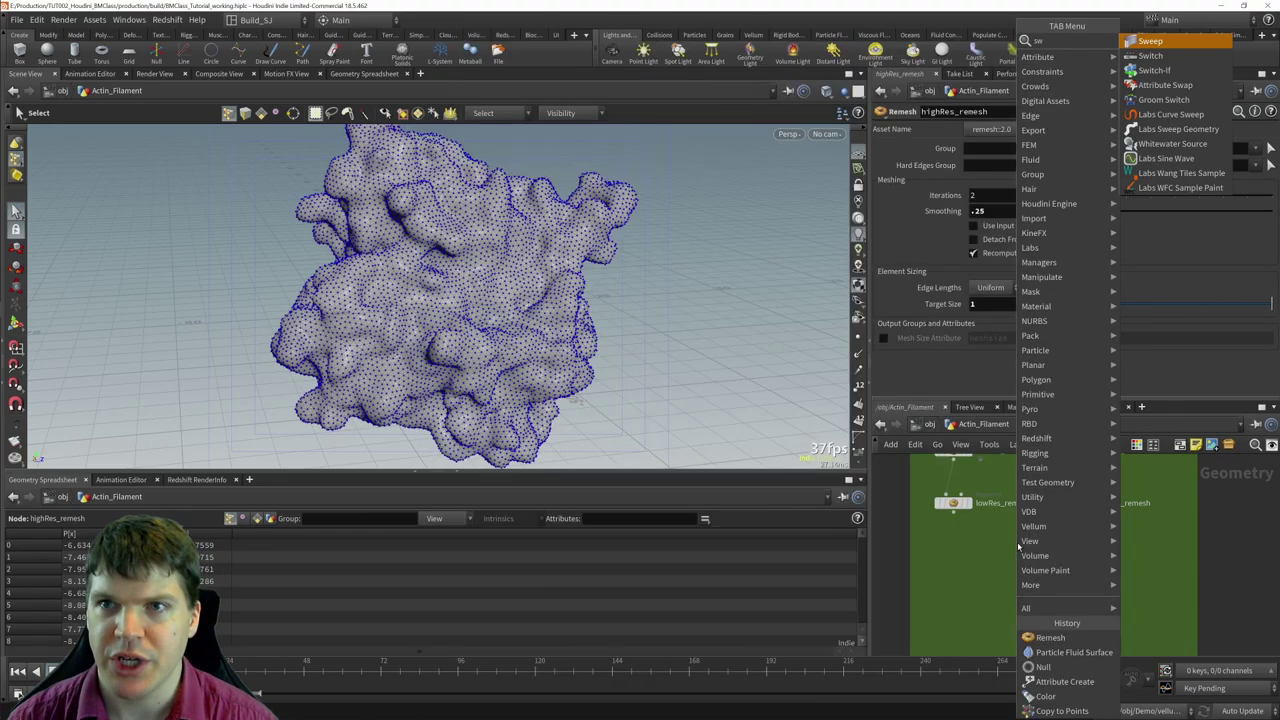
pyautogui.press('Down')
pyautogui.press('Return')
pyautogui.click(1017, 541)
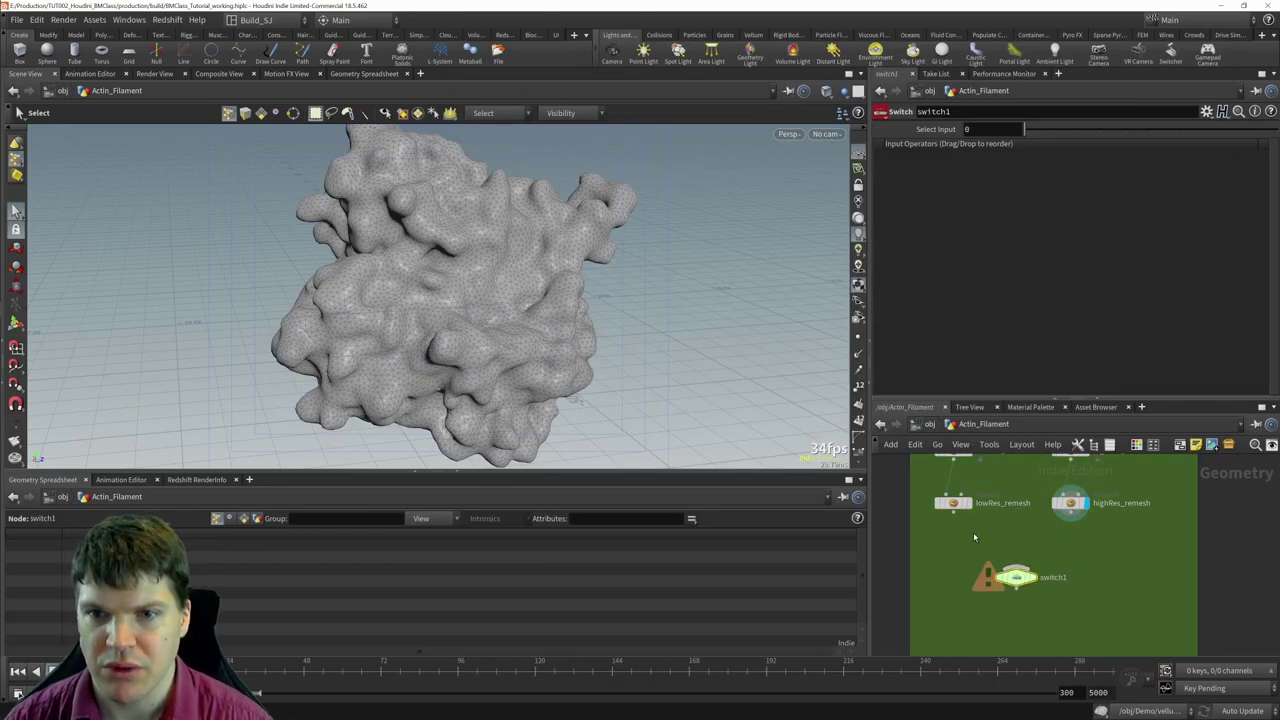
# - Connect lowRes_remesh as the first and highRes_remesh as the second input of switch1, and display the switch
pyautogui.moveTo(952, 511); pyautogui.dragTo(1018, 562)
pyautogui.moveTo(1082, 514); pyautogui.dragTo(1017, 563)
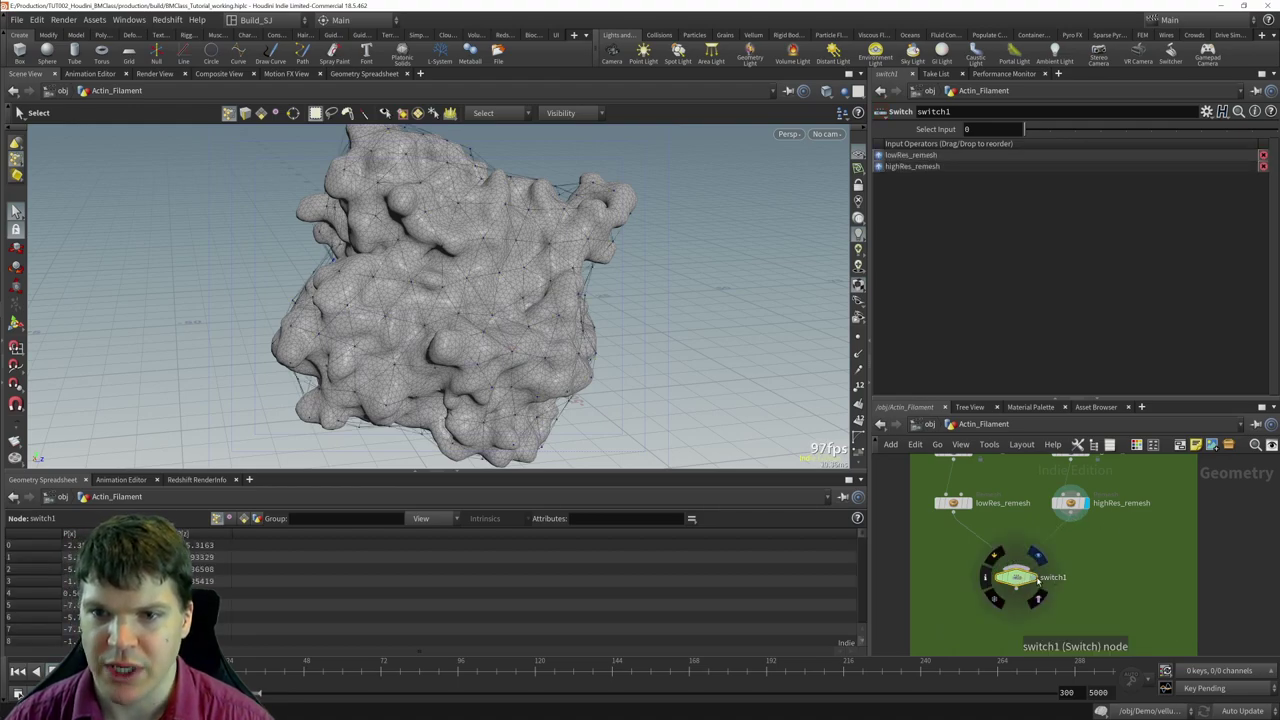
pyautogui.click(1038, 556)
pyautogui.moveTo(1047, 582); pyautogui.dragTo(1050, 550, button='middle')
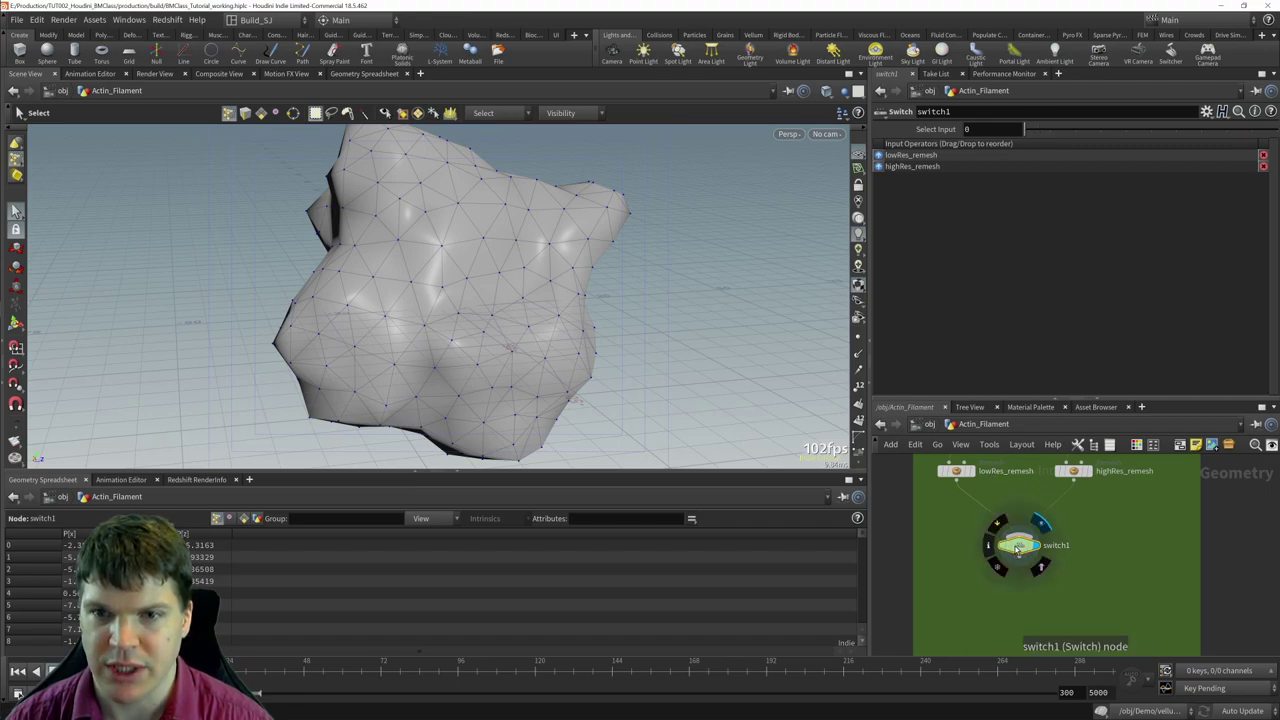
pyautogui.moveTo(1028, 548)
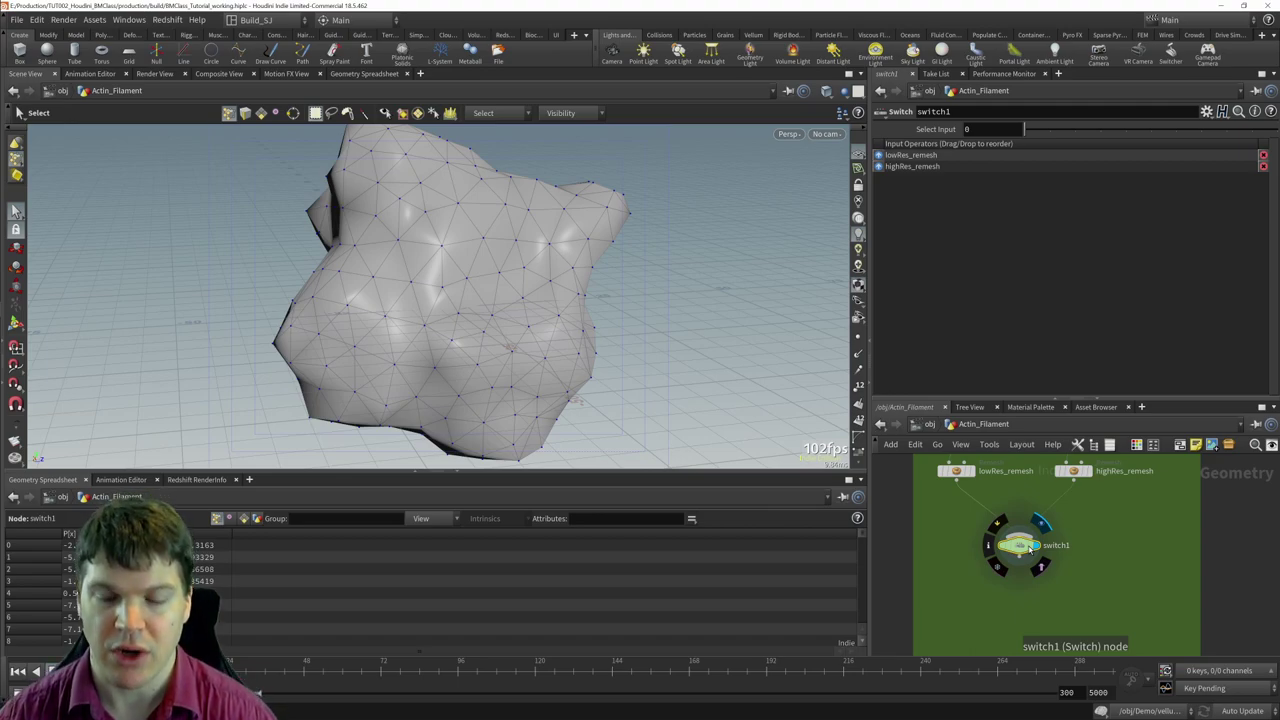
pyautogui.moveTo(957, 479)
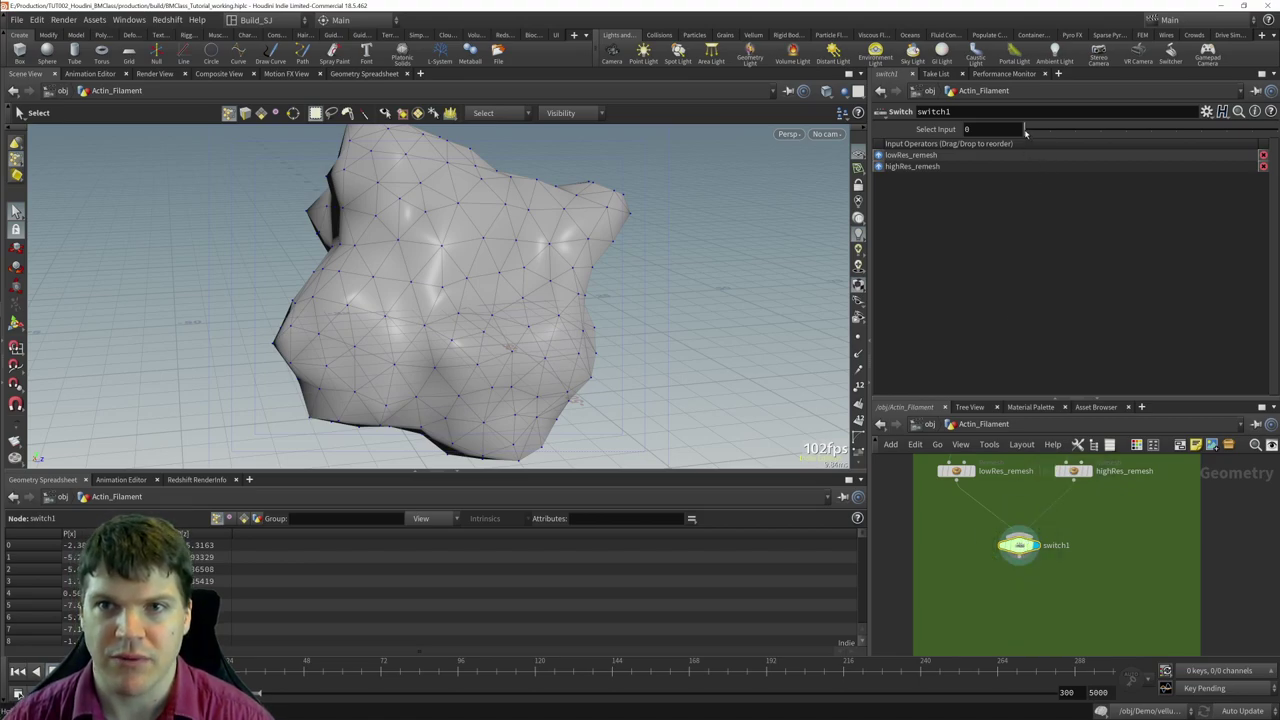
pyautogui.moveTo(1024, 130)
pyautogui.mouseDown()
pyautogui.moveTo(1045, 134)
pyautogui.moveTo(1024, 141)
pyautogui.mouseUp()
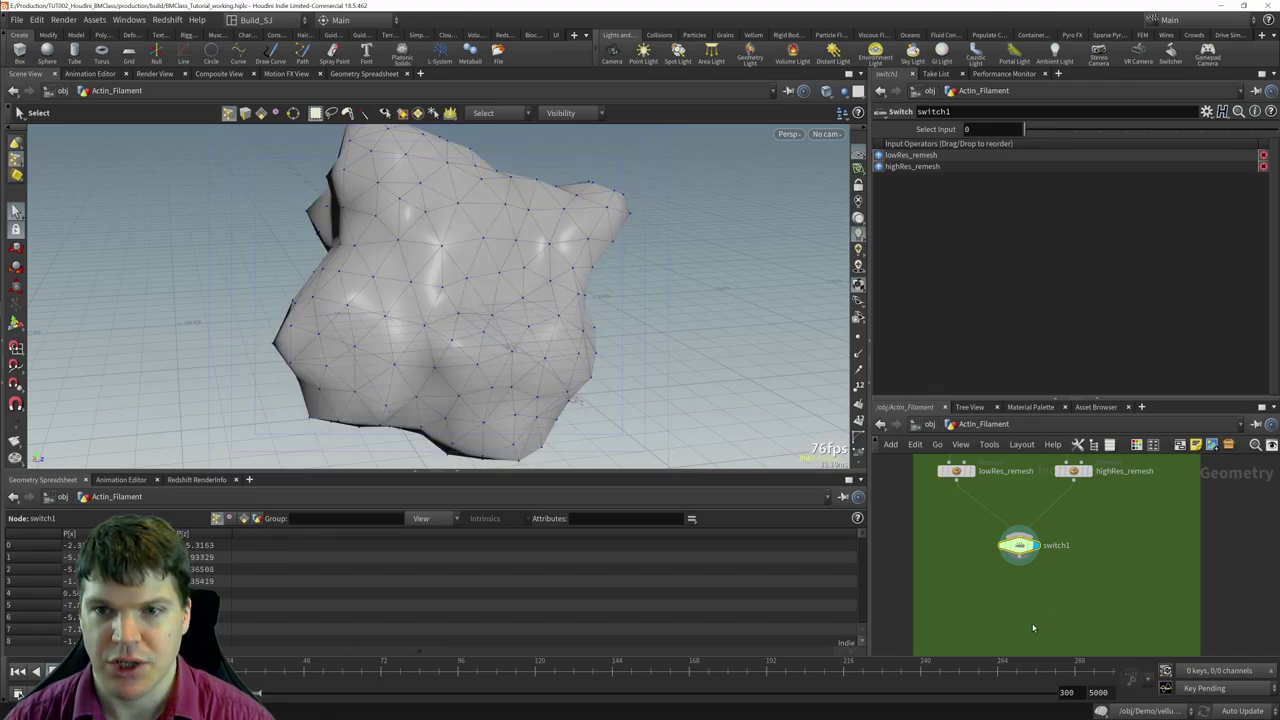
pyautogui.scroll(-3, 1033, 628)
pyautogui.moveTo(1024, 487)
pyautogui.mouseDown(button='middle')
pyautogui.moveTo(1026, 416)
pyautogui.moveTo(1028, 510)
pyautogui.moveTo(1036, 486)
pyautogui.mouseUp(button='middle')
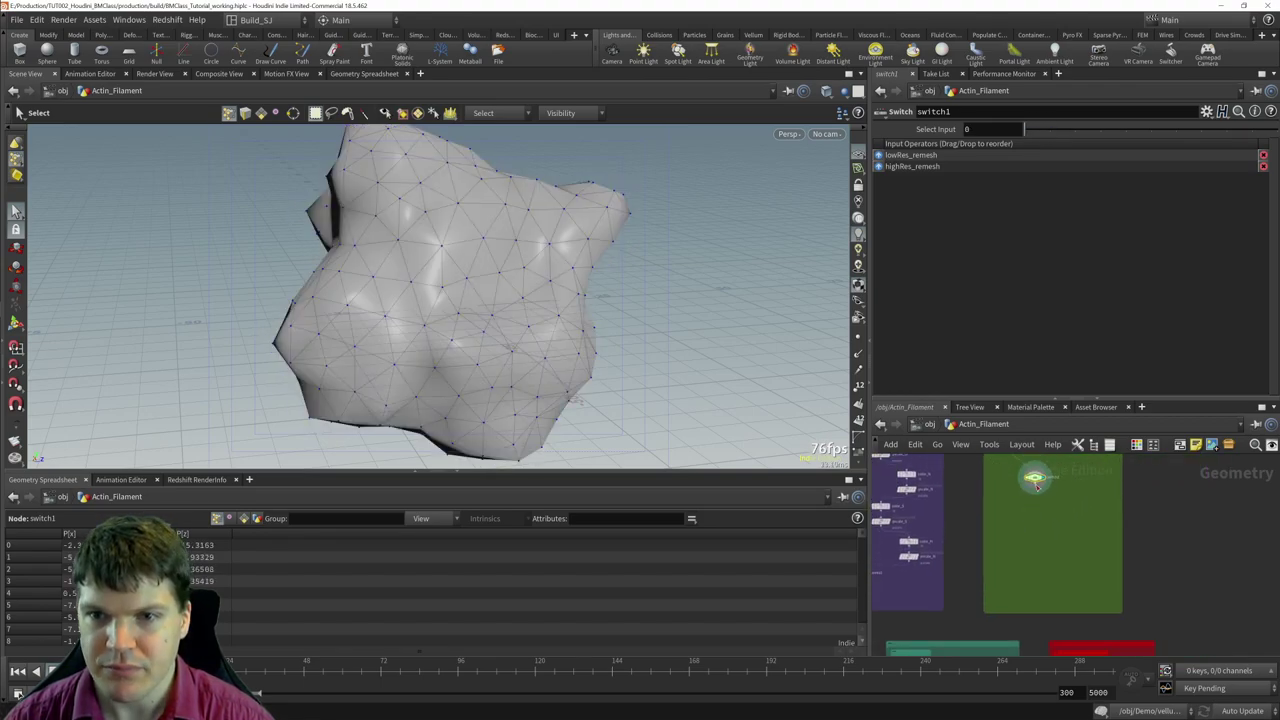
# - Add a Null node named SURFACE below switch1 in the green Surface network box, connected to the switch
pyautogui.press('Tab')
pyautogui.write('nu')
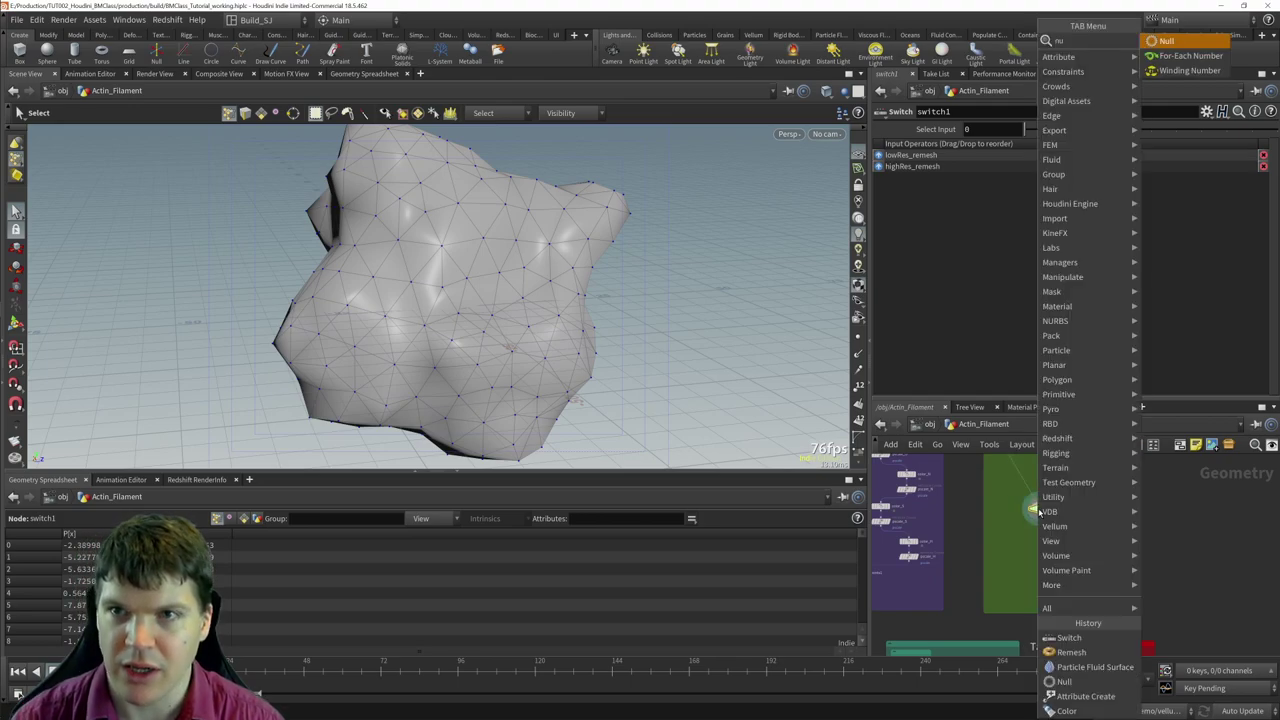
pyautogui.press('Return')
pyautogui.click(1042, 608)
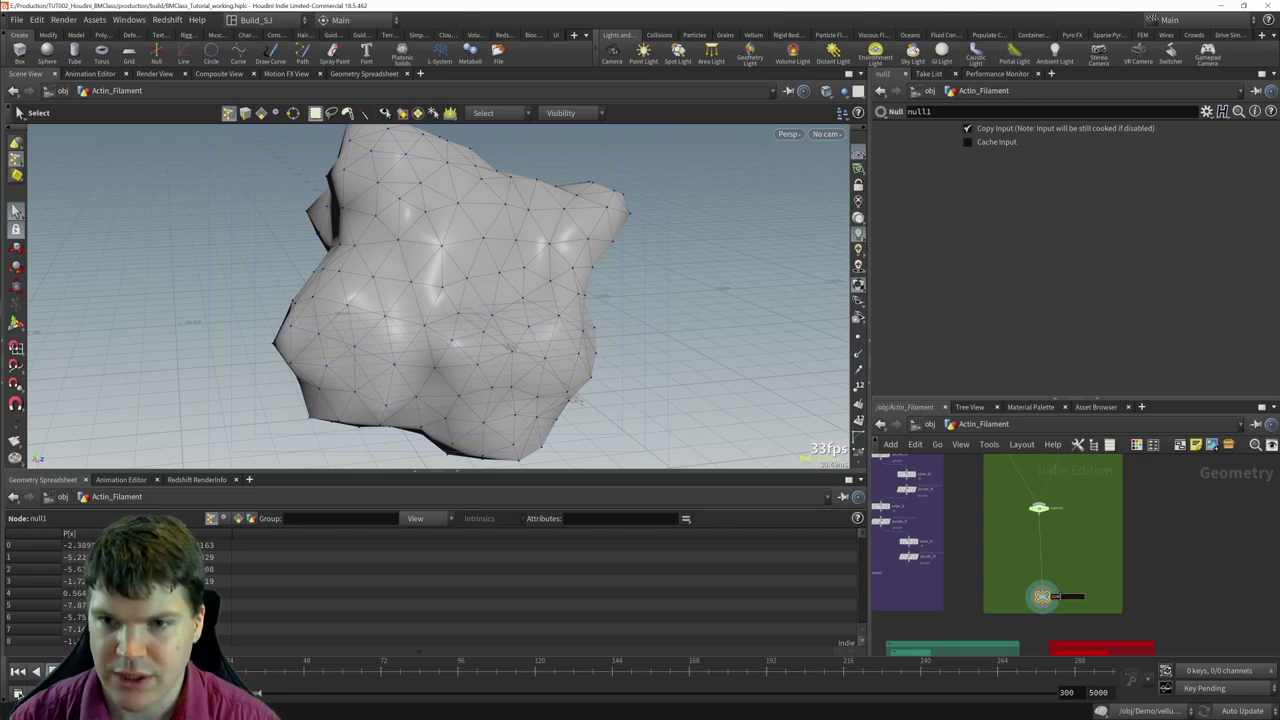
pyautogui.write('SURFACE')
pyautogui.press('Return')
pyautogui.scroll(2, 987, 614)
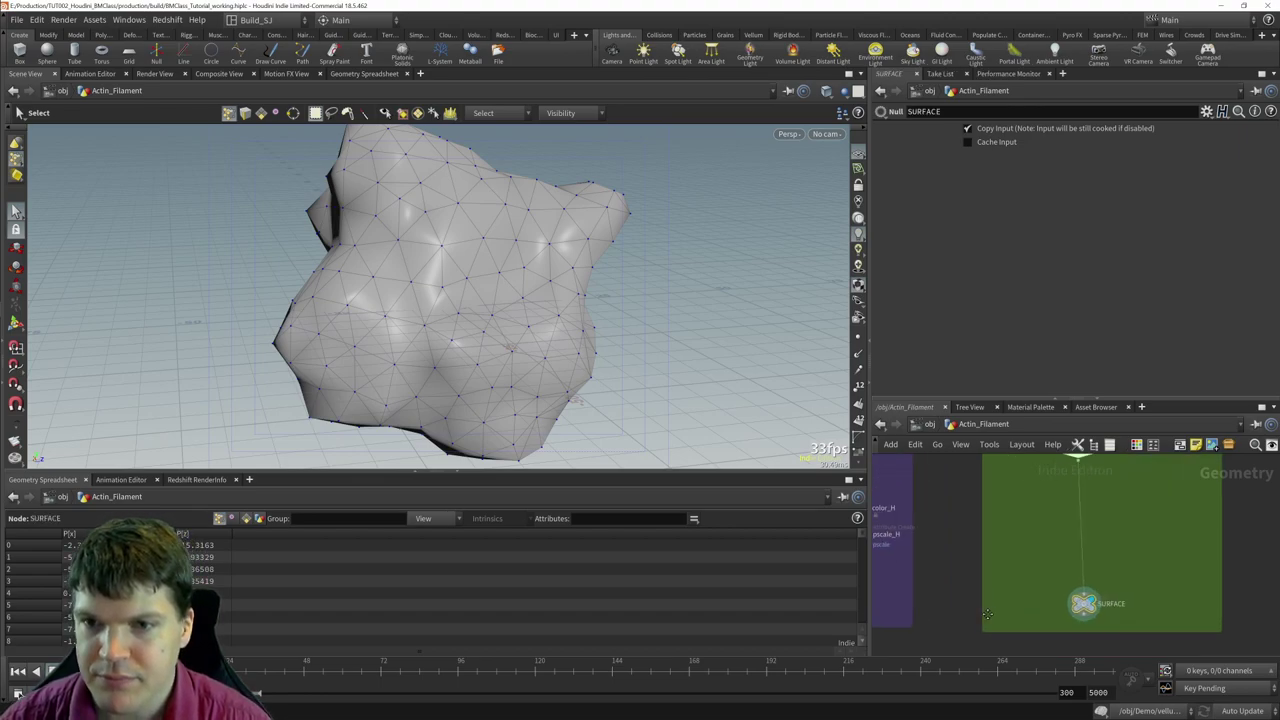
# - Add a Switch node in the Final Monomer box, with ATOMS as its first input and SURFACE as its second
pyautogui.scroll(-3, 987, 614)
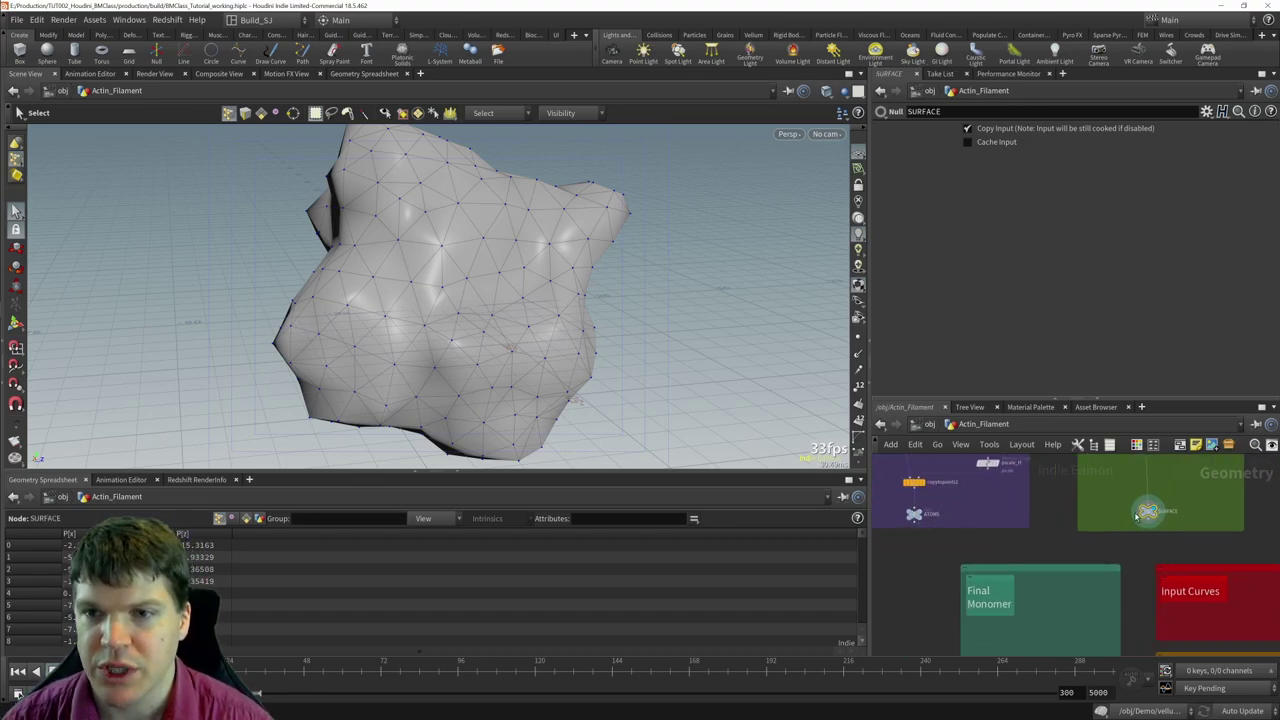
pyautogui.press('Tab')
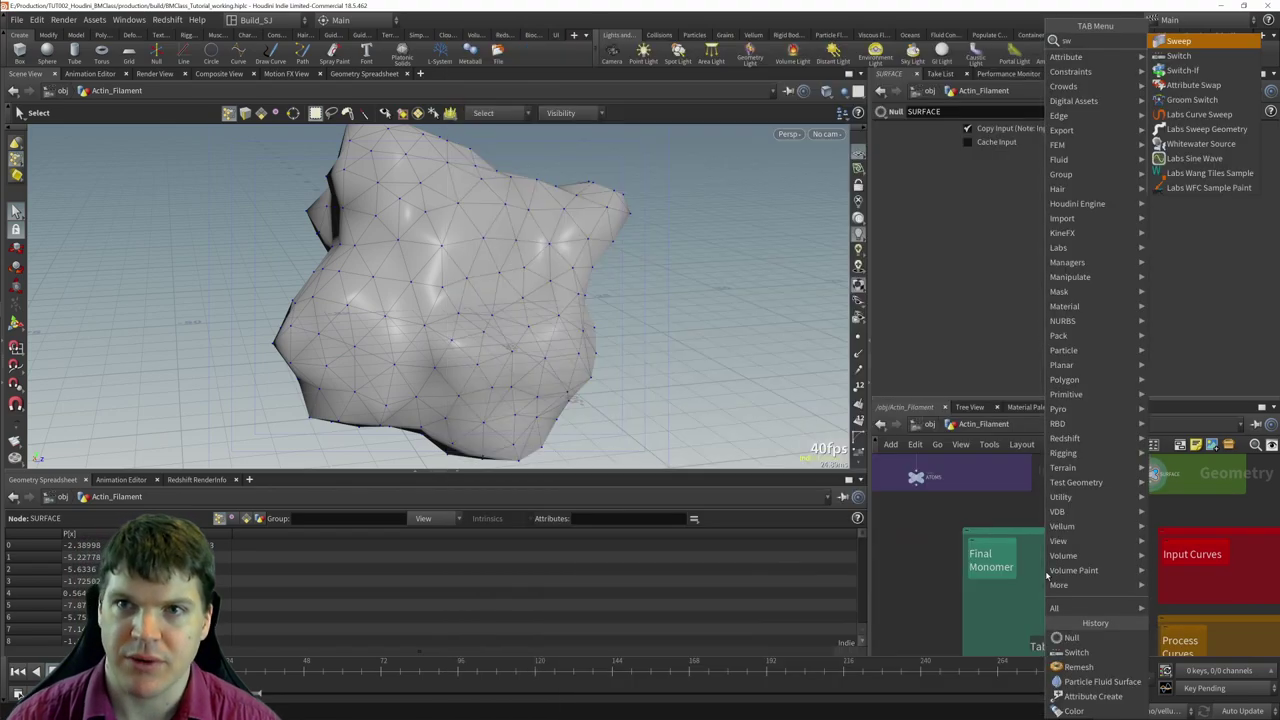
pyautogui.write('sw')
pyautogui.press('Down')
pyautogui.press('Return')
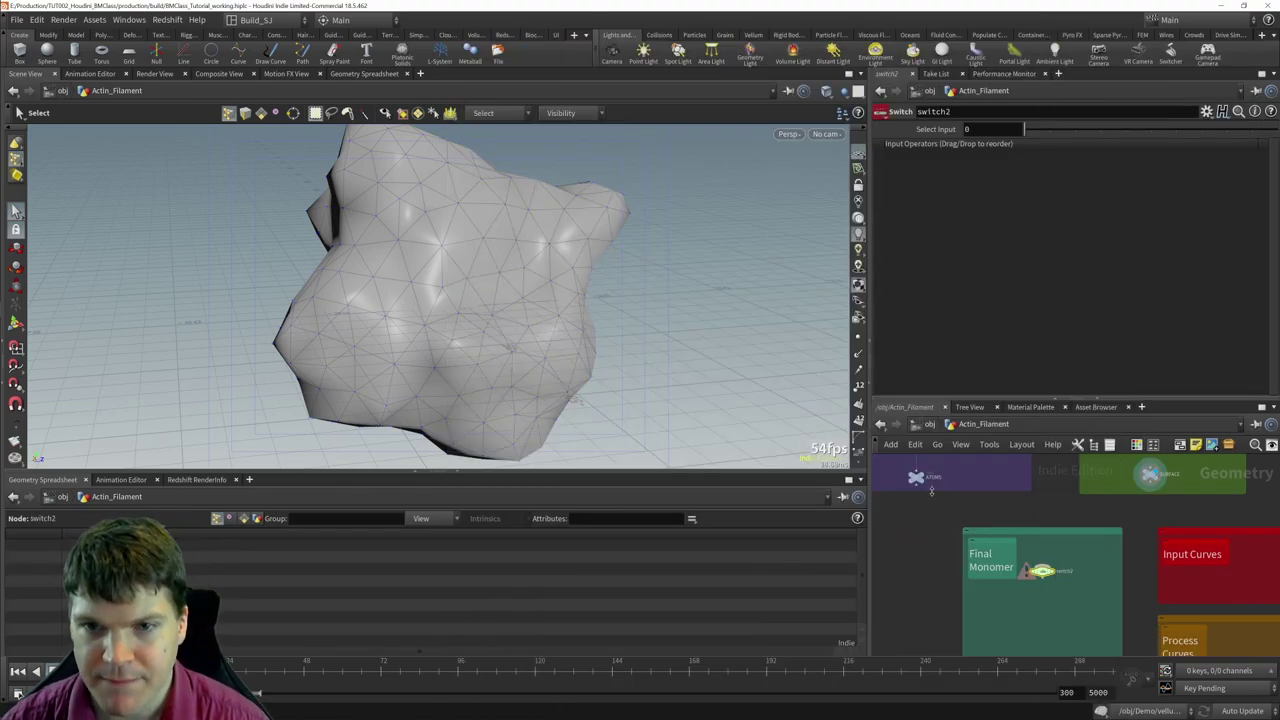
pyautogui.click(931, 488)
pyautogui.click(1042, 566)
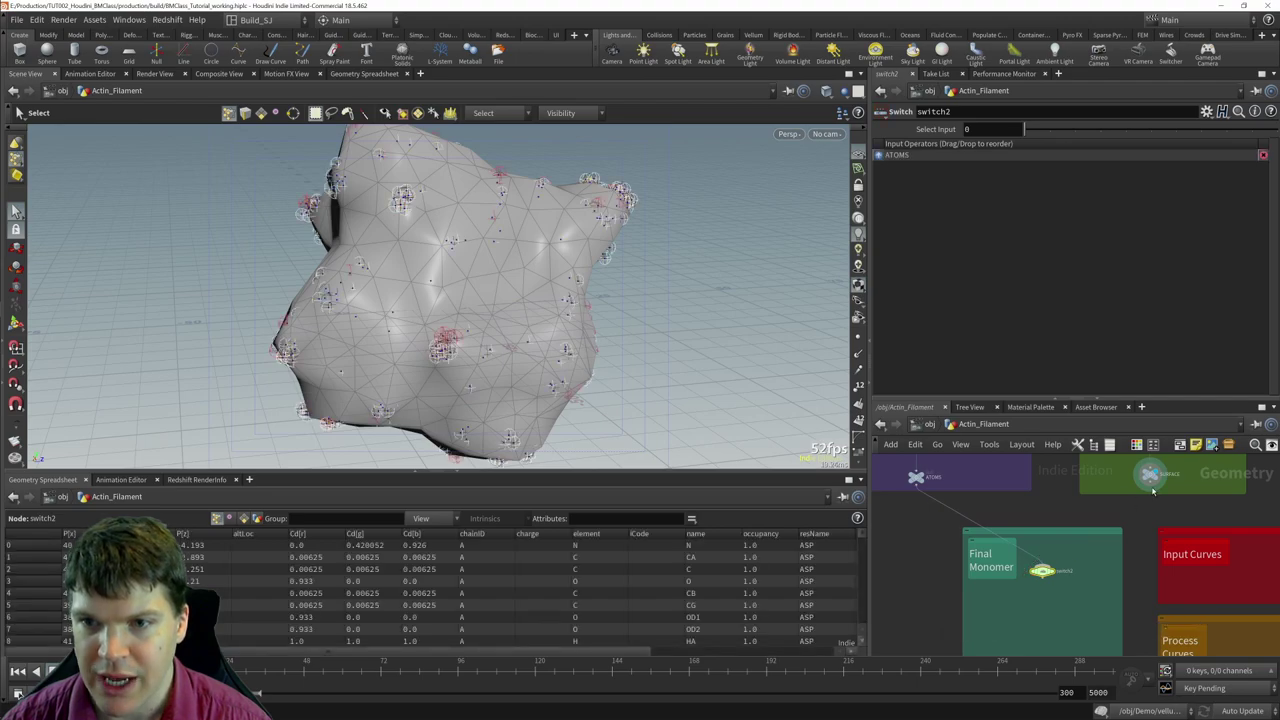
pyautogui.click(1153, 490)
pyautogui.click(1062, 566)
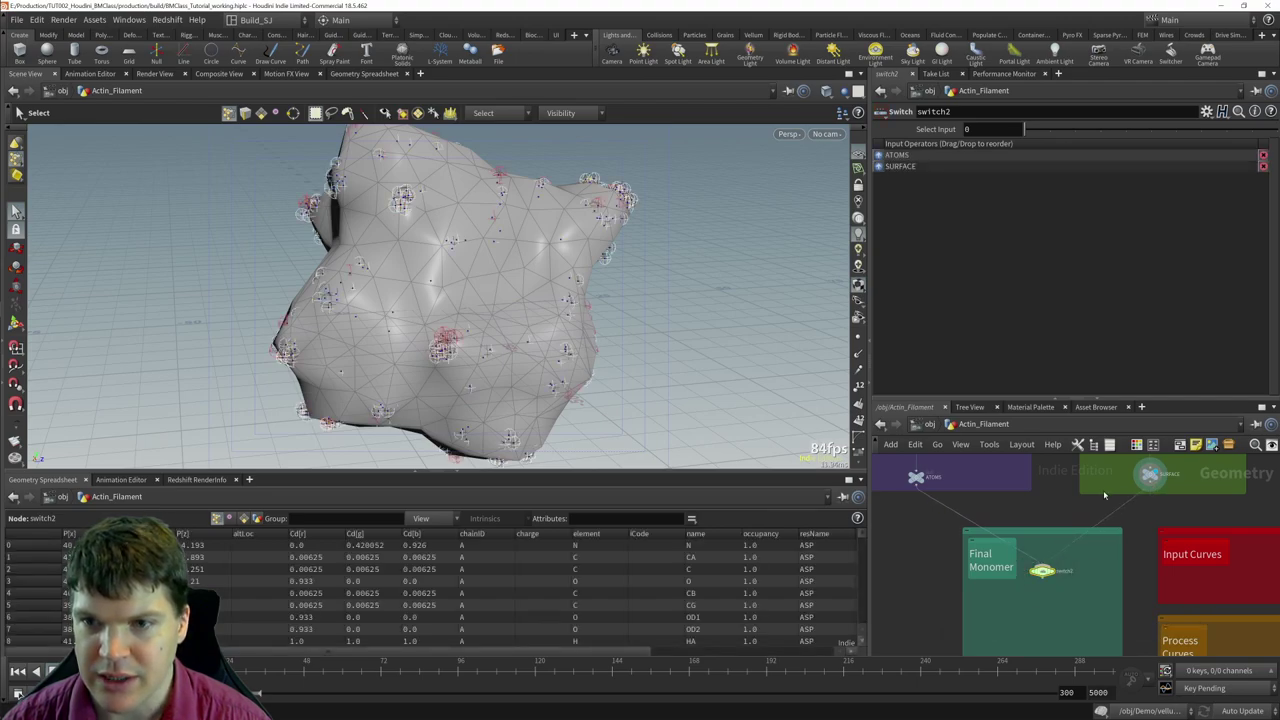
# - Rename the displayed Final Monomer switch as Representation_Switch and the switch above SURFACE as Resolution_switch
pyautogui.click(1062, 571)
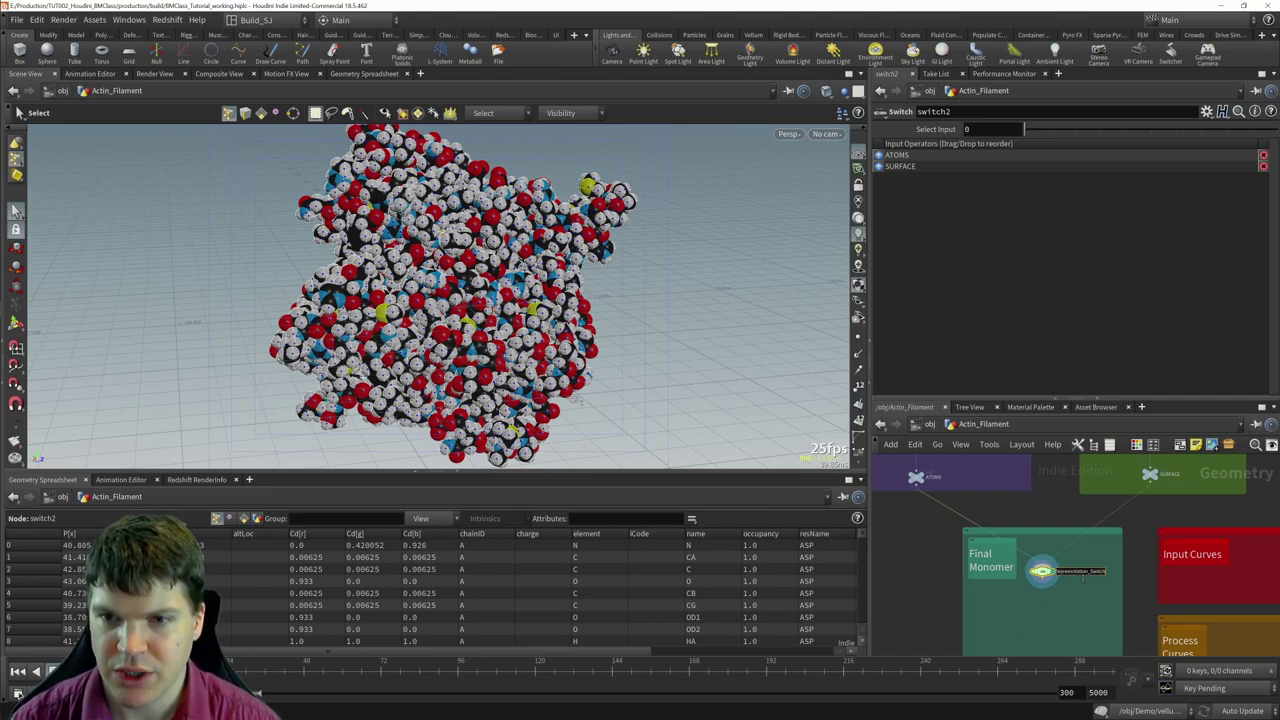
pyautogui.press('Return')
pyautogui.moveTo(1192, 466); pyautogui.dragTo(1166, 574, button='middle')
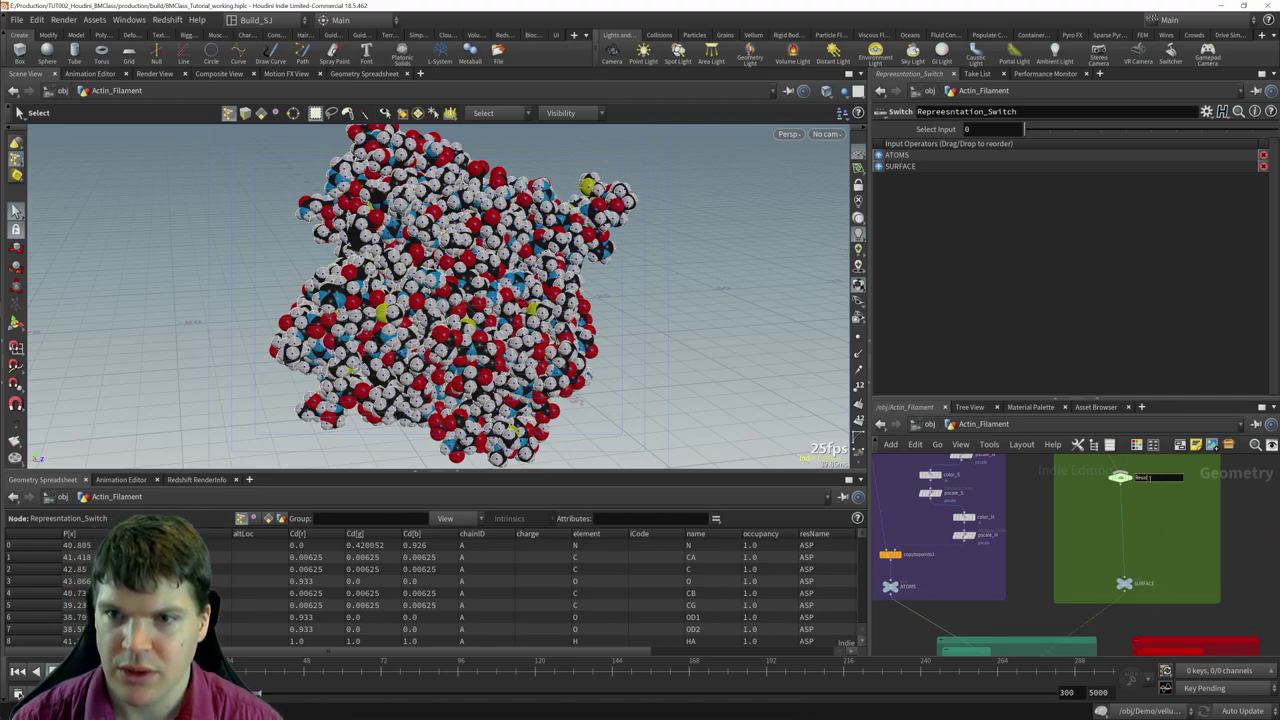
pyautogui.doubleClick(1145, 477)
pyautogui.write('Resolution')
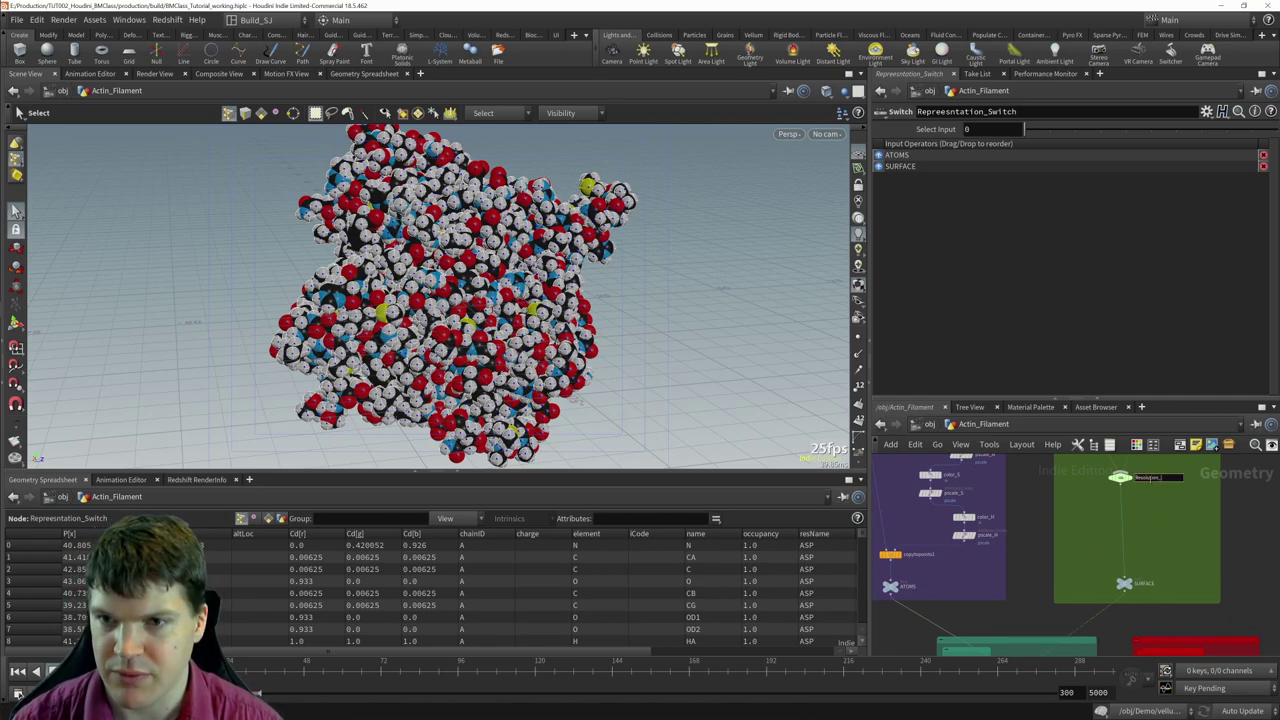
pyautogui.write('_switch')
pyautogui.press('Return')
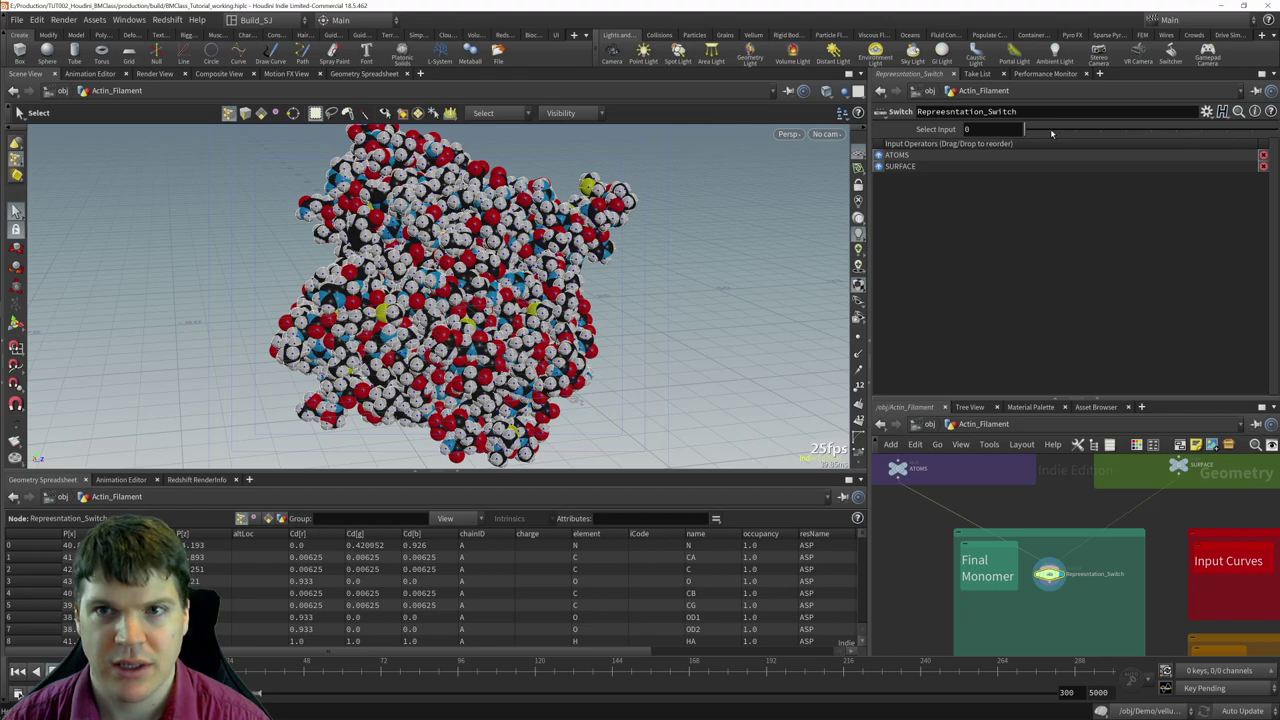
# - Preview the inputs of Representation_Switch by varying Select Input, and look over the Final Monomer box
pyautogui.moveTo(1044, 131); pyautogui.dragTo(1019, 139)
pyautogui.scroll(-2, 1062, 494)
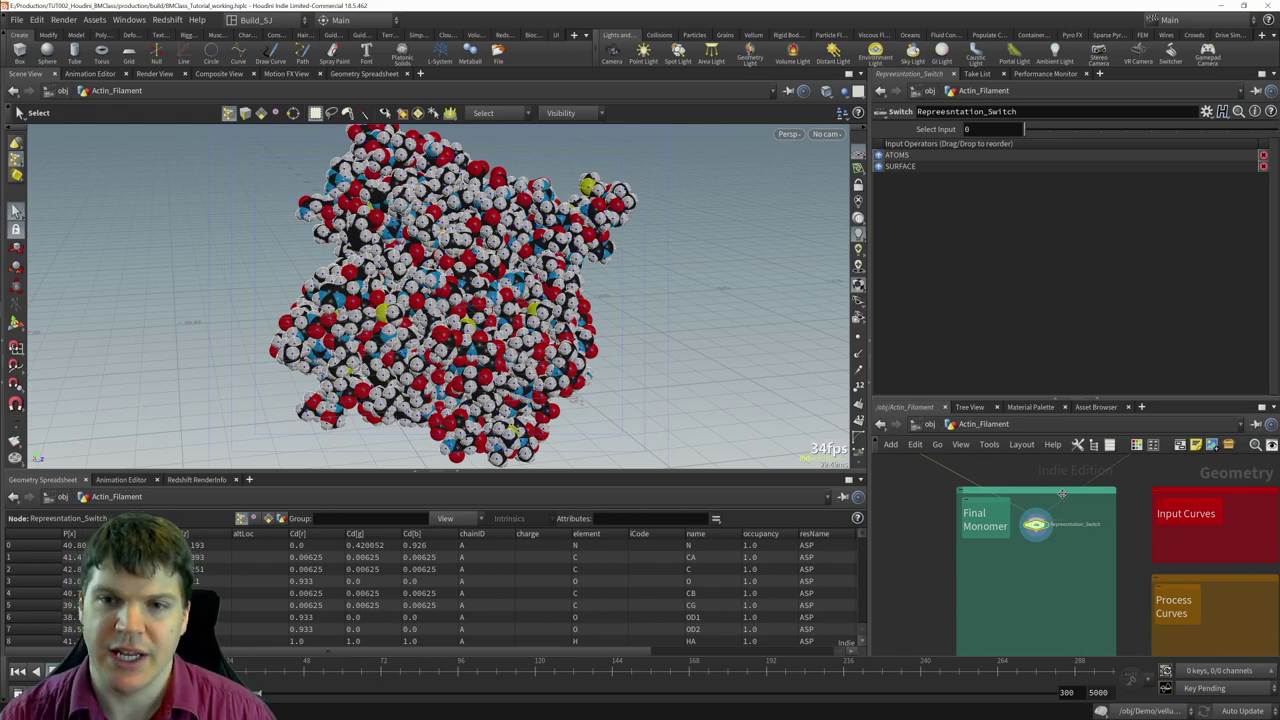
pyautogui.middleClick(1062, 494)
pyautogui.moveTo(1055, 555); pyautogui.dragTo(1047, 518, button='middle')
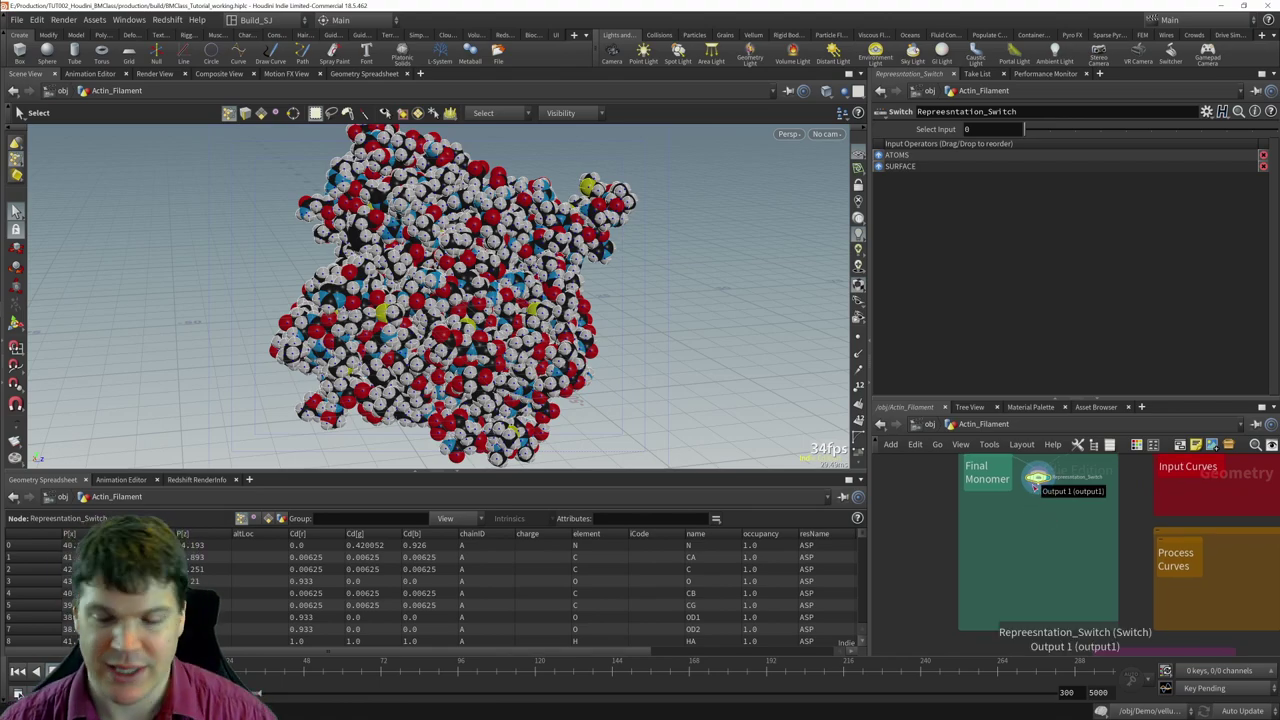
pyautogui.middleClick(1034, 487)
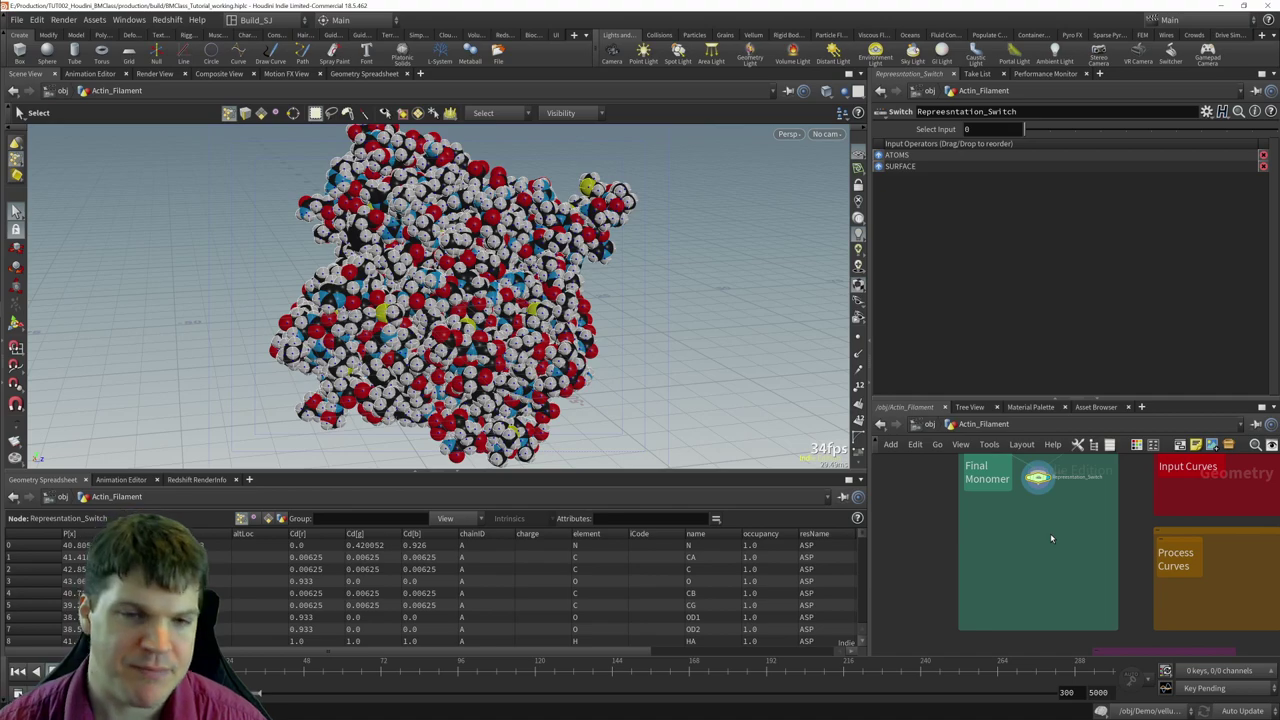
pyautogui.moveTo(1050, 538); pyautogui.dragTo(1083, 557, button='middle')
pyautogui.scroll(-1, 1051, 556)
pyautogui.moveTo(1052, 626); pyautogui.dragTo(1076, 558, button='middle')
pyautogui.scroll(2, 1077, 541)
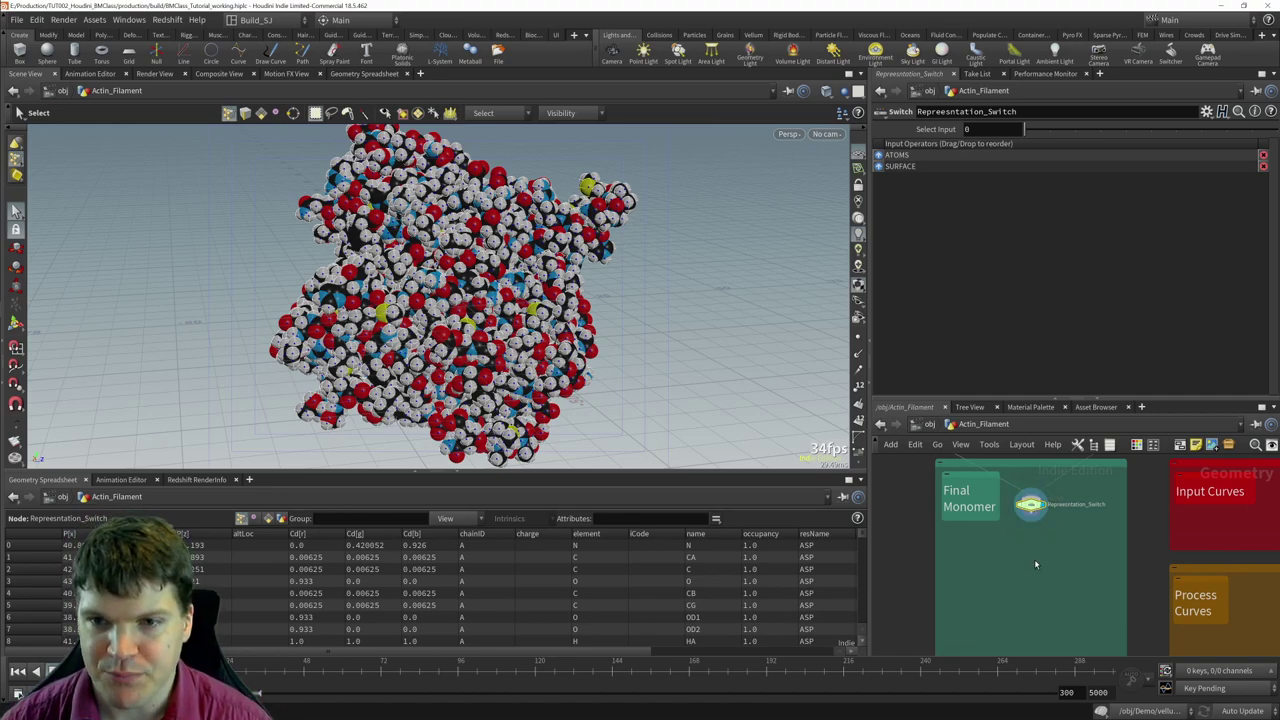
# - Review the node network from file1 in Point Data through the atom and surface branches to the Final Monomer box
pyautogui.moveTo(1023, 480); pyautogui.dragTo(1050, 440, button='middle')
pyautogui.scroll(-3, 1047, 537)
pyautogui.scroll(-1, 1053, 483)
pyautogui.scroll(2, 1053, 483)
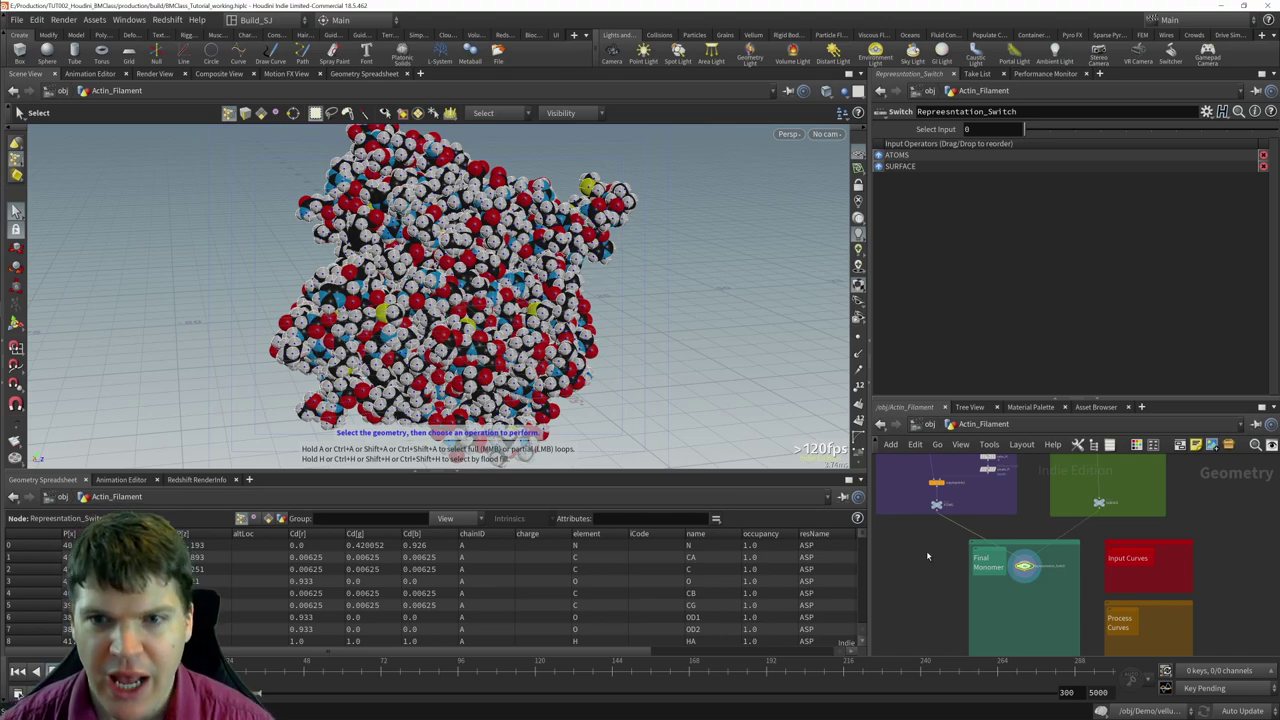
pyautogui.moveTo(1025, 489); pyautogui.dragTo(1030, 540, button='middle')
pyautogui.scroll(4, 1030, 540)
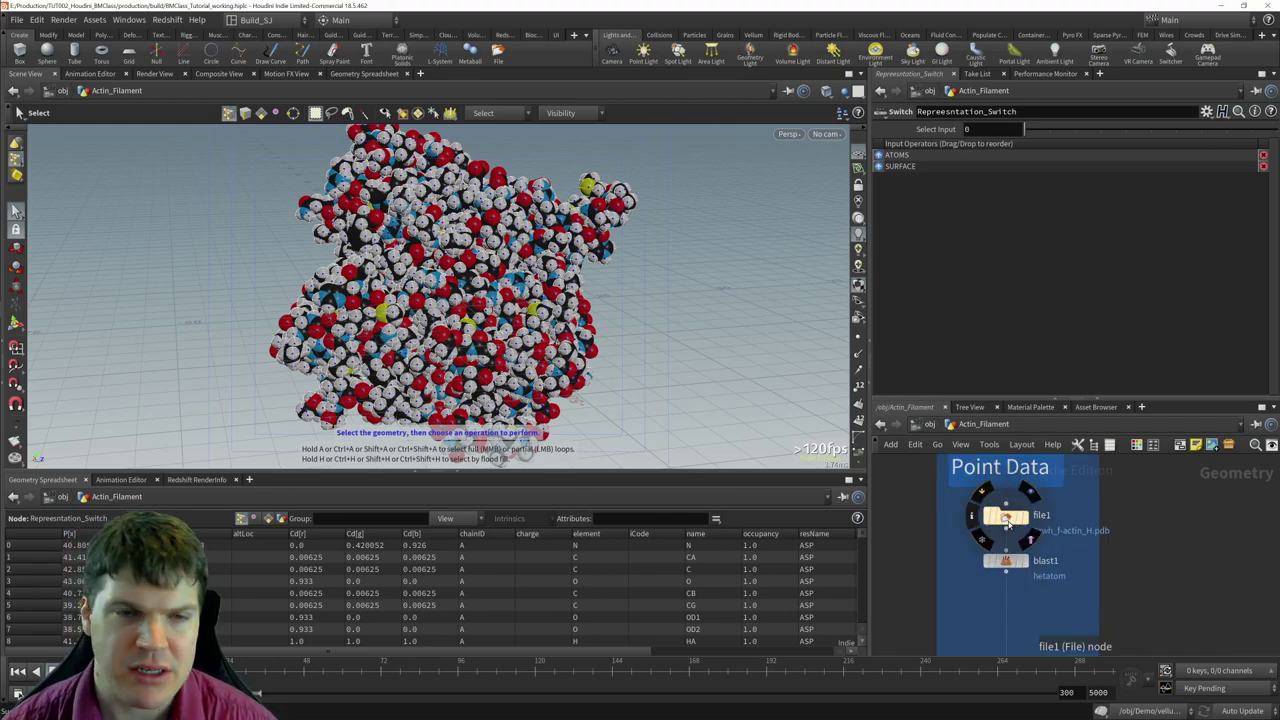
pyautogui.scroll(-4, 1008, 522)
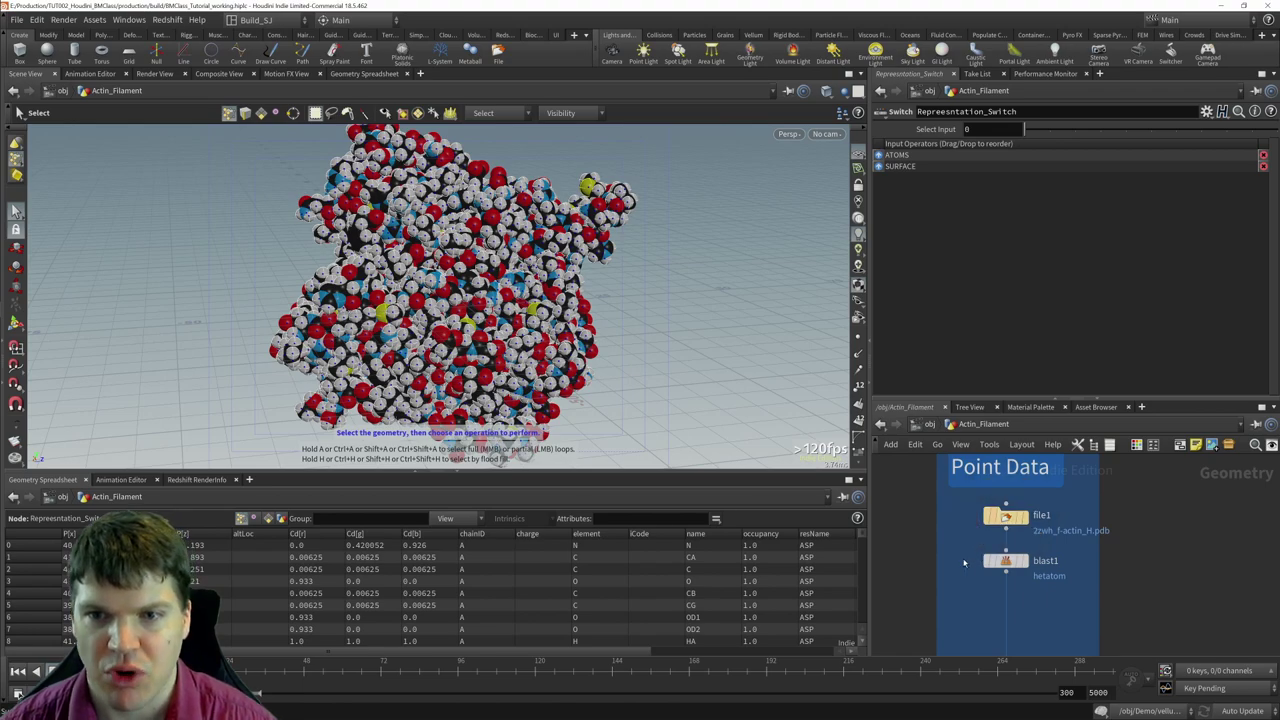
pyautogui.moveTo(990, 592); pyautogui.dragTo(990, 552, button='middle')
pyautogui.scroll(-4, 990, 552)
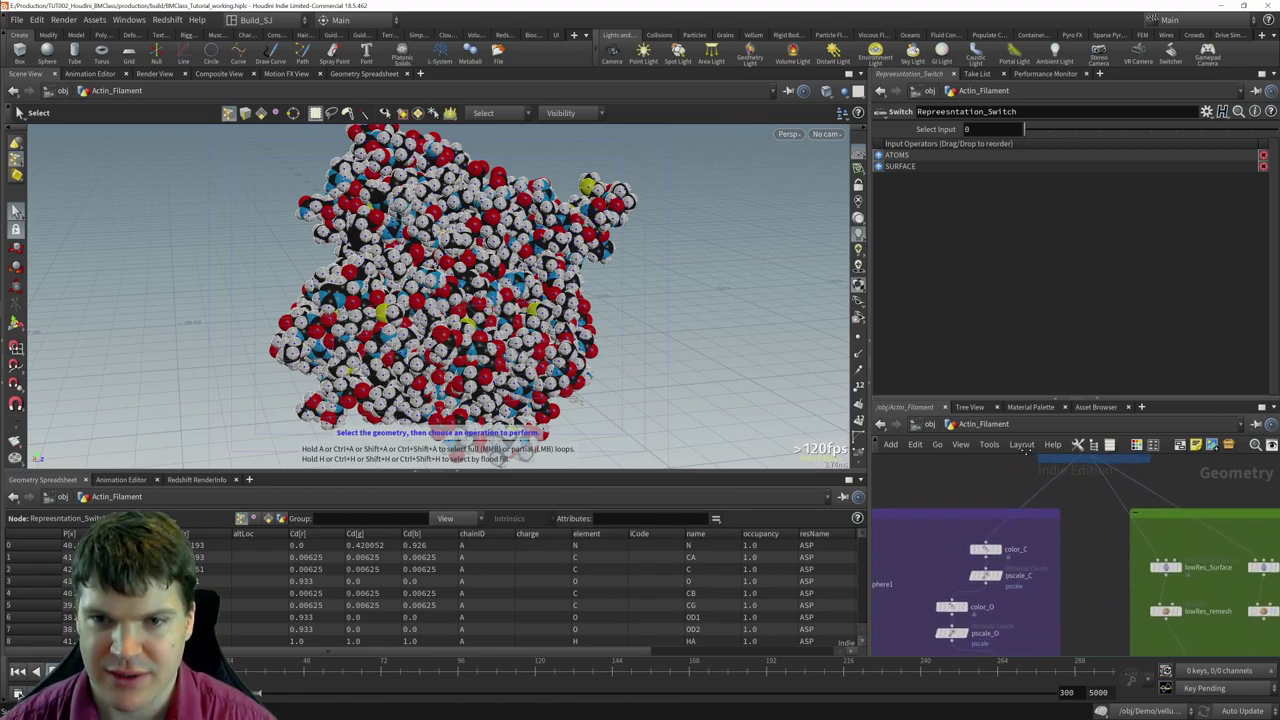
pyautogui.scroll(4, 990, 600)
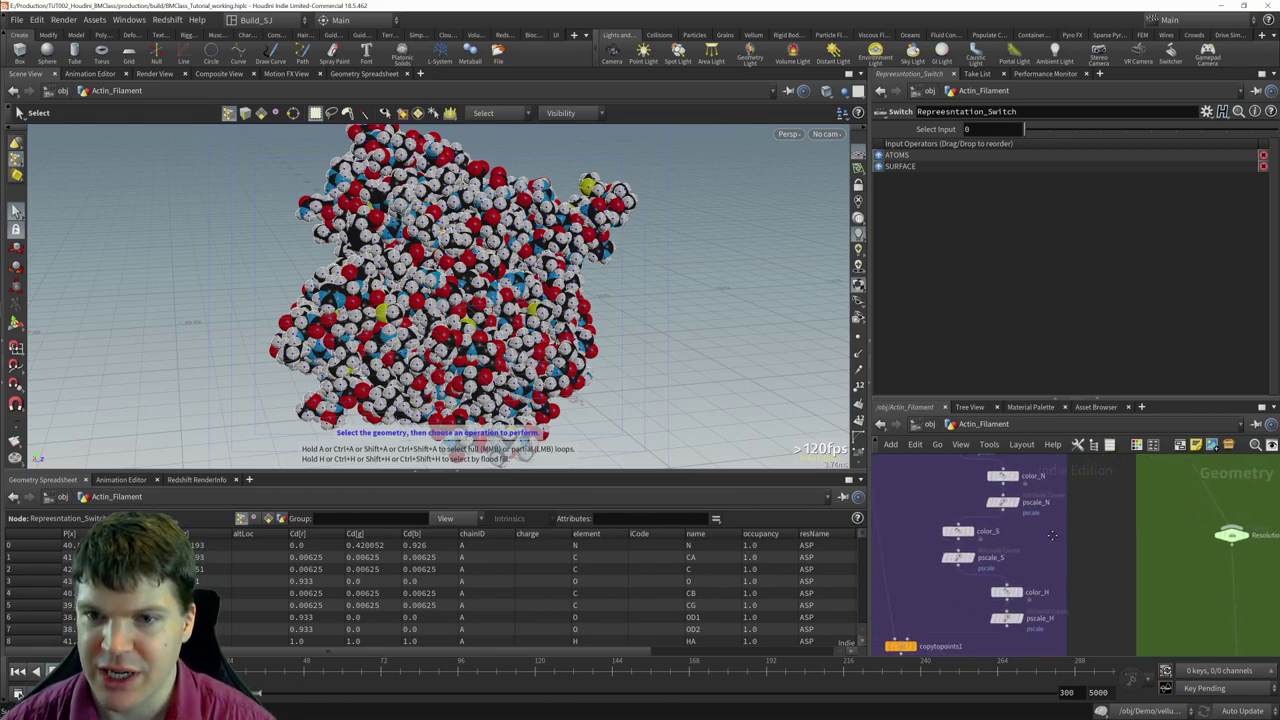
pyautogui.scroll(-3, 1040, 570)
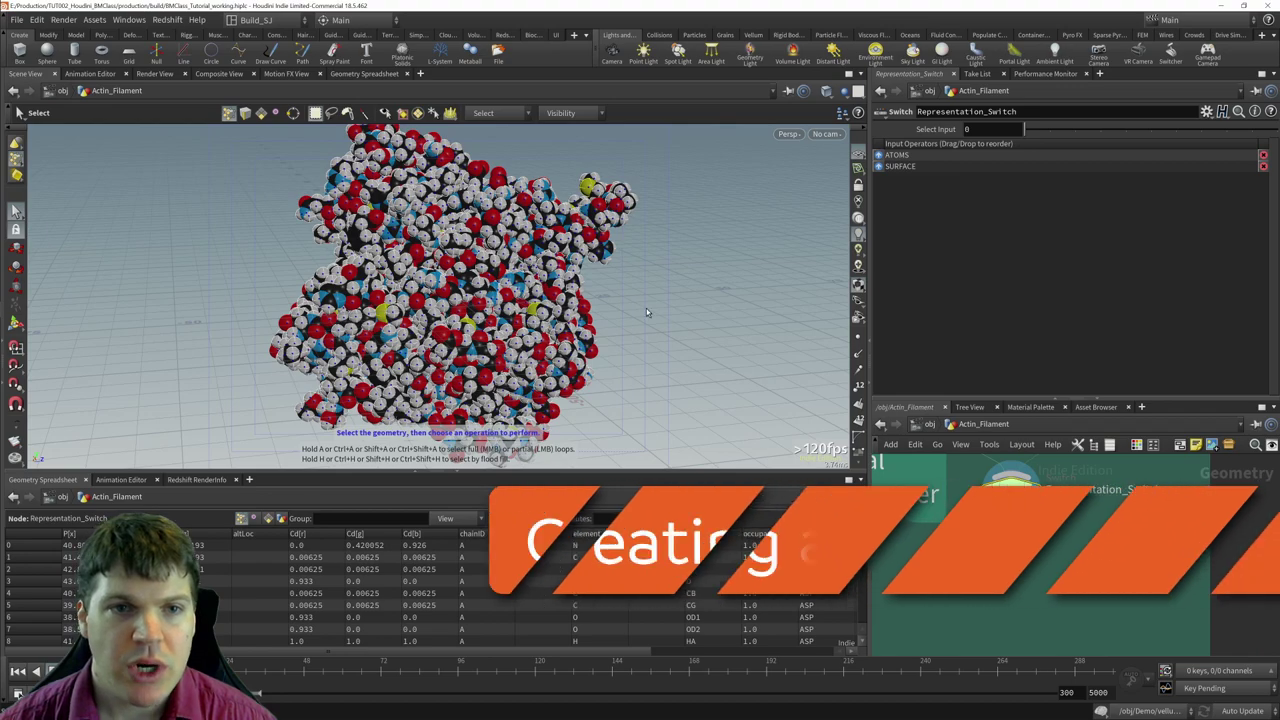
# - Examine the atom model of the actin monomer in the viewport from different angles and distances
pyautogui.press('Escape')
pyautogui.scroll(-5, 646, 312)
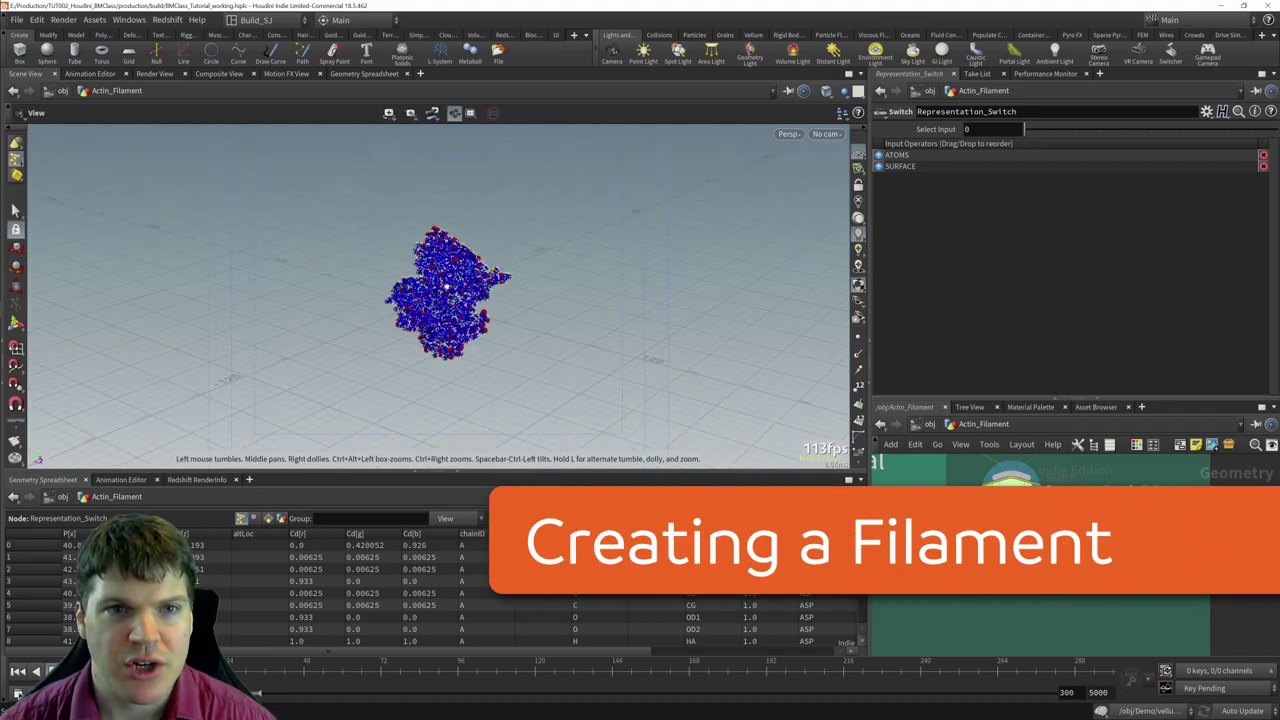
pyautogui.scroll(3, 610, 287)
pyautogui.scroll(2, 610, 287)
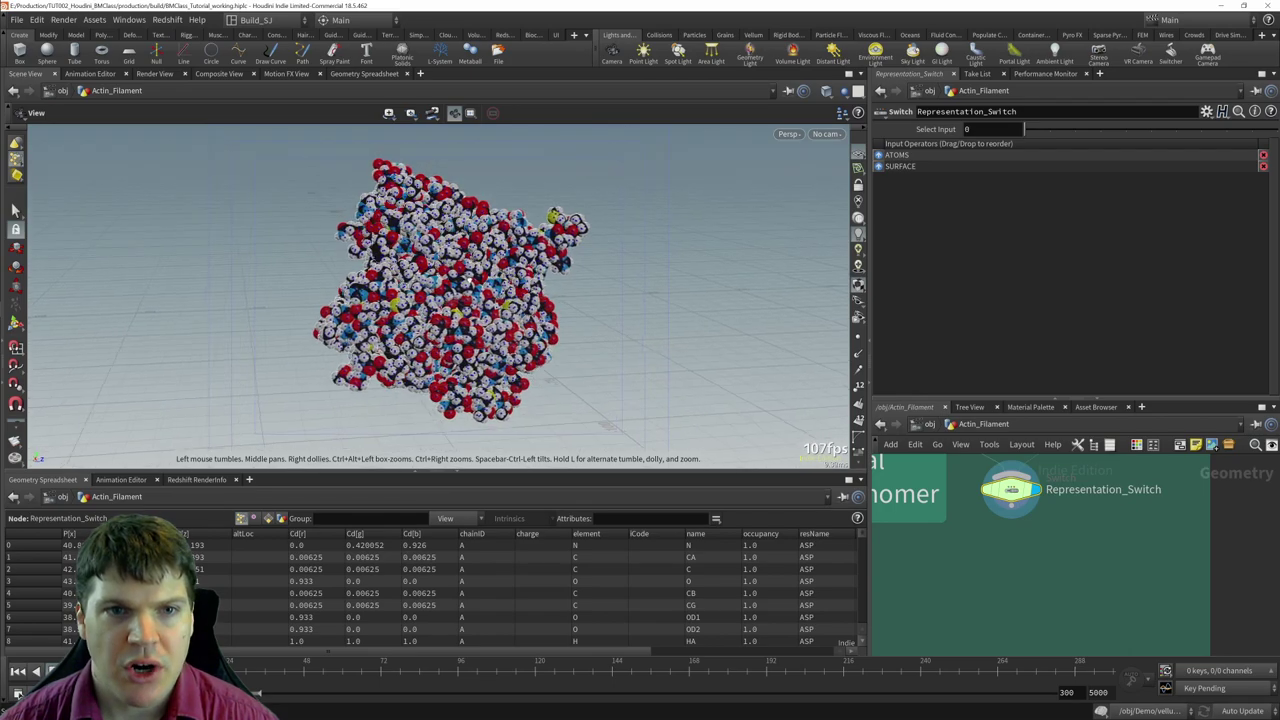
pyautogui.scroll(-2, 379, 269)
pyautogui.scroll(-2, 379, 269)
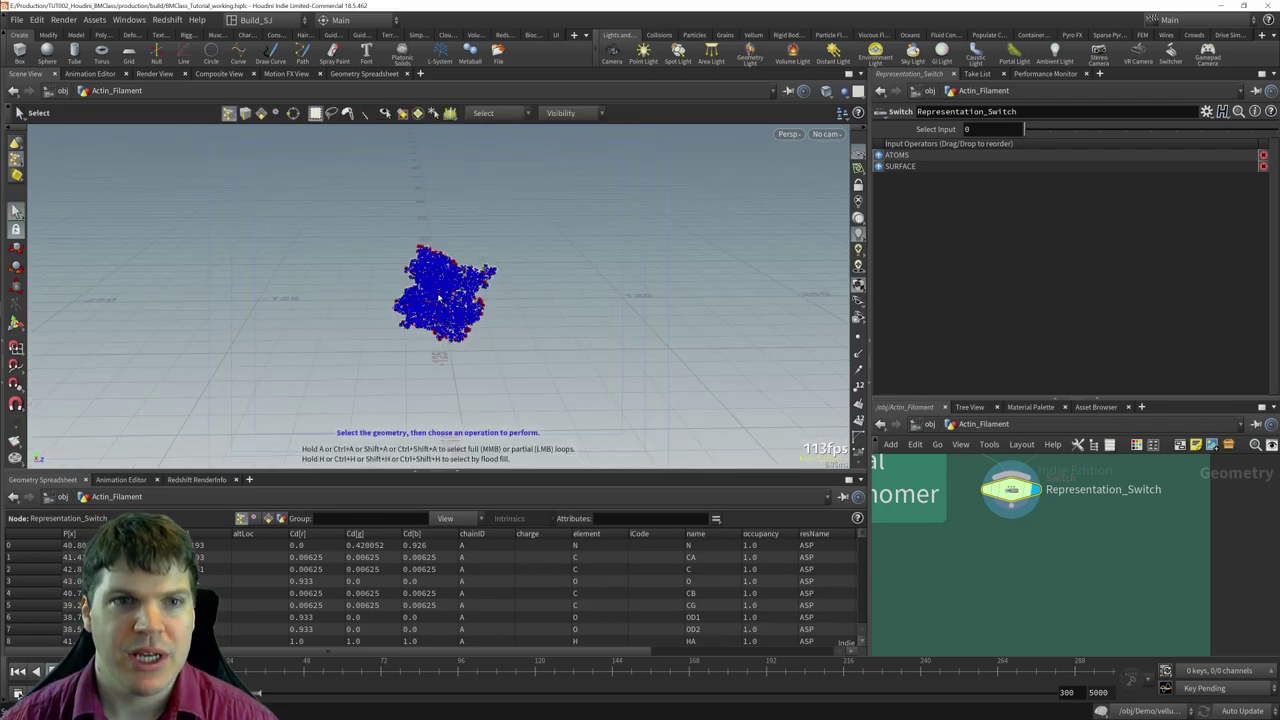
pyautogui.scroll(-1, 405, 276)
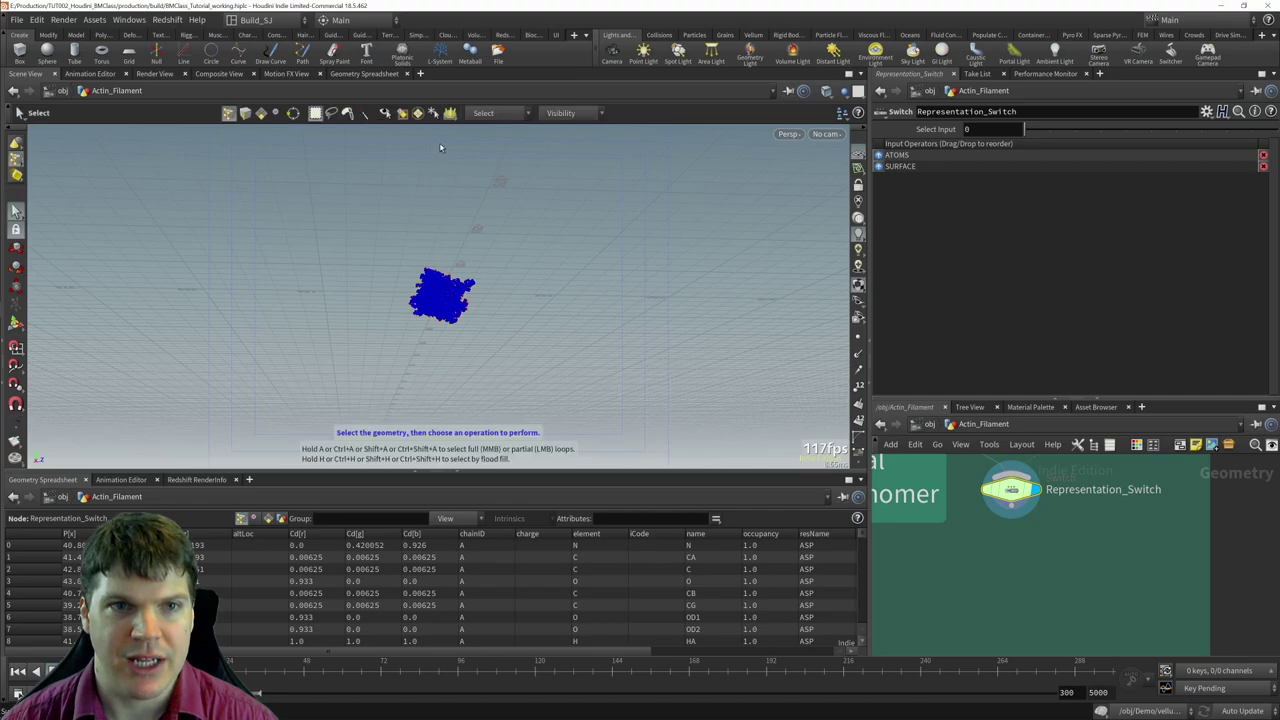
pyautogui.scroll(3, 496, 355)
pyautogui.press('s')
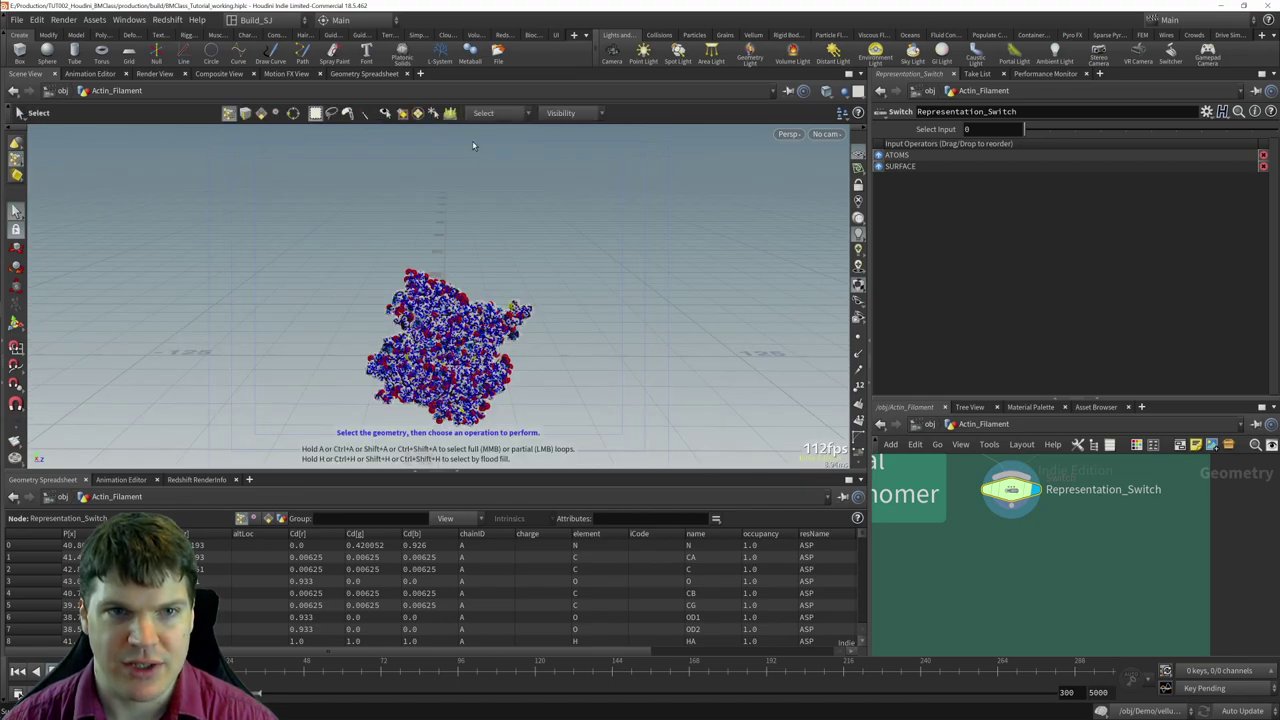
# - Add a Copy and Transform node below Representation_Switch in the Final Monomer box
pyautogui.scroll(-3, 1057, 560)
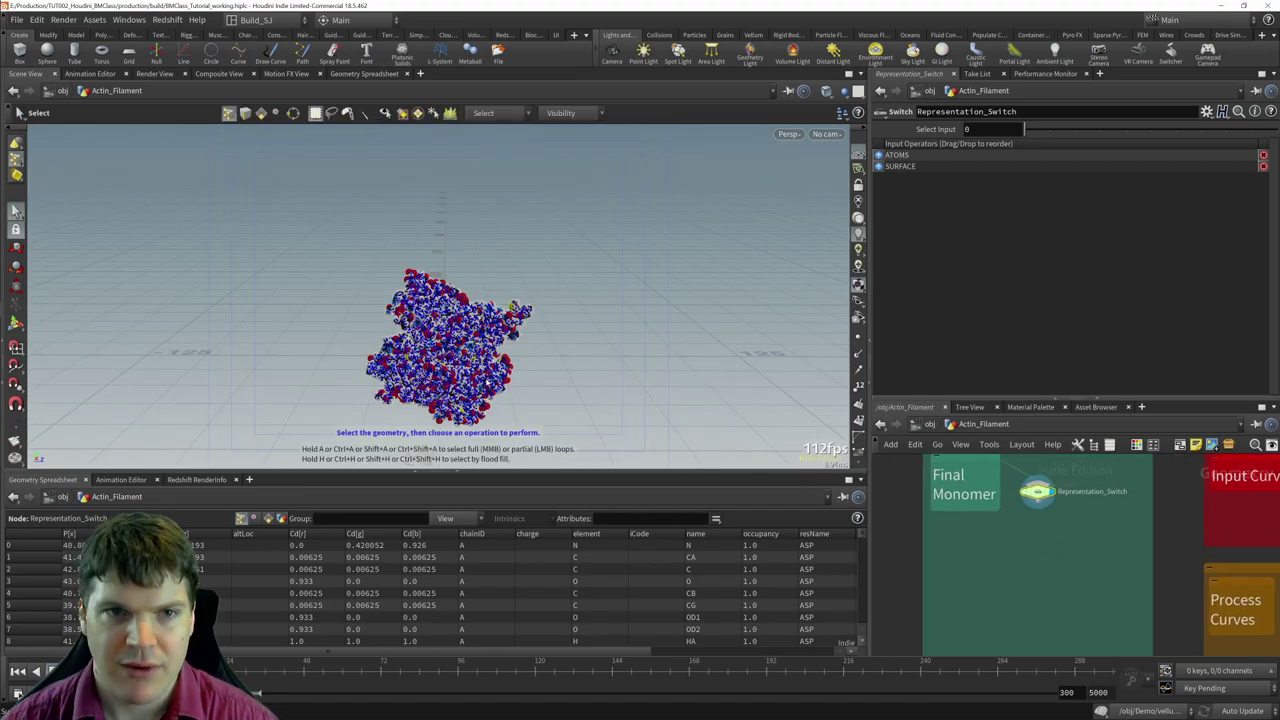
pyautogui.scroll(3, 1044, 539)
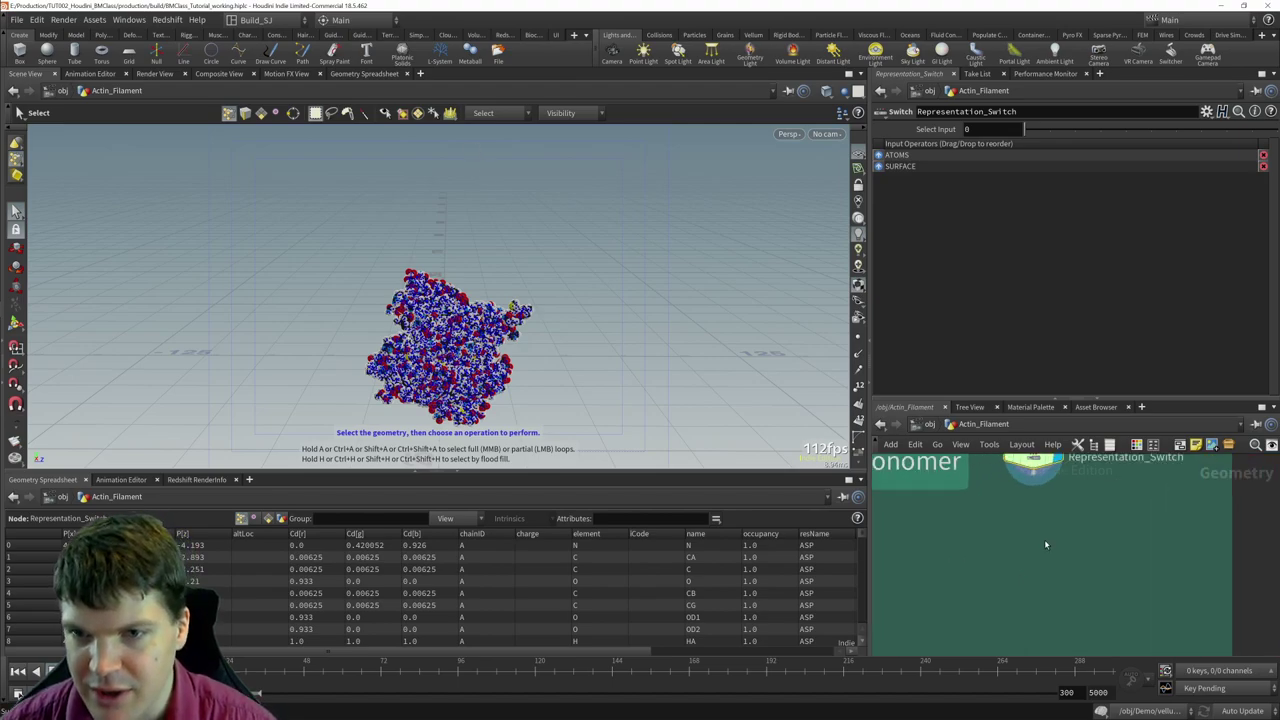
pyautogui.scroll(-3, 1044, 539)
pyautogui.moveTo(1047, 524); pyautogui.dragTo(1047, 502, button='middle')
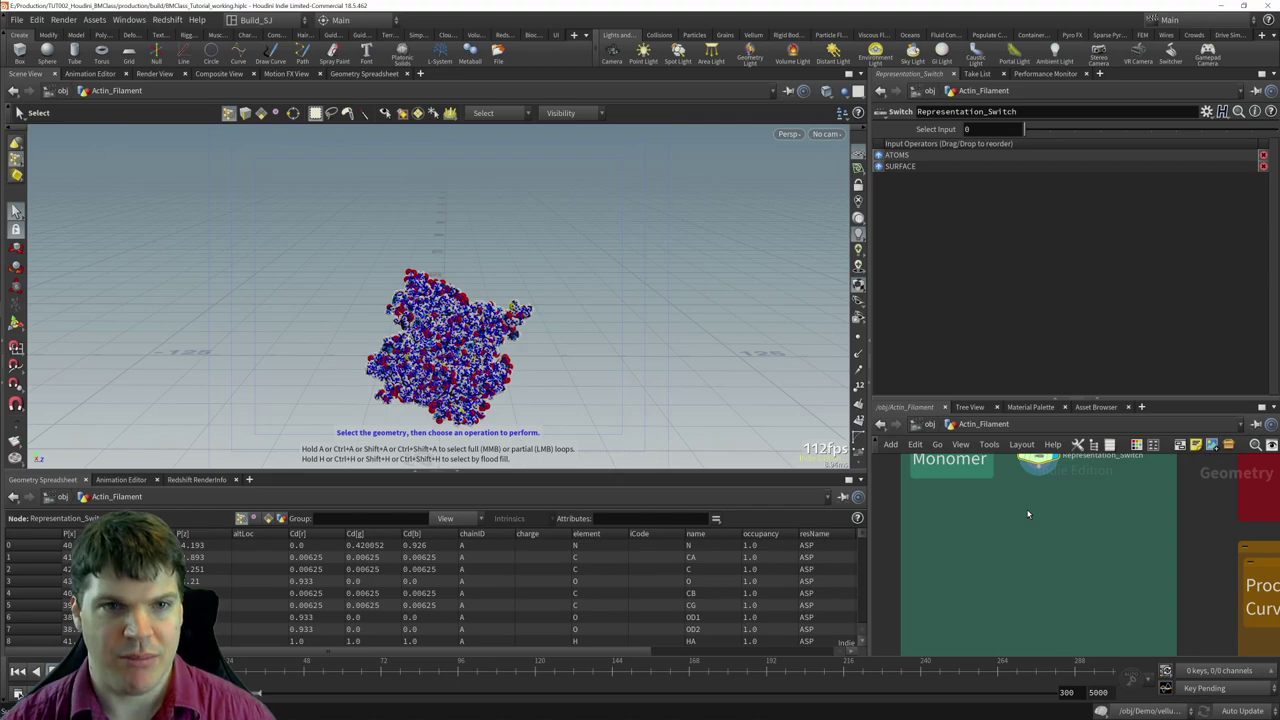
pyautogui.press('Tab')
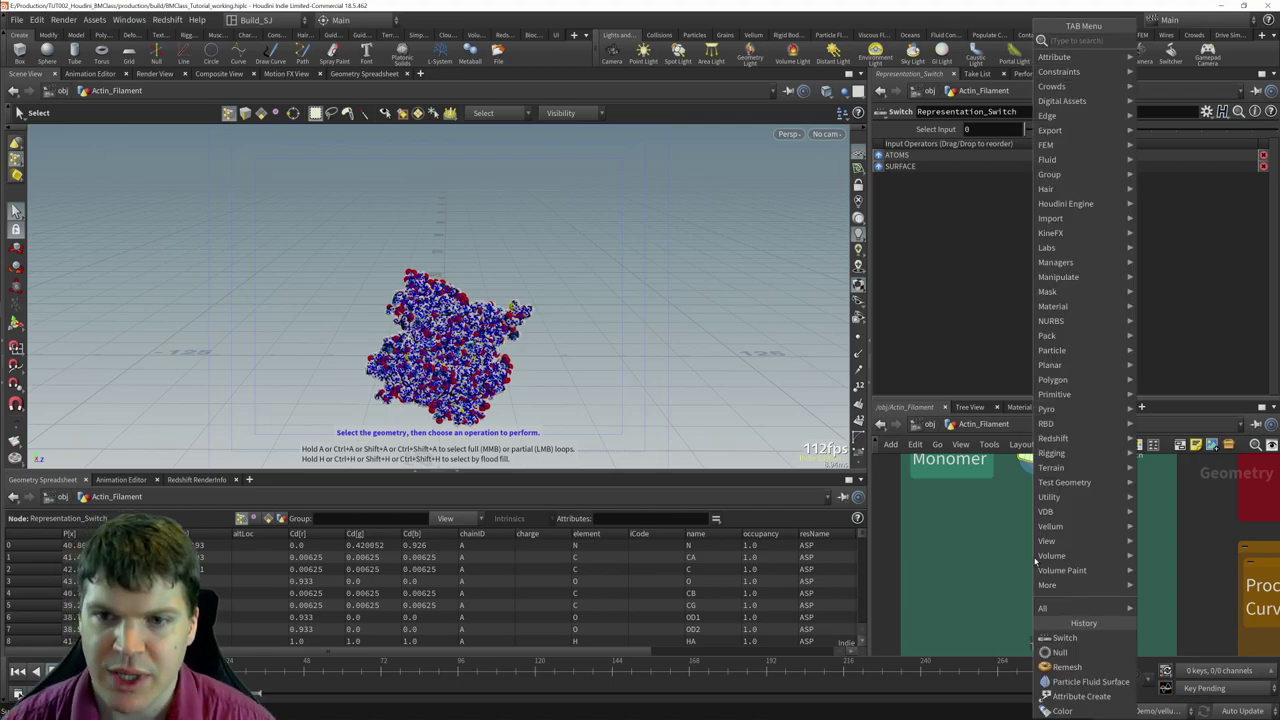
pyautogui.write('copy and')
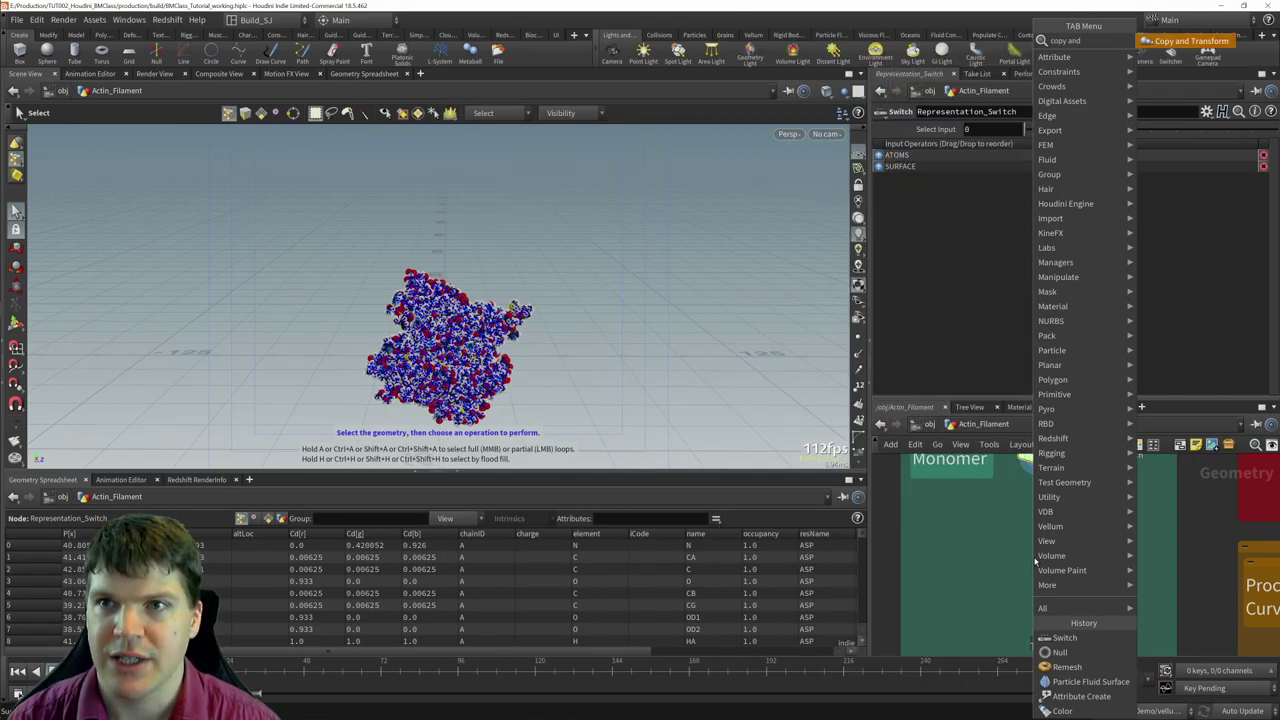
# - Add a Copy and Transform node below Representation_Switch in the Final Monomer network area
pyautogui.press('Return')
pyautogui.click(1045, 563)
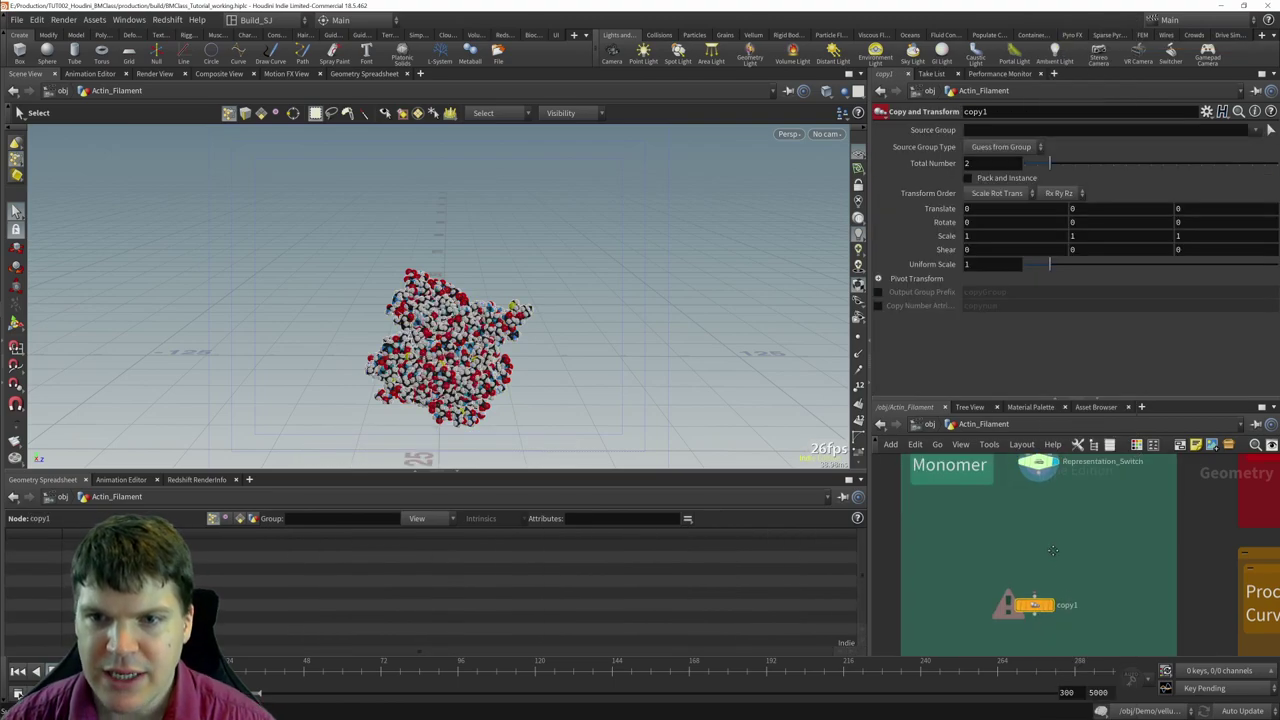
pyautogui.click(1027, 488)
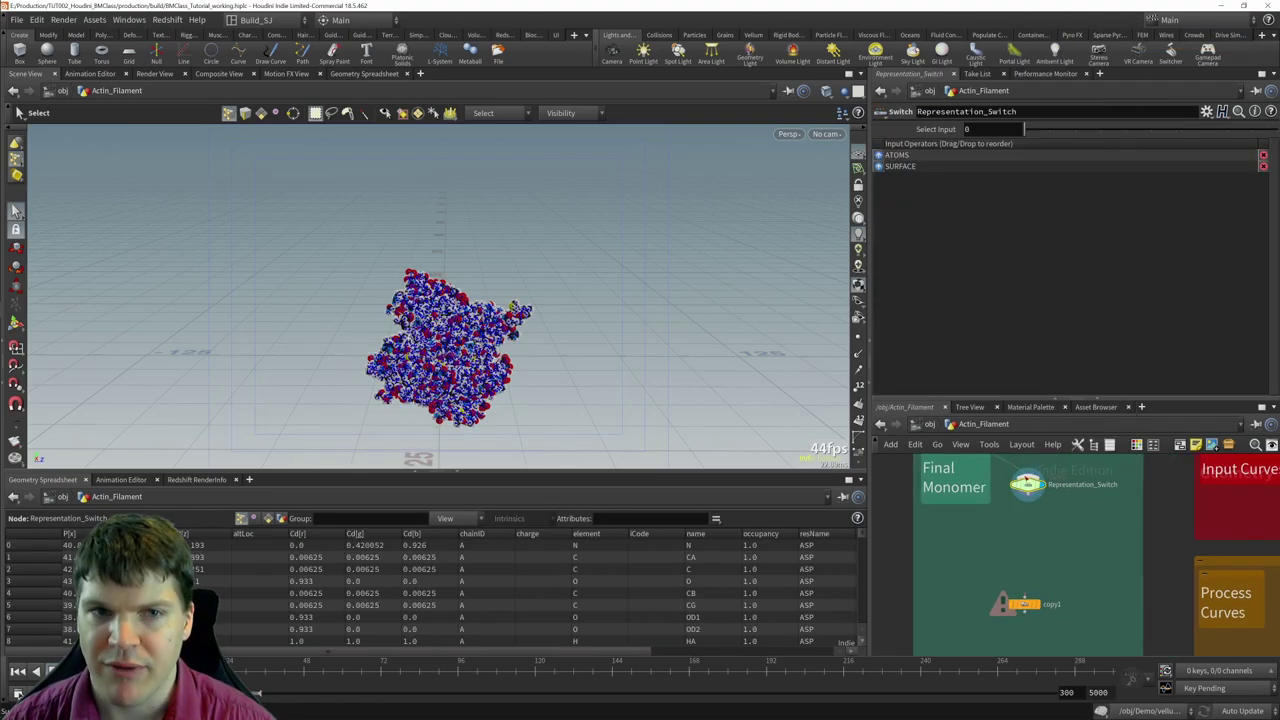
pyautogui.moveTo(1027, 488)
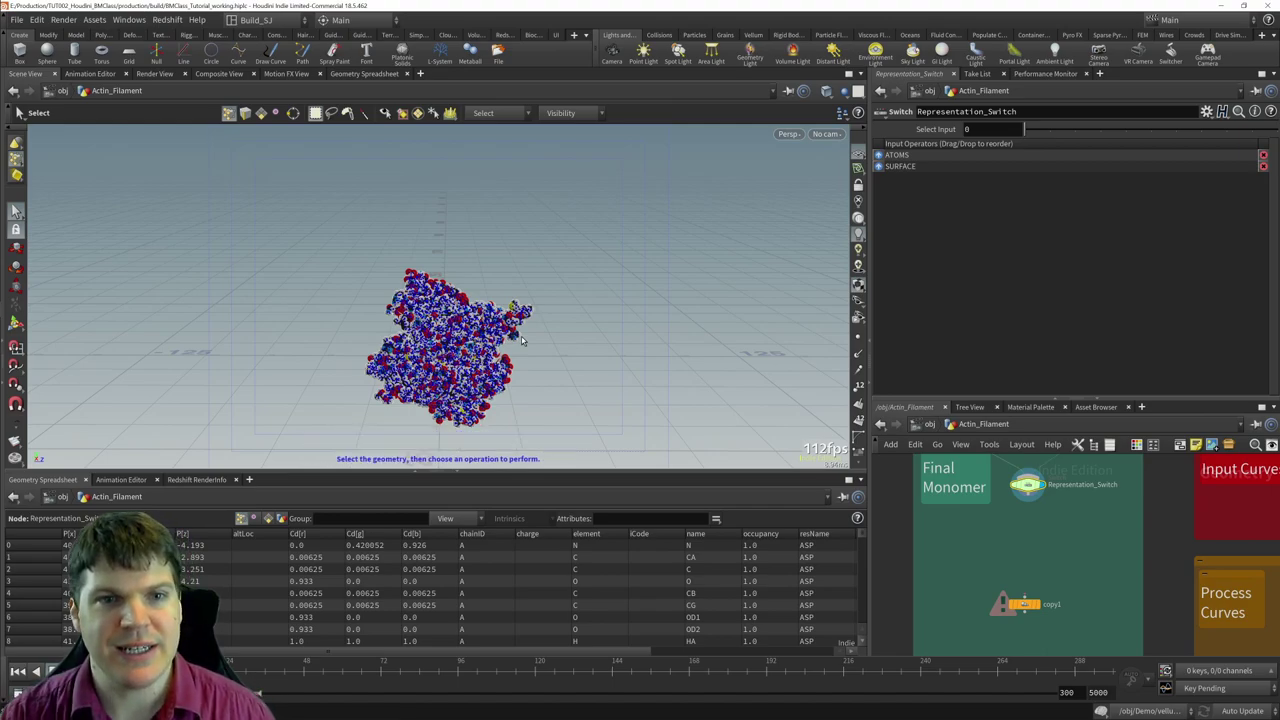
pyautogui.click(1012, 605)
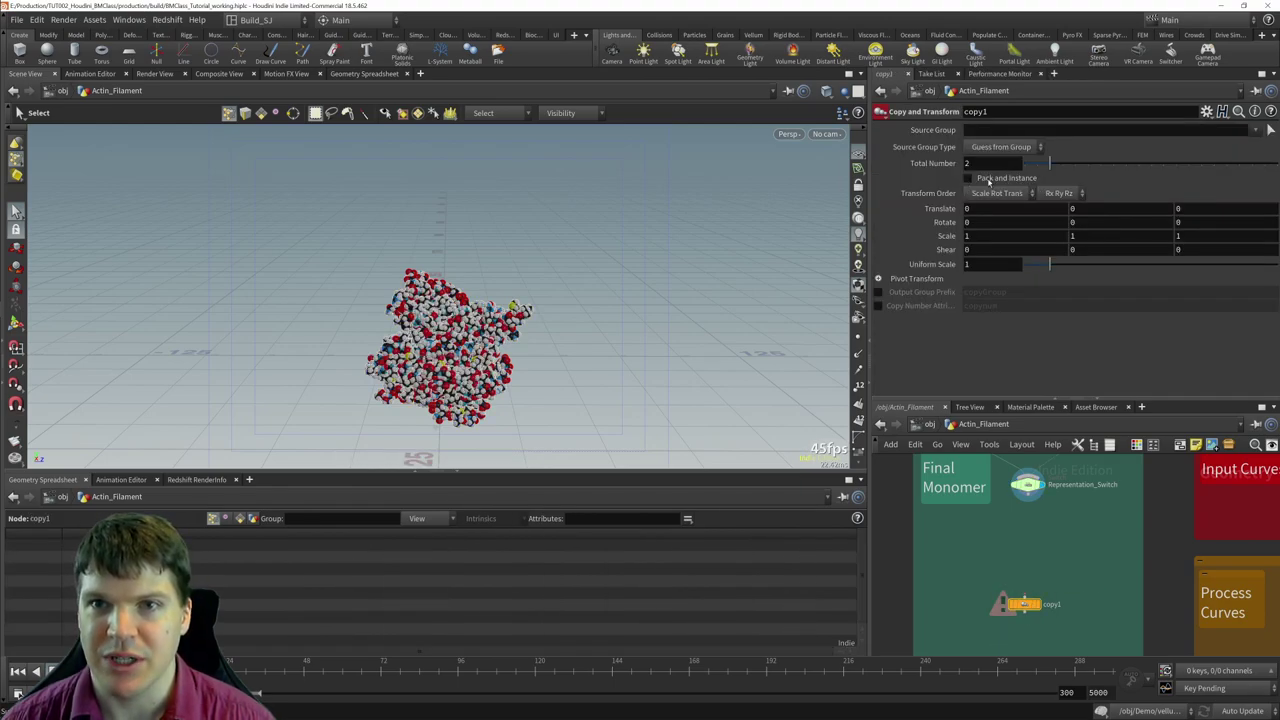
# - Add a Pack node between Representation_Switch and the copy node, and wire it to the switch's output
pyautogui.press('Tab')
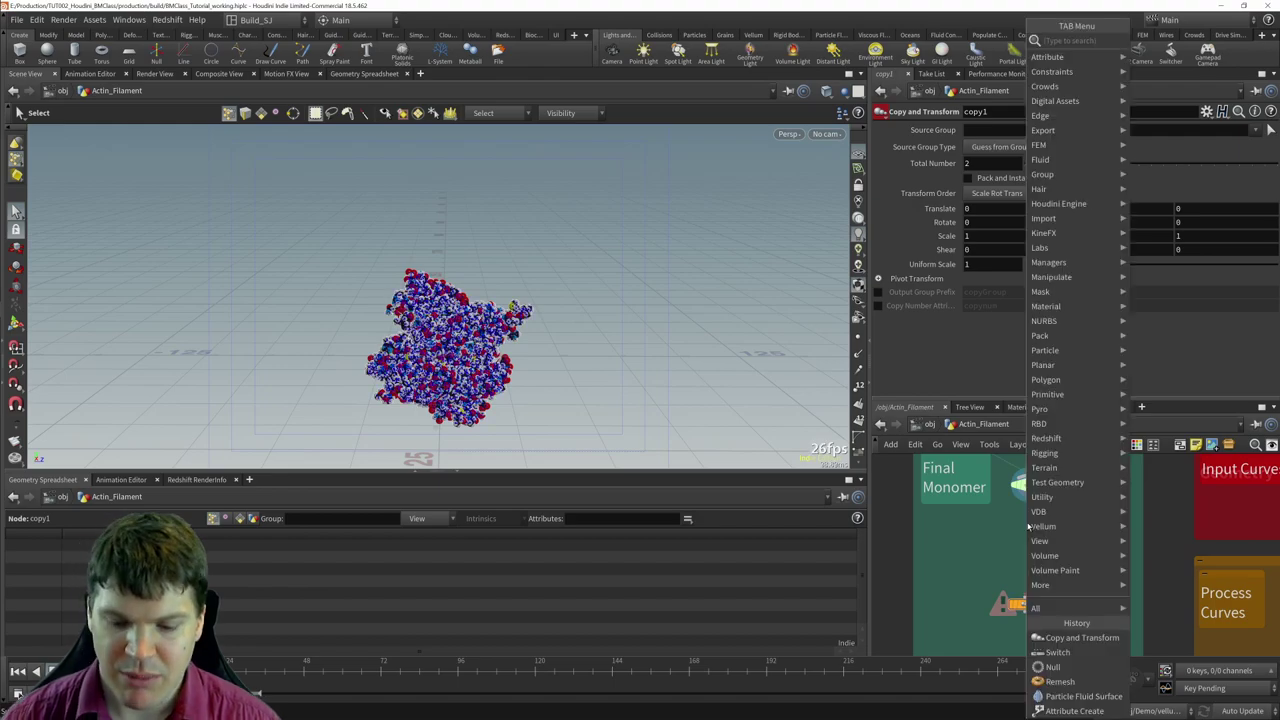
pyautogui.write('pack')
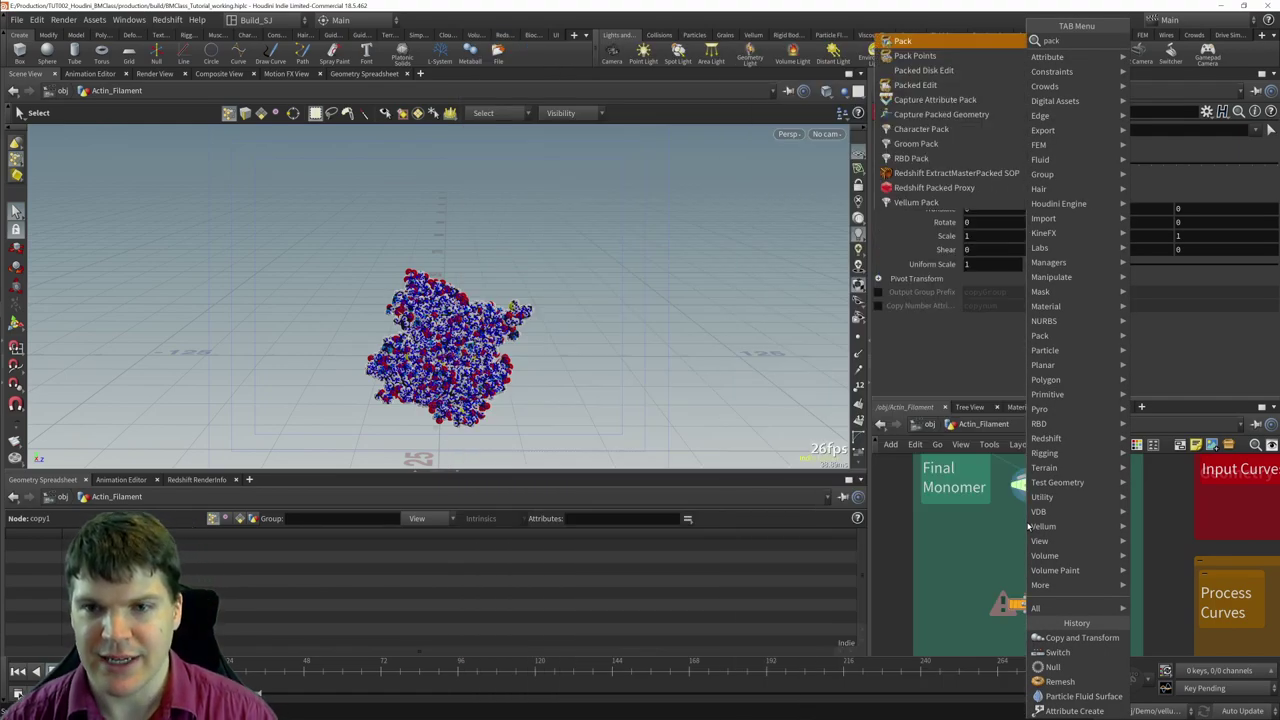
pyautogui.press('Return')
pyautogui.click(1028, 520)
pyautogui.click(1033, 528)
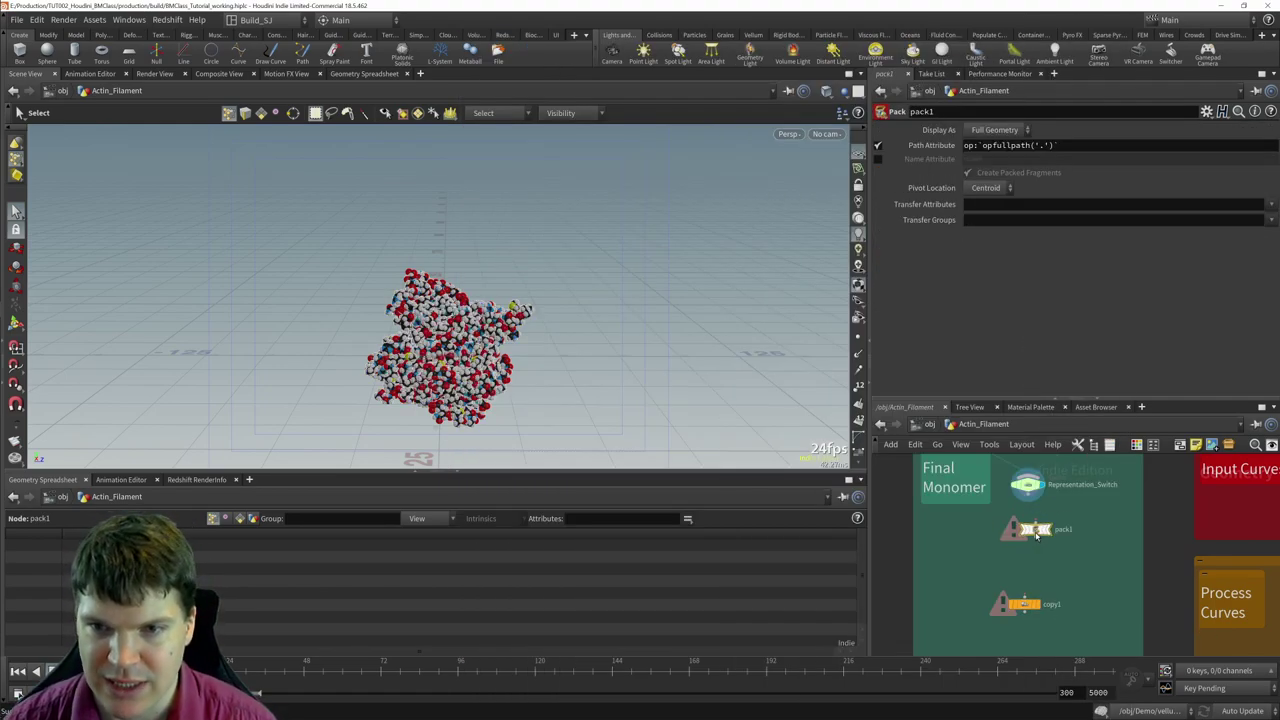
pyautogui.moveTo(1036, 528); pyautogui.dragTo(1030, 536)
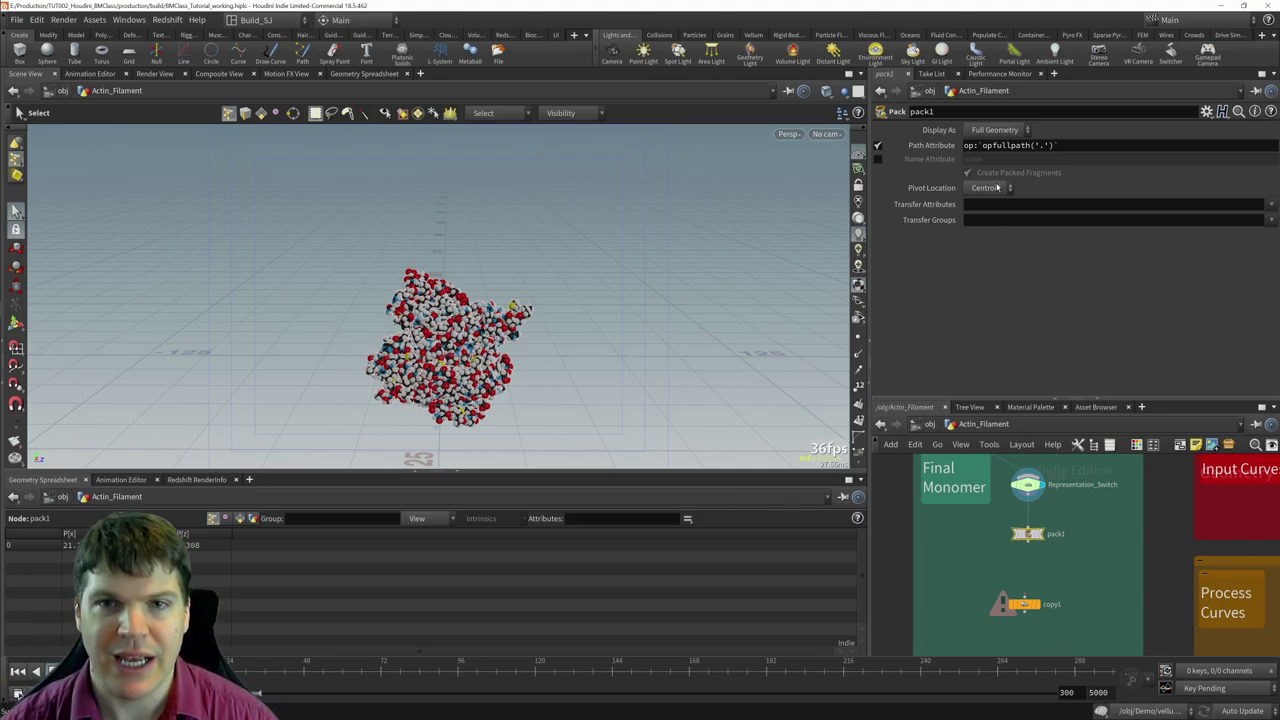
# - Set the Pack node's pivot location to Origin and display its result in the viewport
pyautogui.click(997, 187)
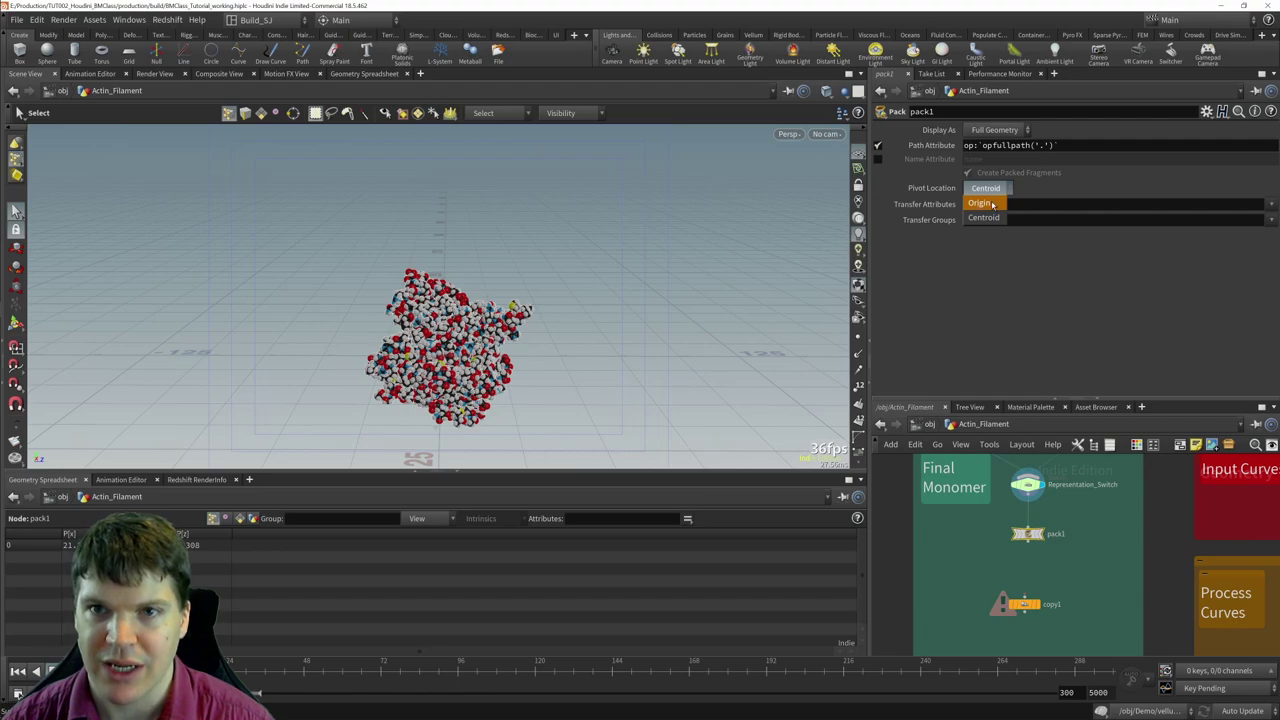
pyautogui.click(990, 204)
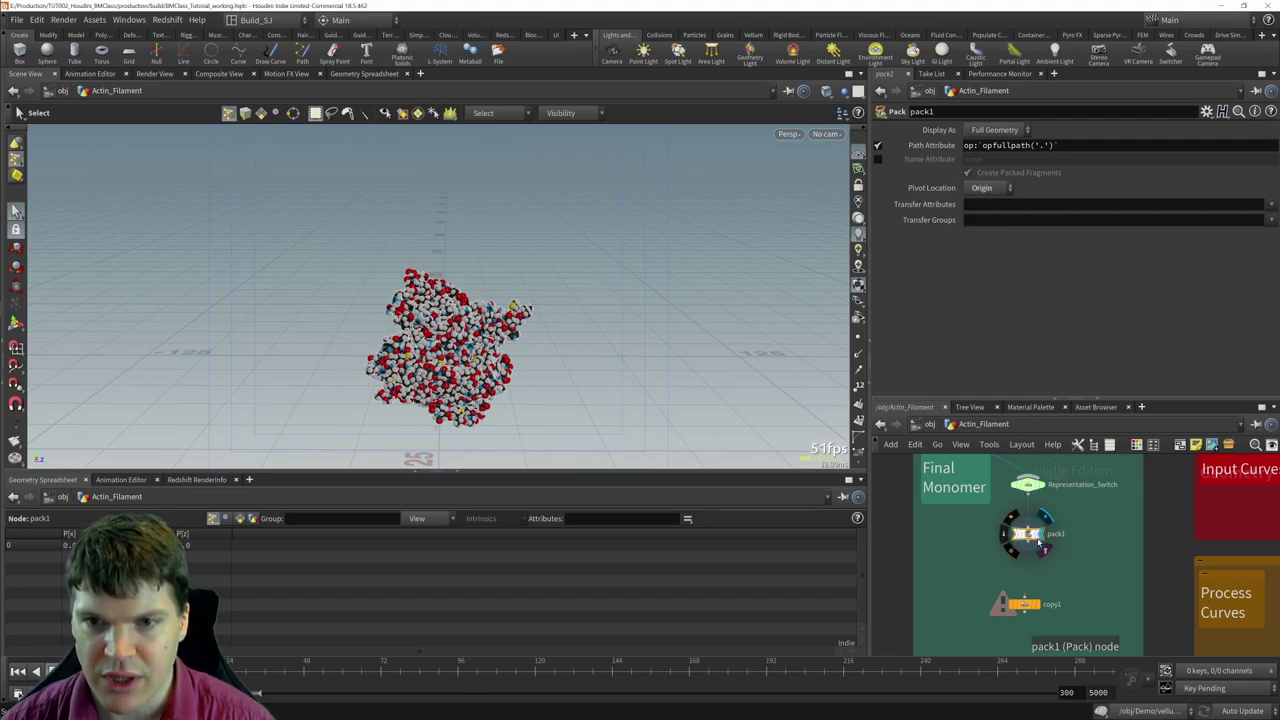
pyautogui.press('Escape')
pyautogui.scroll(3, 761, 383)
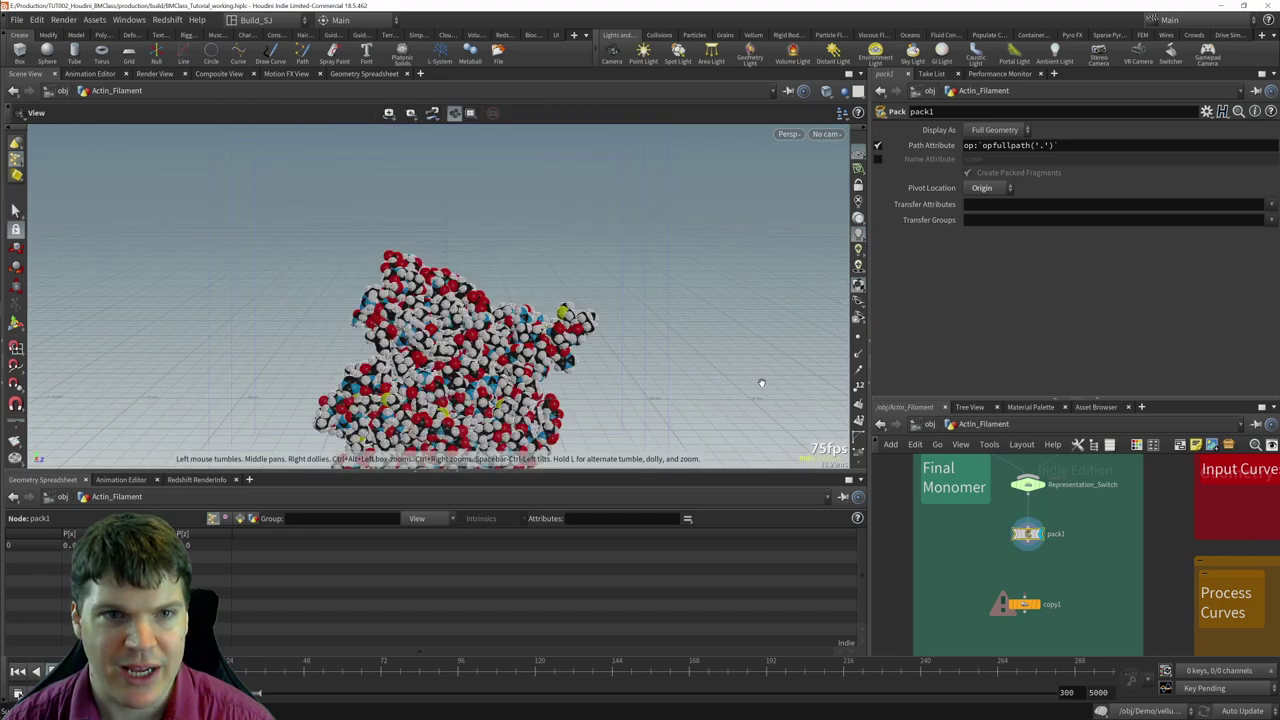
pyautogui.moveTo(761, 383); pyautogui.dragTo(531, 457)
pyautogui.press('s')
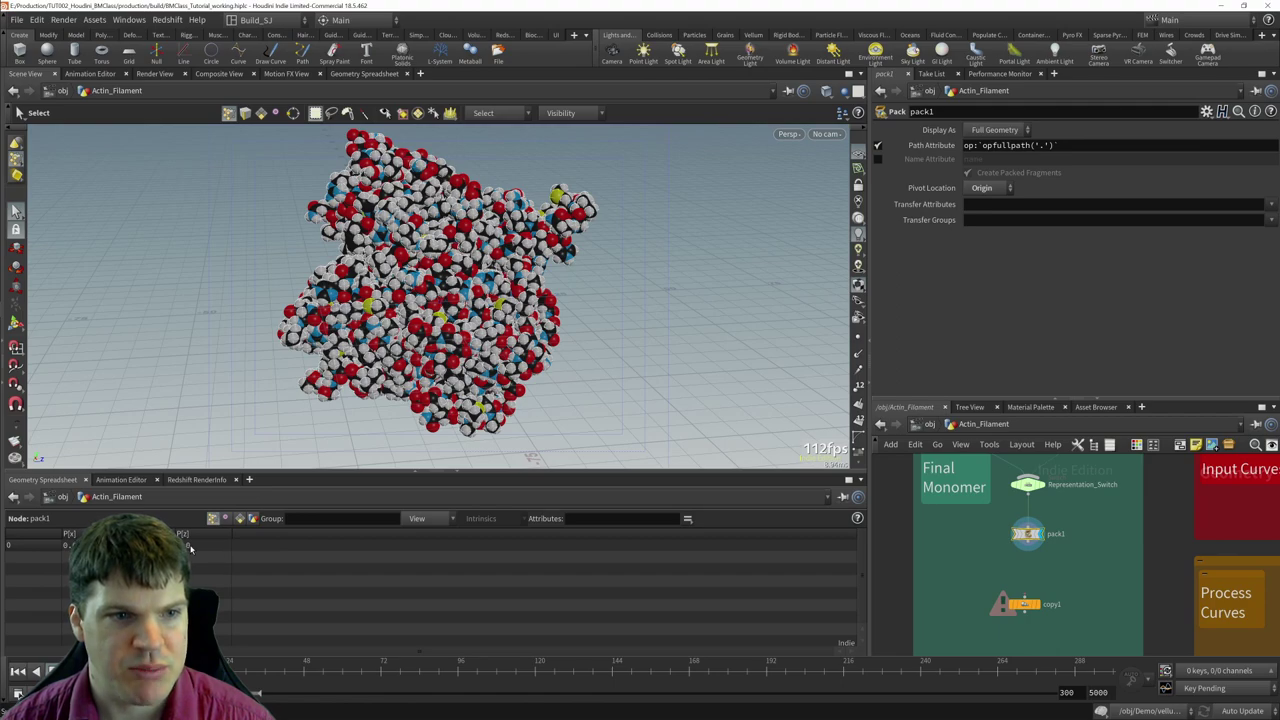
# - Rename the Pack node to ActinMonomer and check its primitive path and point attributes in the geometry spreadsheet
pyautogui.click(245, 520)
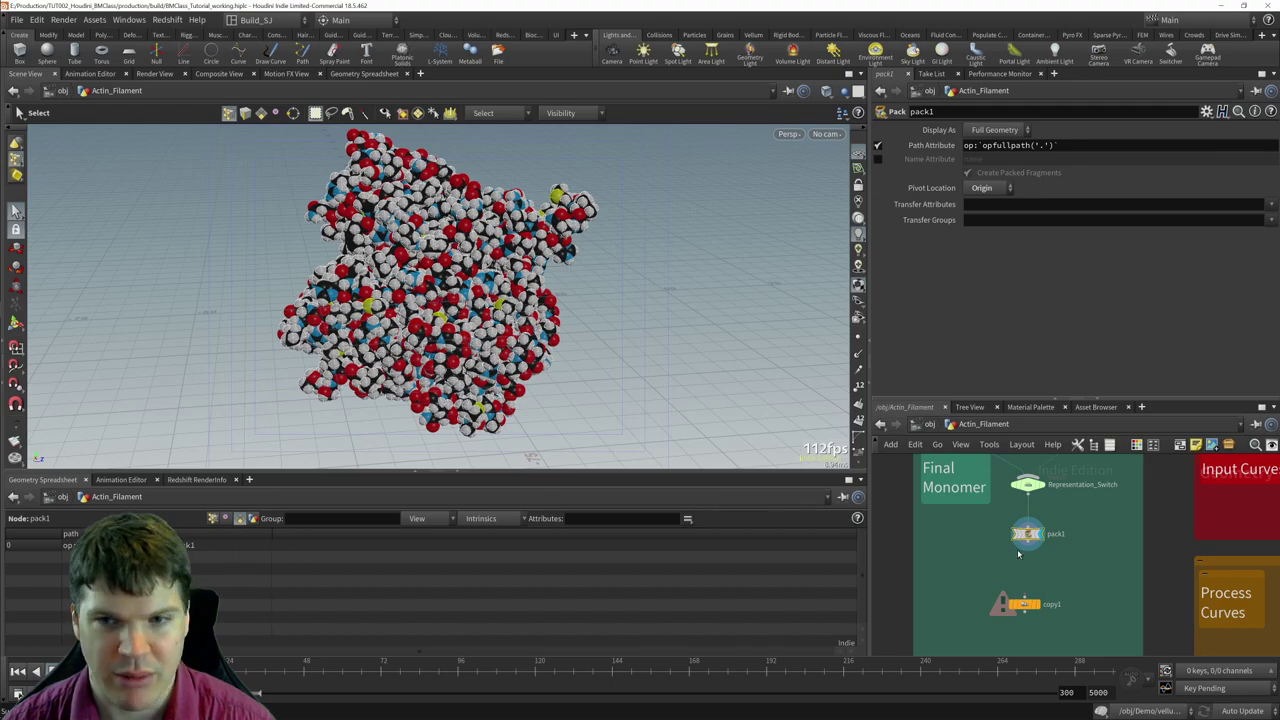
pyautogui.doubleClick(1056, 533)
pyautogui.write('acti')
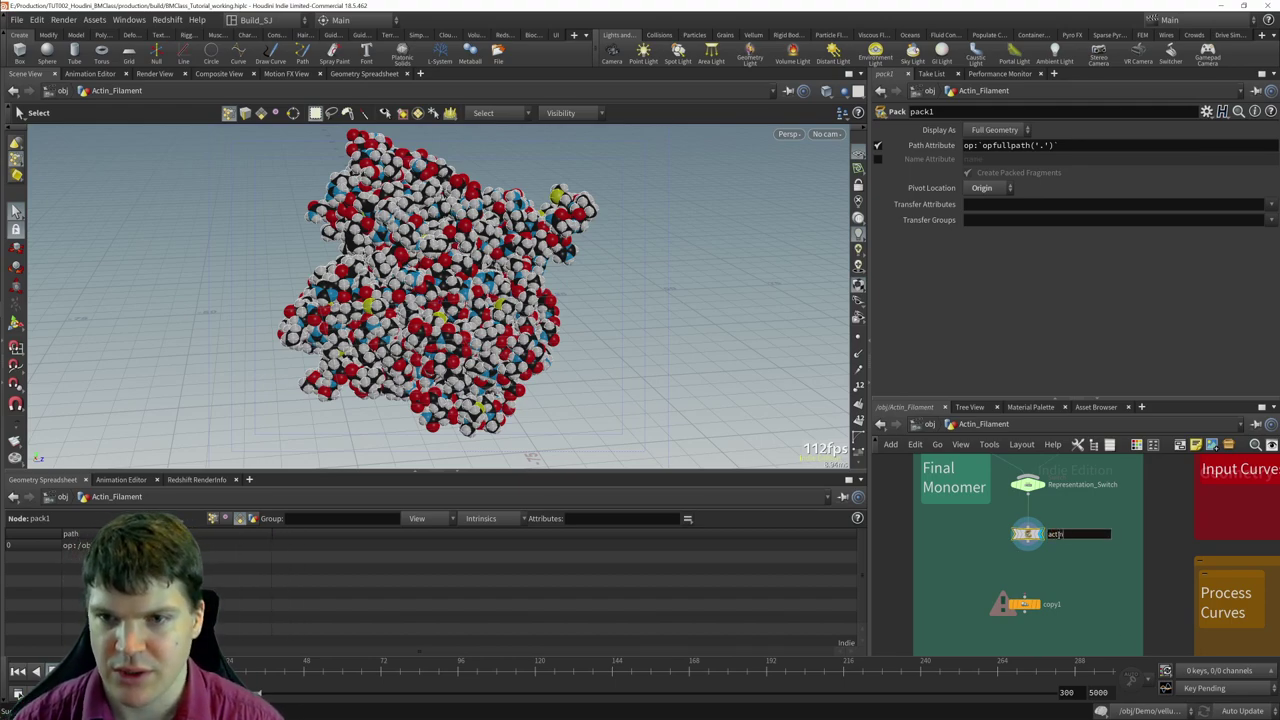
pyautogui.press('BackSpace')
pyautogui.press('BackSpace')
pyautogui.press('BackSpace')
pyautogui.press('BackSpace')
pyautogui.write('A')
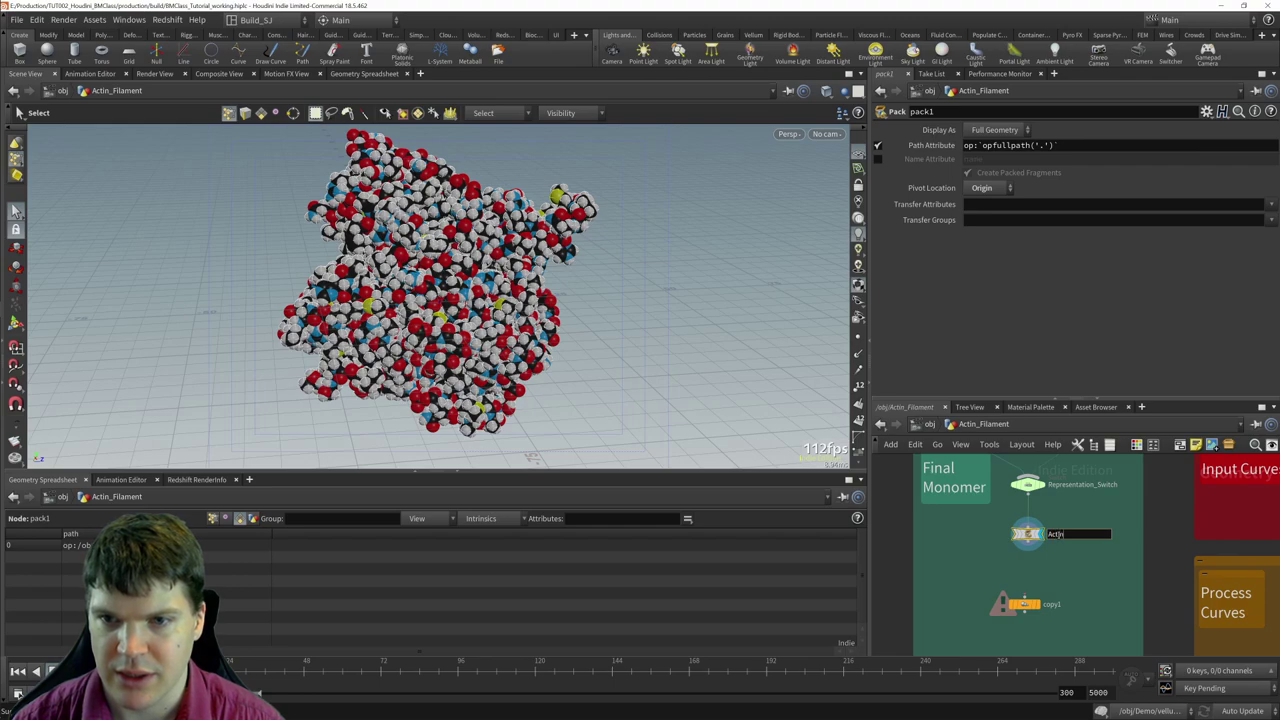
pyautogui.write('ctinMonomer')
pyautogui.press('Return')
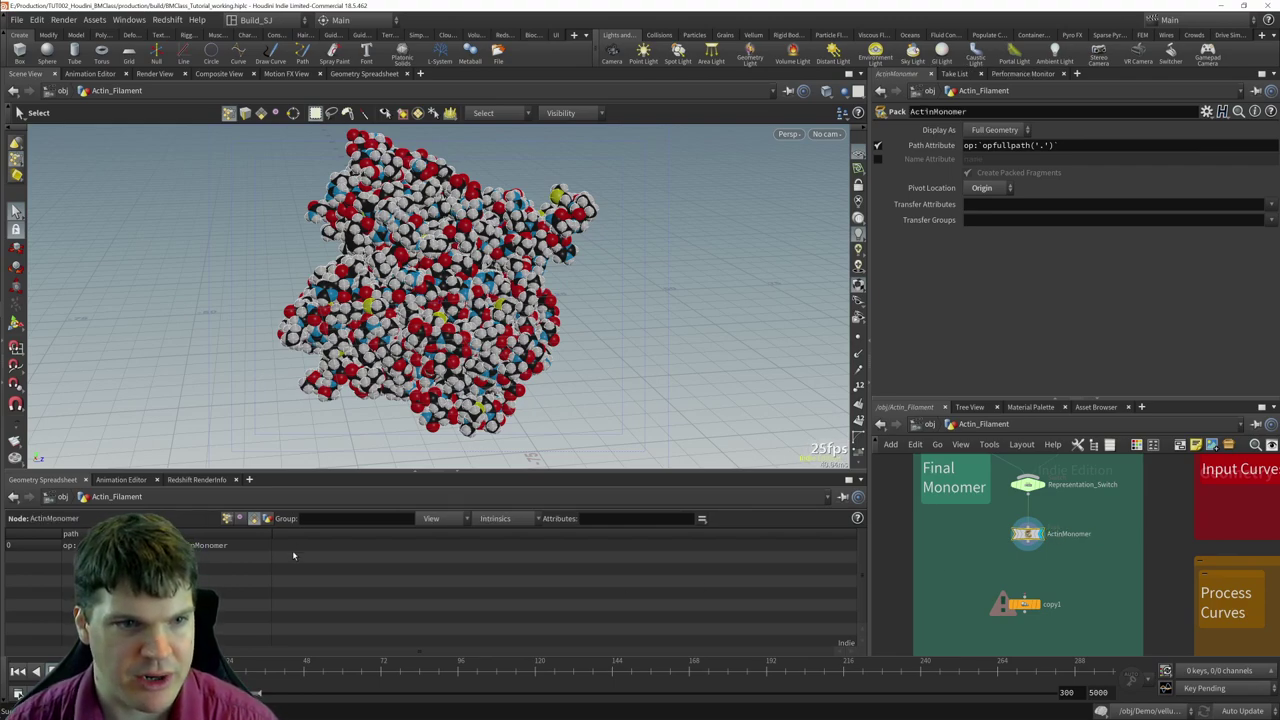
pyautogui.click(227, 518)
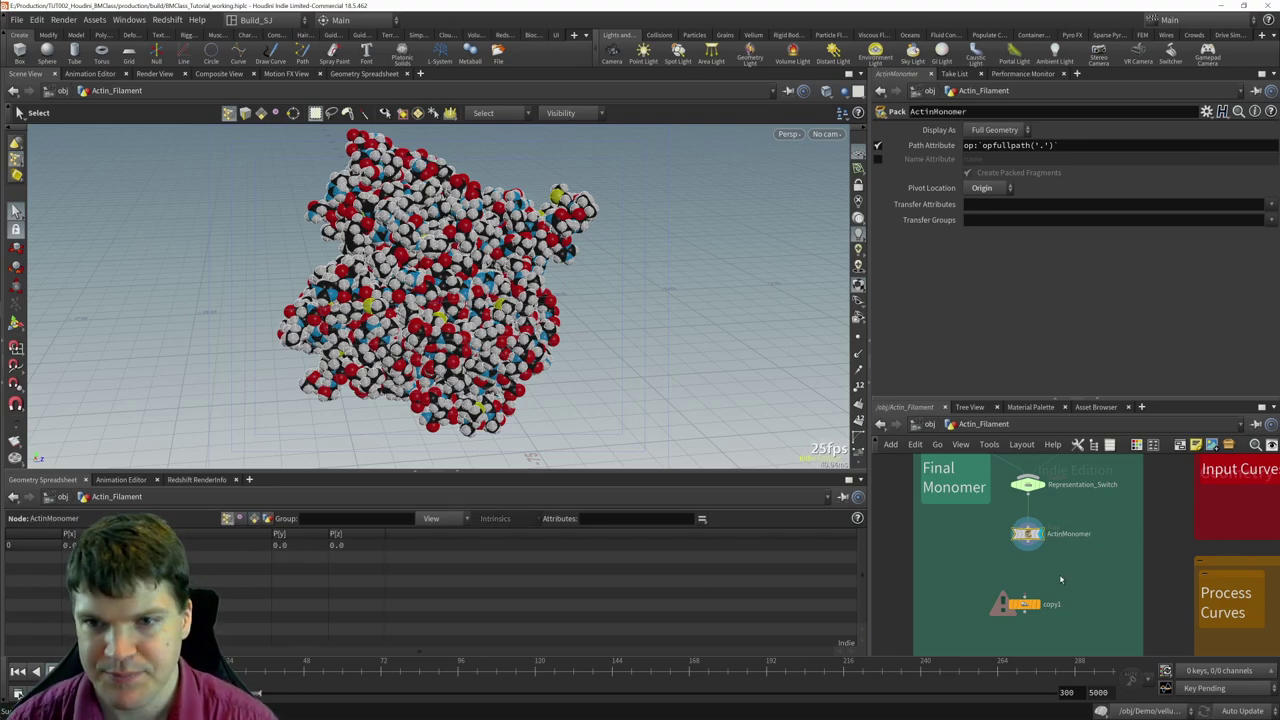
# - Connect ActinMonomer to the copy node and switch Representation_Switch to input 1, the surface
pyautogui.moveTo(1050, 586); pyautogui.dragTo(1008, 643, button='middle')
pyautogui.click(1022, 590)
pyautogui.click(1015, 525)
pyautogui.click(1046, 129)
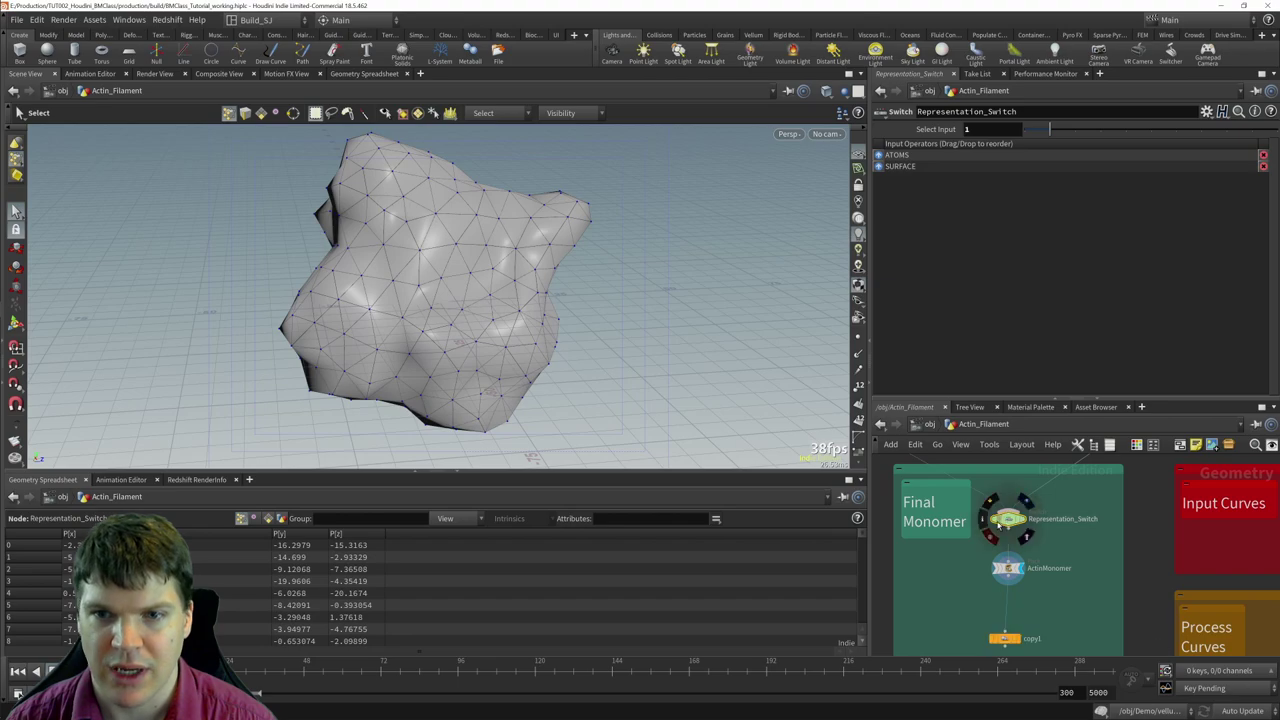
# - Align the copy node under ActinMonomer and set its total number of copies to 10
pyautogui.moveTo(1008, 600); pyautogui.dragTo(1008, 540, button='middle')
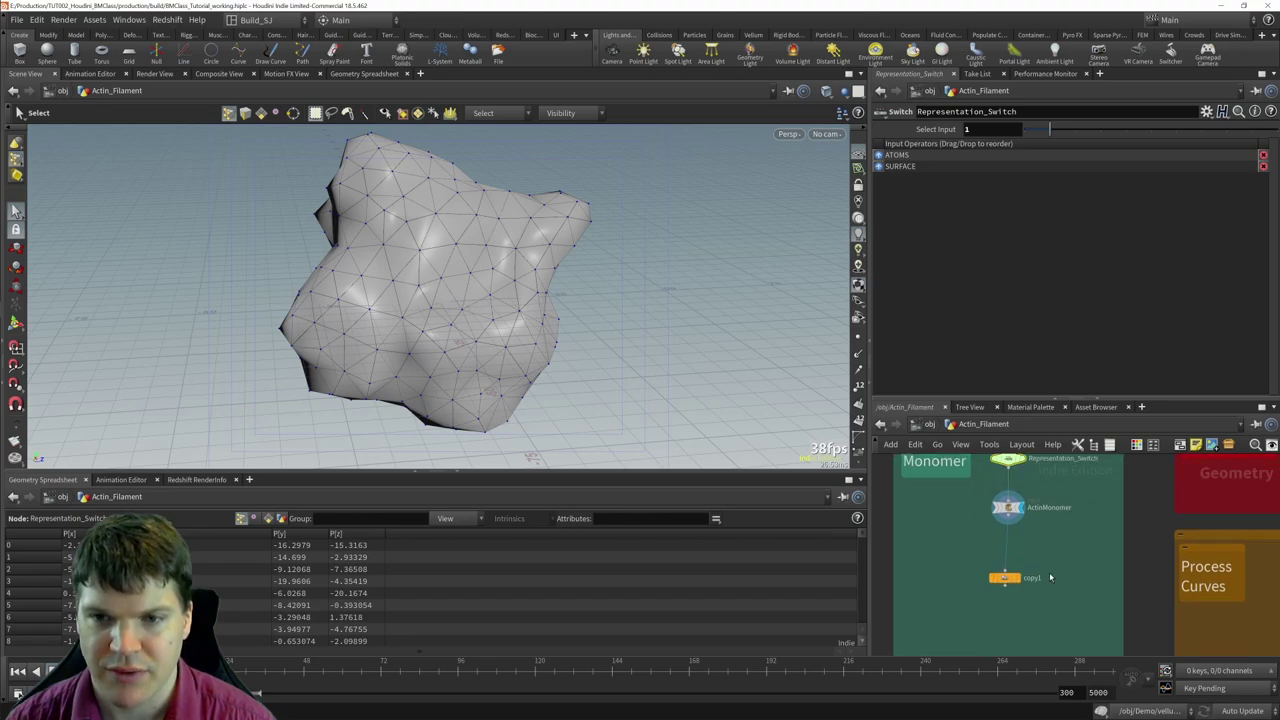
pyautogui.moveTo(1008, 578); pyautogui.dragTo(1008, 560)
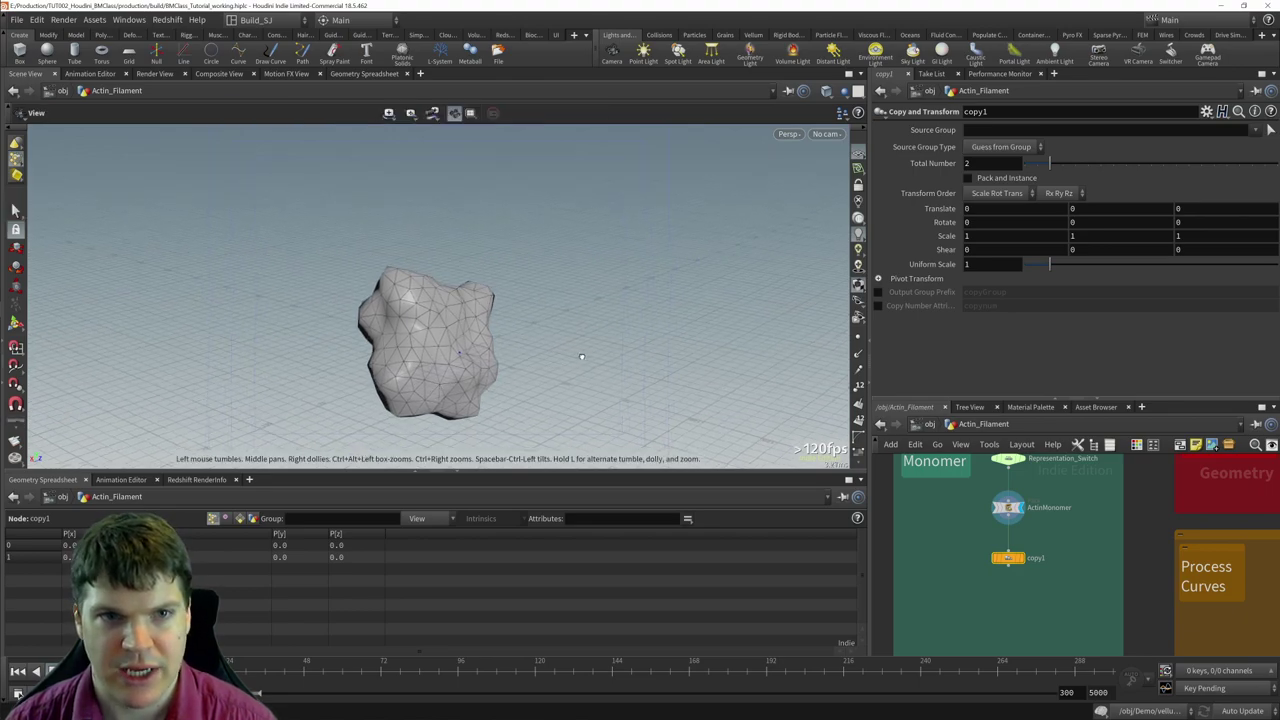
pyautogui.doubleClick(970, 163)
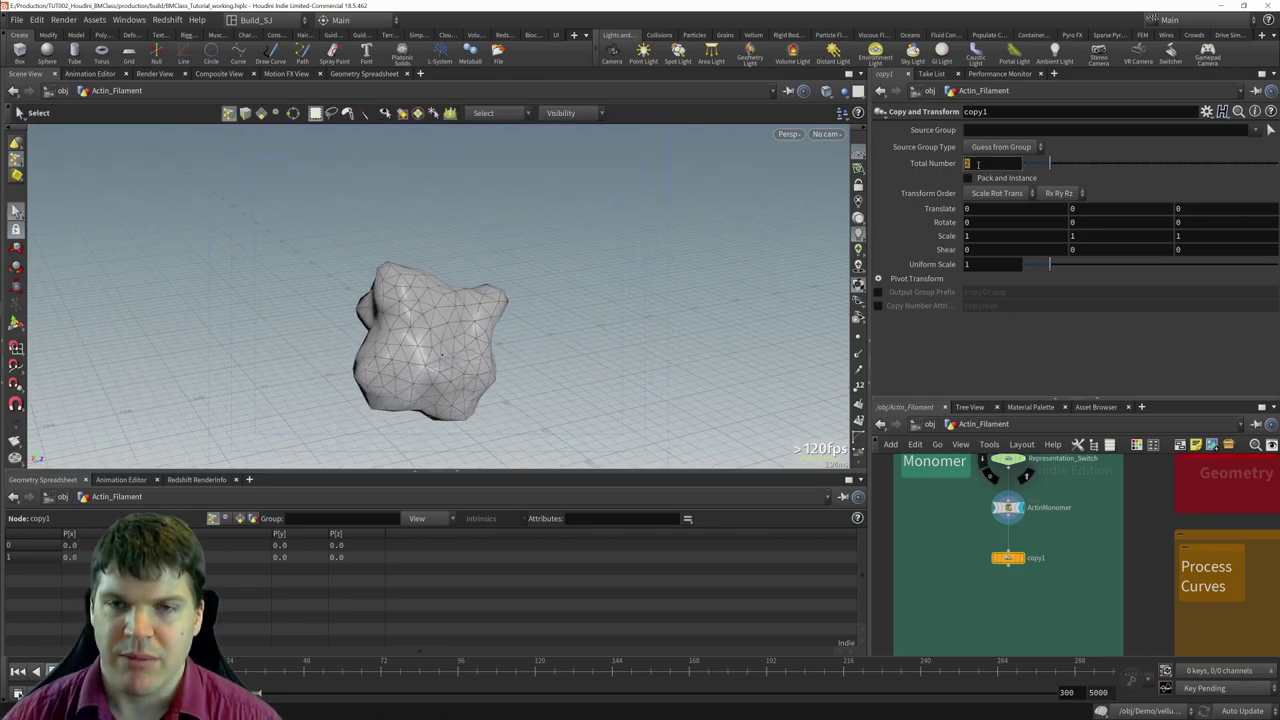
pyautogui.write('10')
pyautogui.press('Return')
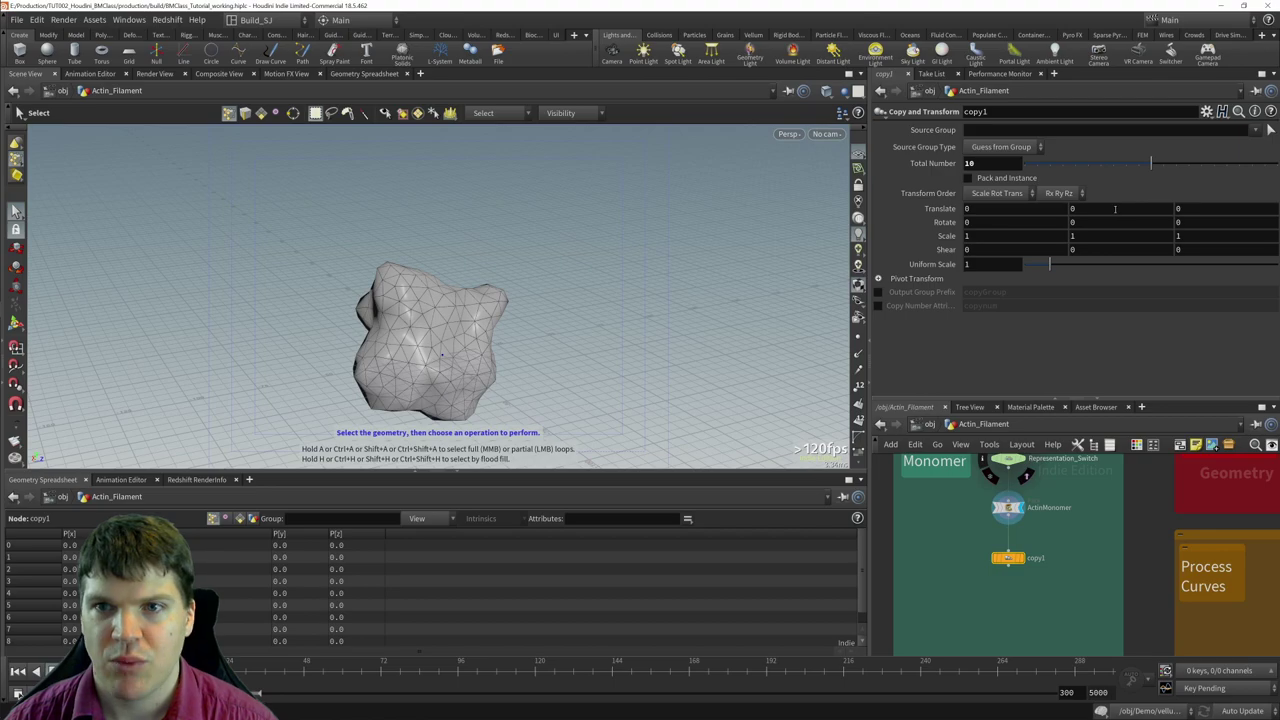
# - Offset the copies by 17.4 along Y and display the copy node's result as a stacked column
pyautogui.moveTo(1105, 212); pyautogui.dragTo(1275, 203, button='middle')
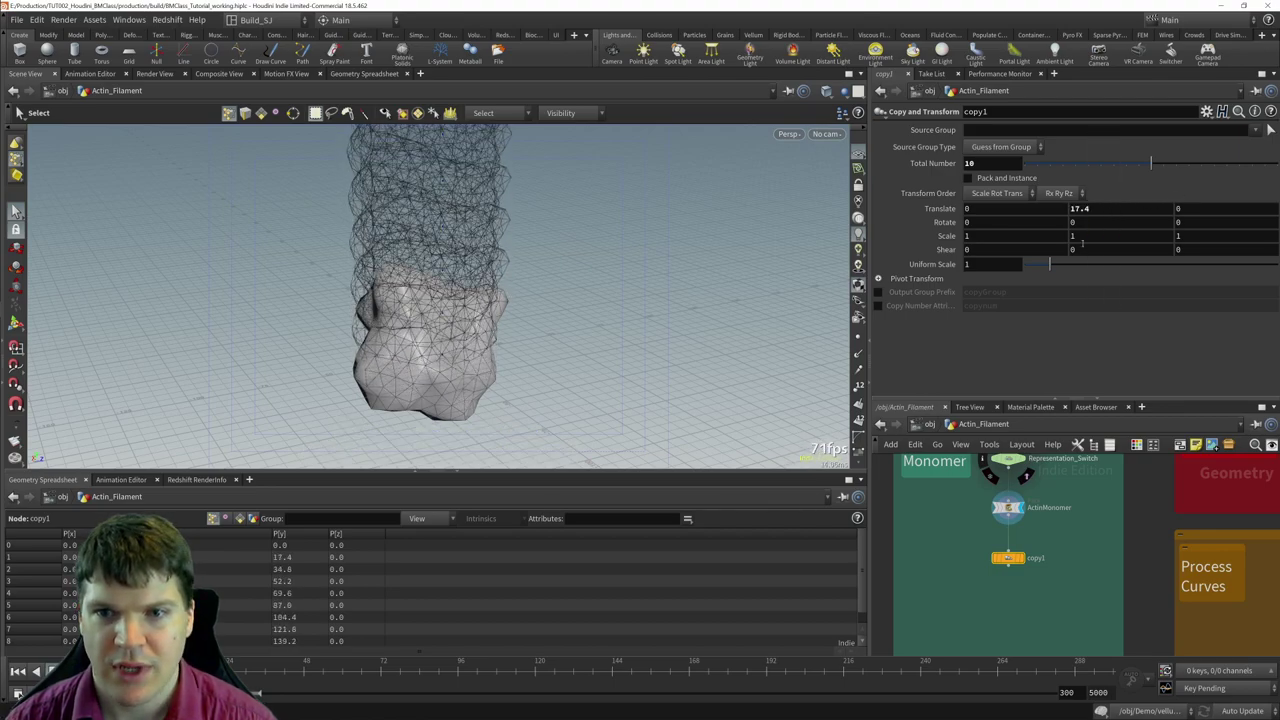
pyautogui.click(1021, 558)
pyautogui.press('Escape')
pyautogui.scroll(-3, 466, 277)
pyautogui.moveTo(466, 277); pyautogui.dragTo(509, 349)
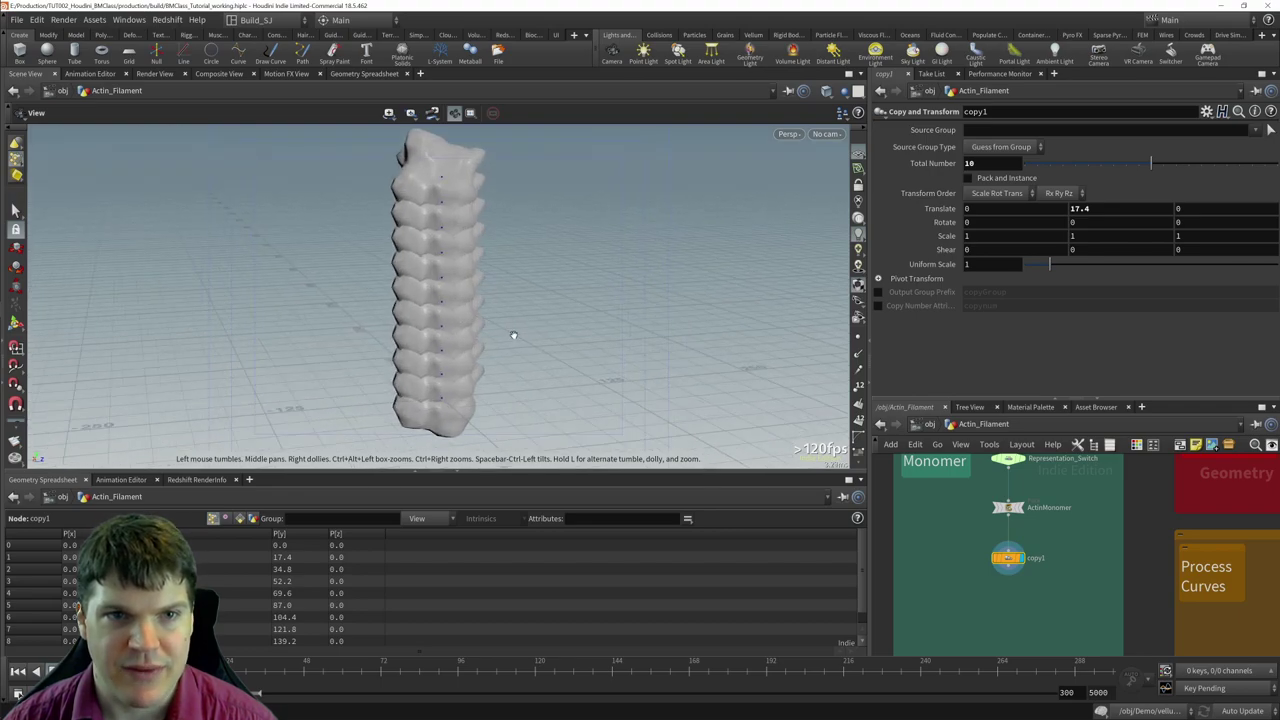
pyautogui.press('s')
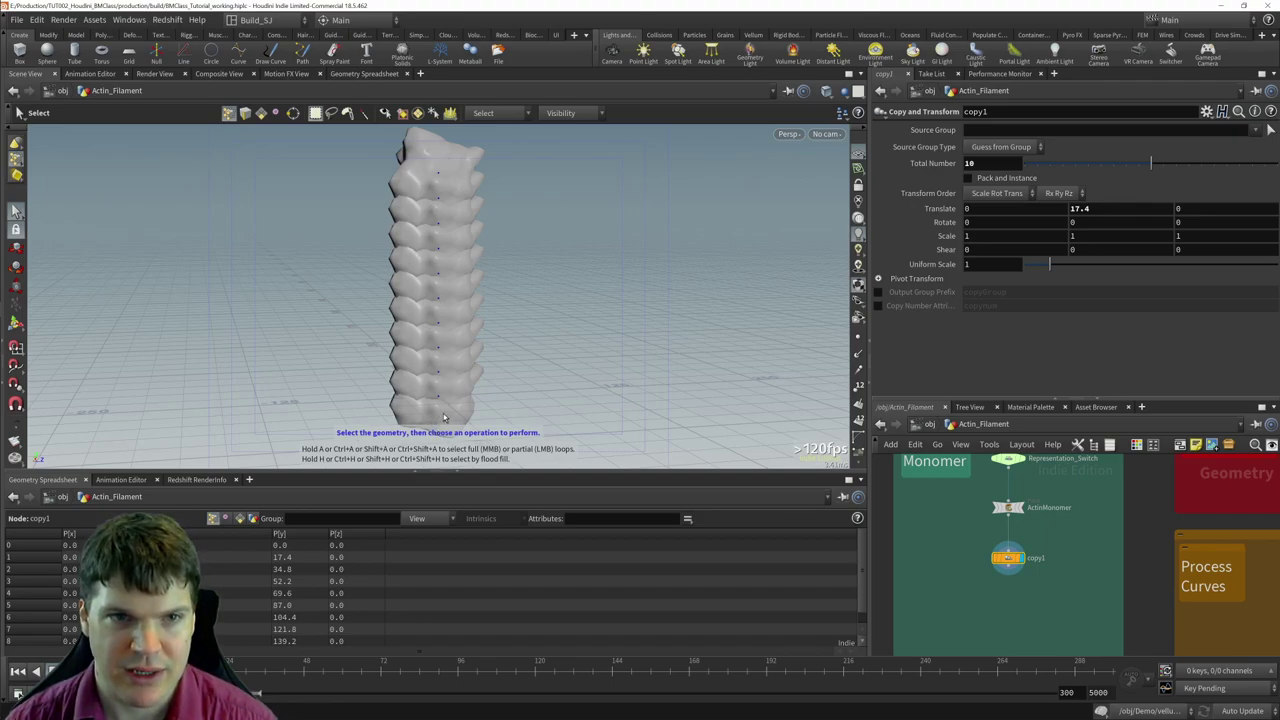
# - Set the copy node's Y translation to 27.615 and inspect the spacing of the stacked monomers
pyautogui.click(1117, 208)
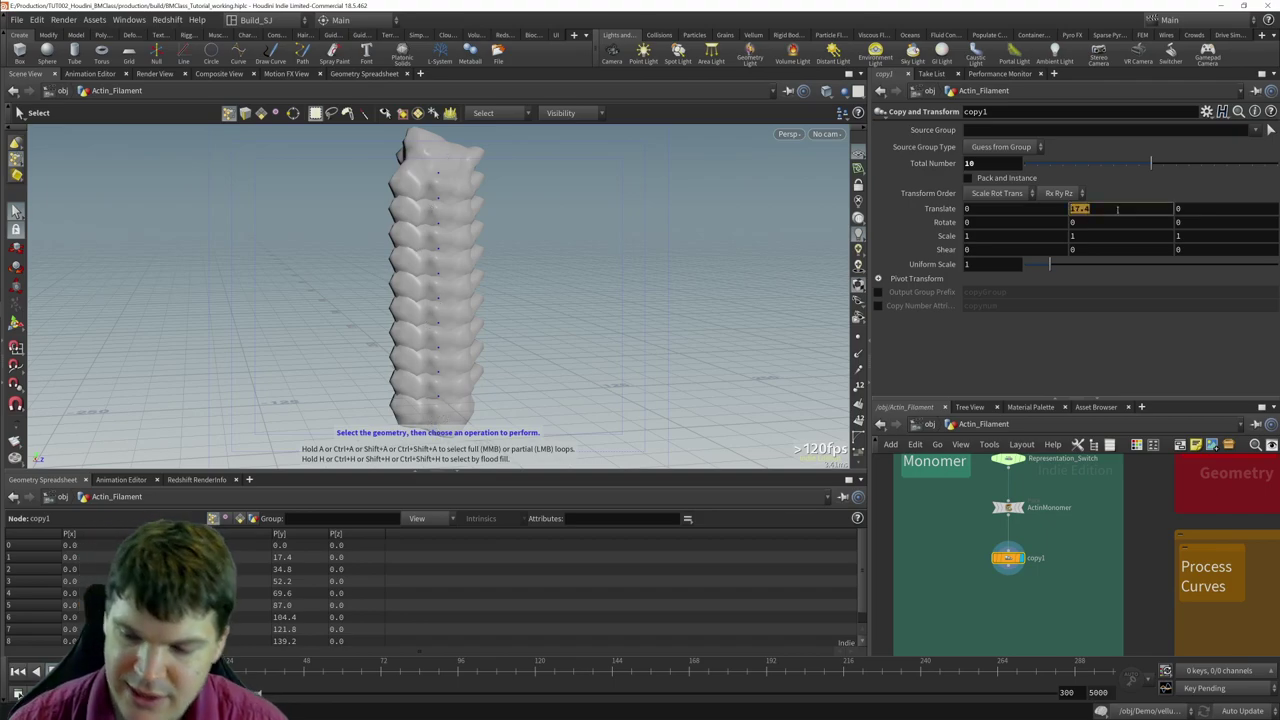
pyautogui.write('27')
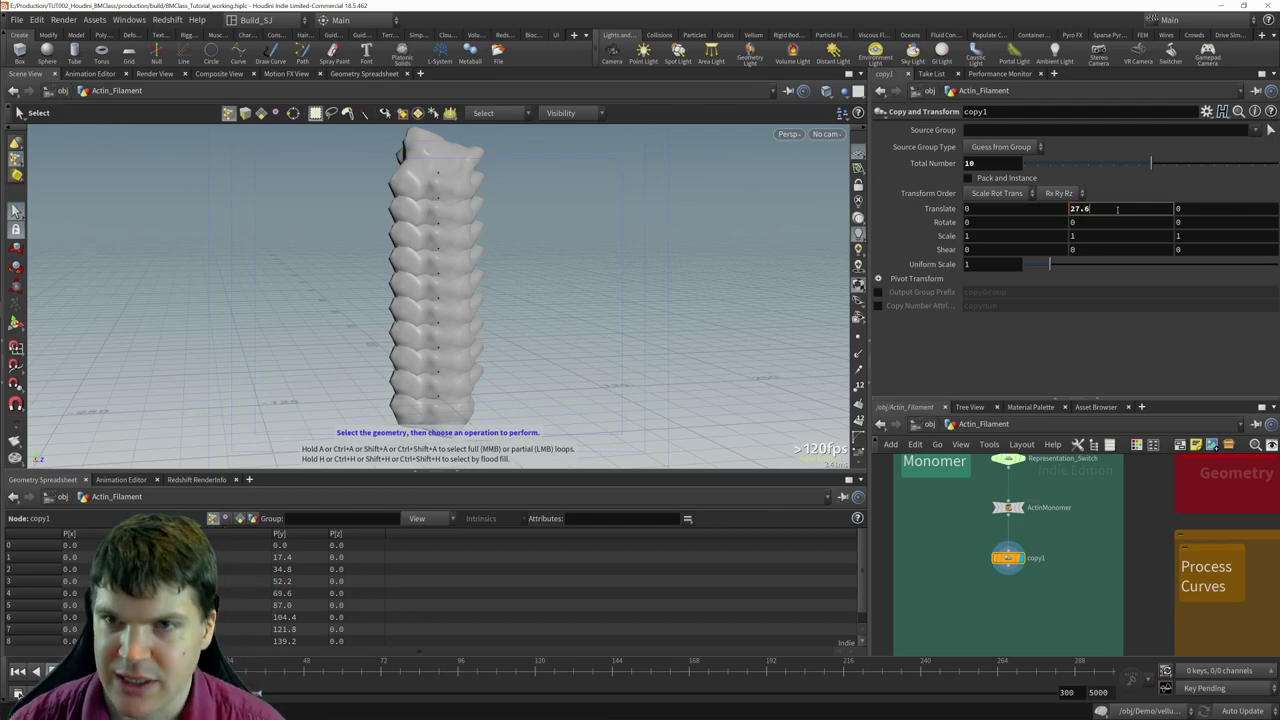
pyautogui.write('.615')
pyautogui.press('Return')
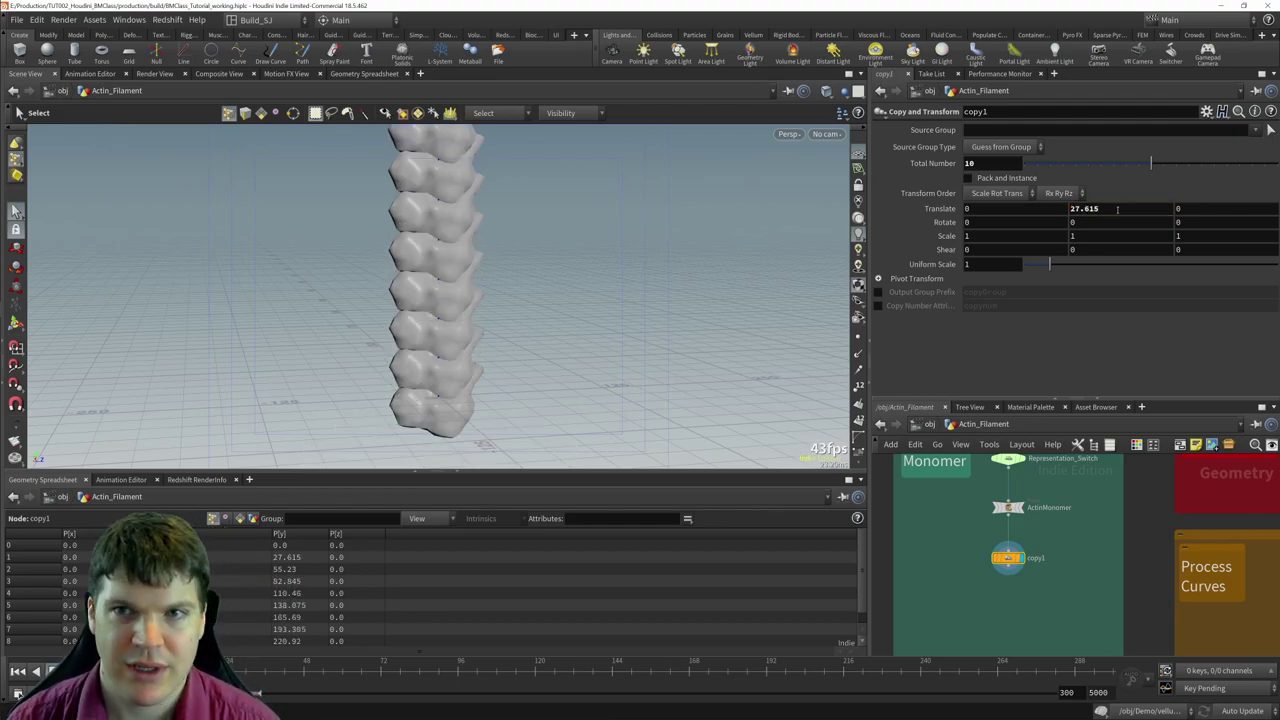
pyautogui.press('Escape')
pyautogui.moveTo(647, 313); pyautogui.dragTo(588, 455)
pyautogui.press('s')
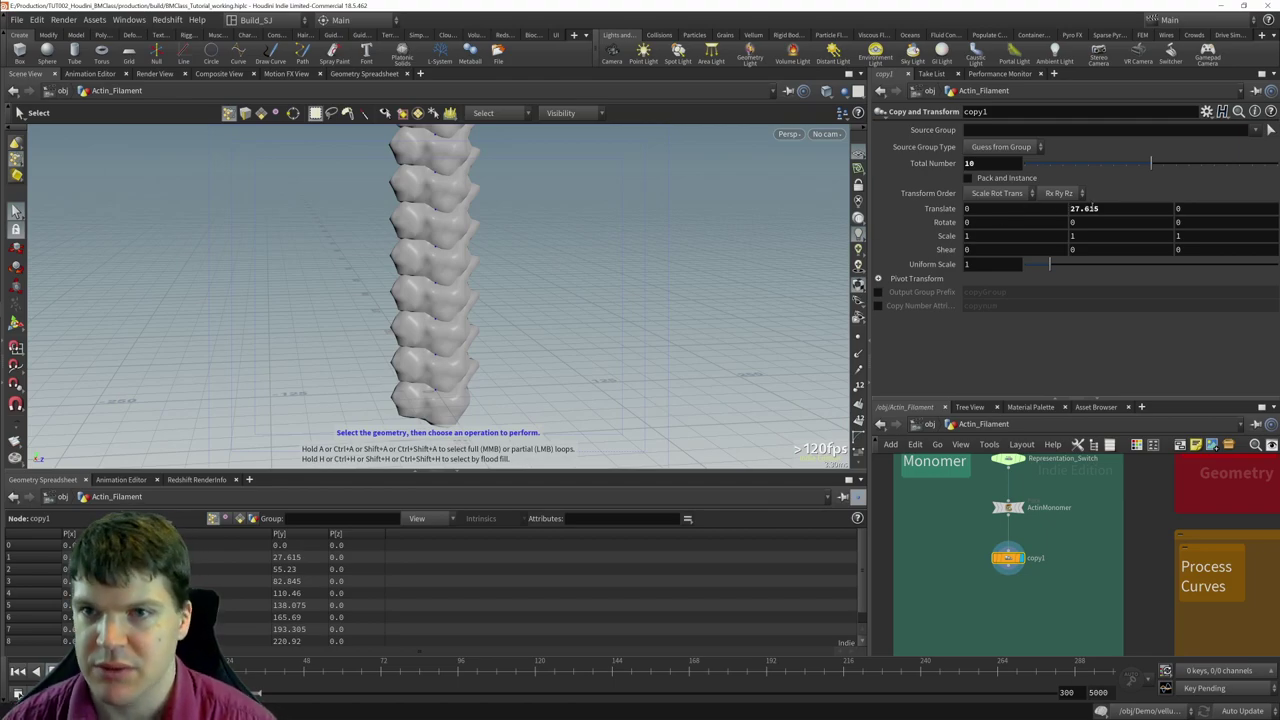
# - Set the copy node's Y rotation to -166.6 so the monomers twist into a helical filament
pyautogui.press('Escape')
pyautogui.moveTo(500, 357); pyautogui.dragTo(555, 400)
pyautogui.press('s')
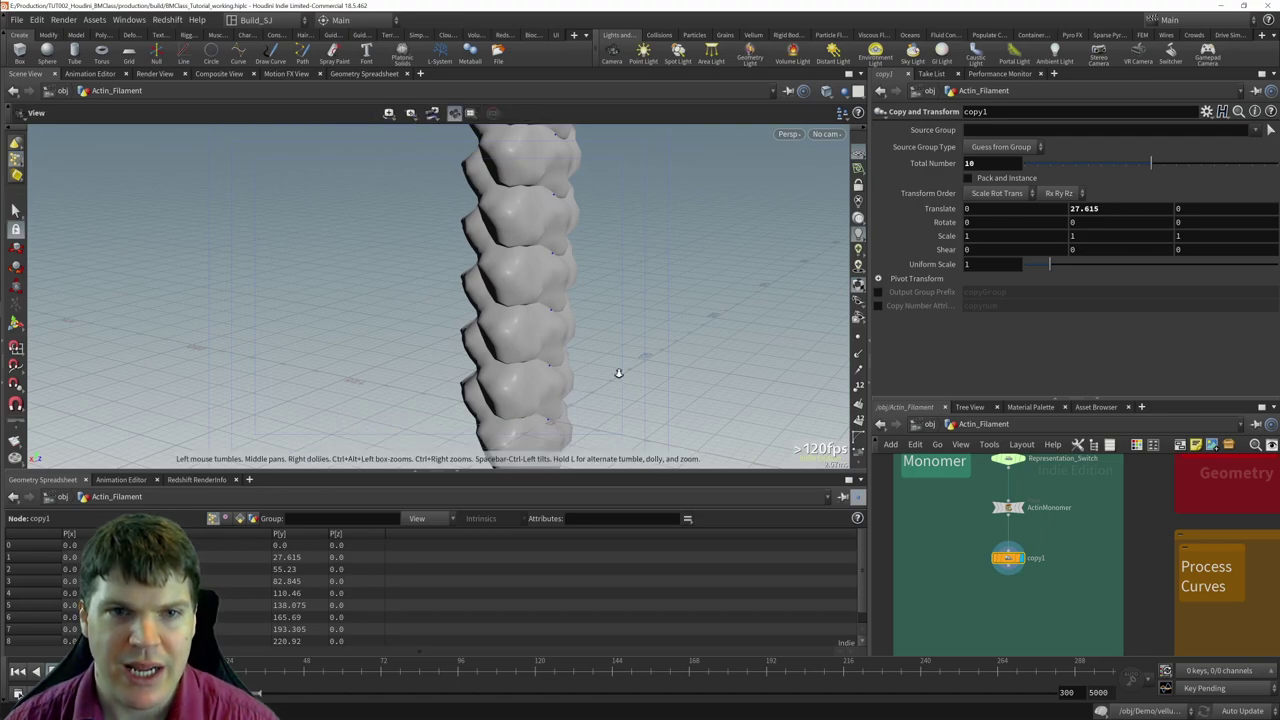
pyautogui.moveTo(617, 371); pyautogui.dragTo(585, 365)
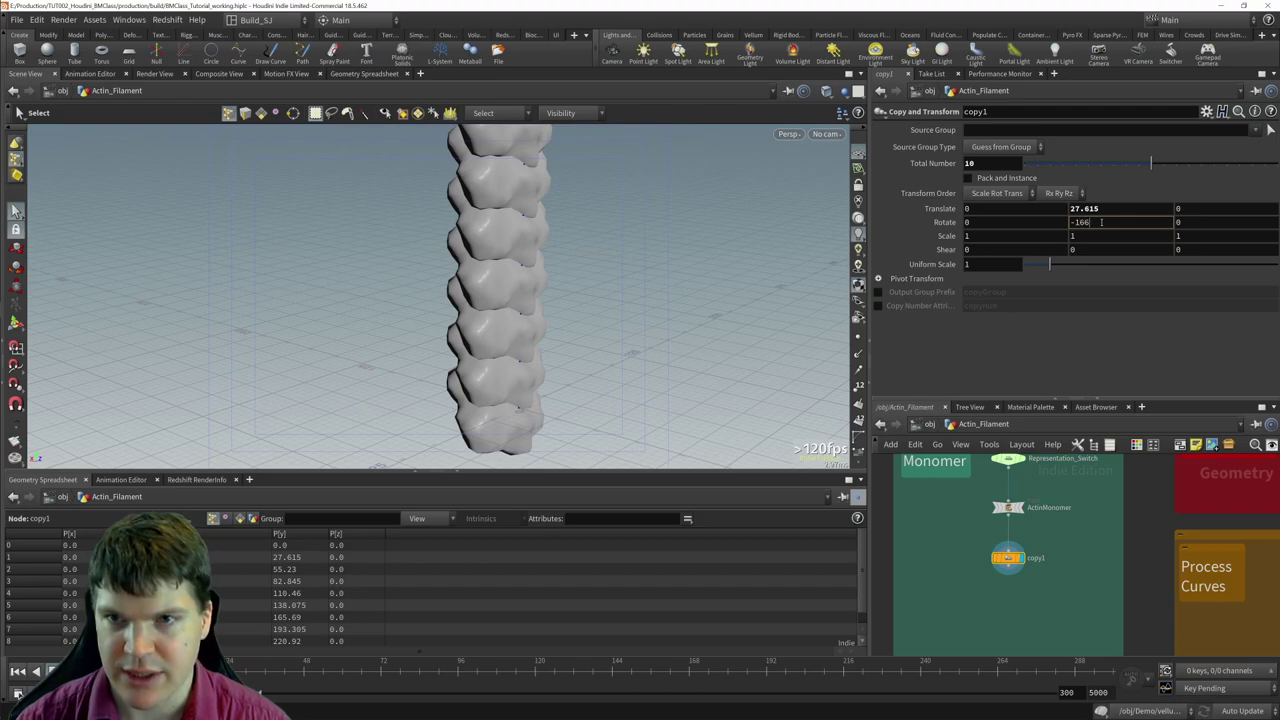
pyautogui.write('6')
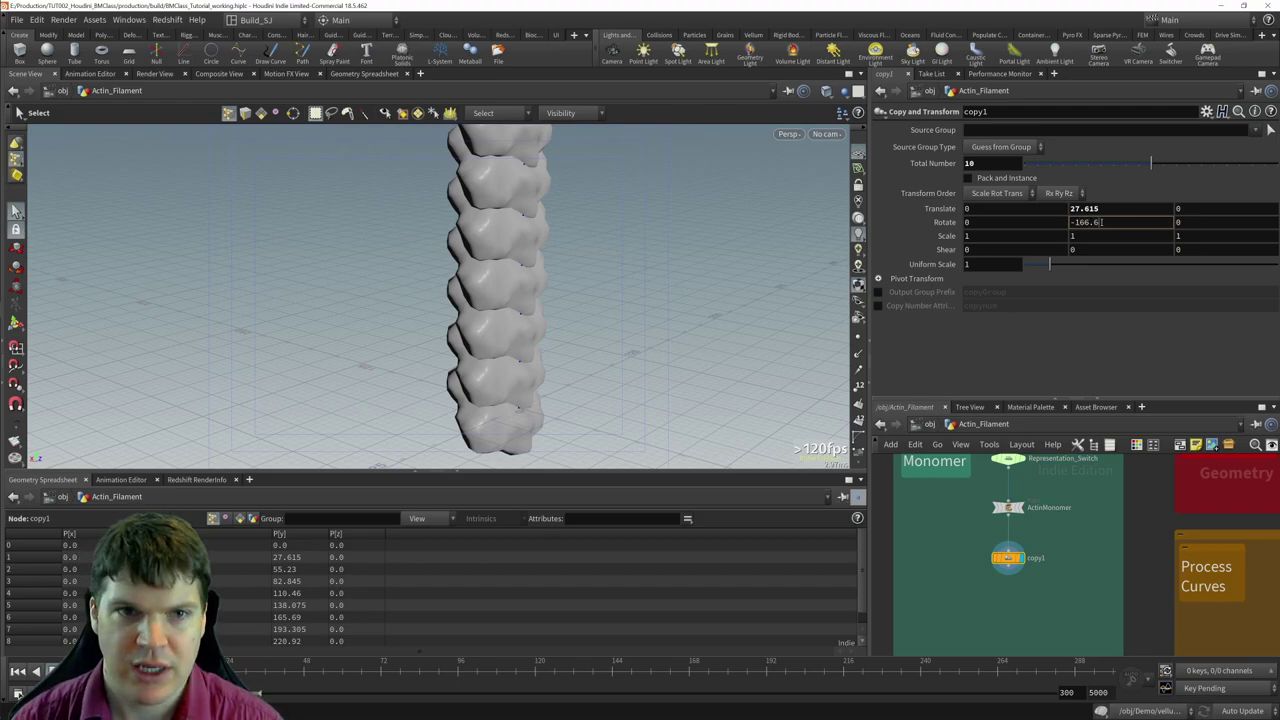
pyautogui.press('Return')
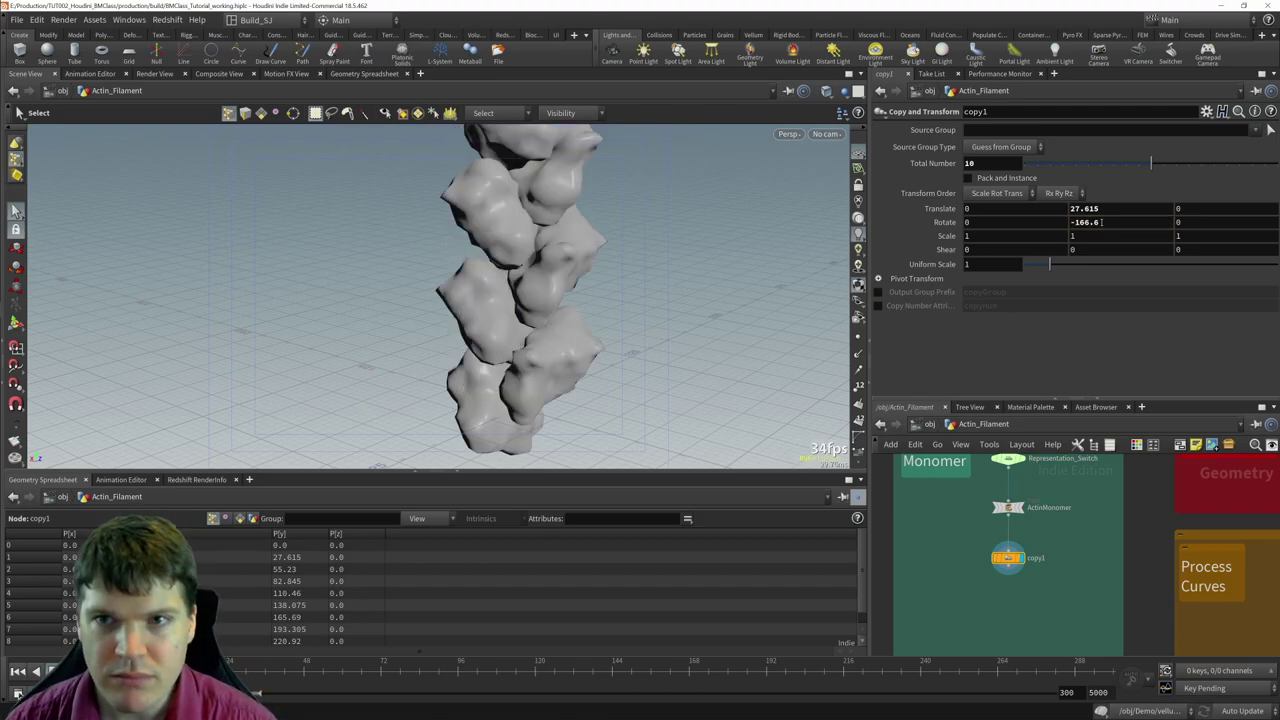
# - Increase the copy node's total number of copies to 30 to lengthen the filament
pyautogui.keyDown('alt'); pyautogui.moveTo(505, 358); pyautogui.dragTo(541, 356); pyautogui.keyUp('alt')
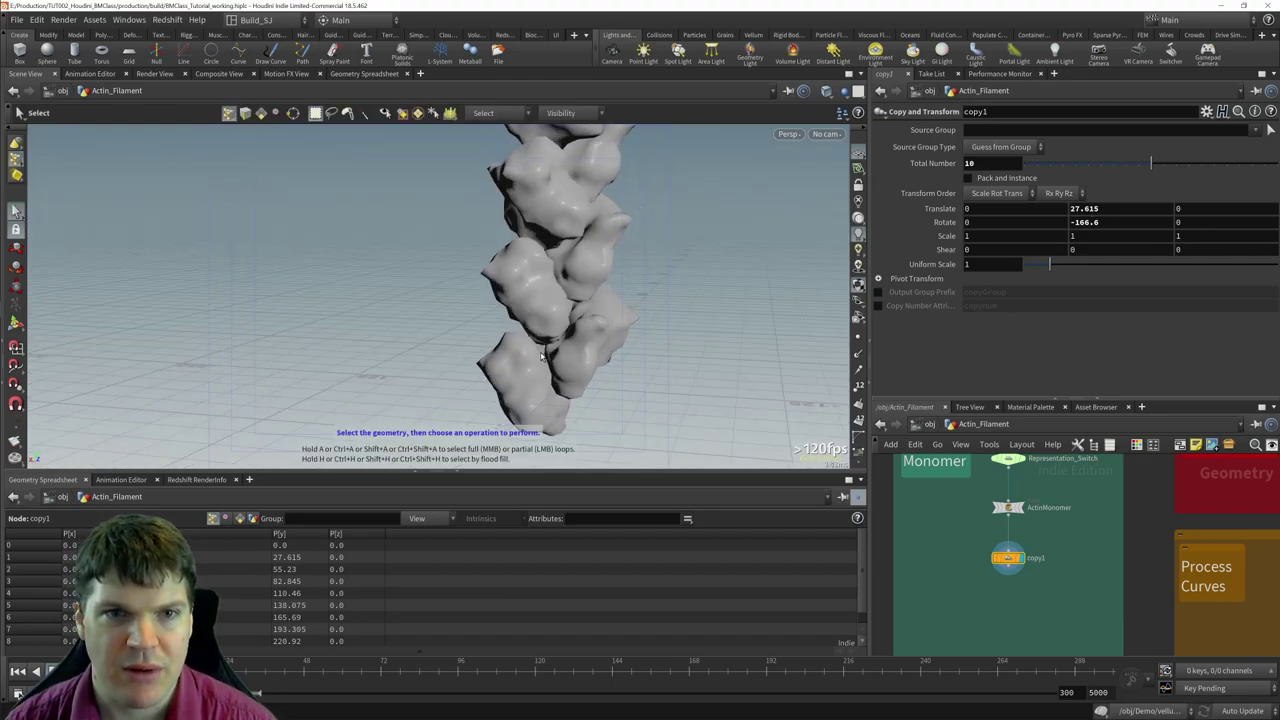
pyautogui.moveTo(513, 308)
pyautogui.mouseDown()
pyautogui.moveTo(660, 243)
pyautogui.moveTo(531, 257)
pyautogui.moveTo(517, 305)
pyautogui.mouseUp()
pyautogui.press('s')
pyautogui.moveTo(997, 163); pyautogui.dragTo(1010, 163, button='middle')
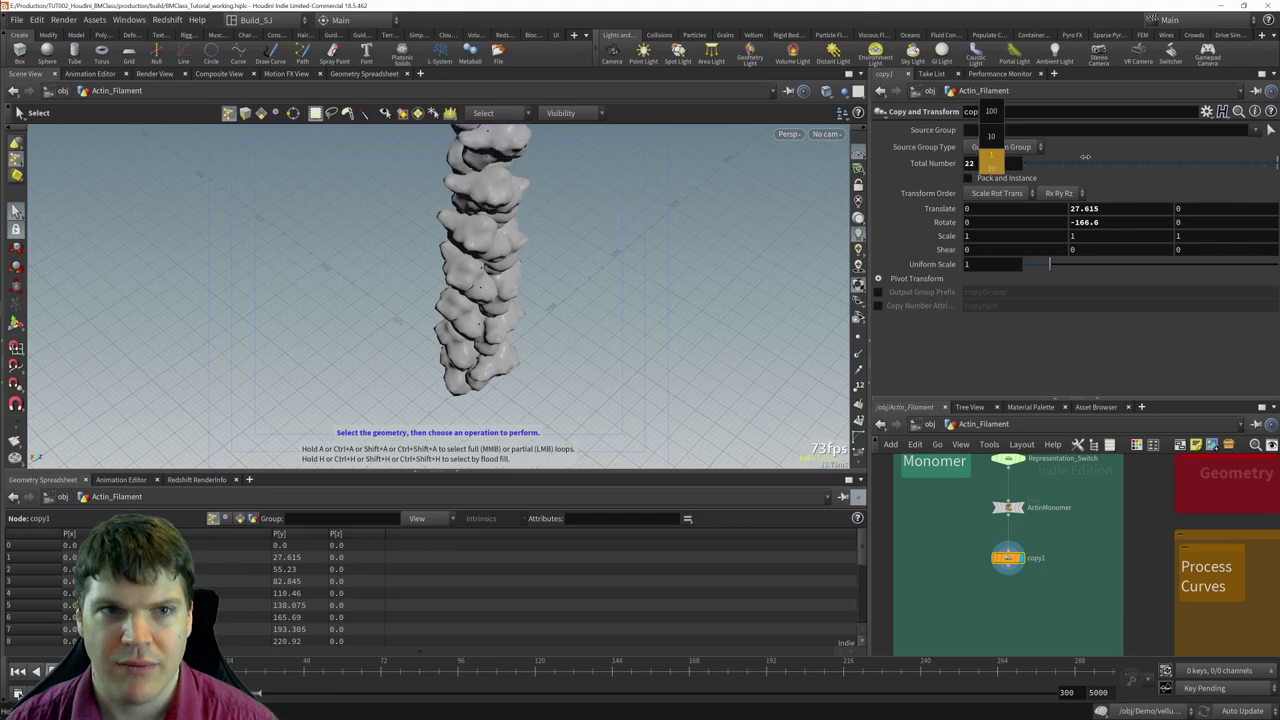
pyautogui.press('Escape')
# - Examine from several angles how neighbouring monomers fit together and intersect along the lower part of the filament
pyautogui.moveTo(505, 200); pyautogui.dragTo(455, 346)
pyautogui.press('s')
pyautogui.moveTo(478, 287); pyautogui.dragTo(494, 234)
pyautogui.moveTo(510, 172); pyautogui.dragTo(405, 229)
pyautogui.scroll(6, 405, 229)
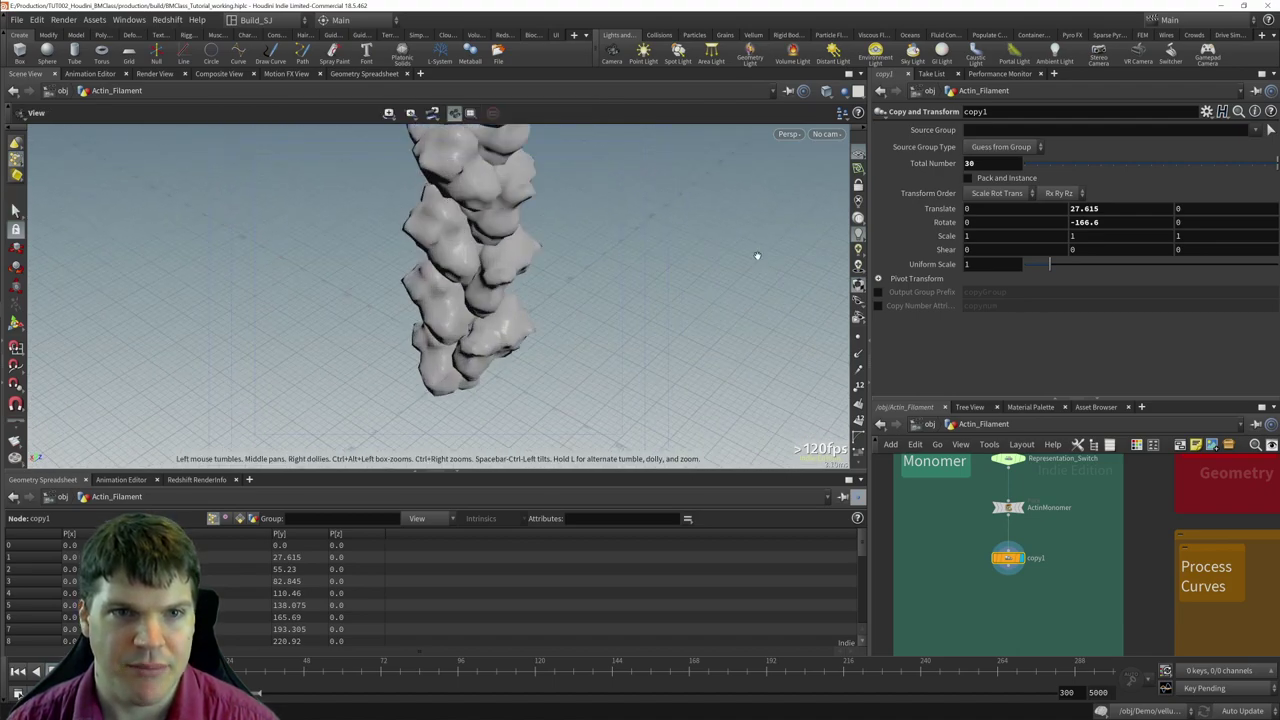
pyautogui.press('s')
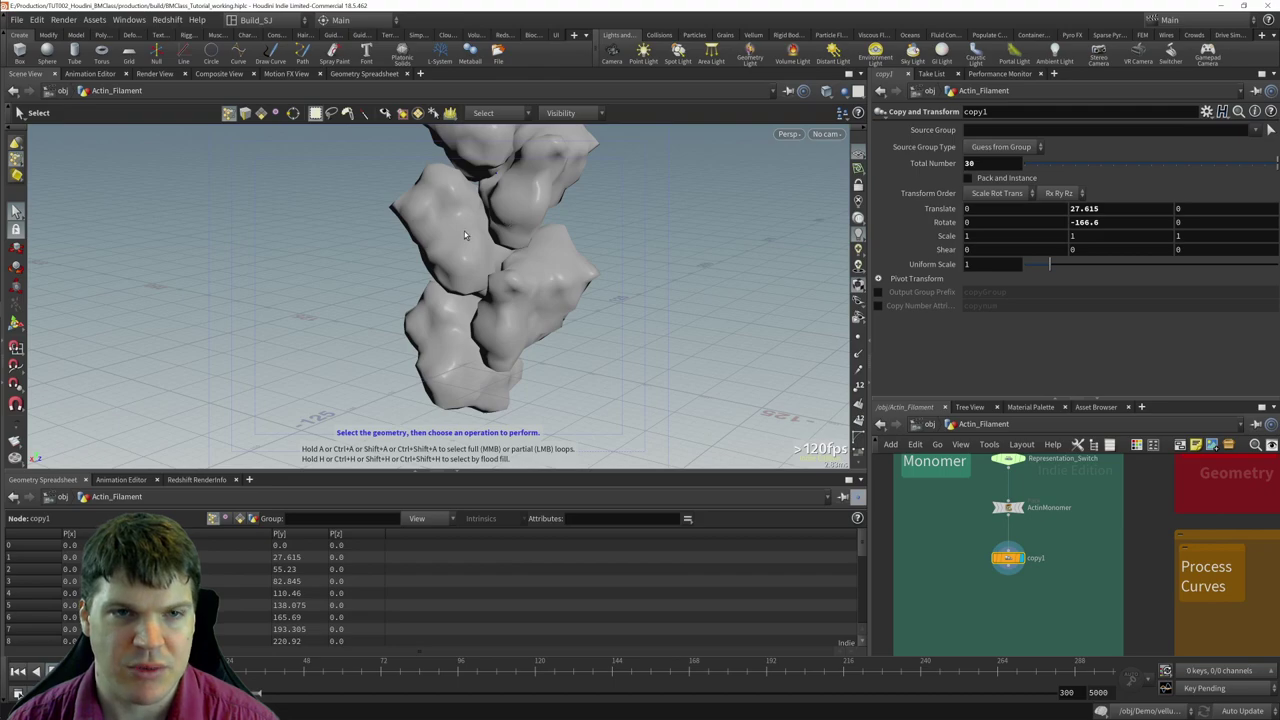
pyautogui.keyDown('alt'); pyautogui.moveTo(465, 226); pyautogui.dragTo(570, 232); pyautogui.keyUp('alt')
pyautogui.keyDown('alt'); pyautogui.moveTo(451, 190); pyautogui.dragTo(506, 237); pyautogui.keyUp('alt')
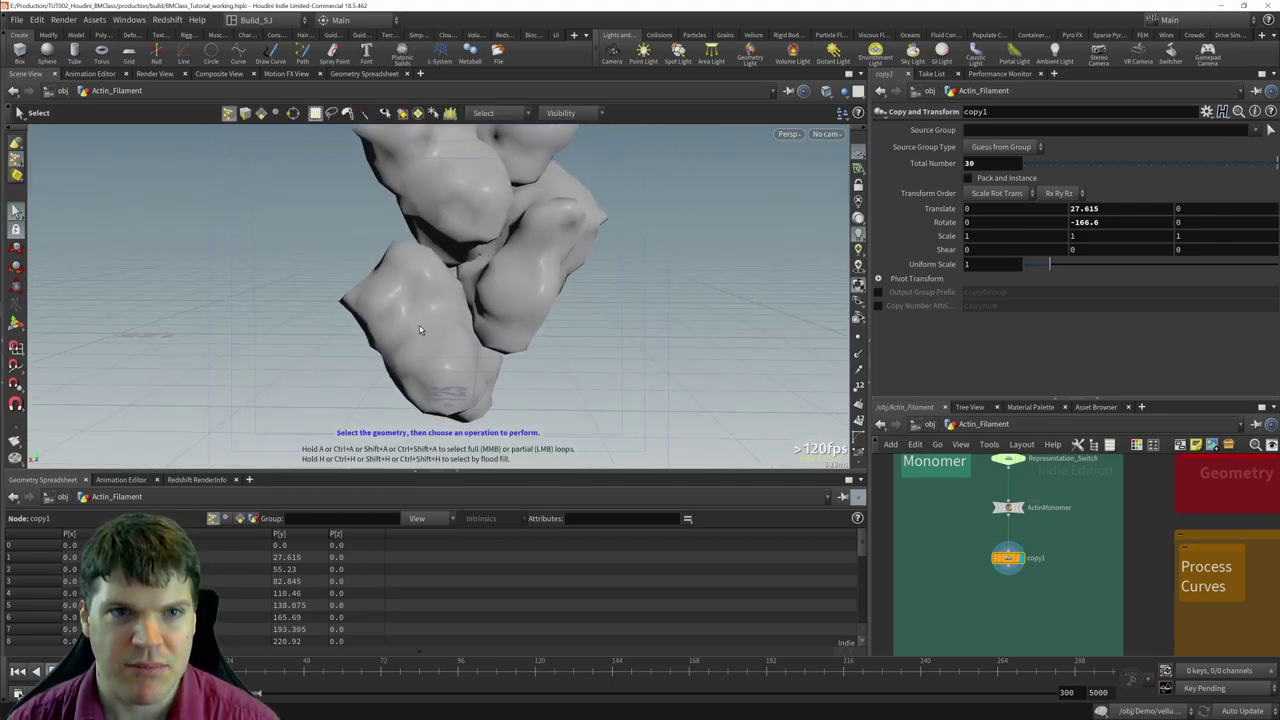
pyautogui.keyDown('alt'); pyautogui.moveTo(455, 331); pyautogui.dragTo(503, 294); pyautogui.keyUp('alt')
pyautogui.keyDown('alt'); pyautogui.moveTo(566, 263); pyautogui.dragTo(549, 382); pyautogui.keyUp('alt')
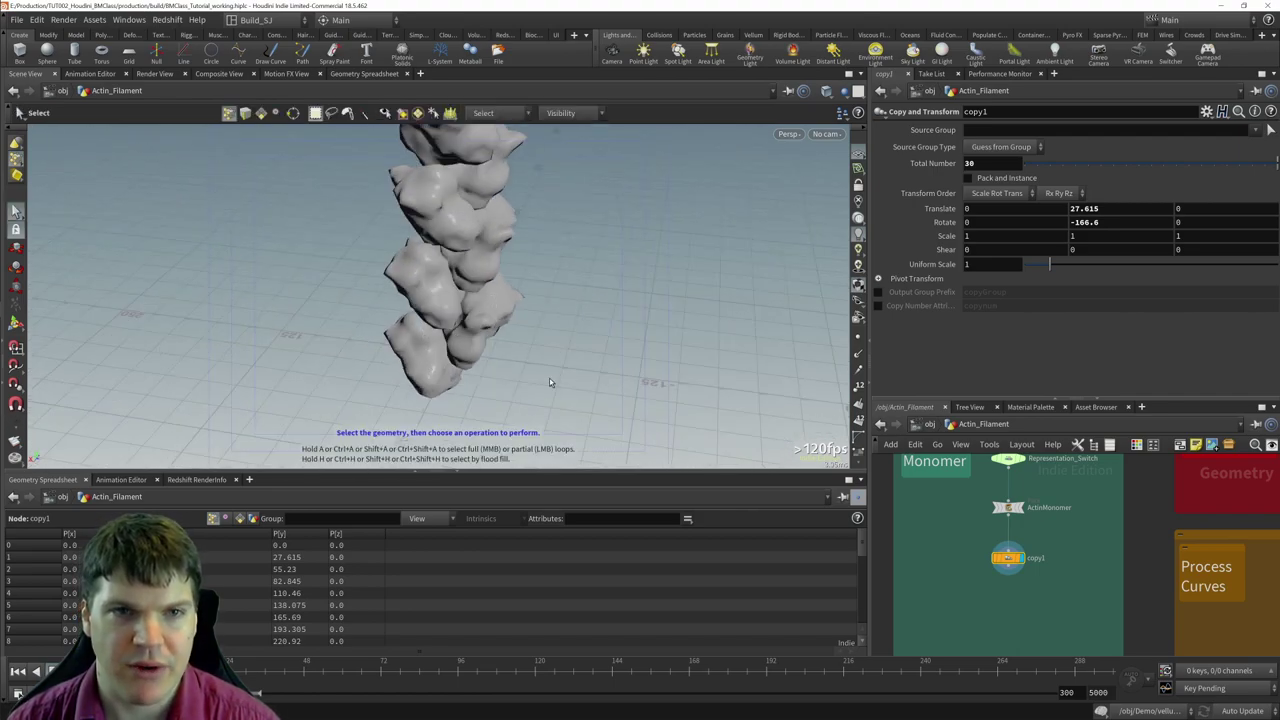
pyautogui.moveTo(610, 326)
pyautogui.keyDown('alt'); pyautogui.mouseDown()
pyautogui.moveTo(631, 314)
pyautogui.moveTo(612, 305)
pyautogui.mouseUp(); pyautogui.keyUp('alt')
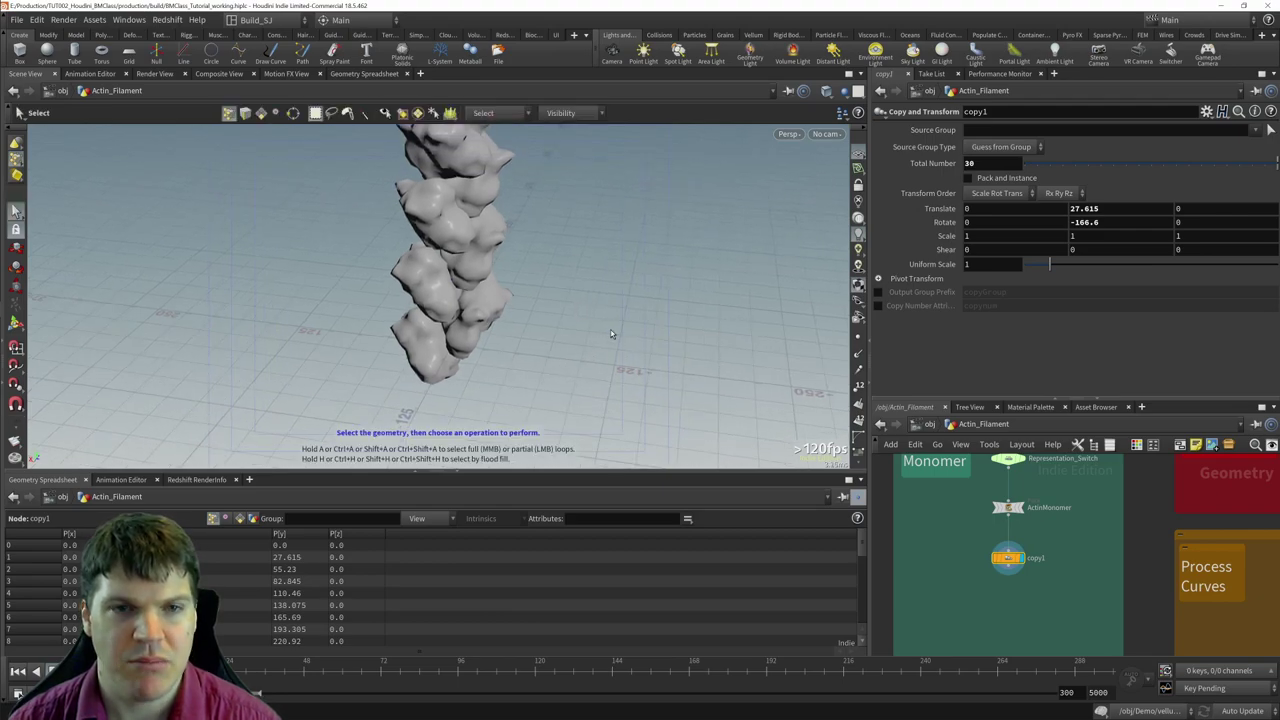
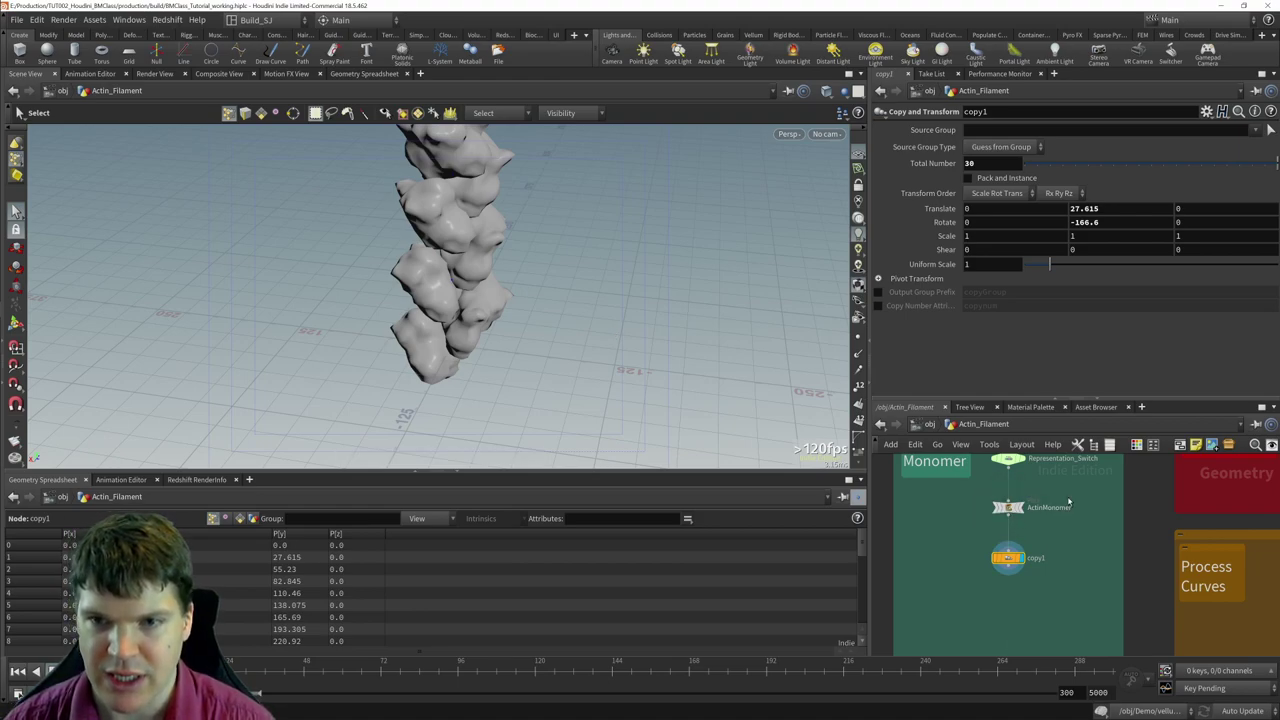
# - Insert a Transform node between the file1 and blast1 nodes in the Point Data network
pyautogui.scroll(-5, 1049, 494)
pyautogui.scroll(3, 1036, 474)
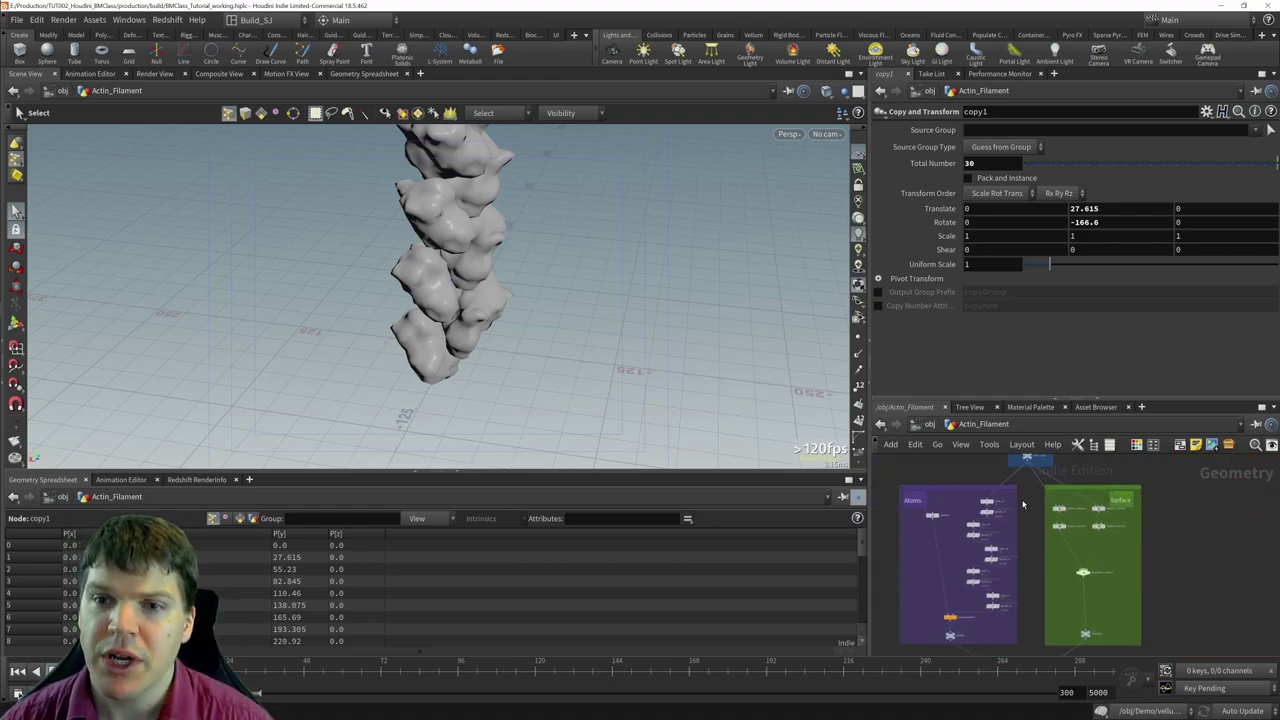
pyautogui.moveTo(1036, 474); pyautogui.dragTo(1060, 552, button='middle')
pyautogui.moveTo(1040, 596); pyautogui.dragTo(1146, 590, button='middle')
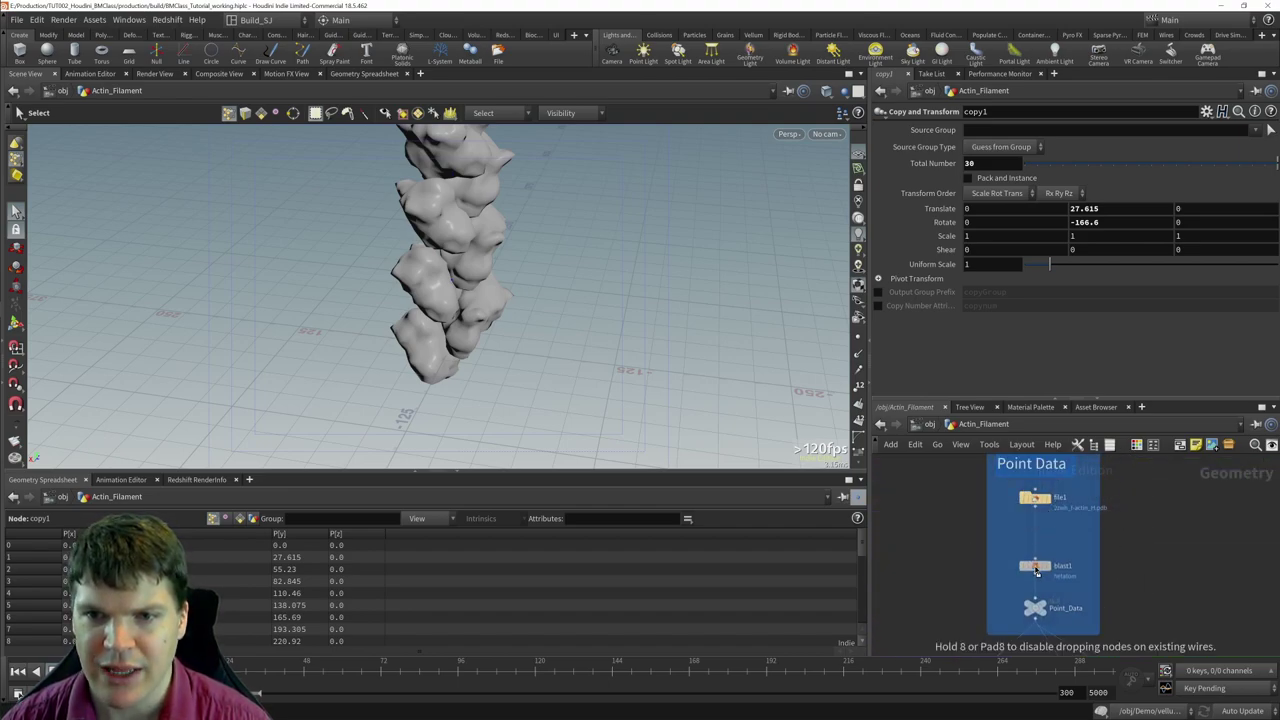
pyautogui.scroll(3, 1049, 560)
pyautogui.press('Tab')
pyautogui.press('Right')
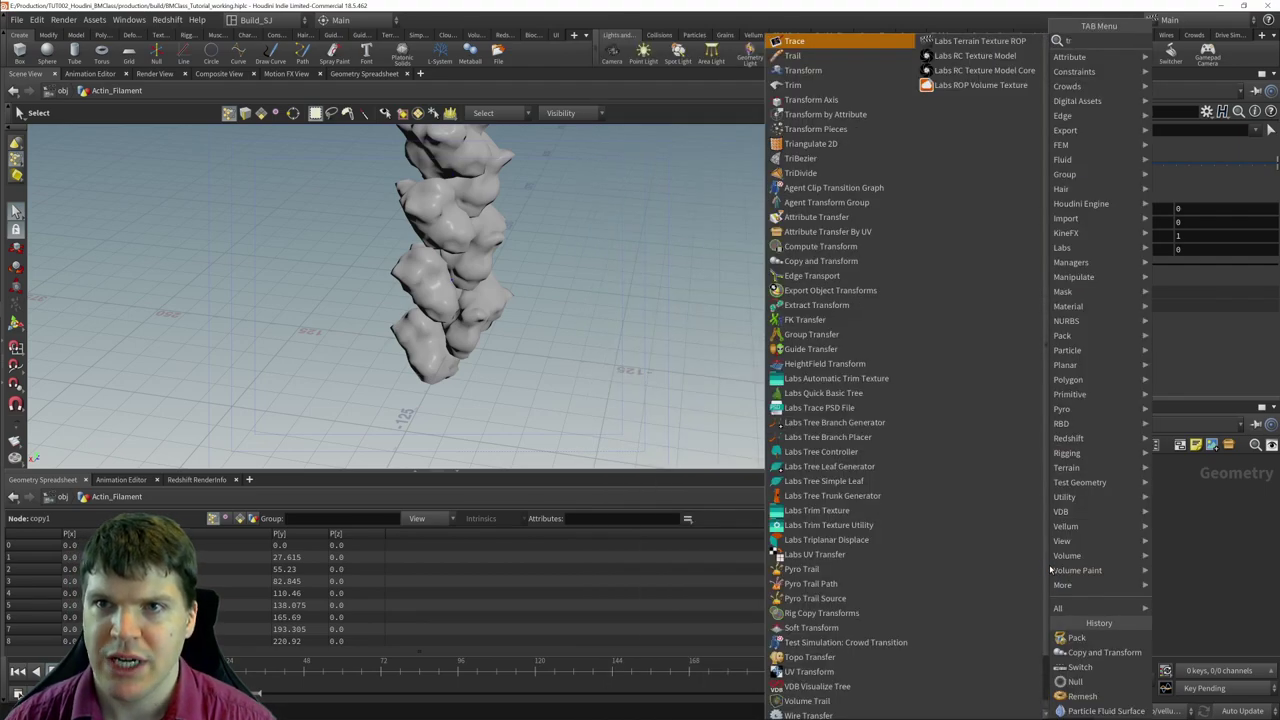
pyautogui.press('Down')
pyautogui.press('Return')
pyautogui.click(1050, 569)
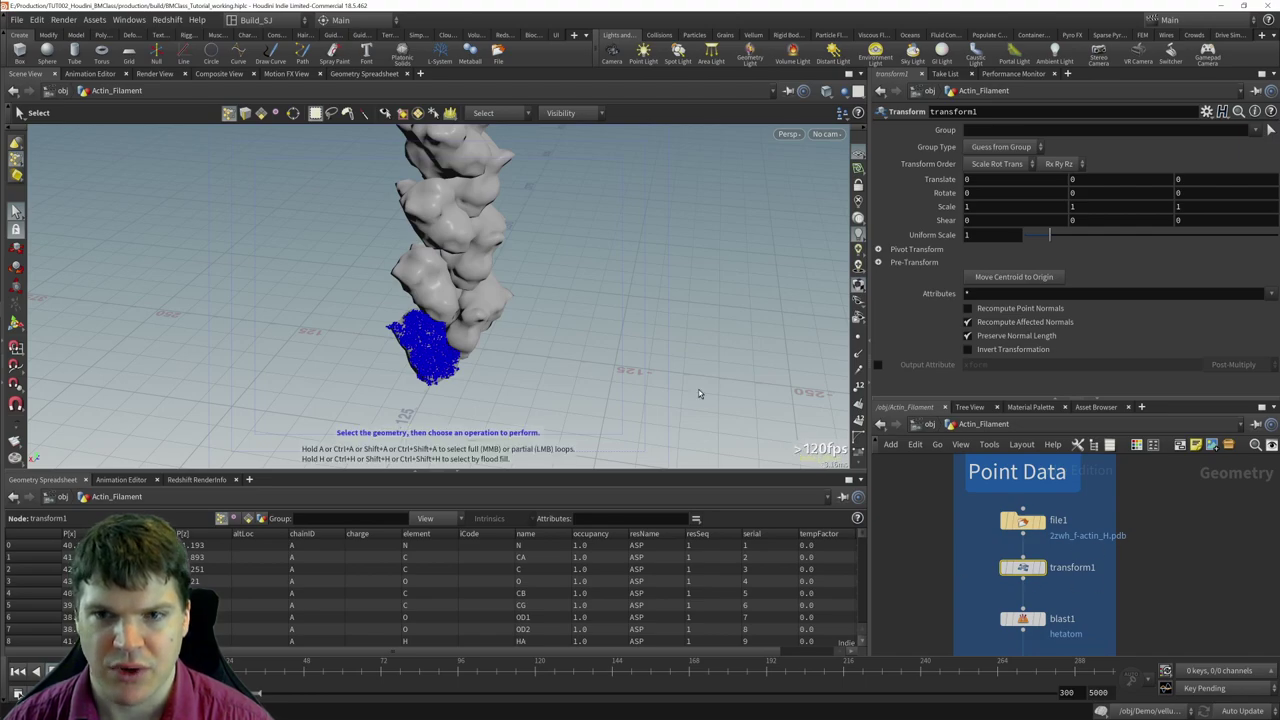
# - Rename the new transform node as monomer_orientation
pyautogui.press('Escape')
pyautogui.scroll(3, 286, 351)
pyautogui.press('s')
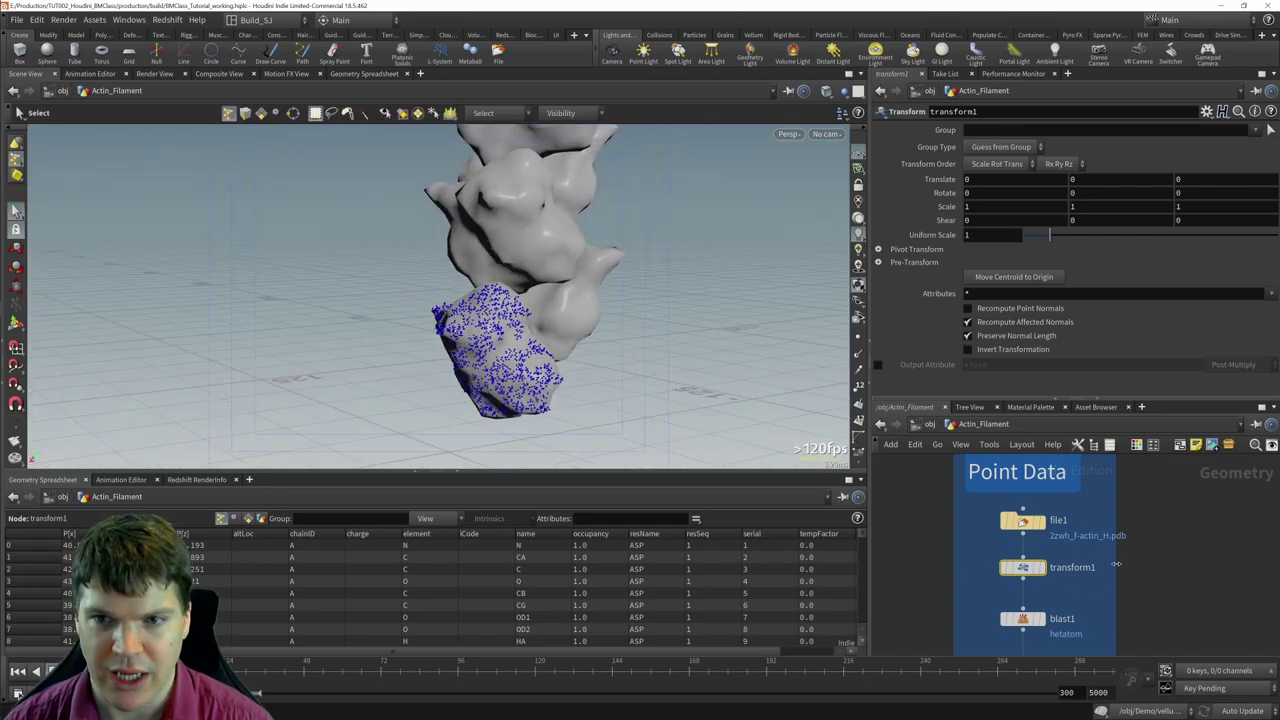
pyautogui.doubleClick(1072, 567)
pyautogui.doubleClick(1078, 567)
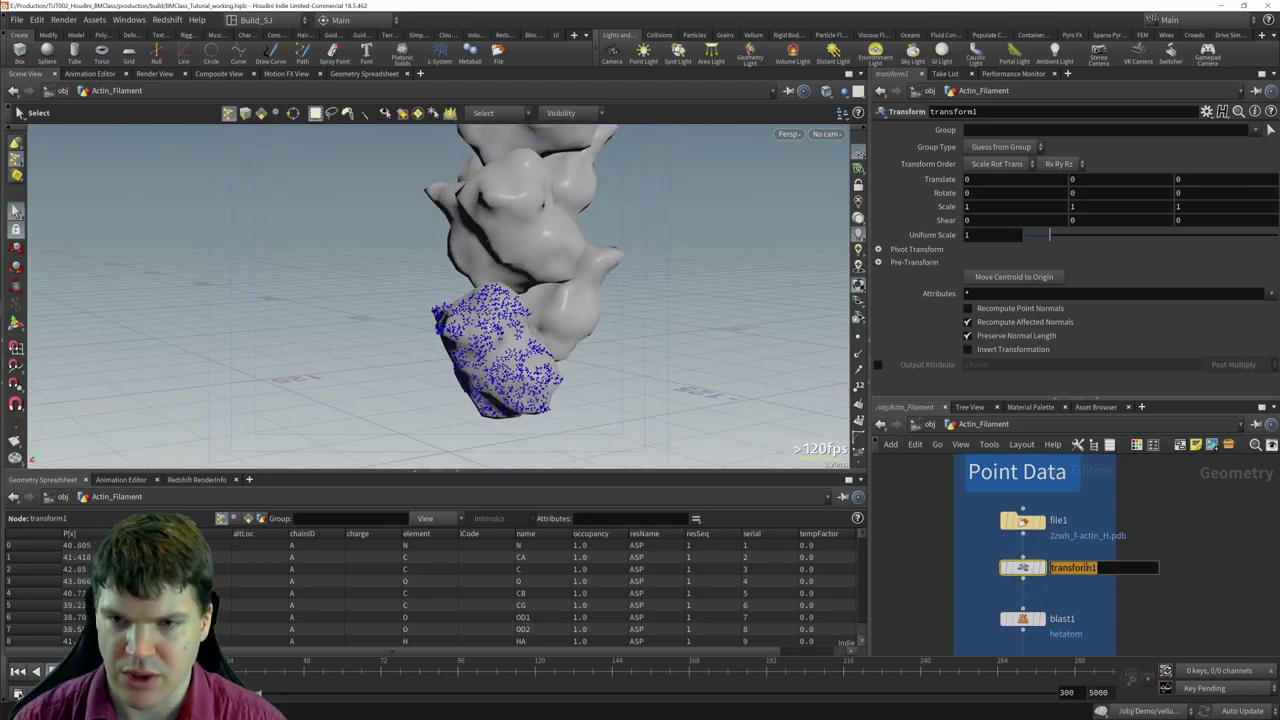
pyautogui.write('monomer_o')
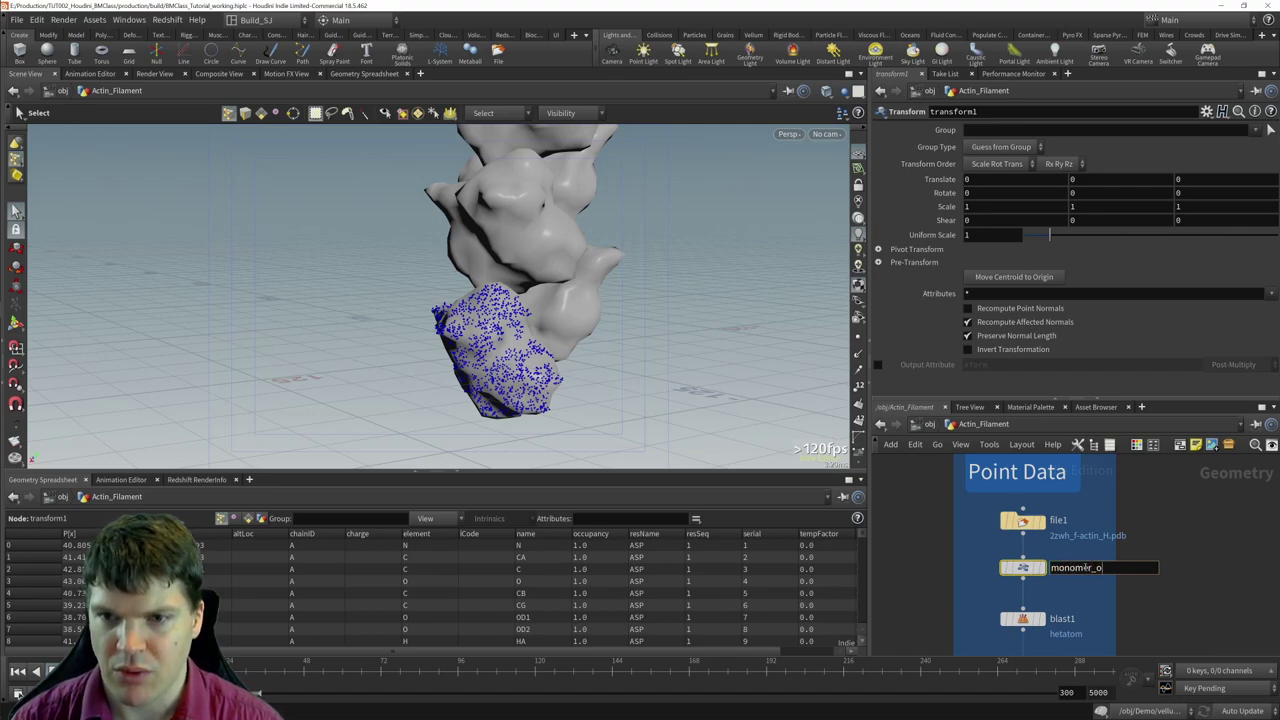
pyautogui.write('rientation')
pyautogui.press('Return')
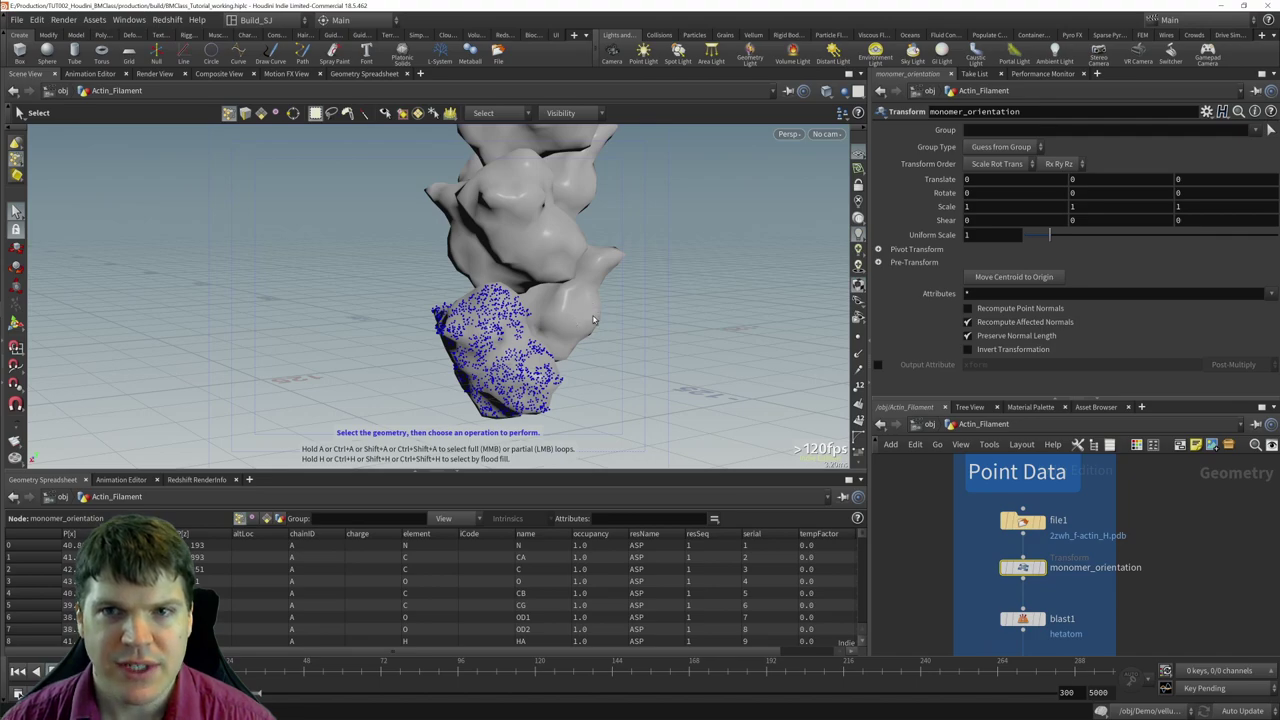
# - Set the monomer_orientation node's pivot translation to 20.5, 0.3, 2.9 and display its transform handle on the monomer
pyautogui.click(878, 249)
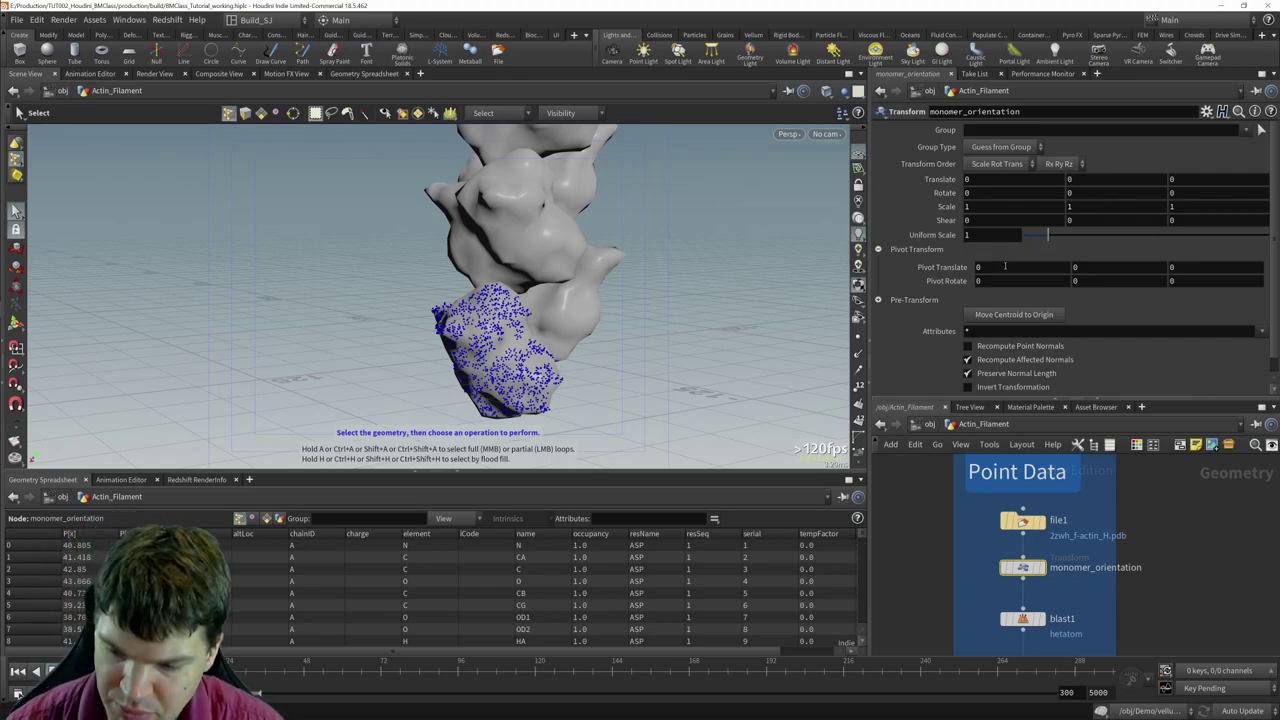
pyautogui.click(1005, 266)
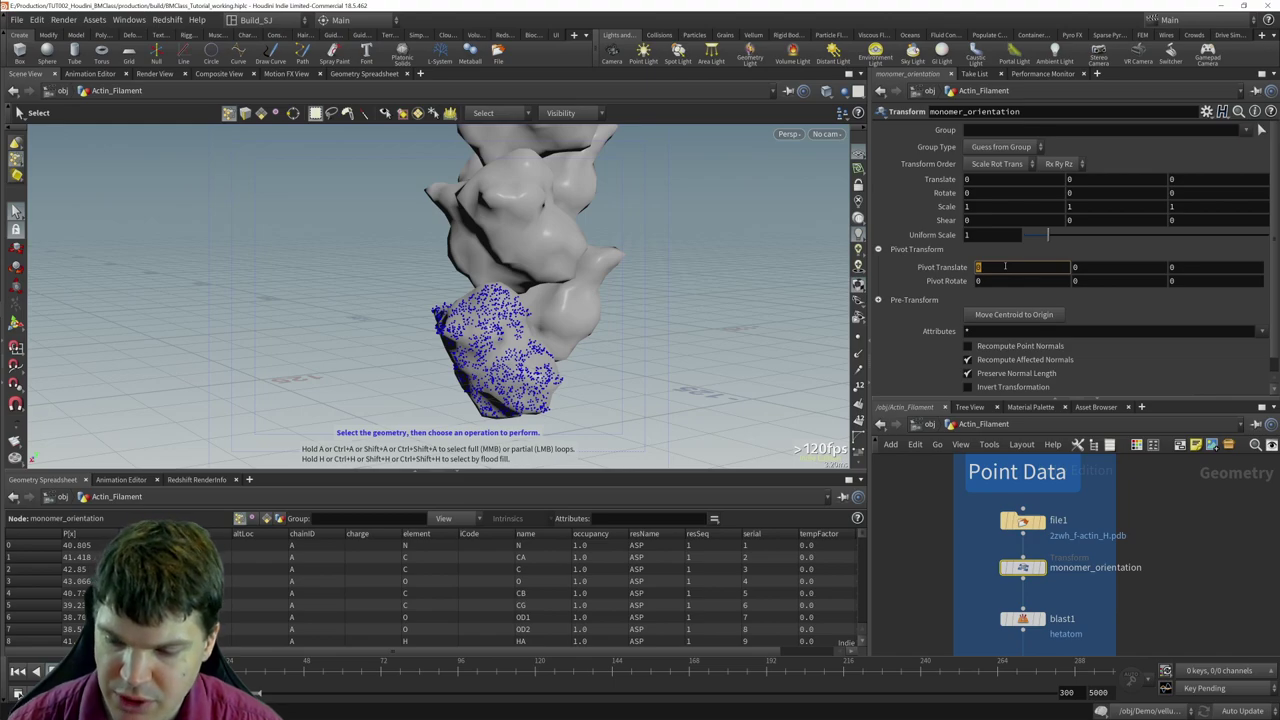
pyautogui.write('20.5')
pyautogui.press('Tab')
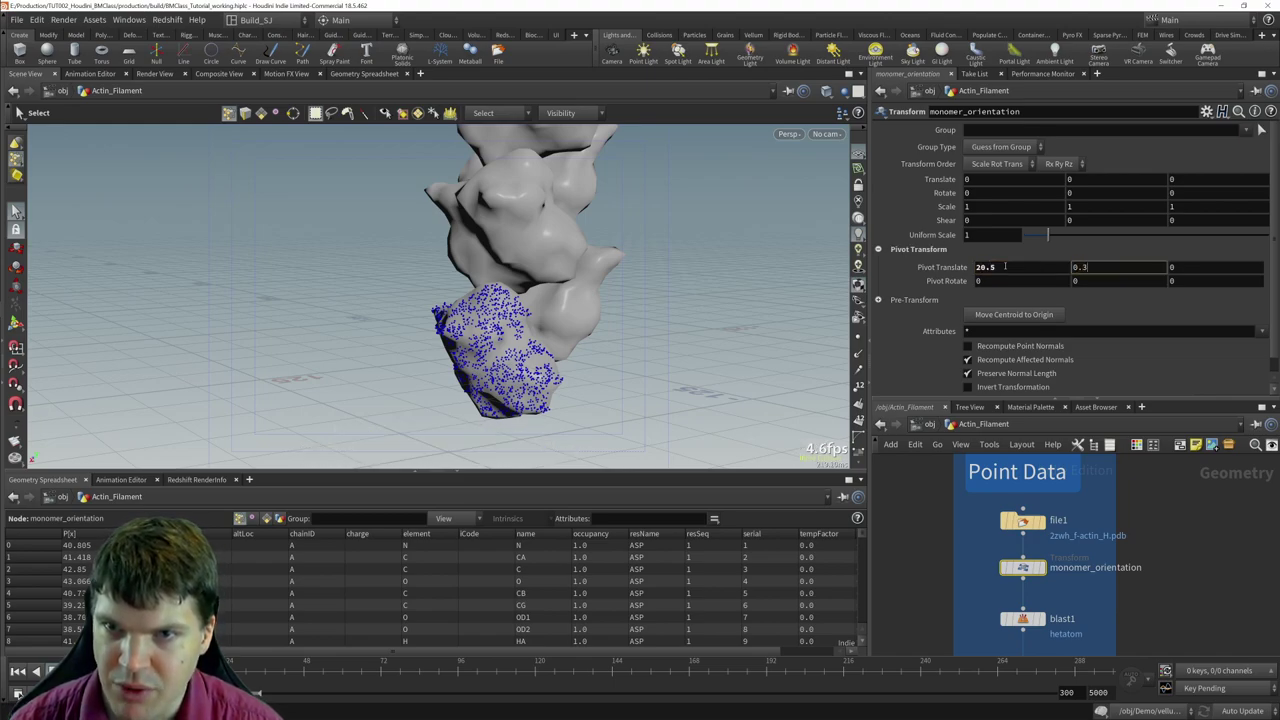
pyautogui.write('0.3')
pyautogui.press('Tab')
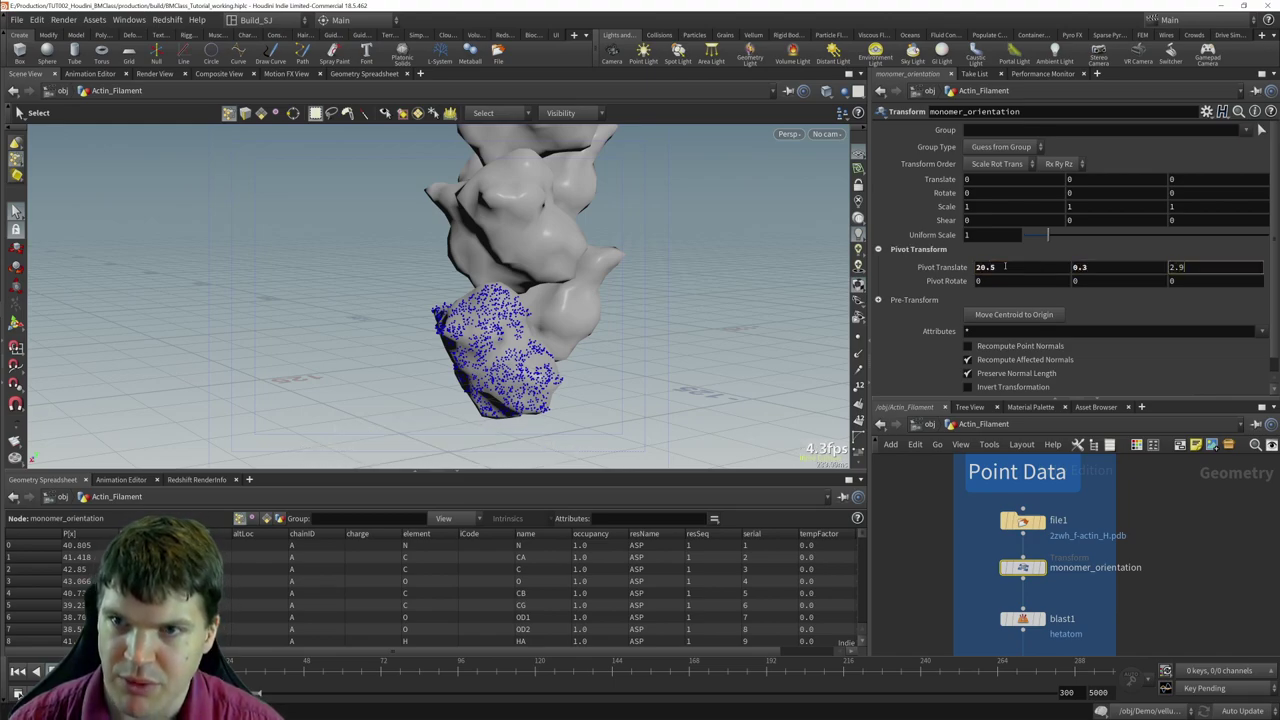
pyautogui.write('2.9')
pyautogui.press('Return')
pyautogui.press('Escape')
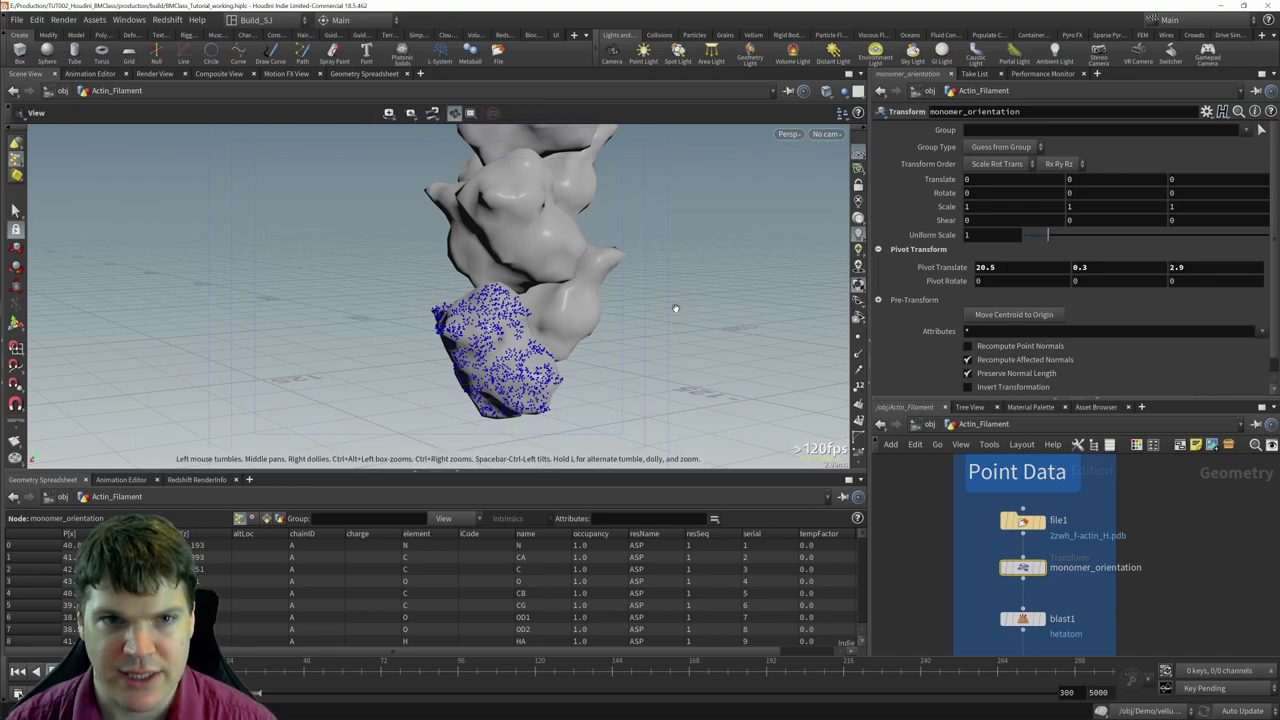
pyautogui.moveTo(675, 308); pyautogui.dragTo(502, 375)
pyautogui.press('Return')
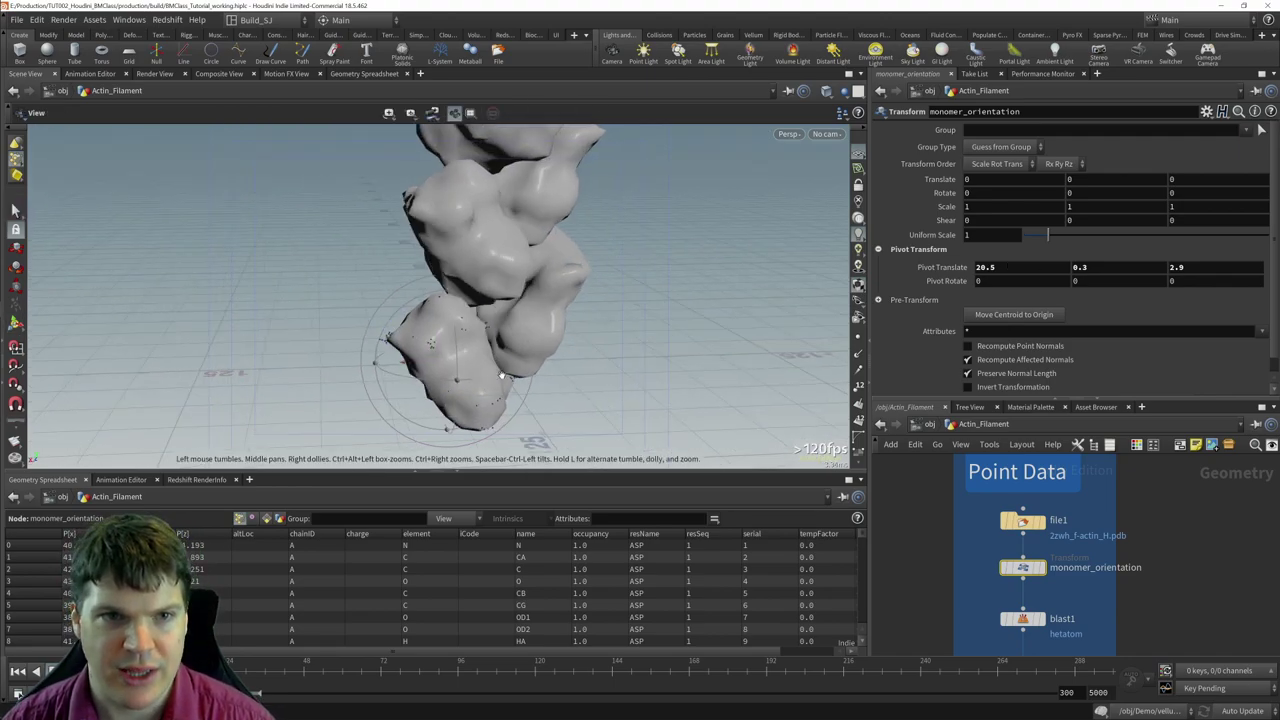
pyautogui.press('Return')
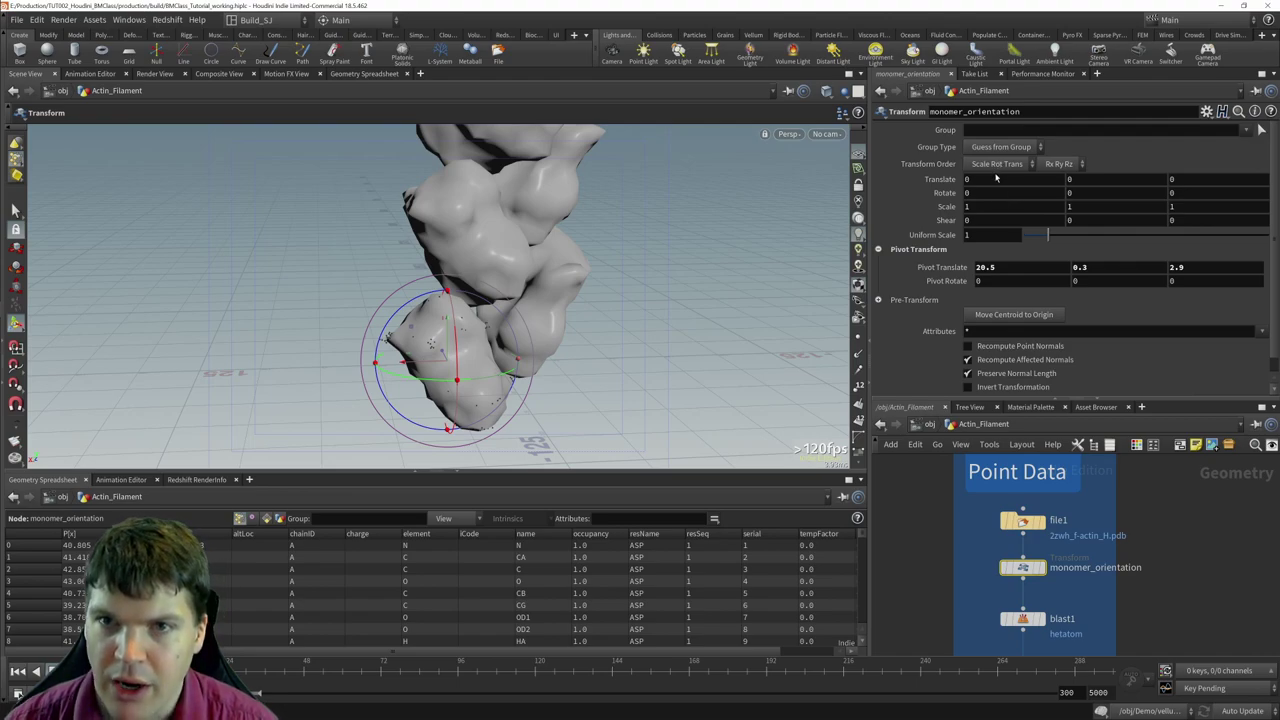
# - Set the monomer_orientation node's translation to -38.9, 0.4, 5.1
pyautogui.click(995, 179)
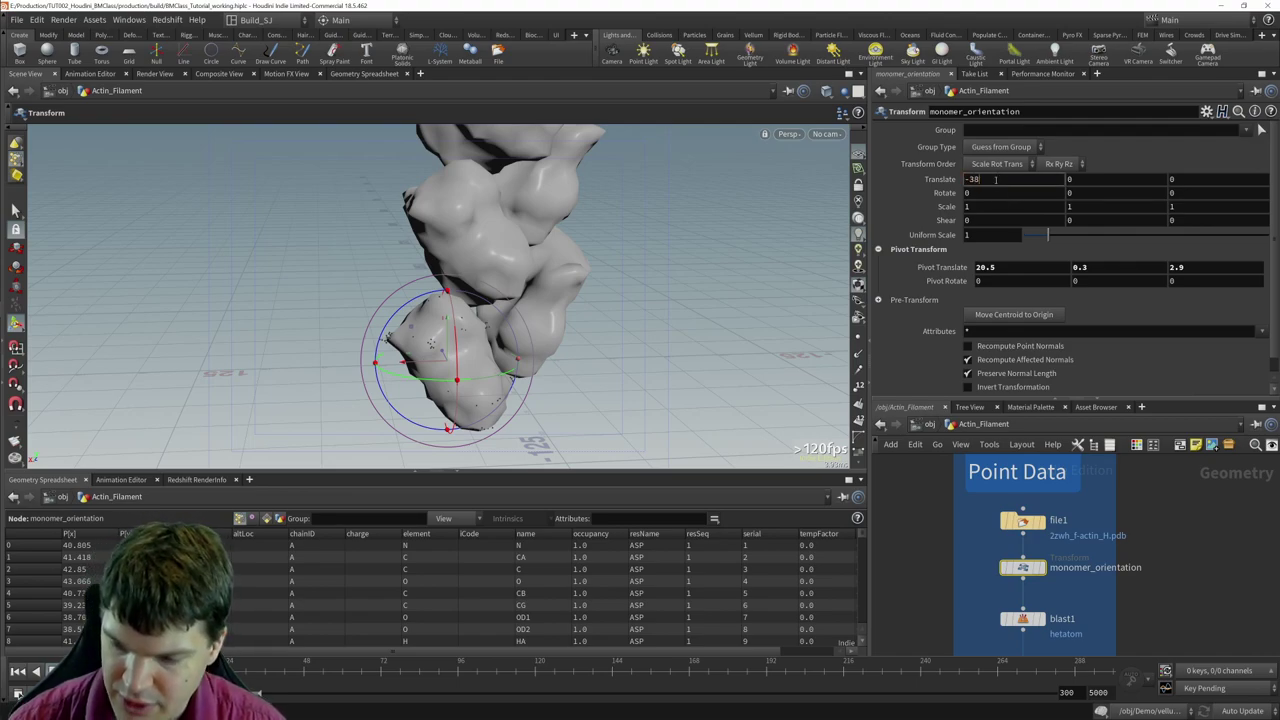
pyautogui.write('-38.9')
pyautogui.press('Tab')
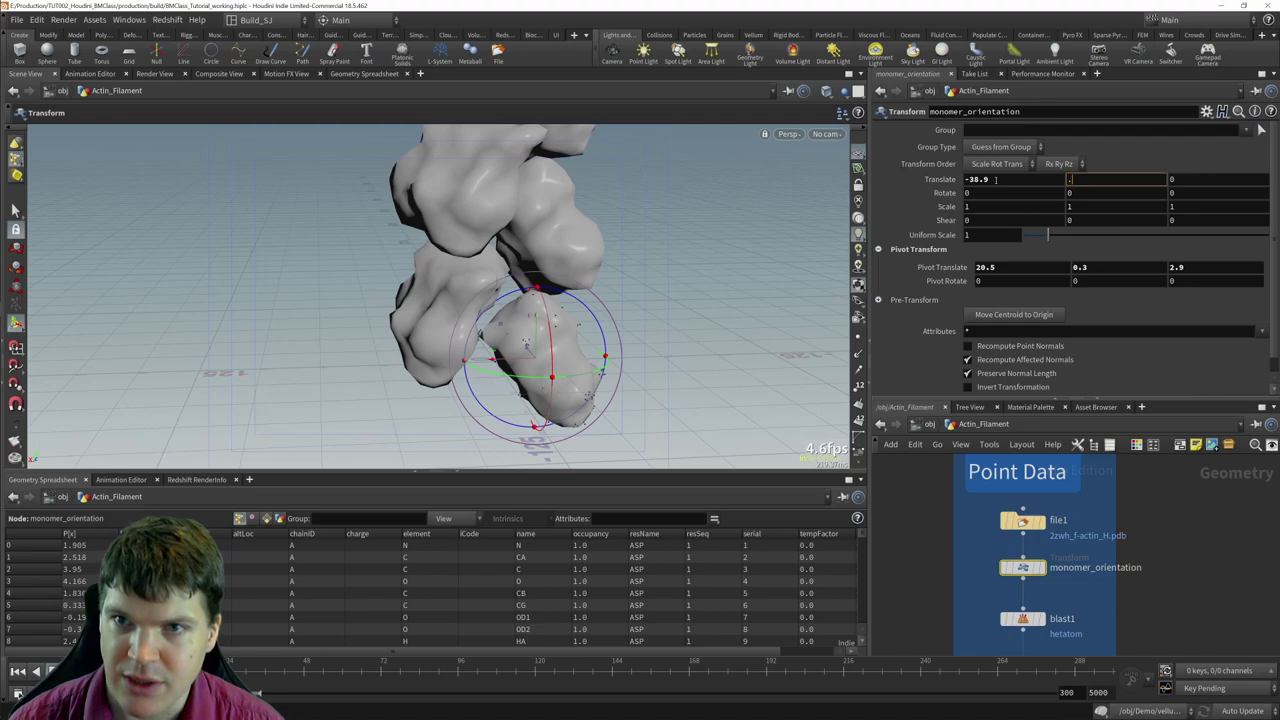
pyautogui.write('.4')
pyautogui.press('Tab')
pyautogui.write('5.')
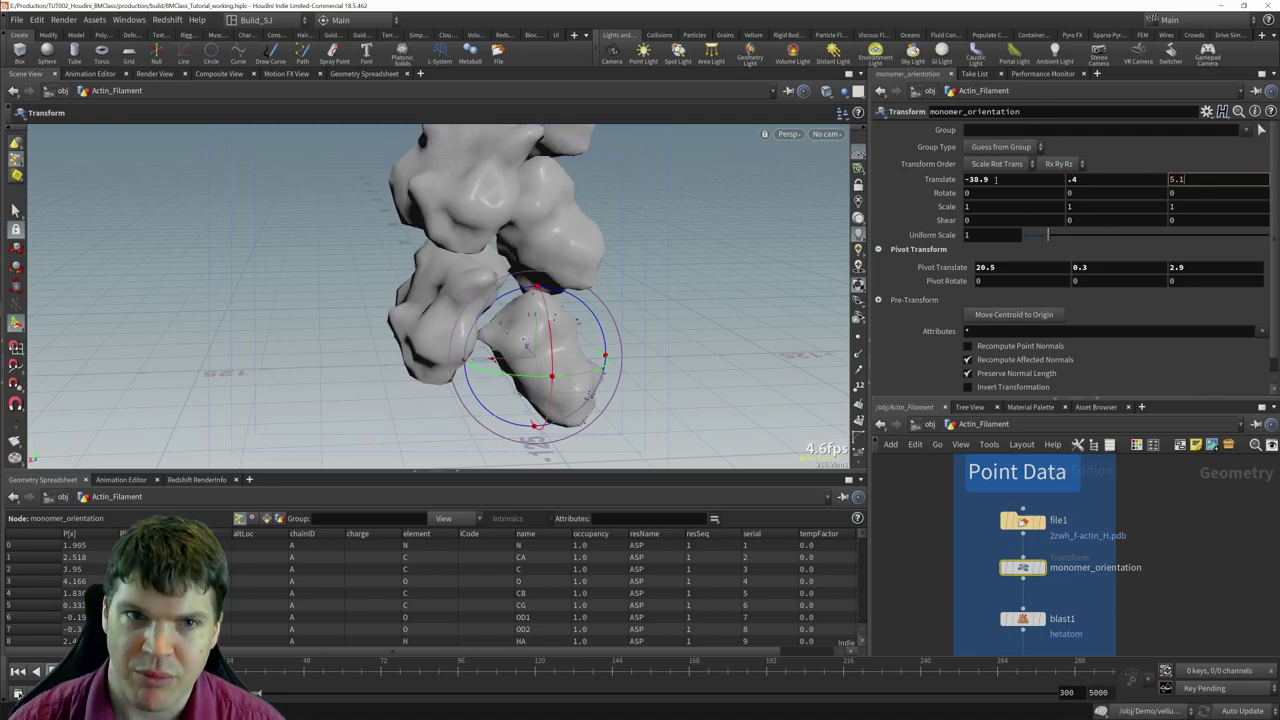
pyautogui.press('Return')
pyautogui.press('Escape')
pyautogui.moveTo(507, 245); pyautogui.dragTo(811, 228)
pyautogui.press('Return')
# - Set the monomer_orientation node's rotation to 90.5, -28.2, -184
pyautogui.click(1021, 195)
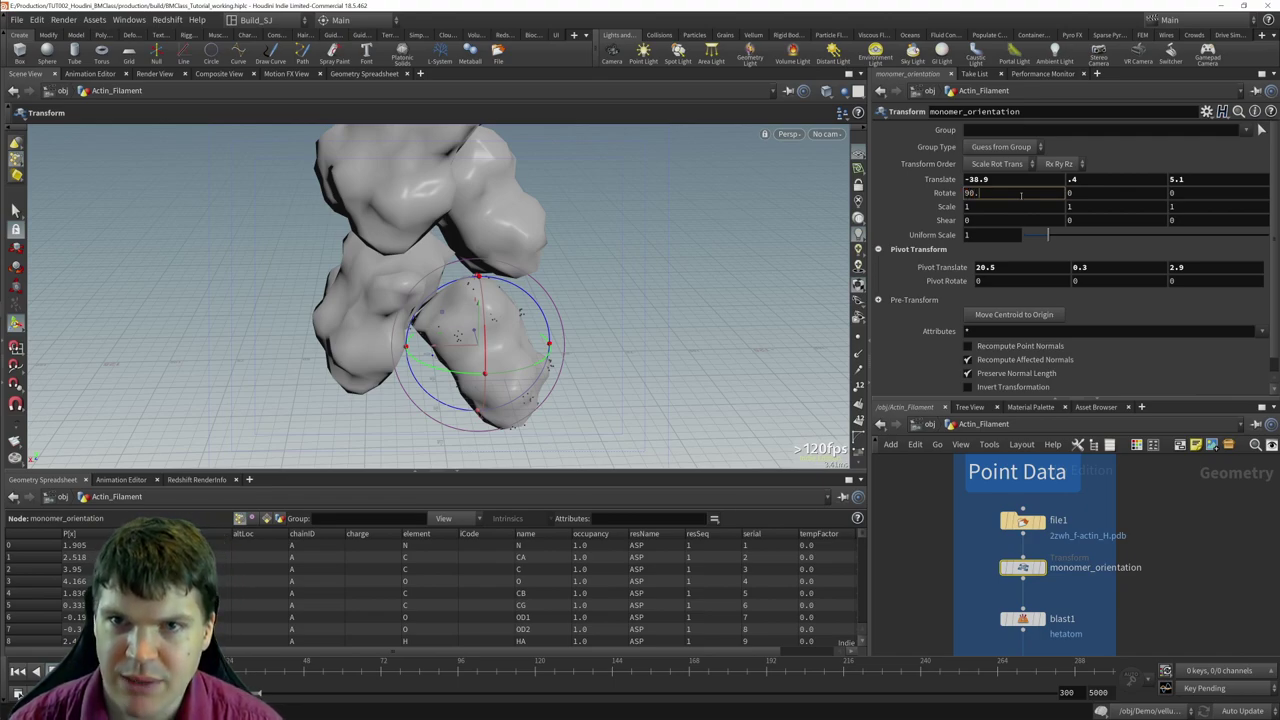
pyautogui.press('Tab')
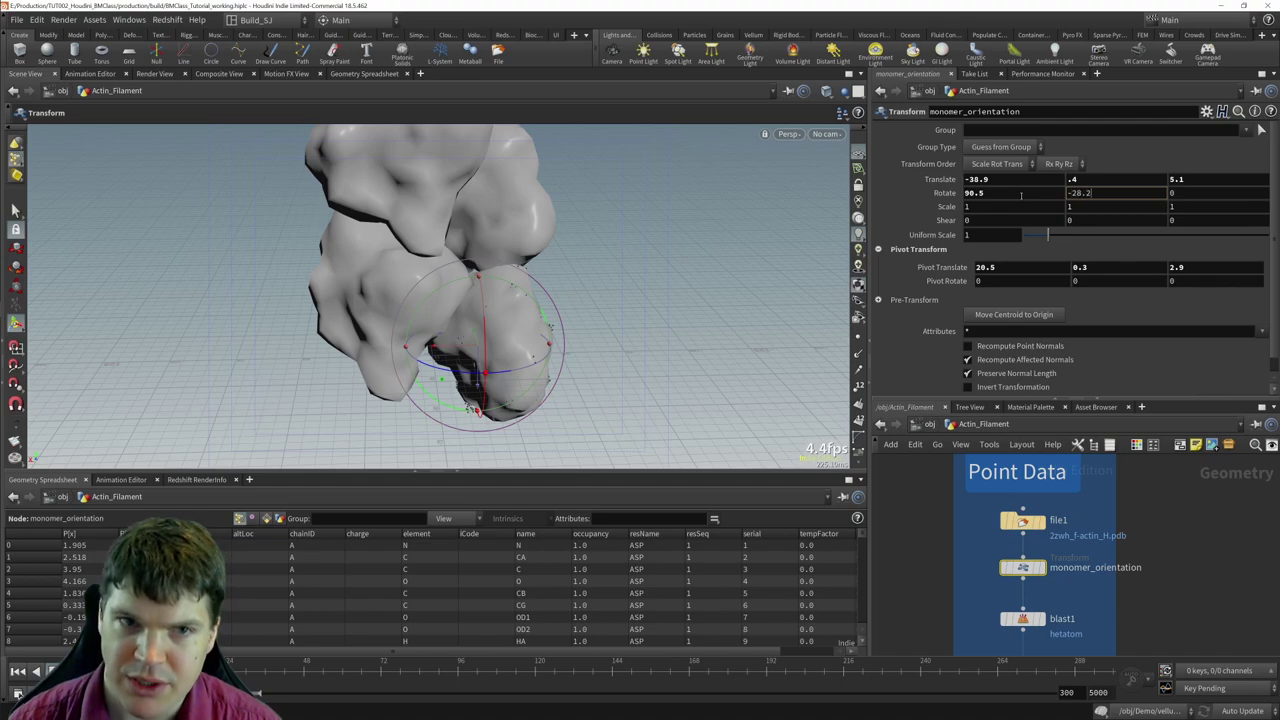
pyautogui.press('Tab')
pyautogui.write('-1')
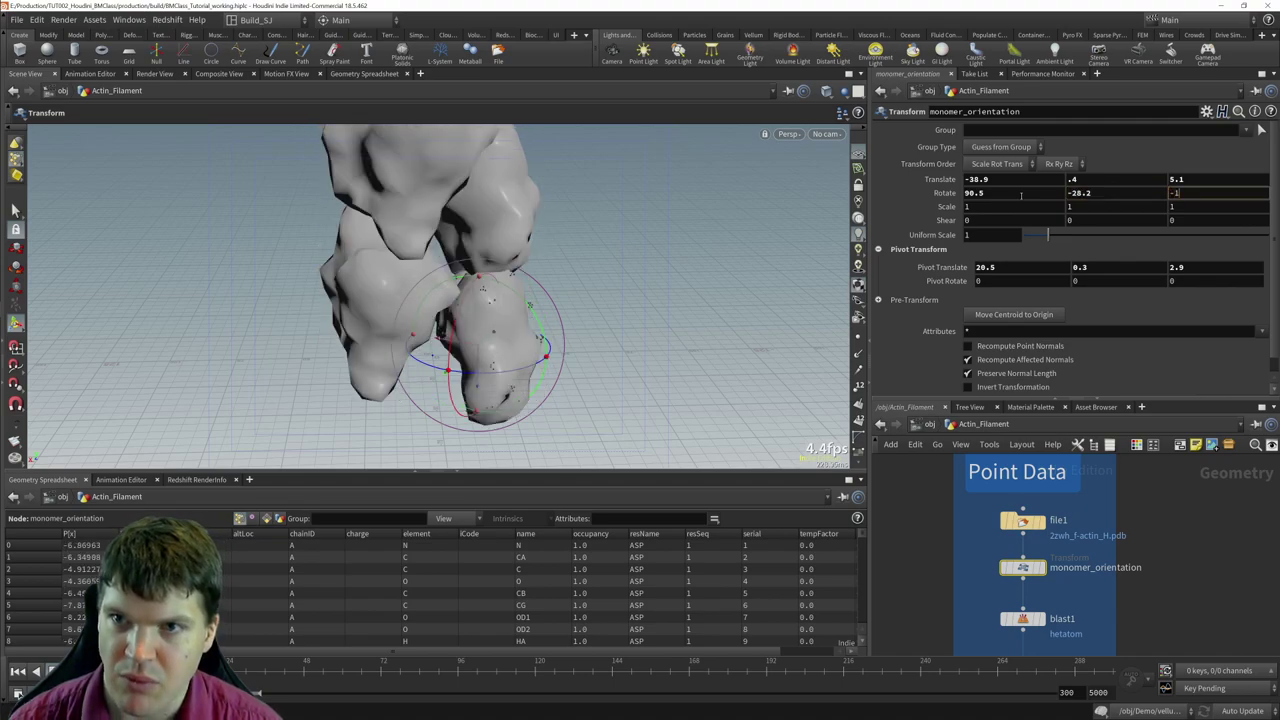
pyautogui.write('84')
pyautogui.press('Return')
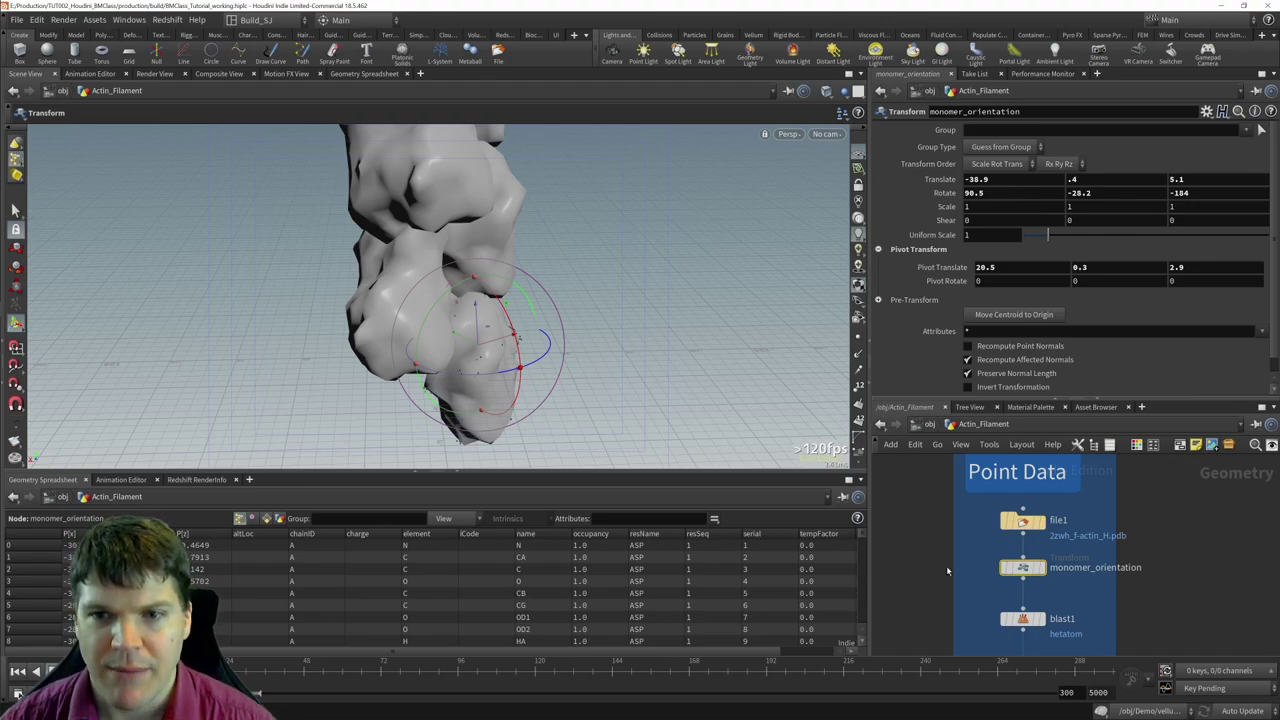
# - Inspect the reoriented filament and increase the copy1 node's total number of copies to 82
pyautogui.press('Escape')
pyautogui.moveTo(520, 300); pyautogui.dragTo(730, 209)
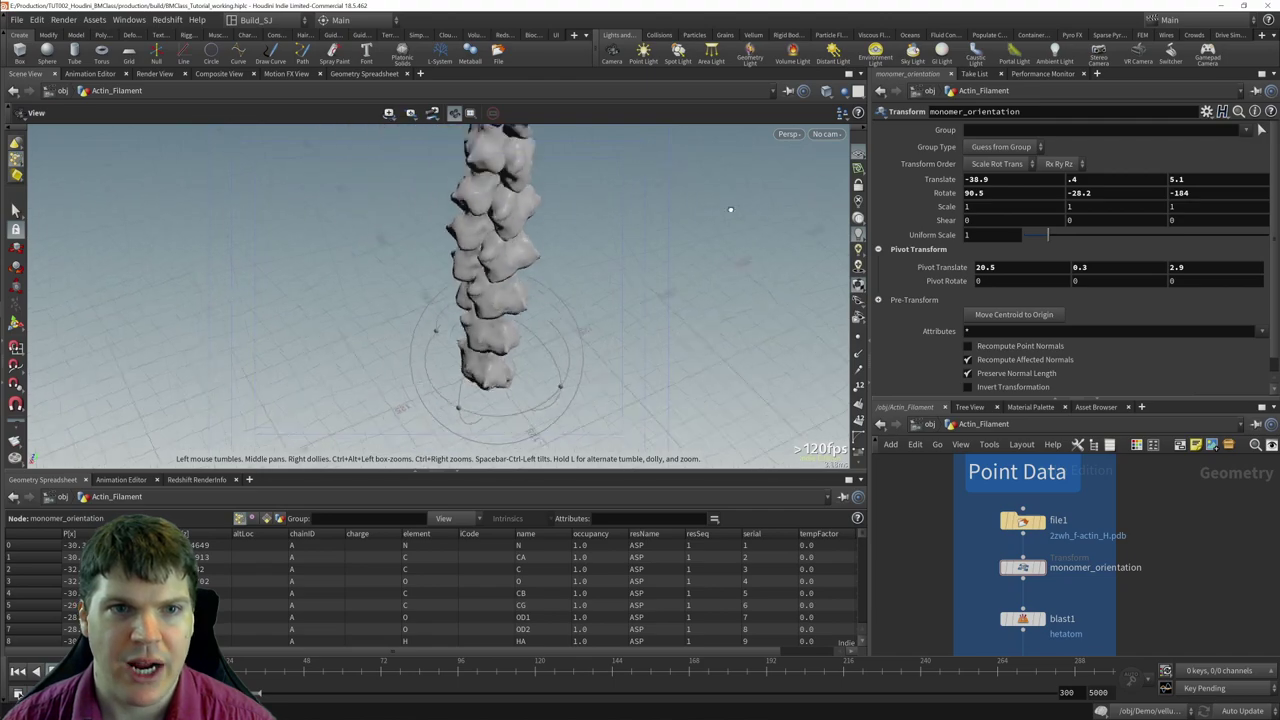
pyautogui.scroll(5, 568, 317)
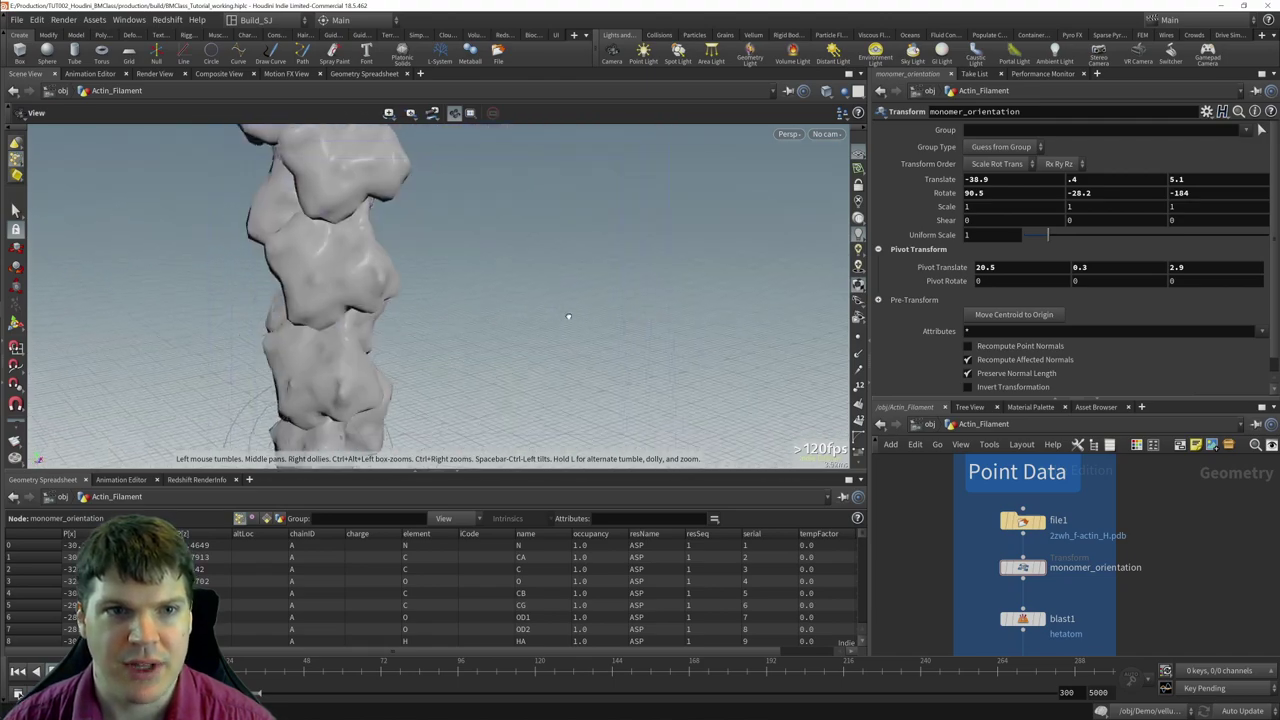
pyautogui.scroll(-10, 568, 317)
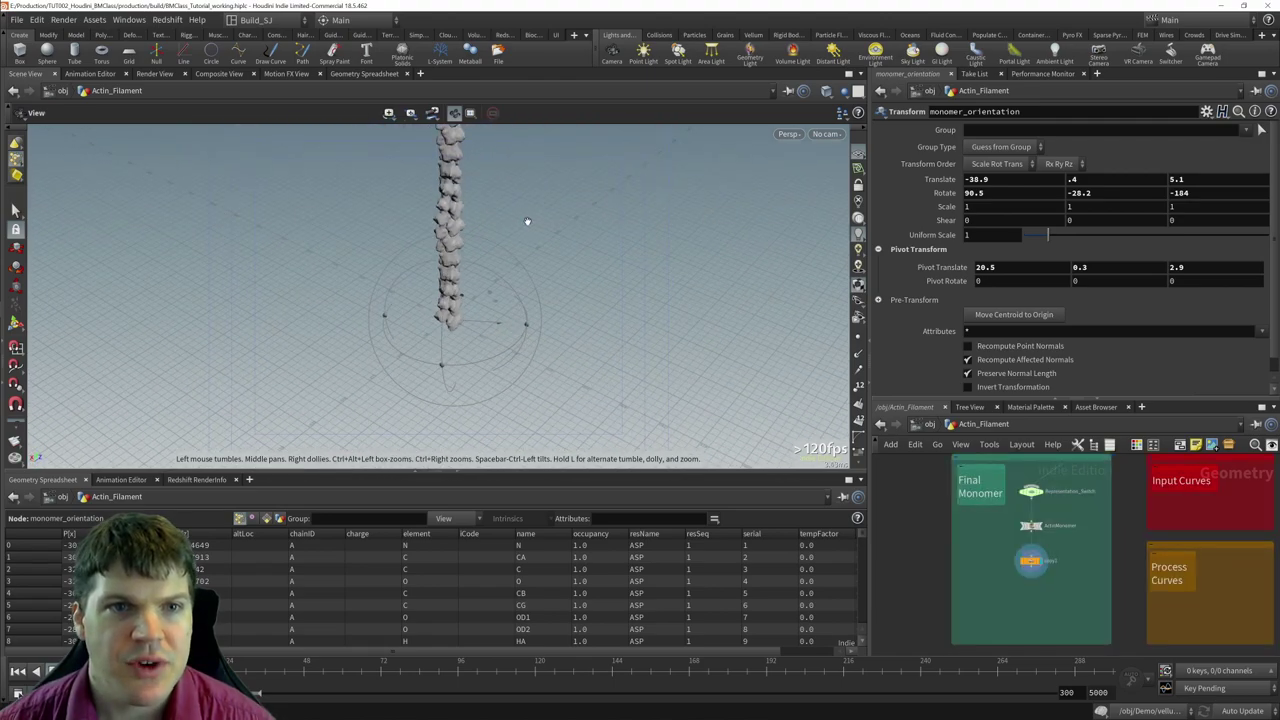
pyautogui.press('f')
pyautogui.press('Return')
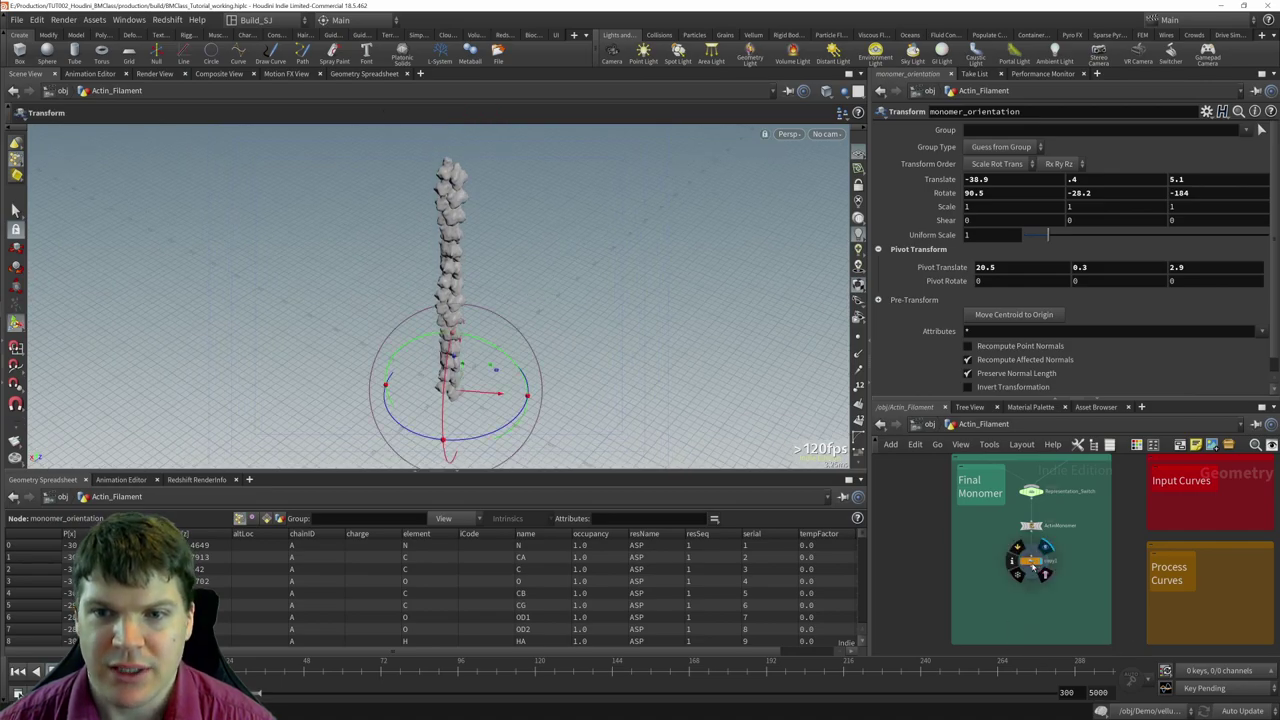
pyautogui.click(1030, 560)
pyautogui.moveTo(970, 165); pyautogui.dragTo(1005, 150, button='middle')
pyautogui.press('Escape')
pyautogui.press('f')
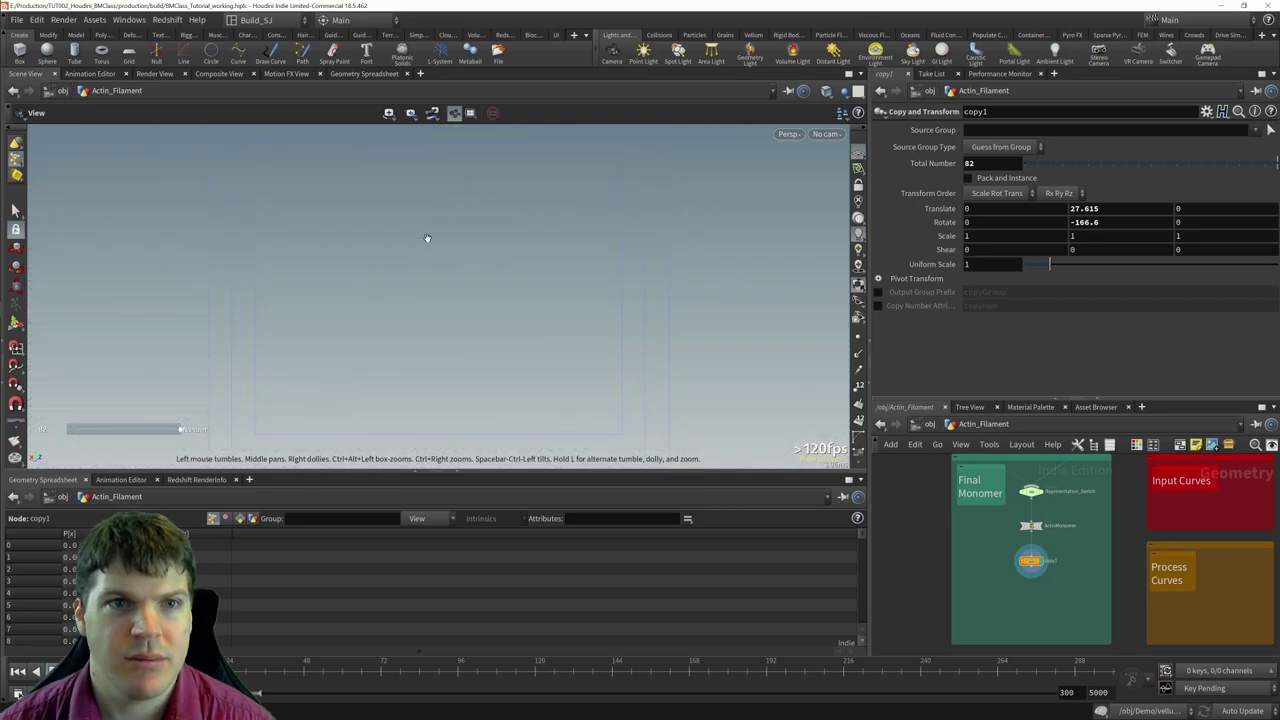
# - Set the copy1 node's total number of copies to 10
pyautogui.press('Return')
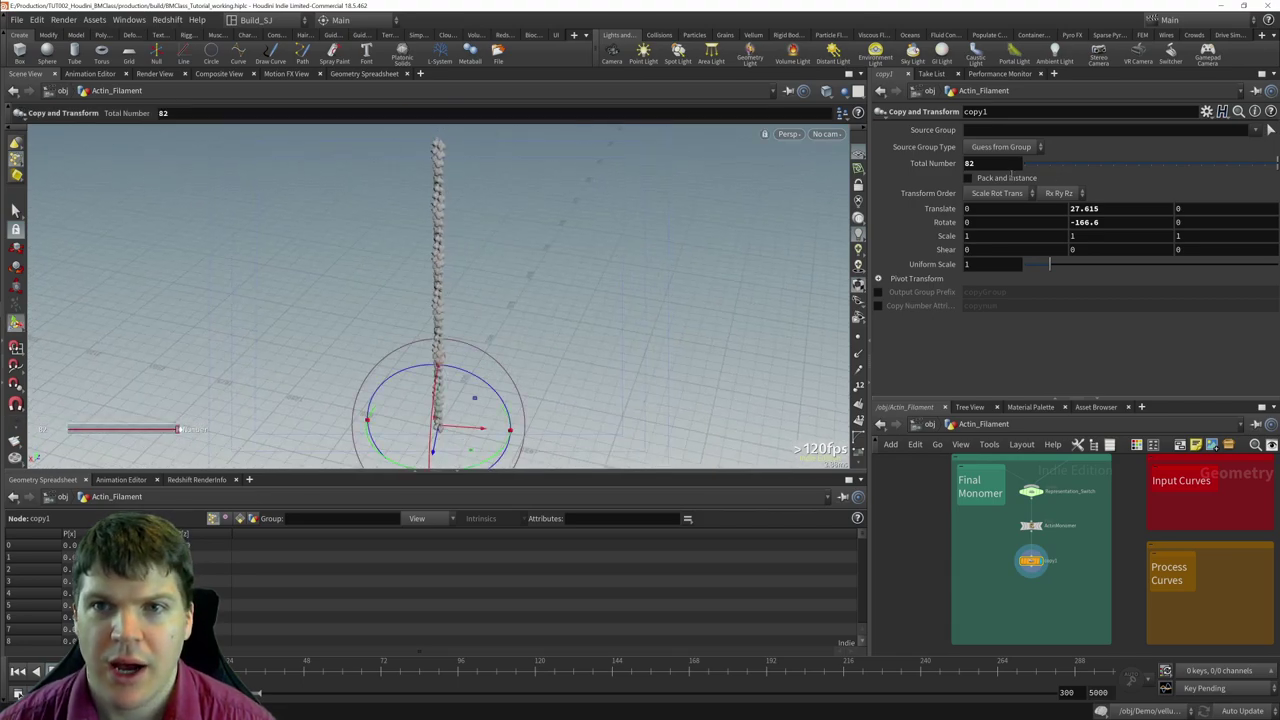
pyautogui.write('10')
pyautogui.press('Return')
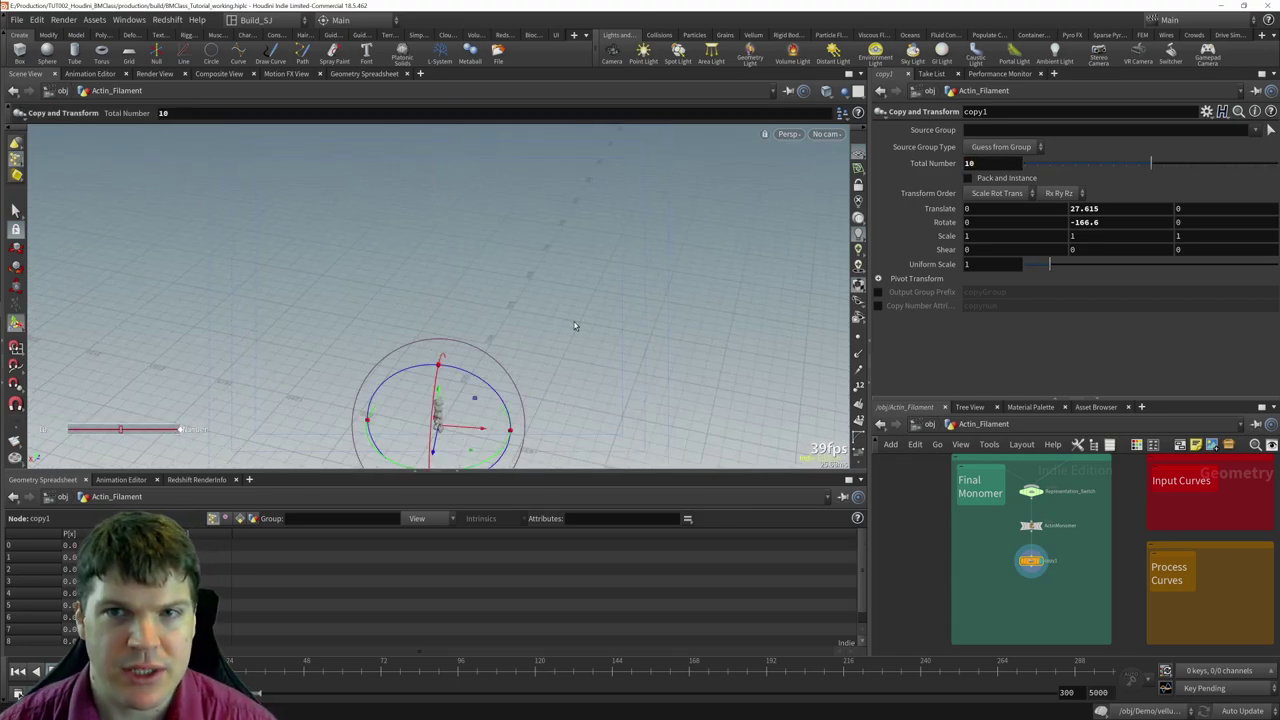
pyautogui.moveTo(575, 325); pyautogui.dragTo(640, 363)
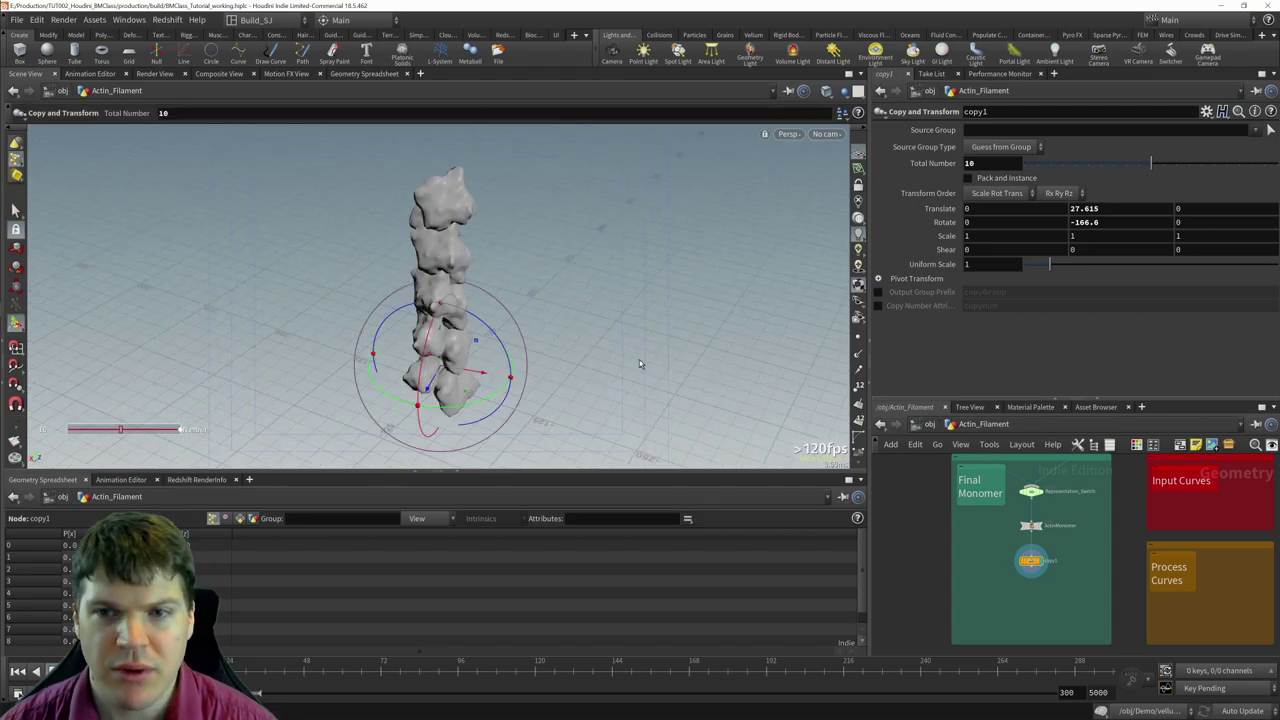
# - Add a Curve node inside the Input Curves network box
pyautogui.moveTo(1145, 594); pyautogui.dragTo(1086, 569, button='middle')
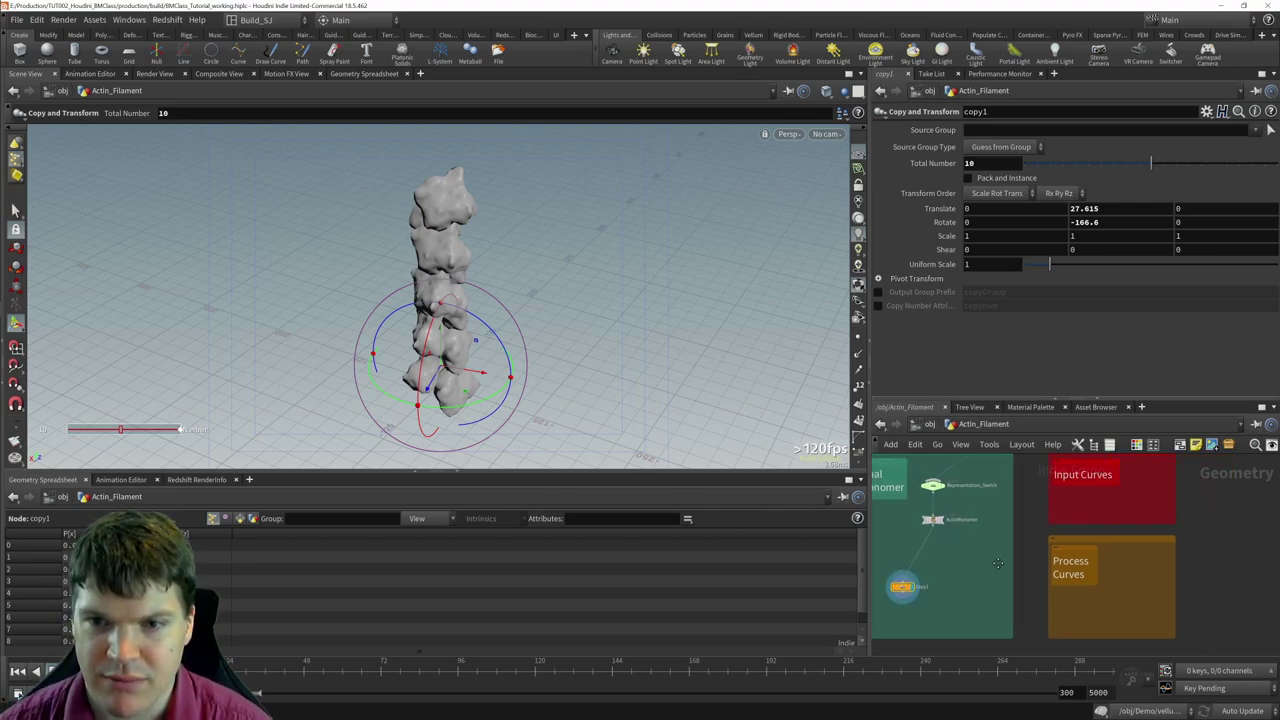
pyautogui.moveTo(1054, 566); pyautogui.dragTo(999, 564, button='middle')
pyautogui.scroll(-3, 692, 378)
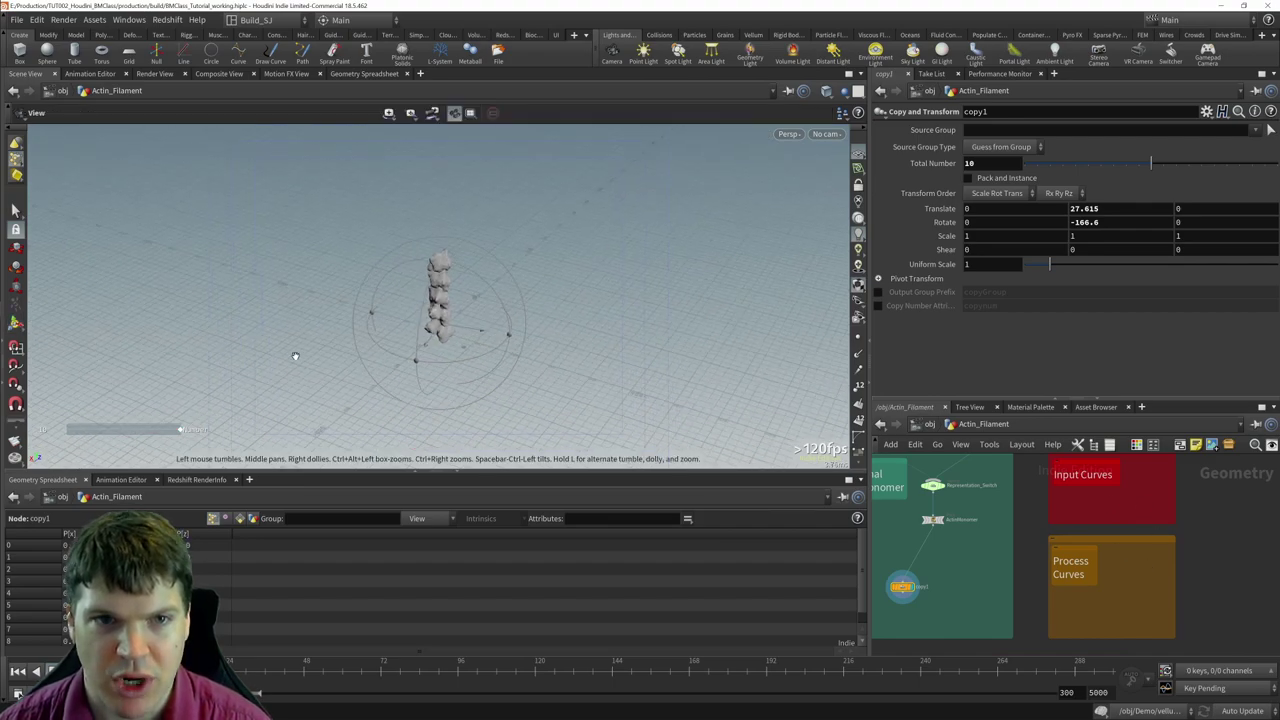
pyautogui.press('Tab')
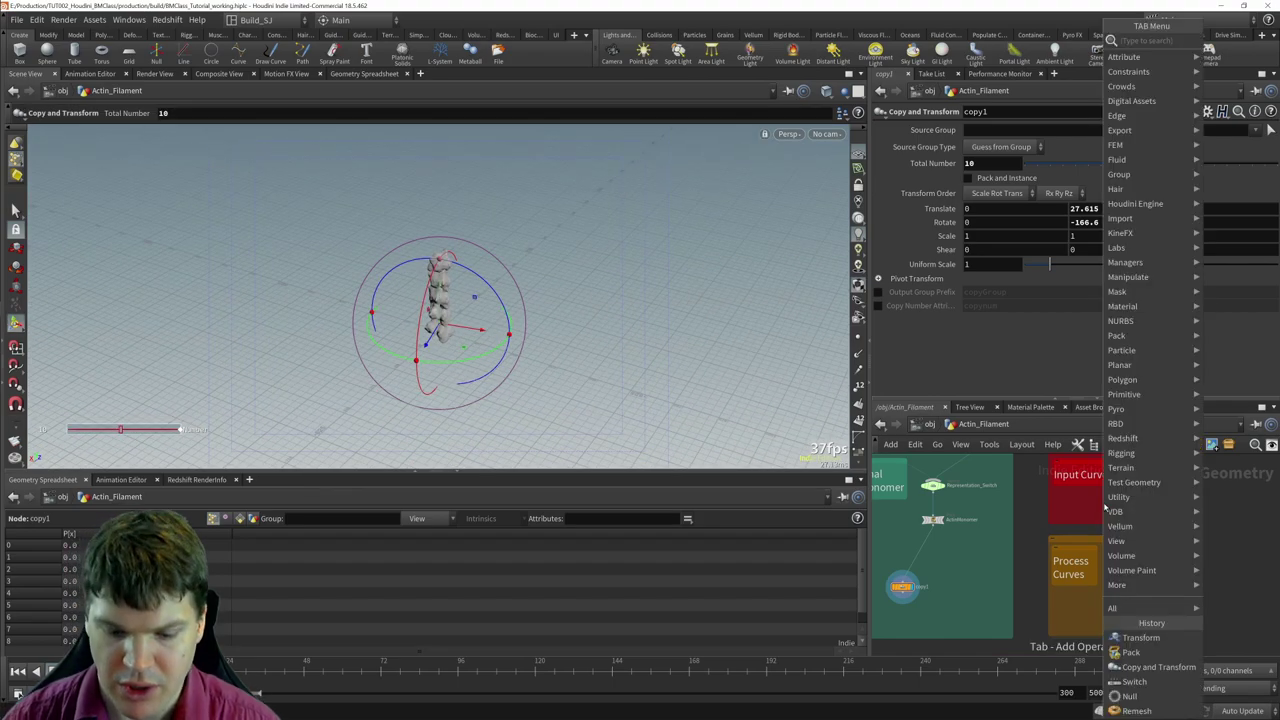
pyautogui.write('cur')
pyautogui.press('Return')
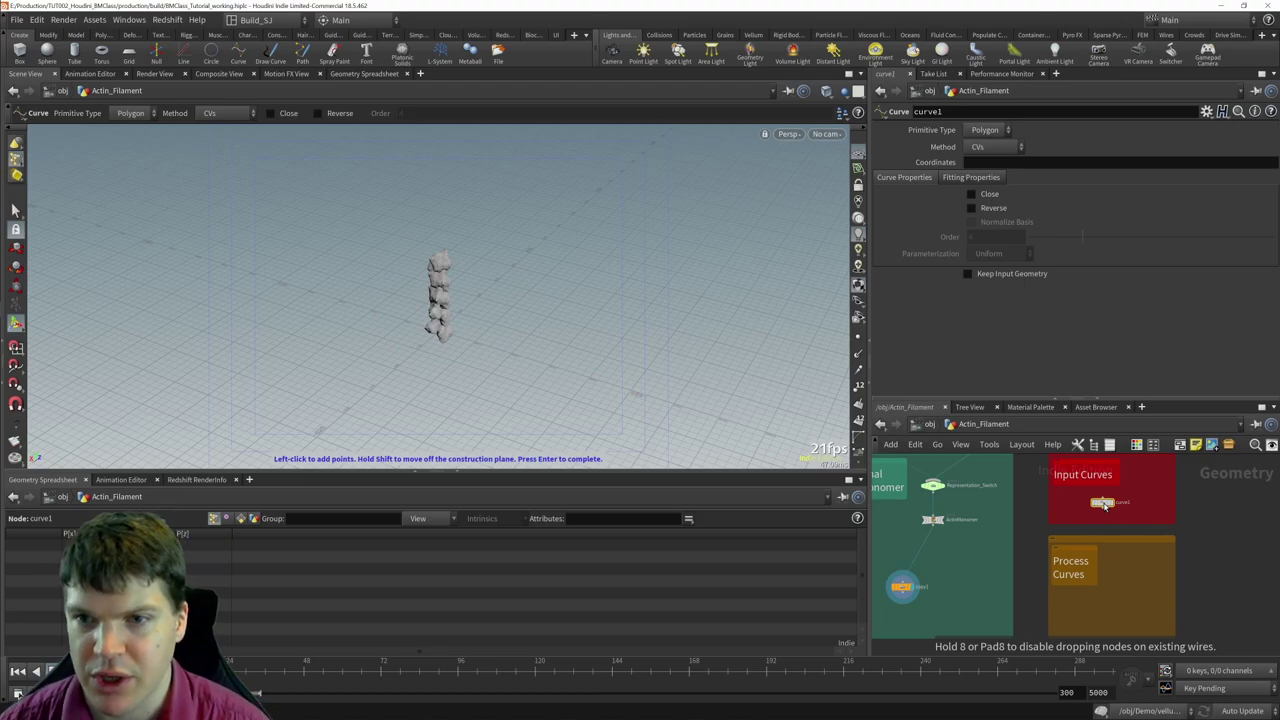
pyautogui.click(1104, 504)
pyautogui.scroll(3, 1104, 504)
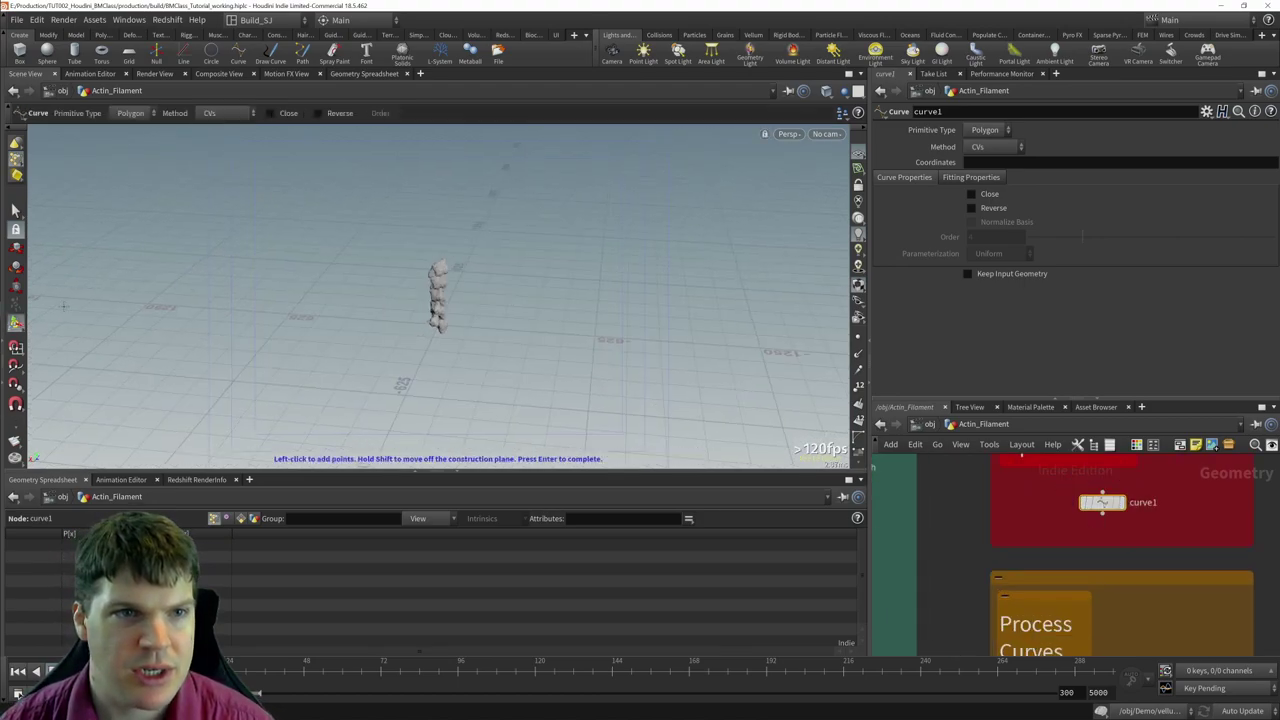
# - Draw a four-point zigzag polygon curve across the scene around the filament and finish it
pyautogui.click(77, 319)
pyautogui.click(383, 181)
pyautogui.click(728, 400)
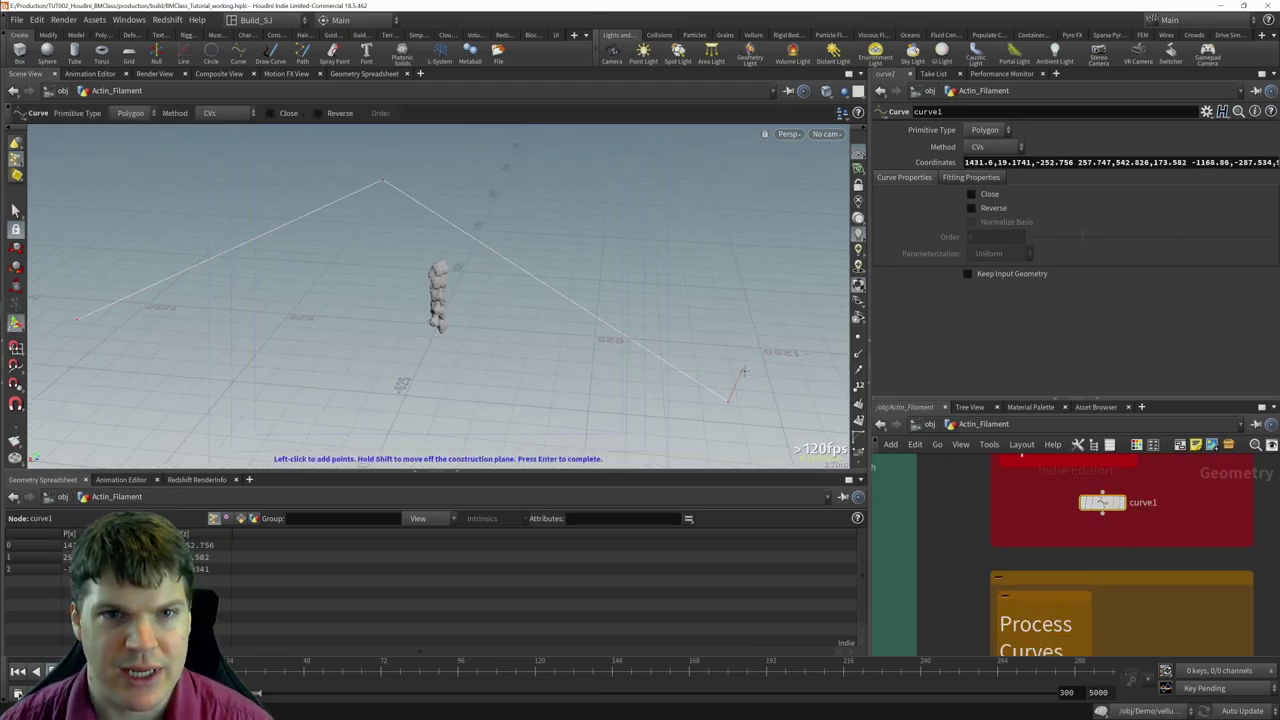
pyautogui.click(814, 263)
pyautogui.keyDown('alt'); pyautogui.moveTo(814, 263); pyautogui.dragTo(242, 289); pyautogui.keyUp('alt')
pyautogui.press('Return')
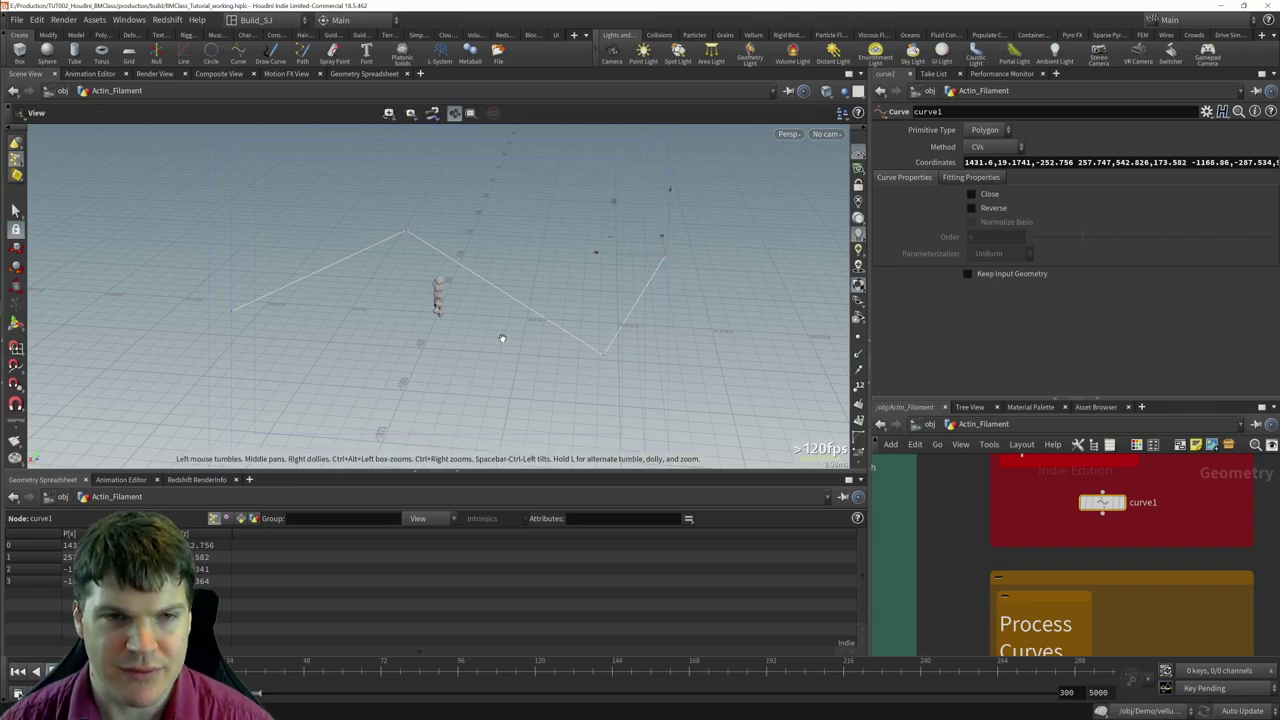
pyautogui.keyDown('alt'); pyautogui.moveTo(225, 345); pyautogui.dragTo(250, 345); pyautogui.keyUp('alt')
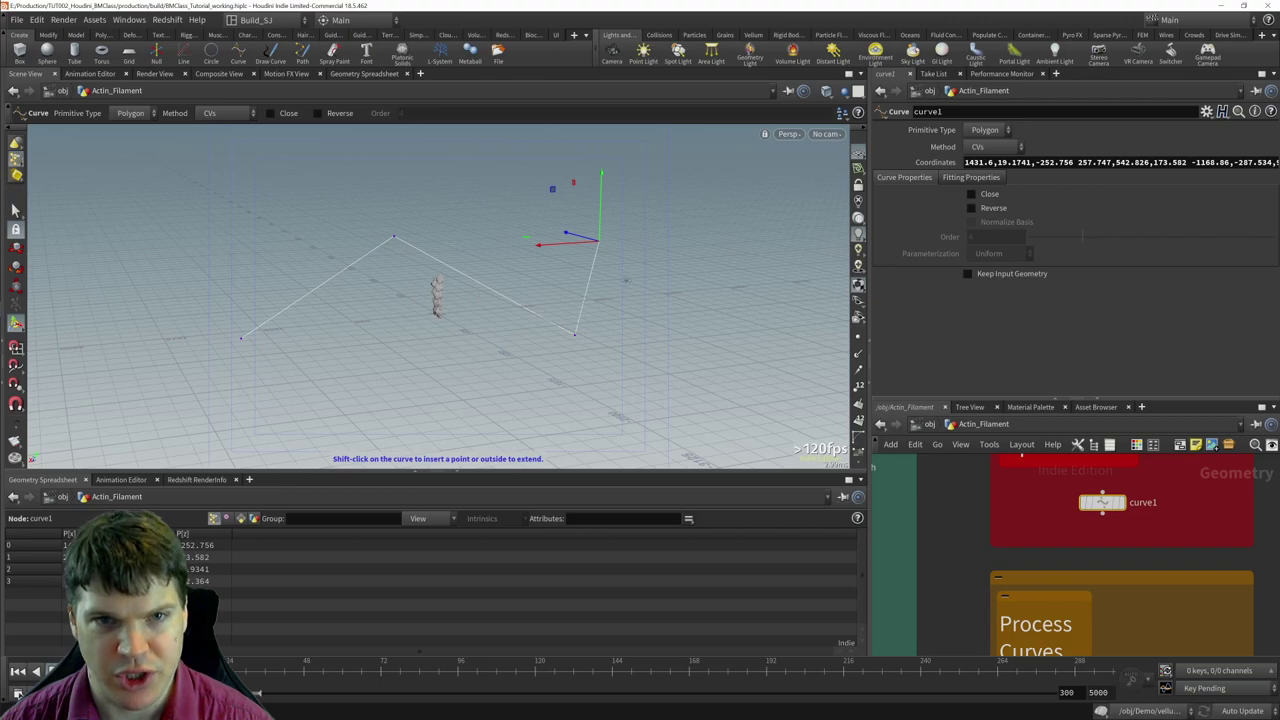
pyautogui.keyDown('alt'); pyautogui.moveTo(410, 292); pyautogui.dragTo(460, 314); pyautogui.keyUp('alt')
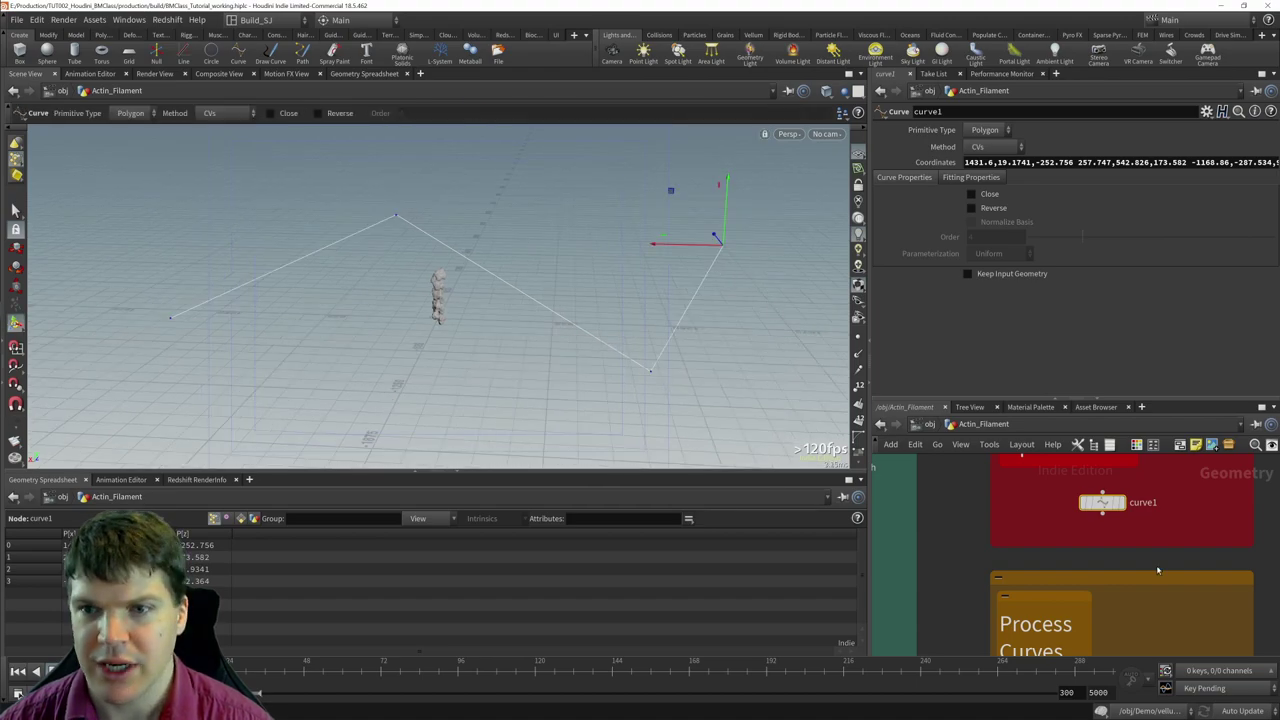
# - Add a Resample node in the Process Curves box and wire the curve1 output into its input
pyautogui.moveTo(1133, 605); pyautogui.dragTo(1110, 560, button='middle')
pyautogui.scroll(-2, 1110, 560)
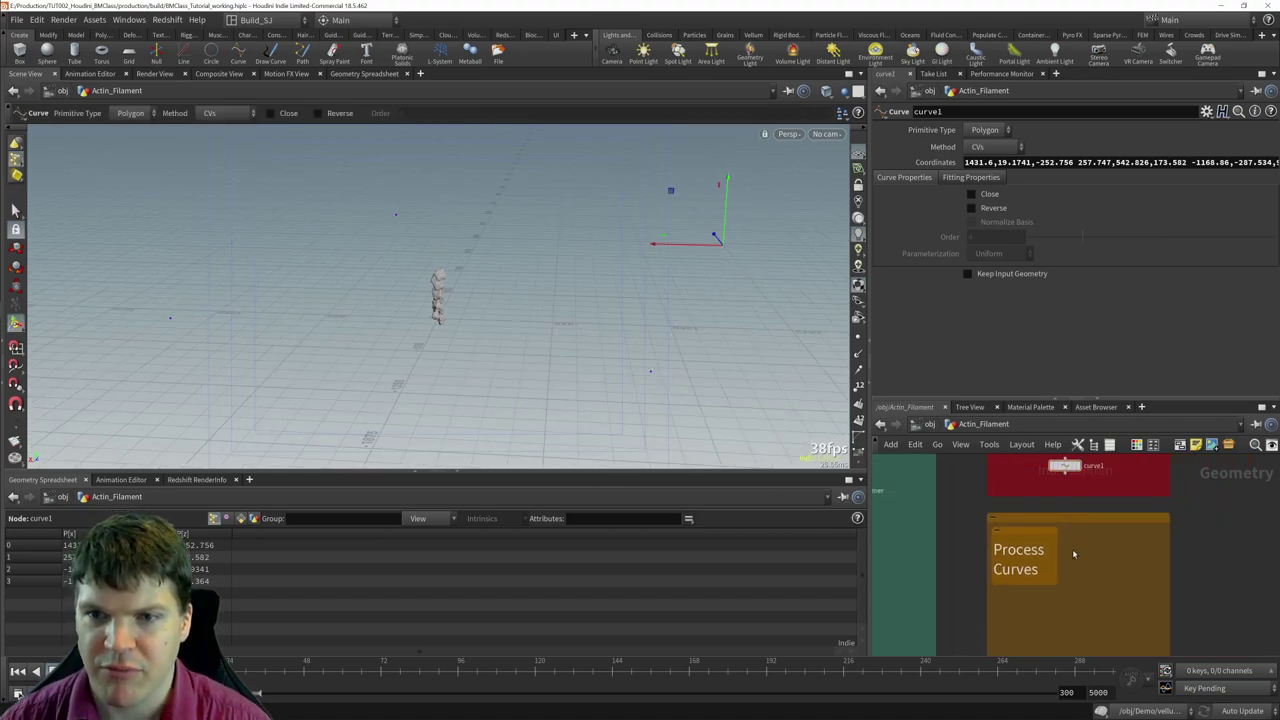
pyautogui.press('Tab')
pyautogui.write('res')
pyautogui.press('Return')
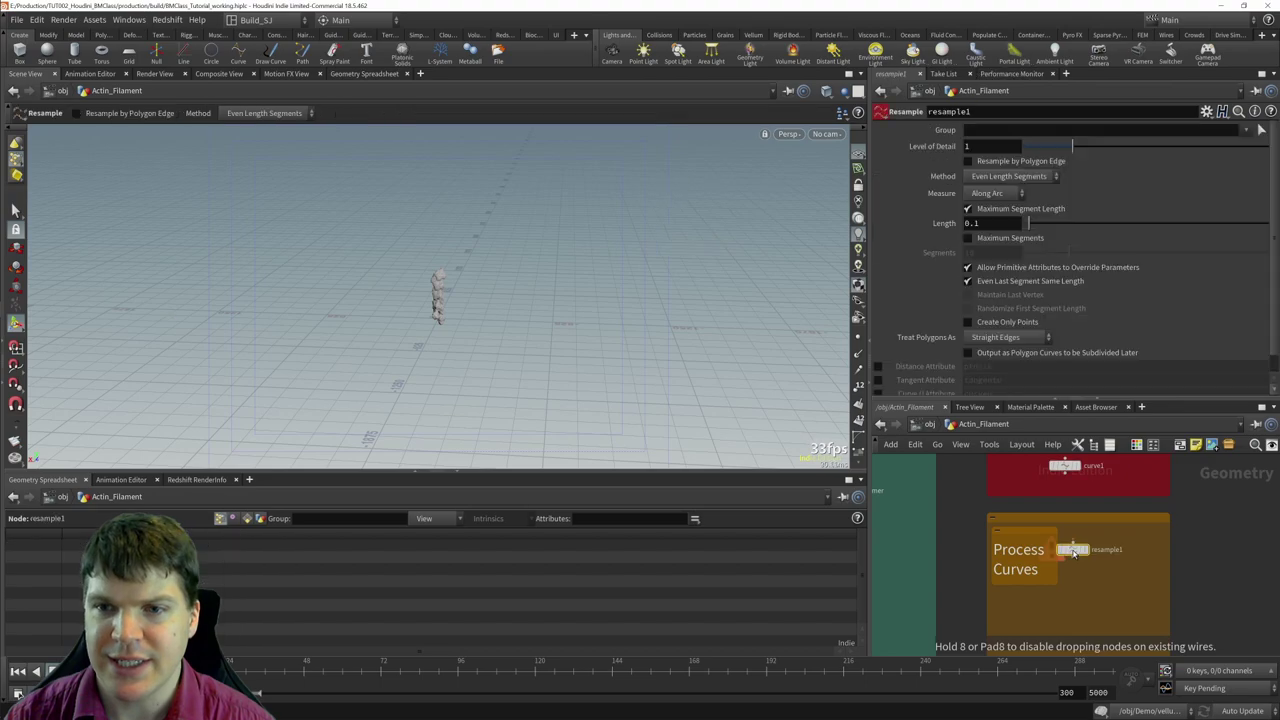
pyautogui.click(1073, 551)
pyautogui.click(1066, 476)
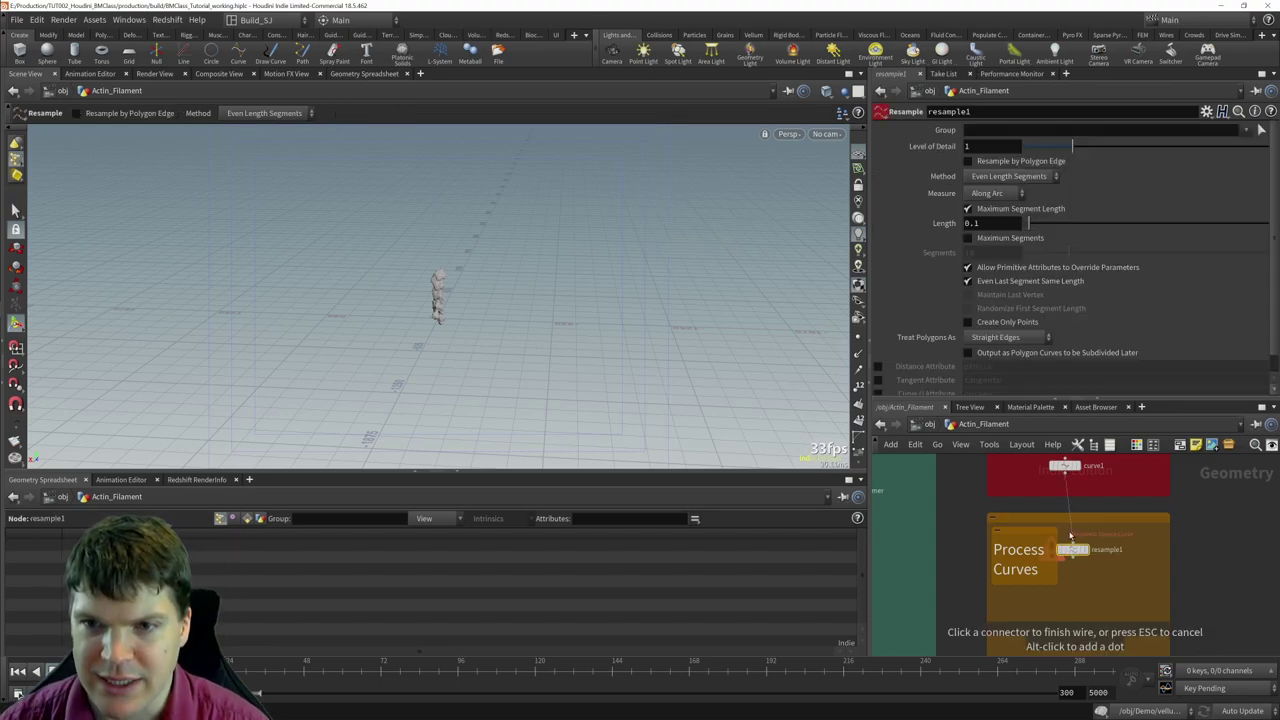
pyautogui.click(1072, 545)
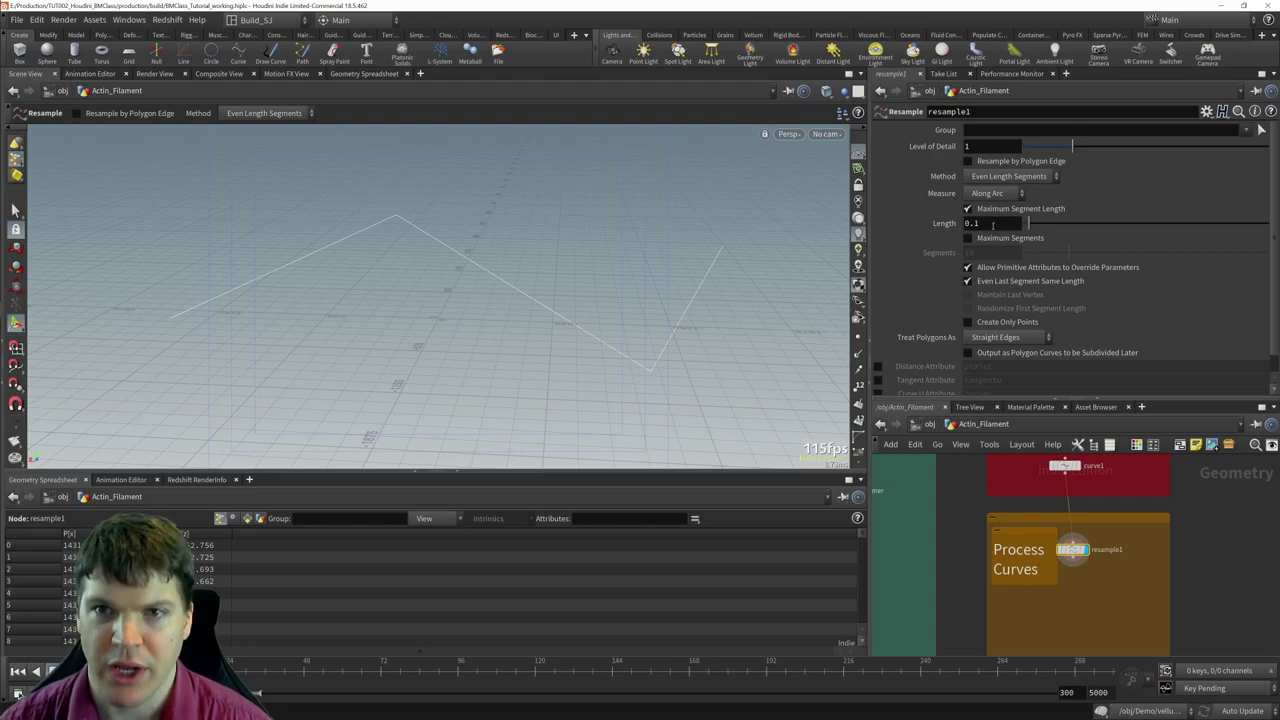
# - Set the resample1 node's segment length to 200 and turn on point display in the viewport
pyautogui.doubleClick(993, 225)
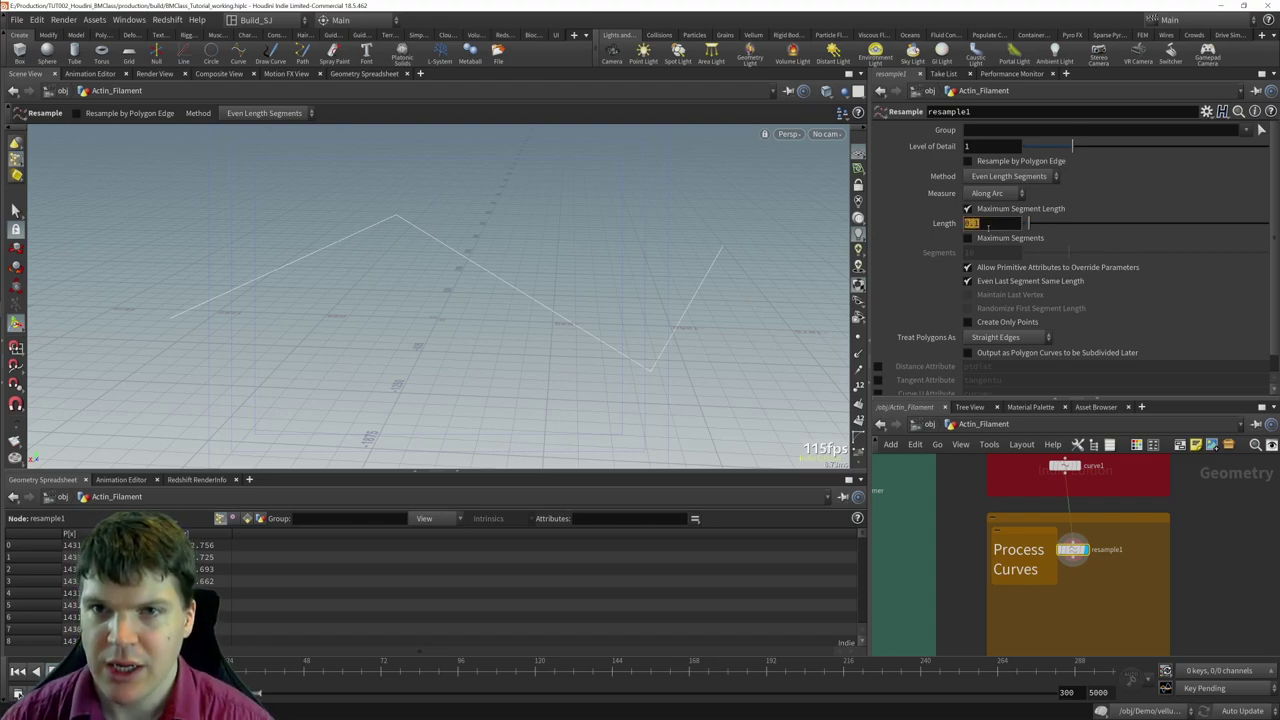
pyautogui.write('200')
pyautogui.press('Return')
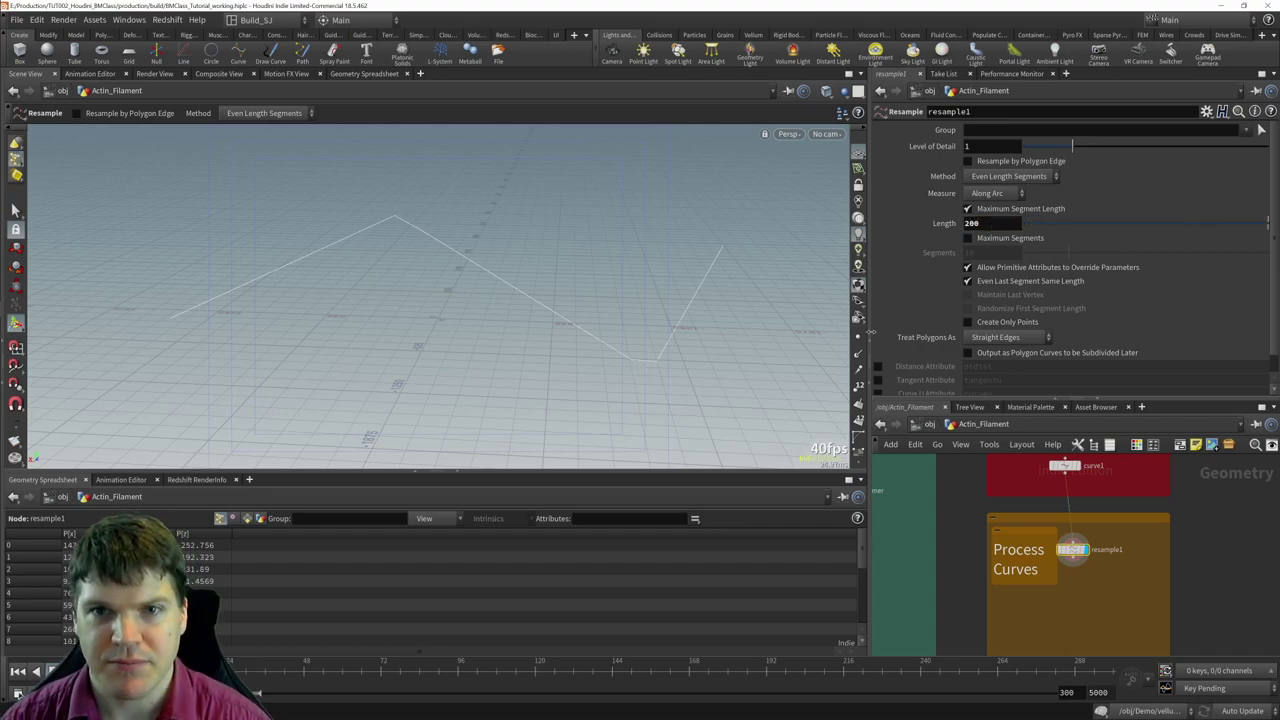
pyautogui.click(858, 336)
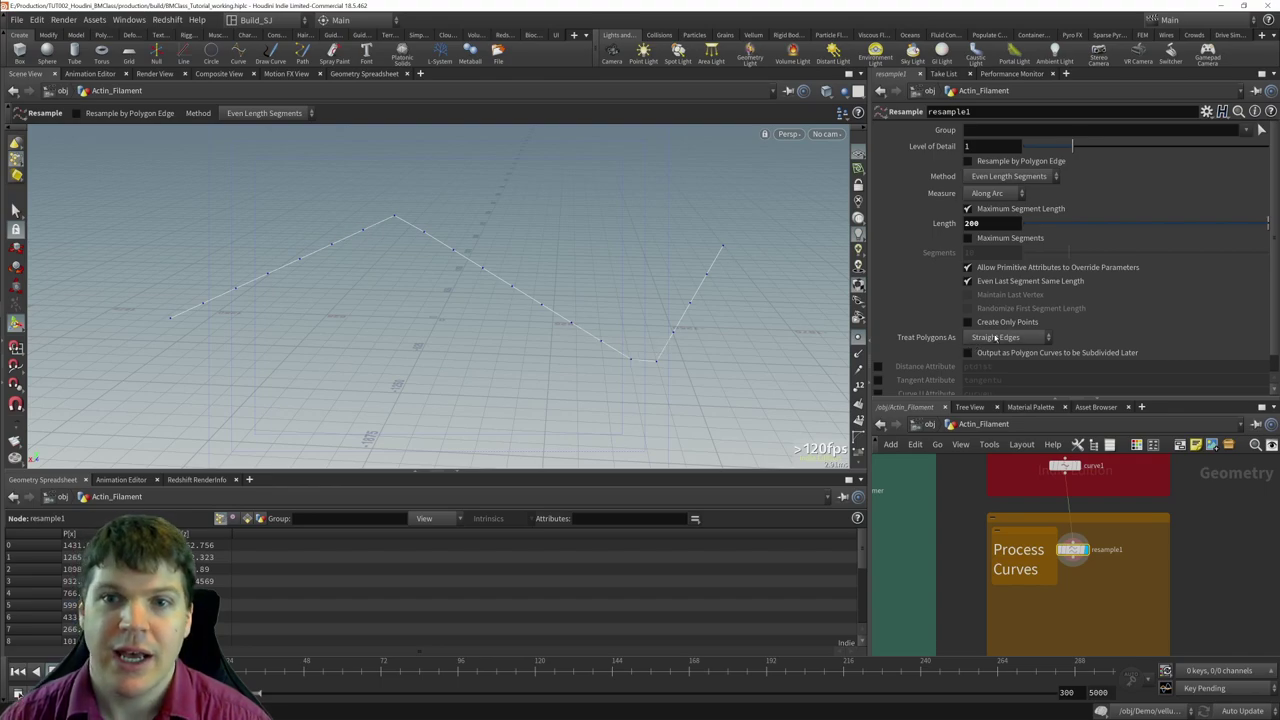
# - Make the resample1 node treat polygons as Subdivision Curves and inspect the rounded curve
pyautogui.click(996, 338)
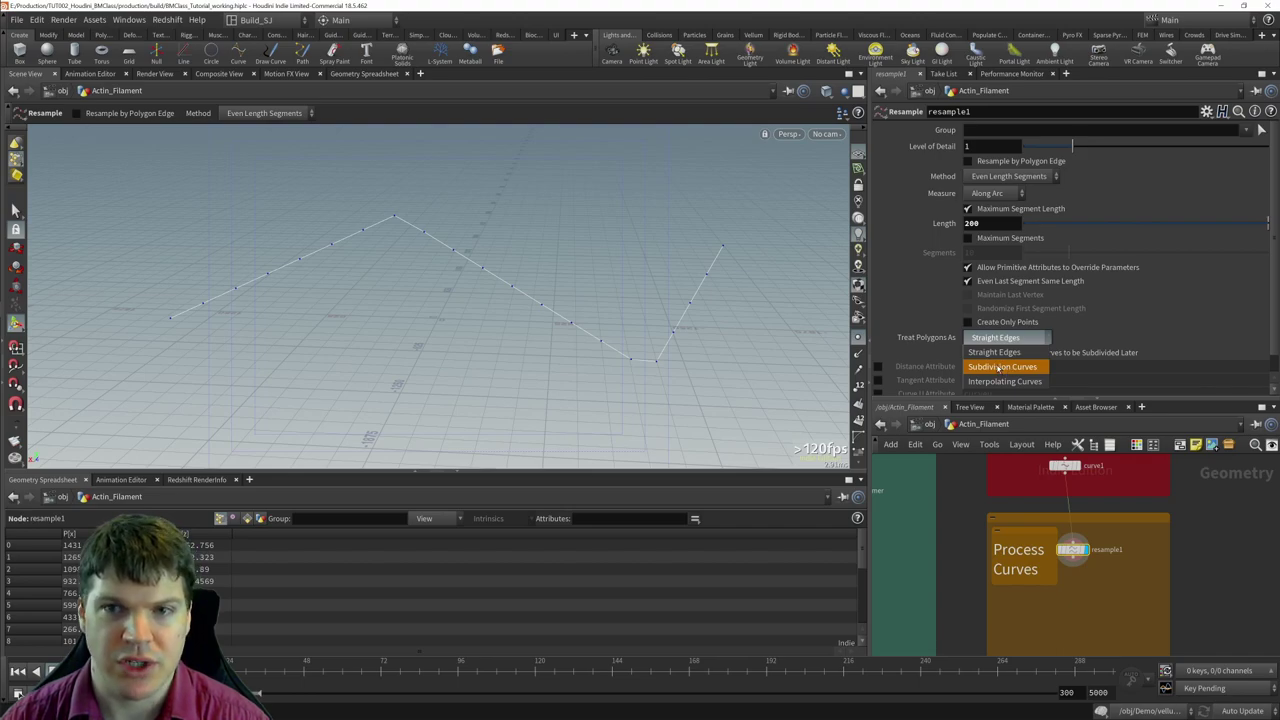
pyautogui.click(998, 367)
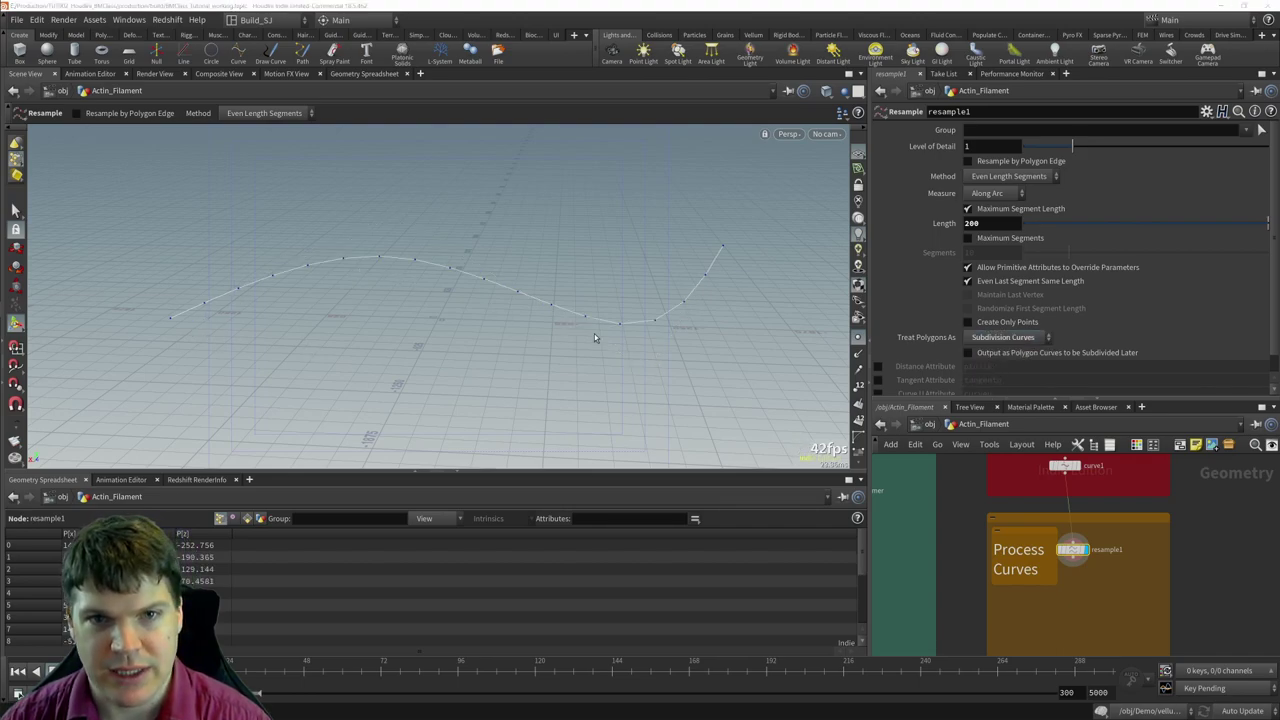
pyautogui.press('Escape')
pyautogui.moveTo(566, 349); pyautogui.dragTo(580, 323)
pyautogui.press('Return')
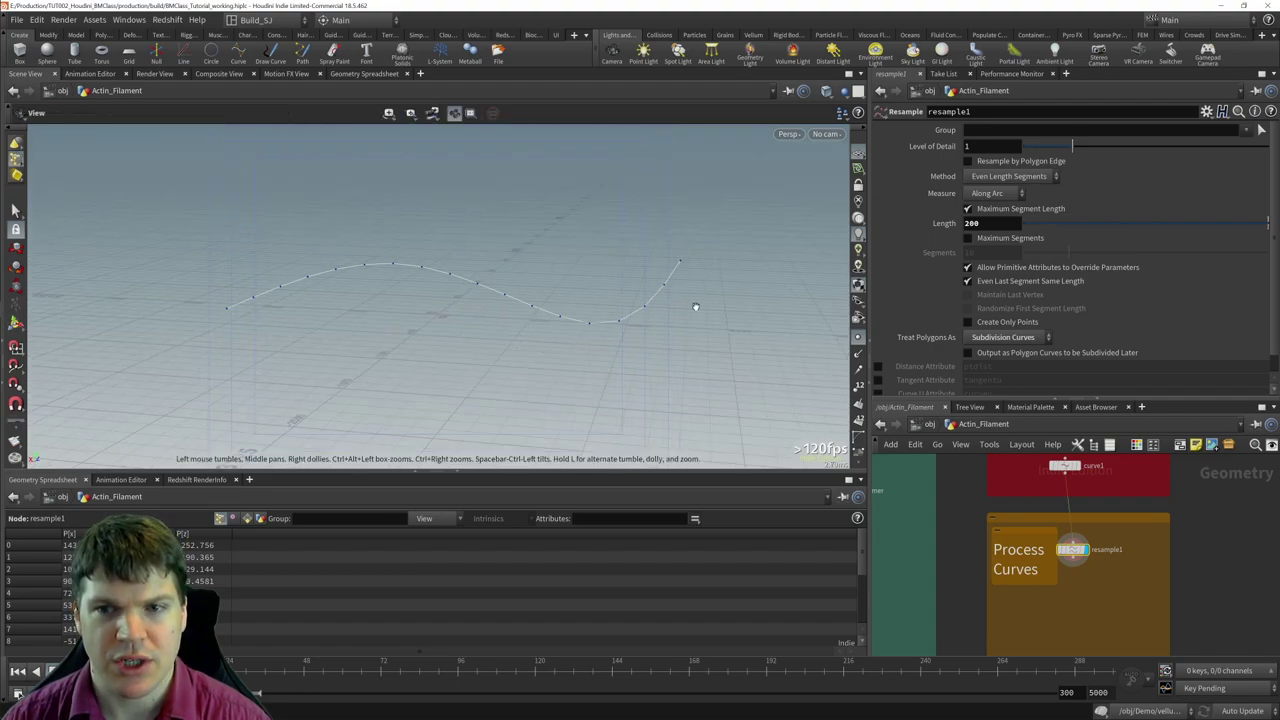
pyautogui.moveTo(691, 299); pyautogui.dragTo(760, 310)
# - Add a Smooth node below resample1, wire resample1 into it, and display its result
pyautogui.moveTo(1089, 579); pyautogui.dragTo(1084, 551, button='middle')
pyautogui.press('Tab')
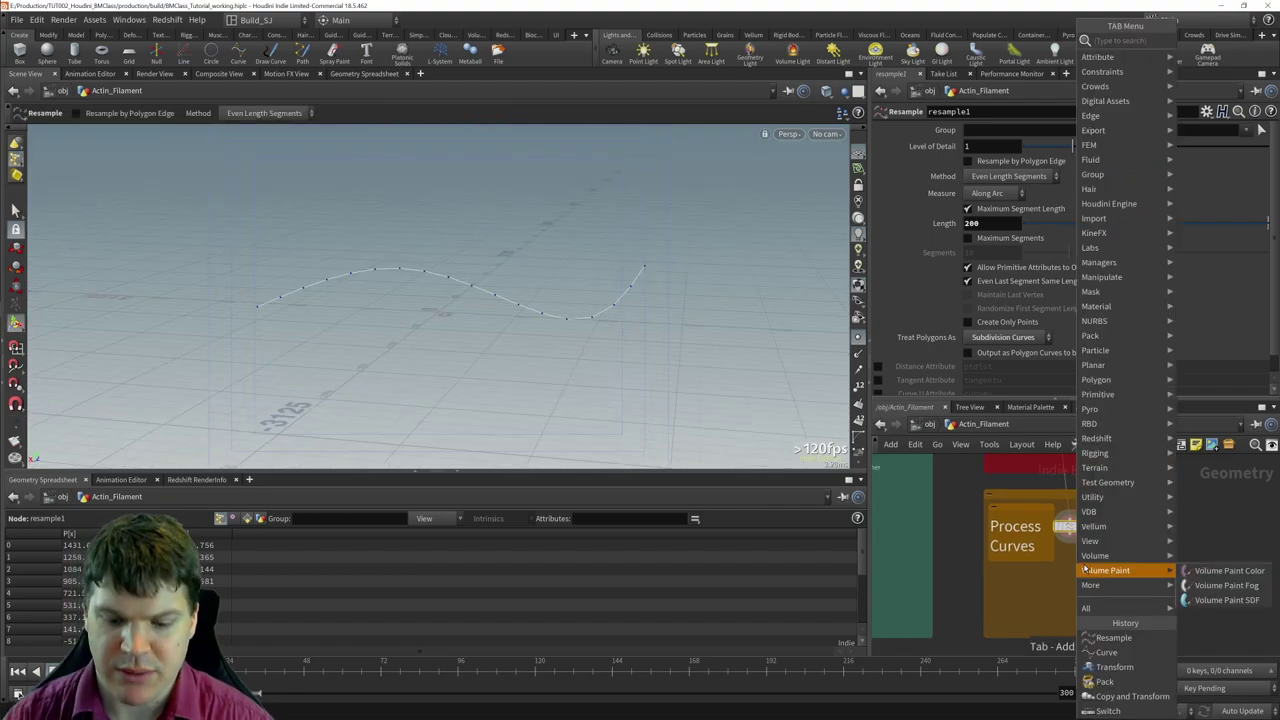
pyautogui.write('smooth')
pyautogui.press('Return')
pyautogui.click(1083, 567)
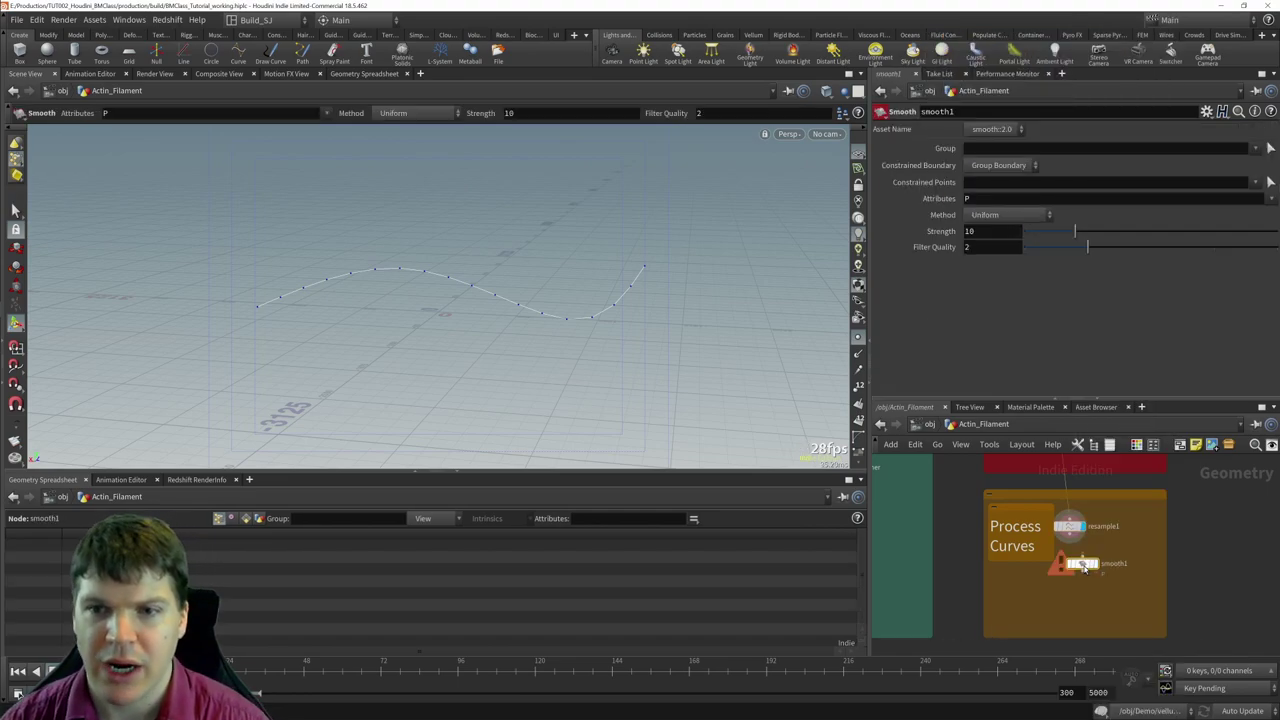
pyautogui.click(1080, 556)
pyautogui.click(1069, 537)
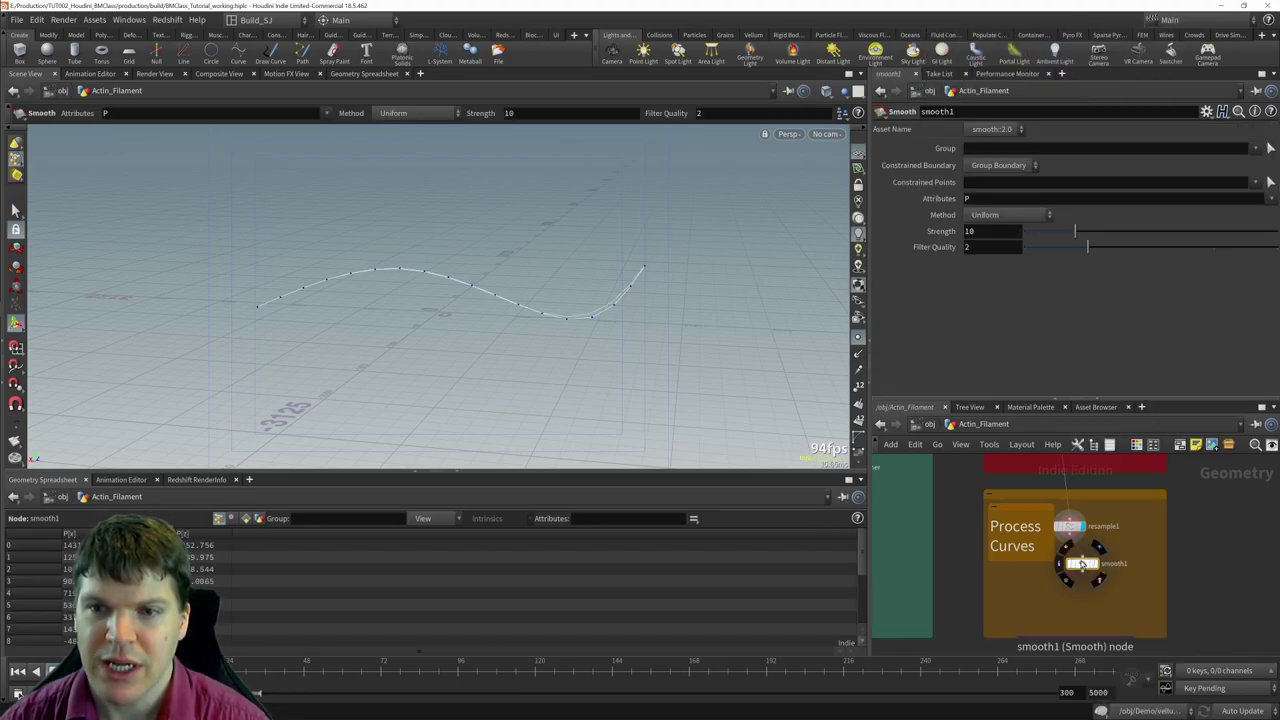
pyautogui.moveTo(1082, 563); pyautogui.dragTo(1068, 577)
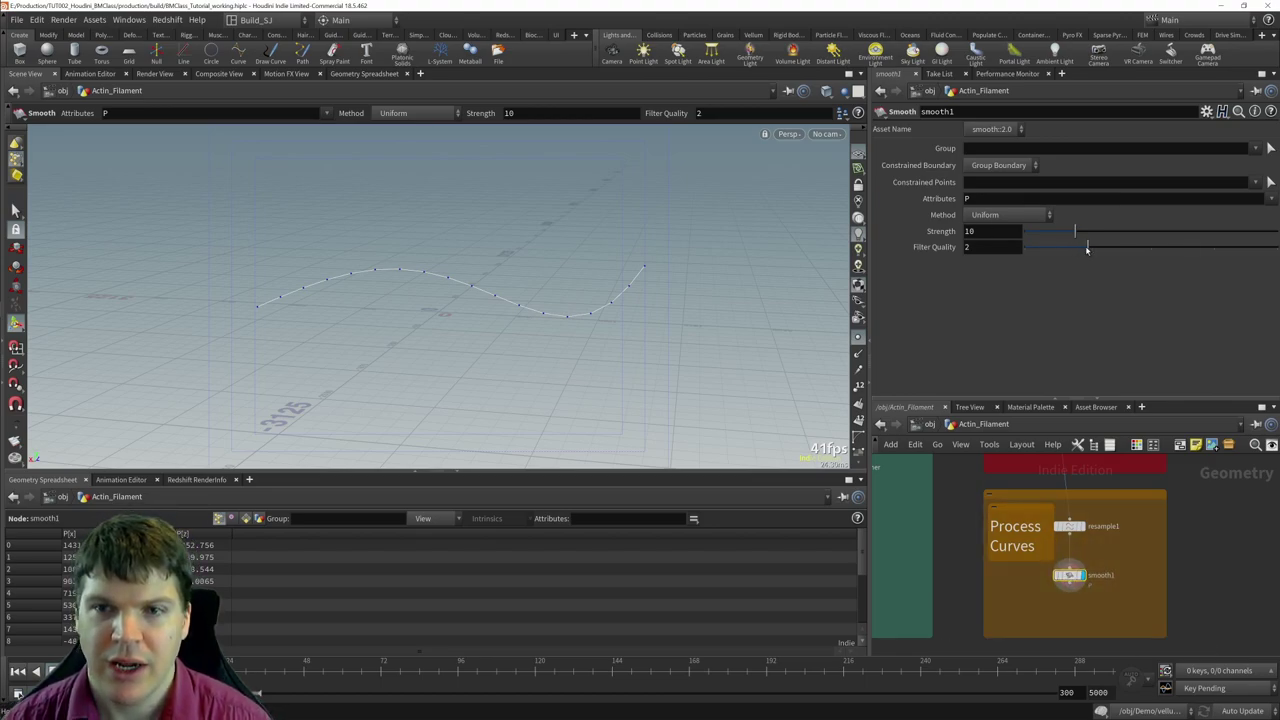
# - Set the smooth1 node's filter quality to 1 and its strength to 16.21
pyautogui.moveTo(1087, 249); pyautogui.dragTo(1108, 233)
pyautogui.moveTo(465, 300)
pyautogui.keyDown('alt'); pyautogui.mouseDown()
pyautogui.moveTo(491, 306)
pyautogui.moveTo(445, 300)
pyautogui.mouseUp(); pyautogui.keyUp('alt')
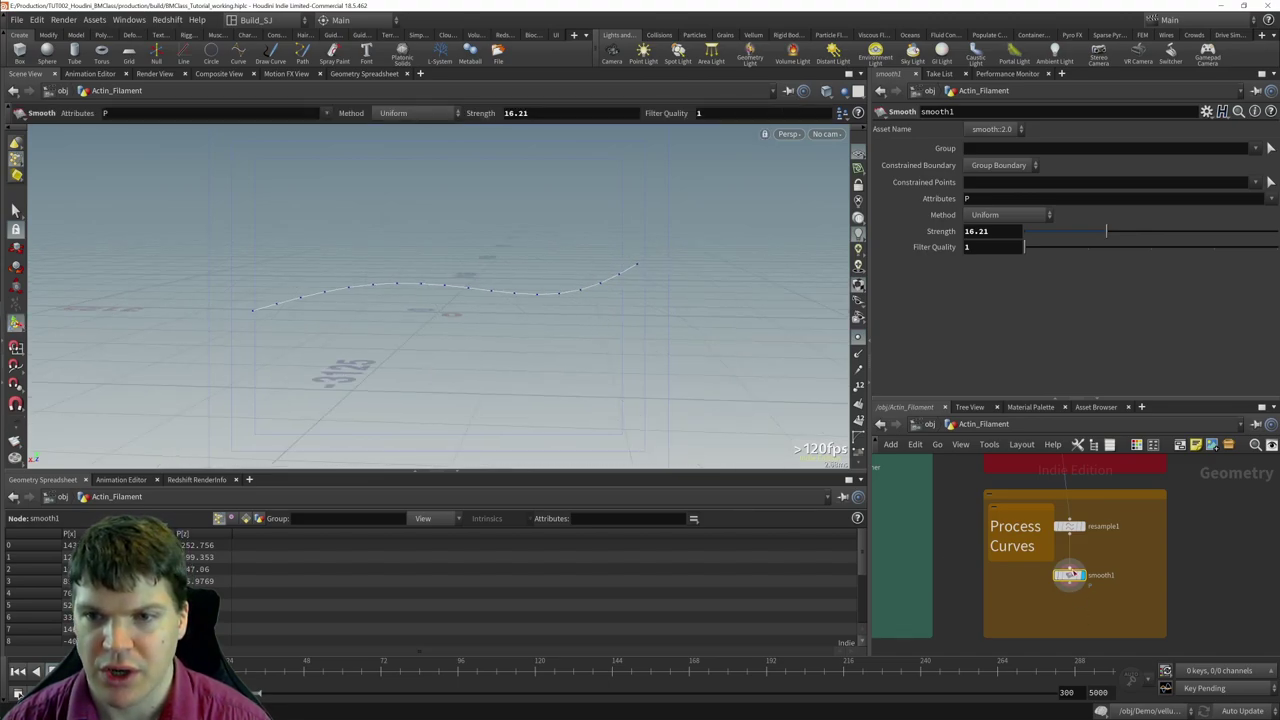
# - Add a second Resample node below smooth1, wire smooth1 into it, and display its result
pyautogui.scroll(-1, 1069, 575)
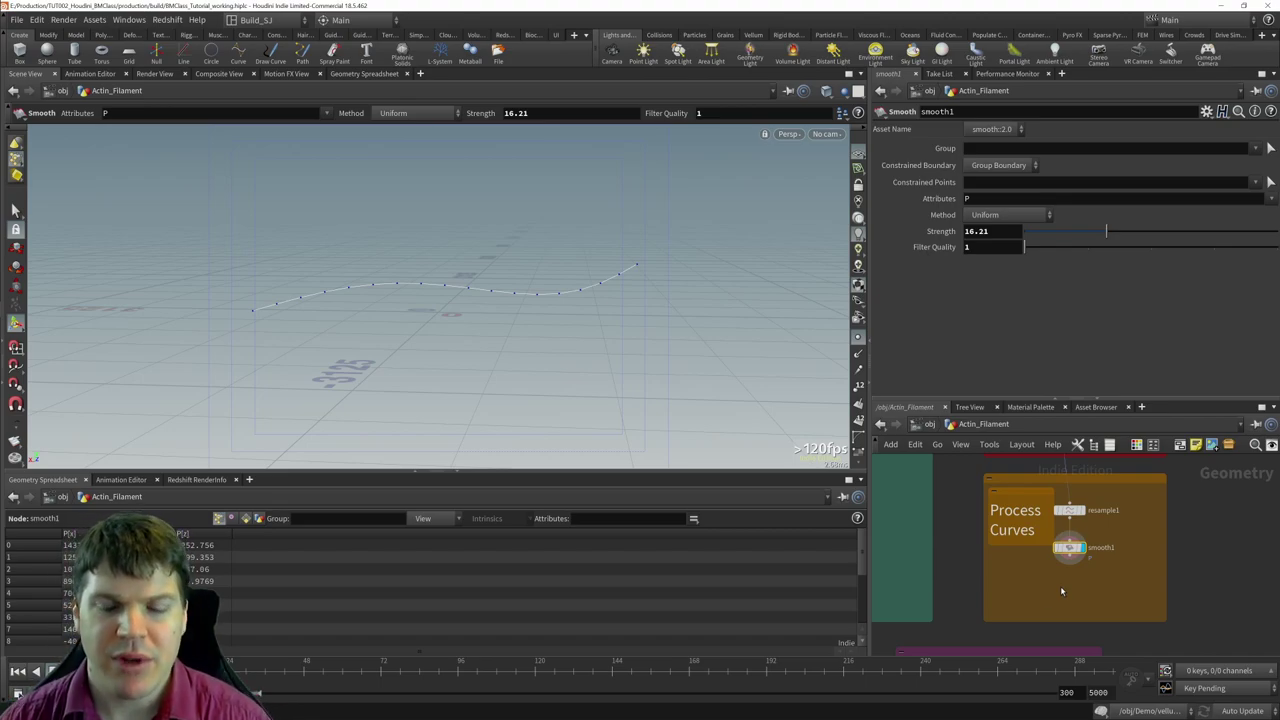
pyautogui.moveTo(1060, 578)
pyautogui.mouseDown(button='middle')
pyautogui.moveTo(1120, 510)
pyautogui.moveTo(1080, 460)
pyautogui.moveTo(997, 594)
pyautogui.moveTo(1054, 575)
pyautogui.mouseUp(button='middle')
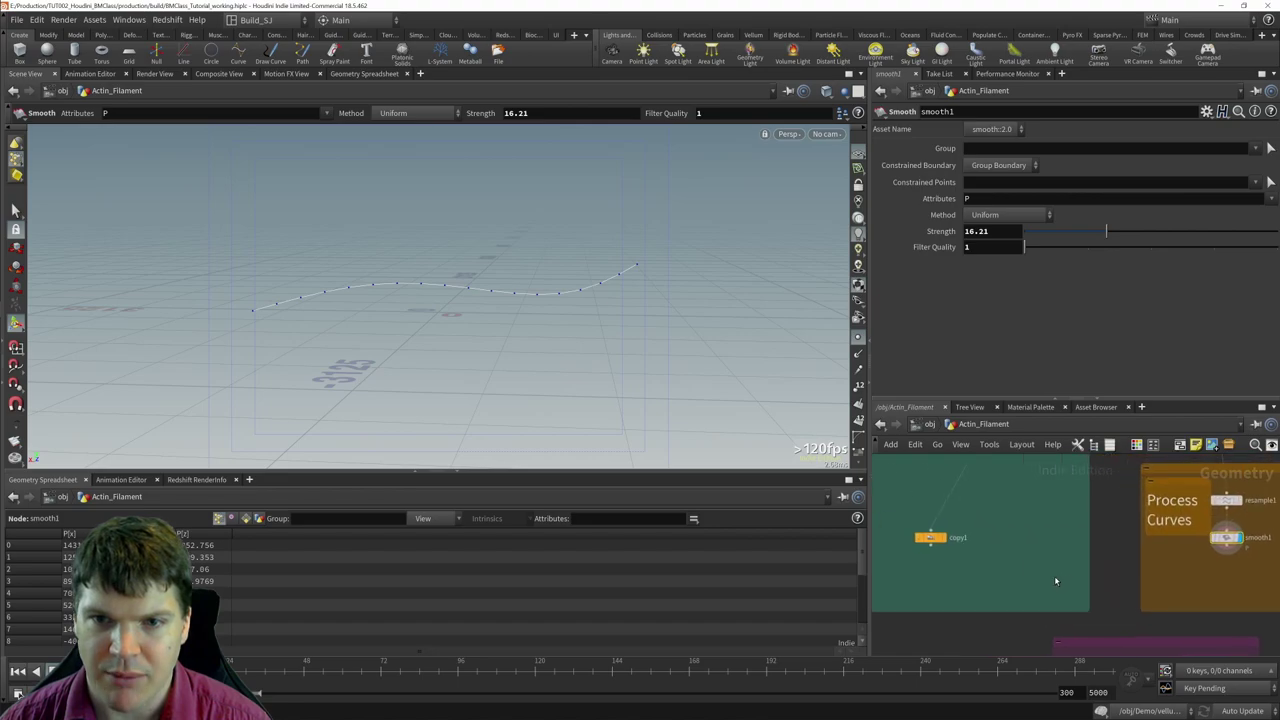
pyautogui.moveTo(1019, 497); pyautogui.dragTo(1019, 546, button='middle')
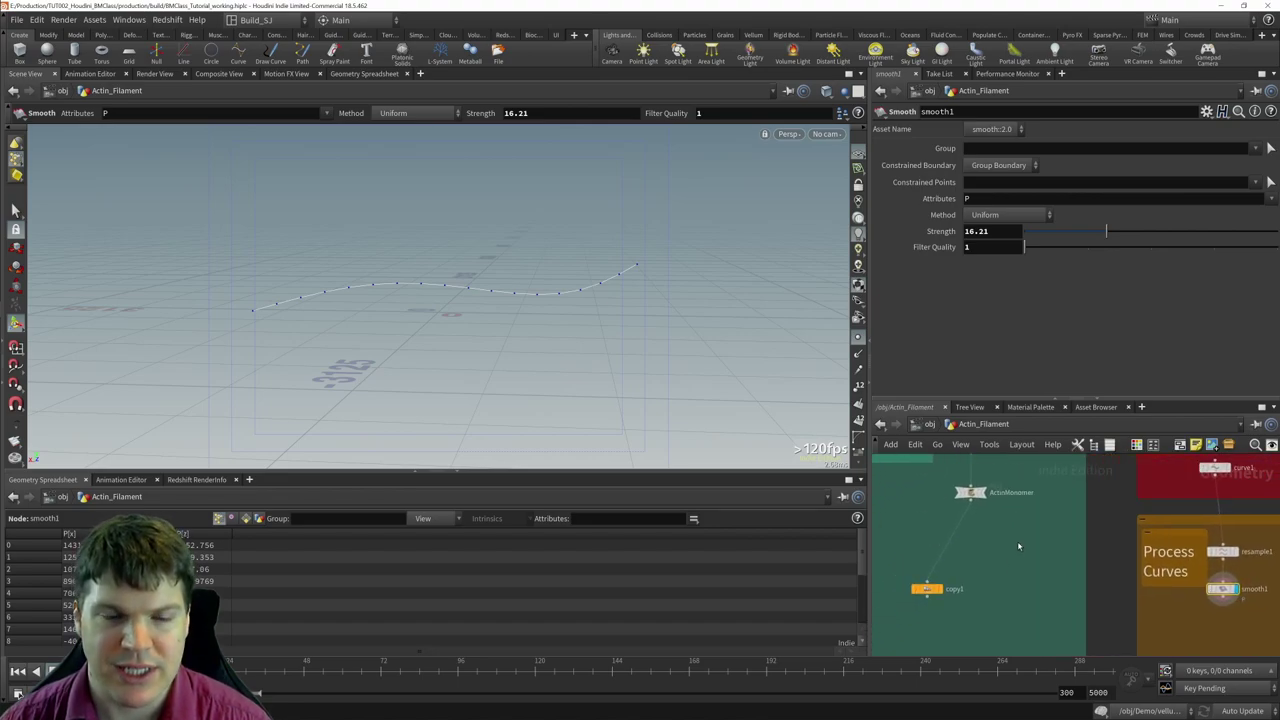
pyautogui.moveTo(1123, 560); pyautogui.dragTo(1065, 540, button='middle')
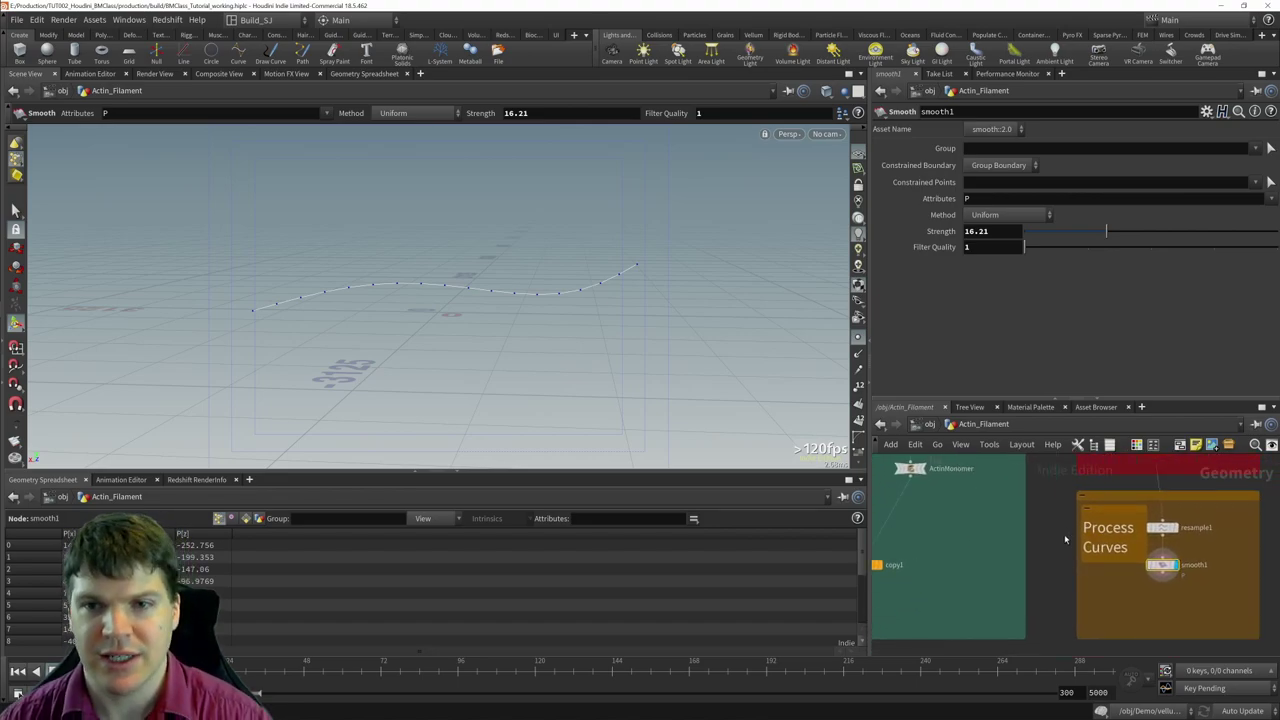
pyautogui.moveTo(1166, 598); pyautogui.dragTo(1152, 585, button='middle')
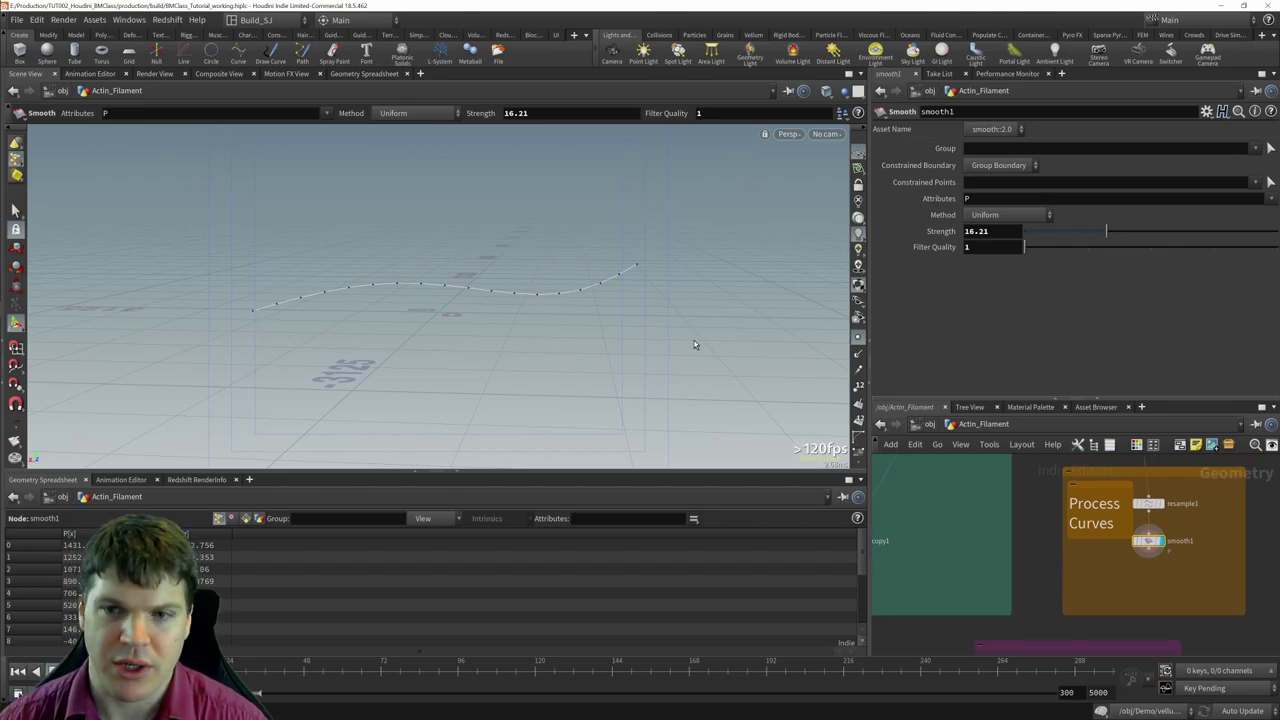
pyautogui.moveTo(1140, 590); pyautogui.dragTo(1124, 588, button='middle')
pyautogui.press('Tab')
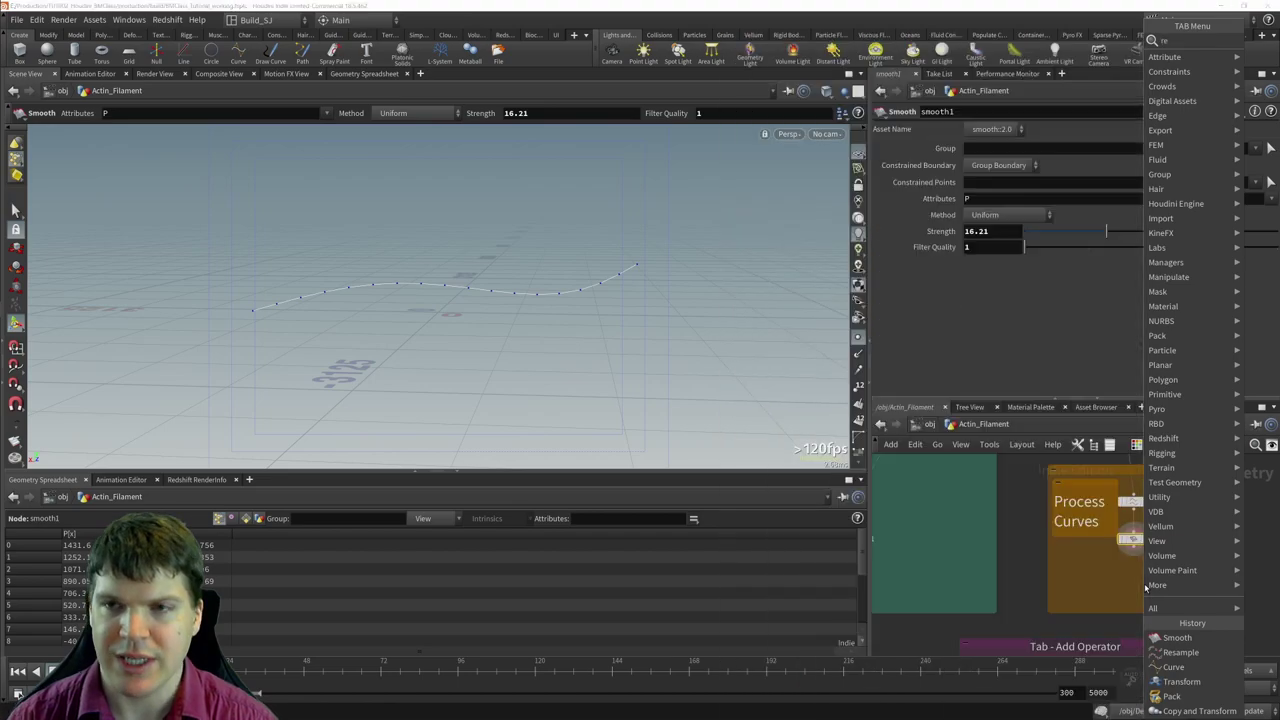
pyautogui.write('res')
pyautogui.press('Return')
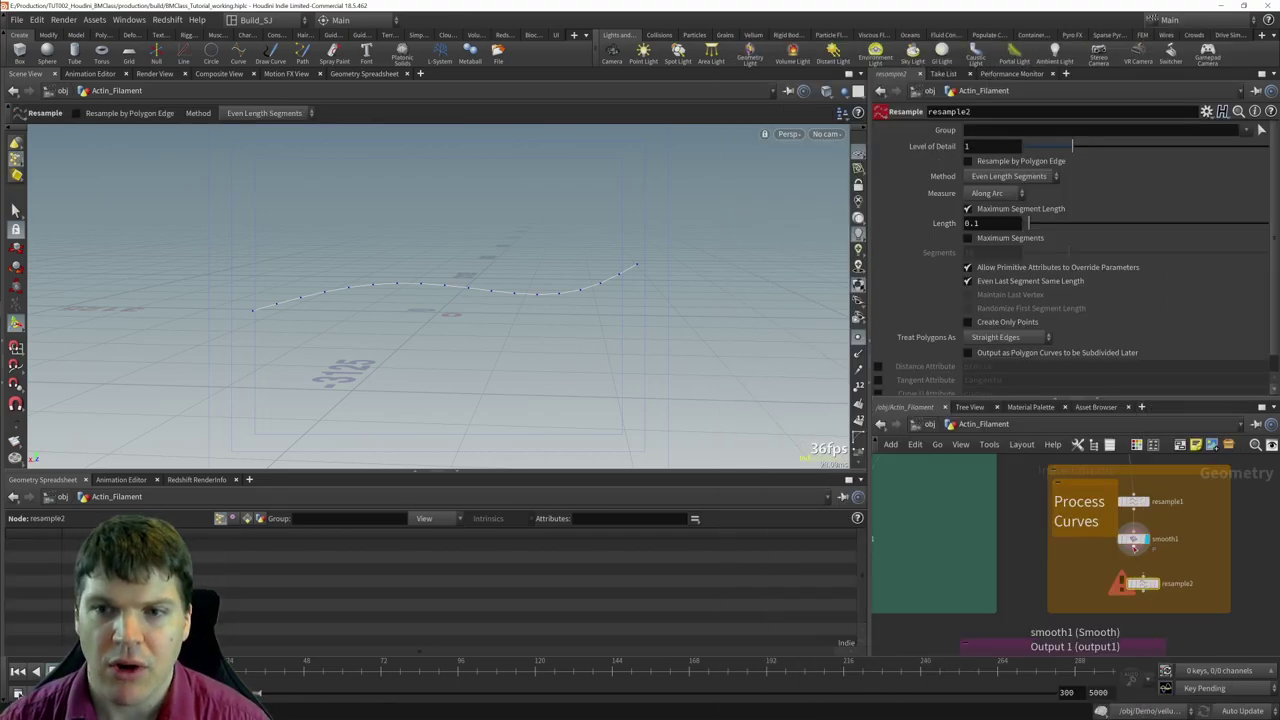
pyautogui.click(1133, 548)
pyautogui.click(1145, 578)
pyautogui.moveTo(1147, 591); pyautogui.dragTo(1133, 586)
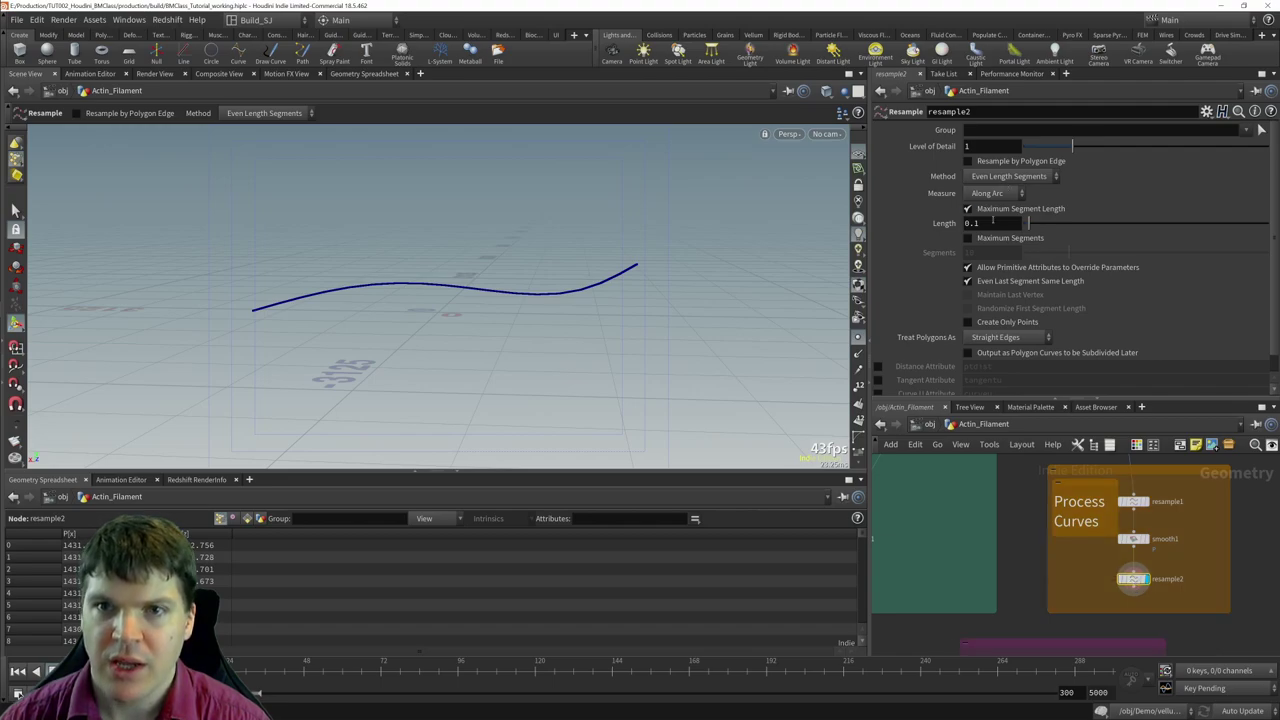
# - Set the resample2 node's maximum segment length to 27.615 and inspect the point spacing along the curve
pyautogui.click(993, 224)
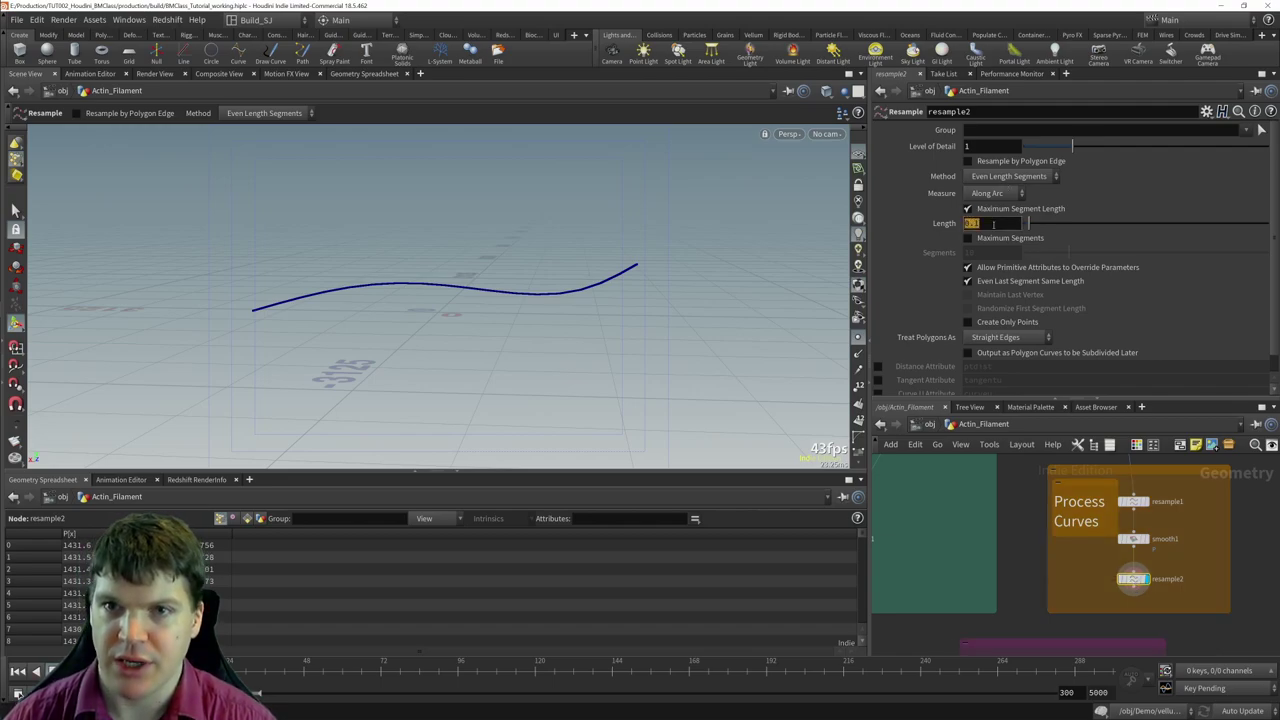
pyautogui.write('27.')
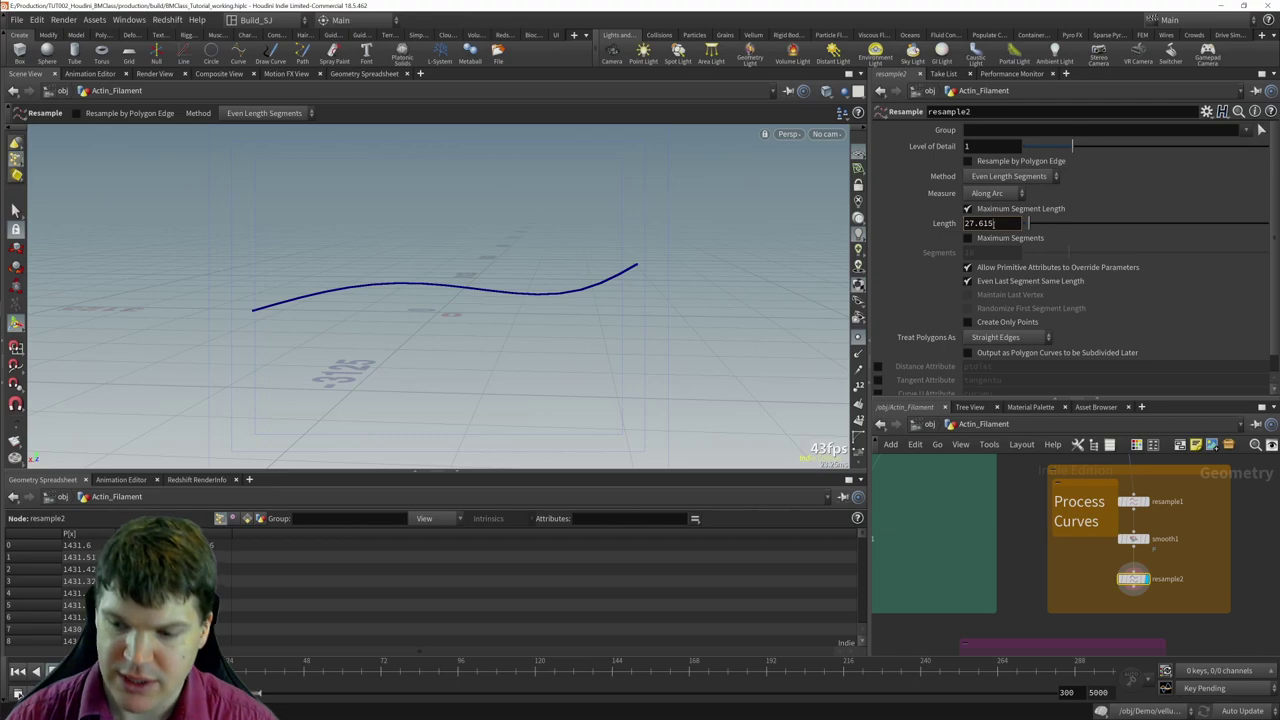
pyautogui.write('615')
pyautogui.press('Return')
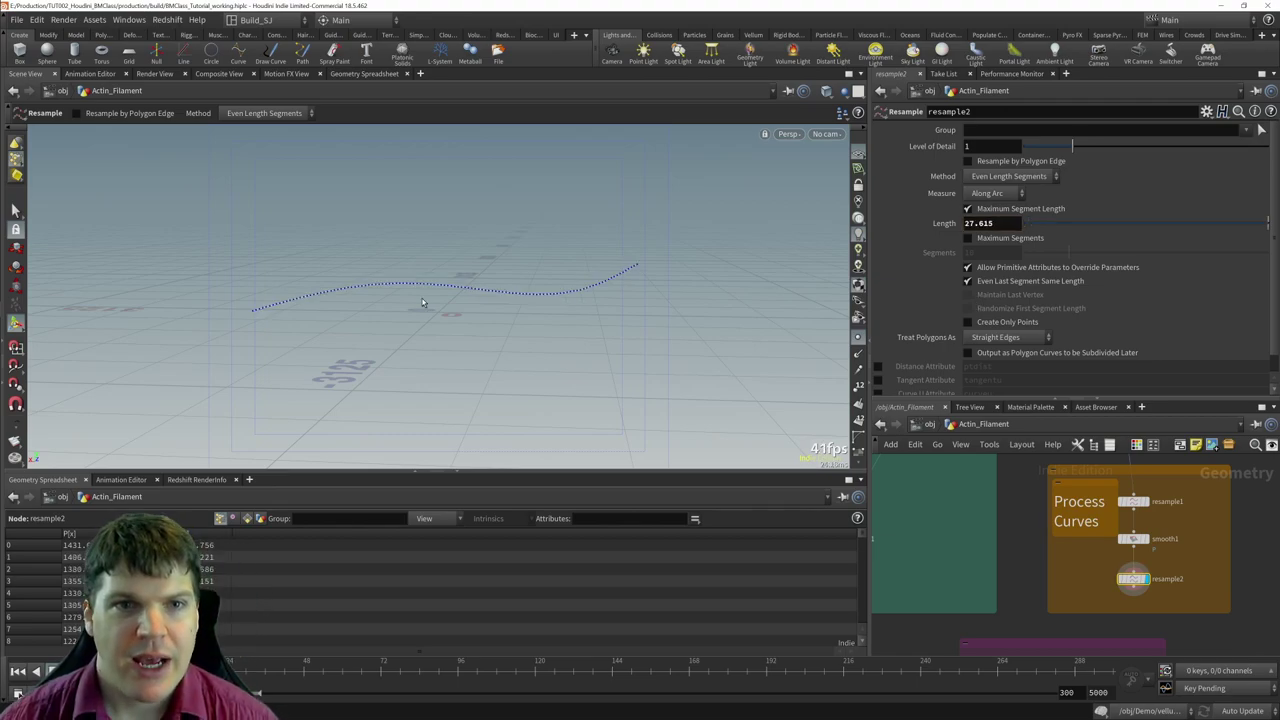
pyautogui.press('Escape')
pyautogui.moveTo(414, 314)
pyautogui.mouseDown()
pyautogui.moveTo(586, 289)
pyautogui.moveTo(418, 327)
pyautogui.mouseUp()
pyautogui.press('Return')
# - Make the resample2 node treat polygons as Subdivision Curves and inspect the curve up to its end
pyautogui.click(1010, 337)
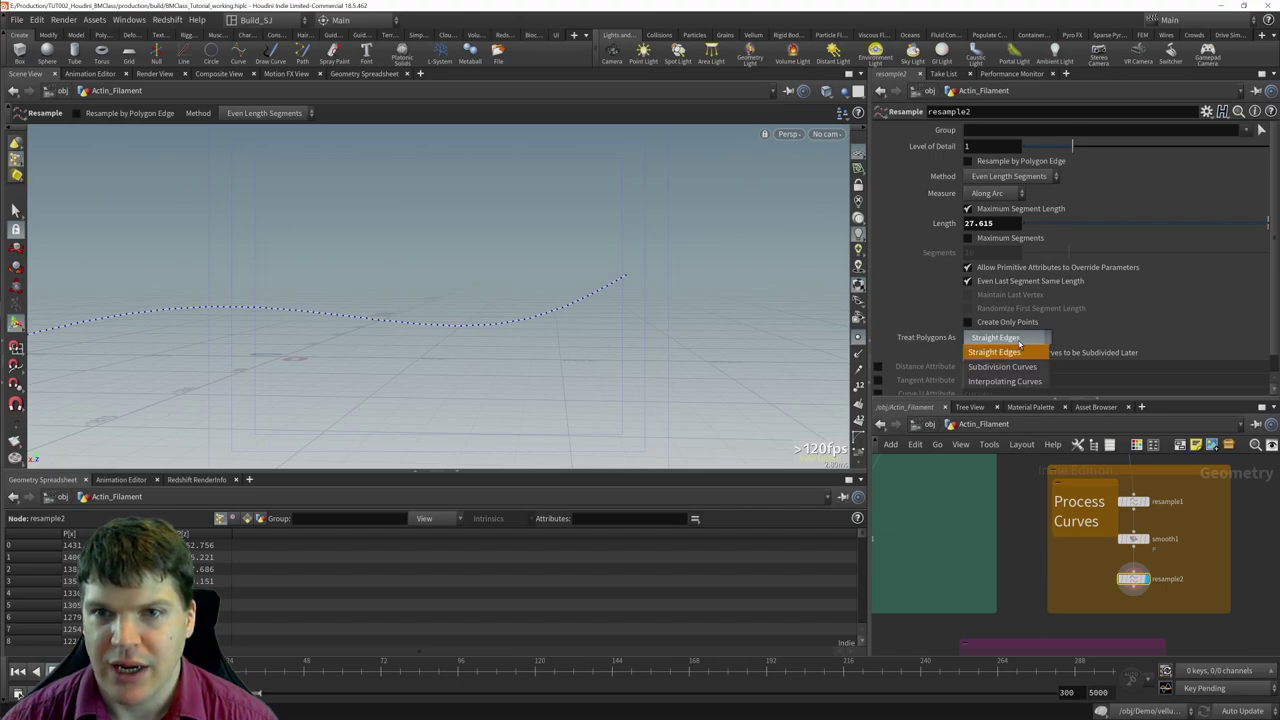
pyautogui.click(1015, 367)
pyautogui.press('Escape')
pyautogui.moveTo(380, 315); pyautogui.dragTo(200, 357)
pyautogui.press('Return')
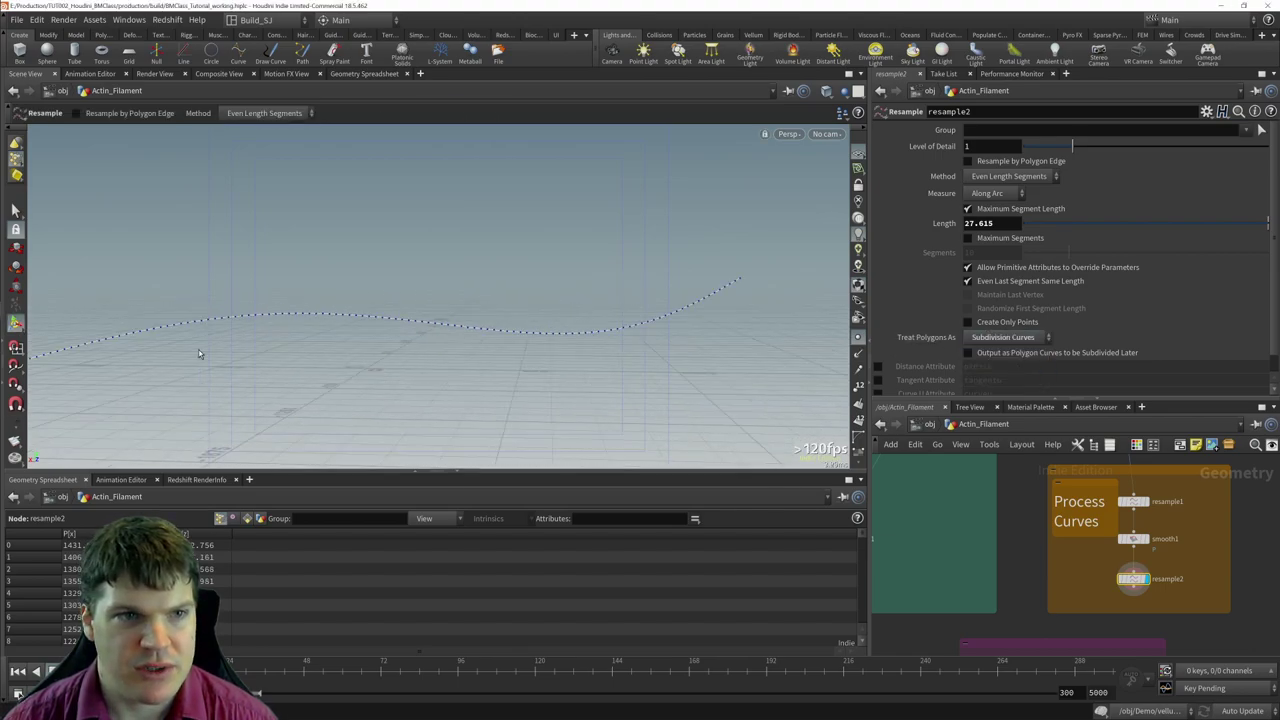
pyautogui.press('Escape')
pyautogui.moveTo(451, 354); pyautogui.dragTo(653, 319)
pyautogui.press('Return')
# - Template the resample1 node to compare its curve end with the resample2 result
pyautogui.moveTo(1100, 480); pyautogui.dragTo(1100, 510, button='middle')
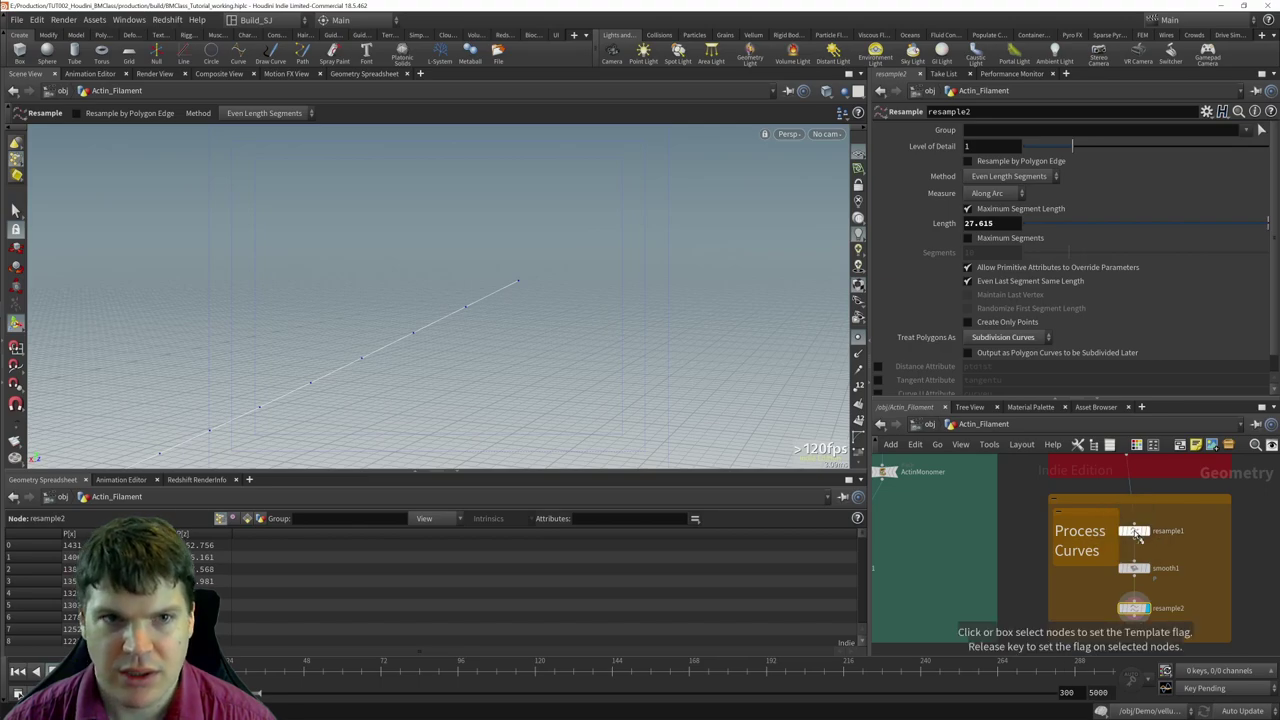
pyautogui.press('Escape')
pyautogui.moveTo(521, 283); pyautogui.dragTo(586, 263)
pyautogui.press('Return')
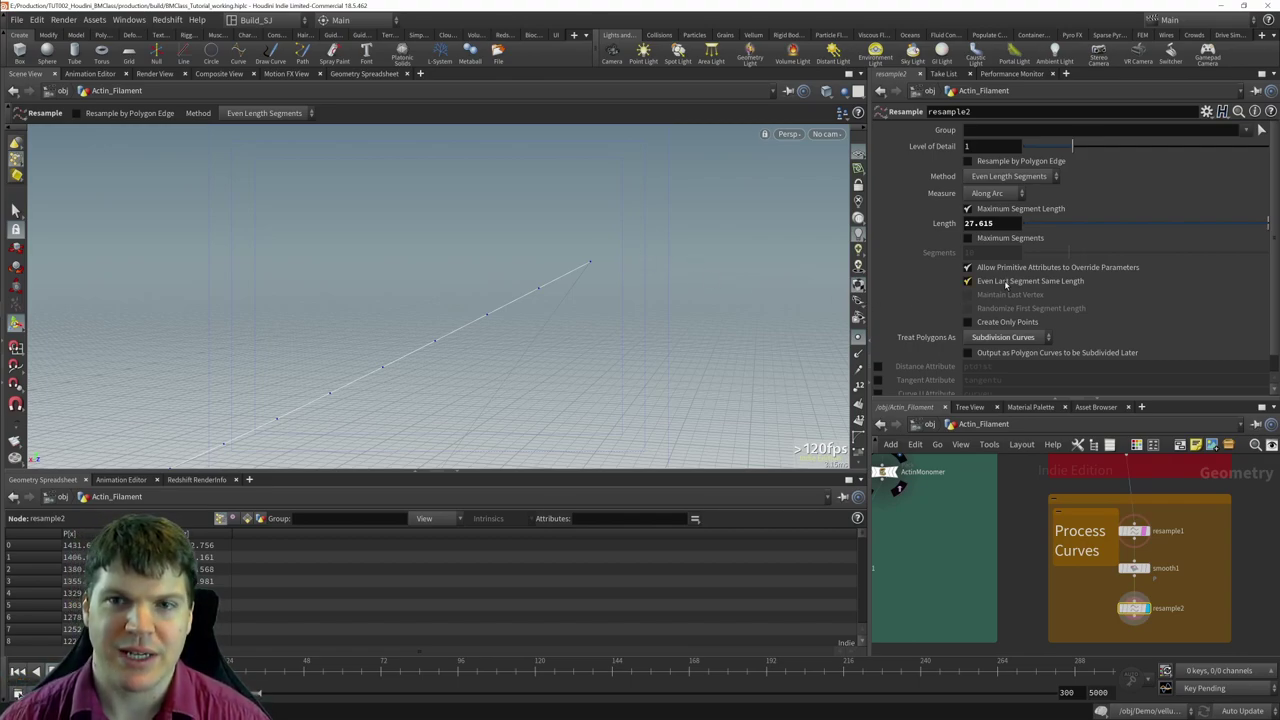
# - Turn off Even Last Segment Same Length on the resample2 node and inspect the resulting curve
pyautogui.moveTo(1008, 286)
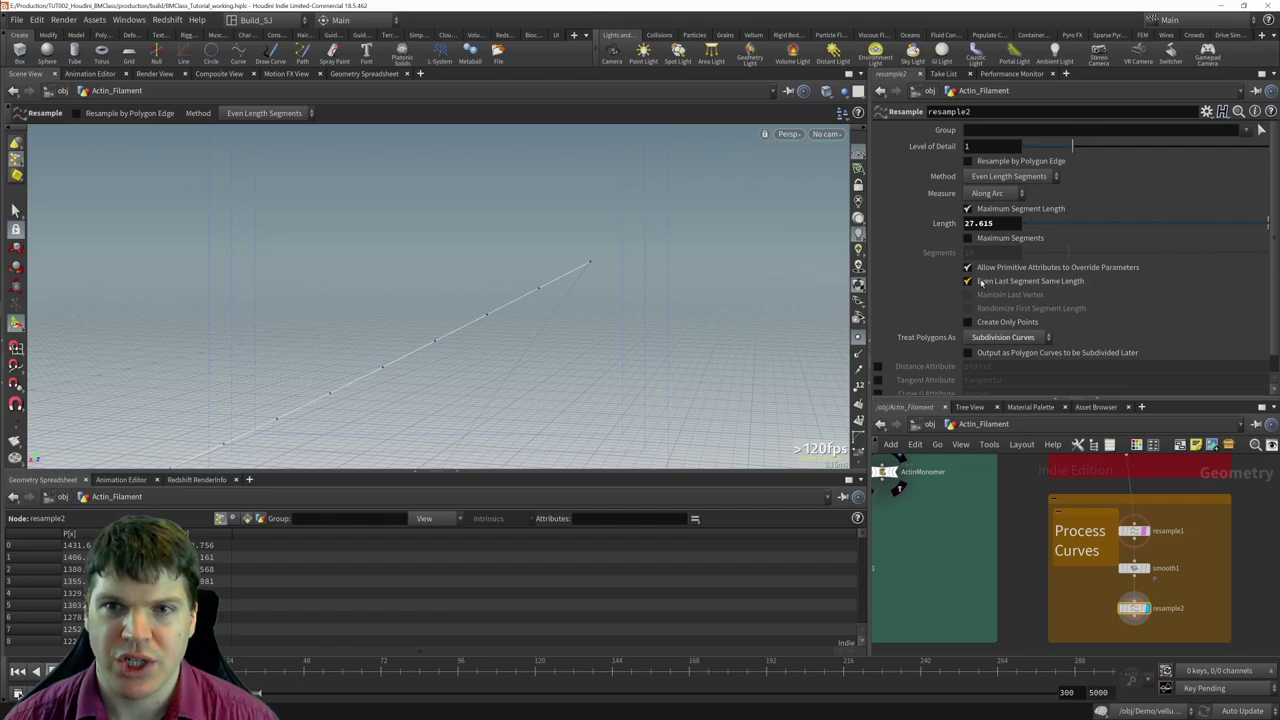
pyautogui.click(1041, 283)
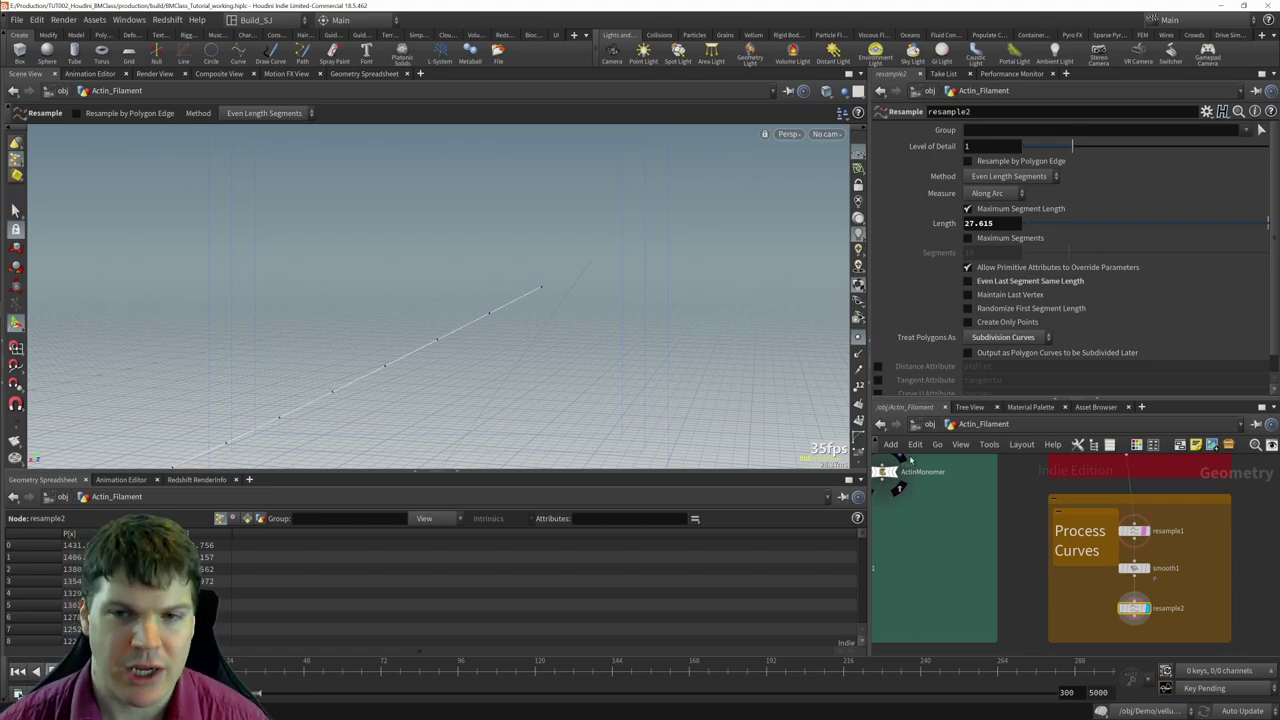
pyautogui.moveTo(910, 590); pyautogui.dragTo(910, 460, button='middle')
pyautogui.press('Escape')
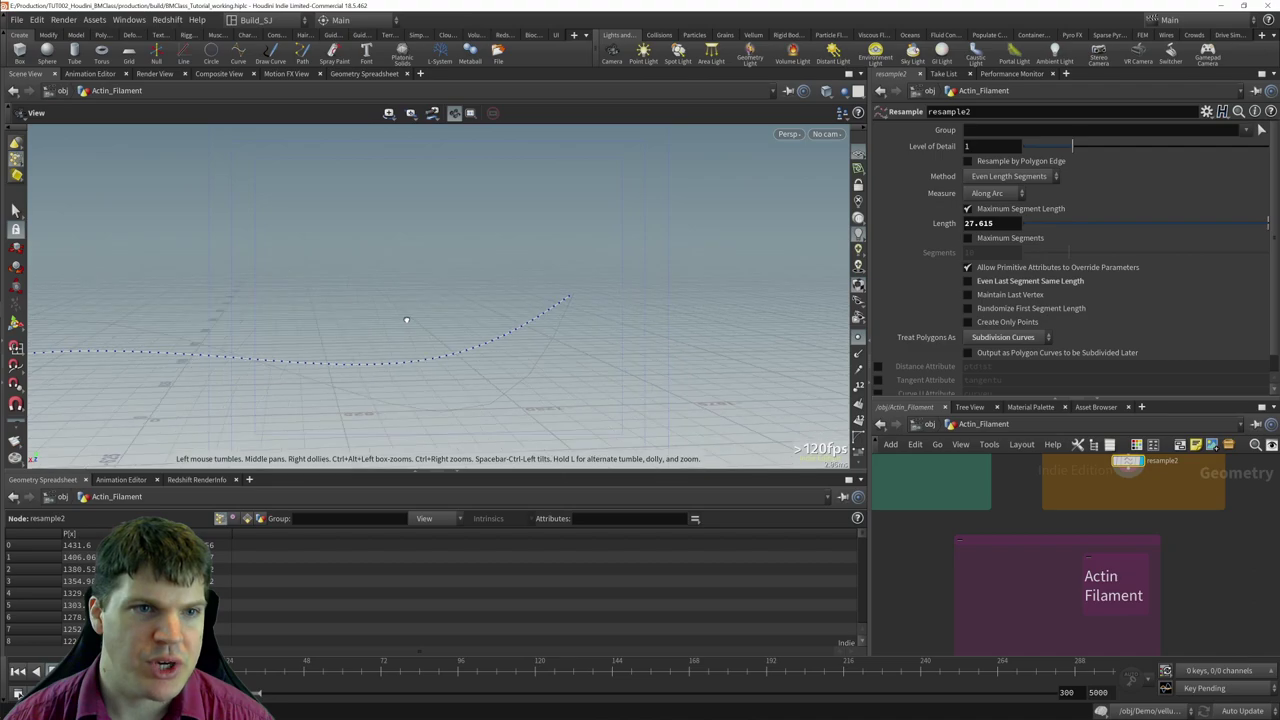
pyautogui.moveTo(406, 320); pyautogui.dragTo(549, 334)
pyautogui.press('Return')
pyautogui.scroll(-2, 1074, 575)
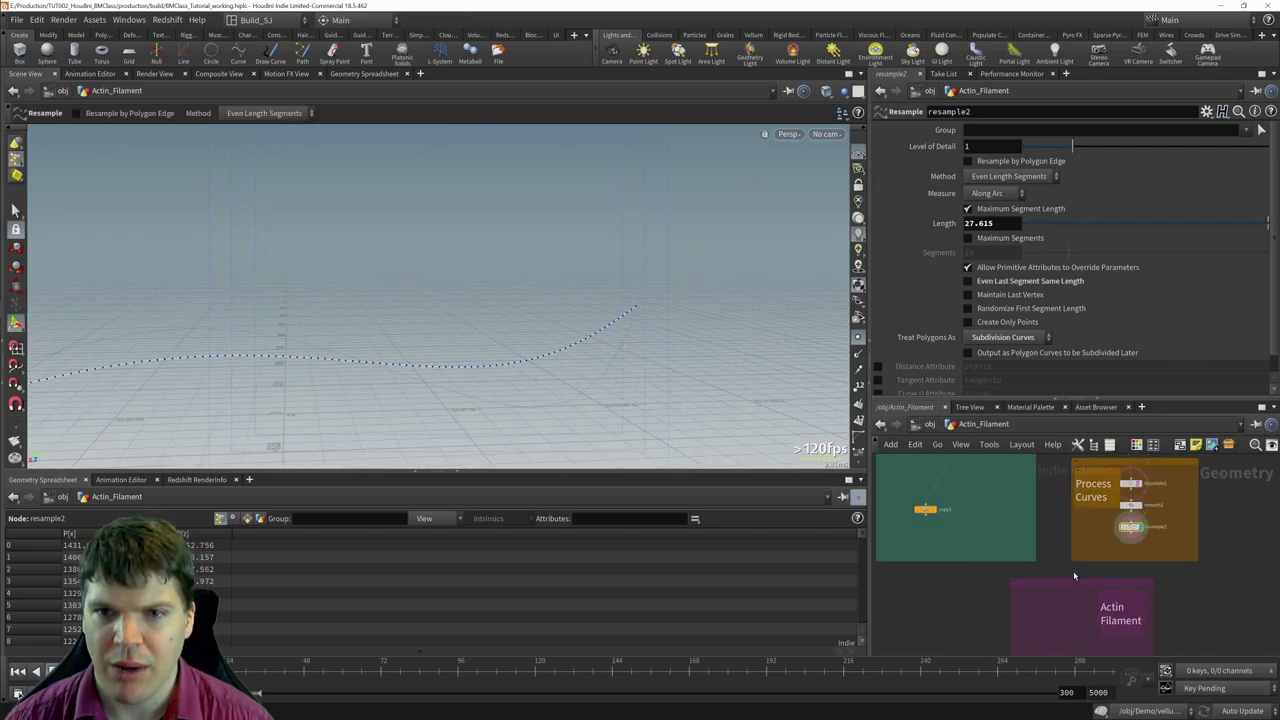
# - Add a Copy to Curves node in the Actin Filament box, wire ActinMonomer and resample2 into it, and display its result
pyautogui.moveTo(975, 470); pyautogui.dragTo(971, 526, button='middle')
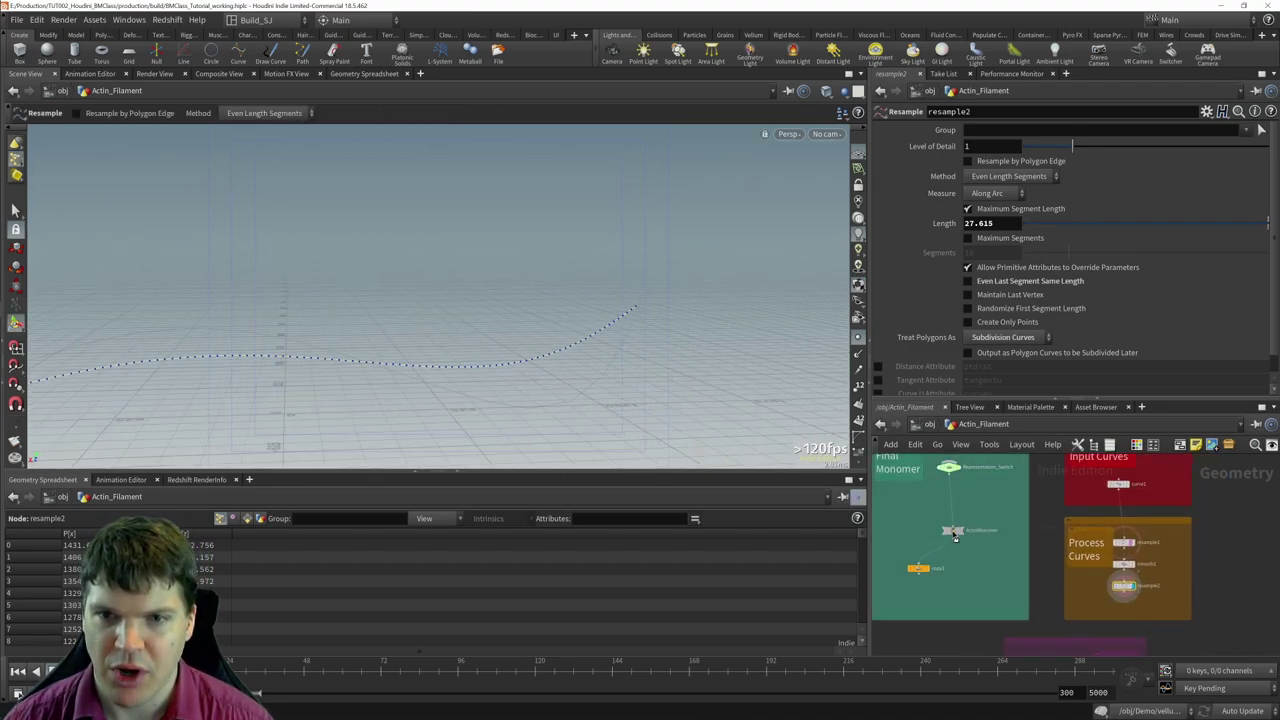
pyautogui.moveTo(1058, 640); pyautogui.dragTo(1026, 580, button='middle')
pyautogui.press('Tab')
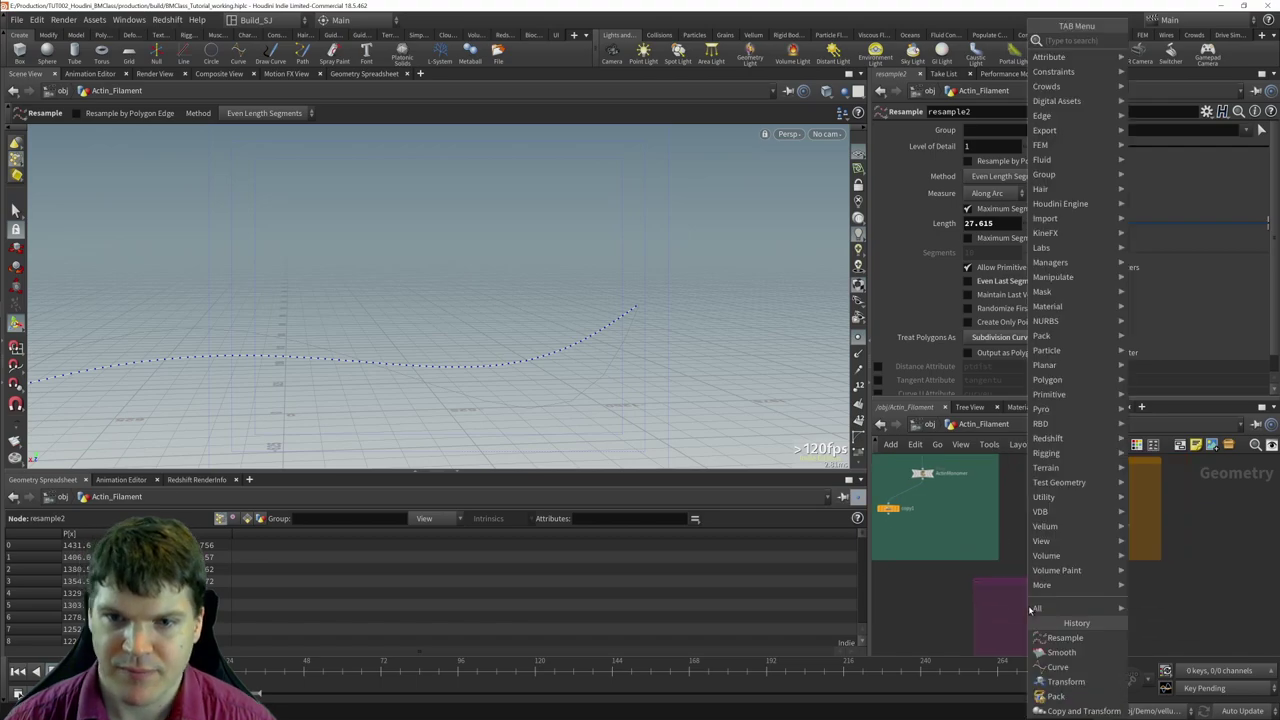
pyautogui.write('copy to c')
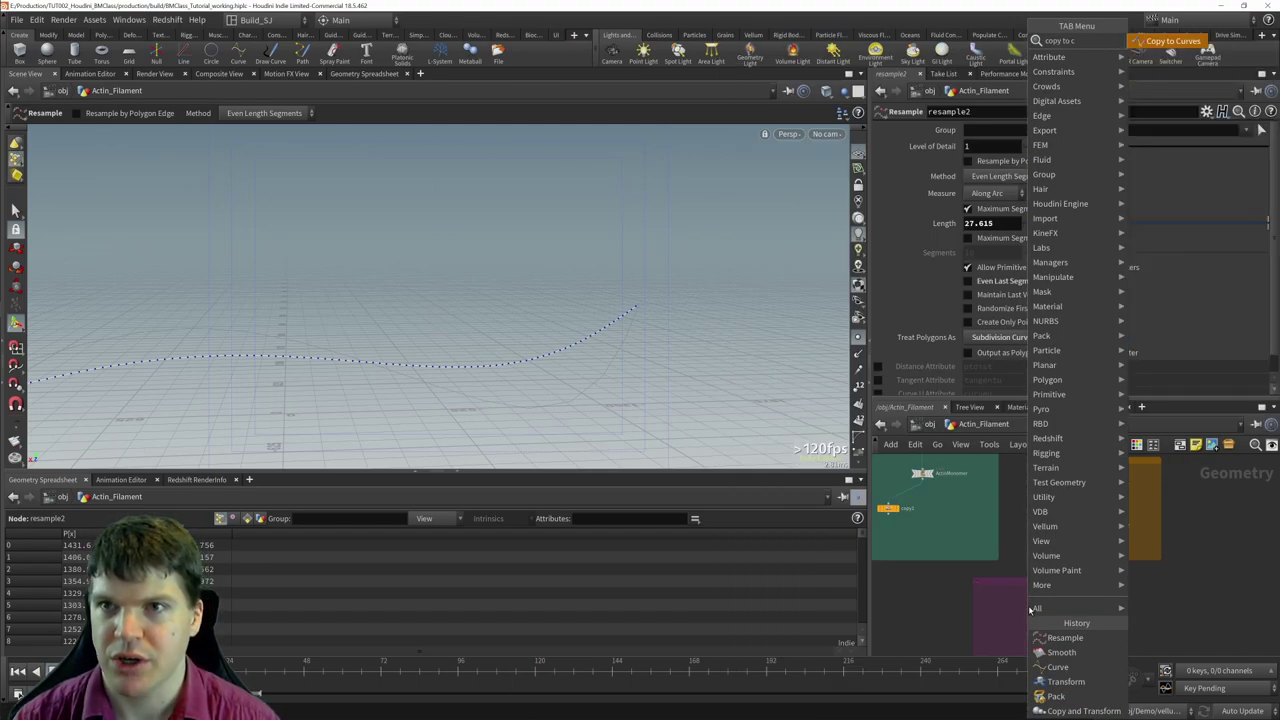
pyautogui.press('Return')
pyautogui.click(1095, 522)
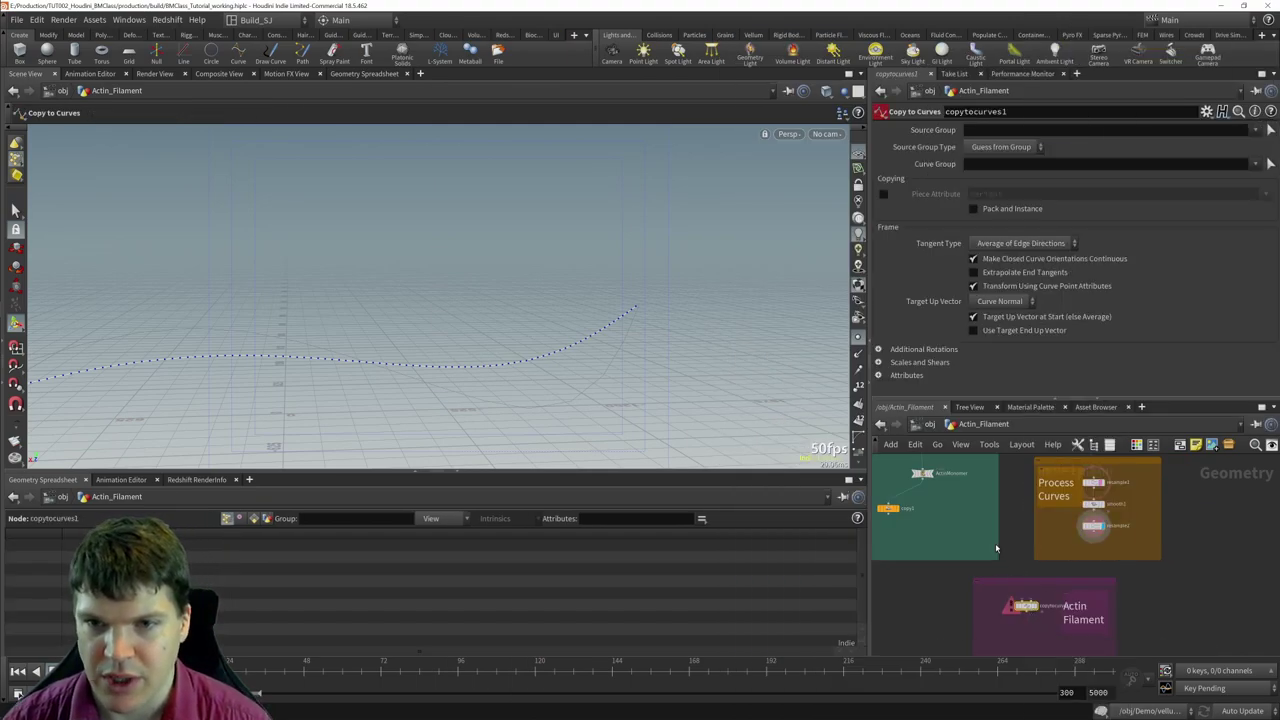
pyautogui.click(928, 486)
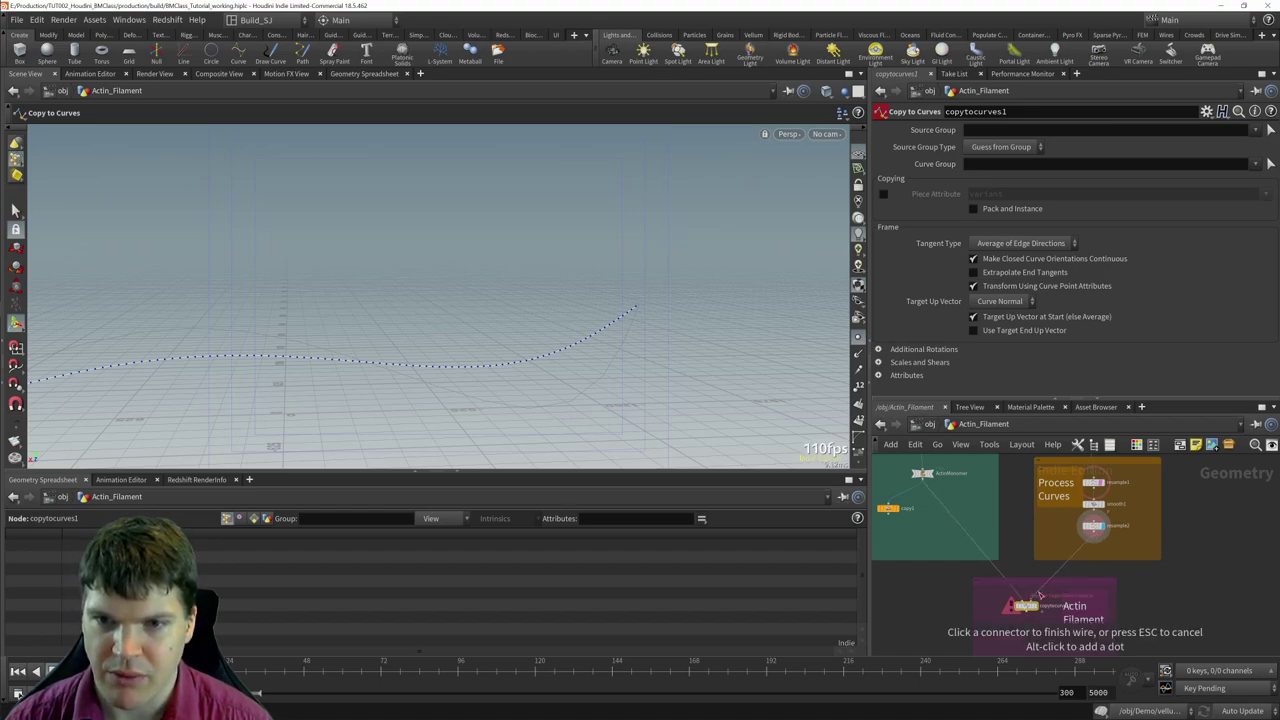
pyautogui.click(1036, 600)
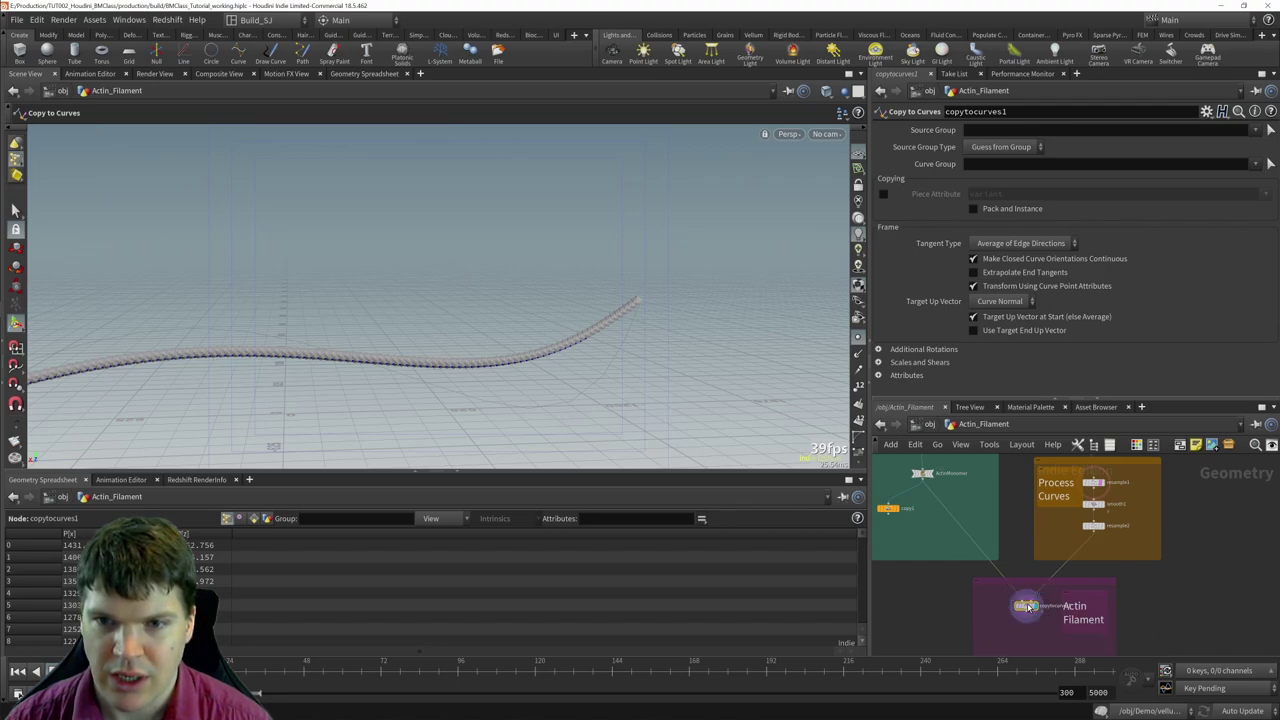
# - Examine how the monomer copies are oriented along the curve from several angles
pyautogui.press('Escape')
pyautogui.scroll(3, 282, 281)
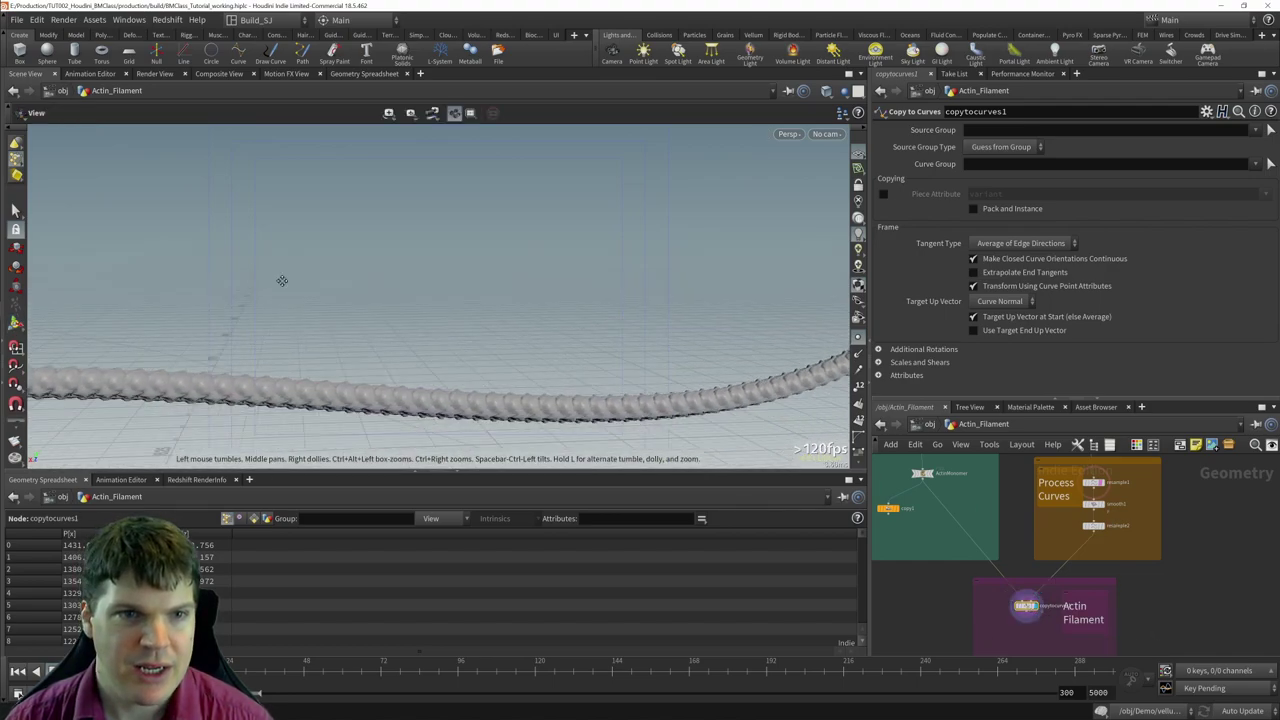
pyautogui.moveTo(282, 281); pyautogui.dragTo(456, 262)
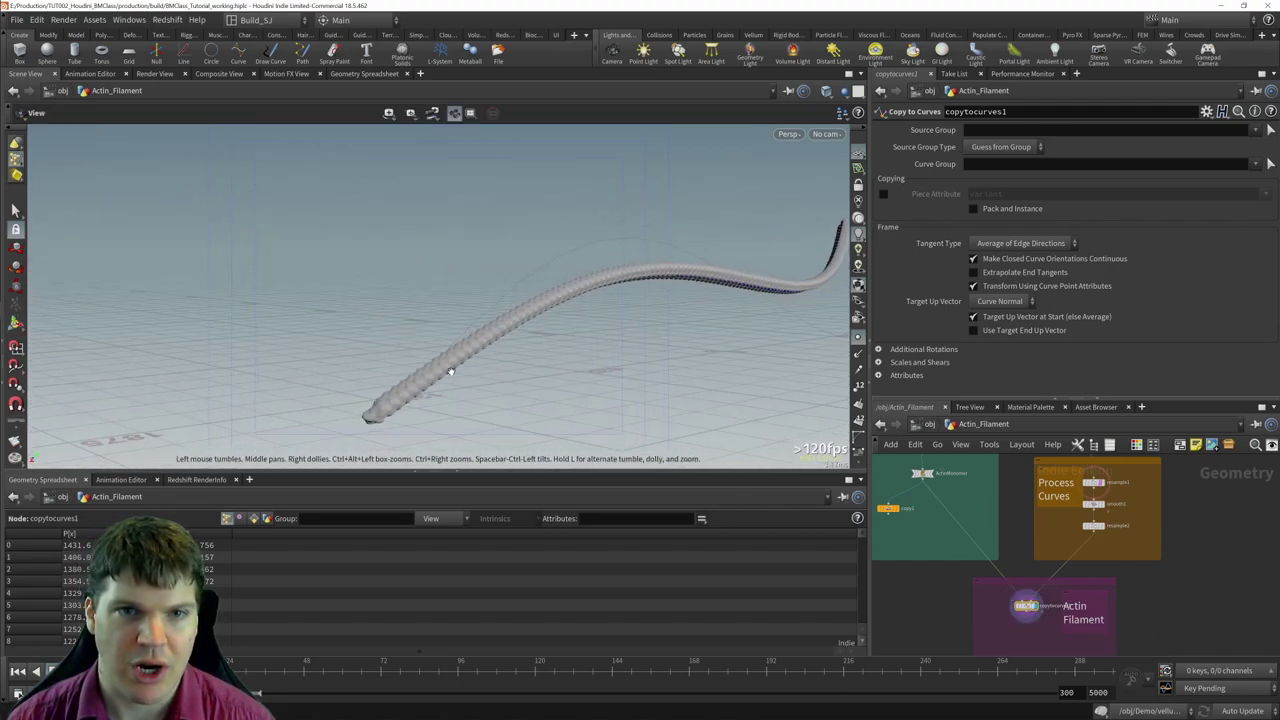
pyautogui.press('Return')
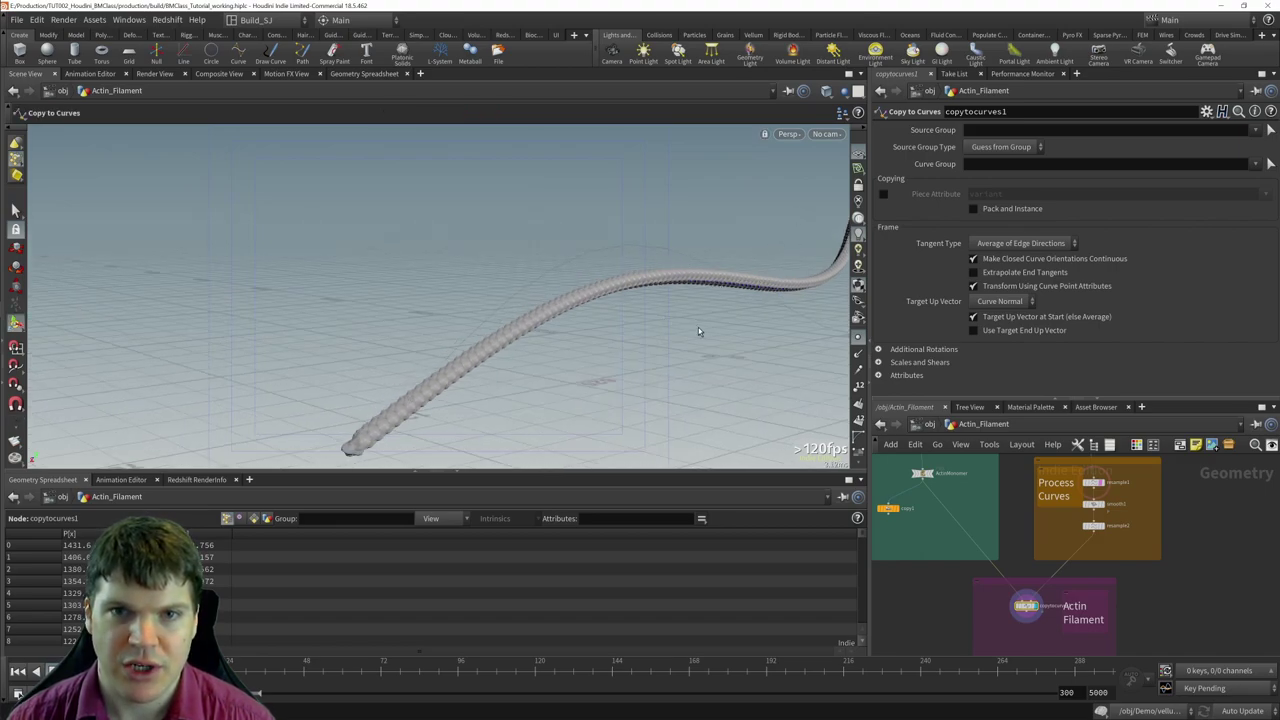
pyautogui.press('Escape')
pyautogui.moveTo(698, 331); pyautogui.dragTo(726, 299)
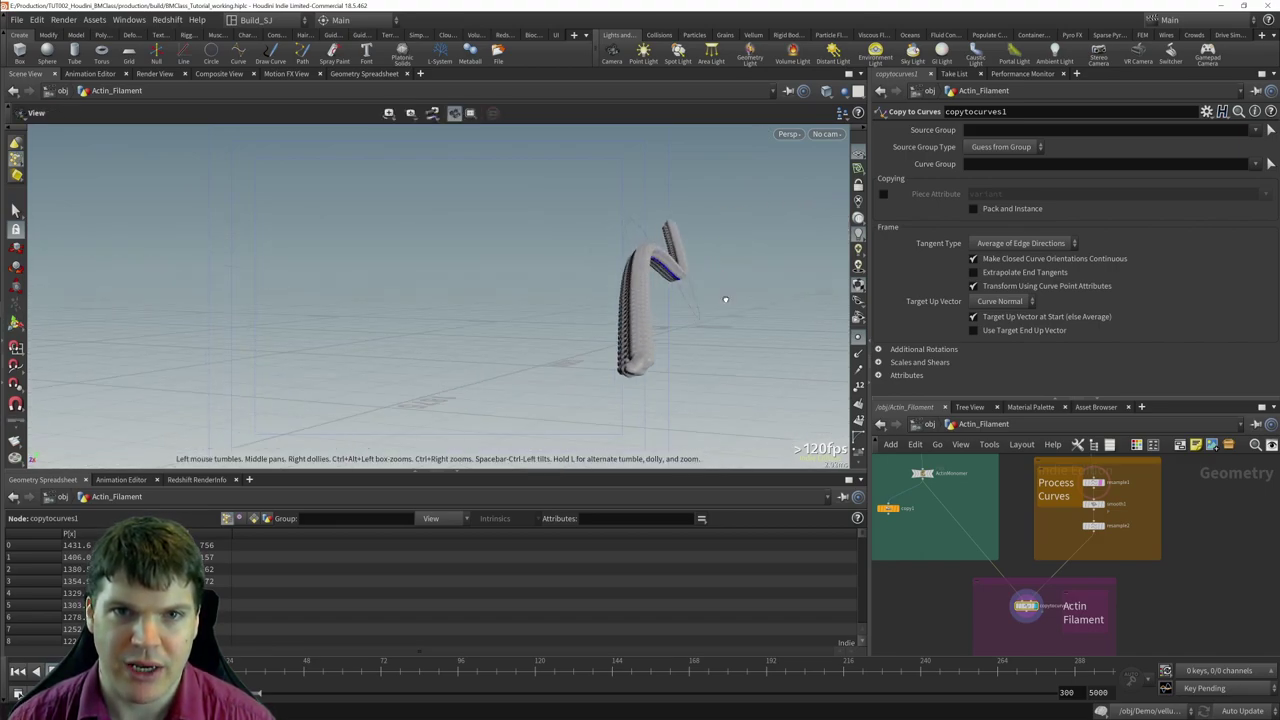
pyautogui.press('Return')
pyautogui.moveTo(1026, 602); pyautogui.dragTo(1020, 559, button='middle')
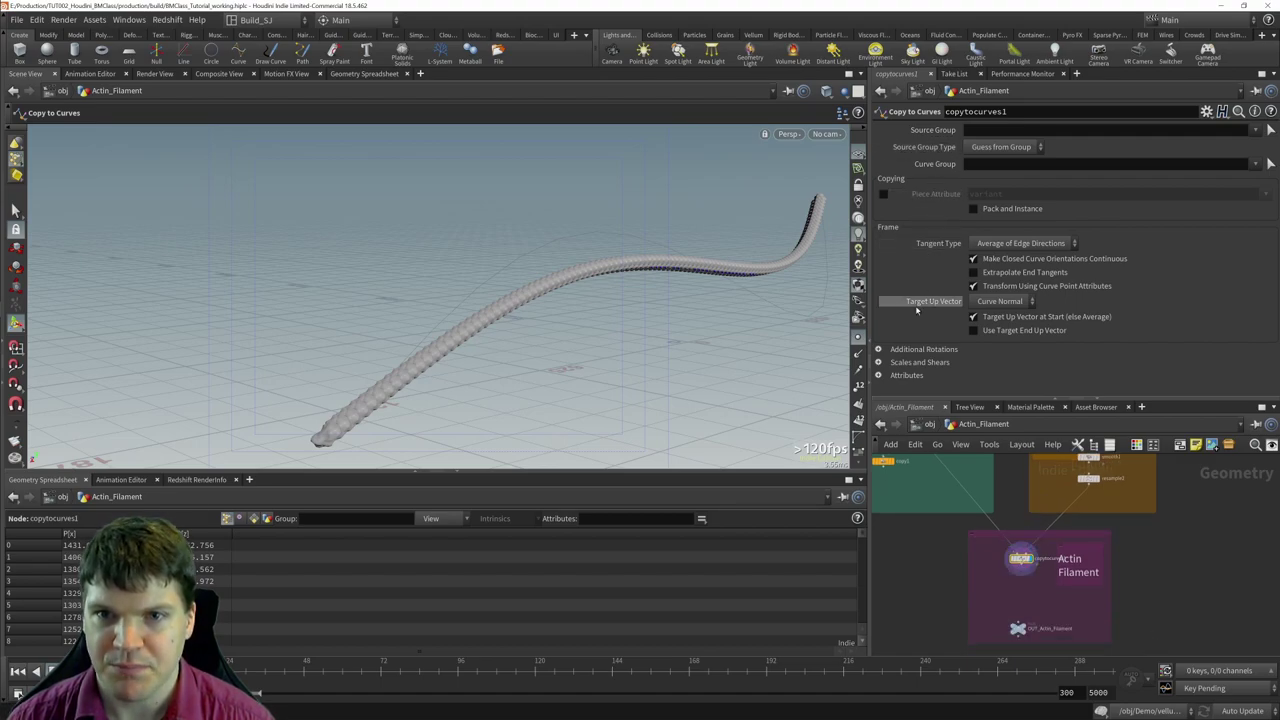
# - Enable Apply Roll or Twist in copytocurves1's additional rotations, set Partial Twist to -166.6, and inspect the filament
pyautogui.click(879, 349)
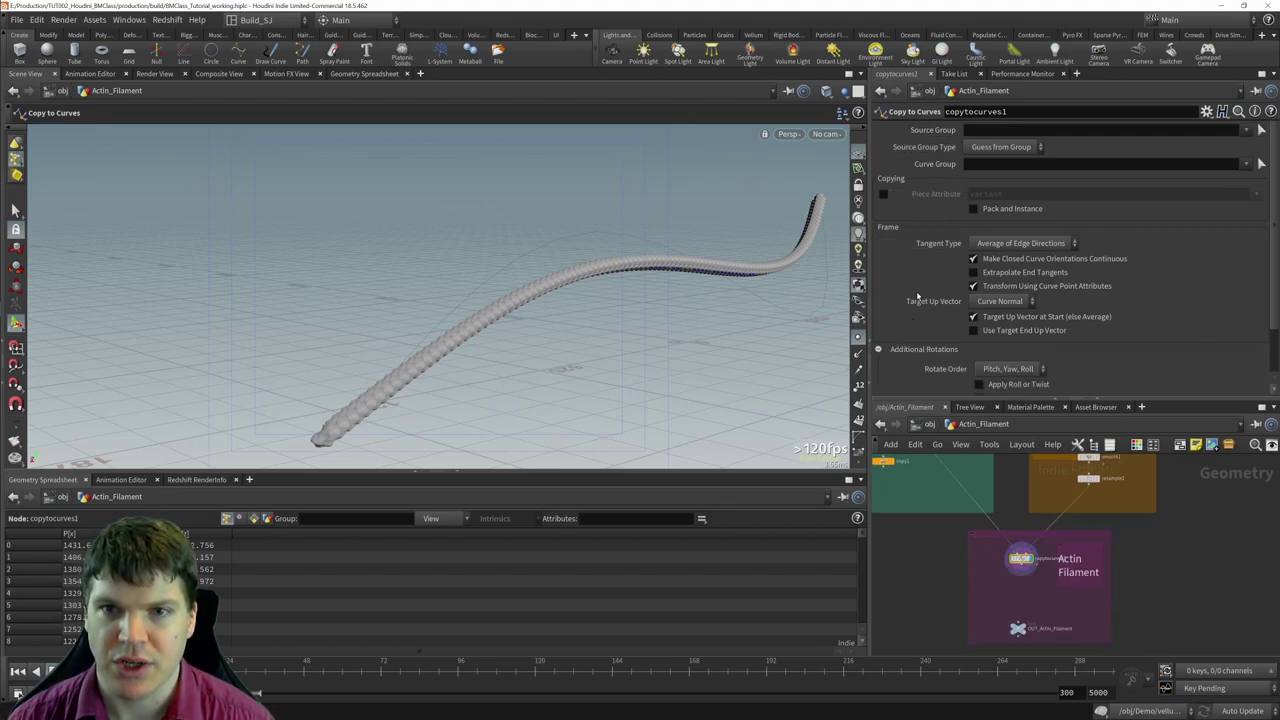
pyautogui.scroll(-2, 917, 296)
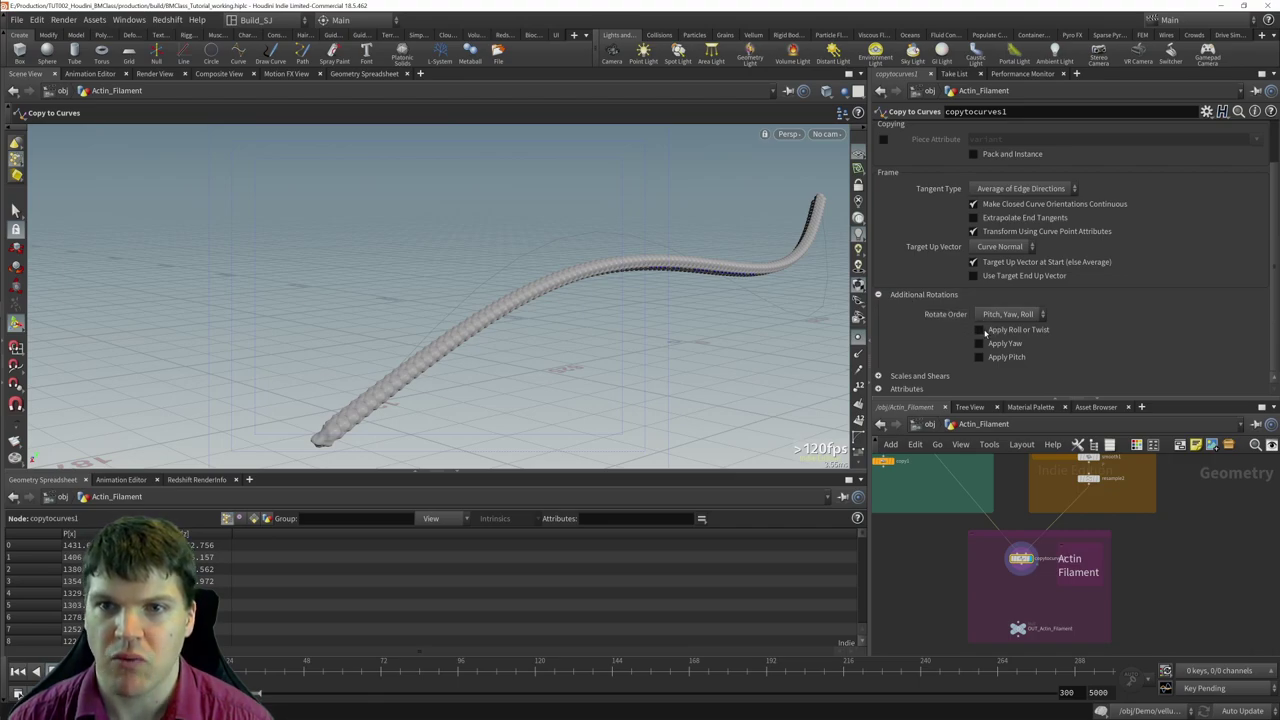
pyautogui.click(979, 330)
pyautogui.scroll(-2, 930, 330)
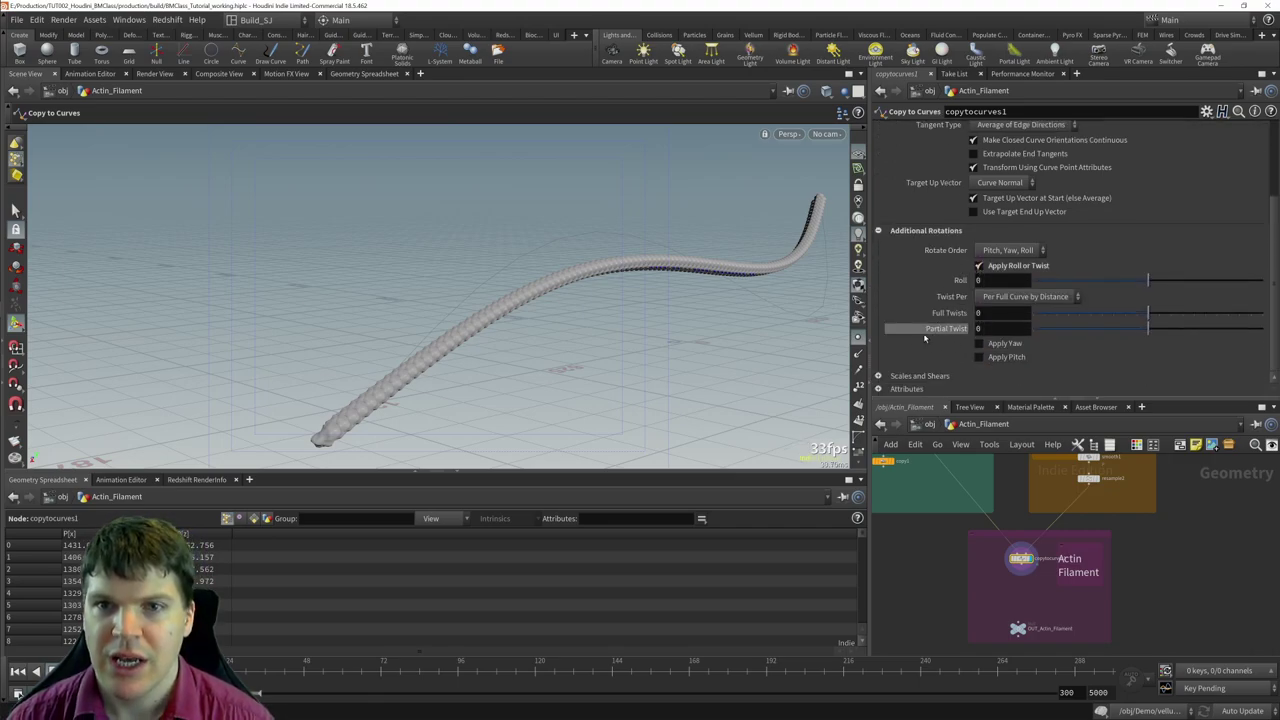
pyautogui.click(992, 330)
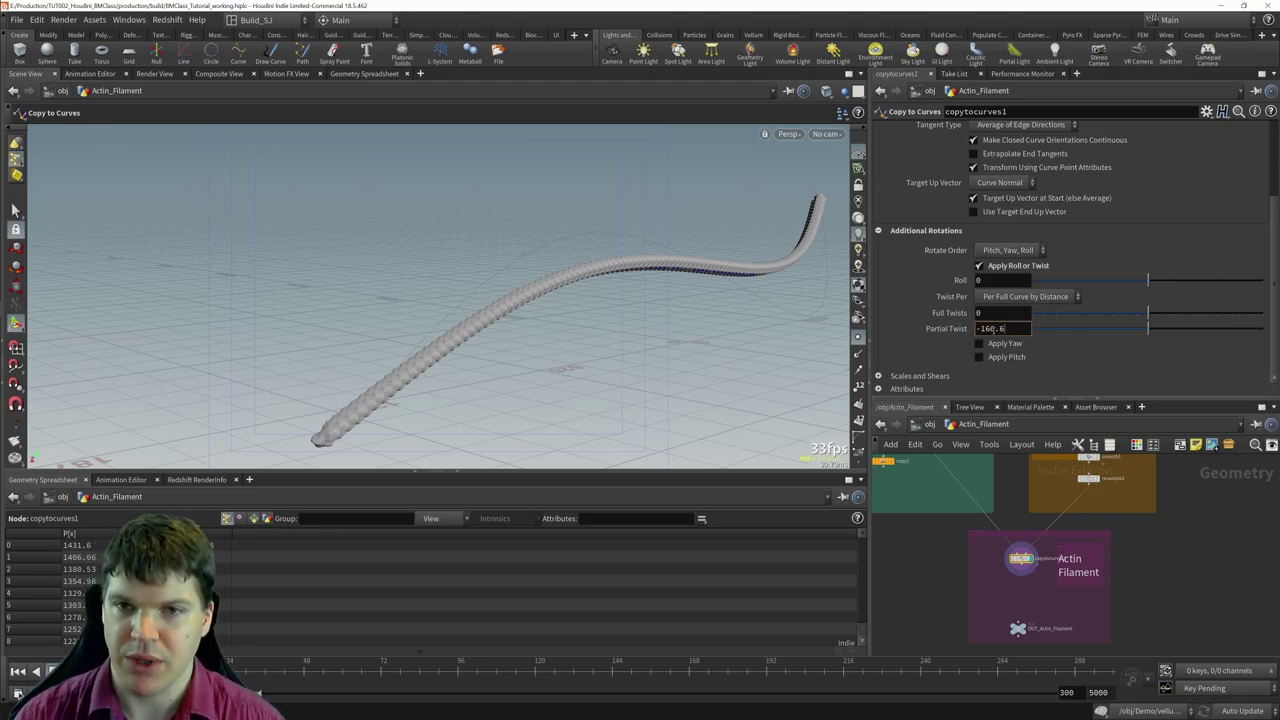
pyautogui.press('Return')
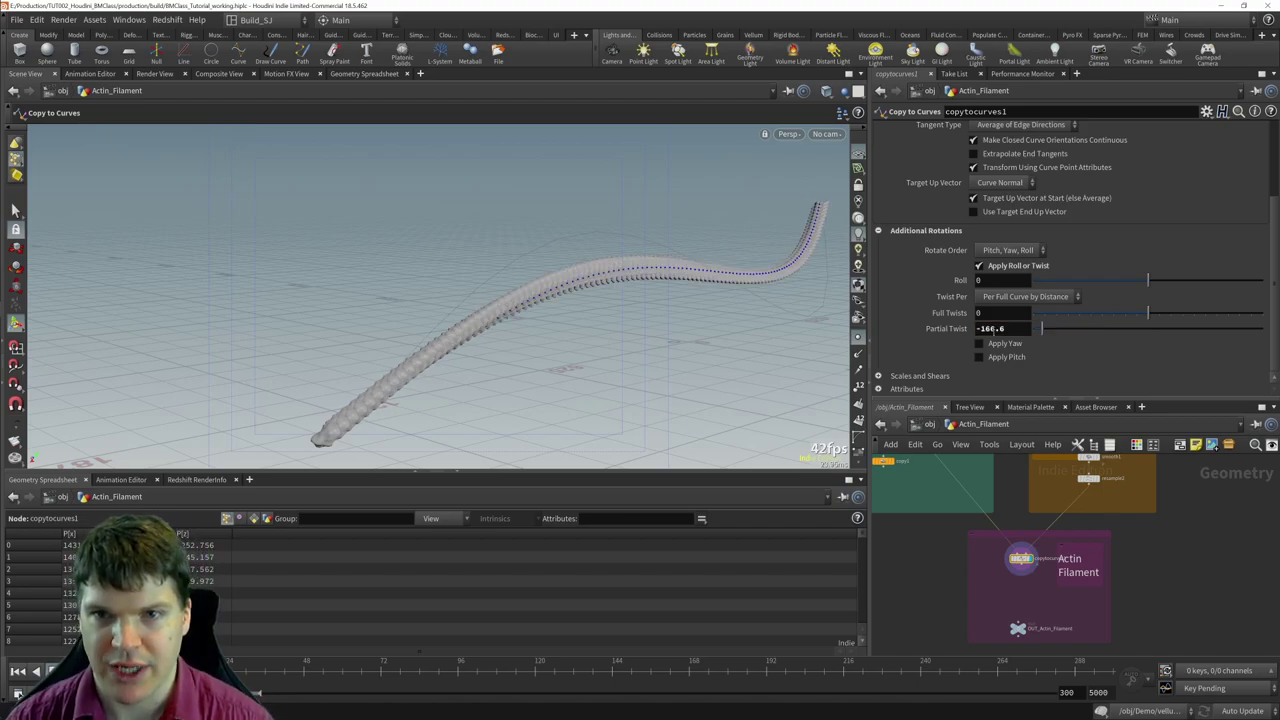
pyautogui.moveTo(749, 349); pyautogui.dragTo(646, 305)
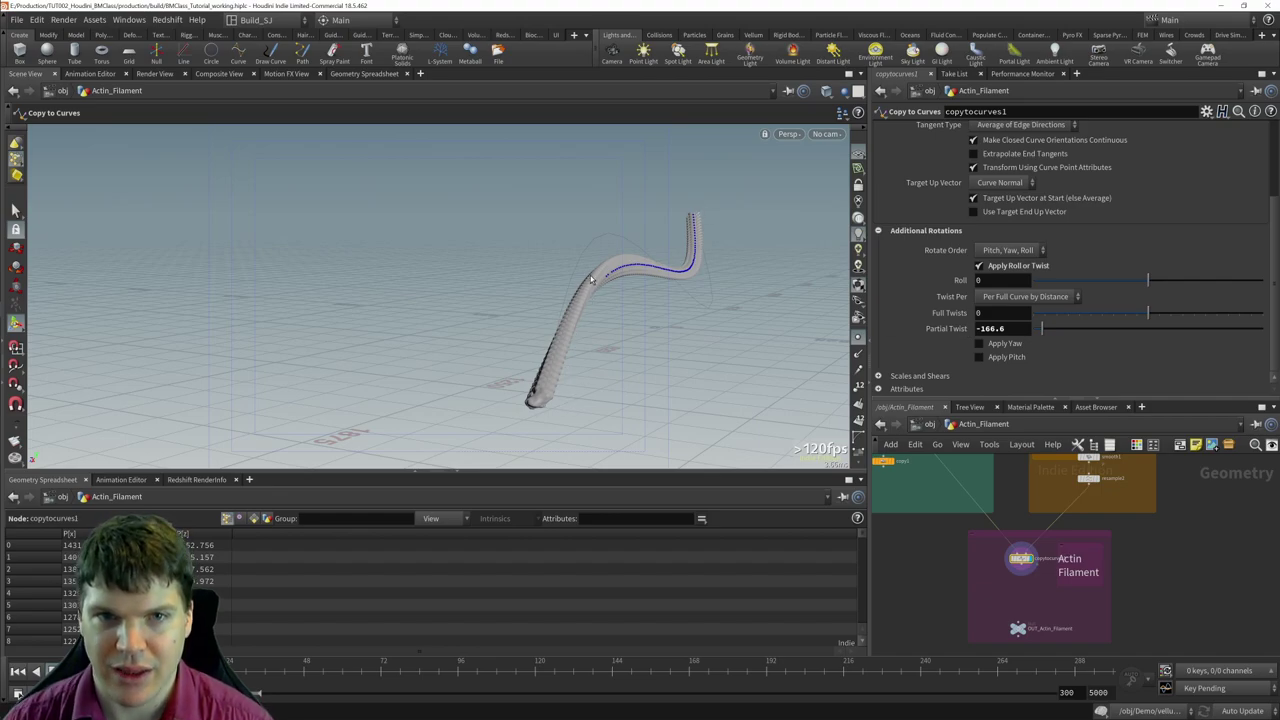
pyautogui.moveTo(640, 278); pyautogui.dragTo(686, 298)
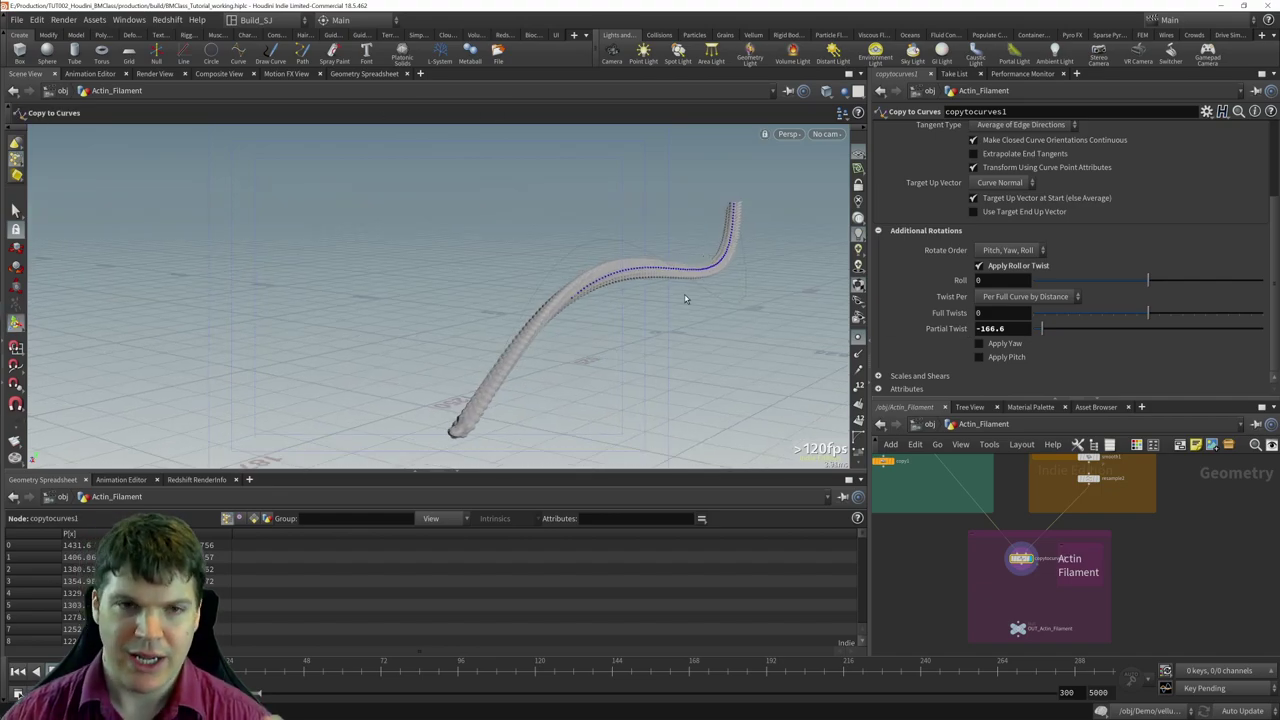
# - Set the copytocurves1 node's twist to apply Per Edge and inspect the helical filament up close
pyautogui.click(1012, 297)
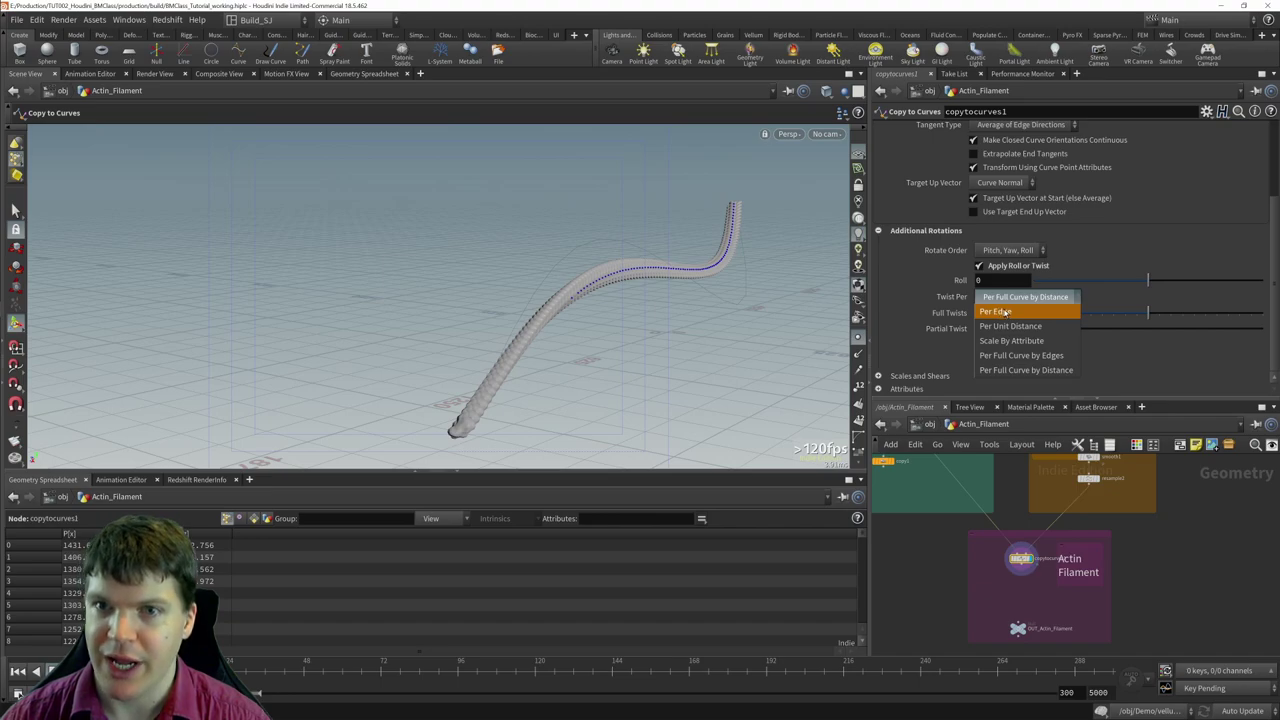
pyautogui.click(1006, 313)
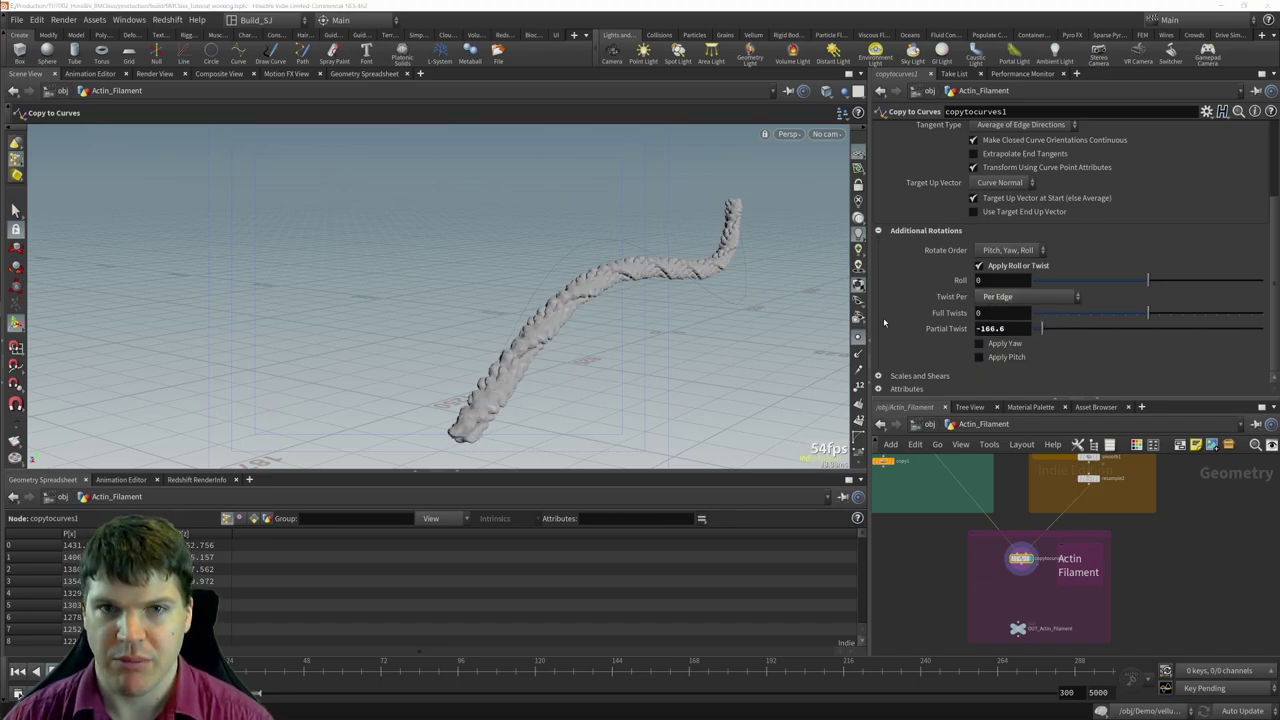
pyautogui.moveTo(557, 311); pyautogui.dragTo(356, 362)
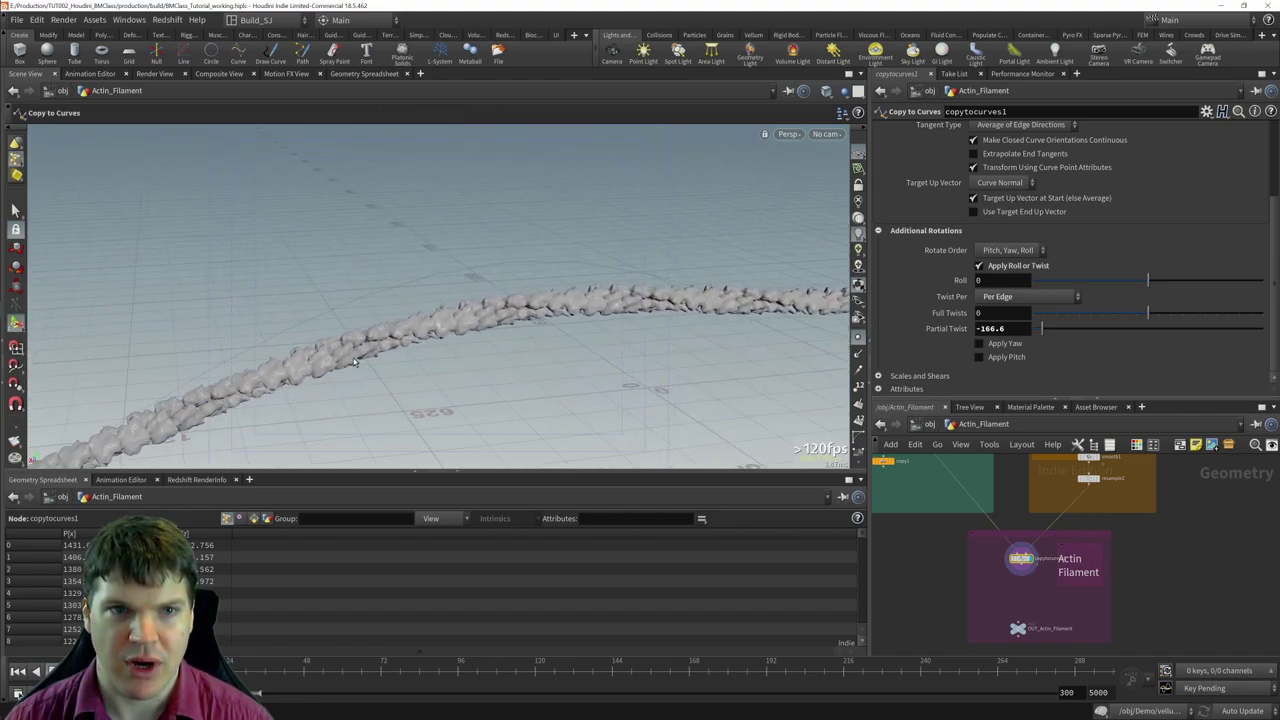
pyautogui.moveTo(771, 320); pyautogui.dragTo(537, 300)
pyautogui.scroll(5, 537, 300)
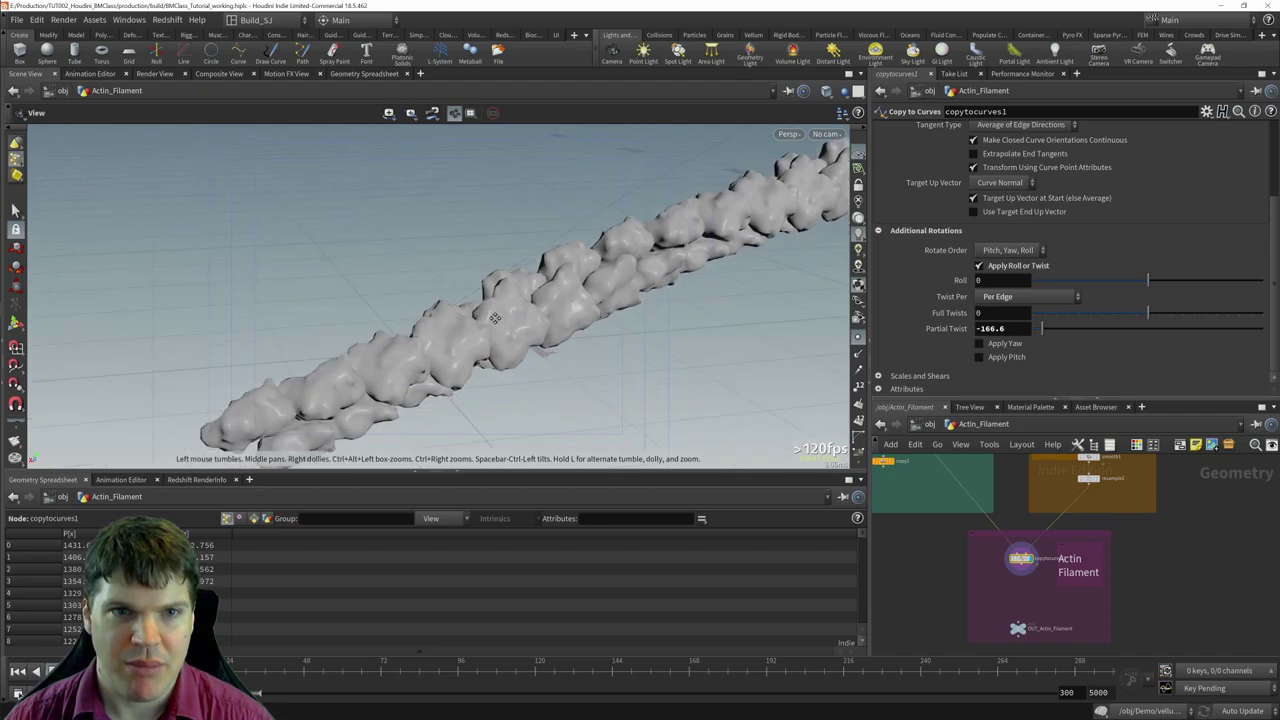
pyautogui.scroll(-1, 613, 346)
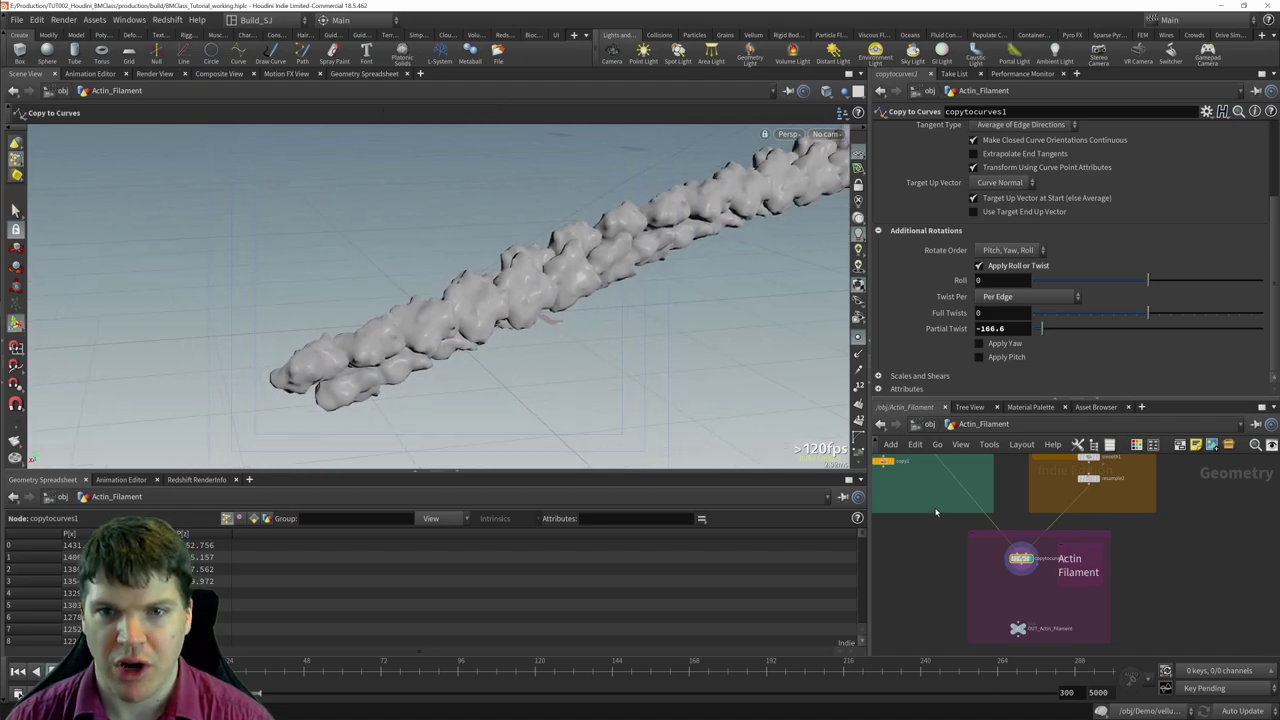
# - Template the copy1 node in the Final Monomer box for comparison with the curved filament
pyautogui.moveTo(874, 480); pyautogui.dragTo(893, 517, button='middle')
pyautogui.press('t')
pyautogui.press('Escape')
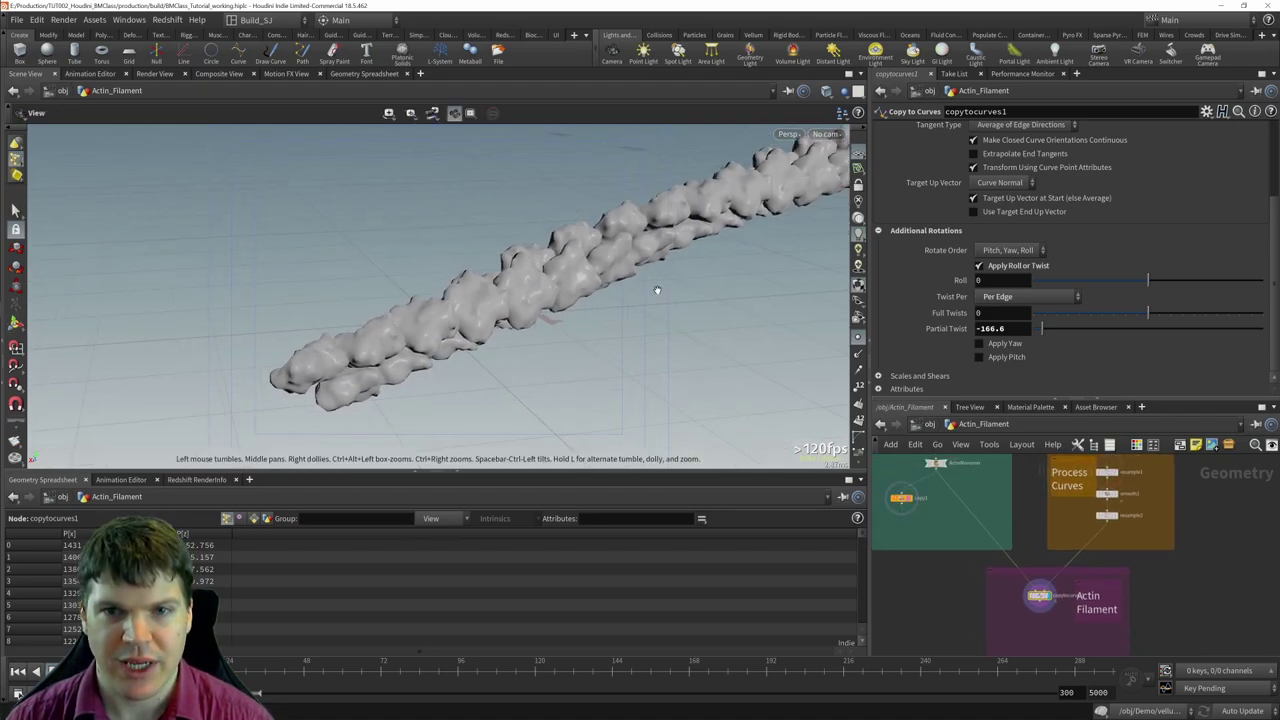
# - Compare the monomer orientation in the curved filament with the templated straight copy from several angles
pyautogui.scroll(-5, 528, 294)
pyautogui.press('f')
pyautogui.scroll(4, 549, 371)
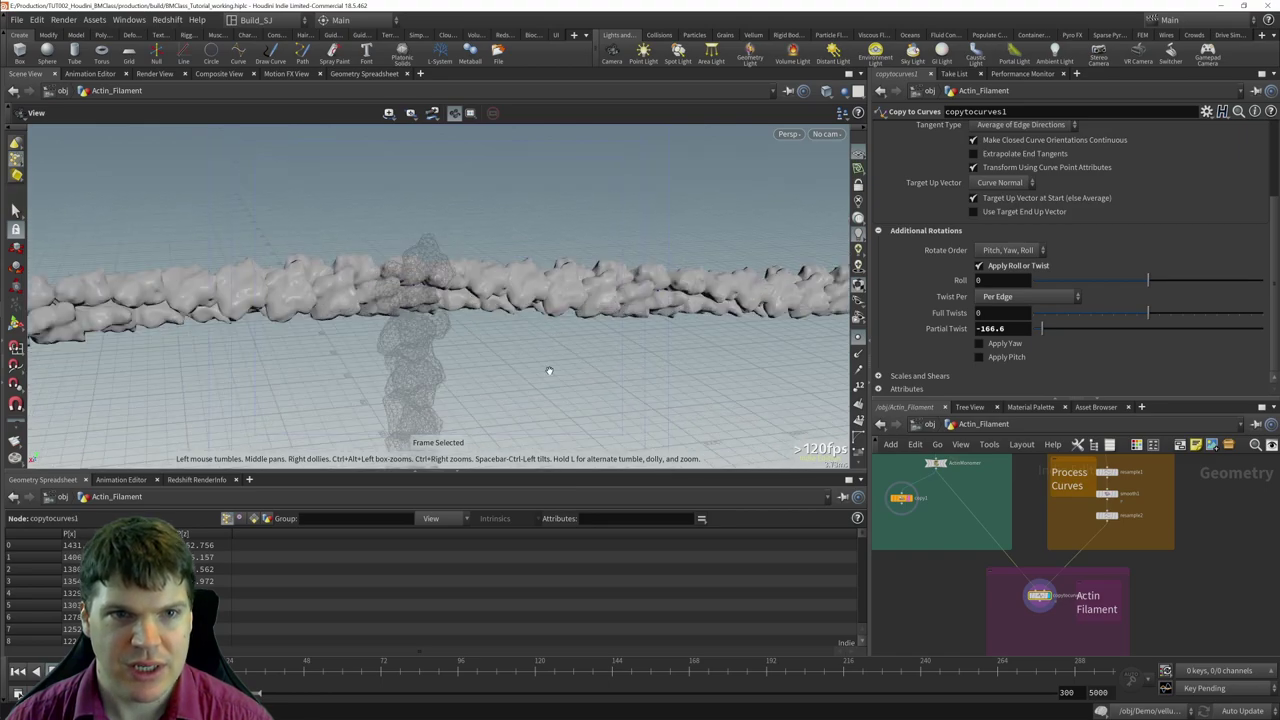
pyautogui.moveTo(549, 371); pyautogui.dragTo(487, 141)
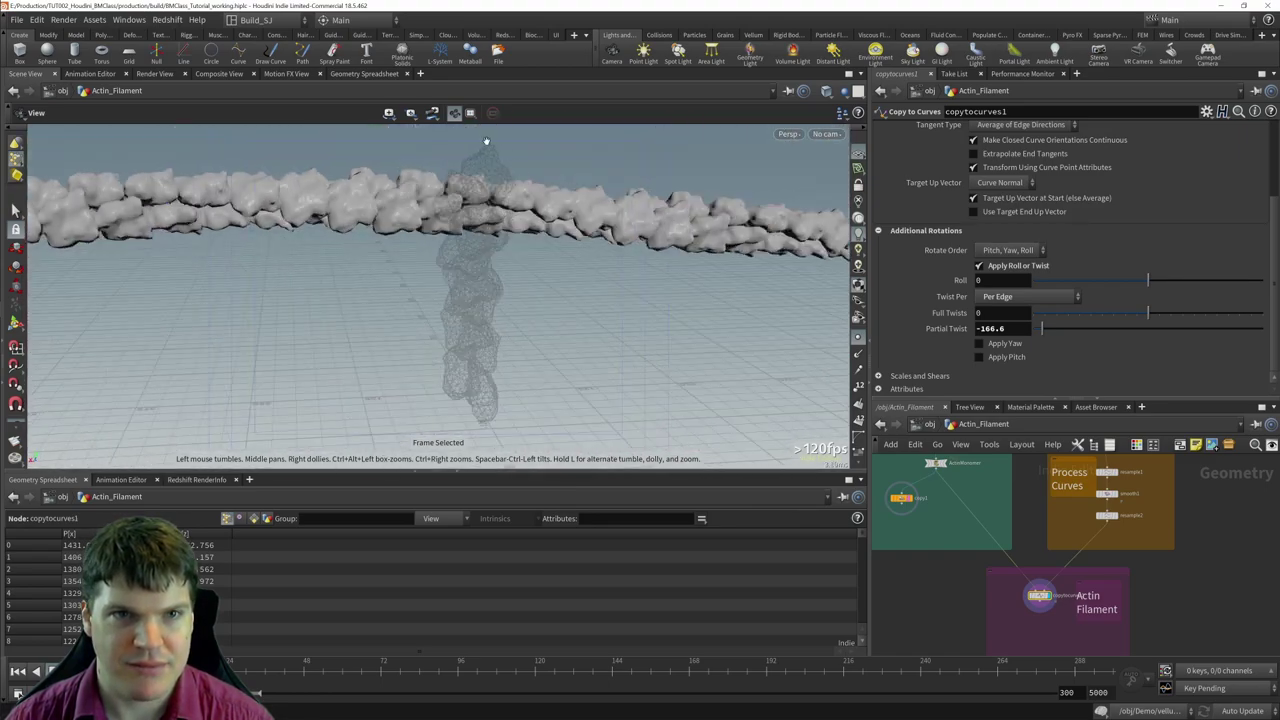
pyautogui.moveTo(547, 239); pyautogui.dragTo(466, 363)
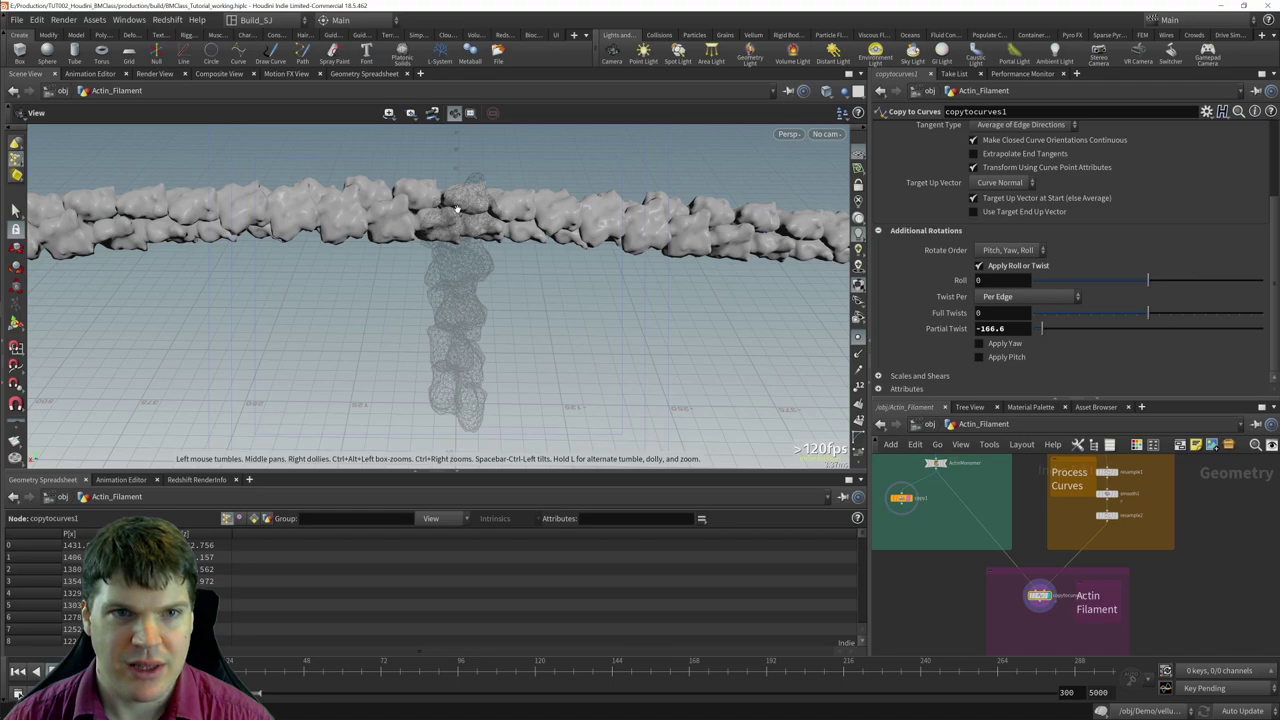
pyautogui.press('Return')
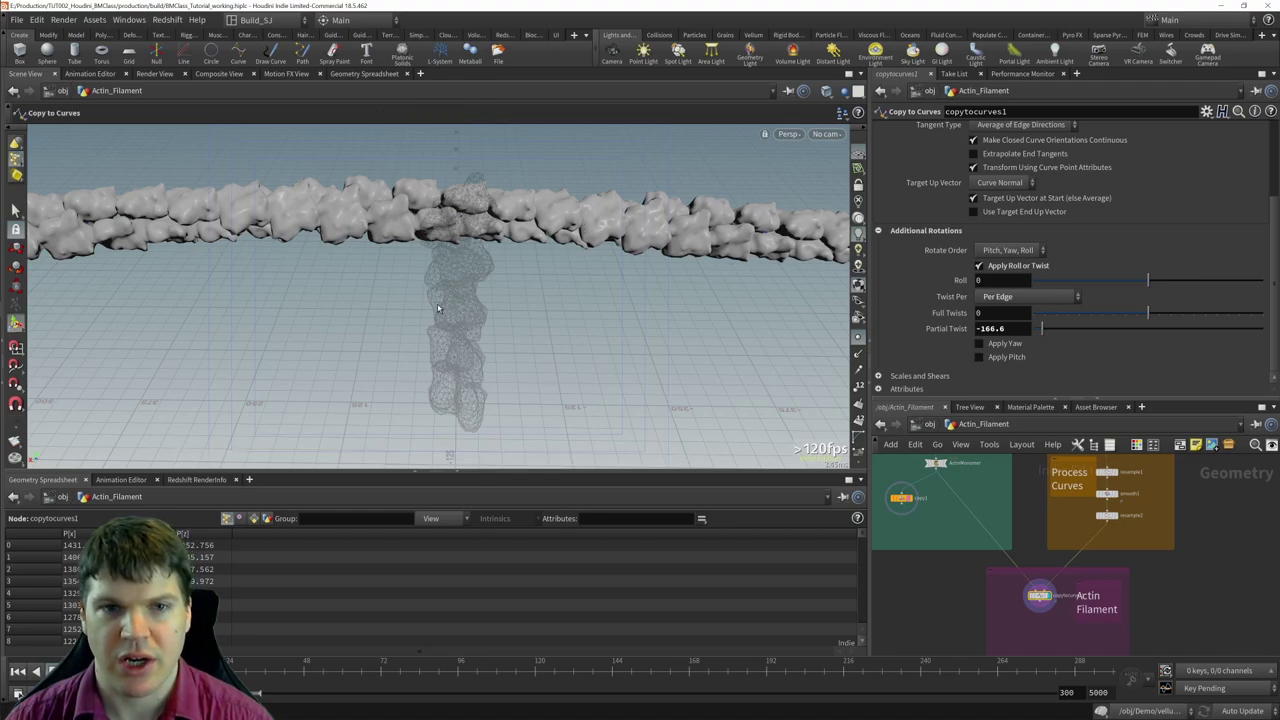
pyautogui.moveTo(518, 356); pyautogui.dragTo(779, 482)
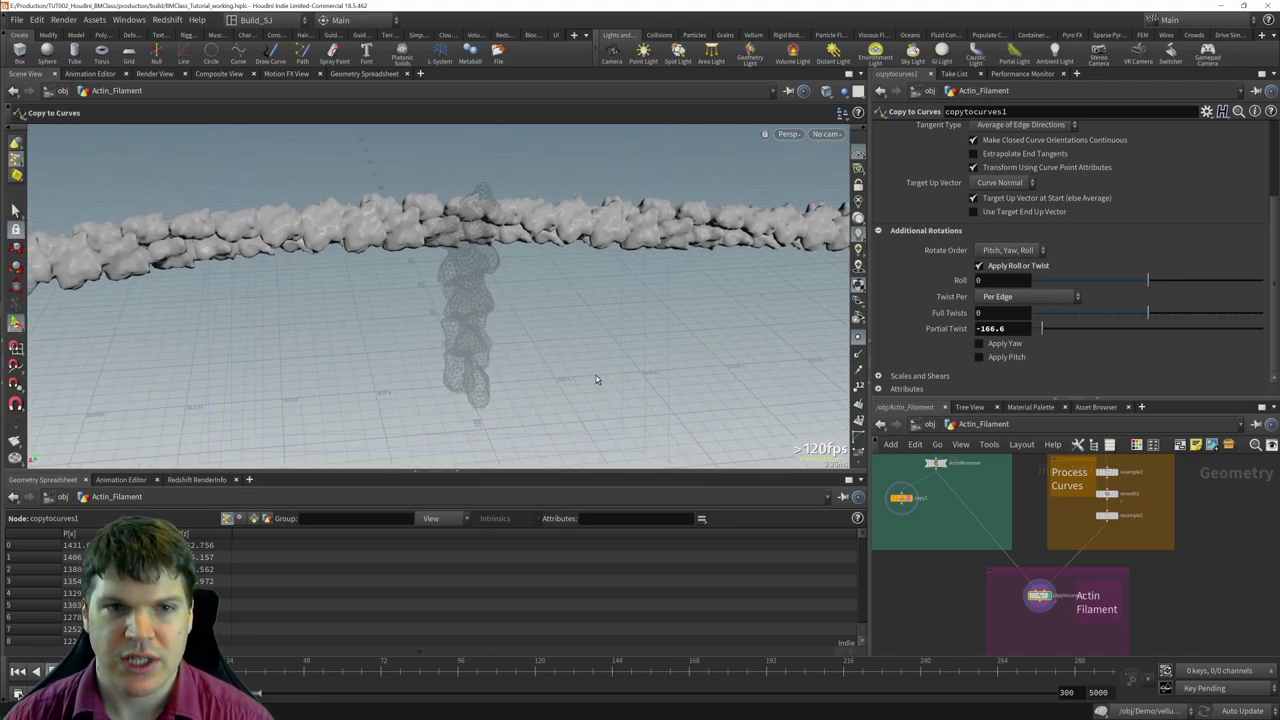
pyautogui.moveTo(476, 228); pyautogui.dragTo(500, 250)
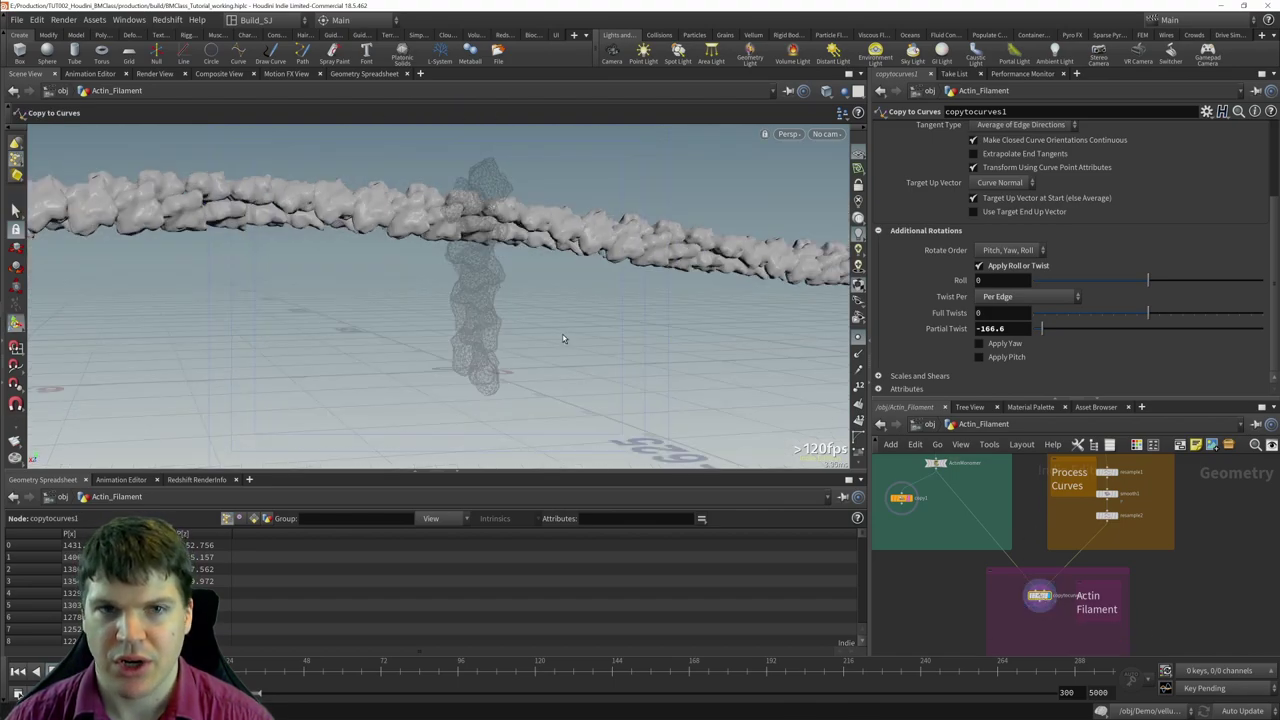
pyautogui.moveTo(460, 300); pyautogui.dragTo(394, 283)
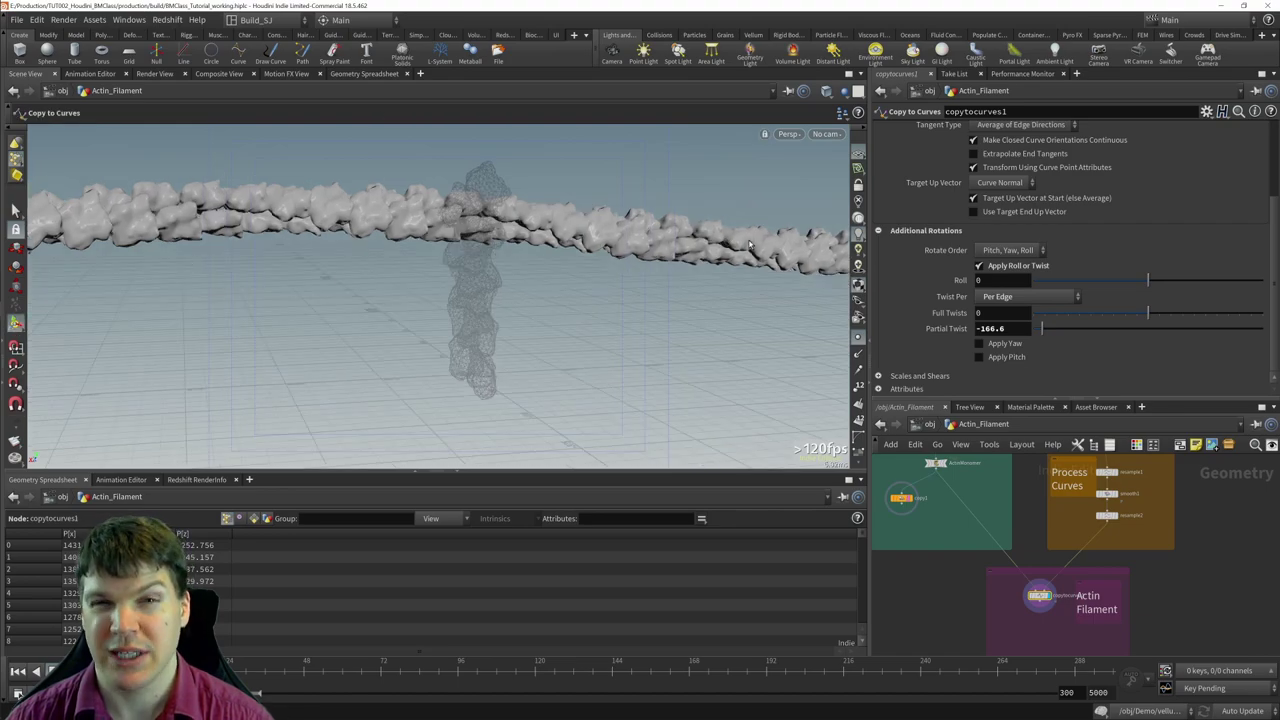
pyautogui.moveTo(540, 230); pyautogui.dragTo(580, 250)
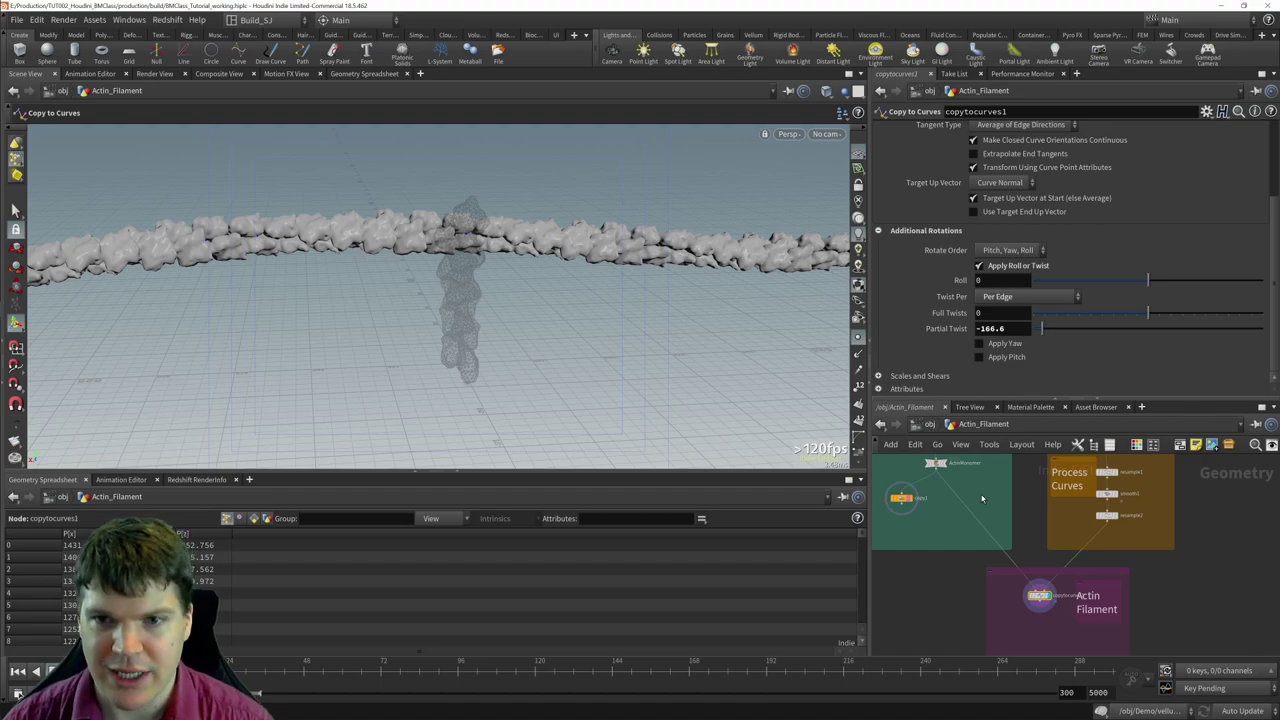
# - Insert a Transform node between the actin monomer and copytocurves1 and set its X rotation to 90
pyautogui.press('Tab')
pyautogui.press('Down')
pyautogui.press('Return')
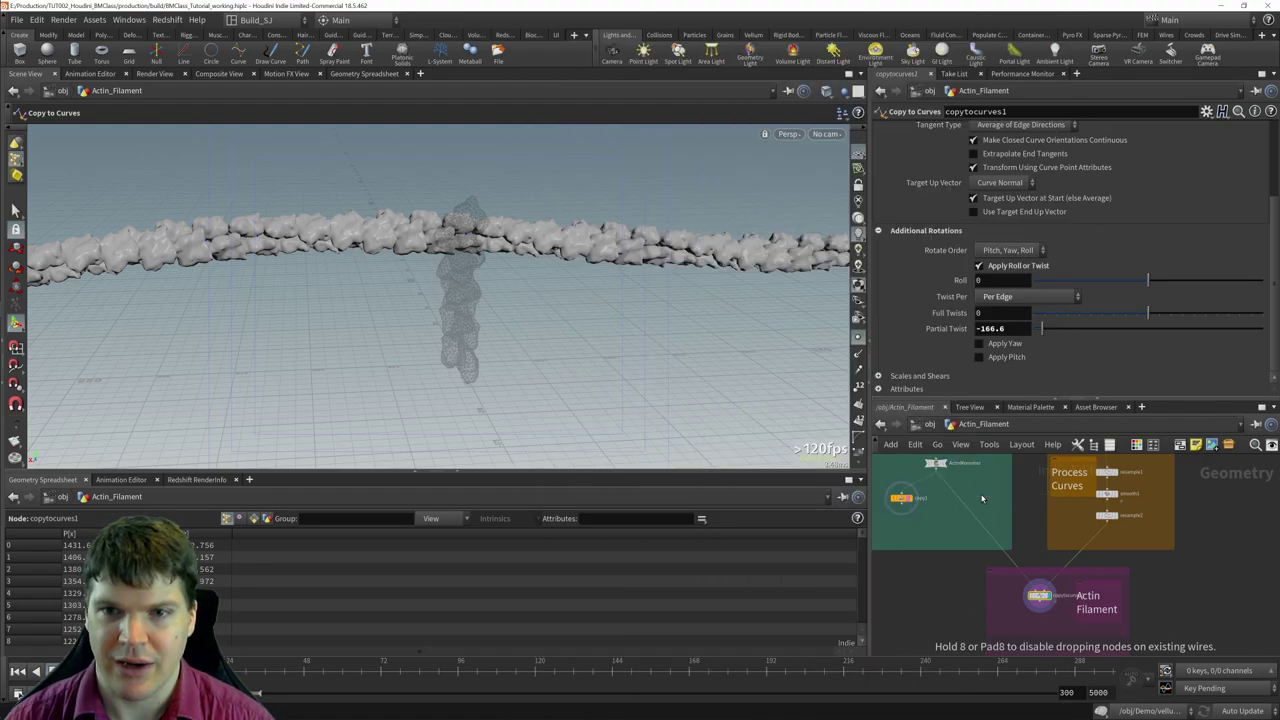
pyautogui.click(975, 521)
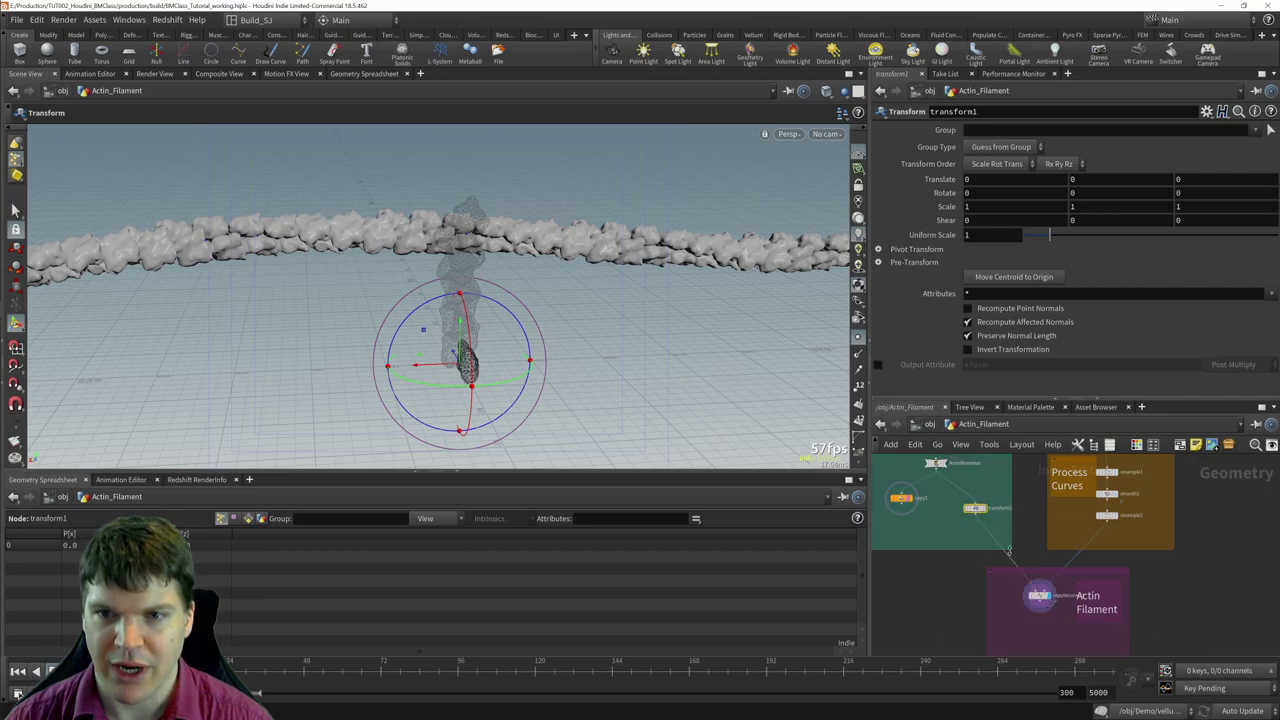
pyautogui.click(983, 193)
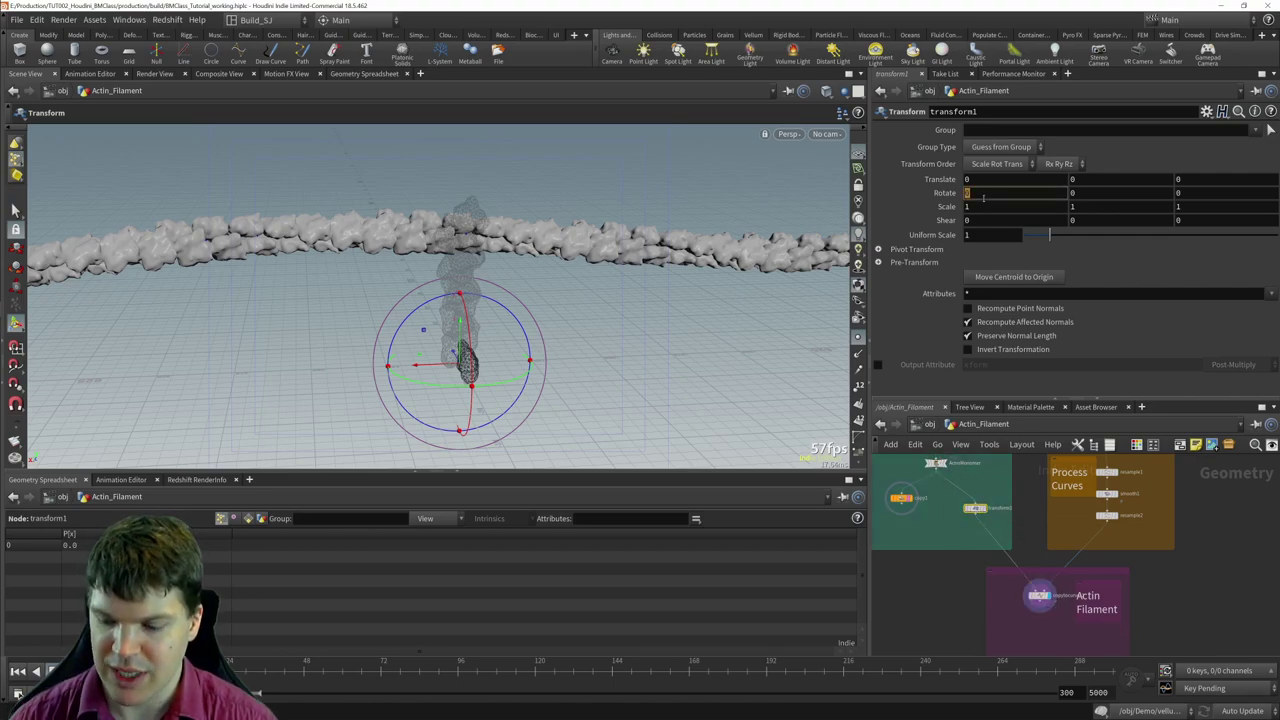
pyautogui.write('90')
pyautogui.press('Return')
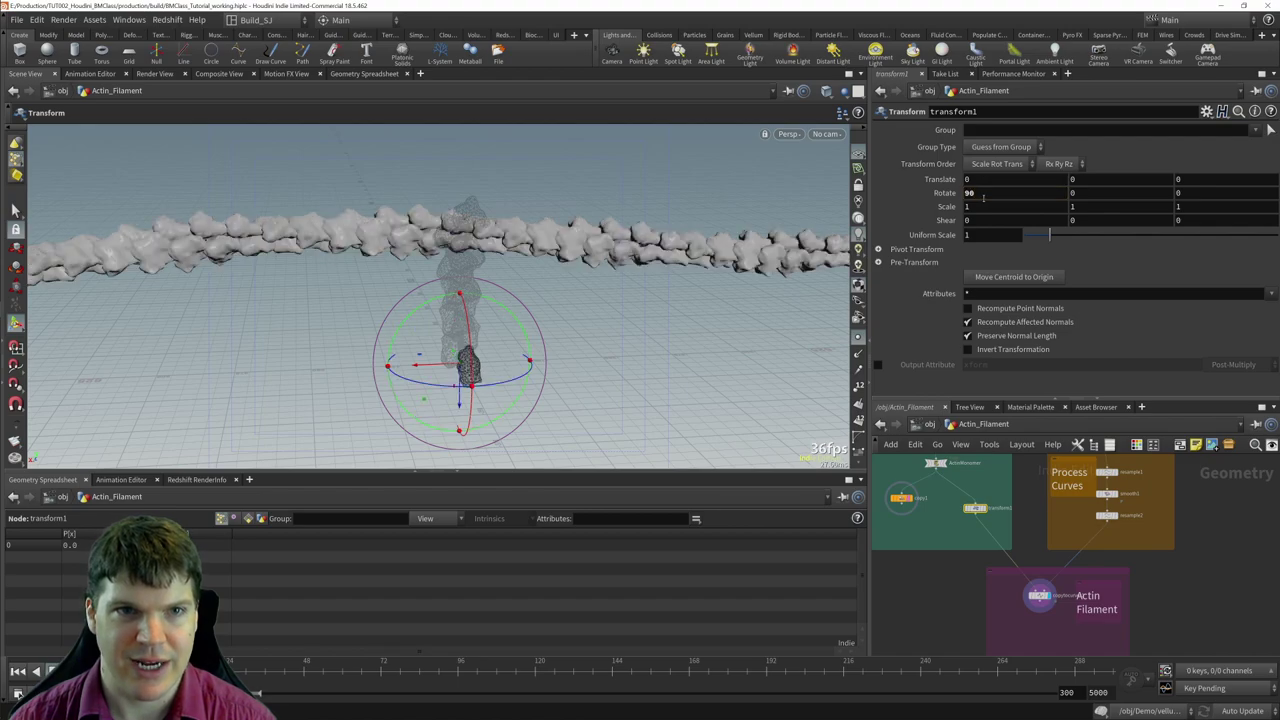
# - Inspect the reoriented filament beside the straight copy and rename the Transform node axis_change
pyautogui.moveTo(572, 299); pyautogui.dragTo(398, 192)
pyautogui.press('space')
pyautogui.moveTo(620, 186); pyautogui.dragTo(528, 220)
pyautogui.moveTo(490, 320); pyautogui.dragTo(465, 240)
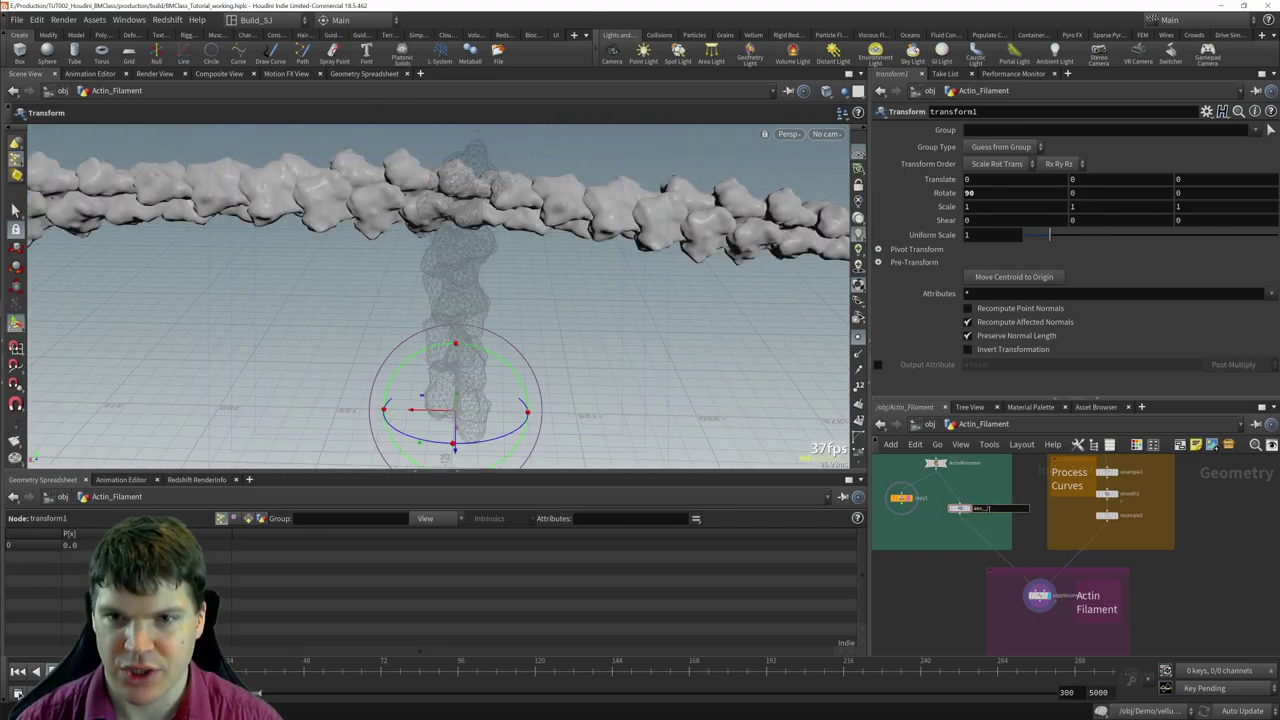
pyautogui.press('Return')
# - Wire copytocurves1 into the OUT_Actin_Filament null, display its output, and view the whole filament
pyautogui.click(1010, 546)
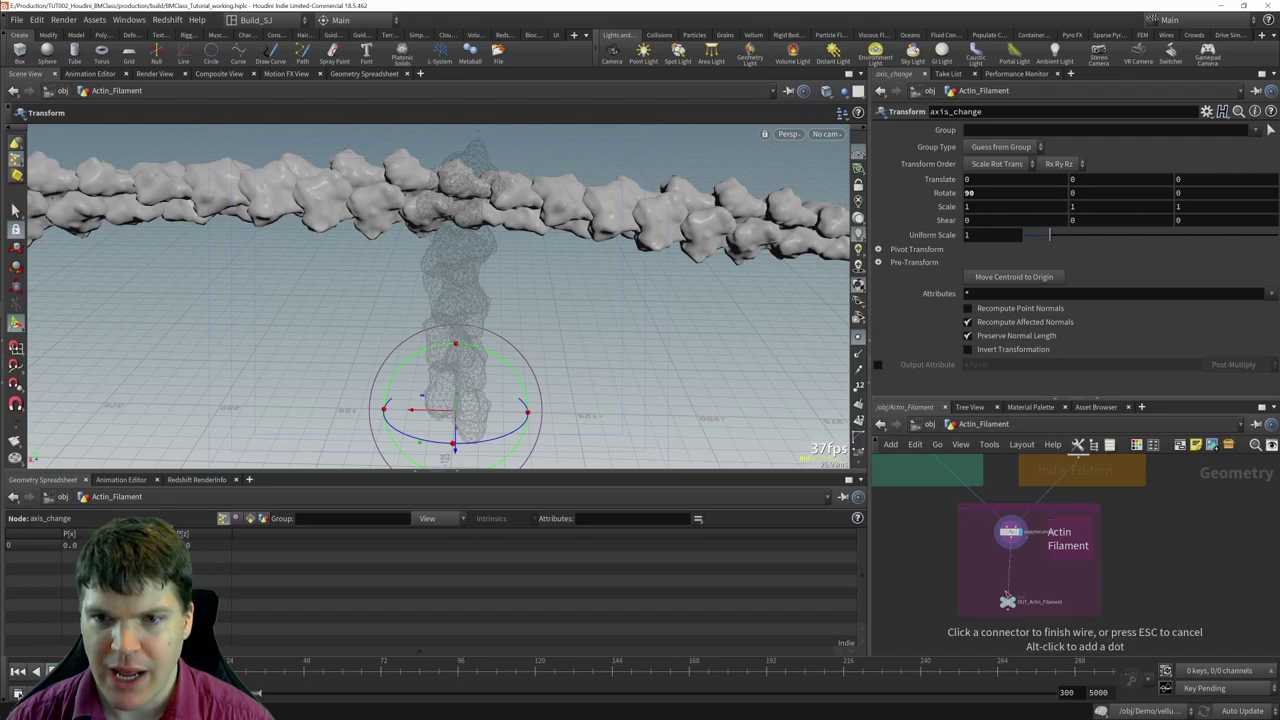
pyautogui.click(1010, 598)
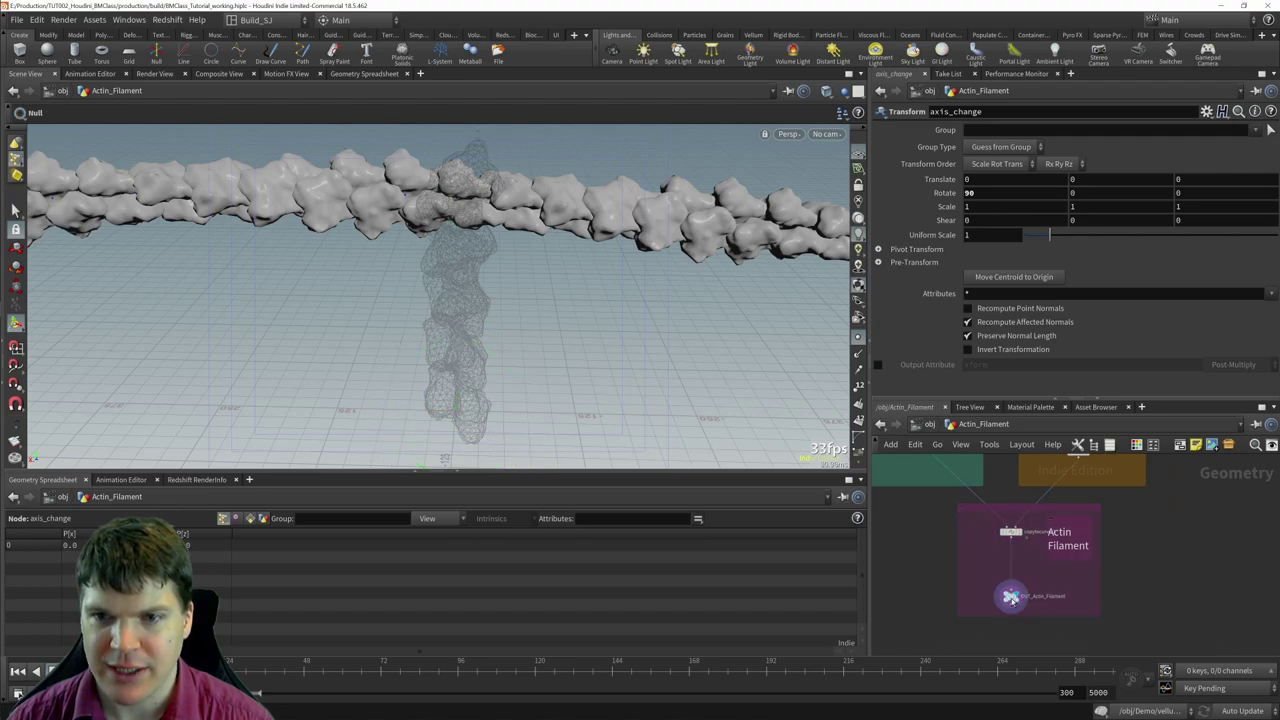
pyautogui.hotkey('space', 'h')
pyautogui.moveTo(616, 295); pyautogui.dragTo(282, 369)
pyautogui.press('space')
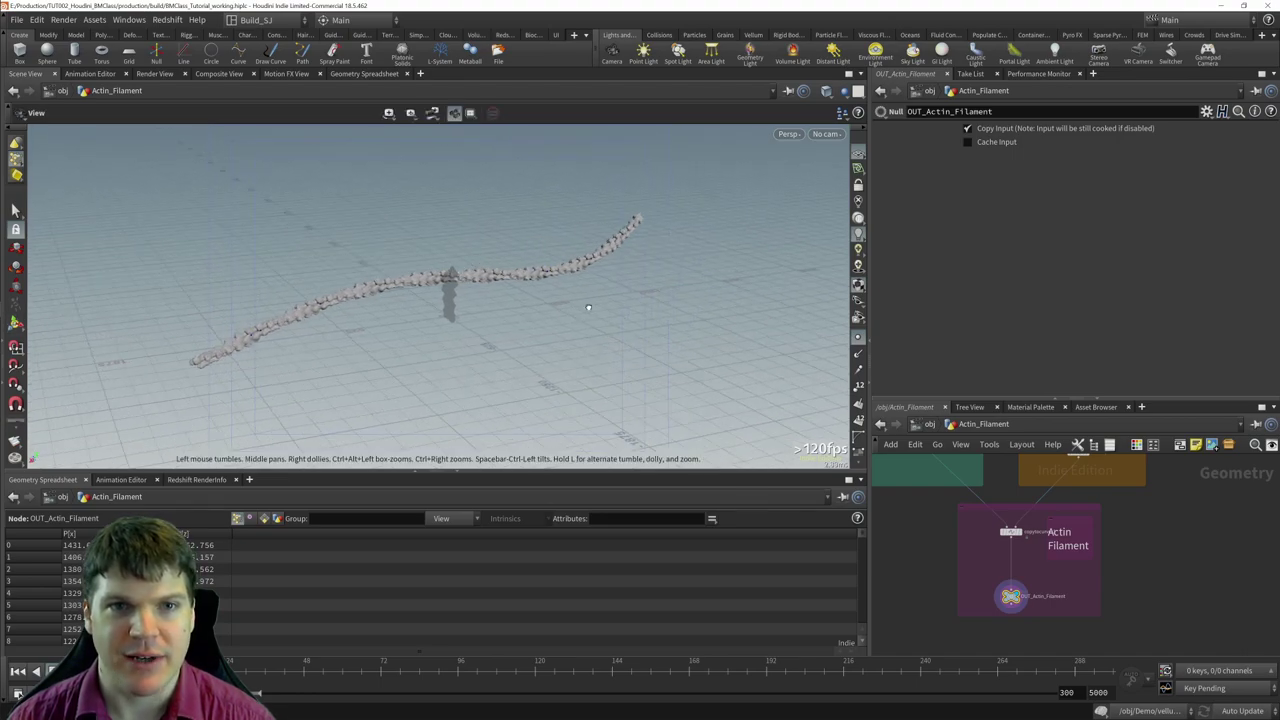
pyautogui.moveTo(636, 269); pyautogui.dragTo(509, 357)
# - Add a Stroke node in the Input Curves box and connect it to resample1 in place of curve1
pyautogui.moveTo(1106, 565); pyautogui.dragTo(1114, 600, button='middle')
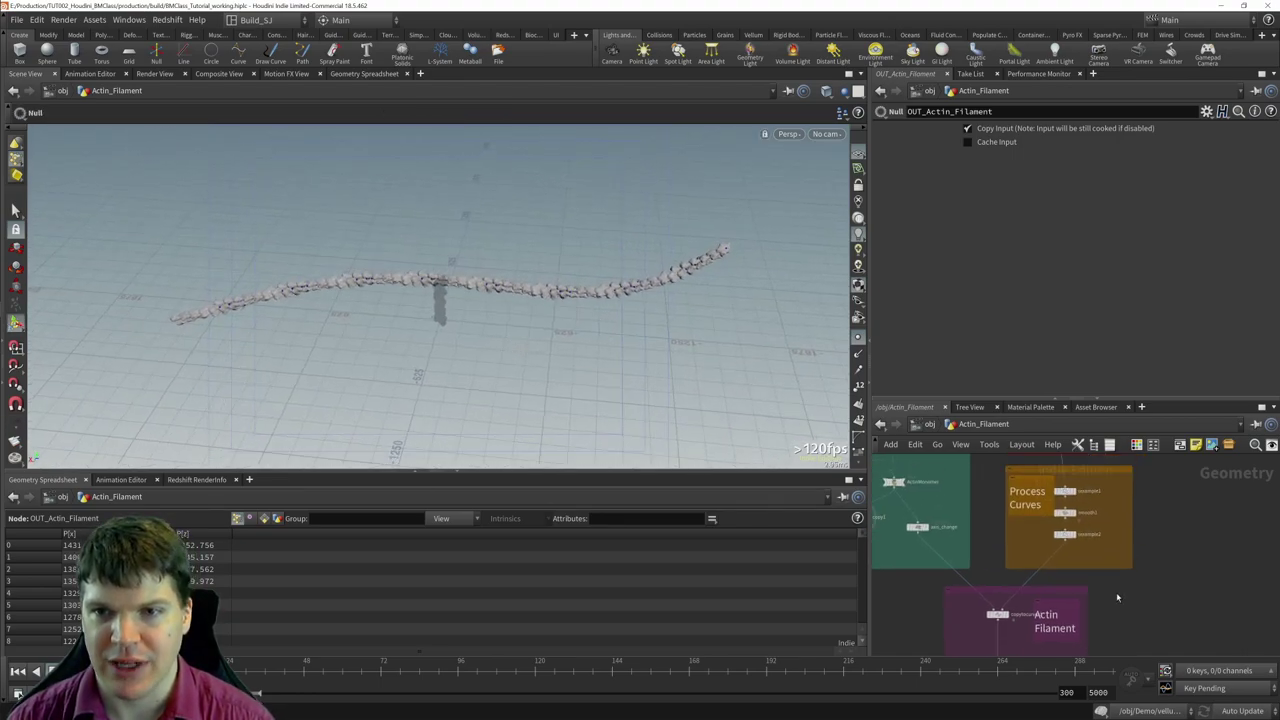
pyautogui.scroll(3, 1140, 588)
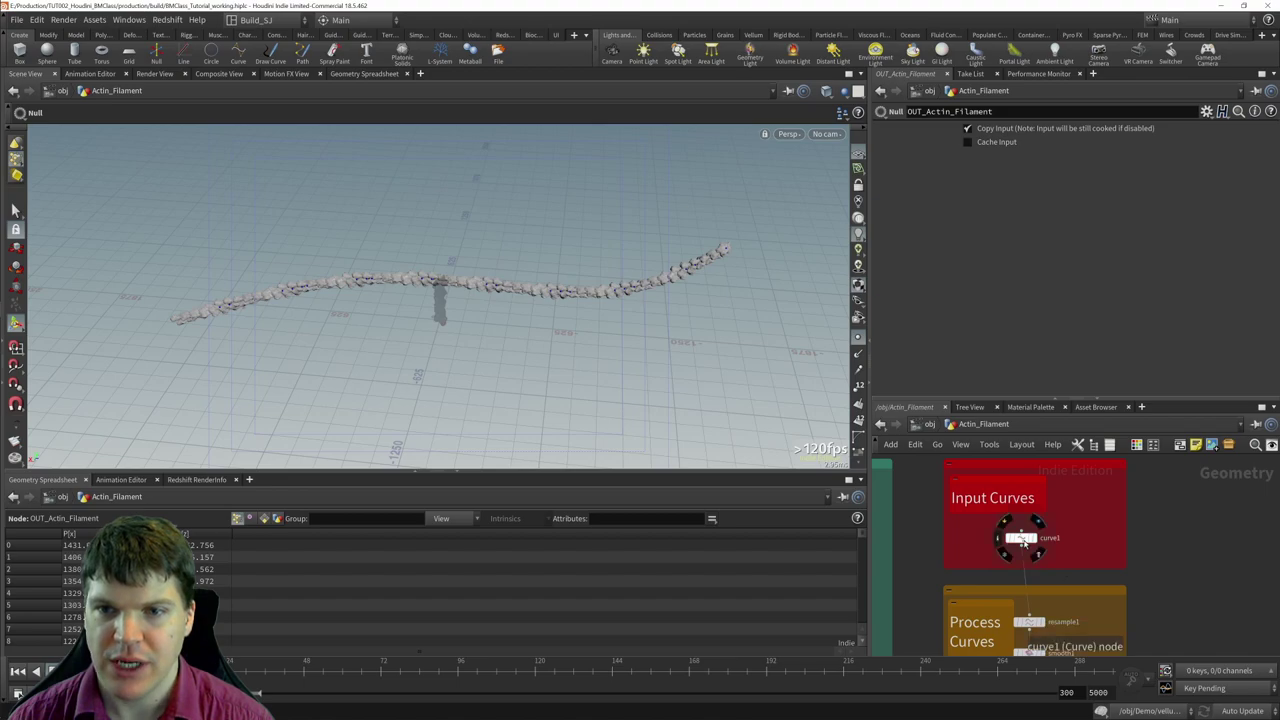
pyautogui.press('Tab')
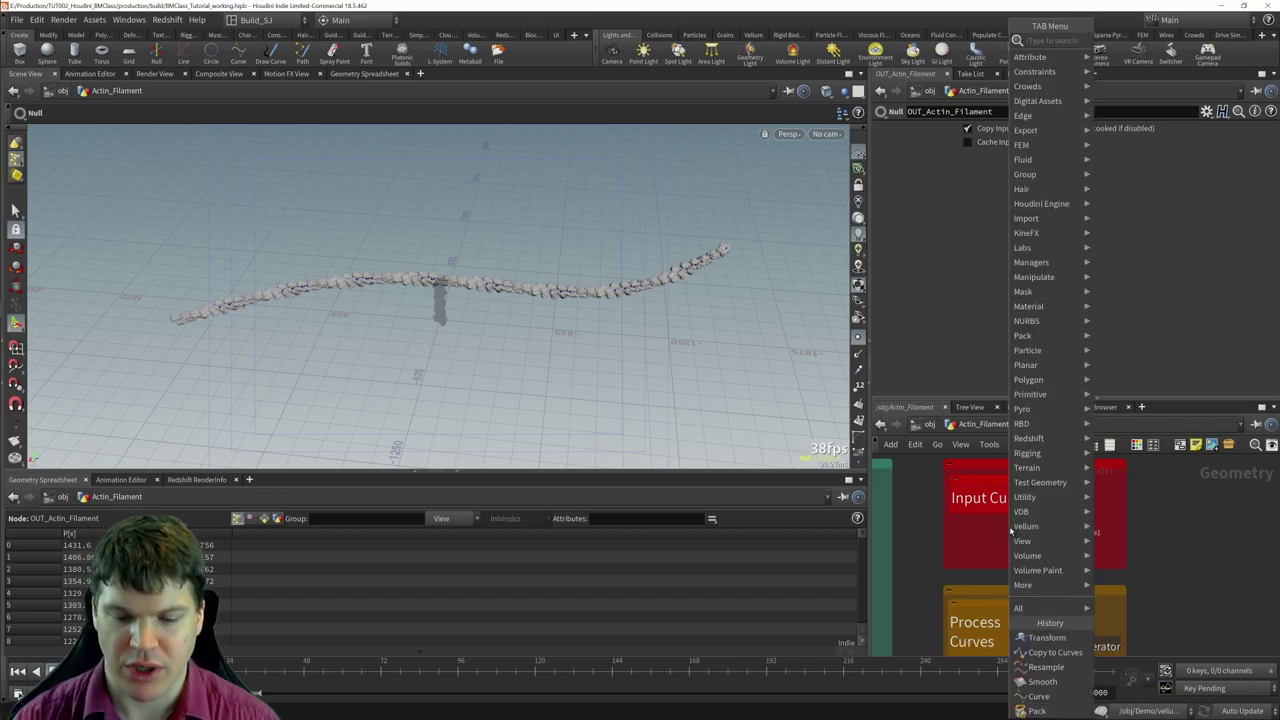
pyautogui.write('stroke')
pyautogui.press('Return')
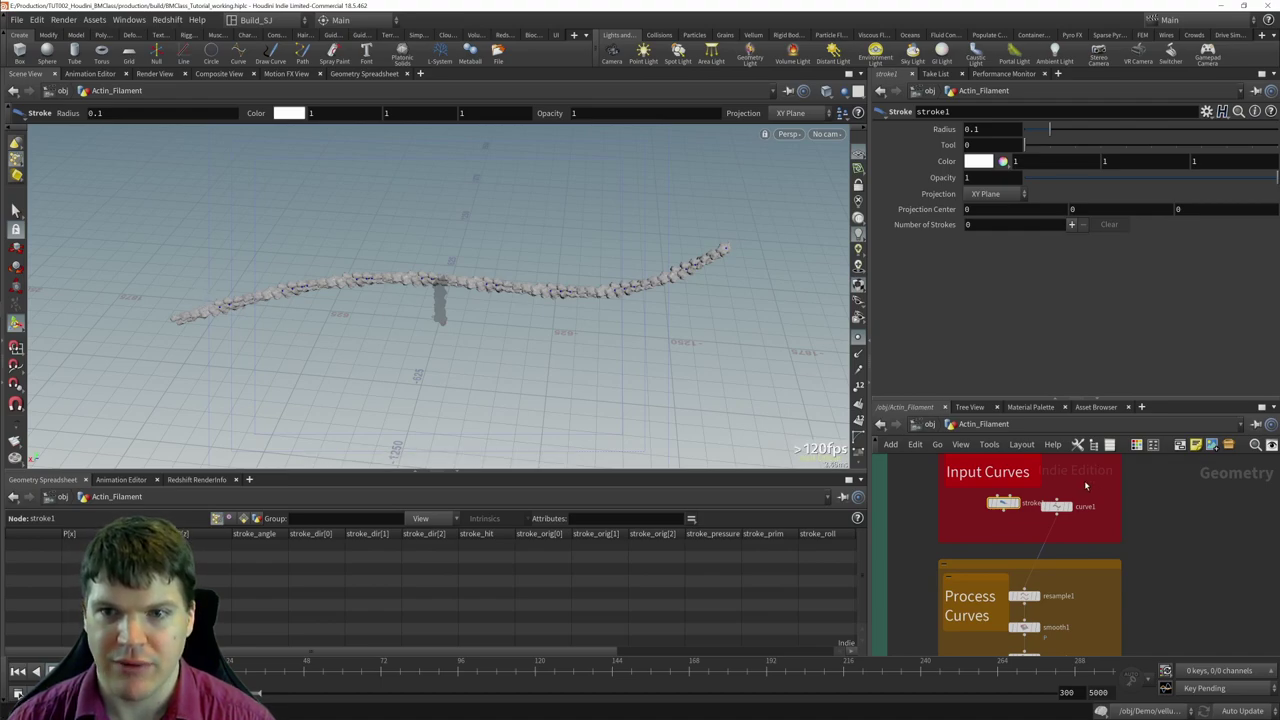
pyautogui.click(1005, 513)
pyautogui.click(1024, 588)
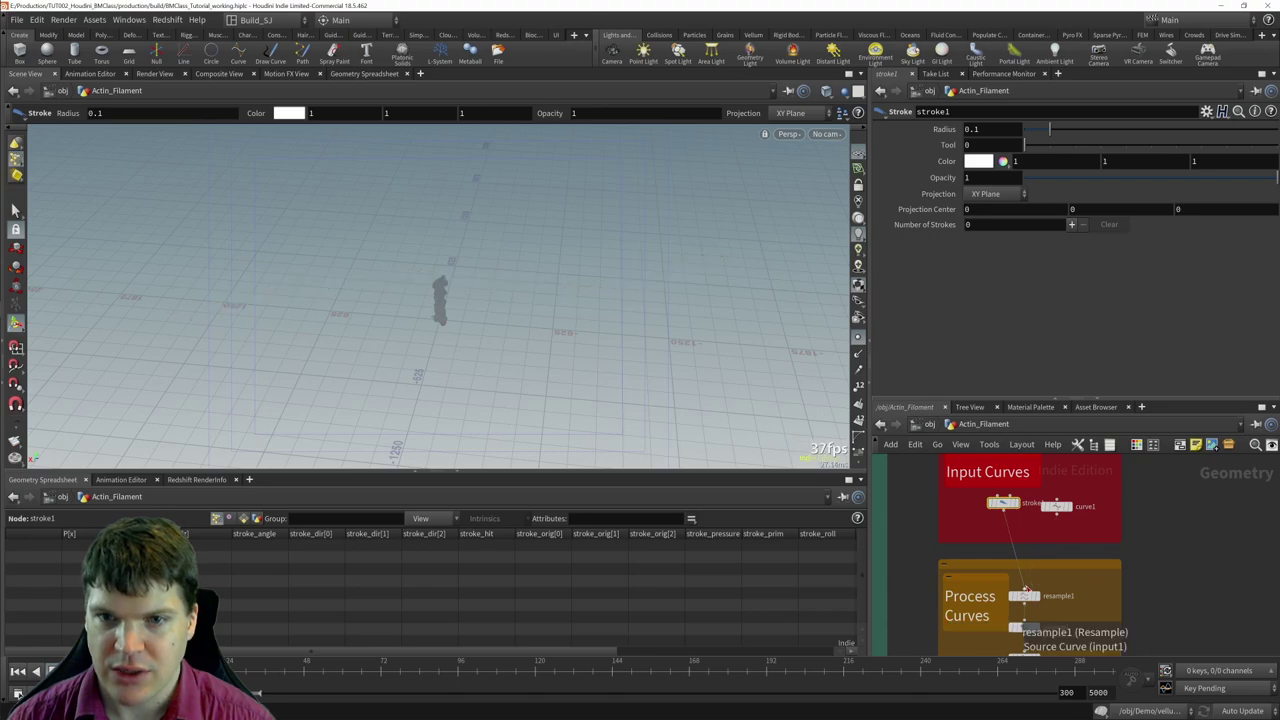
# - Draw four long, gently curved strokes across the scene with stroke1 and inspect the generated filaments up close
pyautogui.moveTo(172, 310)
pyautogui.mouseDown()
pyautogui.moveTo(663, 276)
pyautogui.moveTo(740, 250)
pyautogui.mouseUp()
pyautogui.moveTo(724, 339)
pyautogui.mouseDown()
pyautogui.moveTo(472, 314)
pyautogui.moveTo(208, 335)
pyautogui.mouseUp()
pyautogui.moveTo(245, 220); pyautogui.dragTo(730, 192)
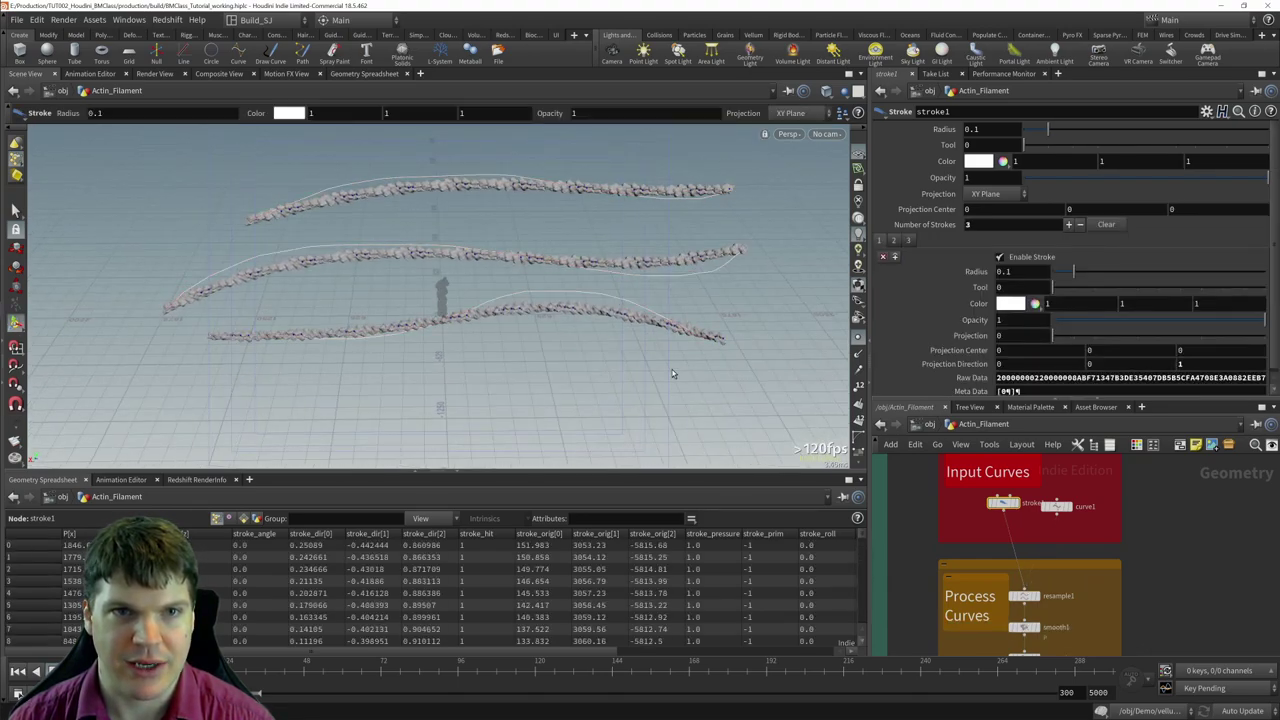
pyautogui.moveTo(690, 368)
pyautogui.mouseDown()
pyautogui.moveTo(369, 411)
pyautogui.moveTo(205, 415)
pyautogui.mouseUp()
pyautogui.press('Escape')
pyautogui.moveTo(623, 349)
pyautogui.mouseDown()
pyautogui.moveTo(627, 304)
pyautogui.moveTo(600, 280)
pyautogui.mouseUp()
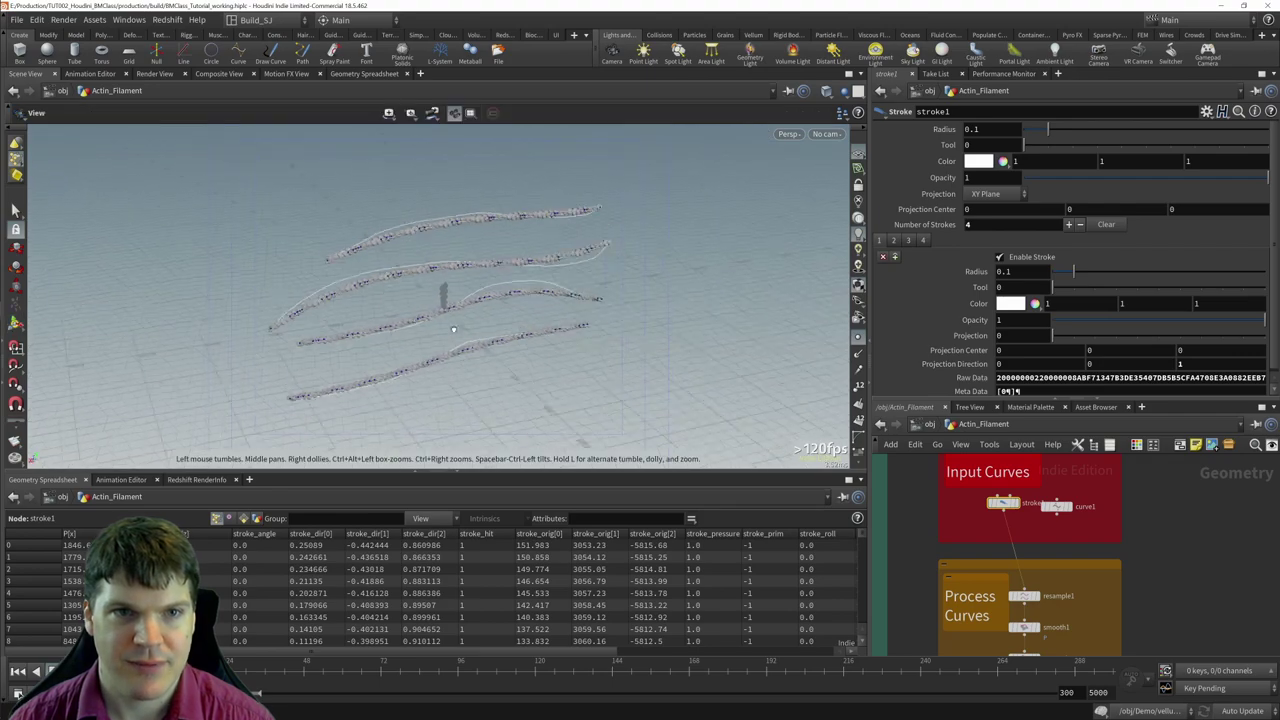
pyautogui.scroll(10, 600, 280)
pyautogui.scroll(-6, 480, 277)
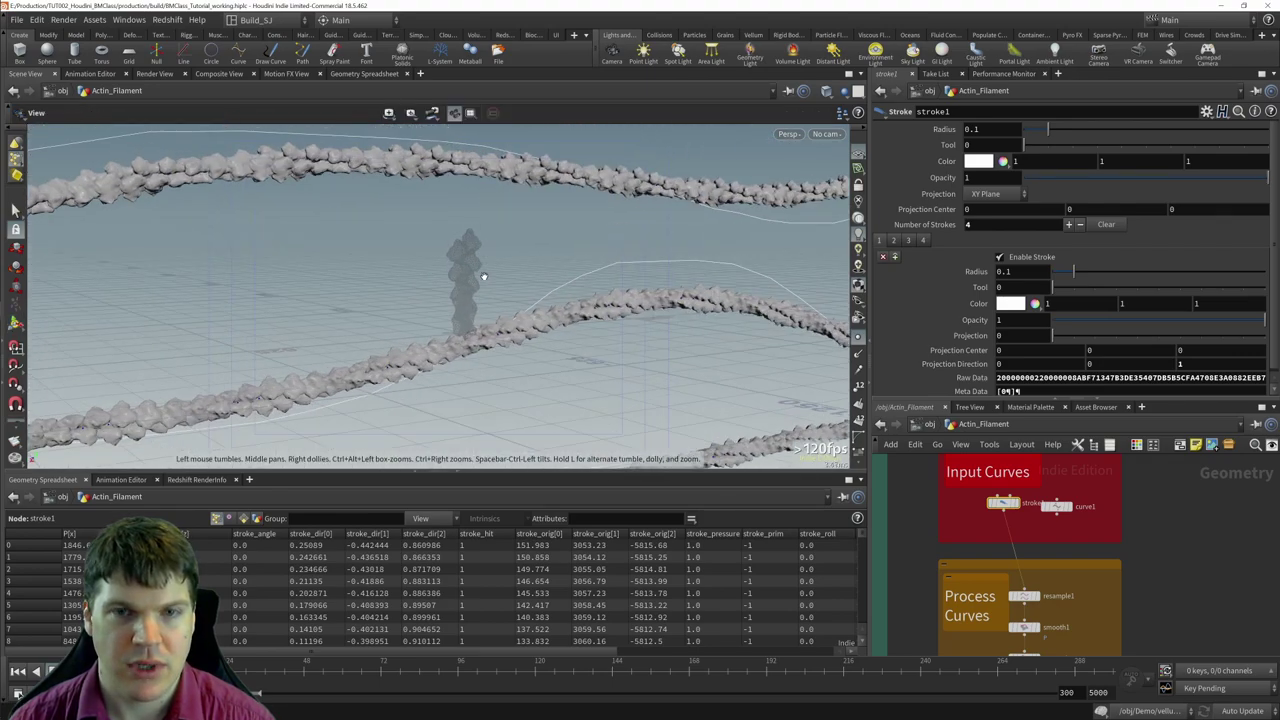
# - Move the stroke1 node slightly away from curve1 in the Input Curves box and view all four filaments
pyautogui.moveTo(1003, 502); pyautogui.dragTo(990, 486)
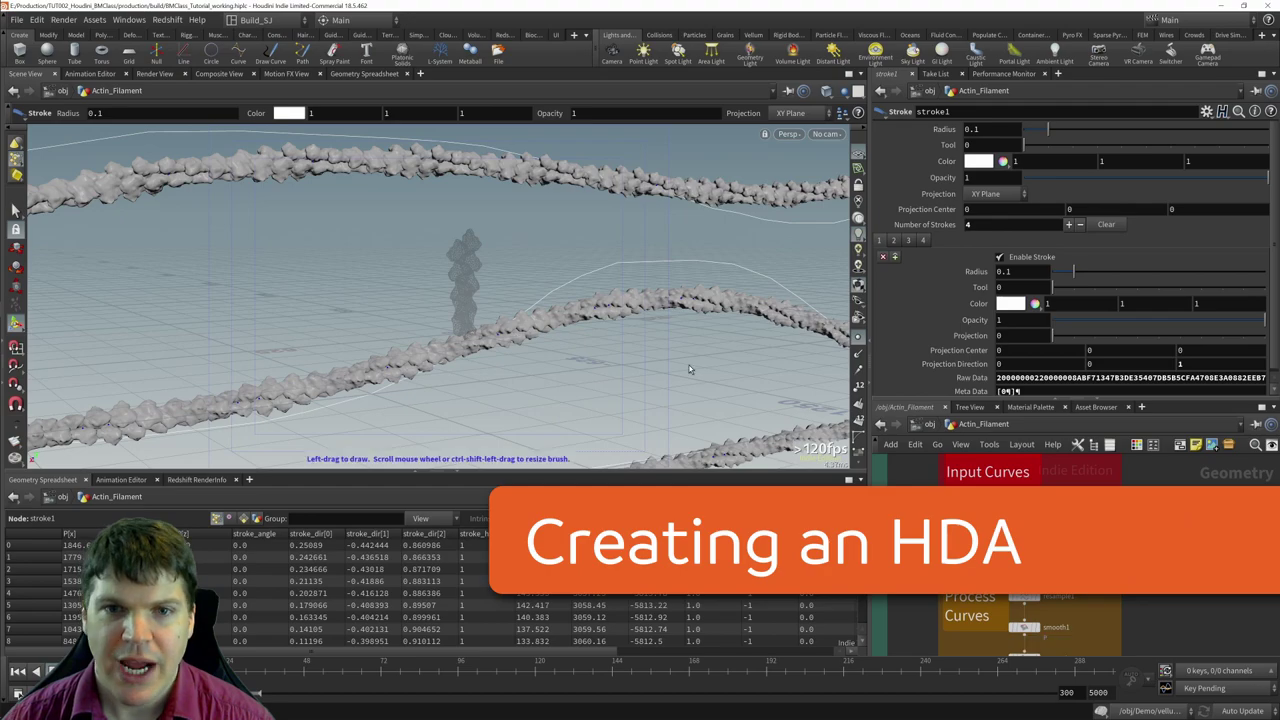
pyautogui.scroll(-5, 549, 274)
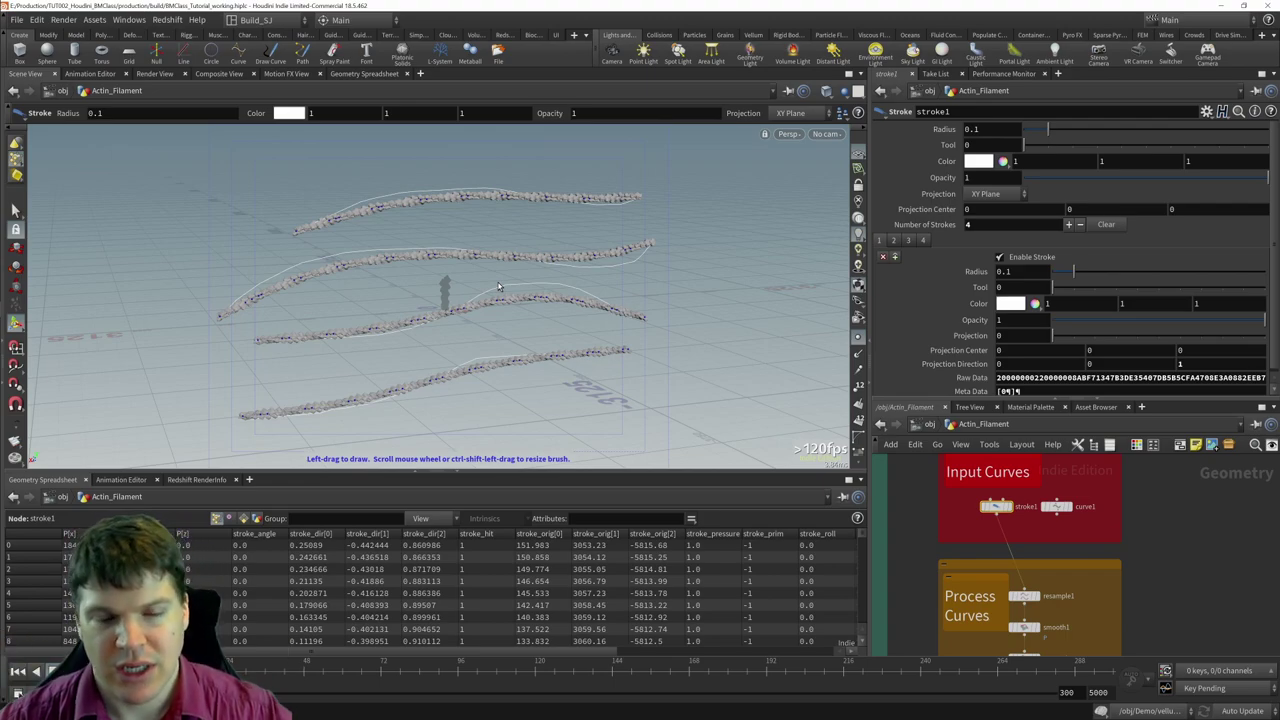
pyautogui.press('space')
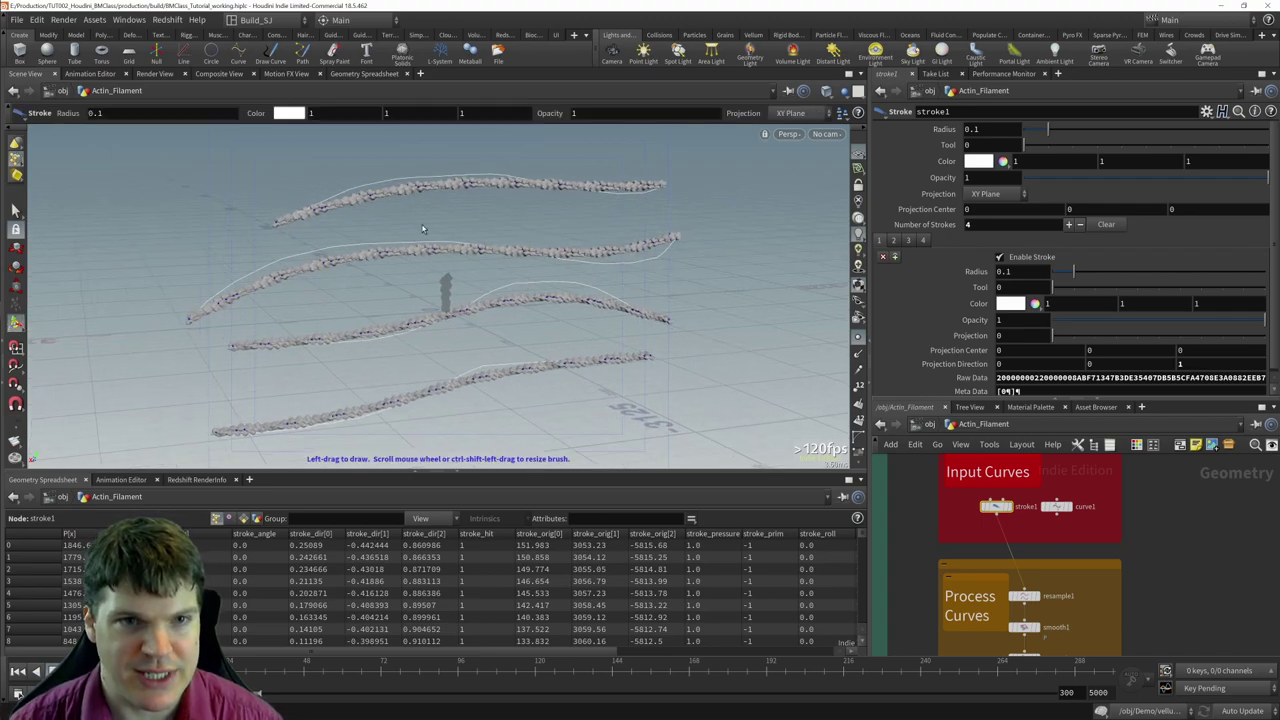
pyautogui.moveTo(499, 287)
pyautogui.mouseDown()
pyautogui.moveTo(670, 260)
pyautogui.moveTo(614, 270)
pyautogui.mouseUp()
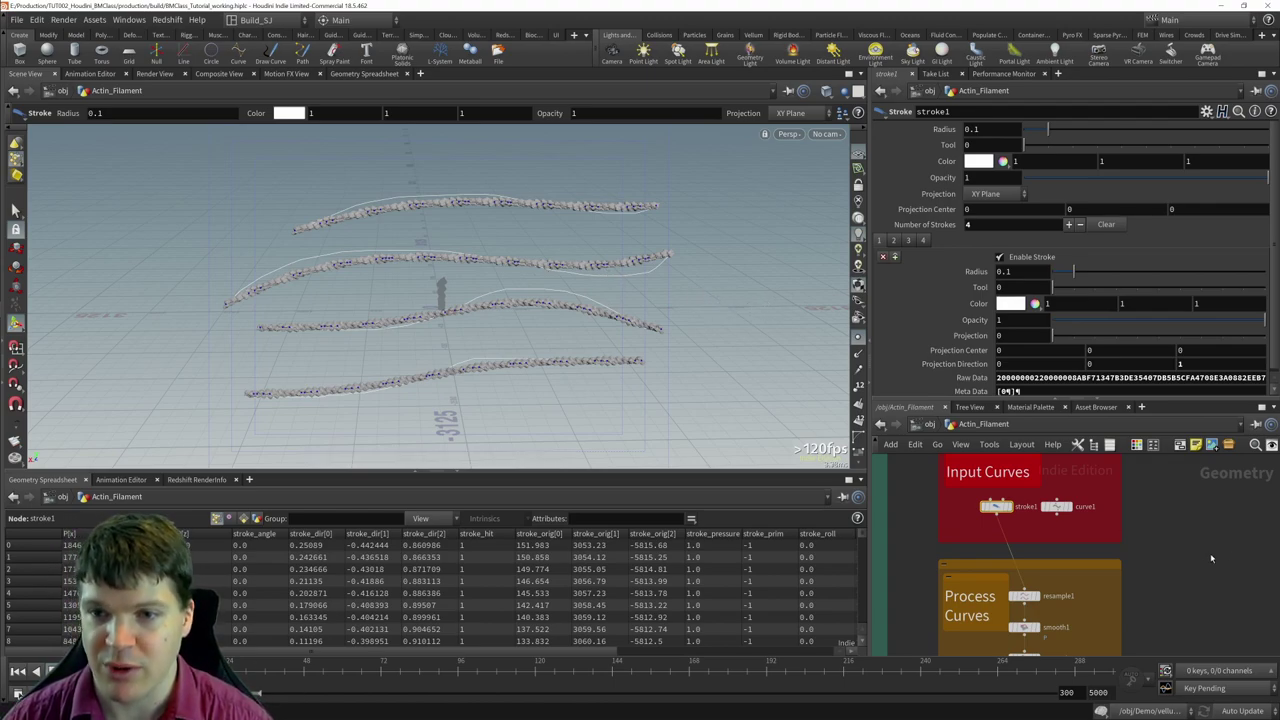
# - Move the Input Curves network box well away from the rest of the actin filament network
pyautogui.scroll(-2, 1182, 550)
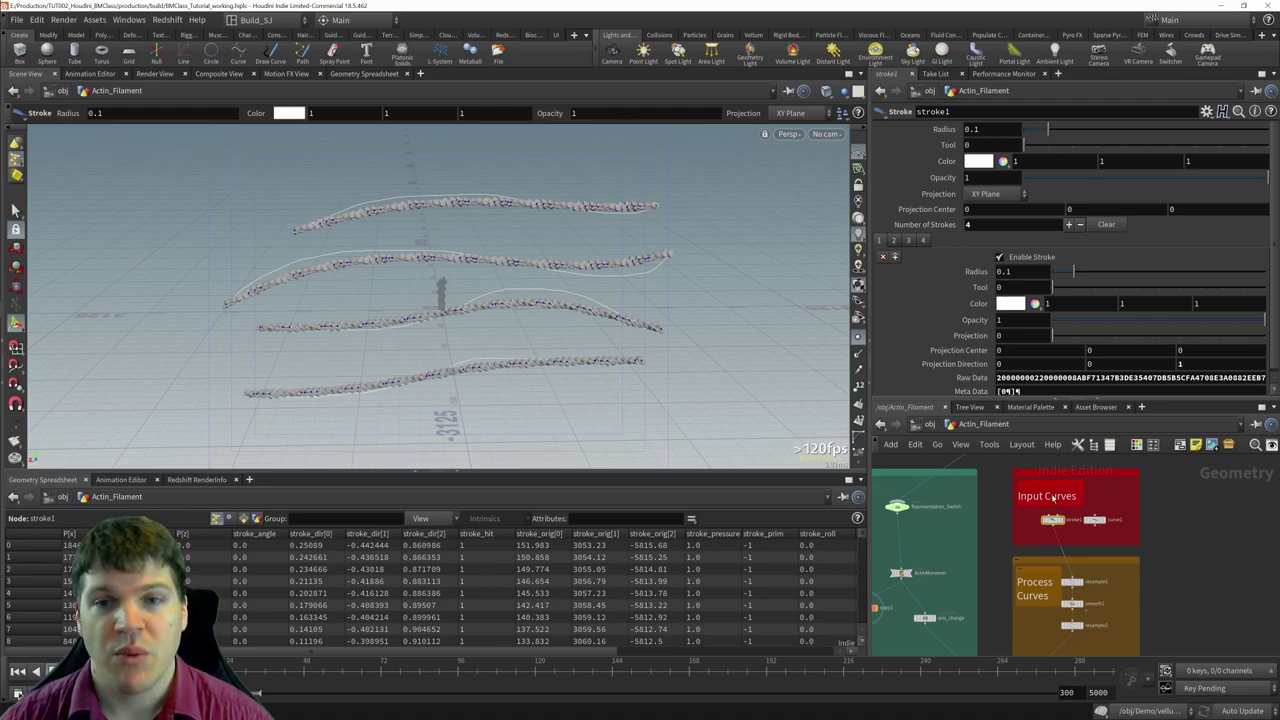
pyautogui.scroll(-4, 1184, 536)
pyautogui.moveTo(1218, 555); pyautogui.dragTo(1128, 581, button='middle')
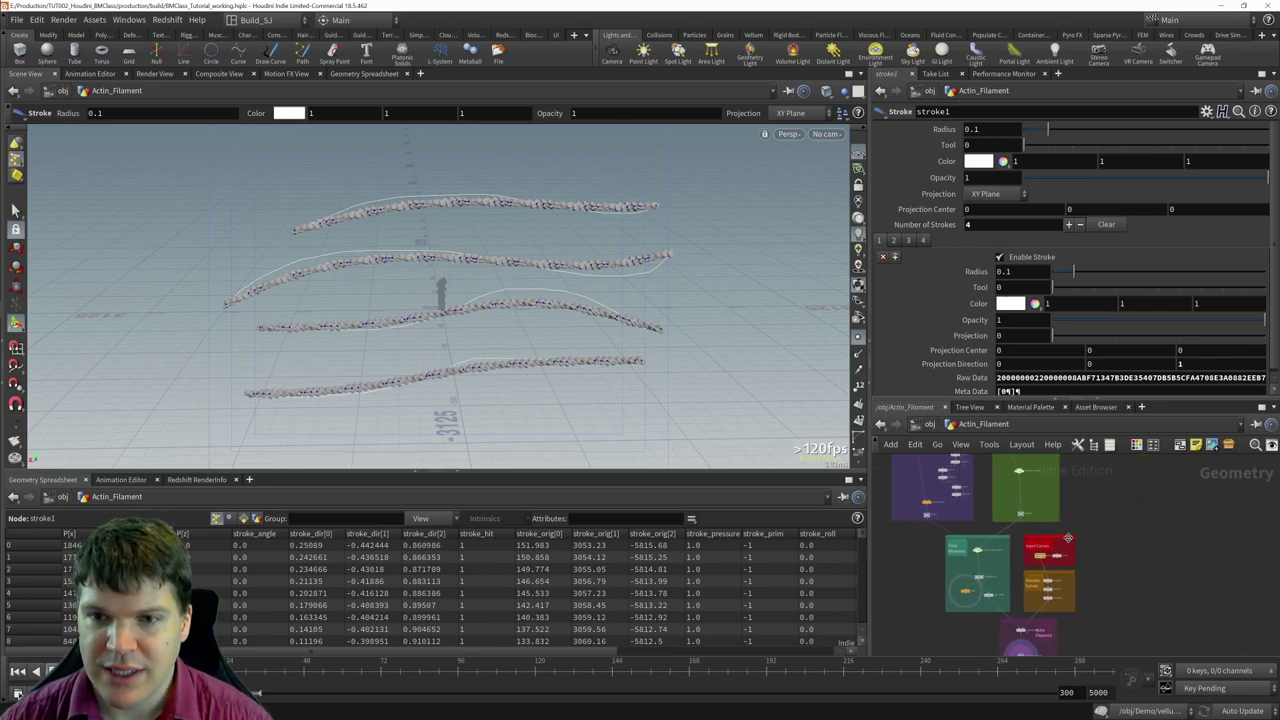
pyautogui.moveTo(1064, 538); pyautogui.dragTo(1208, 494)
pyautogui.scroll(-3, 1179, 533)
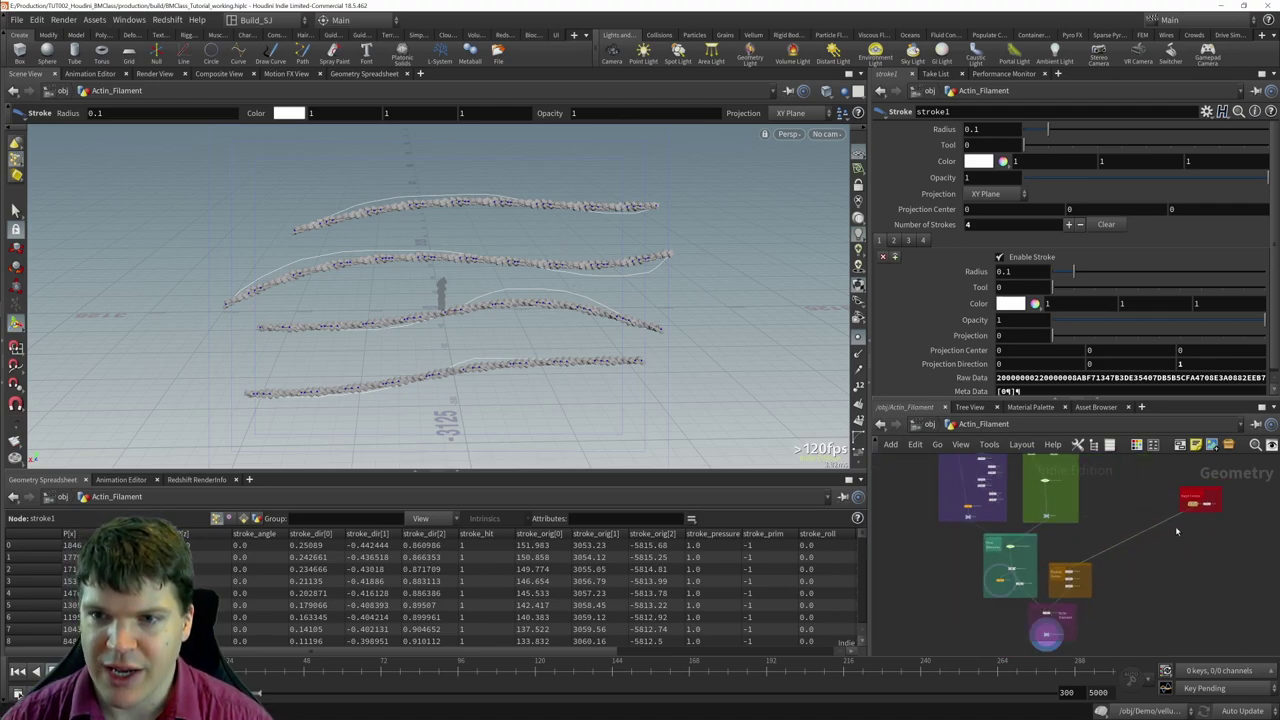
pyautogui.moveTo(1152, 489); pyautogui.dragTo(1127, 539, button='middle')
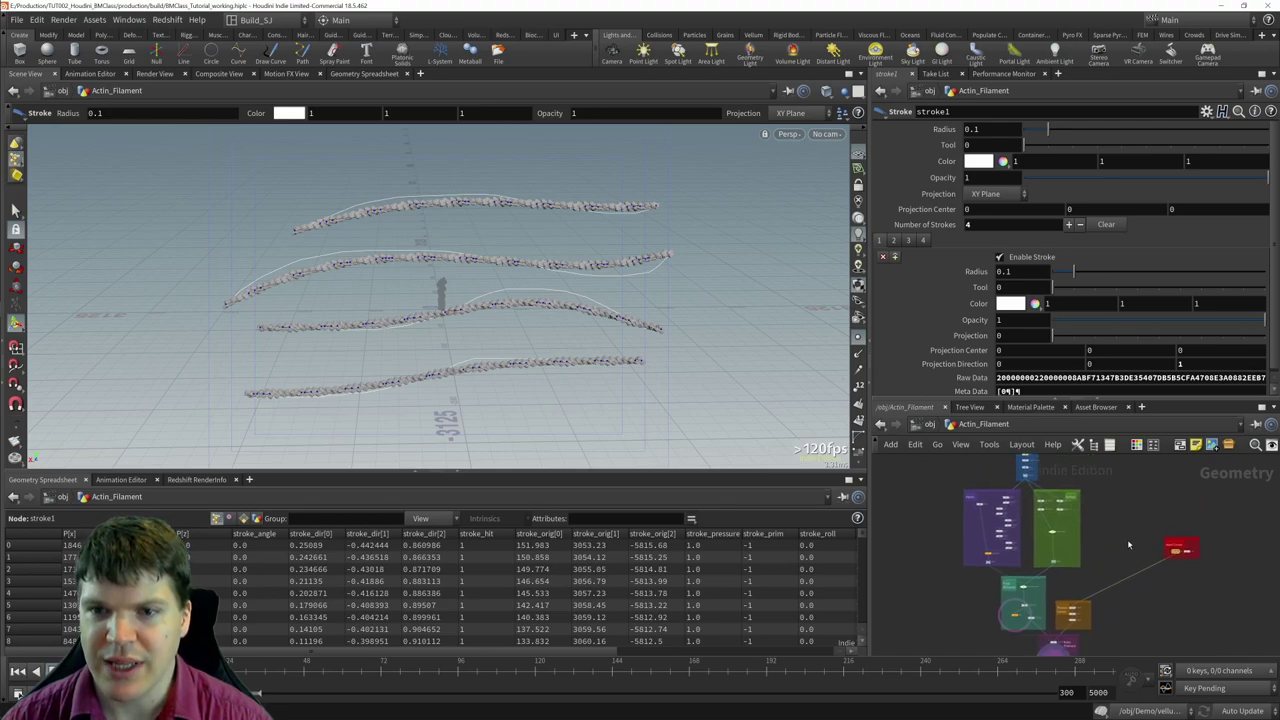
# - Collapse all network boxes and nodes except the Input Curves box into a single subnetwork
pyautogui.scroll(-4, 1125, 552)
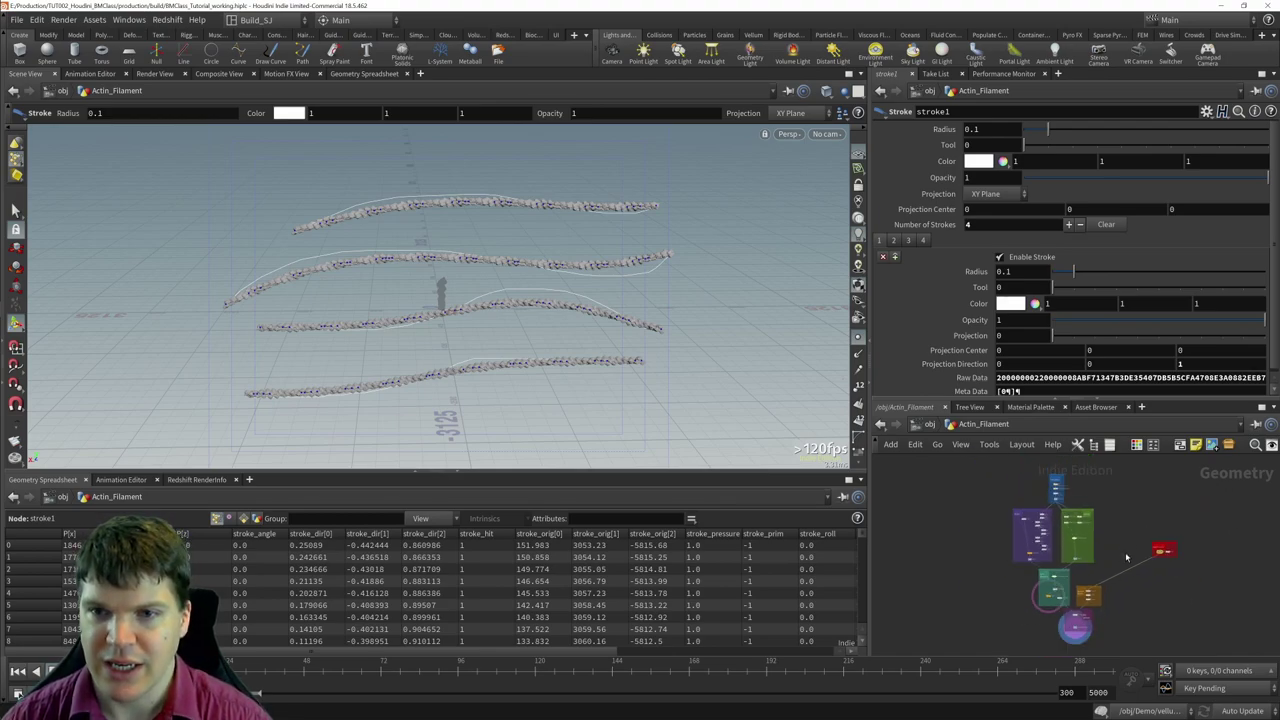
pyautogui.moveTo(985, 466); pyautogui.dragTo(1127, 626)
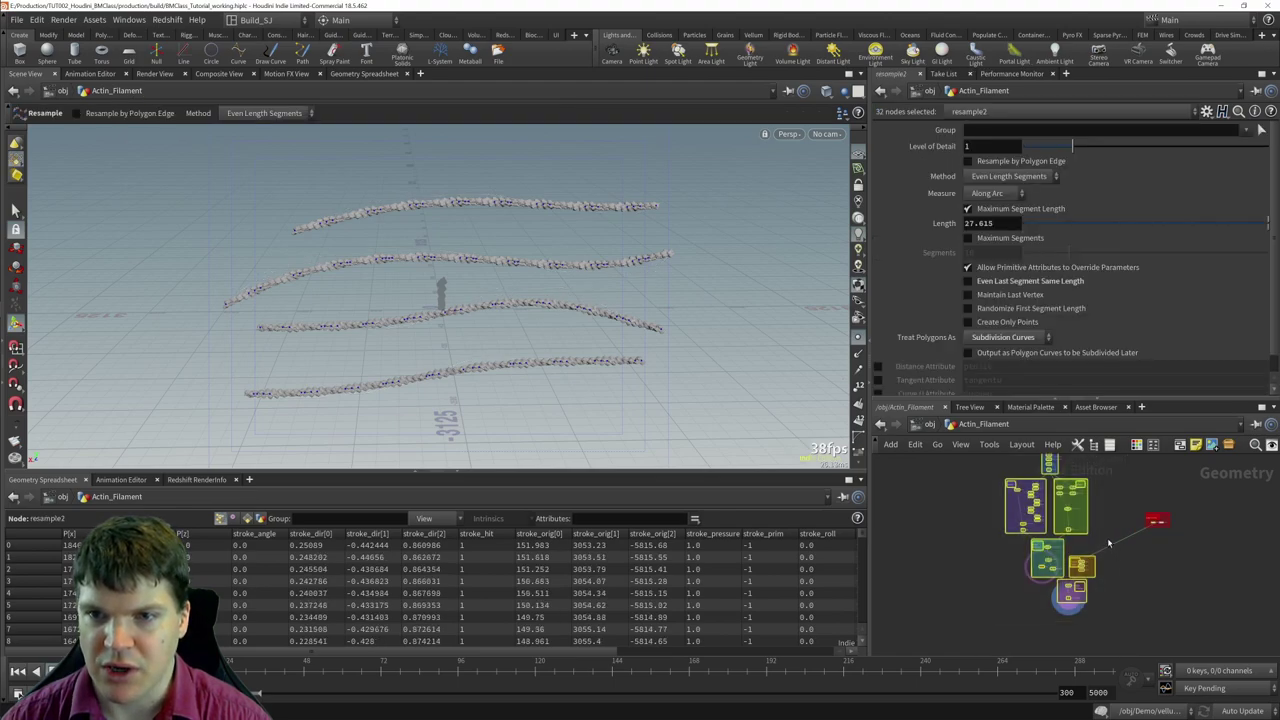
pyautogui.scroll(2, 1105, 533)
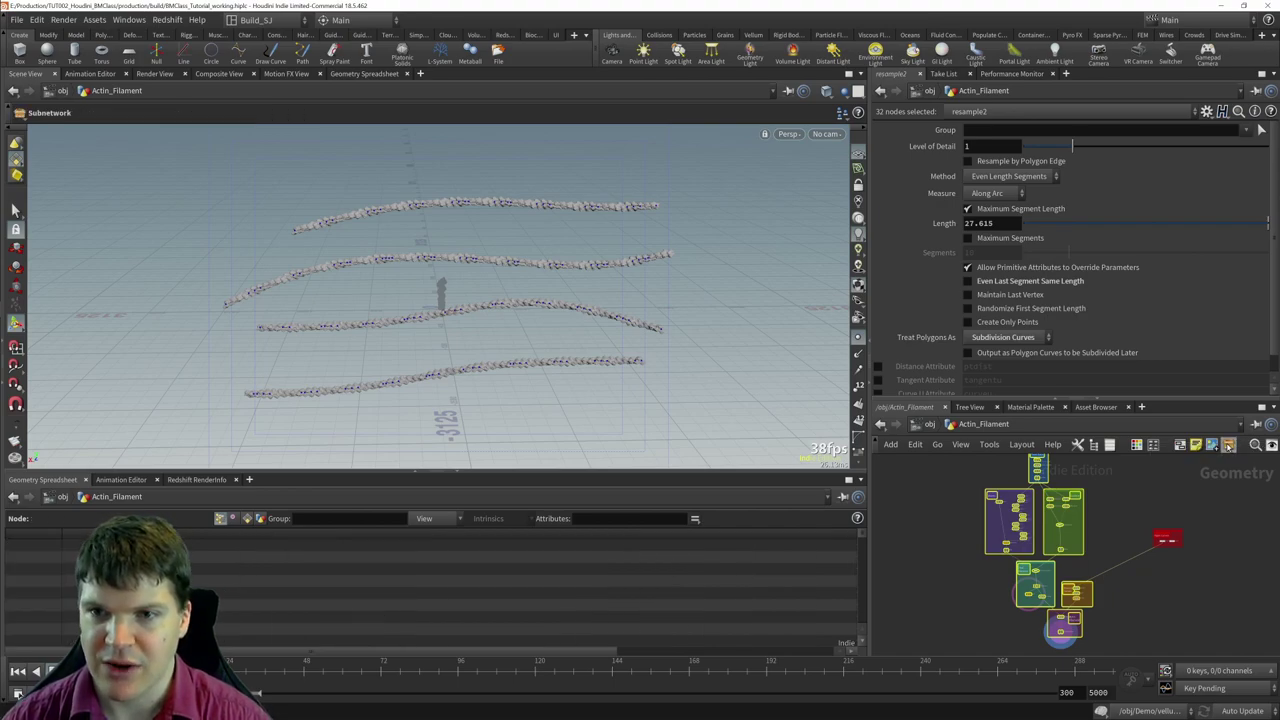
pyautogui.hotkey('shift', 'c')
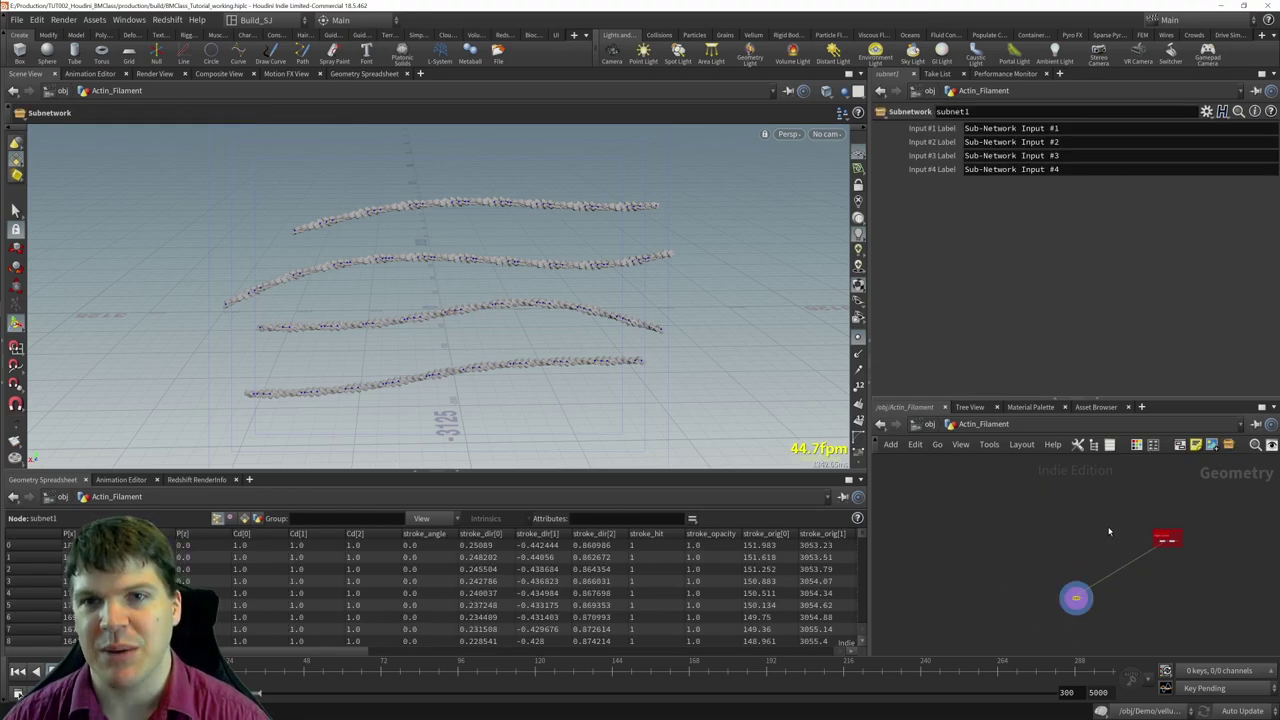
# - Move the subnet1 node directly beneath stroke1 and the Input Curves box
pyautogui.scroll(3, 1108, 567)
pyautogui.moveTo(1108, 567); pyautogui.dragTo(1003, 460, button='middle')
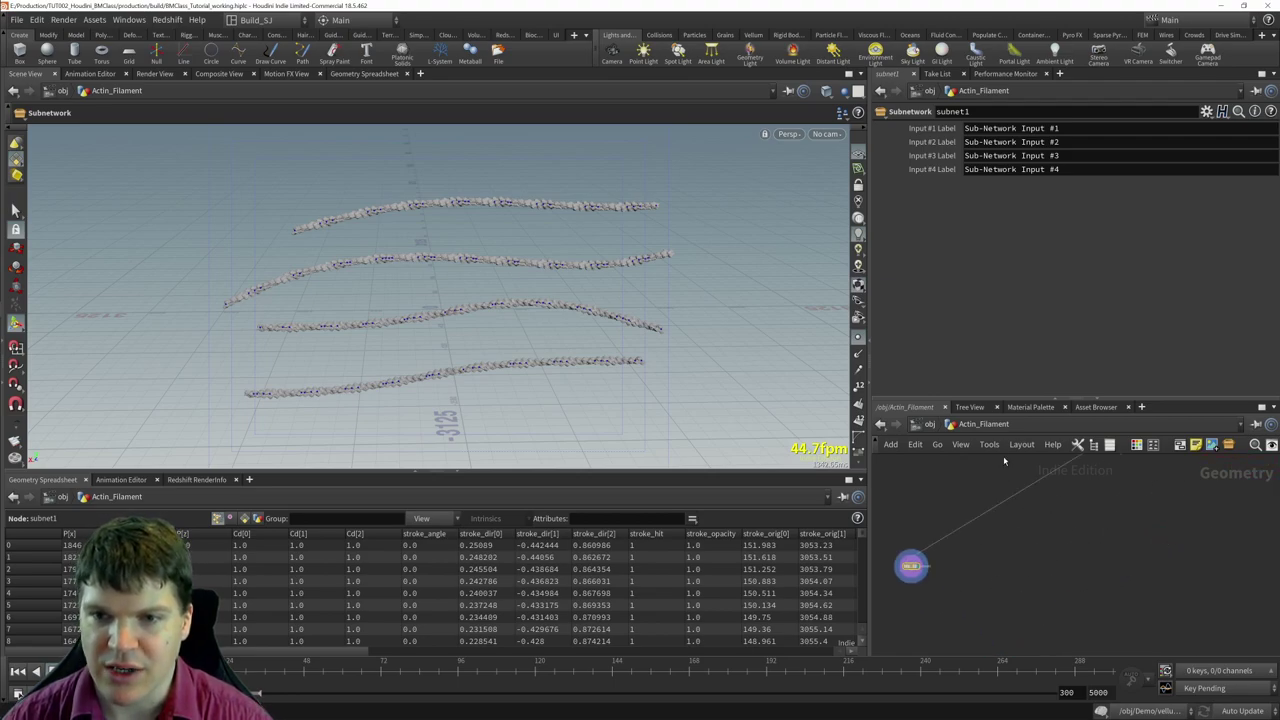
pyautogui.moveTo(916, 567); pyautogui.dragTo(1100, 588)
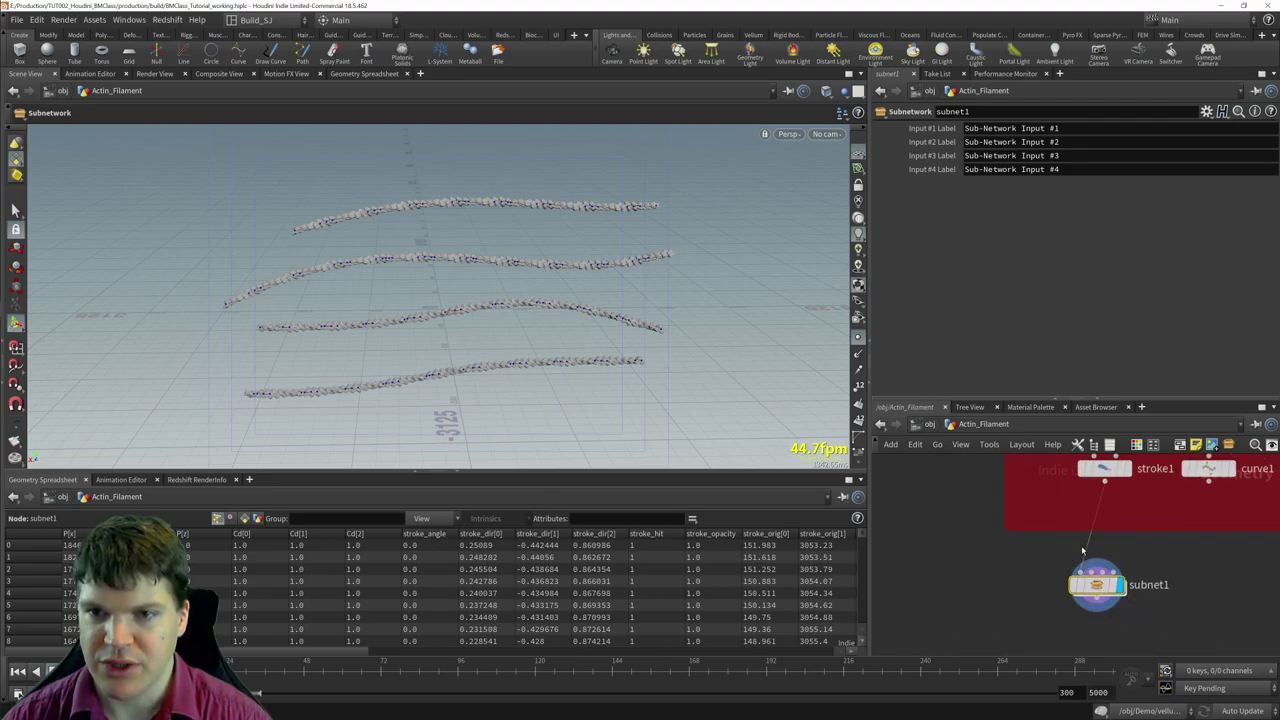
# - Start creating a digital asset from subnet1 with the operator name ActinFilament
pyautogui.moveTo(1095, 588)
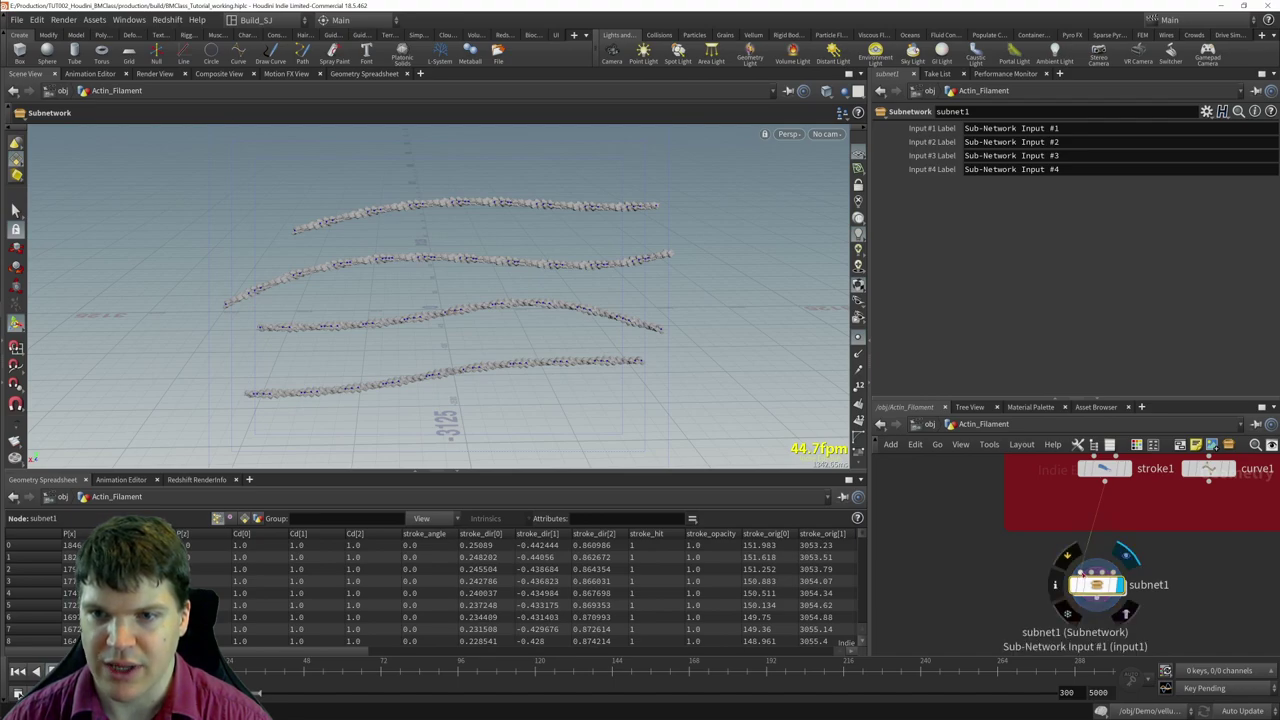
pyautogui.rightClick(1103, 591)
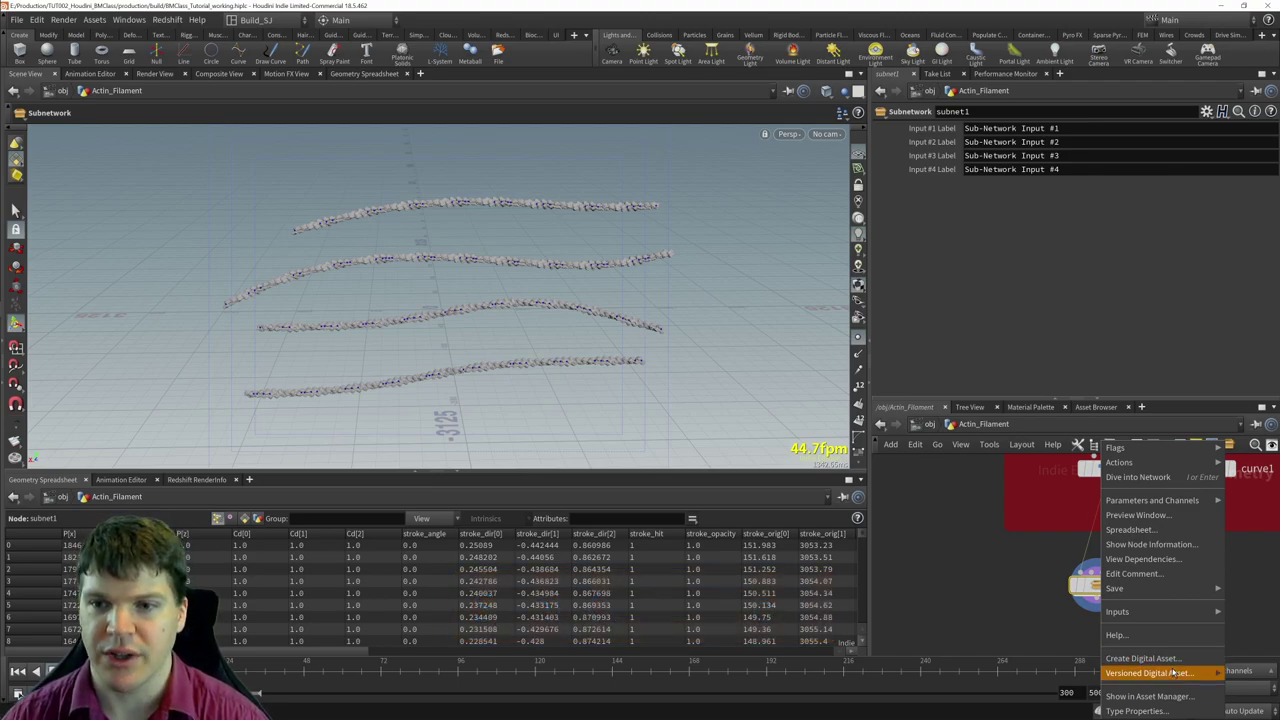
pyautogui.moveTo(1168, 675)
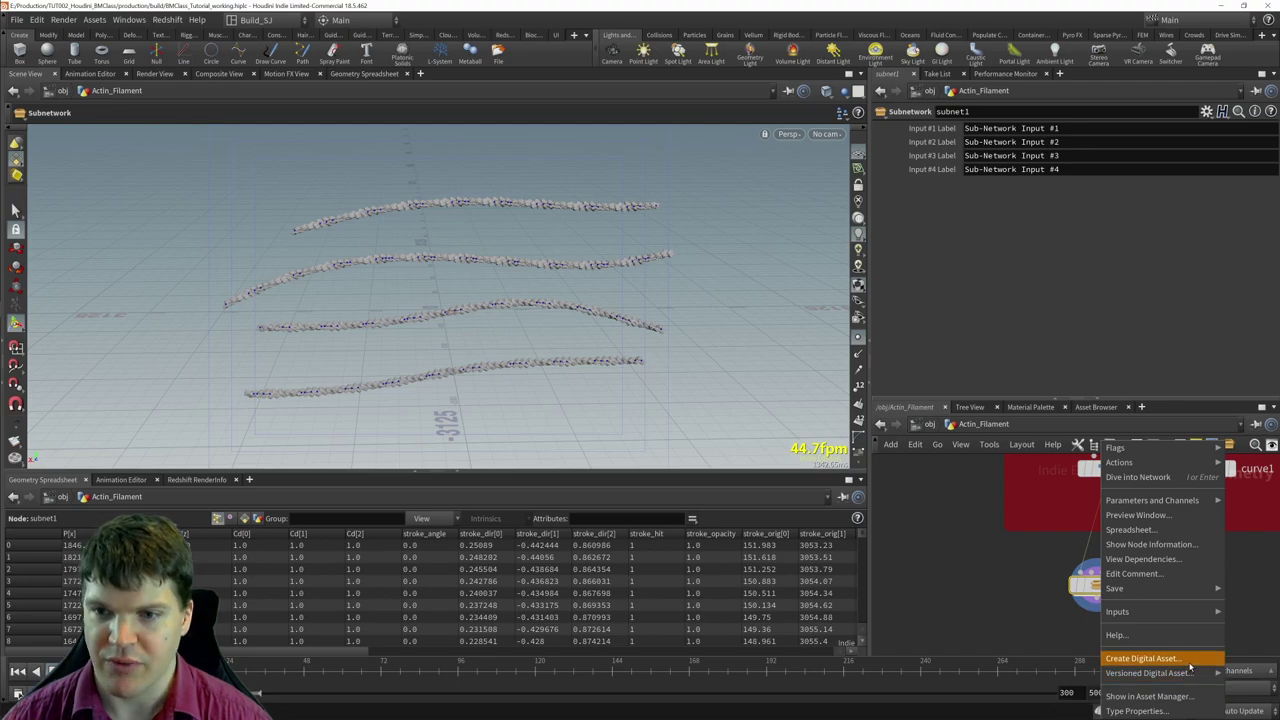
pyautogui.click(1128, 661)
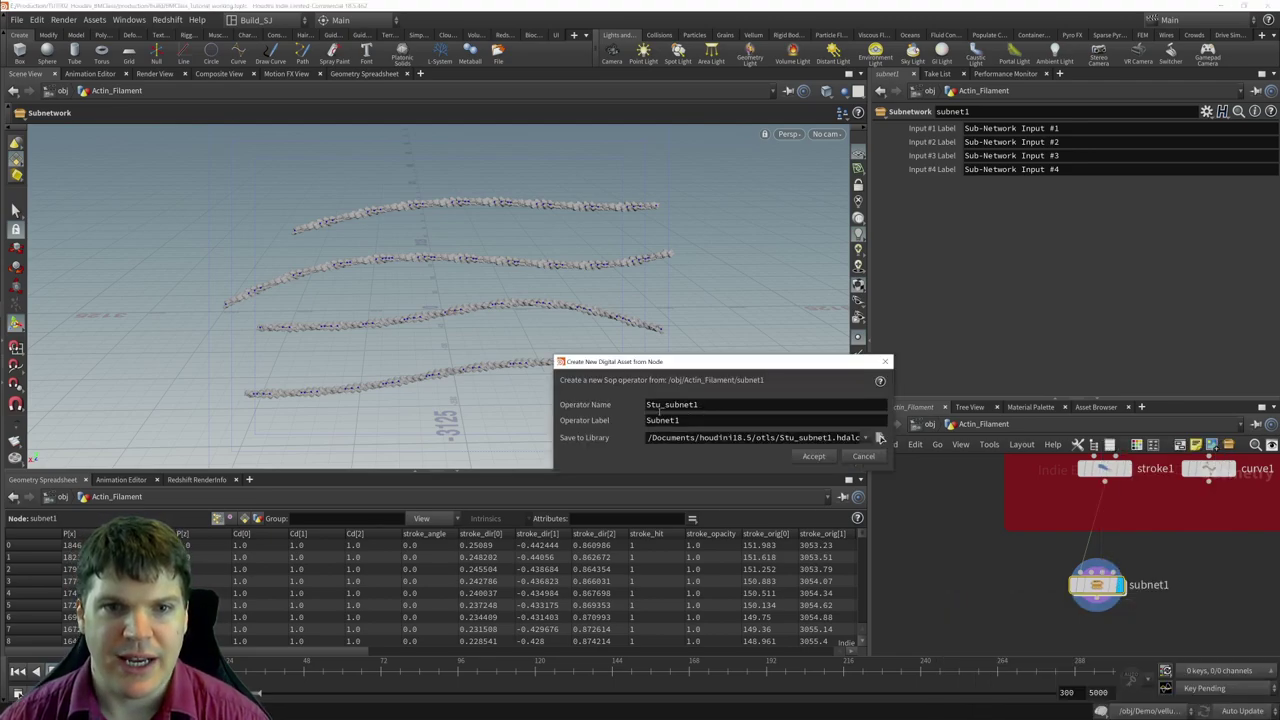
pyautogui.doubleClick(684, 405)
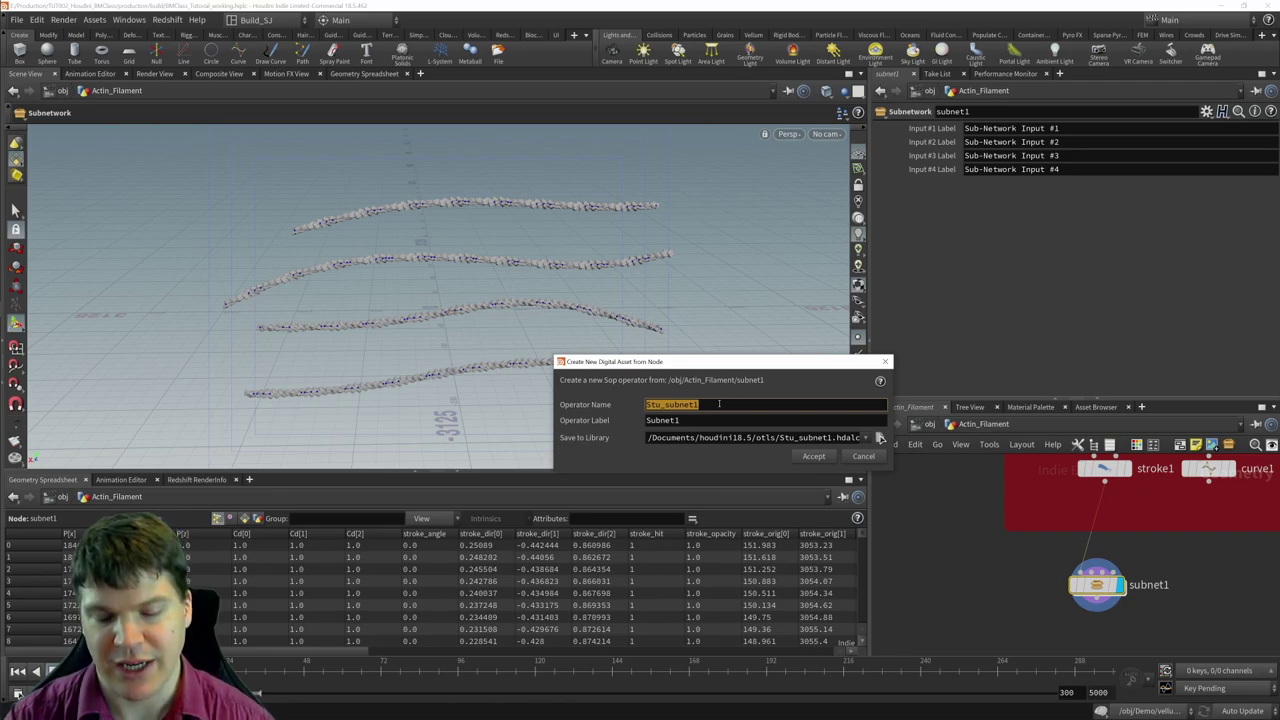
pyautogui.write('Ac')
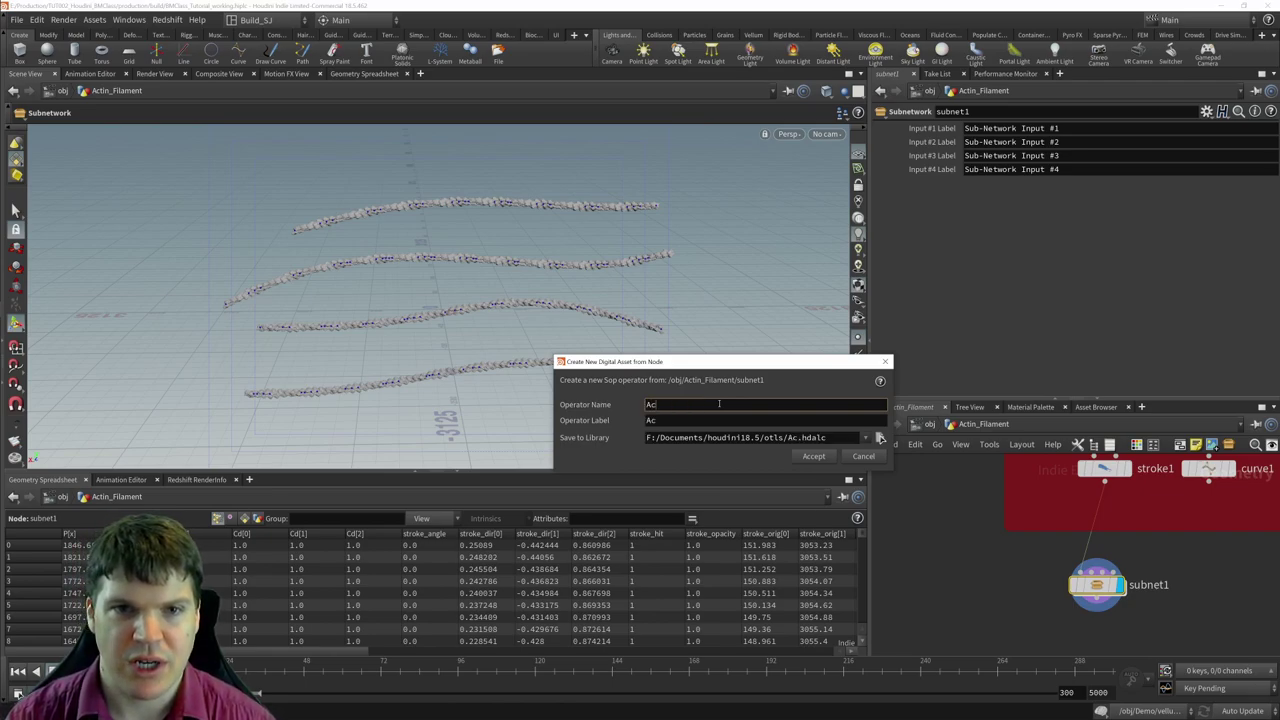
pyautogui.write('tinFilement')
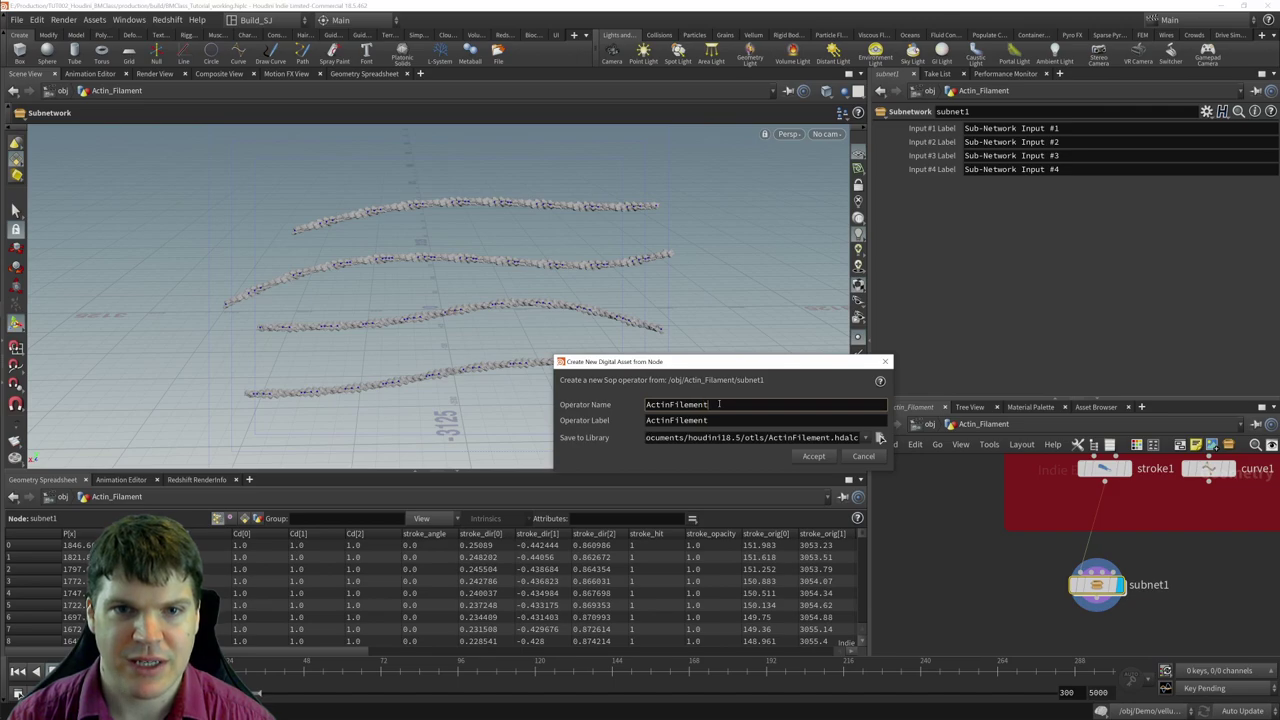
pyautogui.press('Tab')
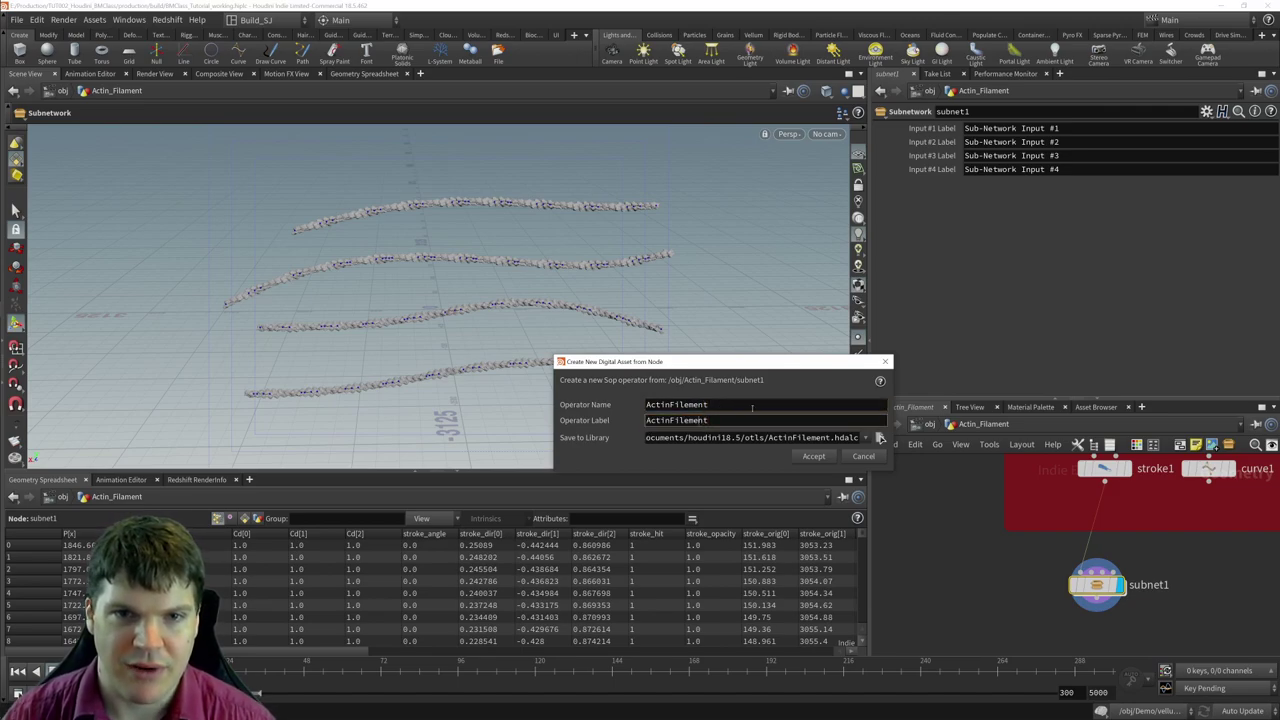
pyautogui.click(699, 404)
pyautogui.press('BackSpace')
pyautogui.write('a')
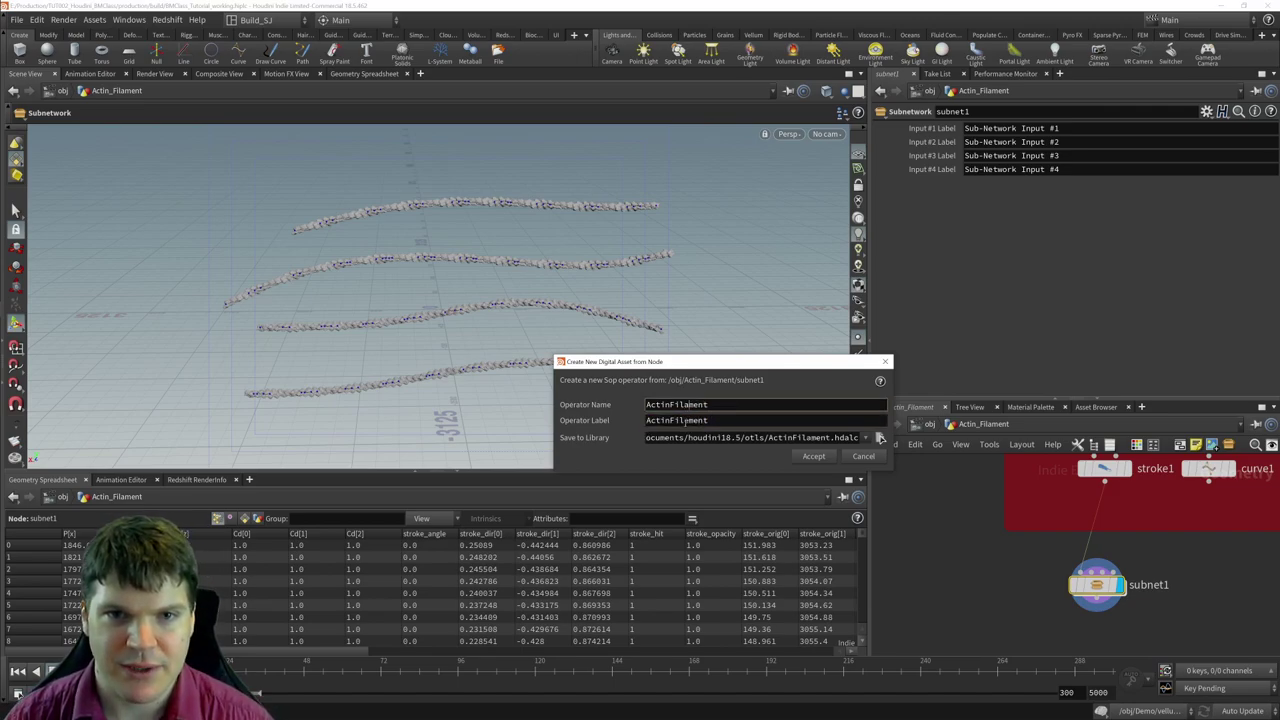
# - Set the new asset's operator label to "Actin Filament"
pyautogui.click(688, 420)
pyautogui.write('a')
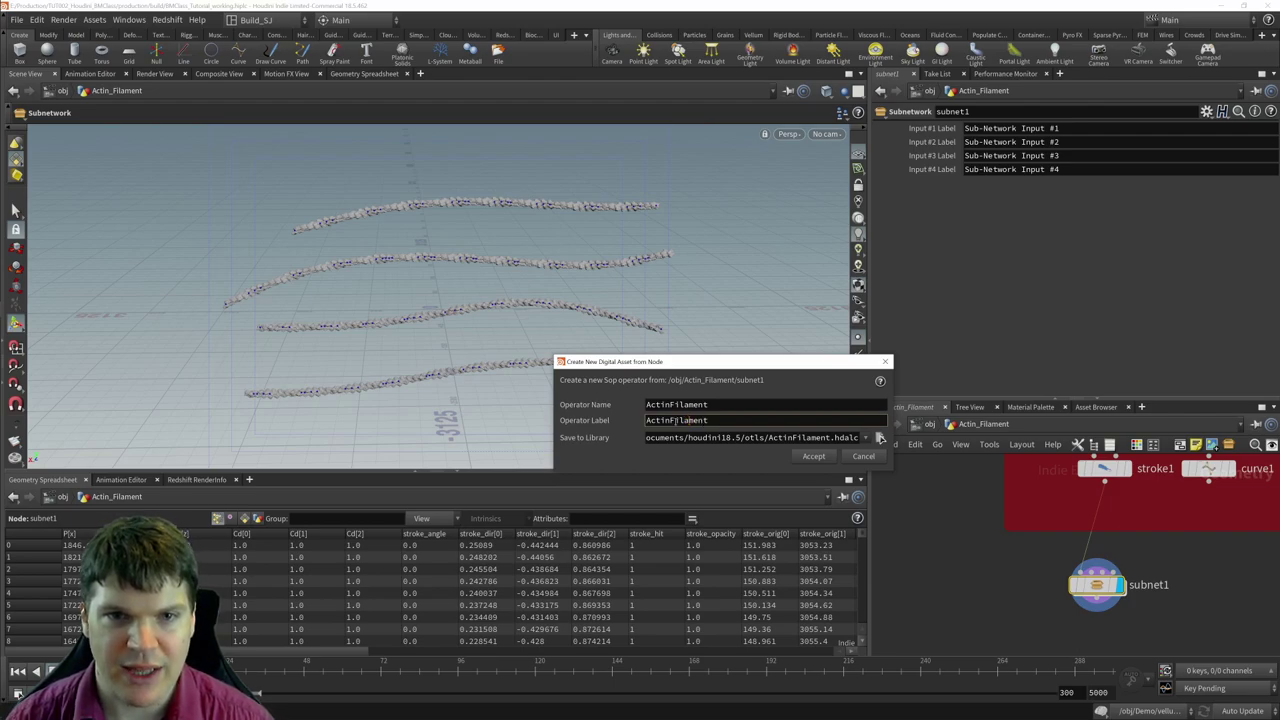
pyautogui.click(676, 420)
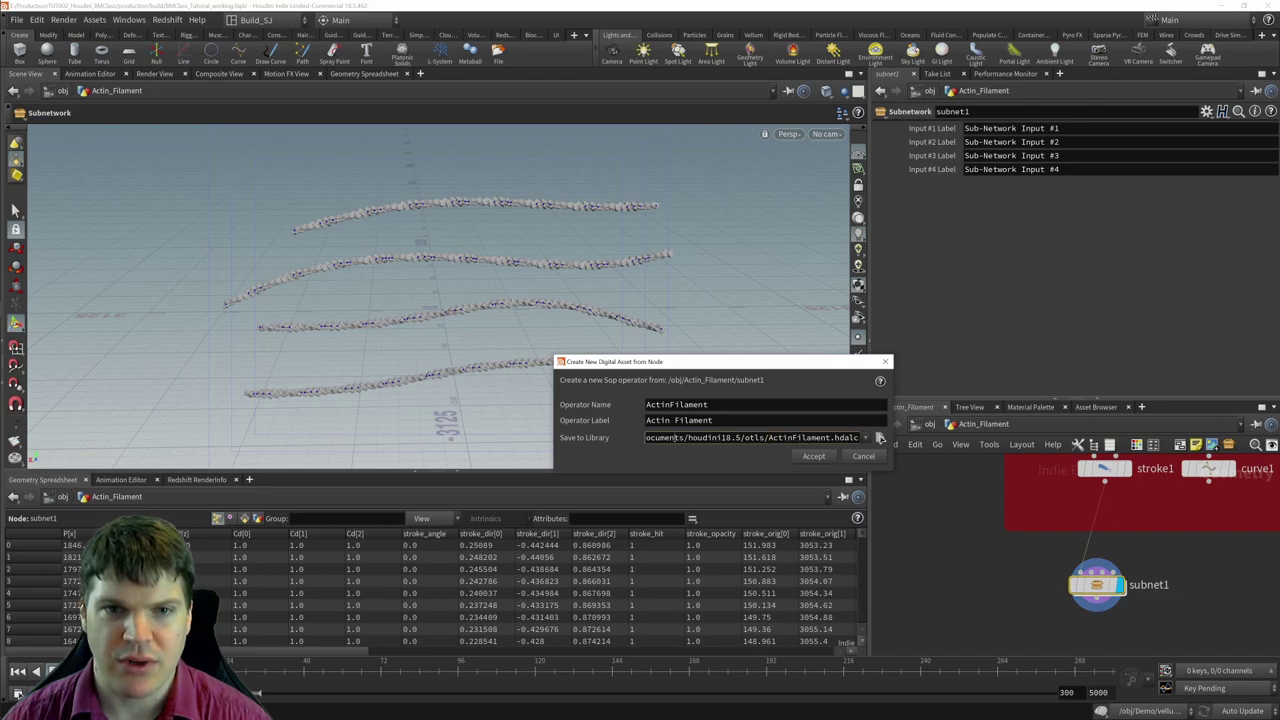
# - Examine the folder, file name and file extension in the new asset's library save path
pyautogui.moveTo(668, 438); pyautogui.dragTo(646, 438)
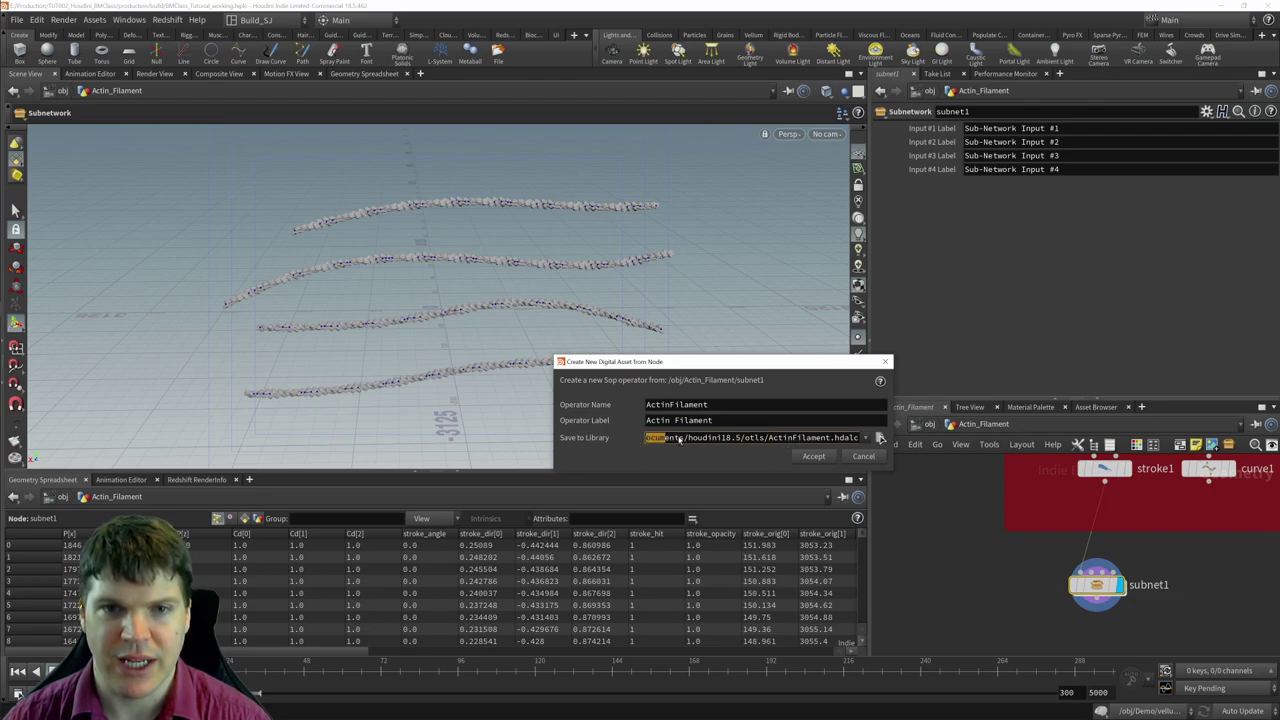
pyautogui.click(650, 440)
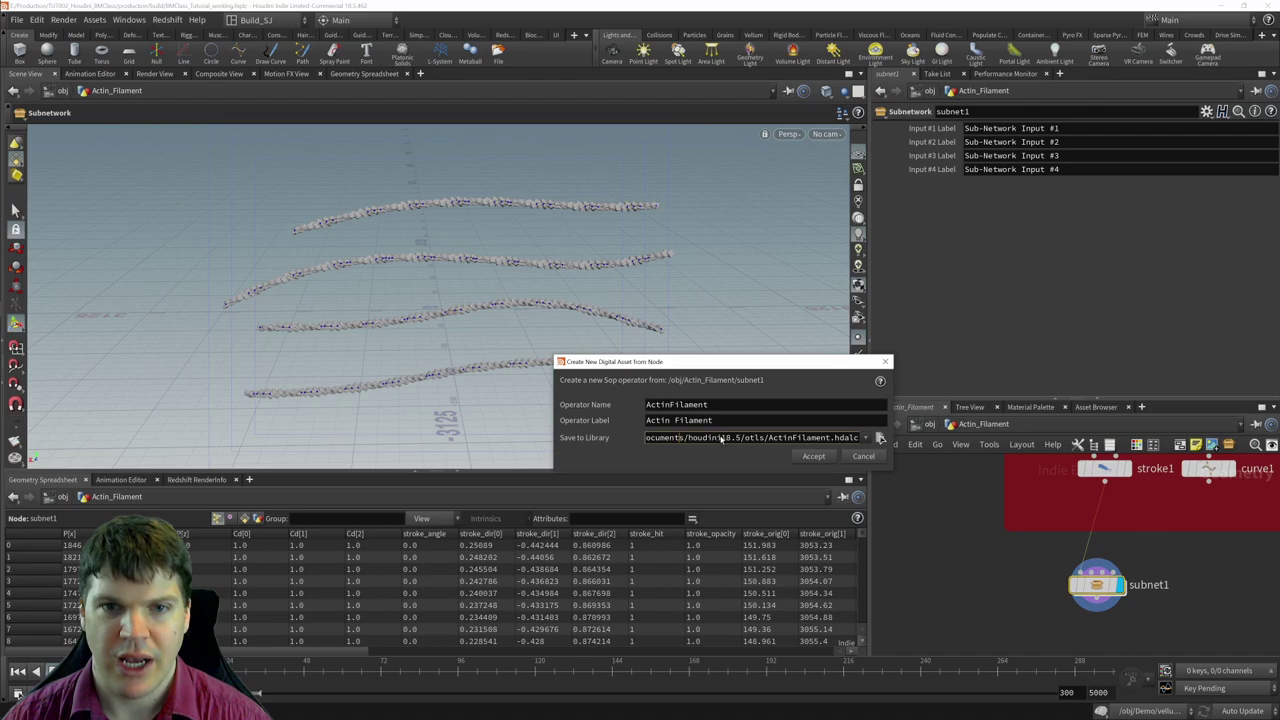
pyautogui.moveTo(745, 441); pyautogui.dragTo(764, 447)
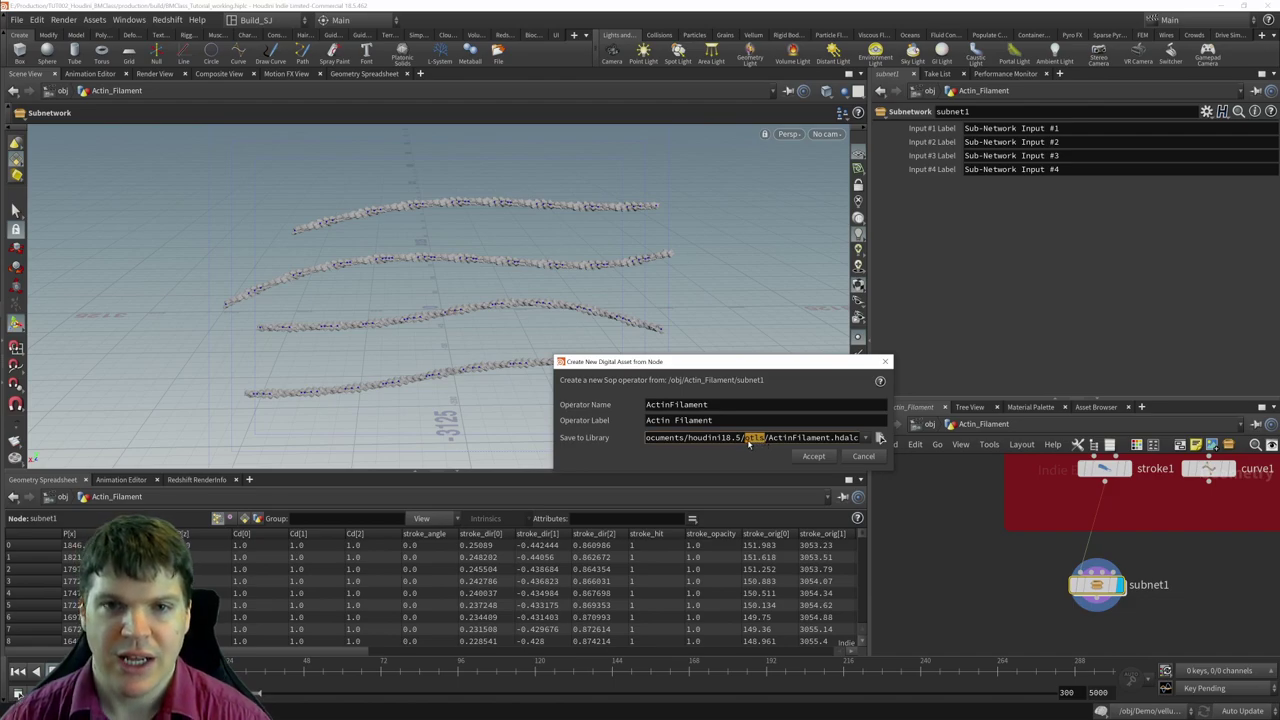
pyautogui.click(768, 444)
pyautogui.moveTo(770, 444); pyautogui.dragTo(832, 450)
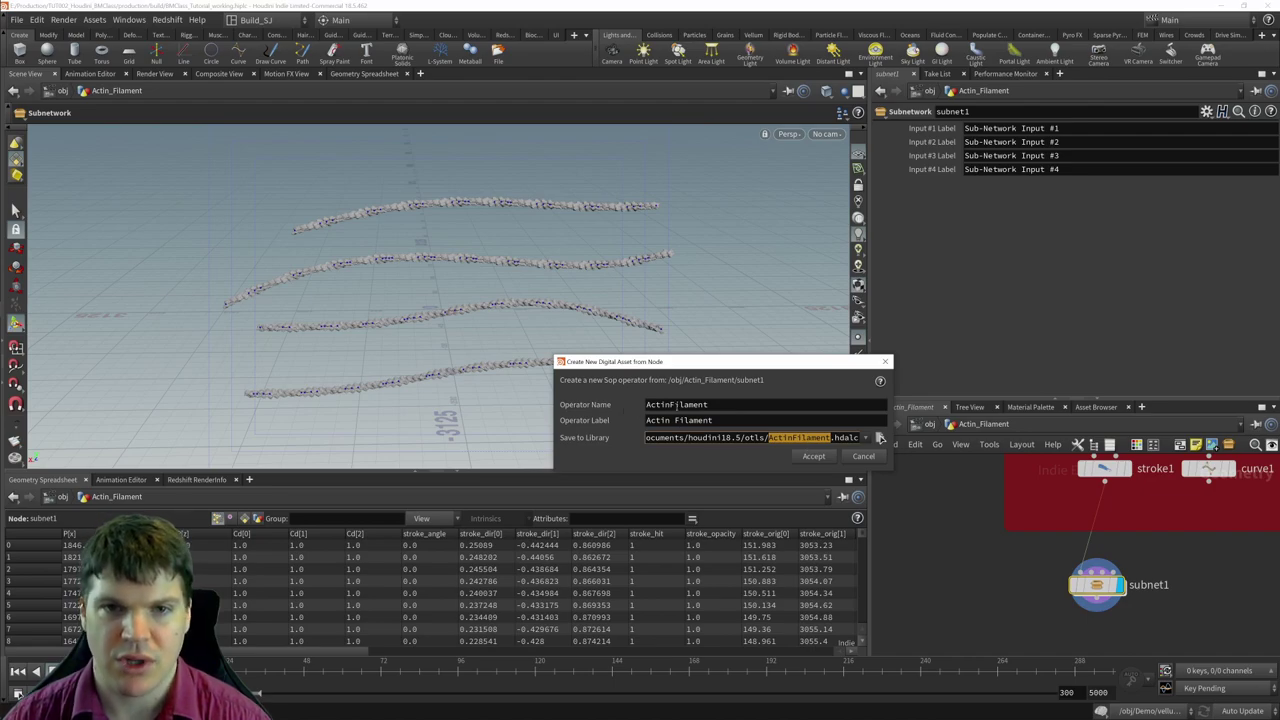
pyautogui.click(836, 438)
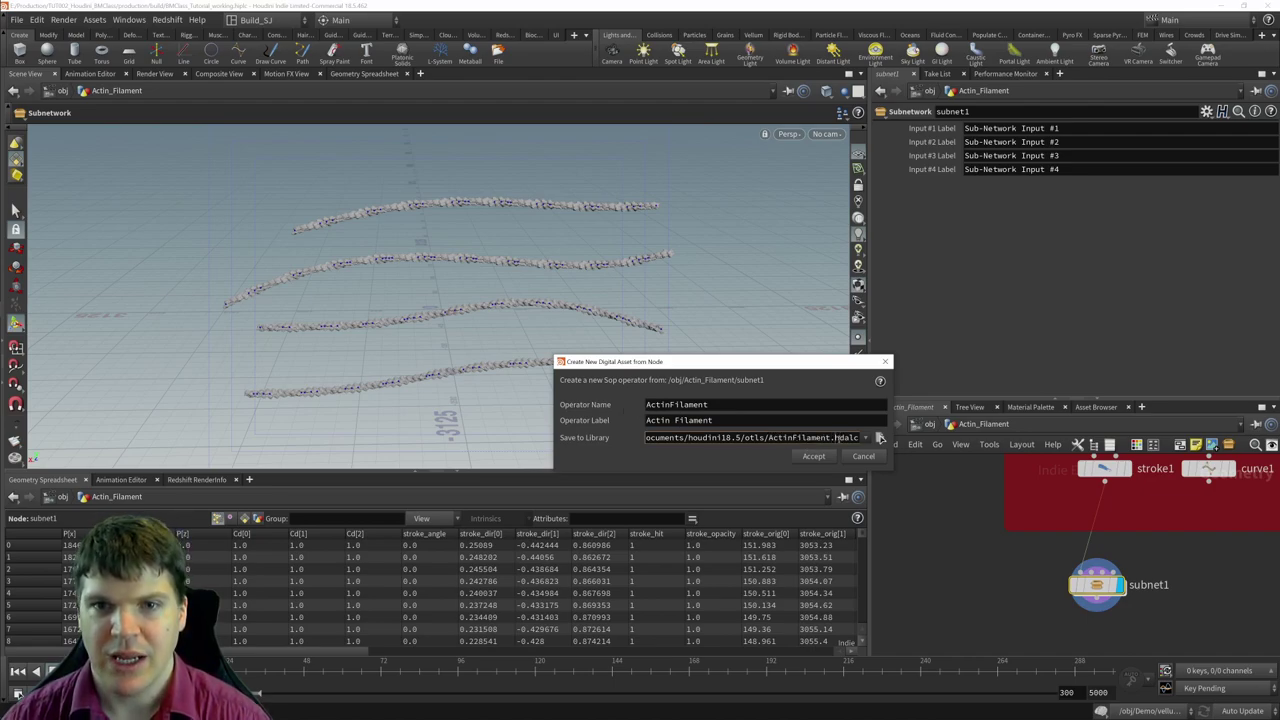
pyautogui.moveTo(834, 438); pyautogui.dragTo(852, 438)
pyautogui.press('BackSpace')
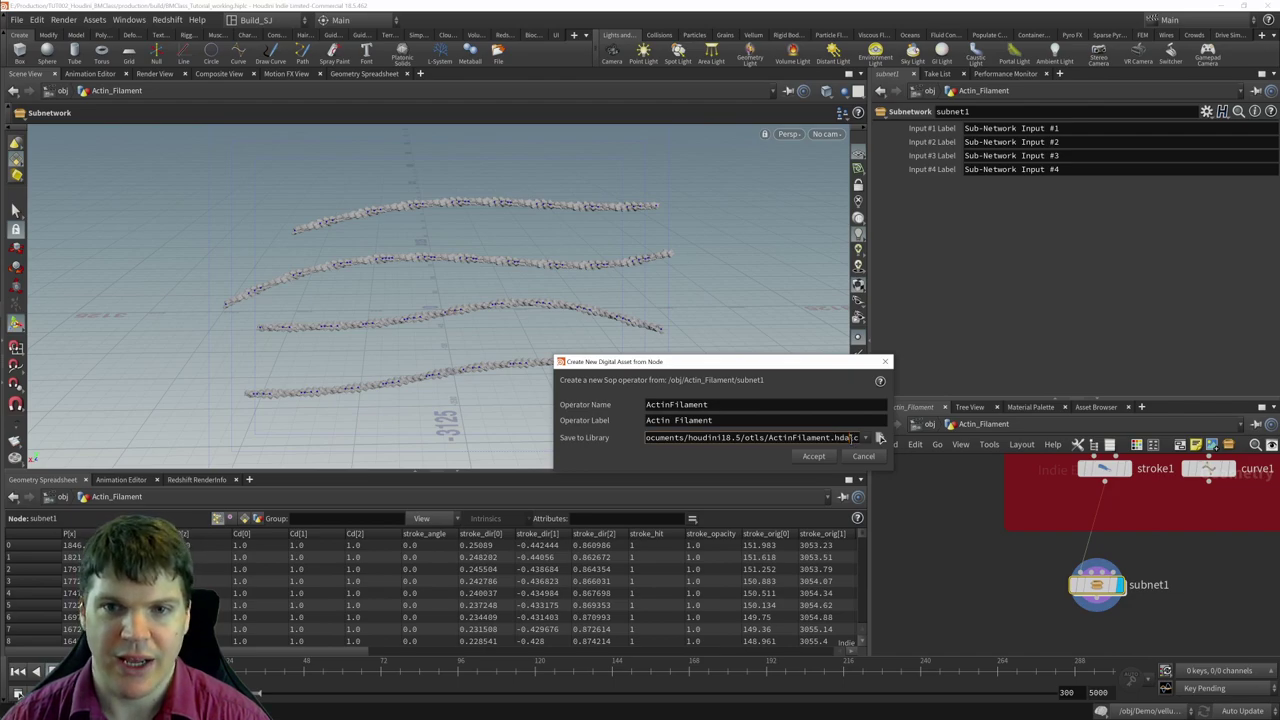
pyautogui.hotkey('shift', 'Left')
pyautogui.hotkey('shift', 'Left')
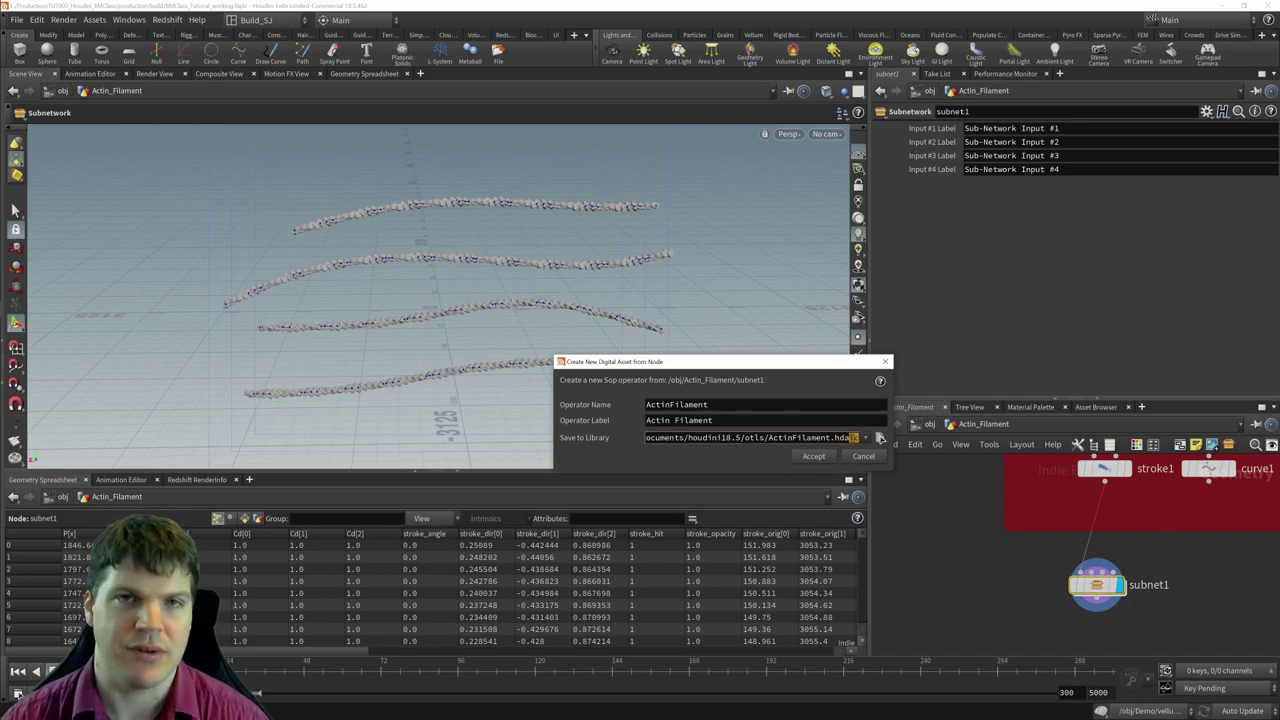
pyautogui.hotkey('shift', 'Home')
pyautogui.press('End')
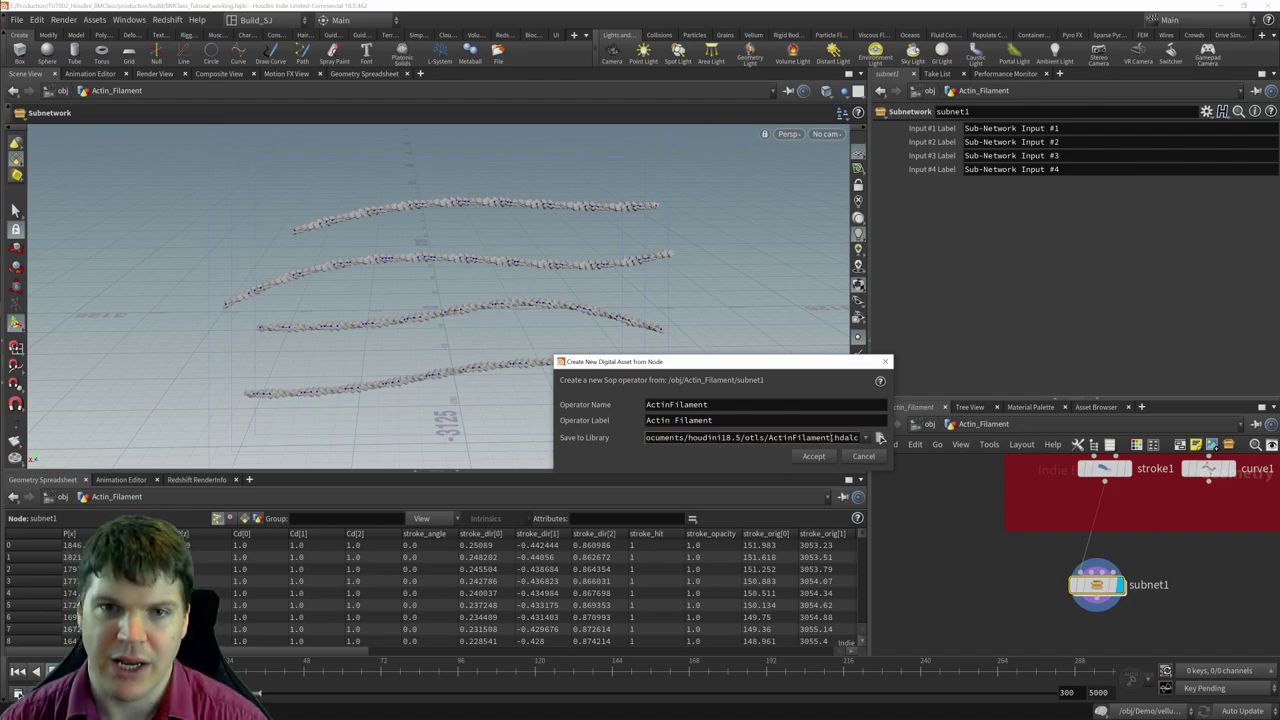
pyautogui.moveTo(771, 437); pyautogui.dragTo(860, 437)
pyautogui.click(762, 437)
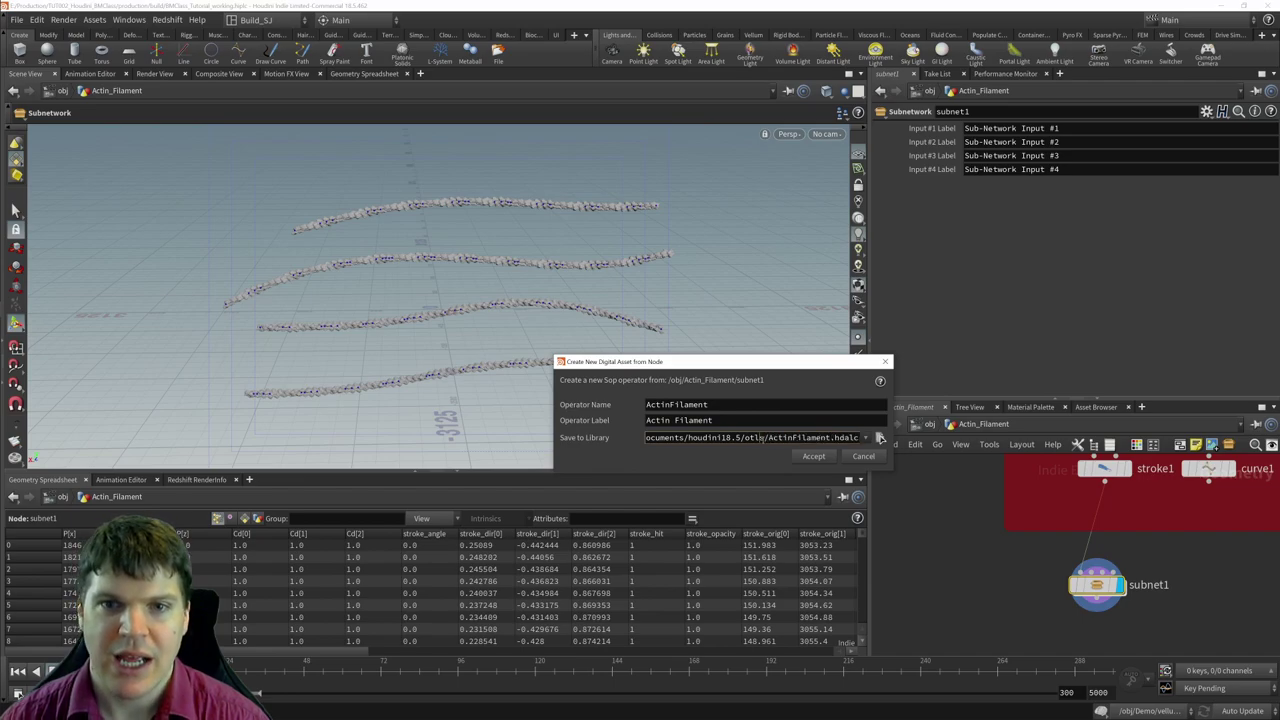
# - Create the asset in the ActinFilament.hdalc library, and move and narrow its type properties window to leave the network uncovered
pyautogui.click(812, 456)
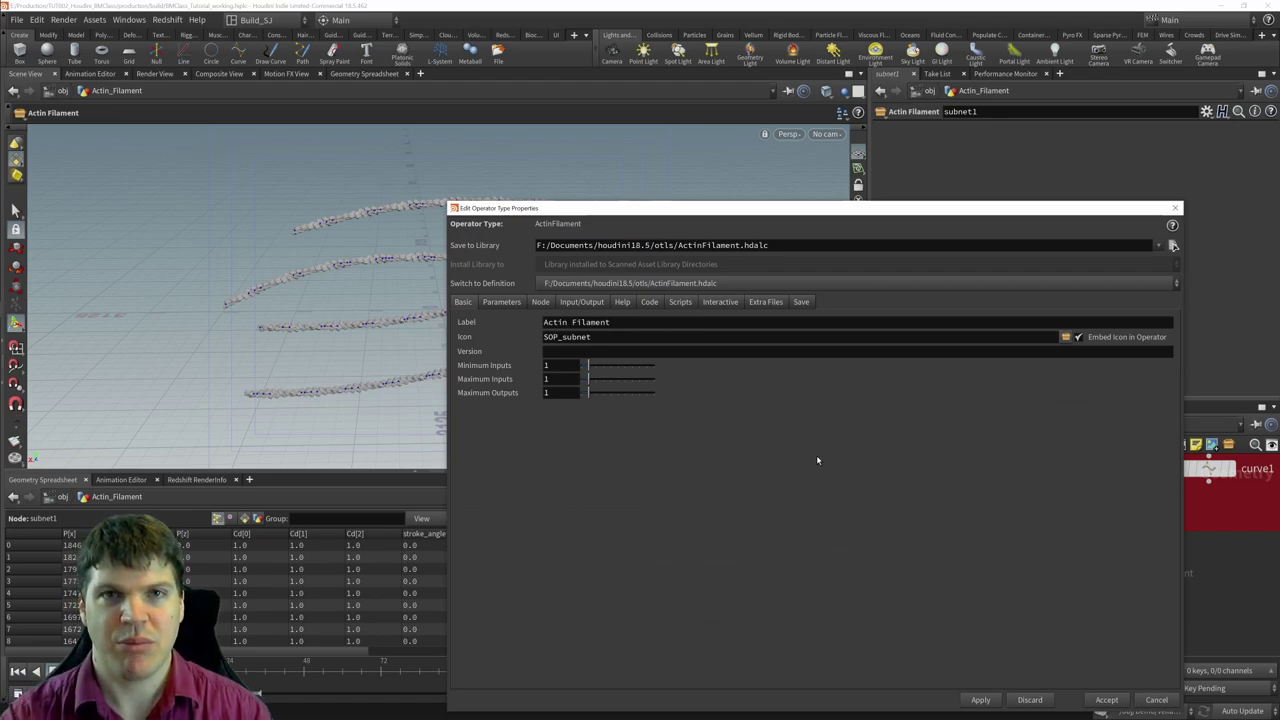
pyautogui.moveTo(883, 210); pyautogui.dragTo(696, 148)
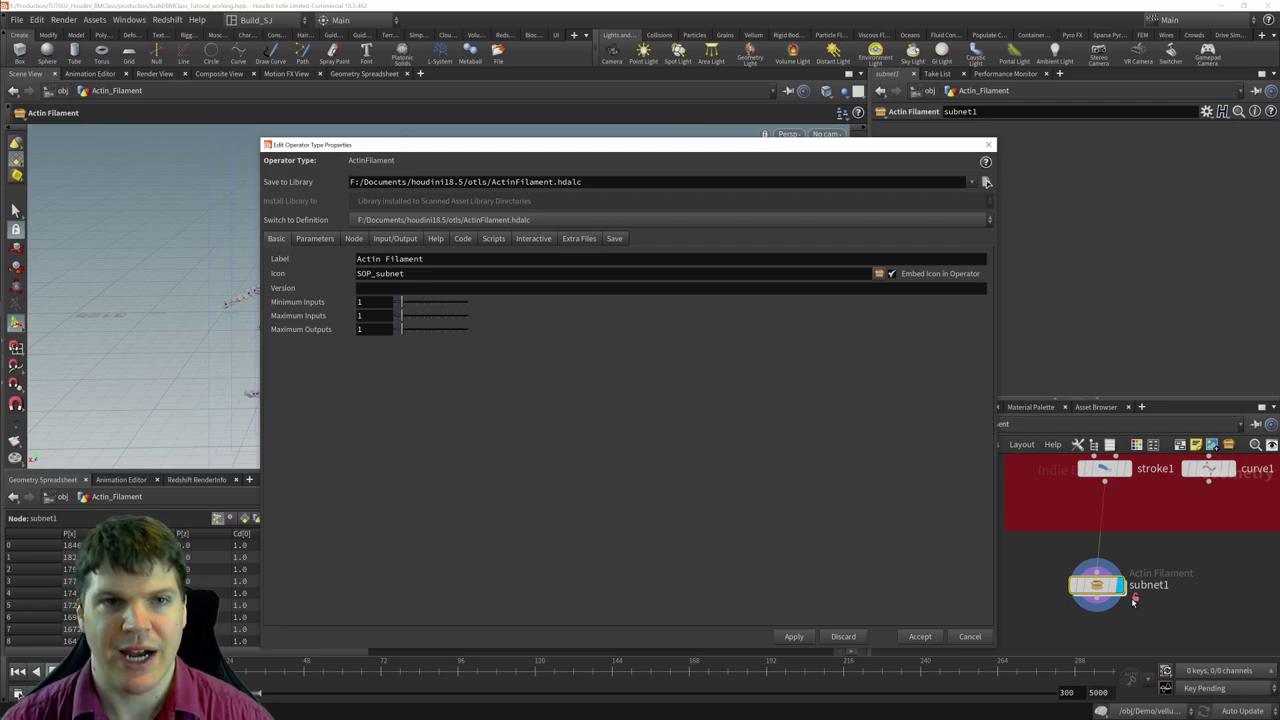
pyautogui.moveTo(706, 150); pyautogui.dragTo(582, 95)
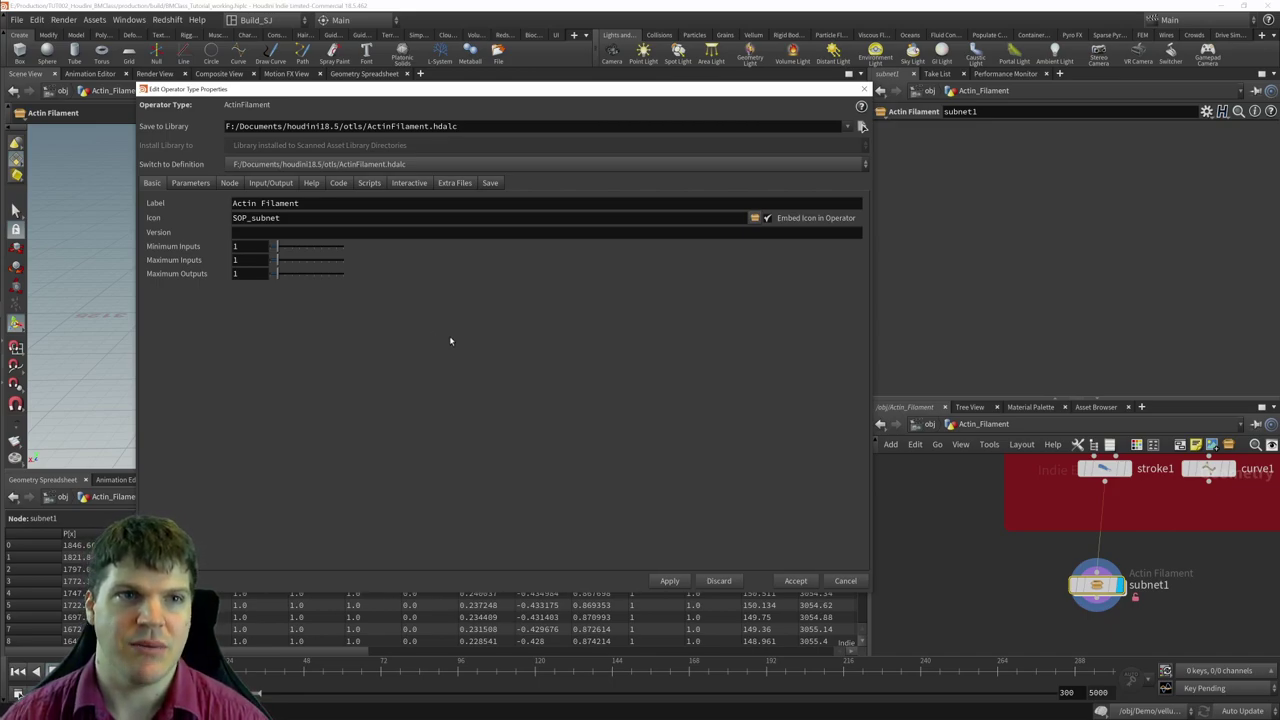
pyautogui.moveTo(643, 94); pyautogui.dragTo(634, 81)
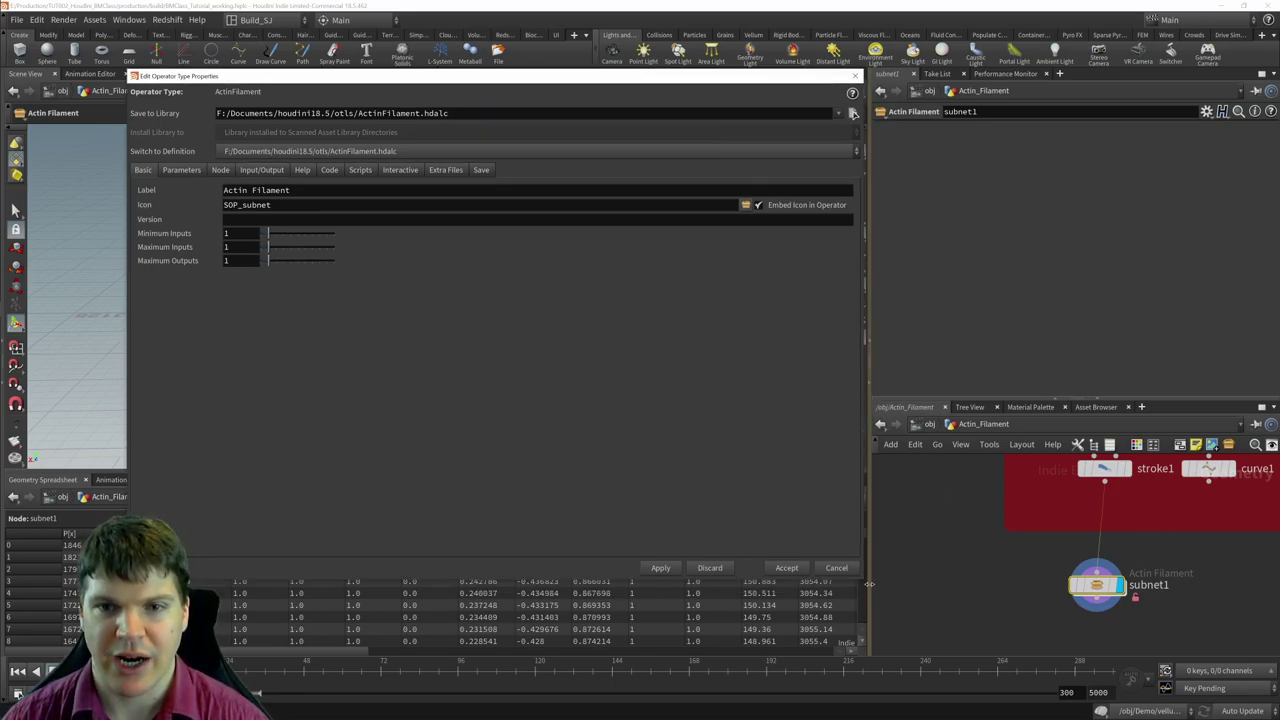
pyautogui.moveTo(858, 578); pyautogui.dragTo(812, 578)
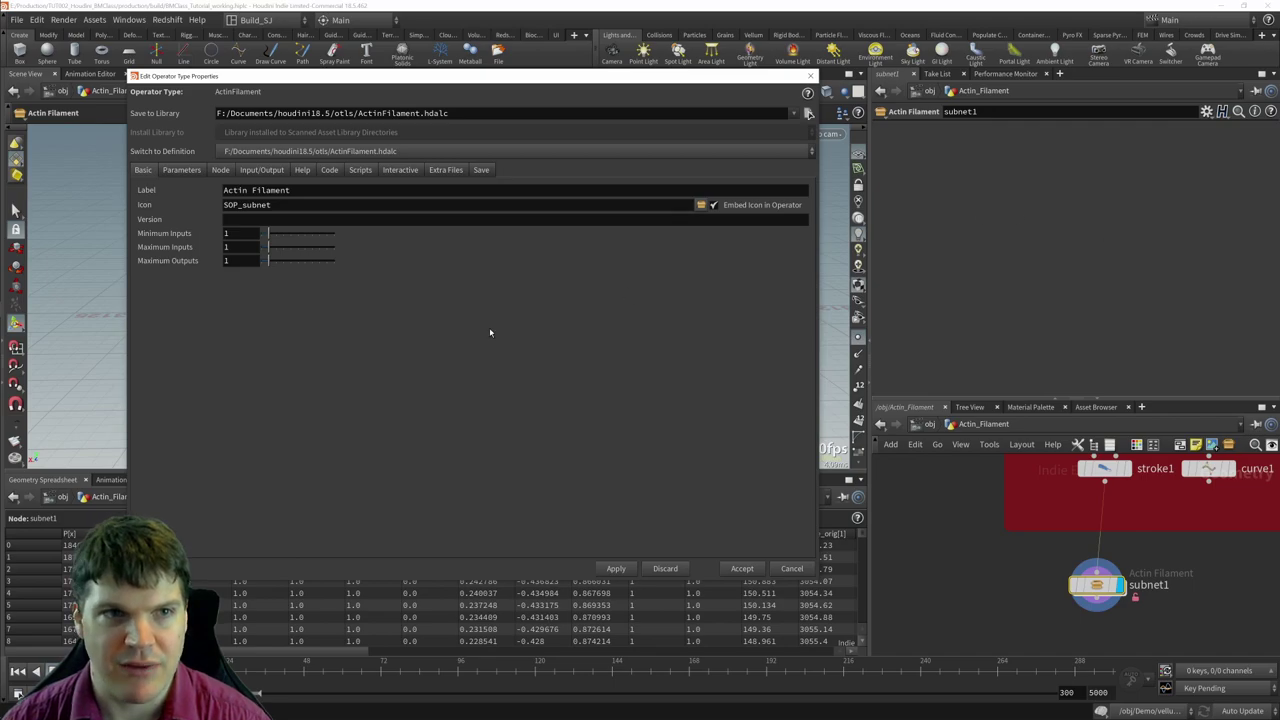
pyautogui.moveTo(587, 83); pyautogui.dragTo(606, 85)
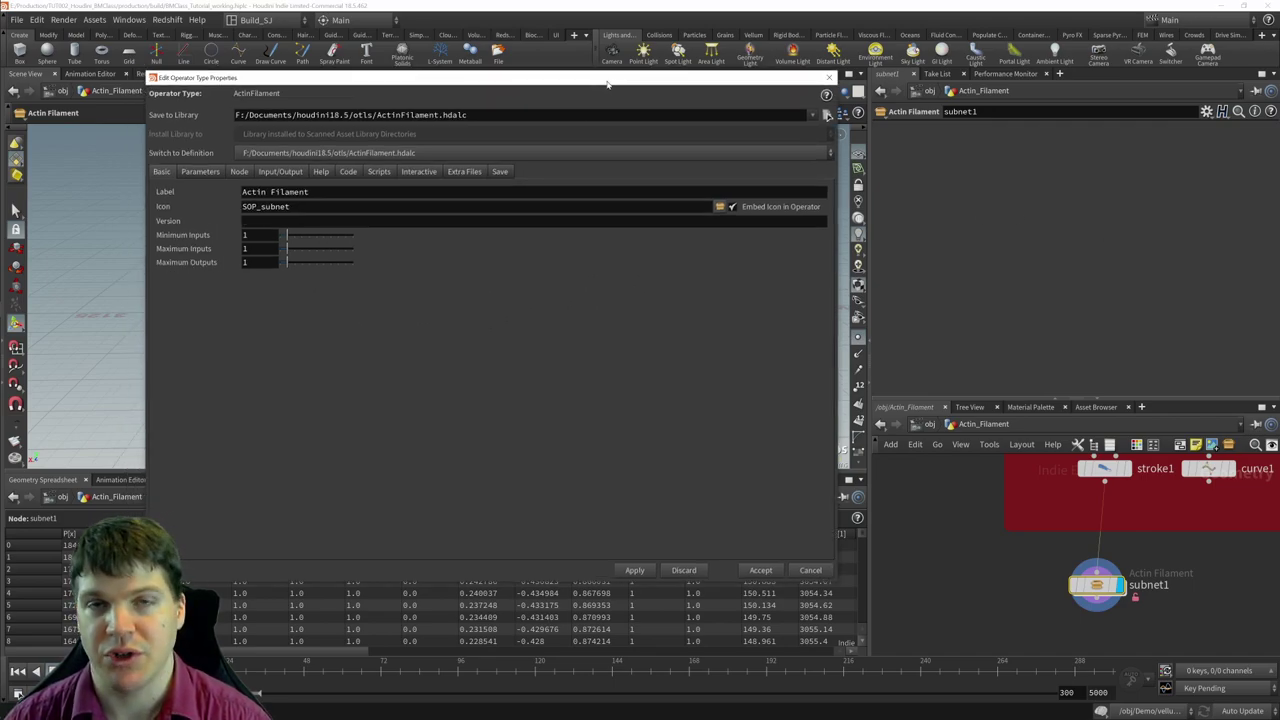
# - Show the asset's parameter settings and browse the parameter types that can be created
pyautogui.click(201, 172)
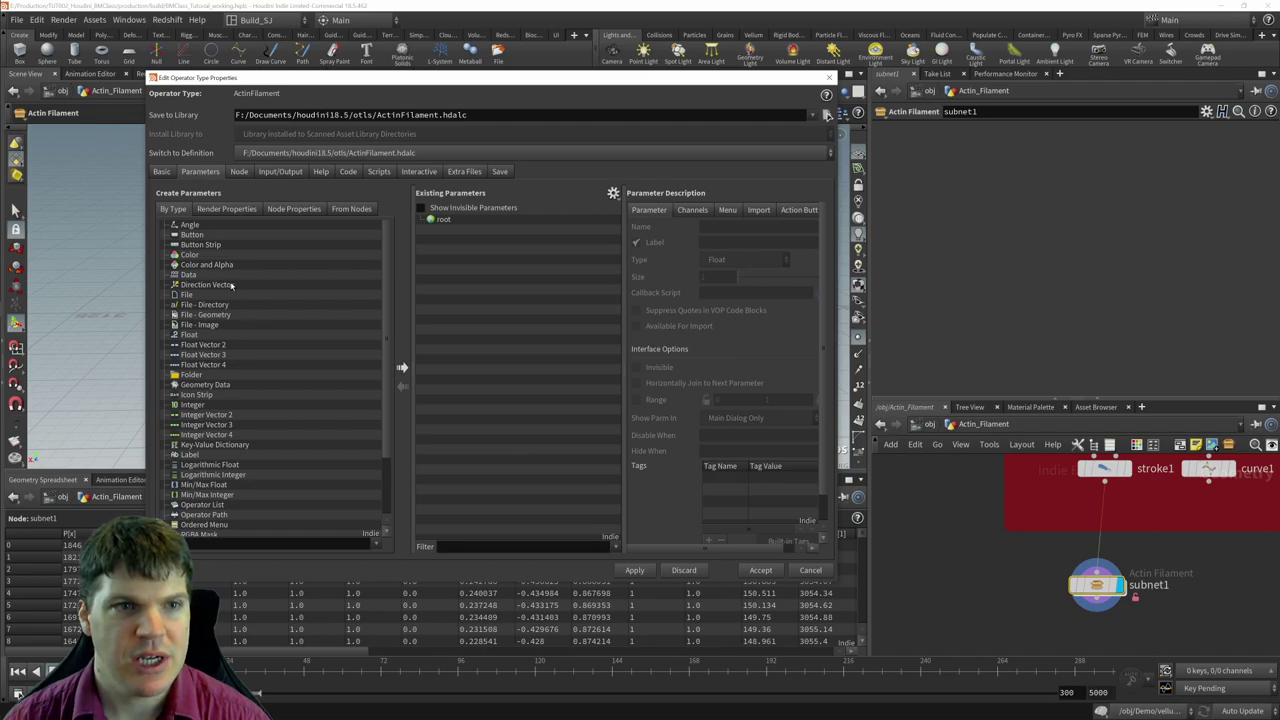
pyautogui.scroll(-3, 231, 286)
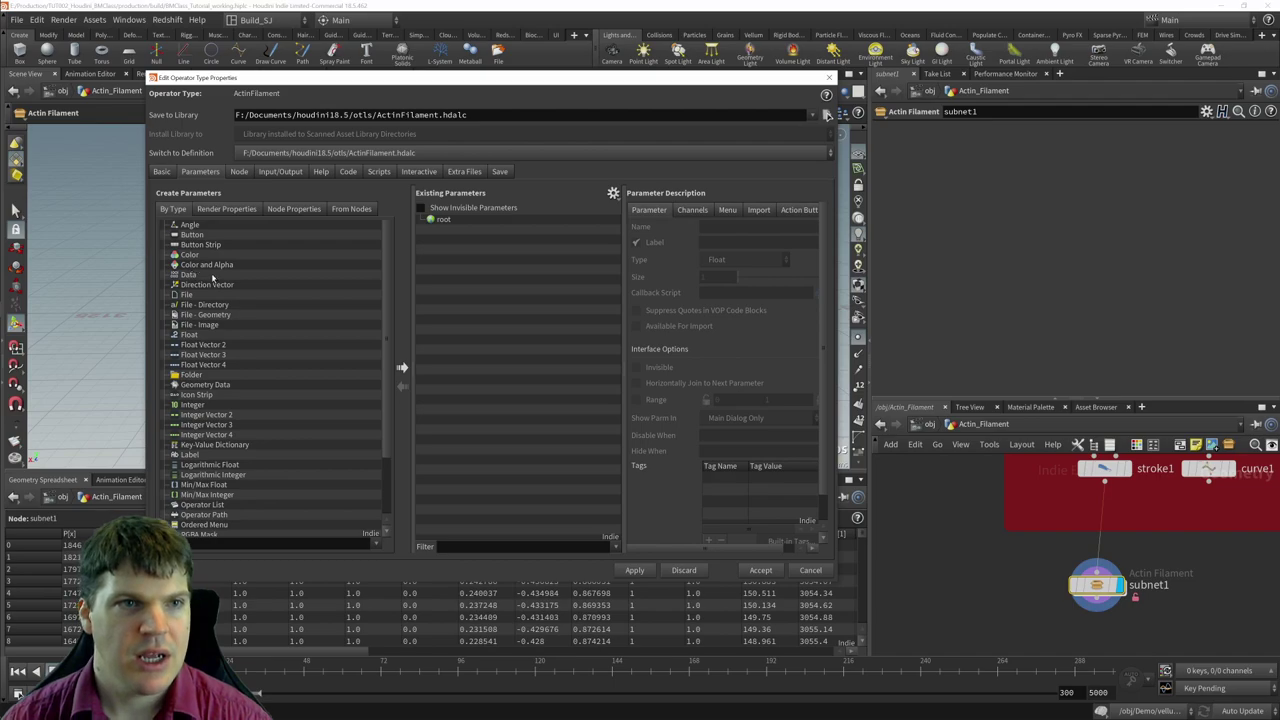
pyautogui.scroll(-3, 200, 279)
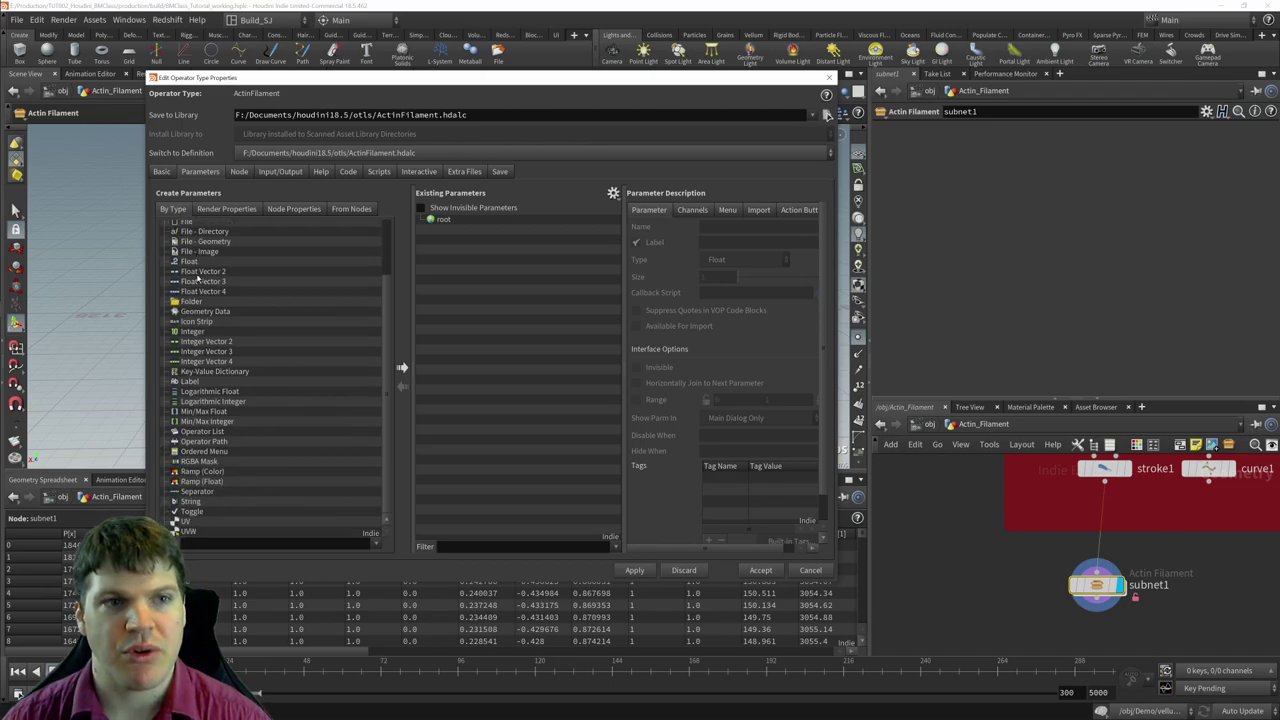
# - Open the Actin Filament asset's network and add the Representation_Switch node's Select Input to the asset's parameters
pyautogui.scroll(3, 200, 277)
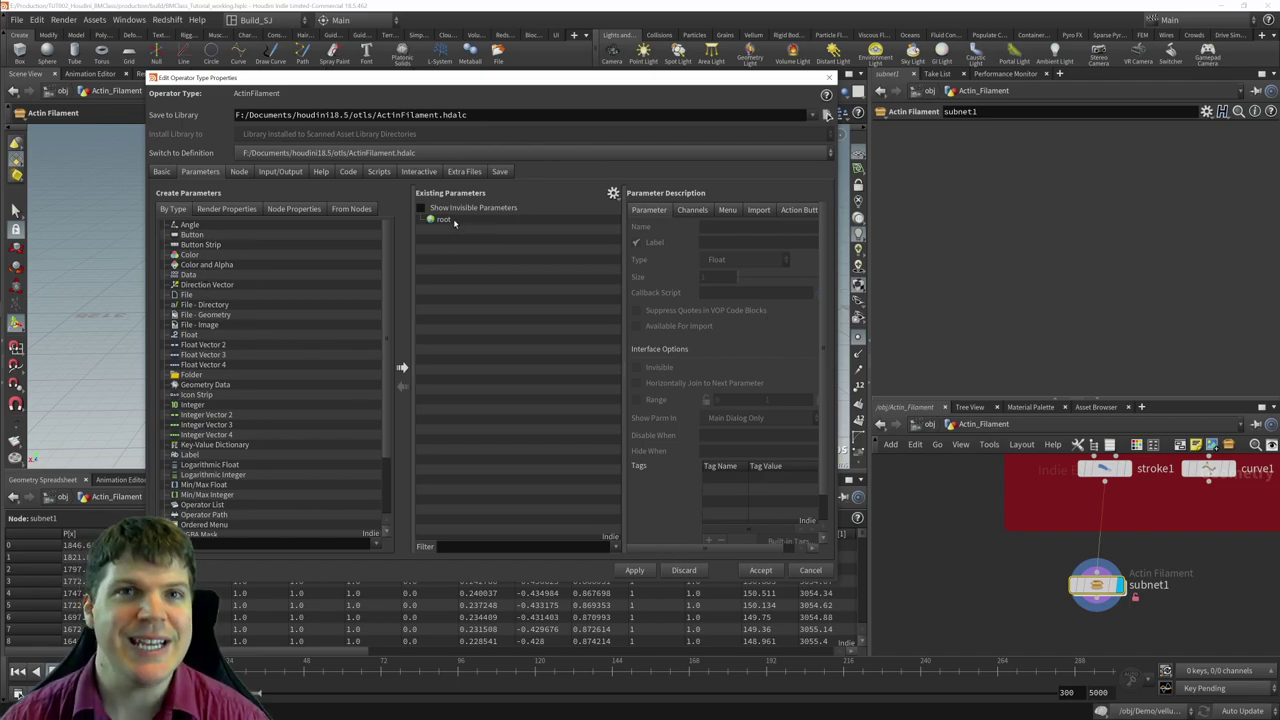
pyautogui.moveTo(1101, 588)
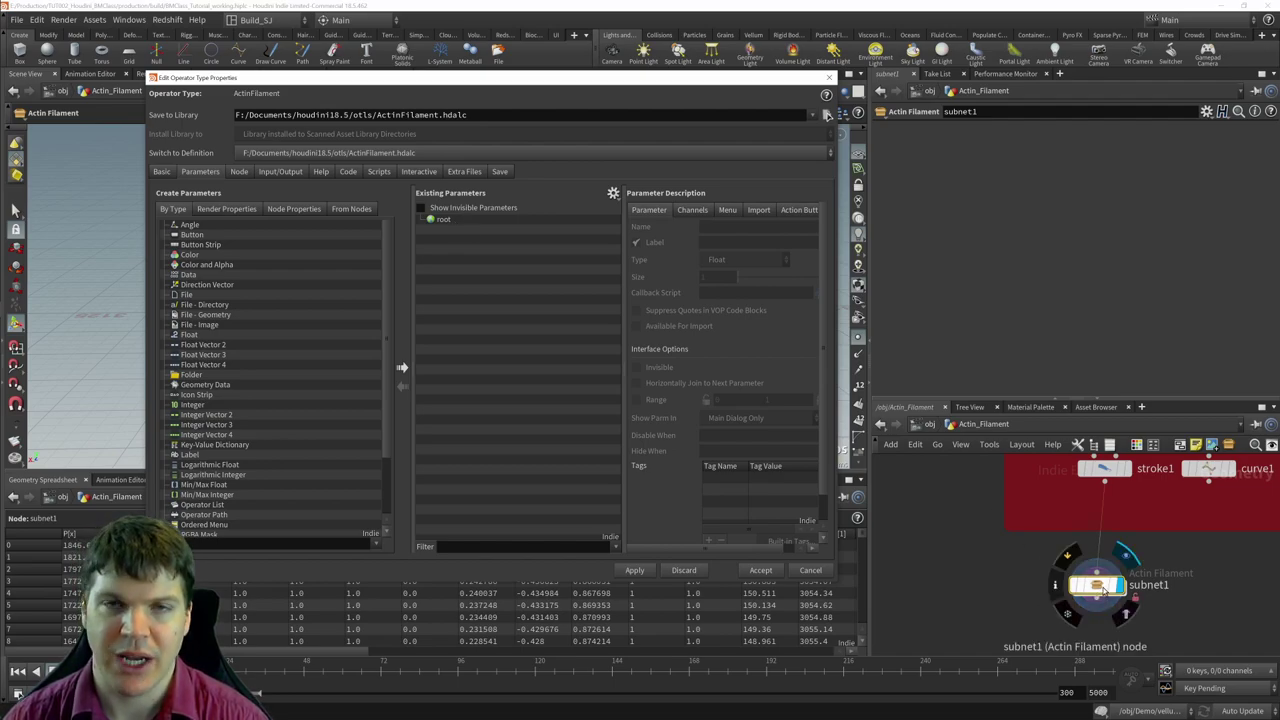
pyautogui.doubleClick(1101, 588)
pyautogui.scroll(5, 1149, 539)
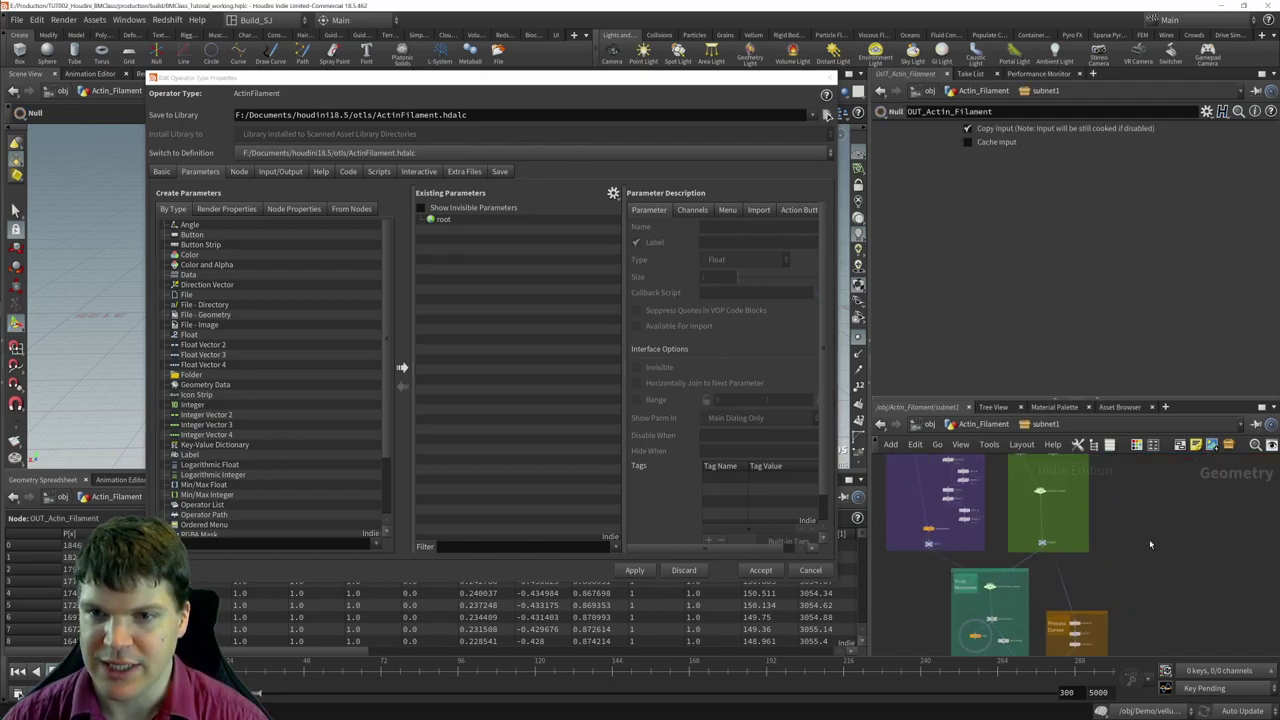
pyautogui.scroll(5, 1166, 557)
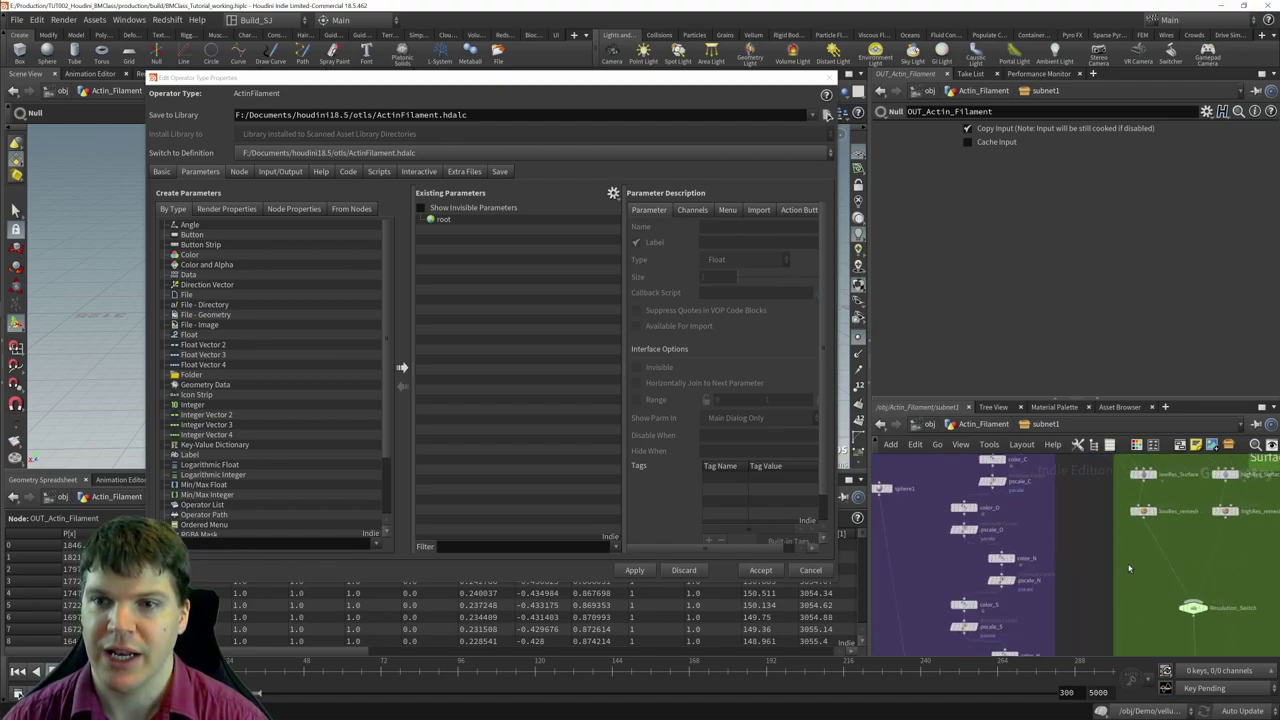
pyautogui.moveTo(1095, 548); pyautogui.dragTo(1090, 362, button='middle')
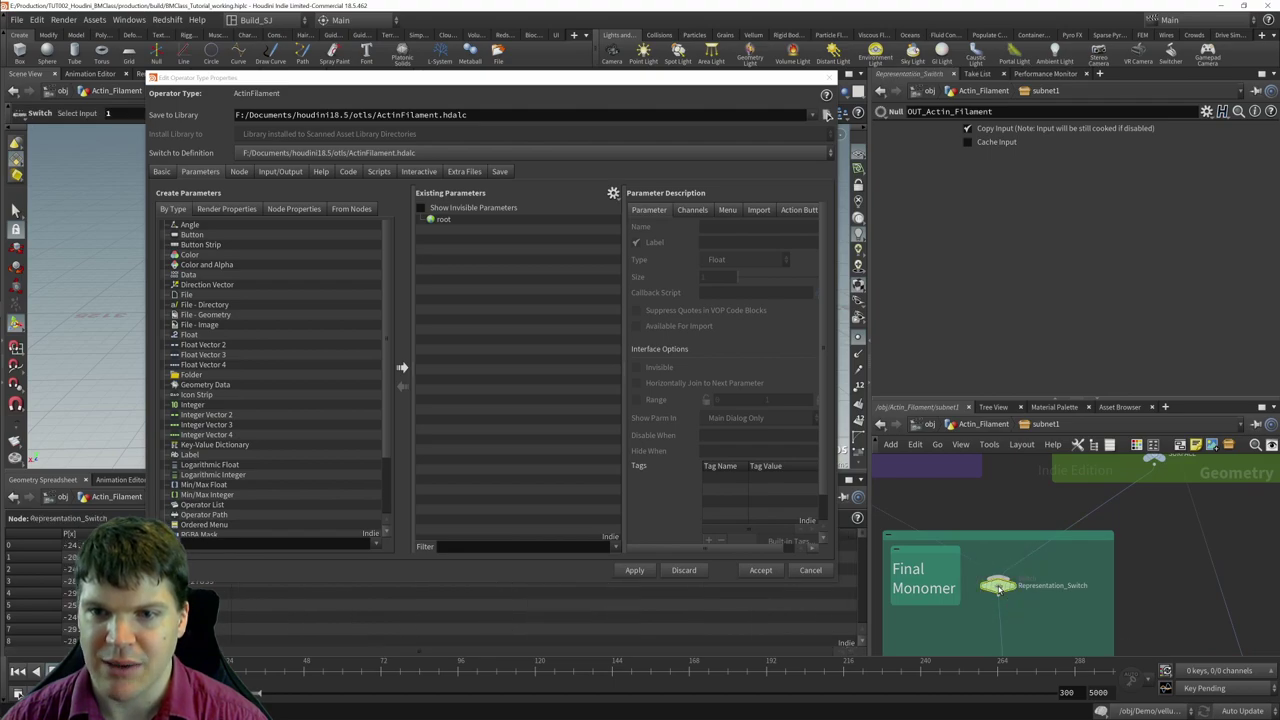
pyautogui.click(998, 585)
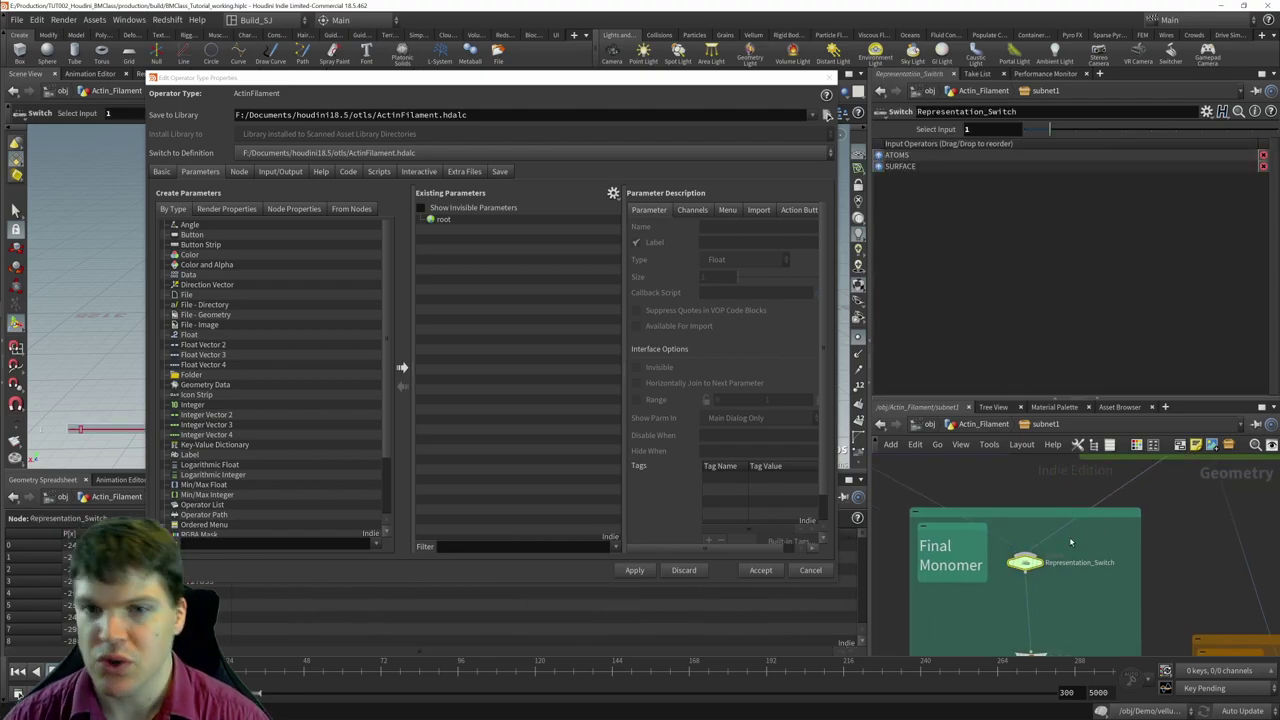
pyautogui.moveTo(1070, 542); pyautogui.dragTo(1100, 546, button='middle')
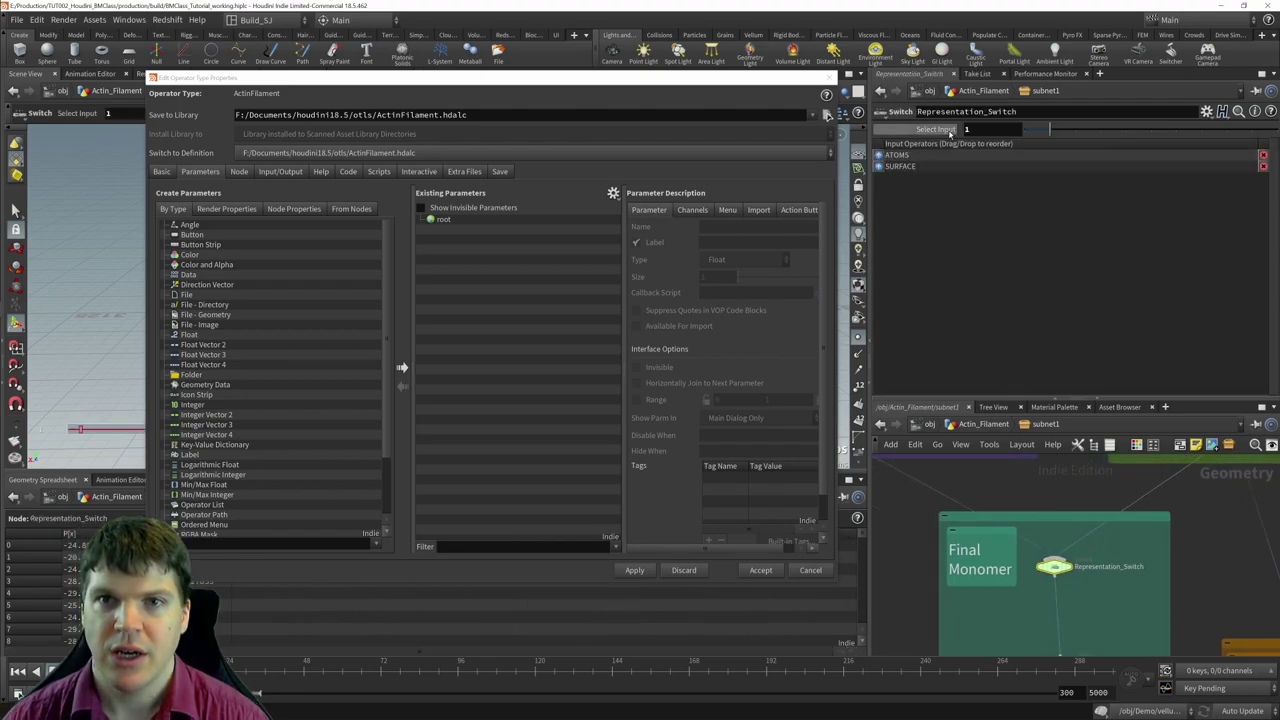
pyautogui.moveTo(950, 133); pyautogui.dragTo(463, 229)
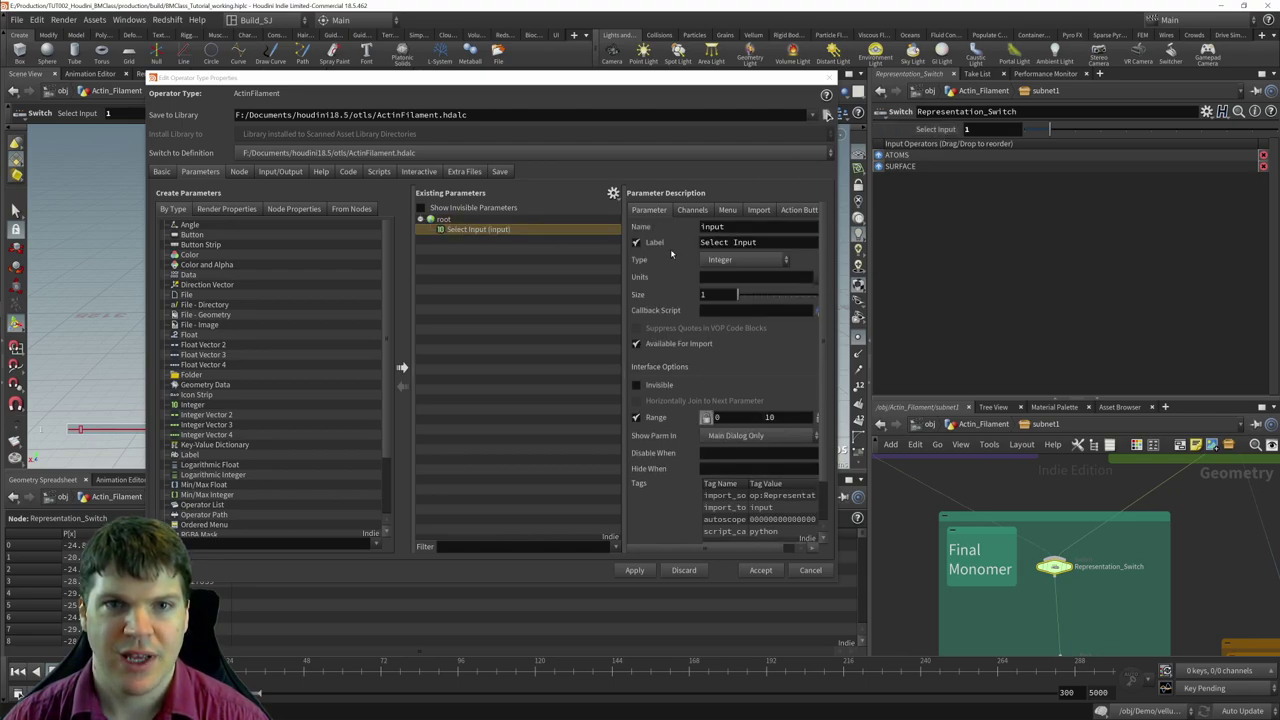
# - Change the label of the newly added Select Input parameter to "Representation"
pyautogui.moveTo(700, 242); pyautogui.dragTo(757, 243)
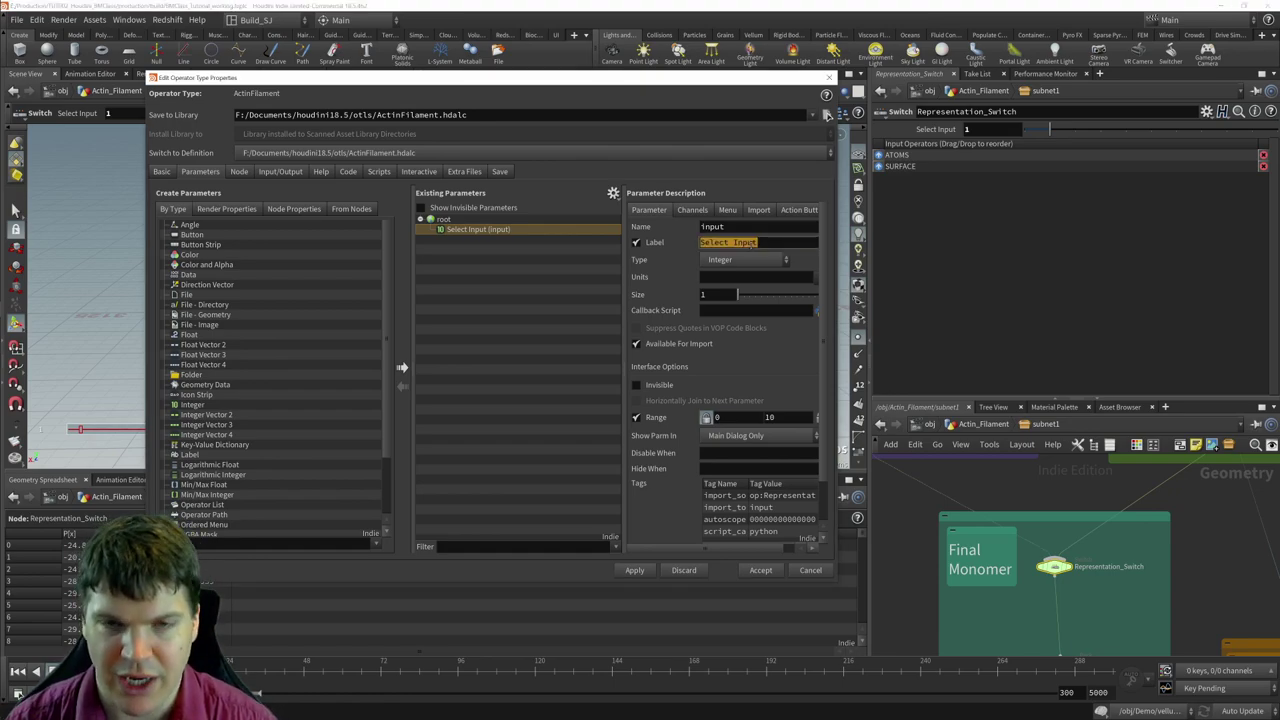
pyautogui.write('Representation')
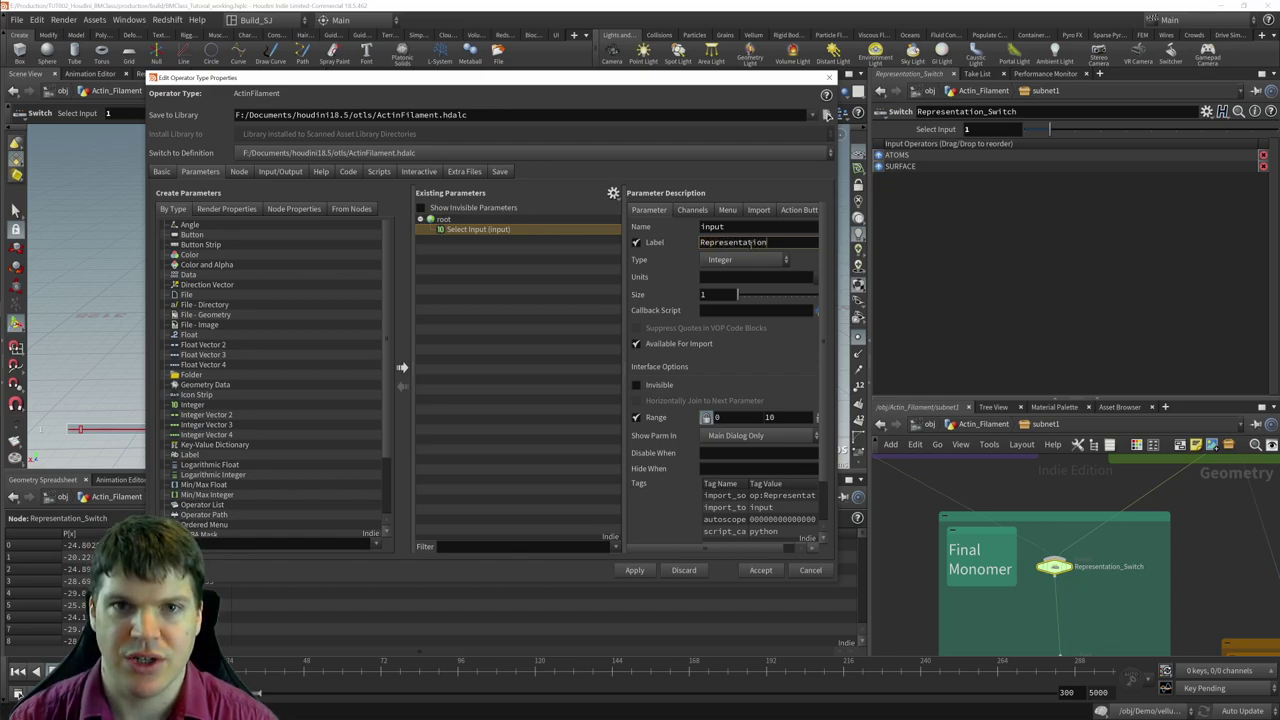
pyautogui.press('Return')
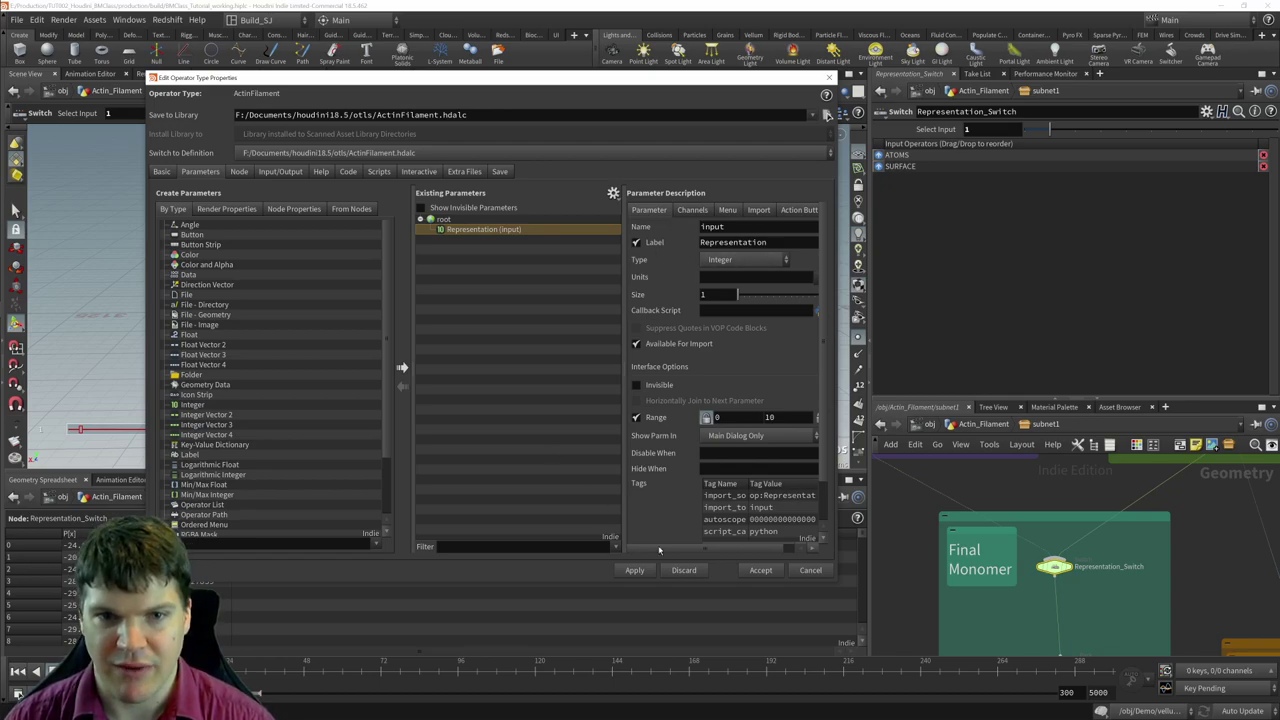
# - Add the Resolution_Switch node's Select Input to the asset's parameters and label it "Resolution"
pyautogui.scroll(-3, 1090, 570)
pyautogui.scroll(3, 1050, 550)
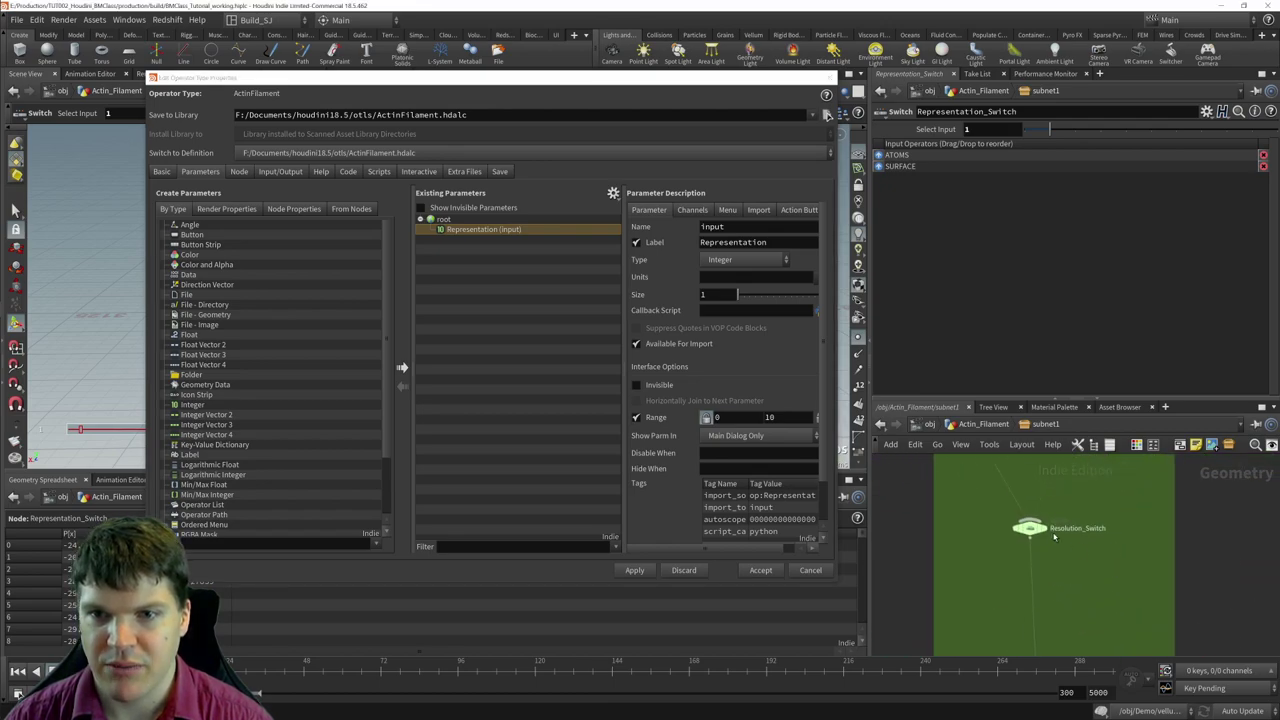
pyautogui.click(1032, 530)
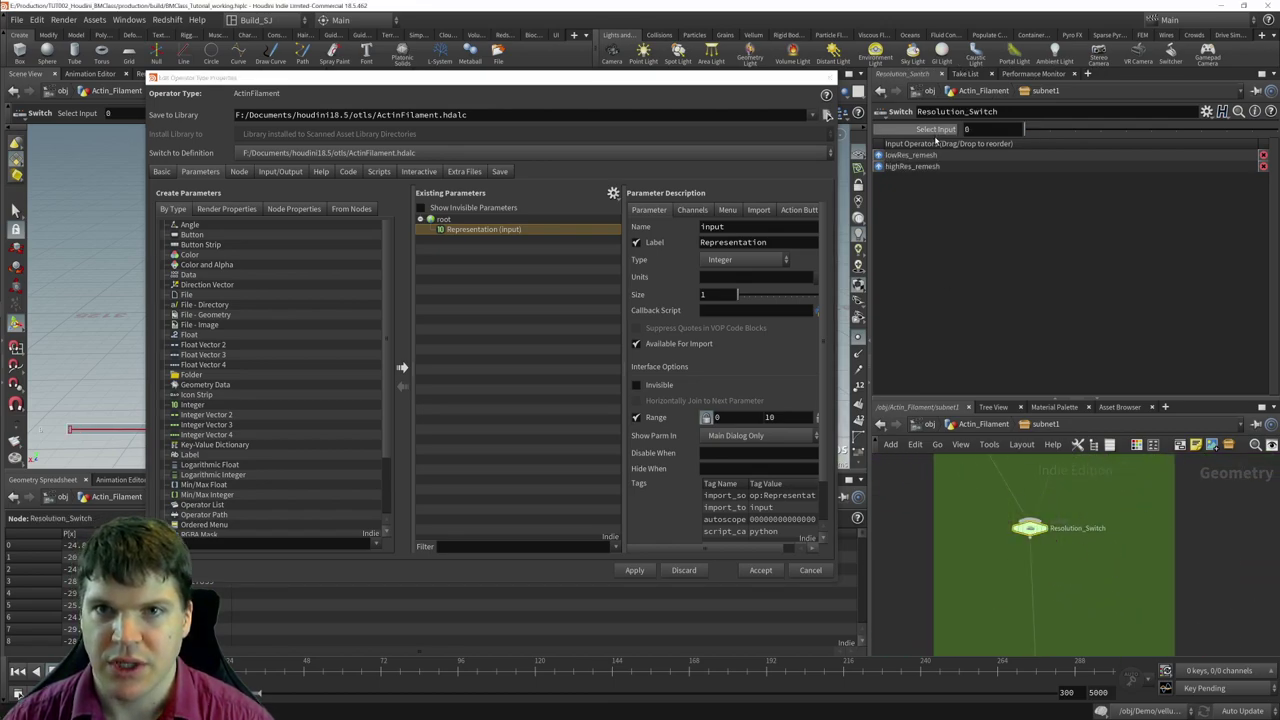
pyautogui.moveTo(945, 131); pyautogui.dragTo(474, 240)
pyautogui.tripleClick(771, 242)
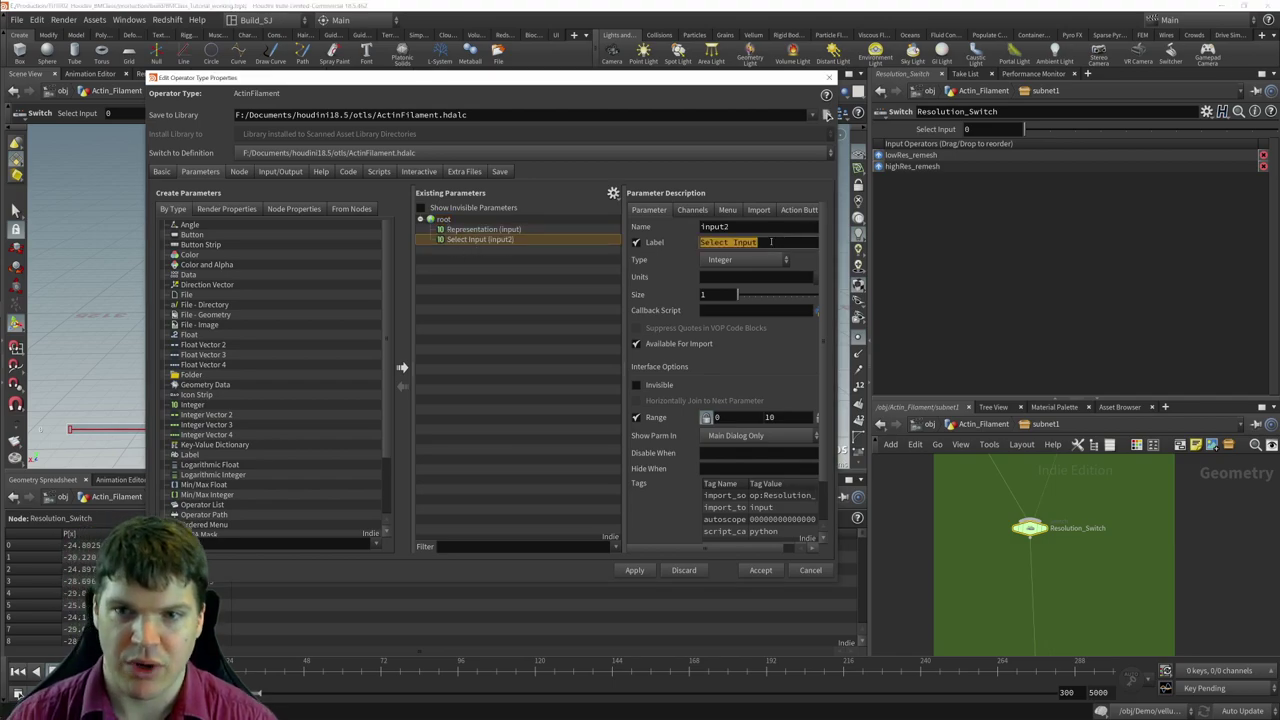
pyautogui.write('Resolution')
pyautogui.press('Return')
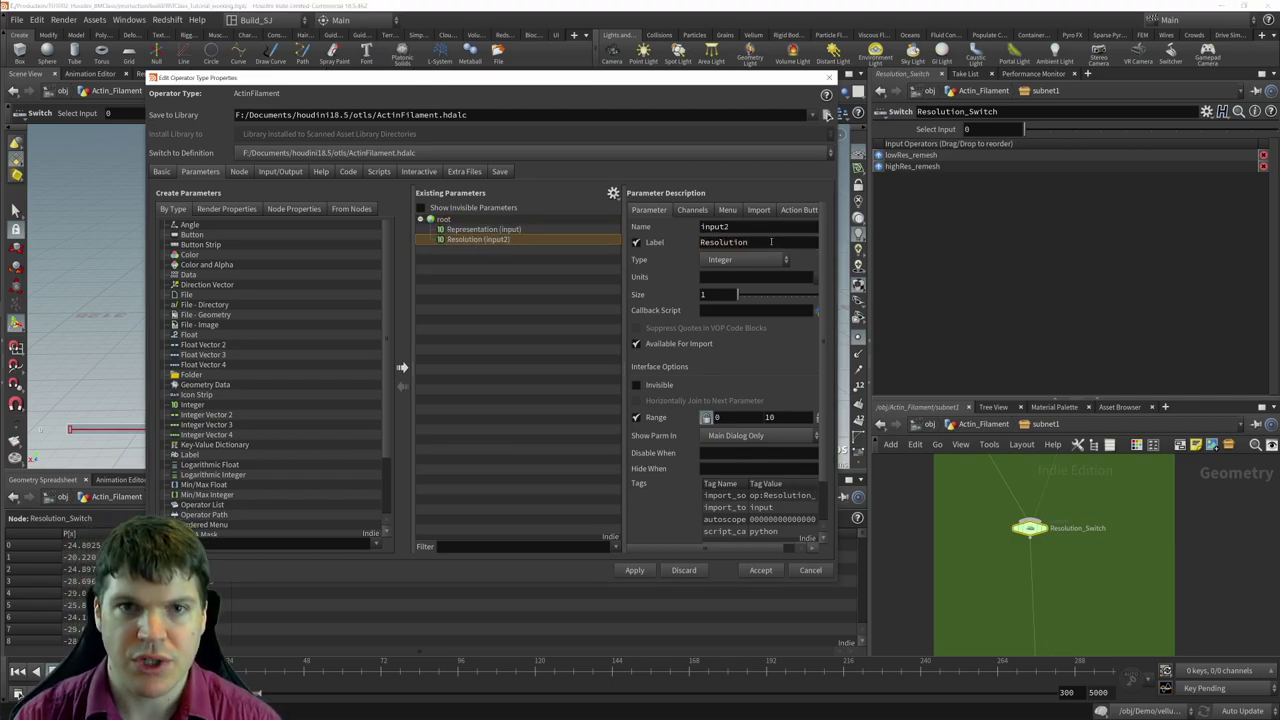
# - Add the Strength setting of the smooth1 node in Process Curves to the asset's parameters, labelled "Smooth Strength"
pyautogui.scroll(-3, 1004, 601)
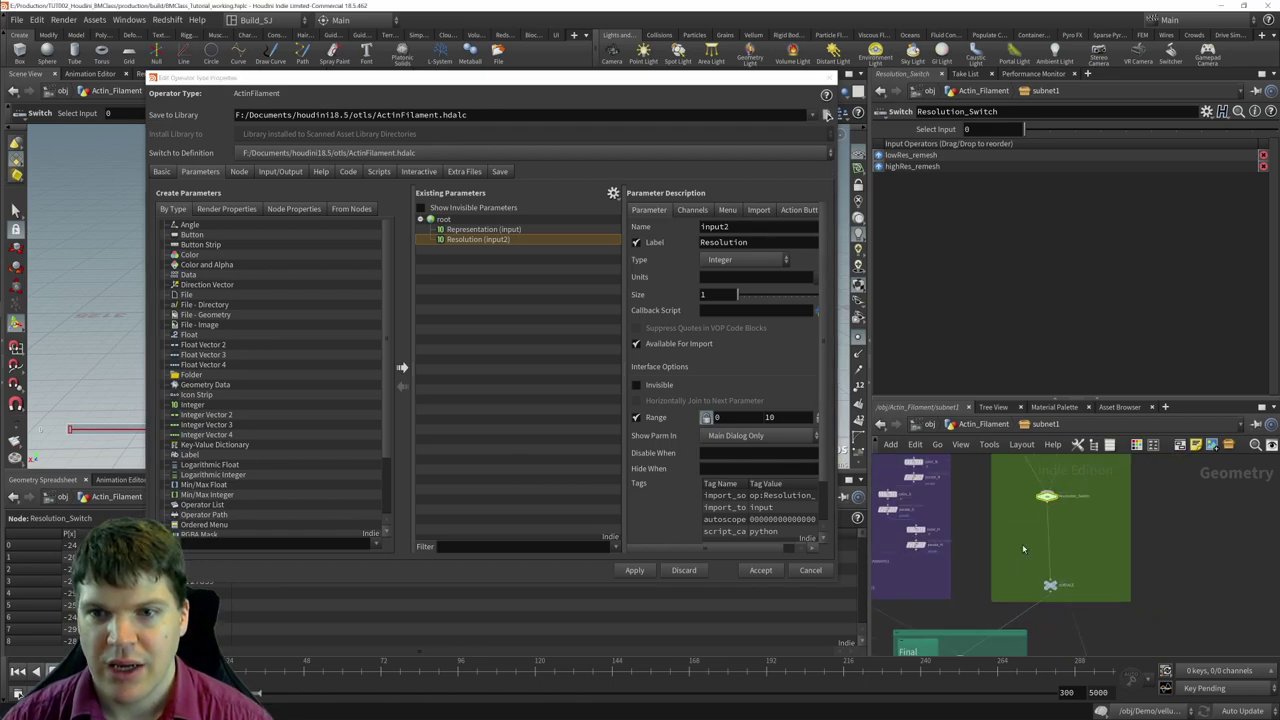
pyautogui.moveTo(1004, 601); pyautogui.dragTo(1125, 593, button='middle')
pyautogui.scroll(2, 1125, 593)
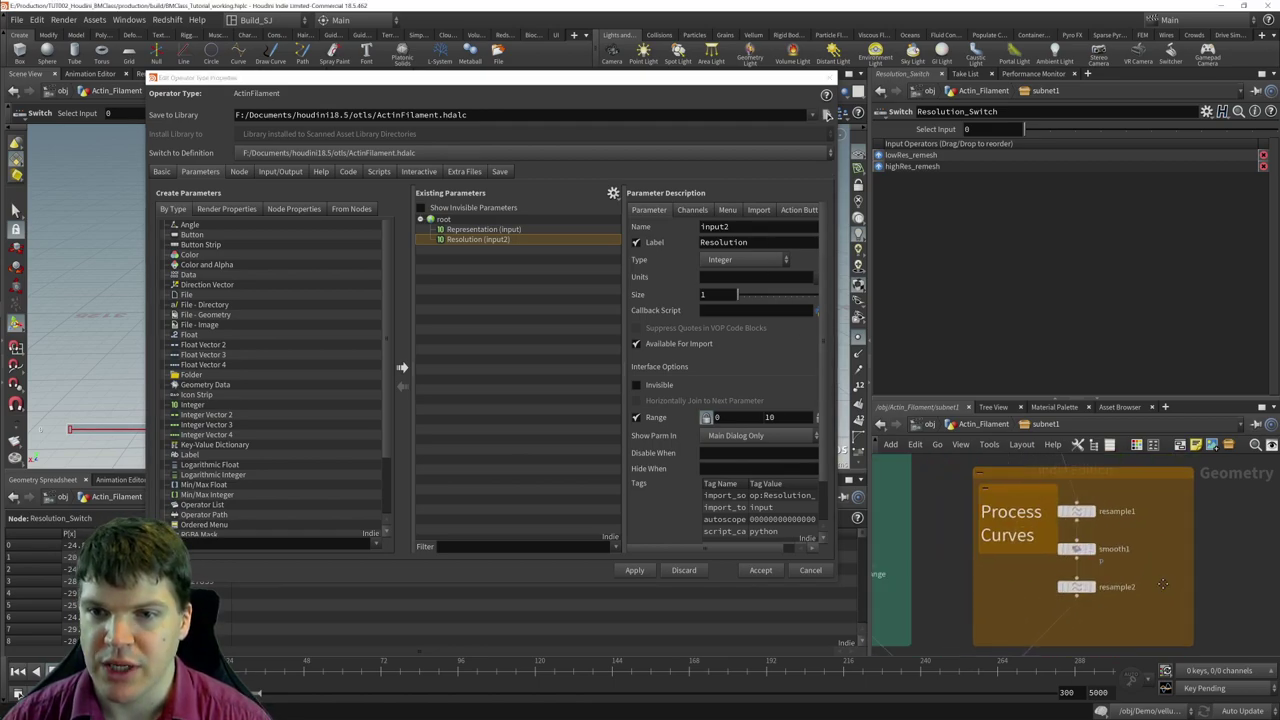
pyautogui.click(1138, 549)
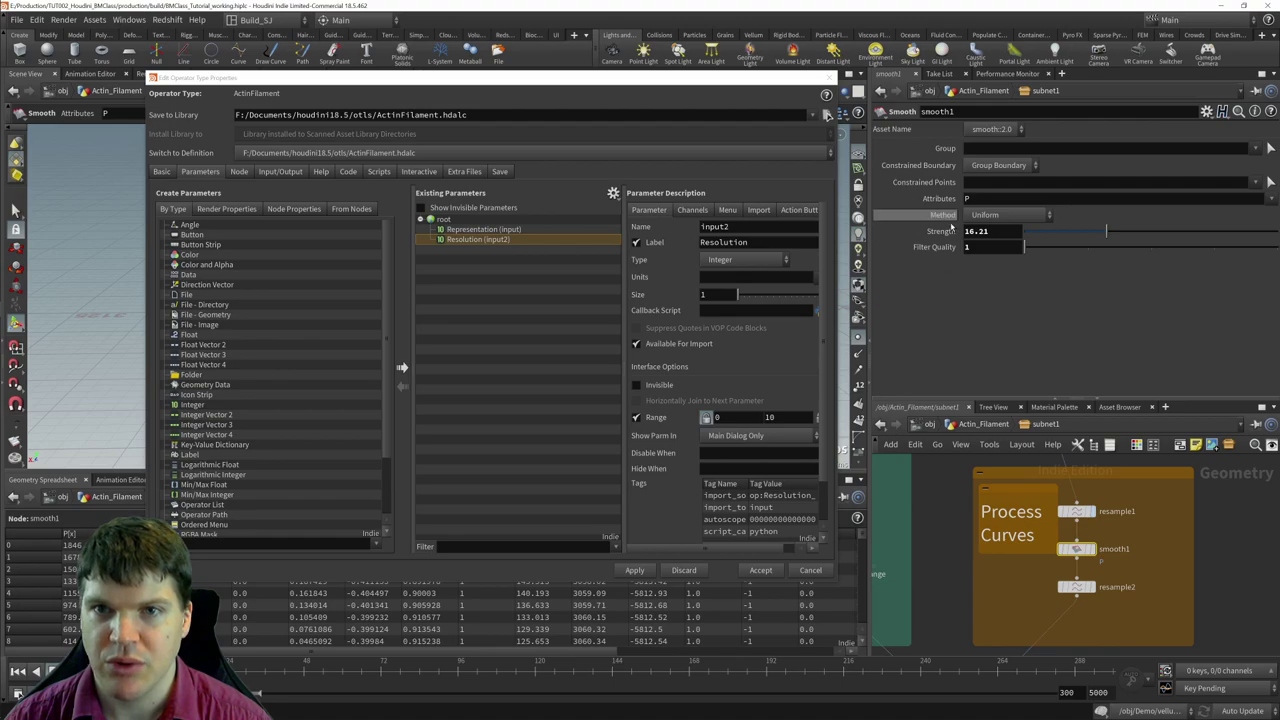
pyautogui.moveTo(945, 231); pyautogui.dragTo(441, 222)
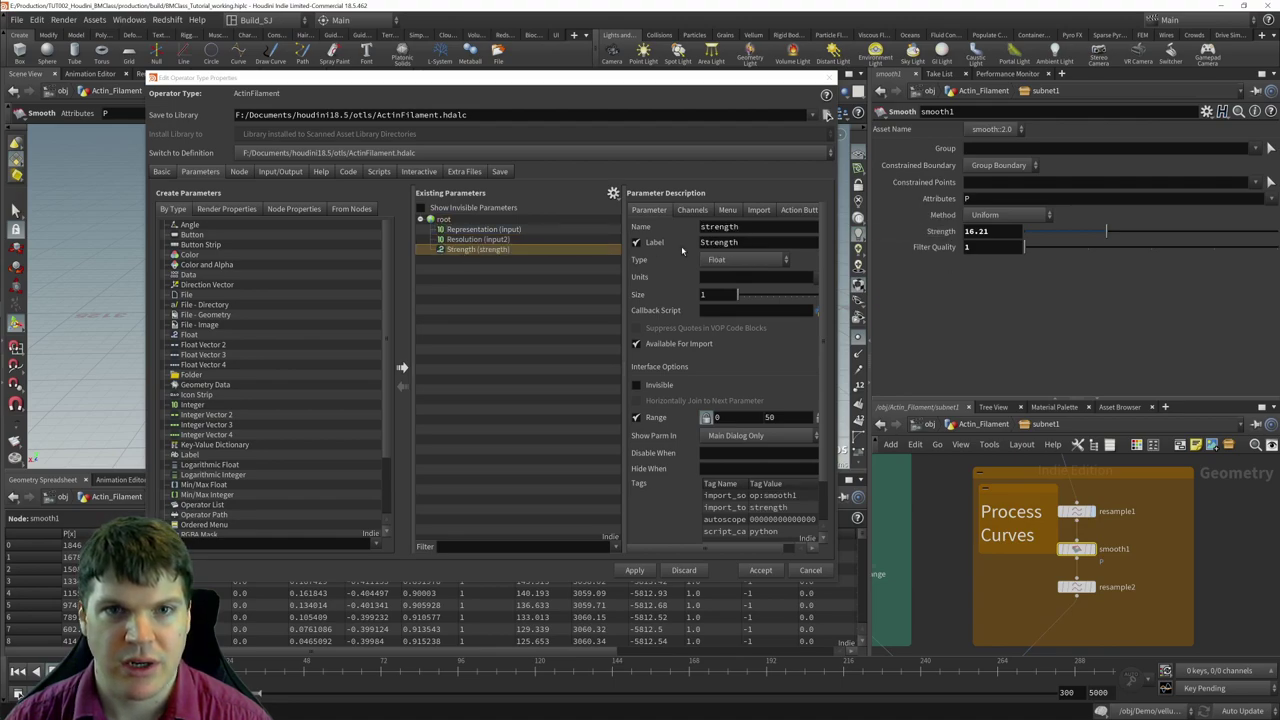
pyautogui.click(701, 242)
pyautogui.write('Smooth')
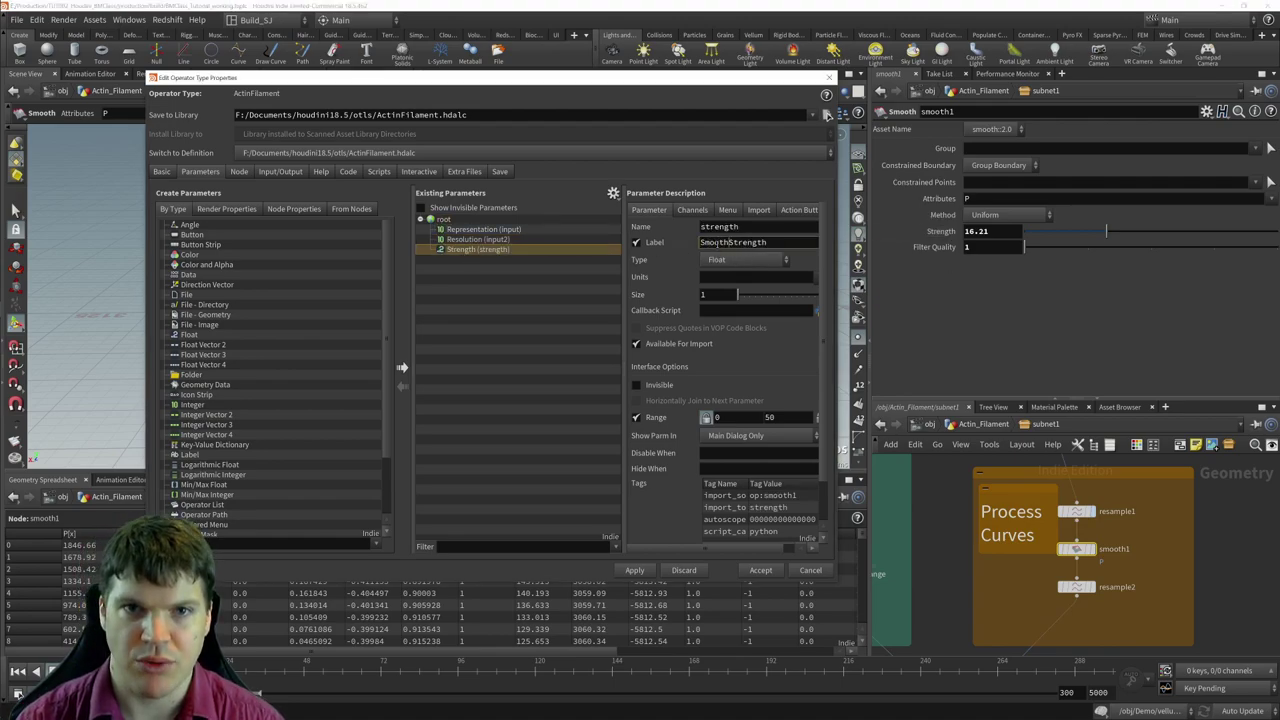
pyautogui.press('Return')
# - Add the smooth1 node's Filter Quality to the asset's parameters and label it "Smooth Filter Quality"
pyautogui.moveTo(940, 247); pyautogui.dragTo(441, 222)
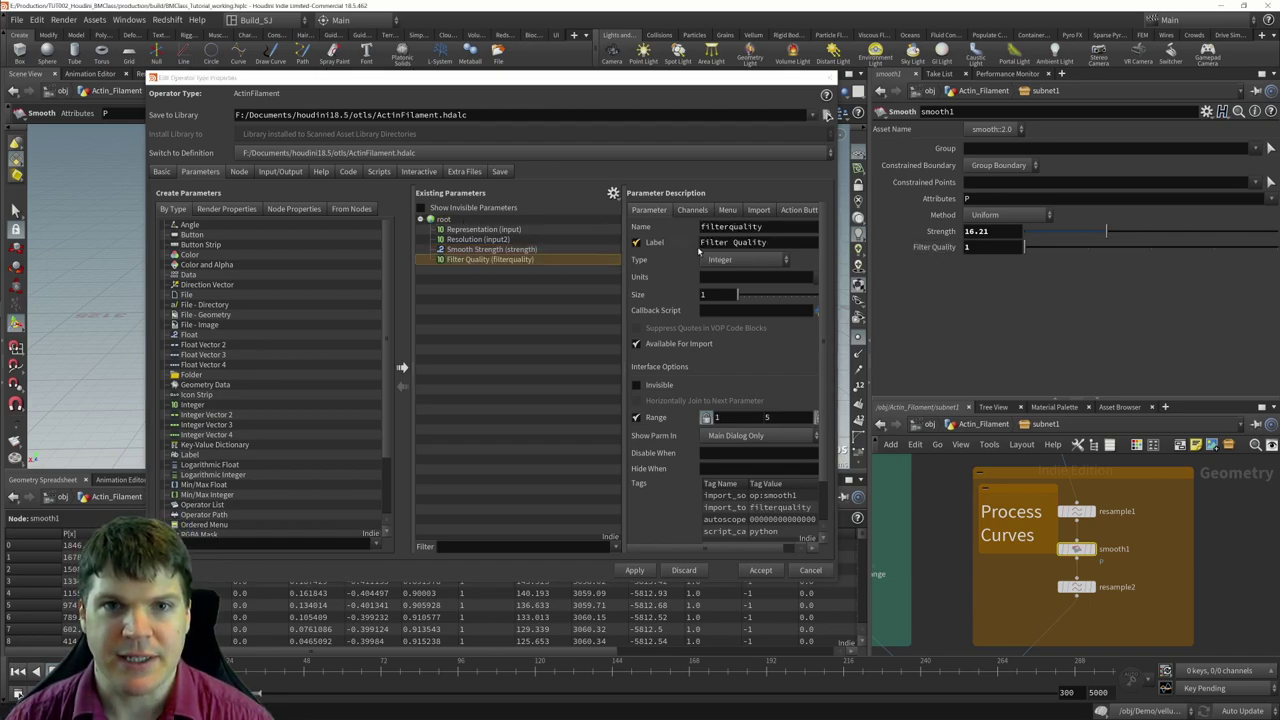
pyautogui.click(702, 243)
pyautogui.write('Smooth')
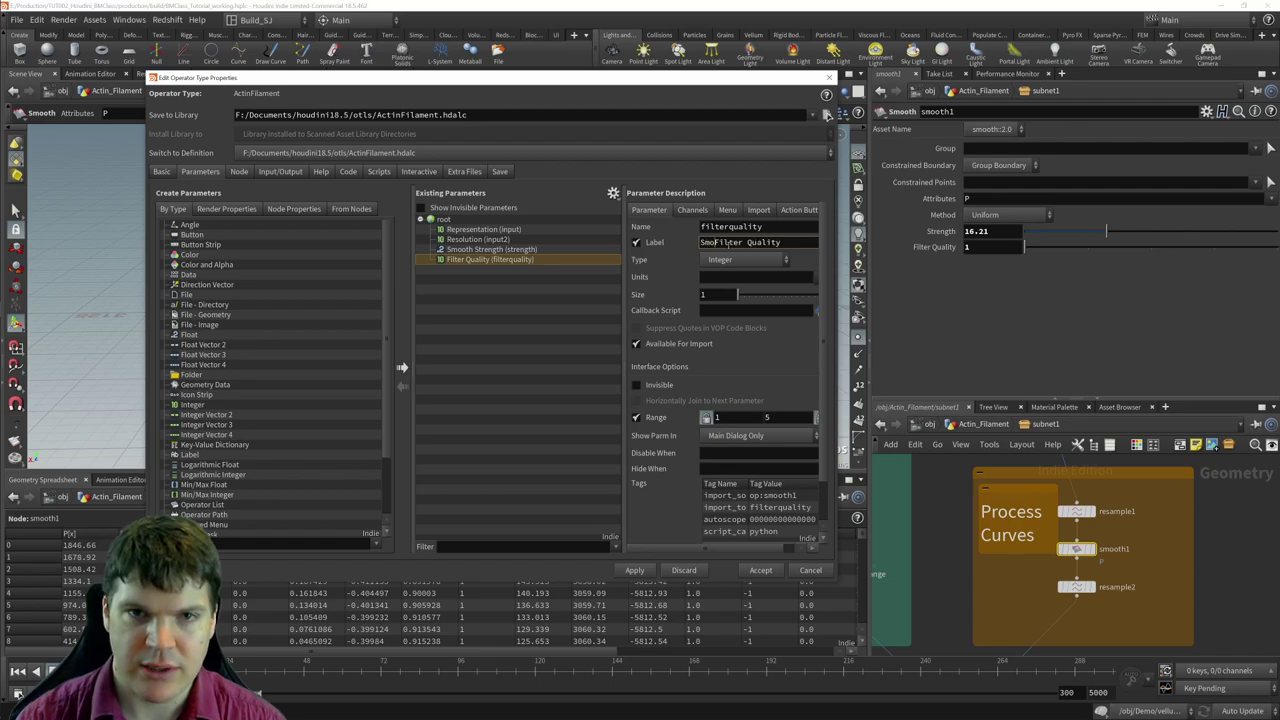
pyautogui.press('Return')
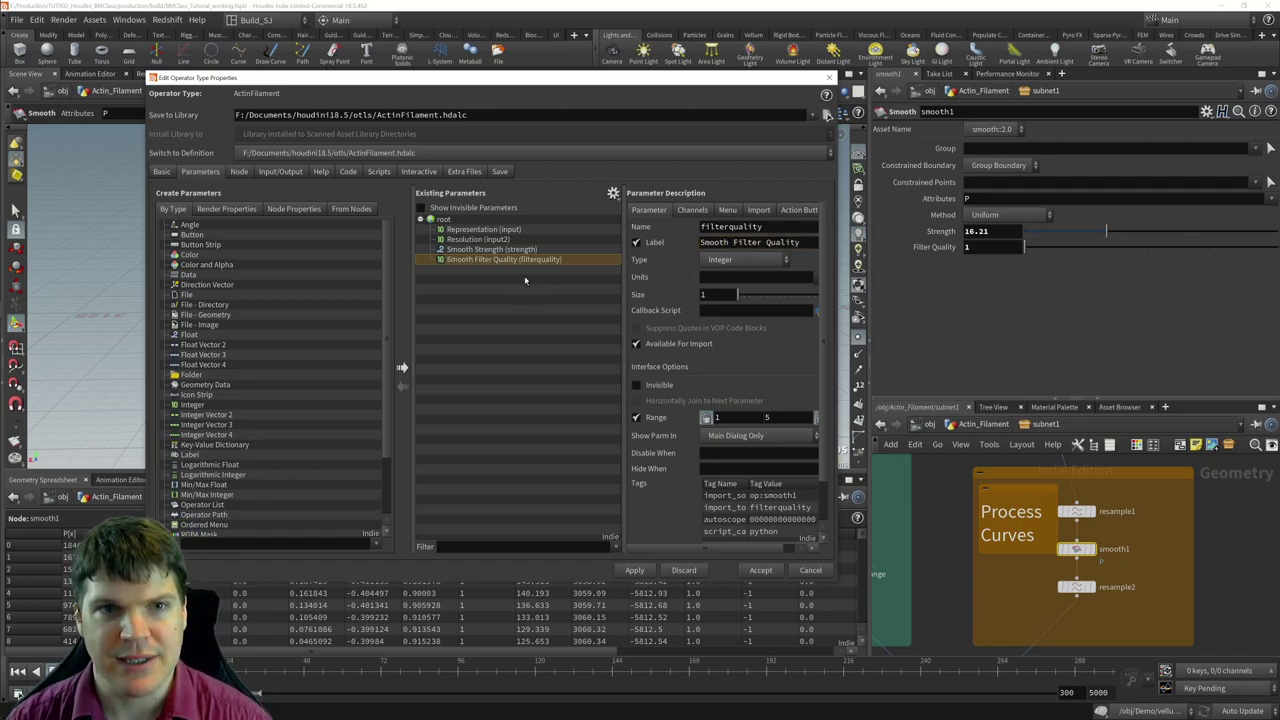
# - Review the asset's network for other settings worth exposing, including the color_C node's color and the Point Data nodes
pyautogui.scroll(-3, 973, 578)
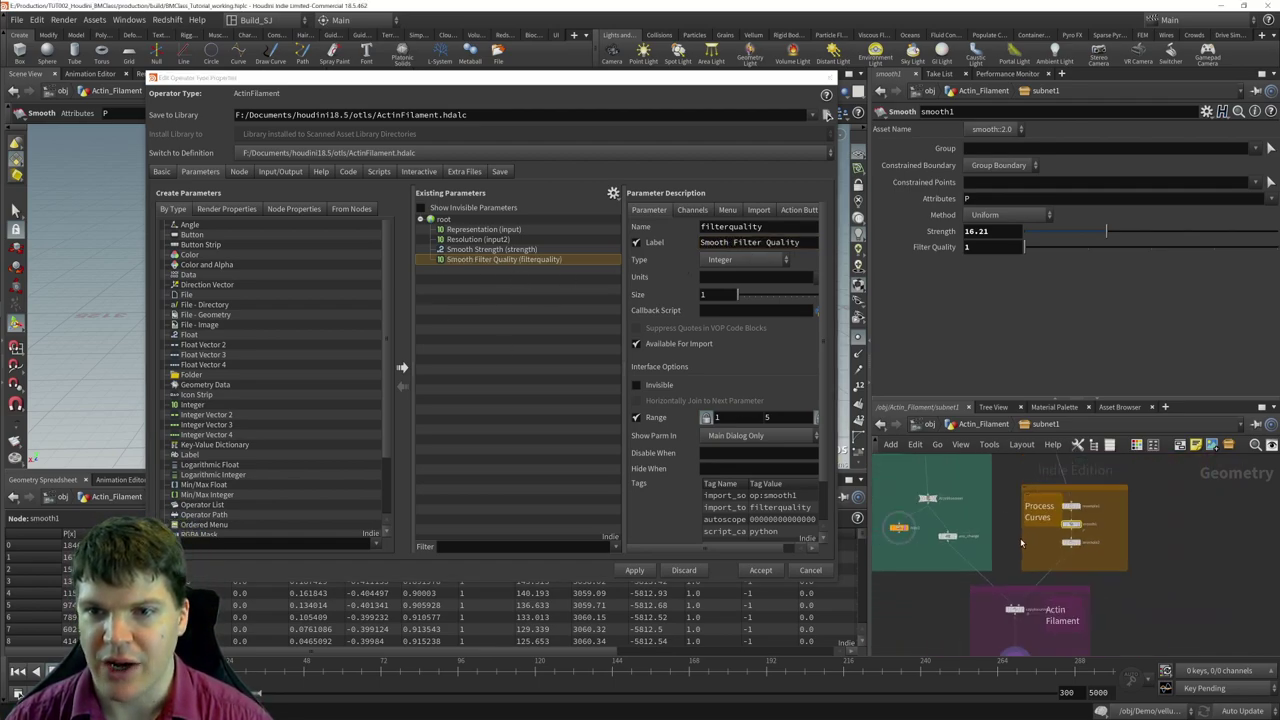
pyautogui.moveTo(1043, 571); pyautogui.dragTo(1047, 613, button='middle')
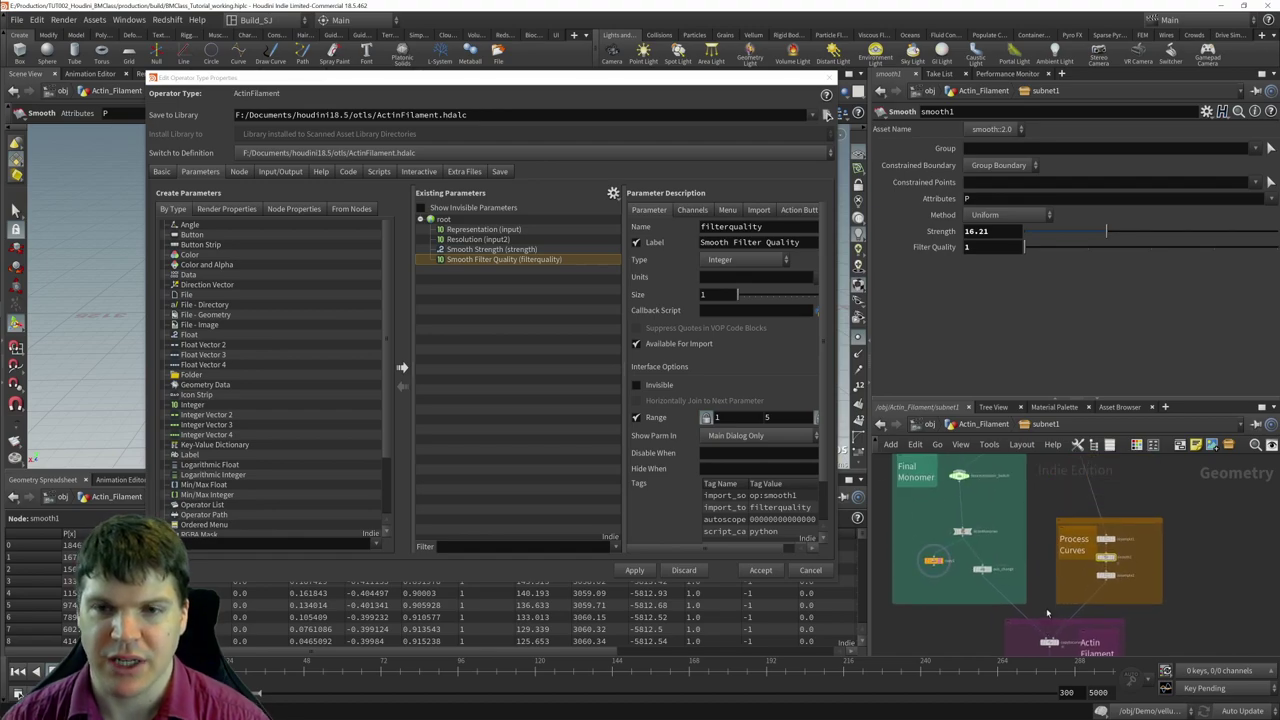
pyautogui.scroll(-5, 1050, 610)
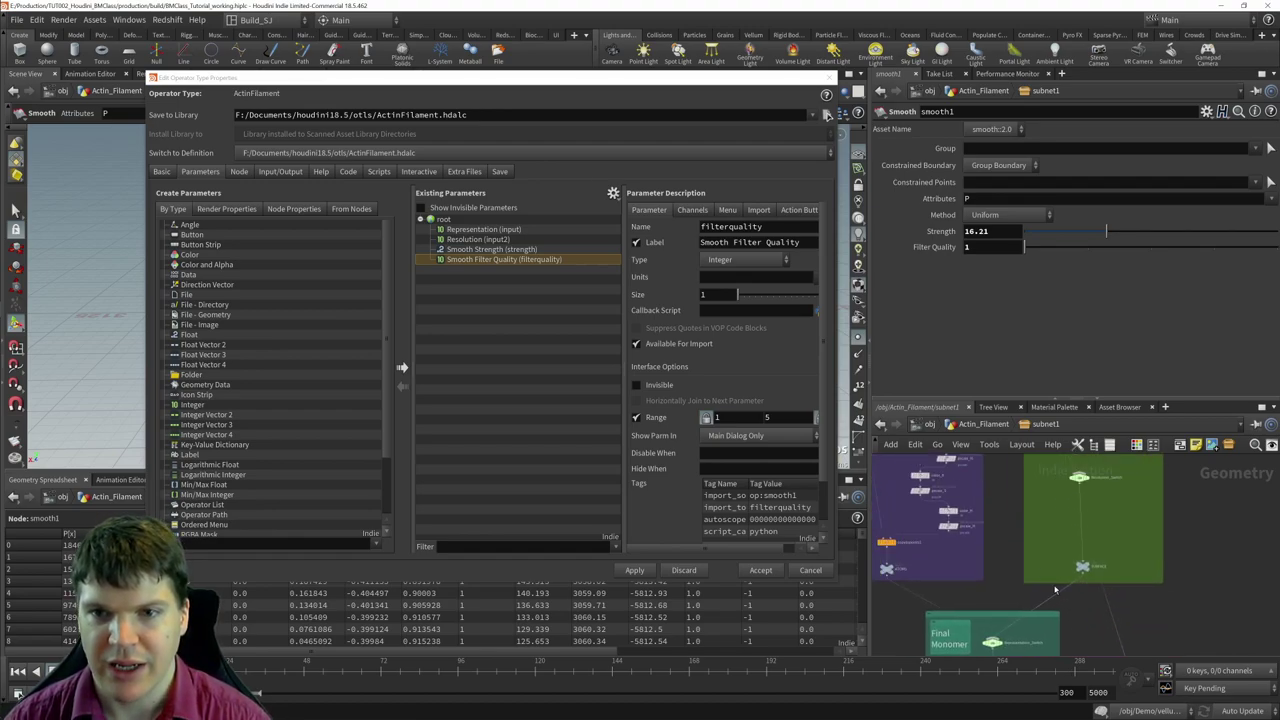
pyautogui.scroll(3, 1073, 601)
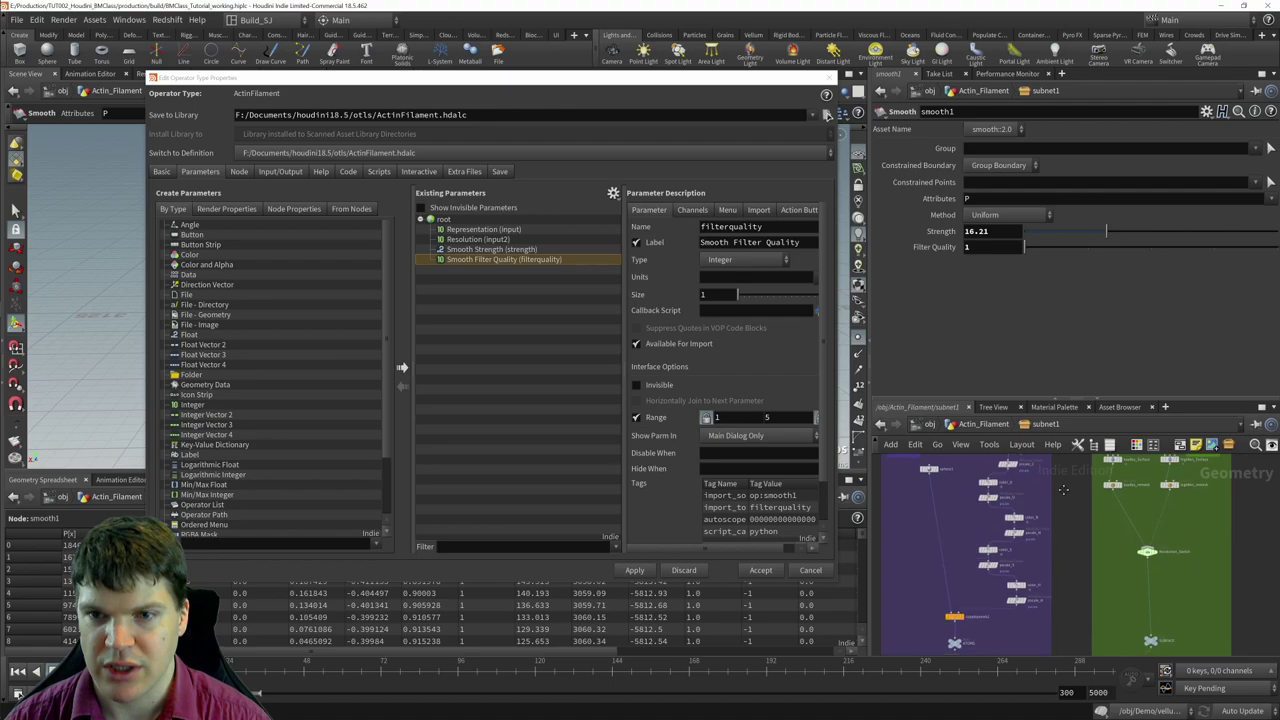
pyautogui.scroll(2, 1079, 548)
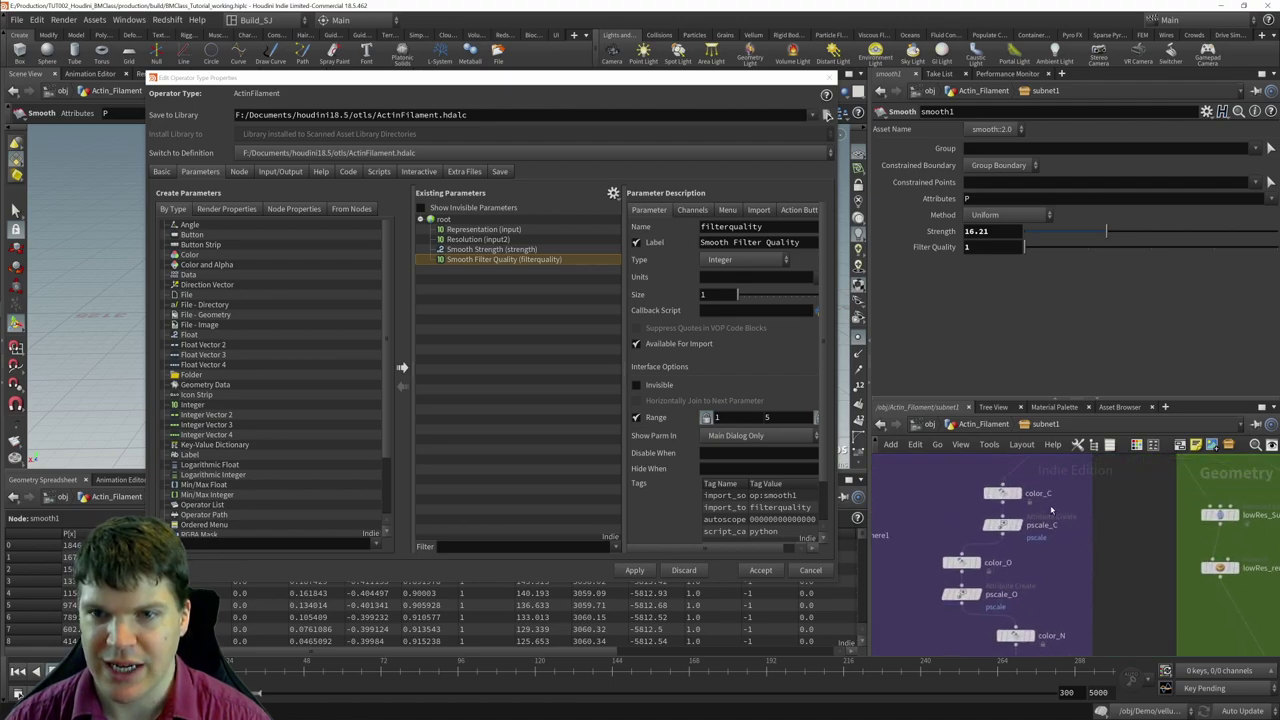
pyautogui.click(1002, 492)
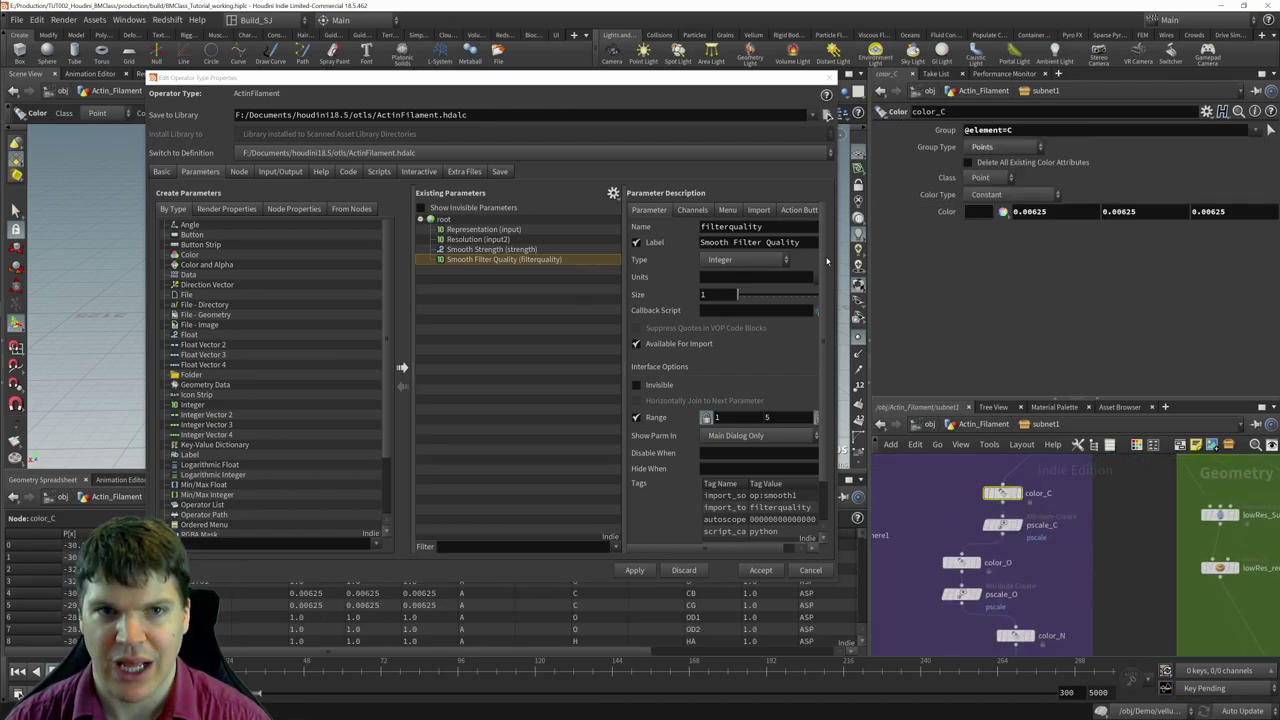
pyautogui.moveTo(1011, 542); pyautogui.dragTo(993, 588, button='middle')
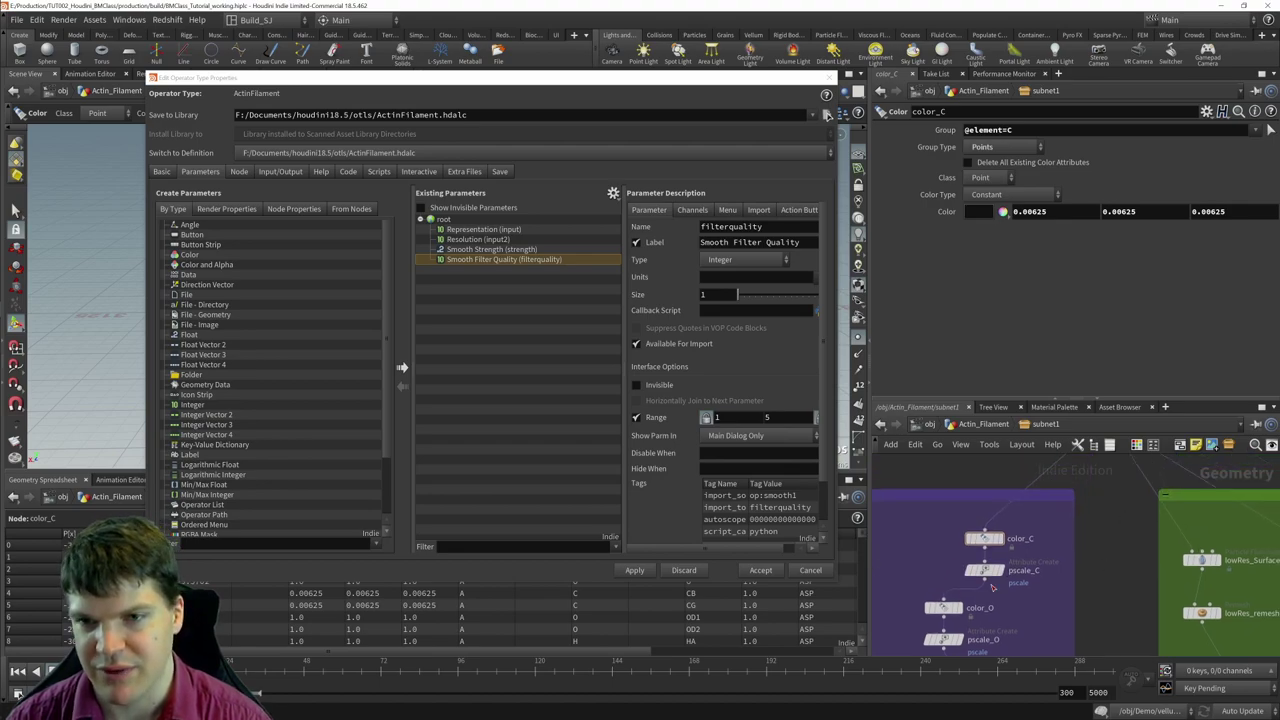
pyautogui.moveTo(1119, 571); pyautogui.dragTo(1067, 611, button='middle')
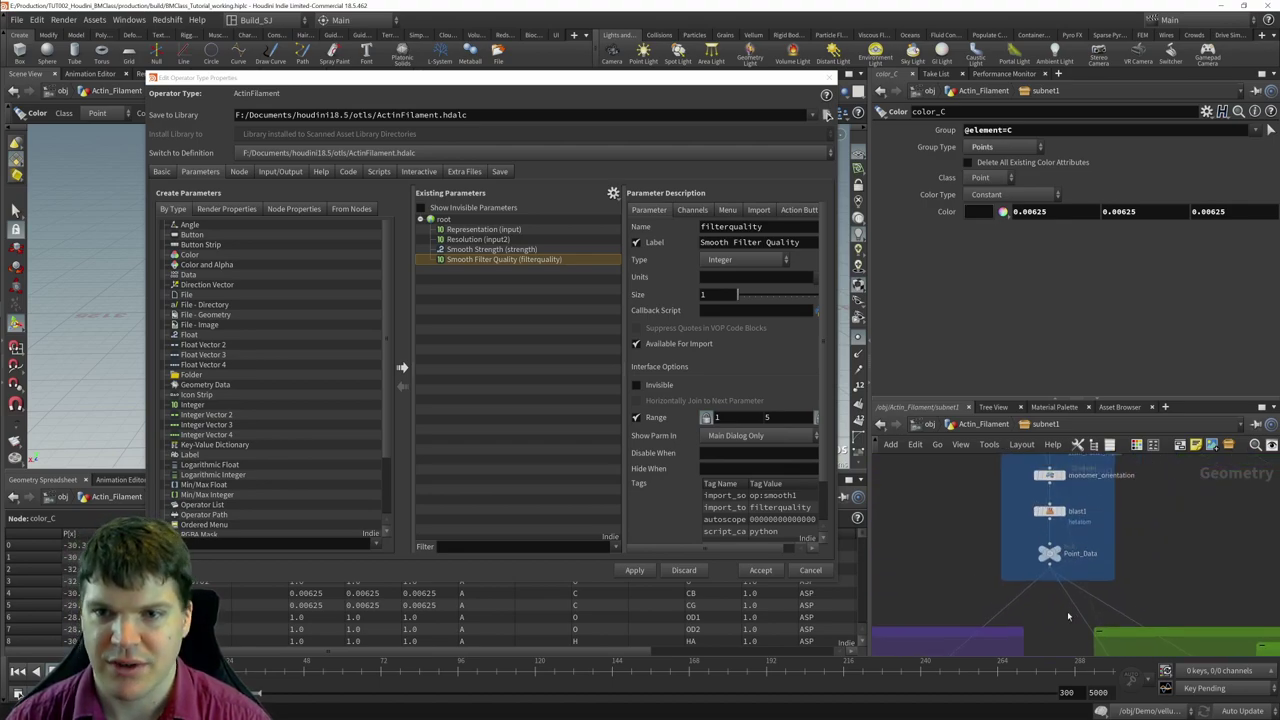
pyautogui.moveTo(1131, 514); pyautogui.dragTo(1118, 569, button='middle')
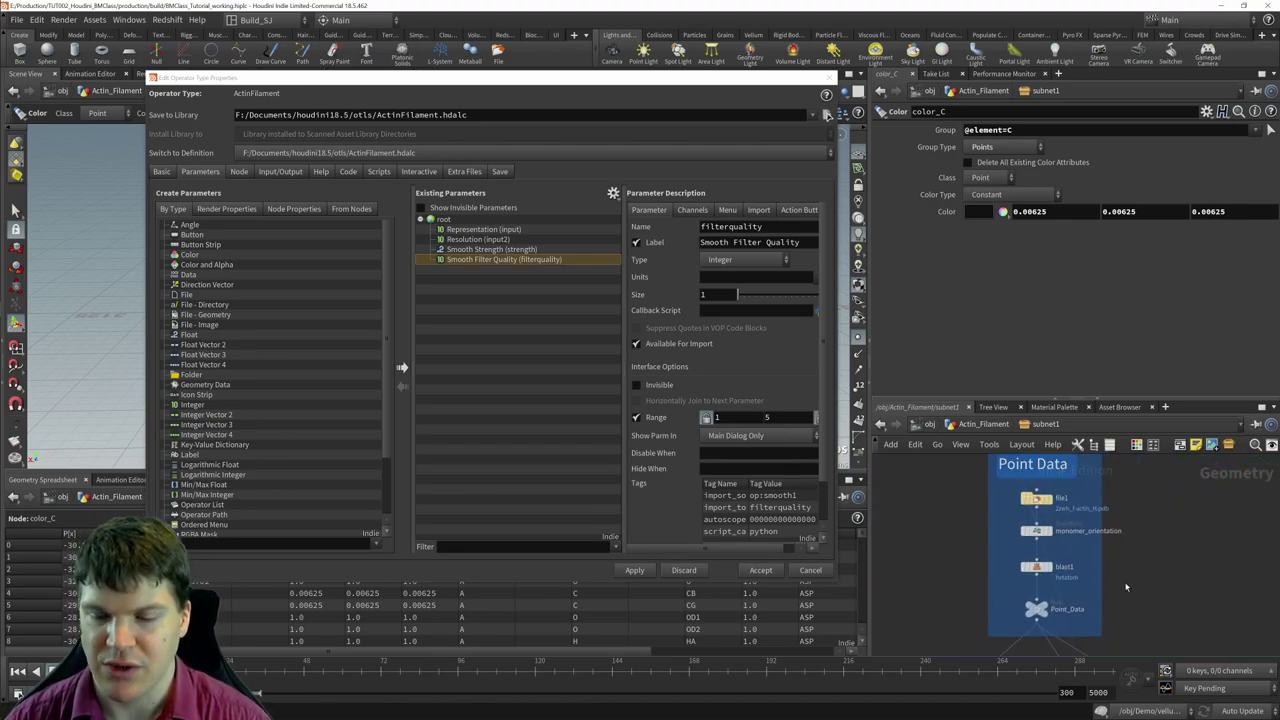
pyautogui.moveTo(1141, 622); pyautogui.dragTo(1134, 568, button='middle')
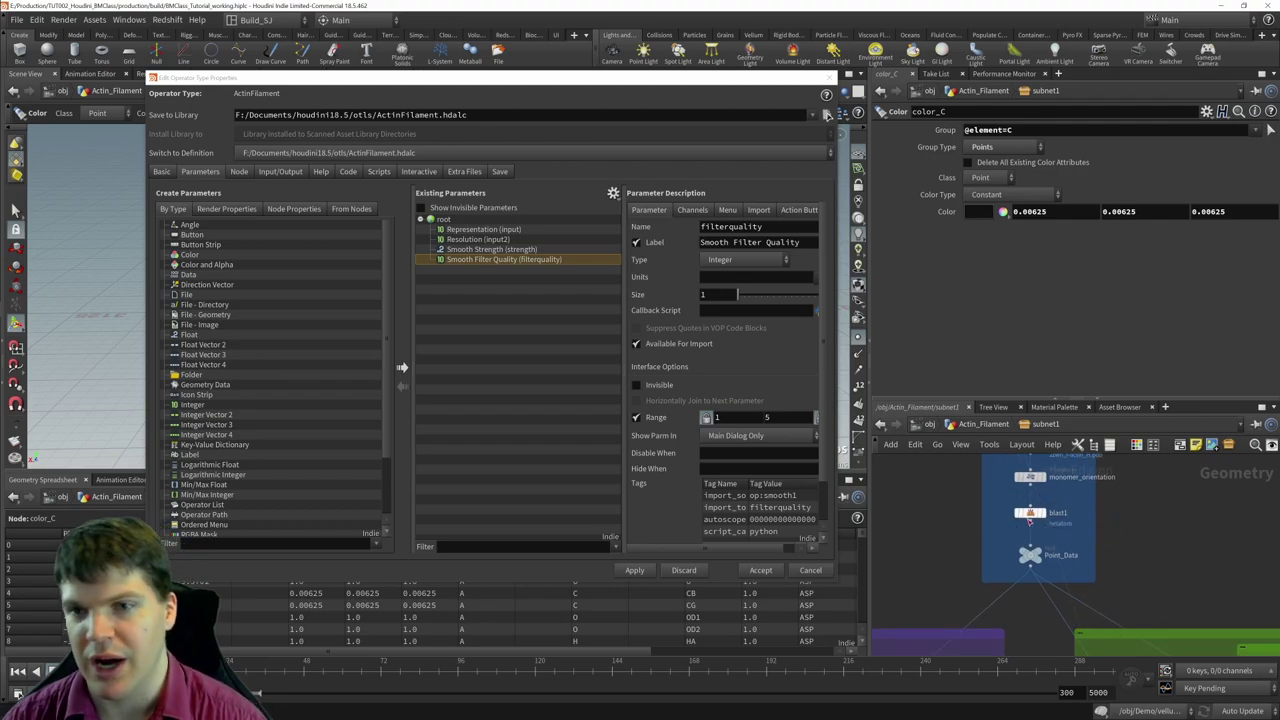
pyautogui.scroll(-10, 1143, 582)
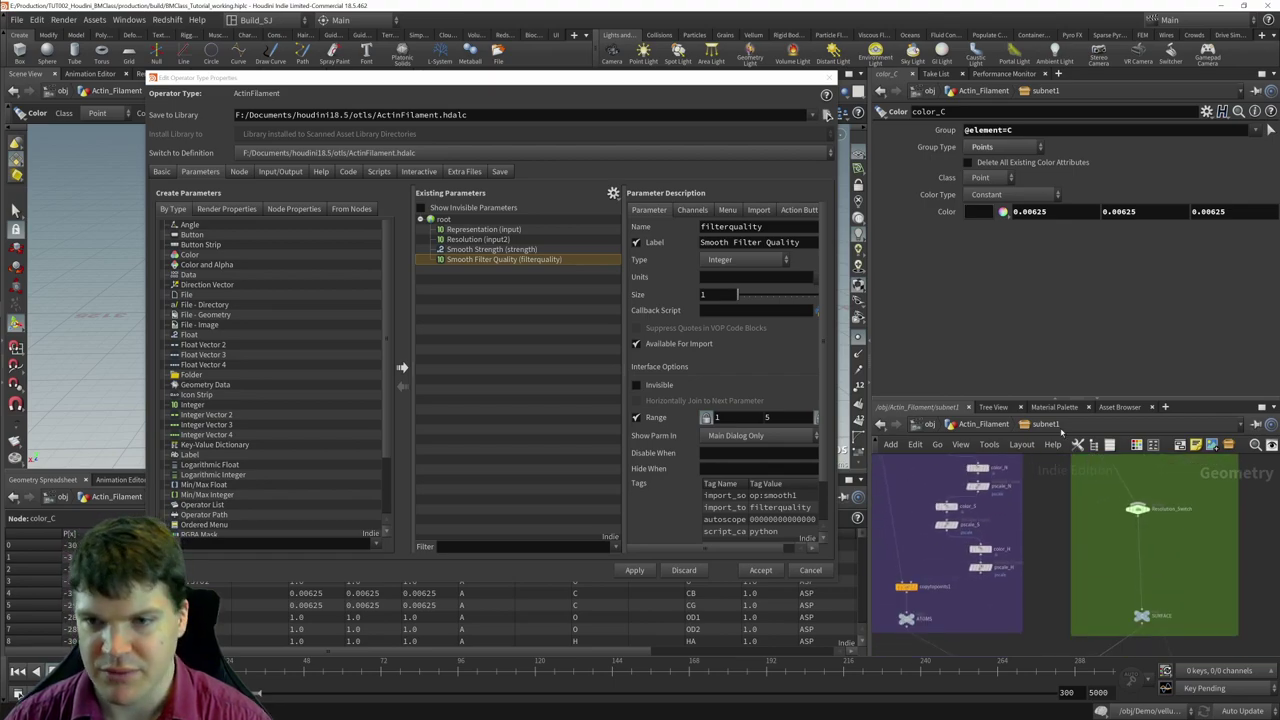
pyautogui.scroll(-4, 1073, 573)
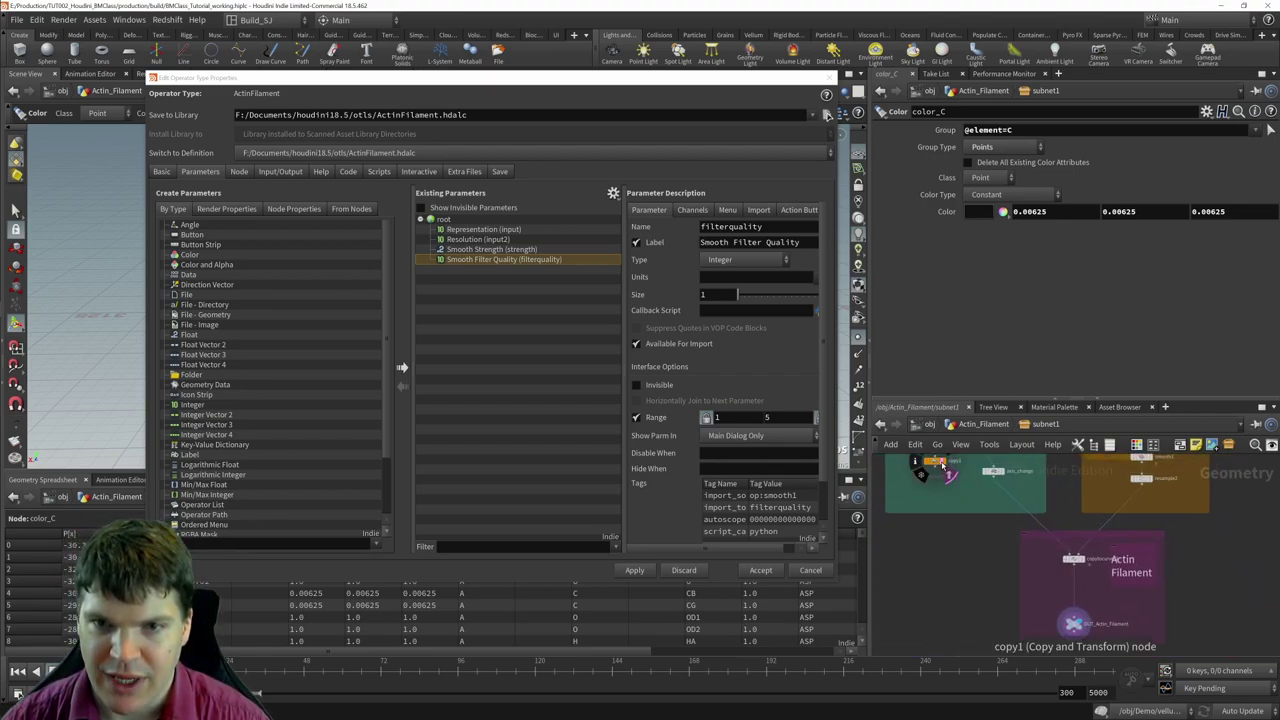
# - Check the copy1 node's settings, return to the Actin_Filament level, and apply and accept the asset's edited type properties
pyautogui.moveTo(957, 472); pyautogui.dragTo(948, 531, button='middle')
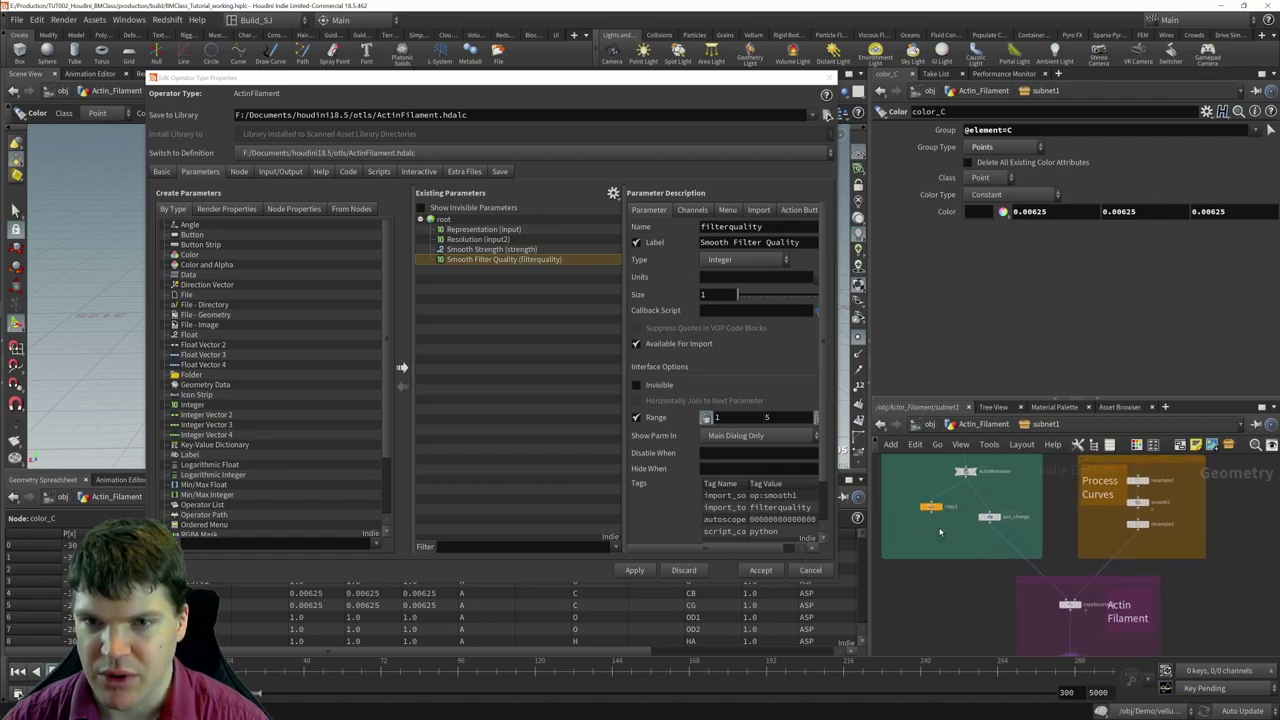
pyautogui.click(929, 506)
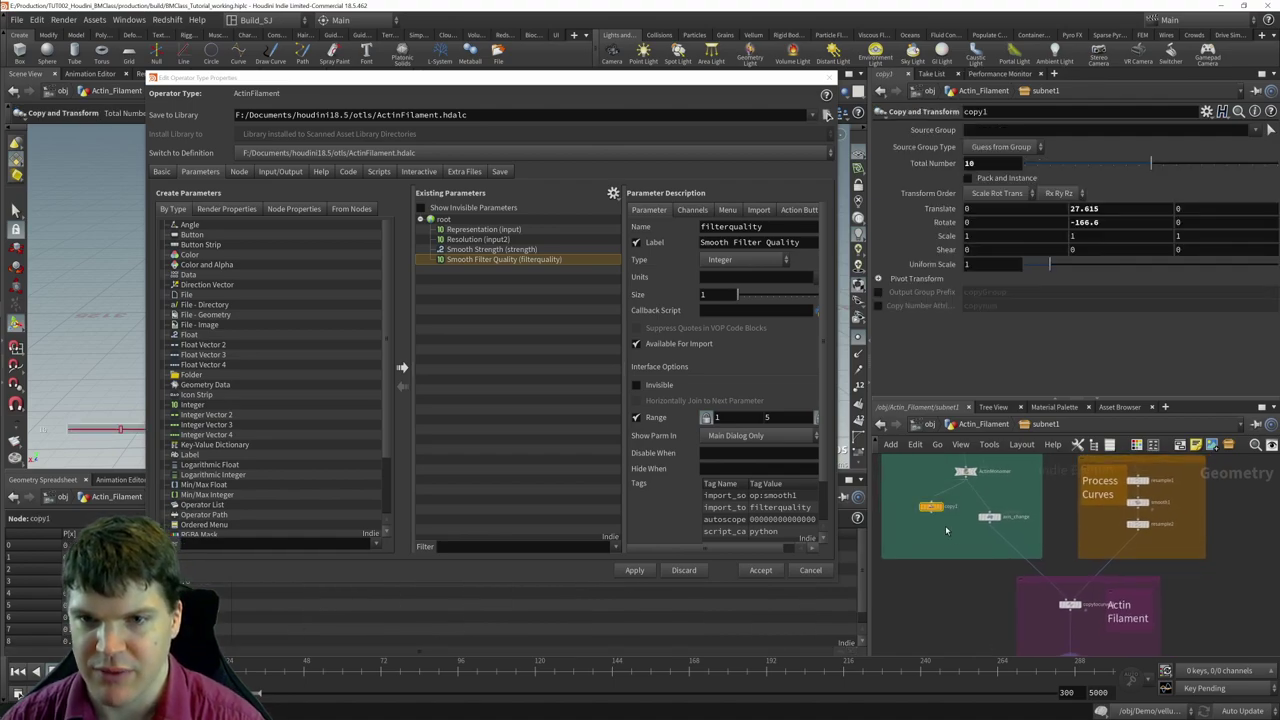
pyautogui.click(945, 528)
pyautogui.moveTo(1022, 577); pyautogui.dragTo(991, 512, button='middle')
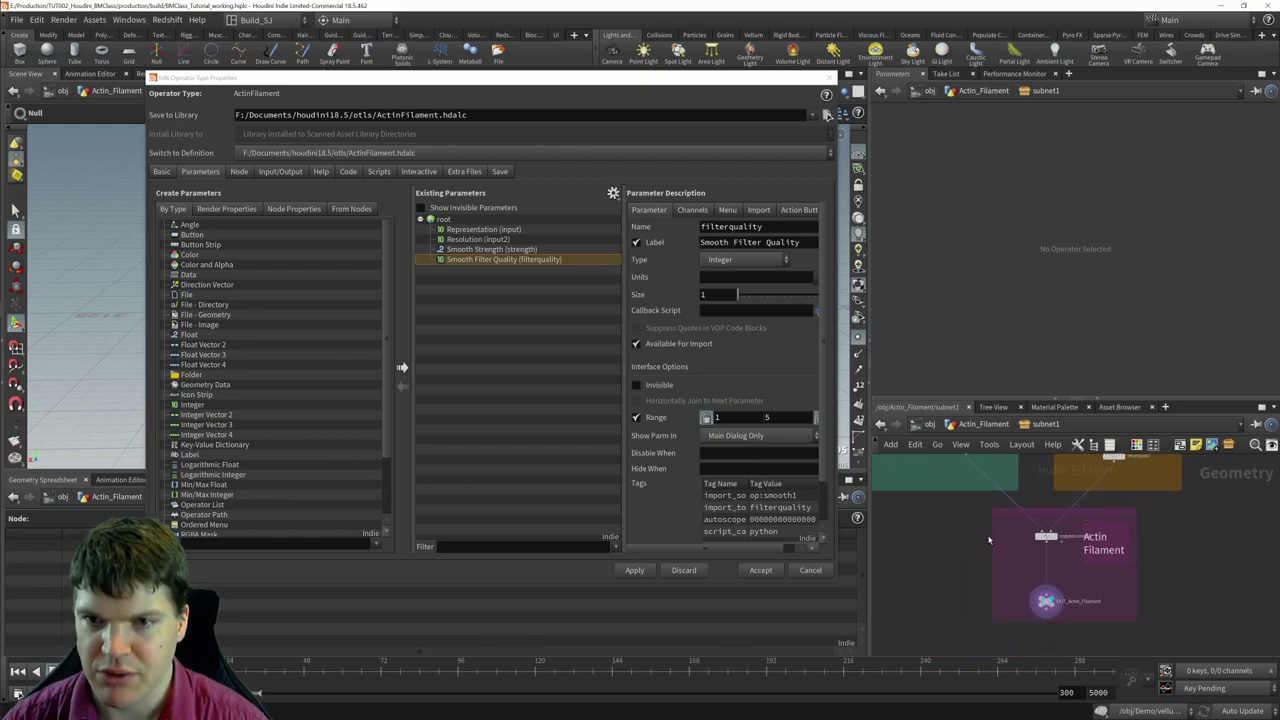
pyautogui.press('u')
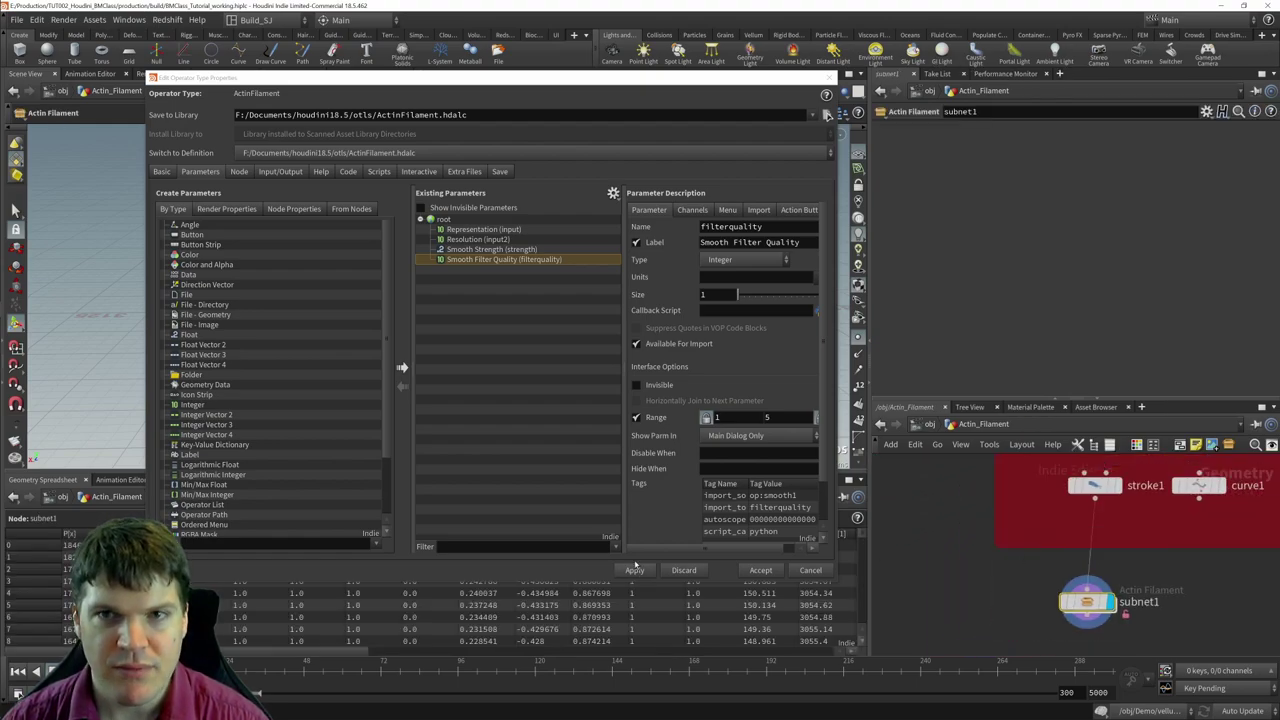
pyautogui.click(632, 569)
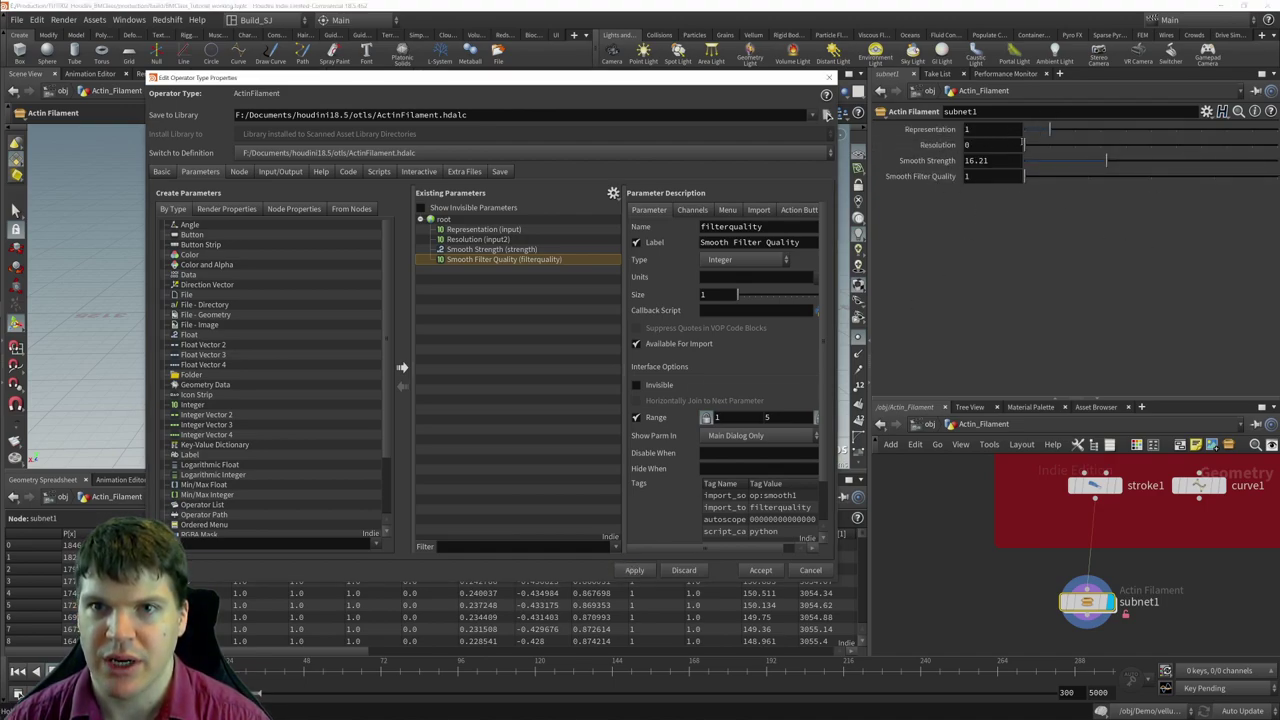
pyautogui.moveTo(1090, 608)
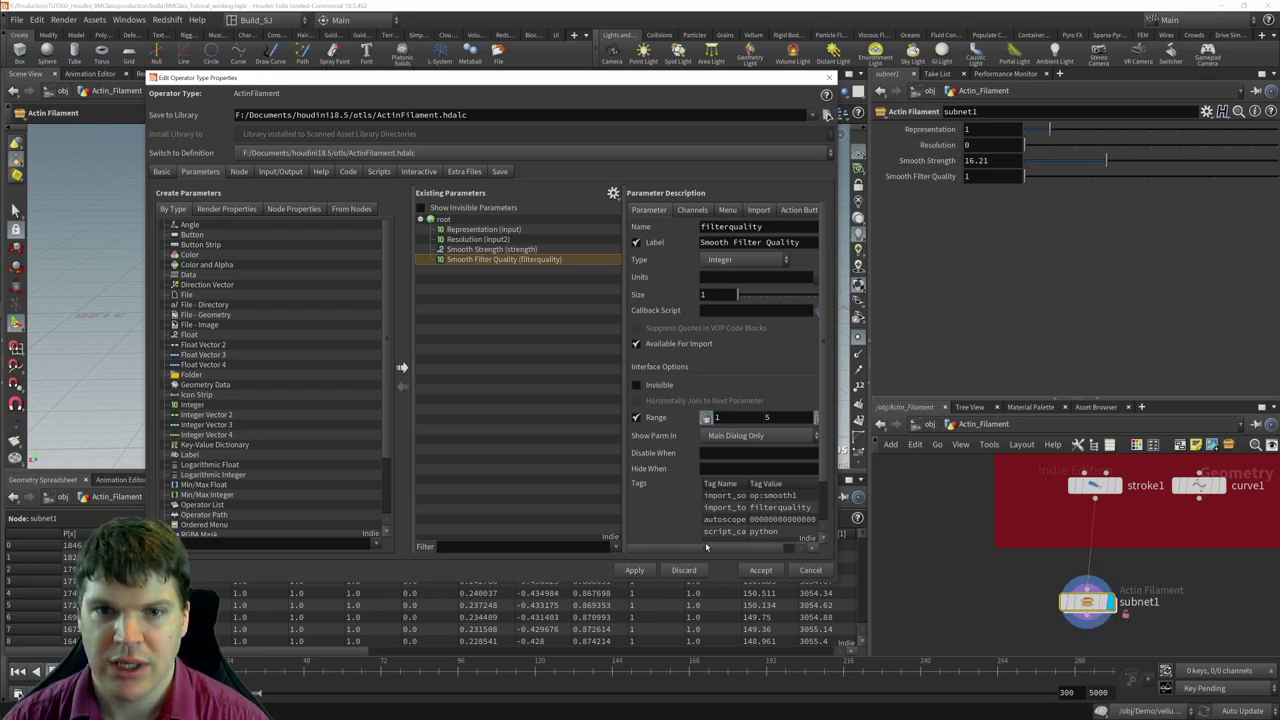
pyautogui.click(760, 571)
# - Save the node type of the subnet1 Actin Filament asset to its library definition
pyautogui.moveTo(1087, 601); pyautogui.dragTo(1094, 590)
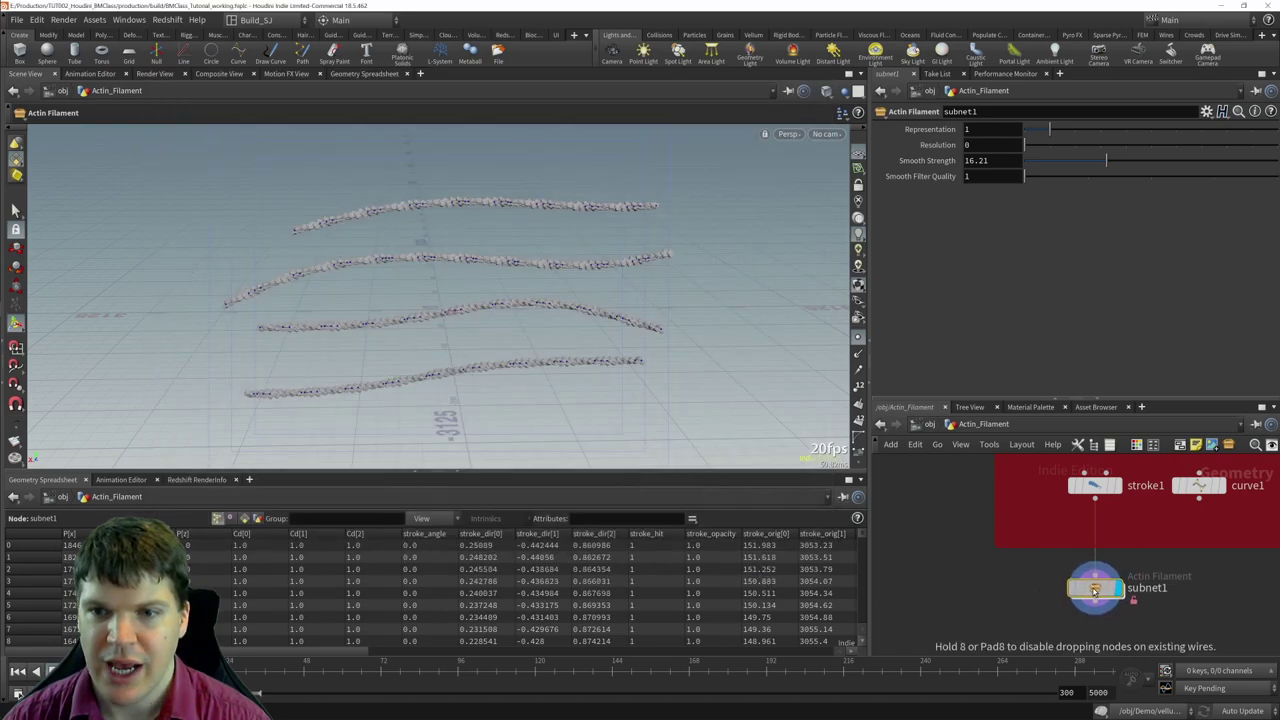
pyautogui.moveTo(1094, 592); pyautogui.dragTo(1072, 570, button='middle')
pyautogui.moveTo(1072, 565)
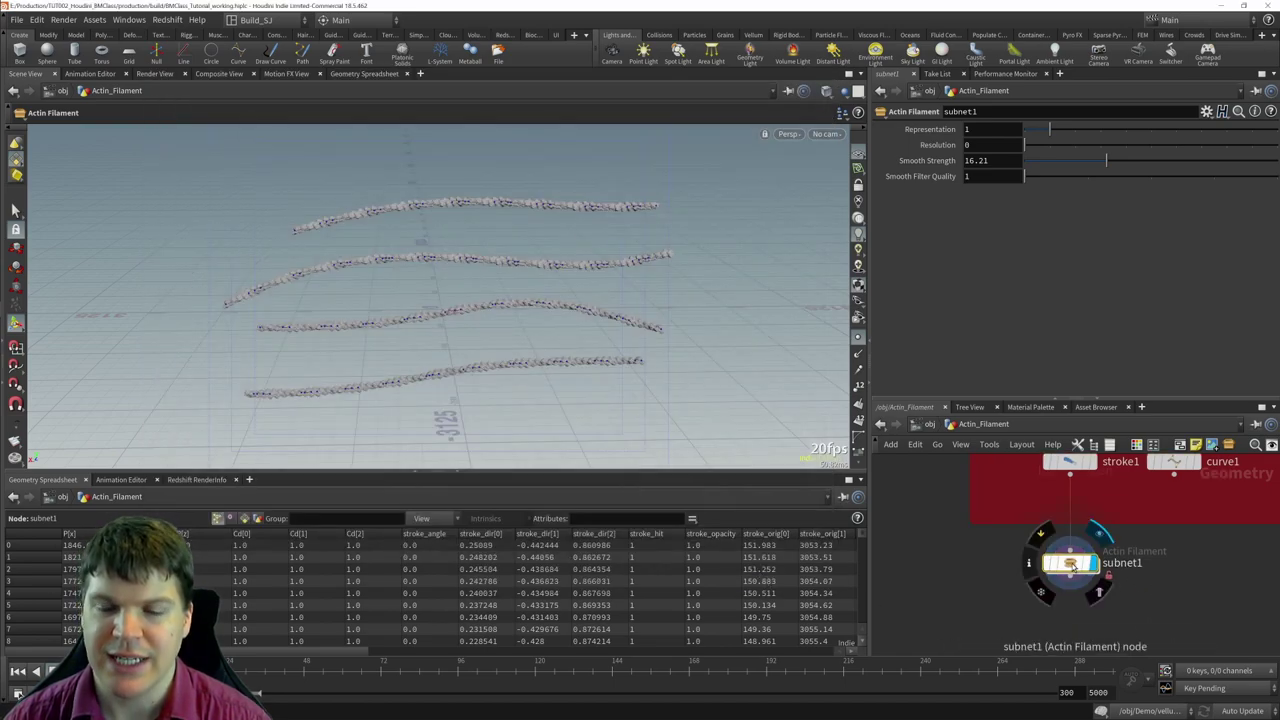
pyautogui.rightClick(1072, 565)
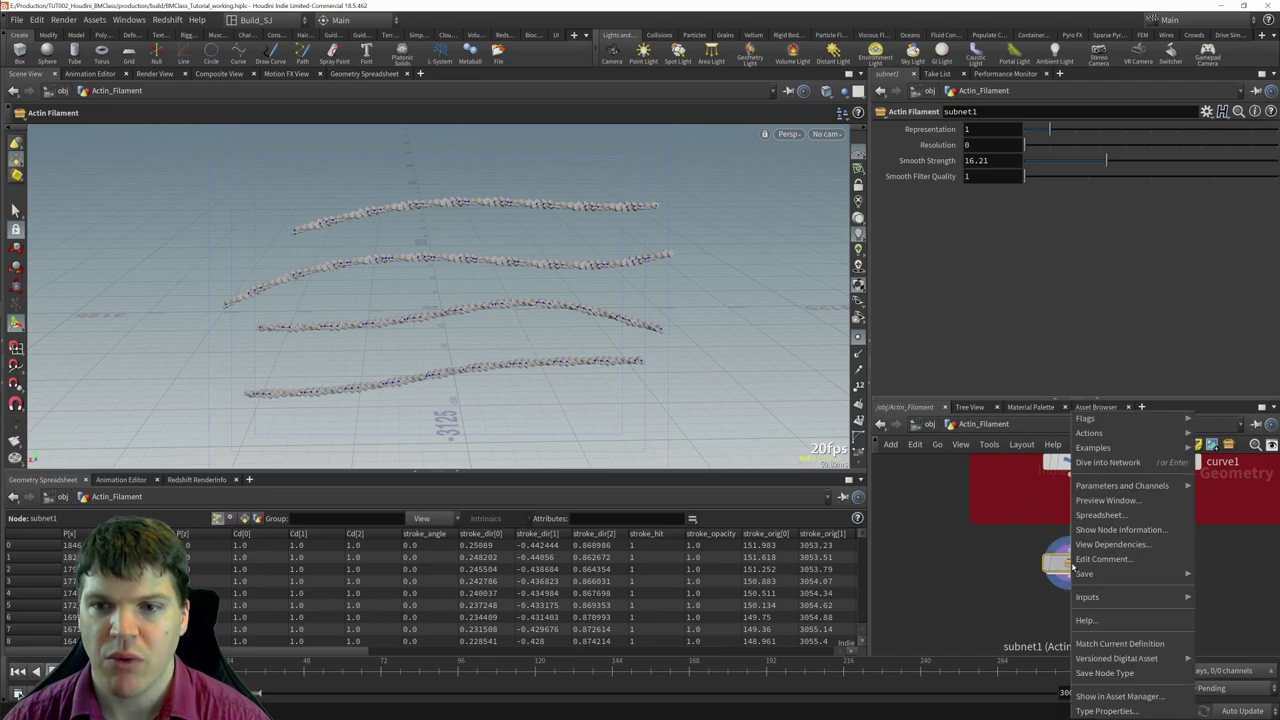
pyautogui.click(1132, 678)
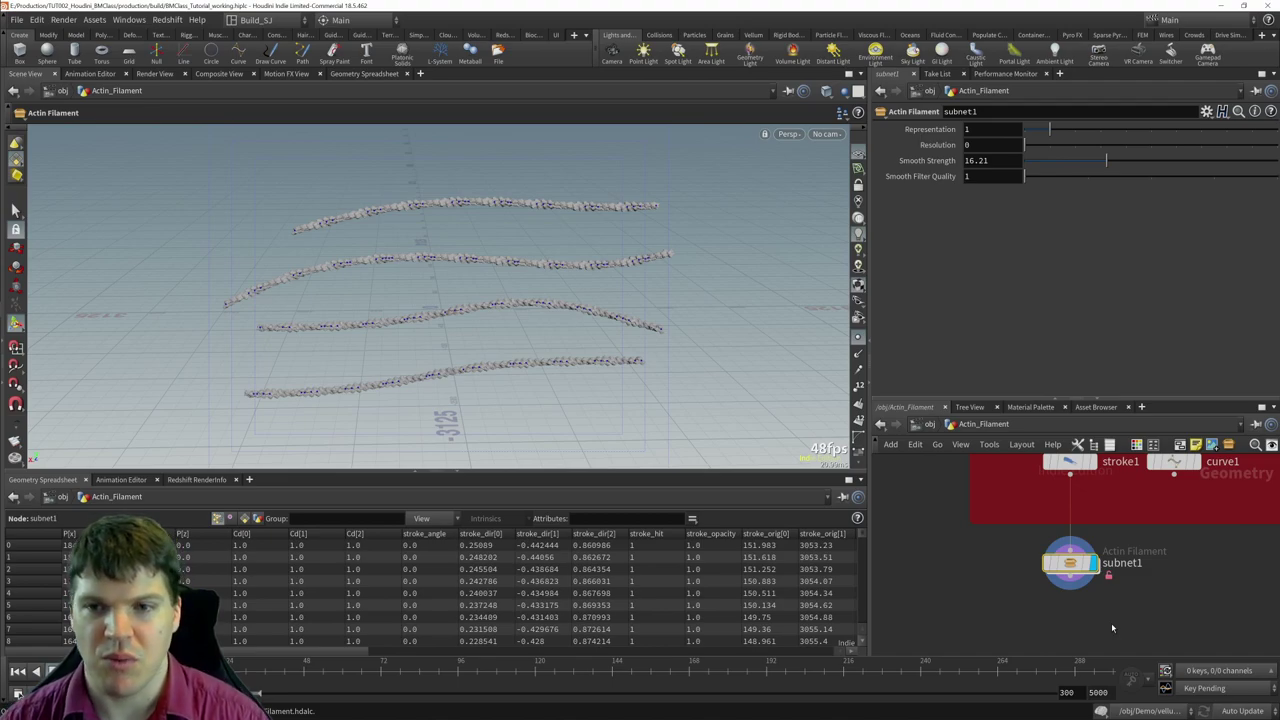
# - Lock the subnet1 asset by matching it to its current definition, and check its contents inside the network
pyautogui.moveTo(1081, 565); pyautogui.dragTo(1081, 553)
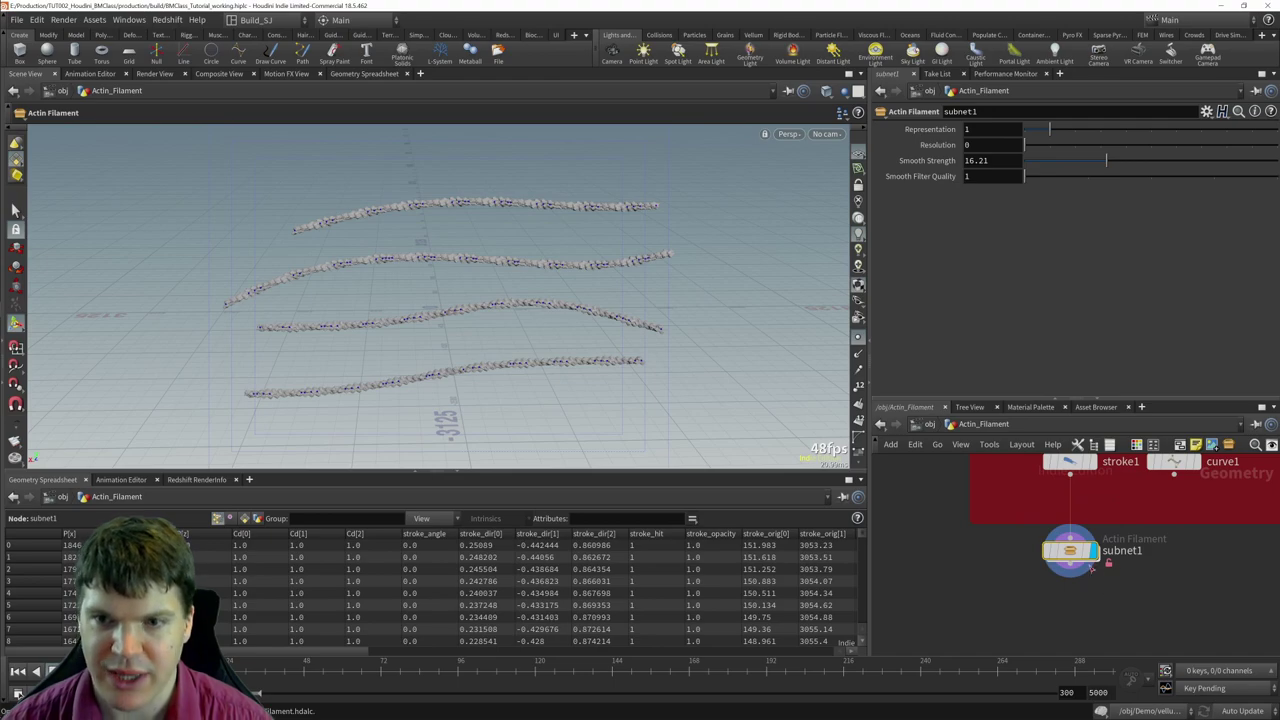
pyautogui.moveTo(1070, 553); pyautogui.dragTo(1075, 569)
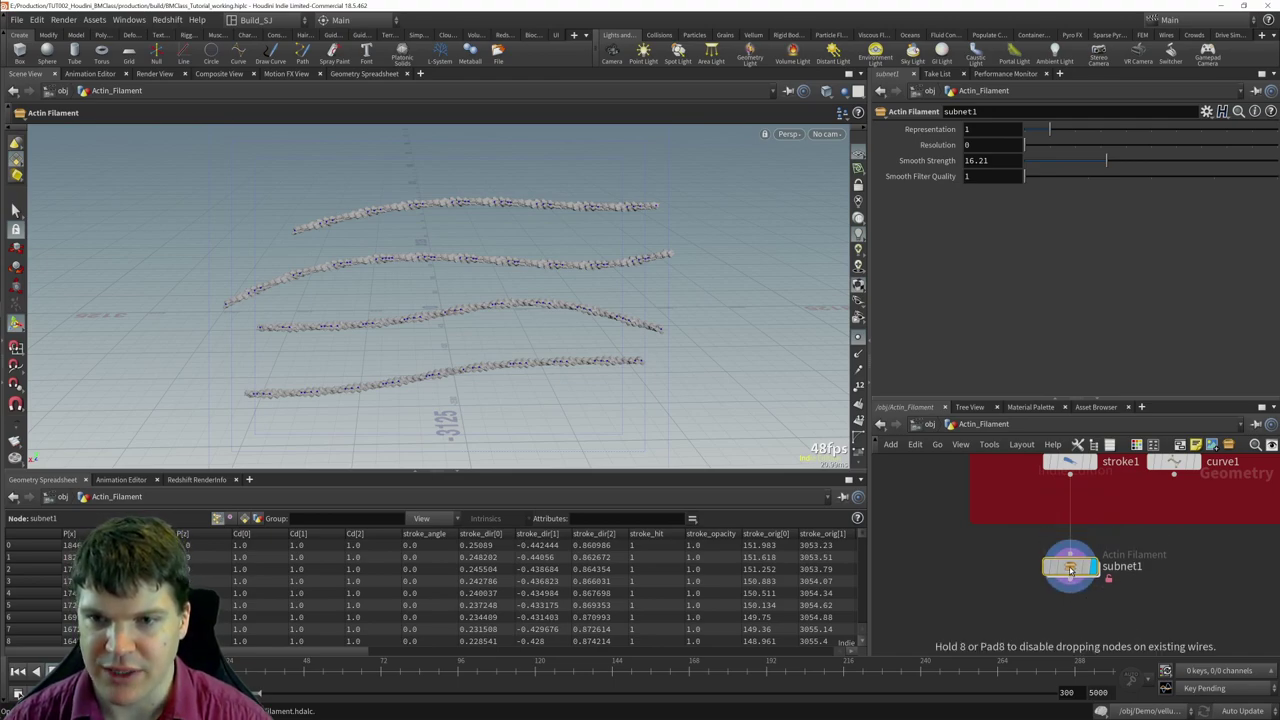
pyautogui.rightClick(1075, 568)
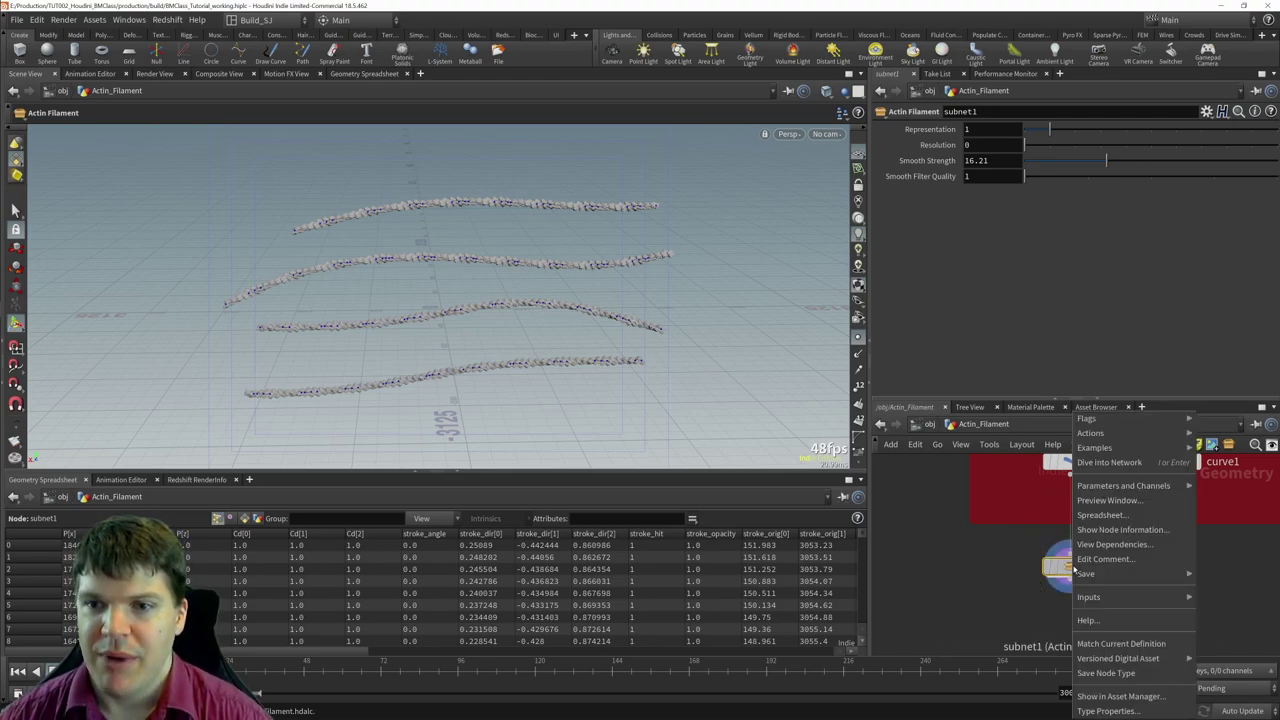
pyautogui.click(1101, 619)
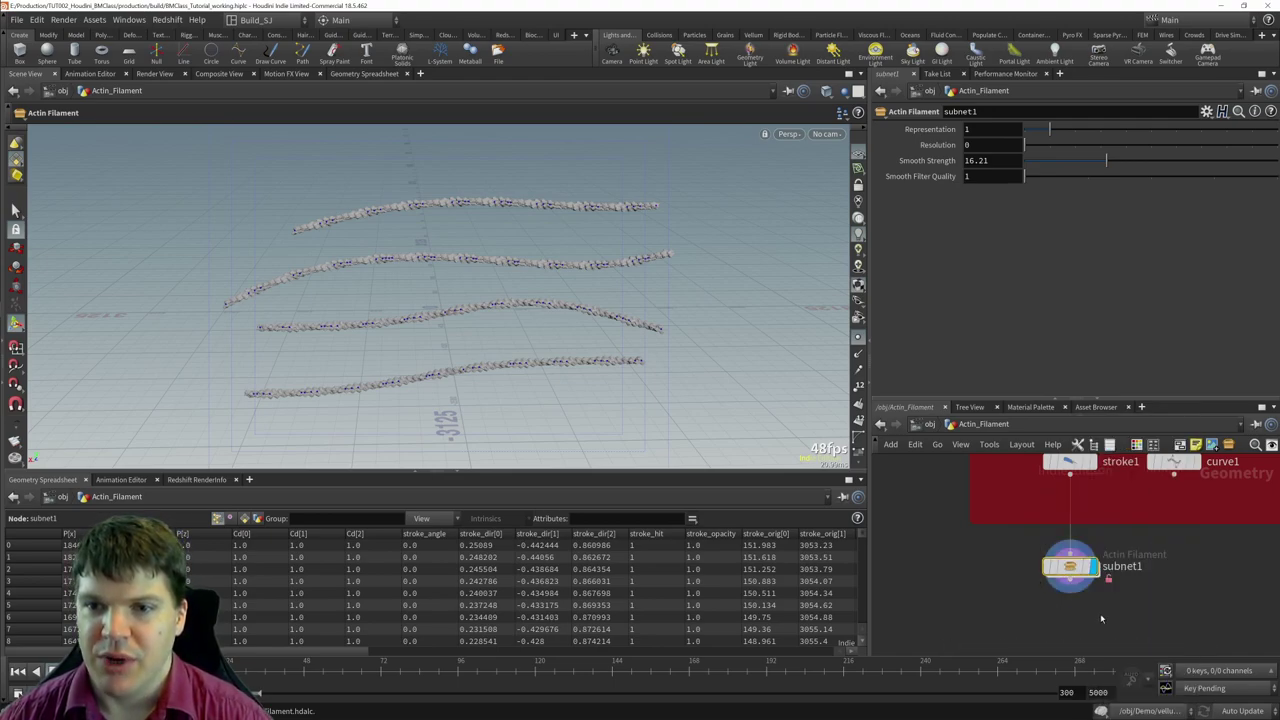
pyautogui.doubleClick(1072, 567)
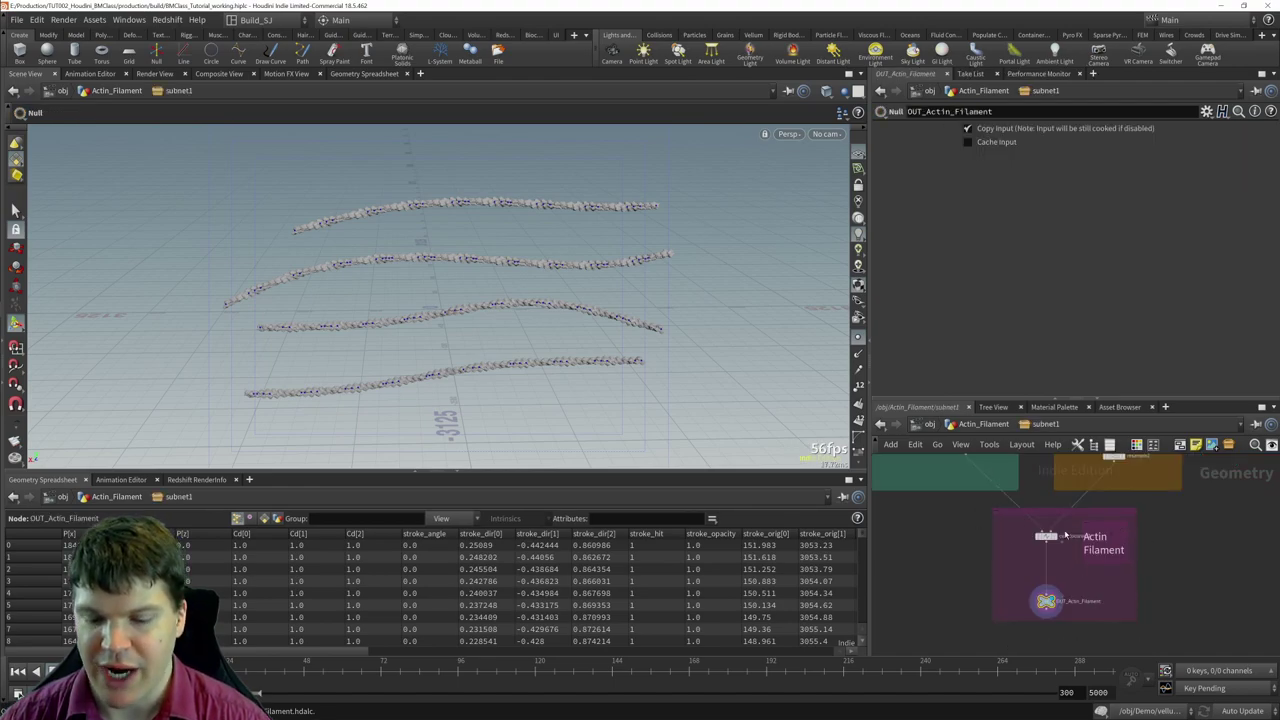
pyautogui.press('u')
pyautogui.rightClick(1068, 565)
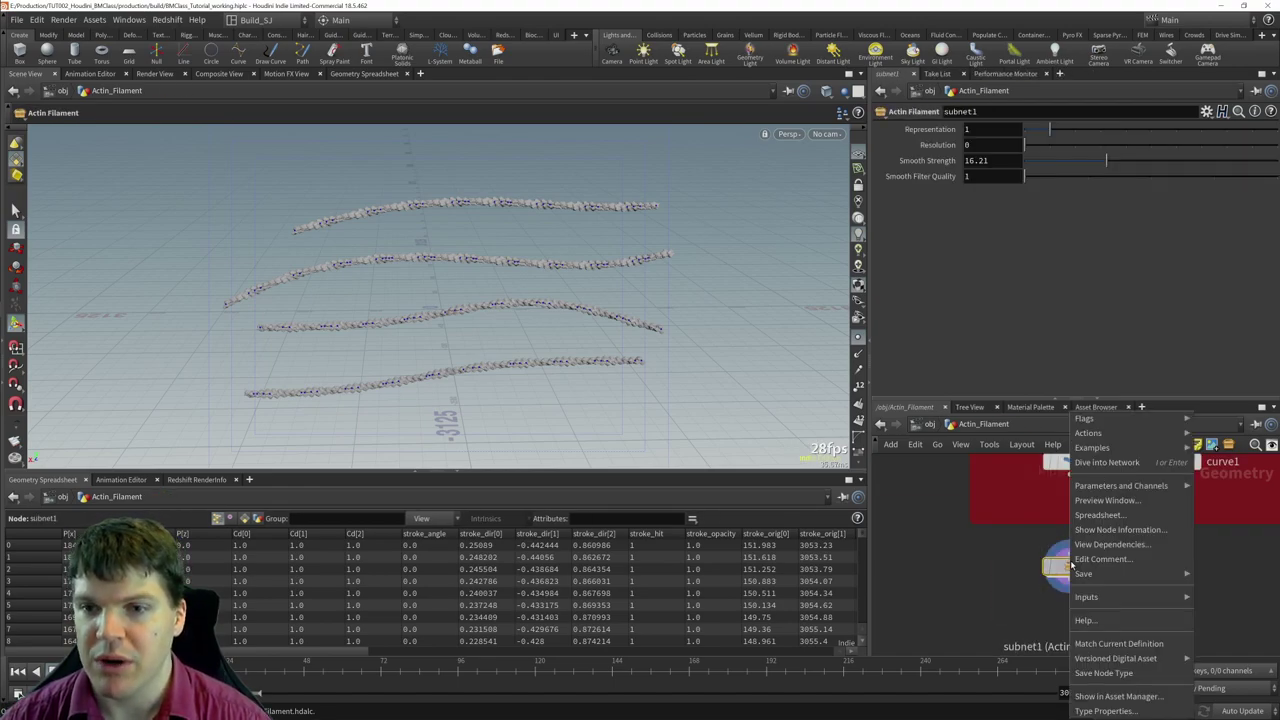
pyautogui.click(1135, 645)
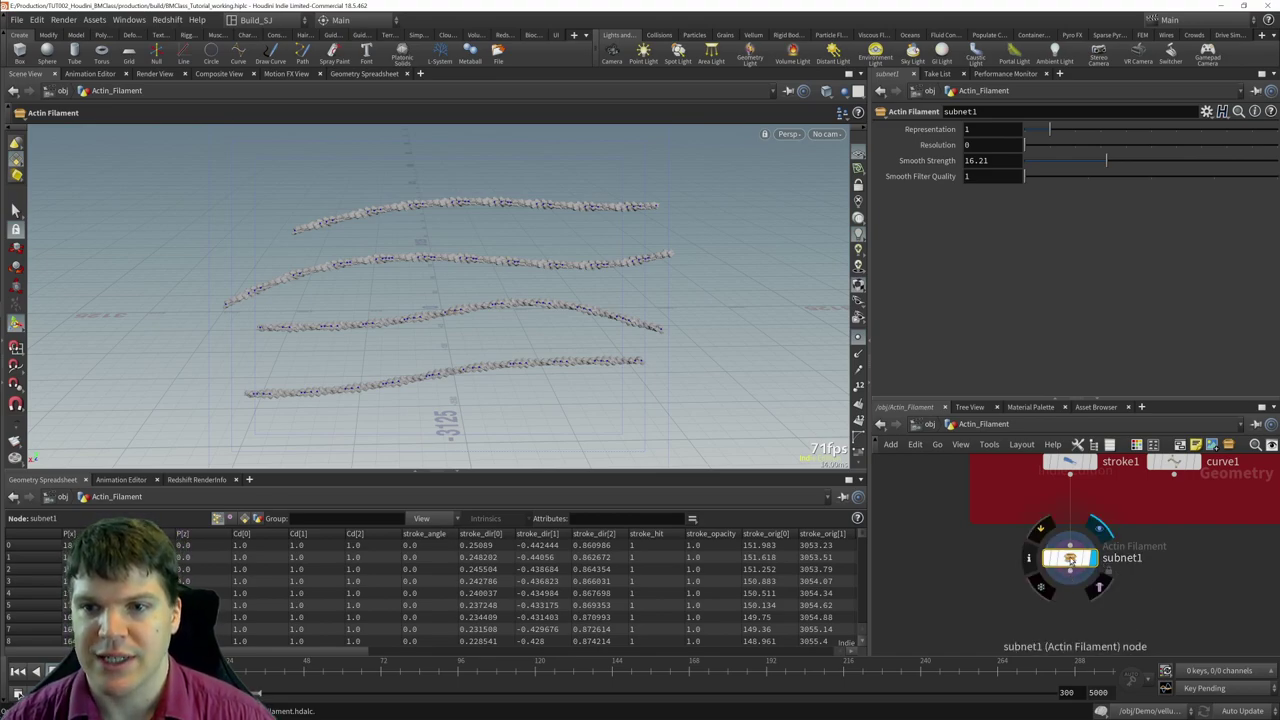
pyautogui.press('i')
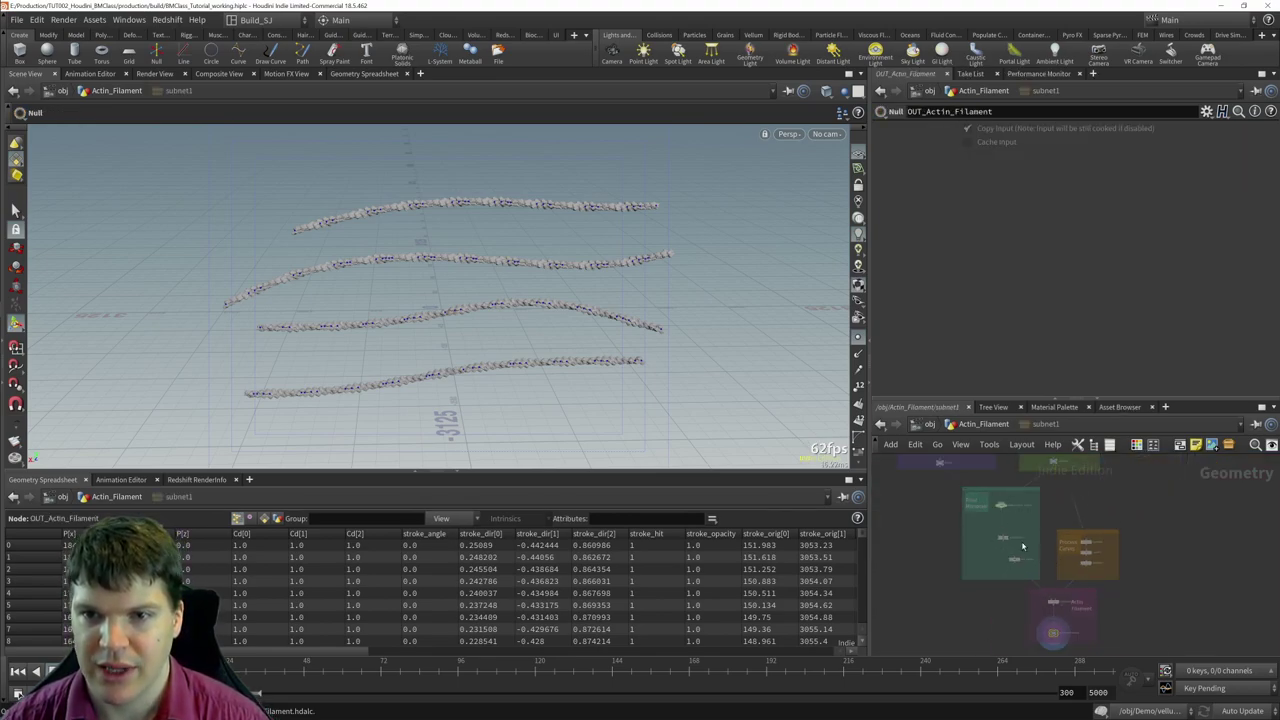
pyautogui.press('u')
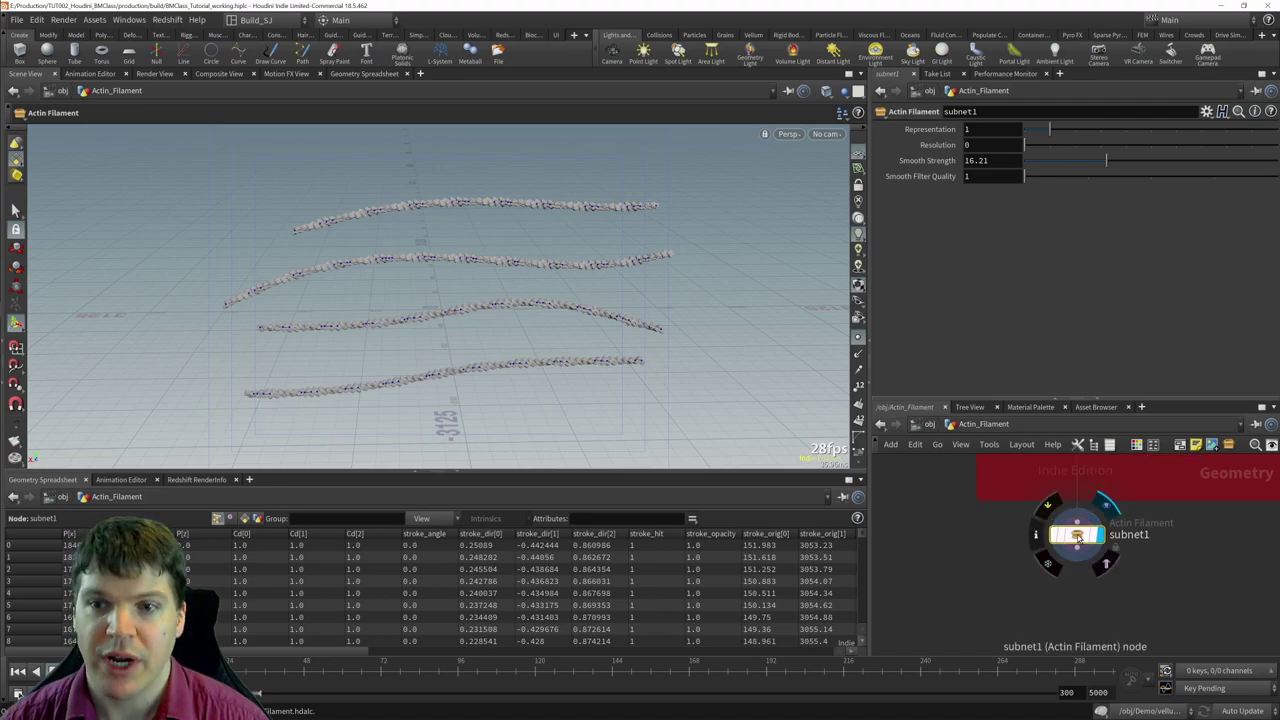
# - Review the Representation parameter in the type properties of the locked Actin Filament asset, leaving the definition as it is
pyautogui.rightClick(1077, 537)
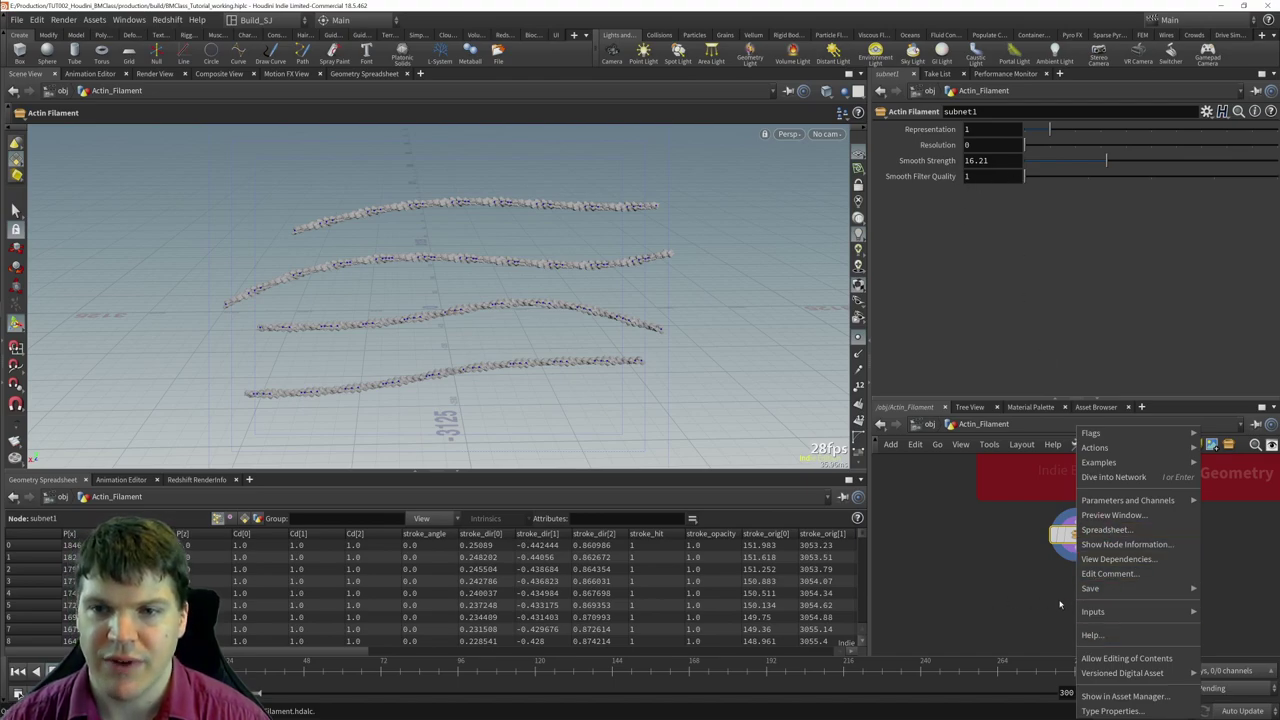
pyautogui.click(1075, 535)
pyautogui.rightClick(1077, 537)
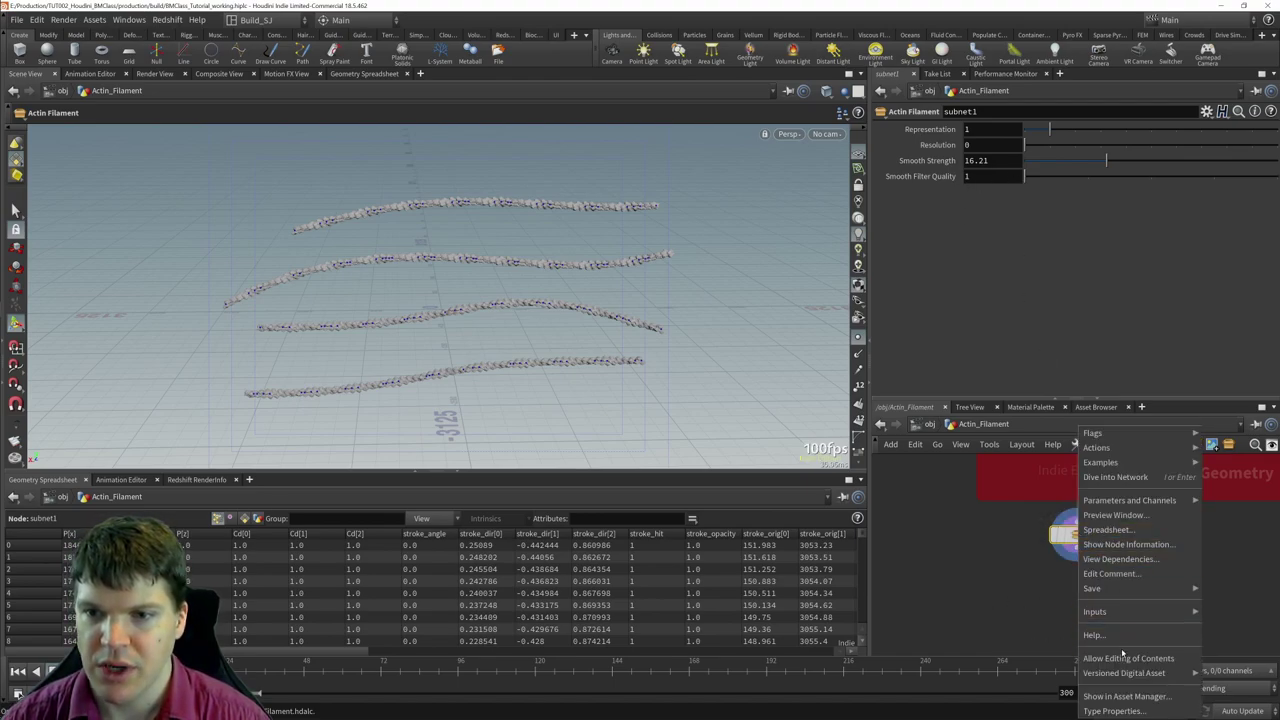
pyautogui.click(1117, 713)
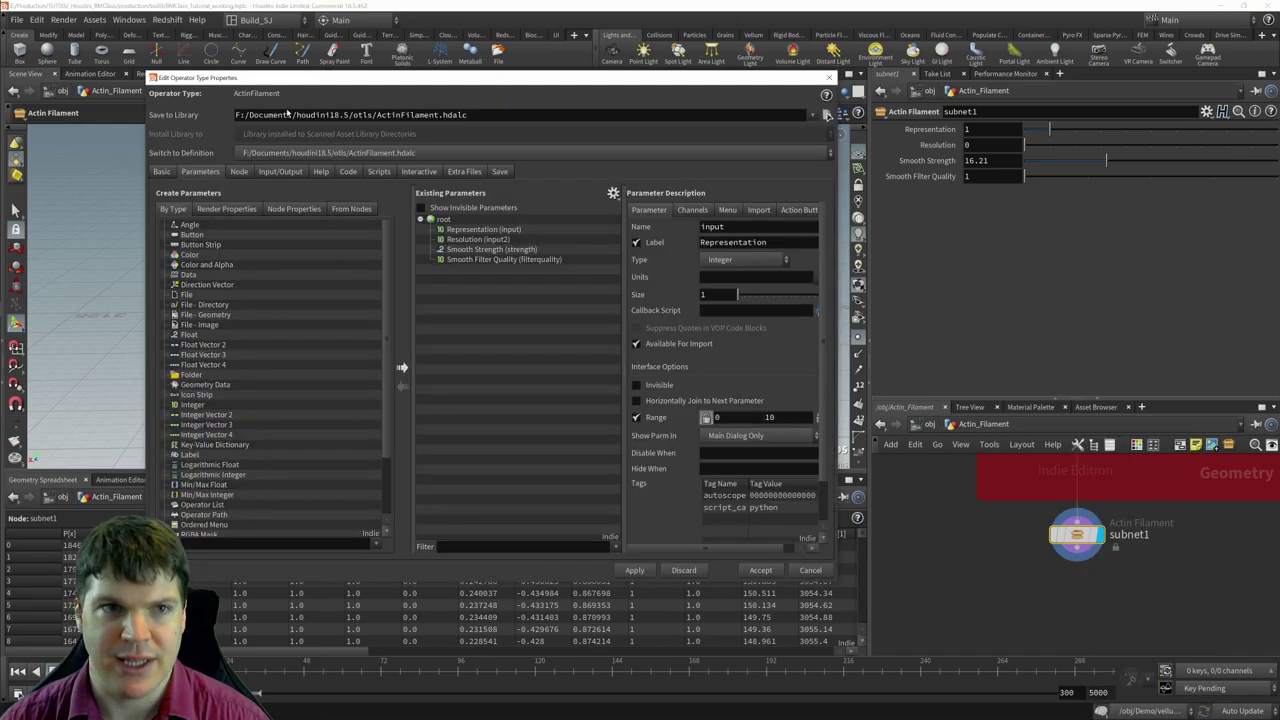
pyautogui.moveTo(445, 87); pyautogui.dragTo(411, 95)
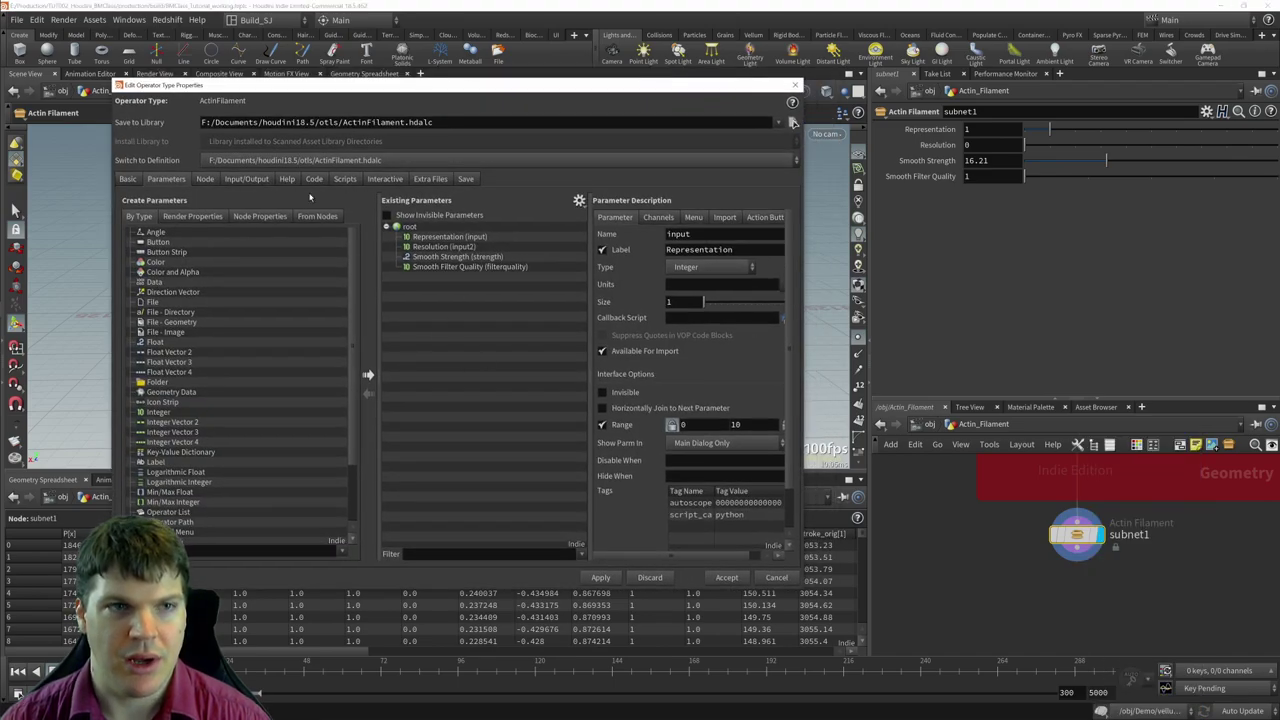
pyautogui.moveTo(550, 84); pyautogui.dragTo(499, 107)
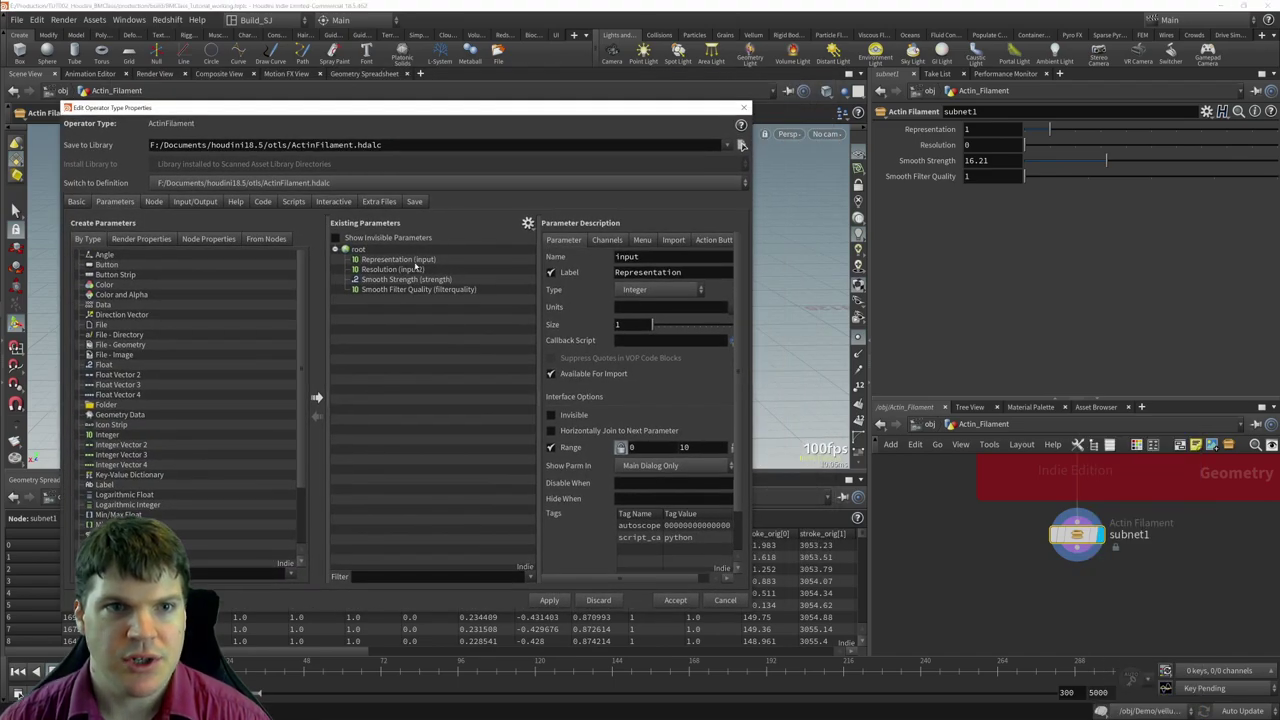
pyautogui.click(416, 263)
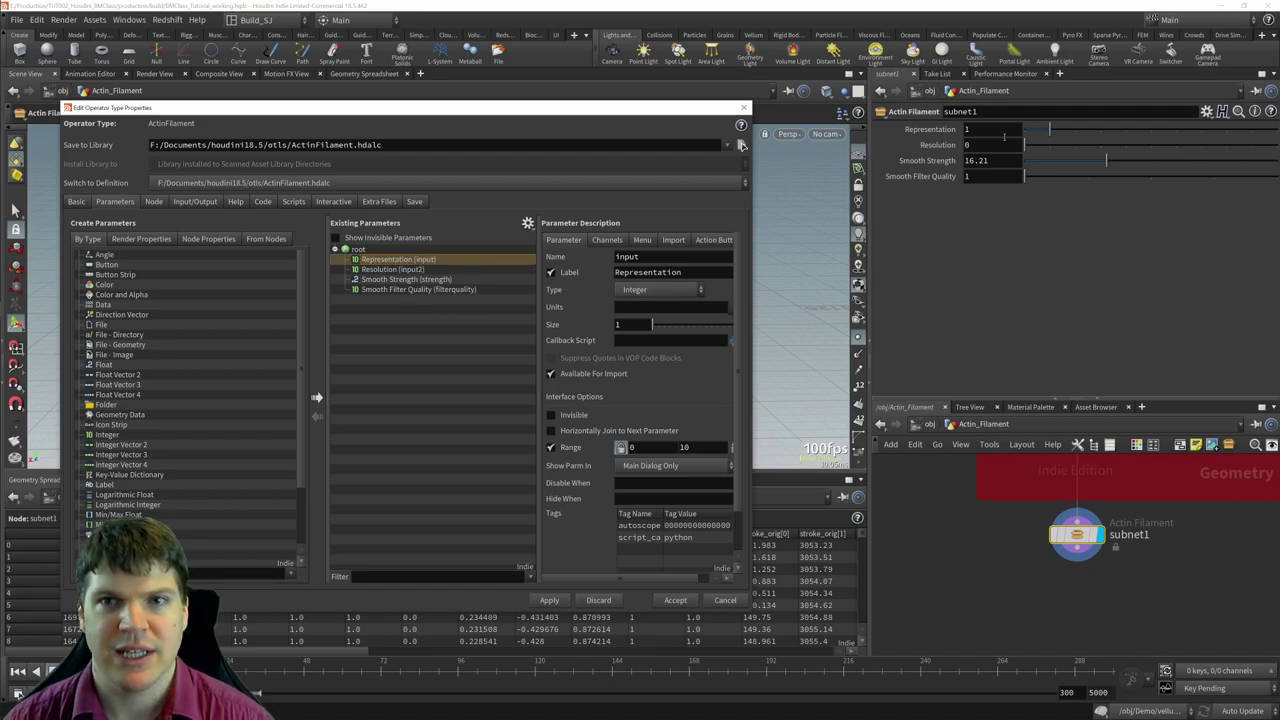
pyautogui.click(743, 107)
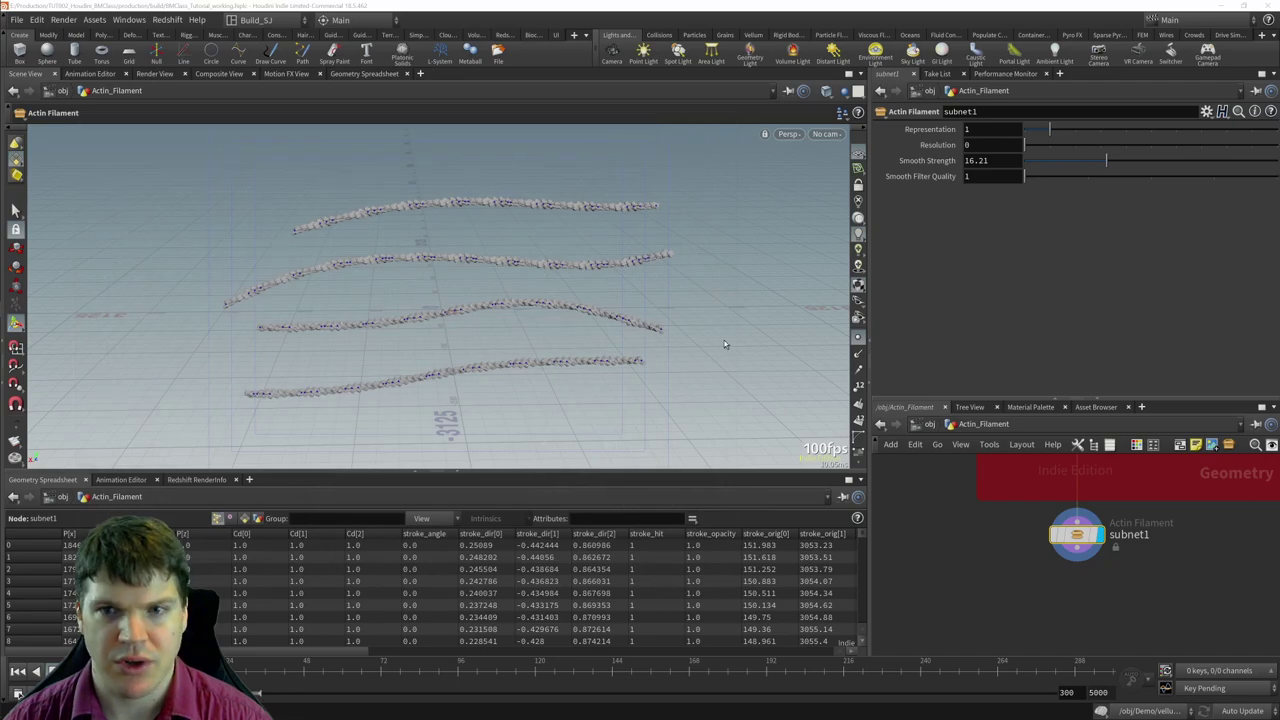
# - Delete three strokes from the stroke1 node in Input Curves, keeping a single curve, and view its filament up close
pyautogui.doubleClick(1052, 481)
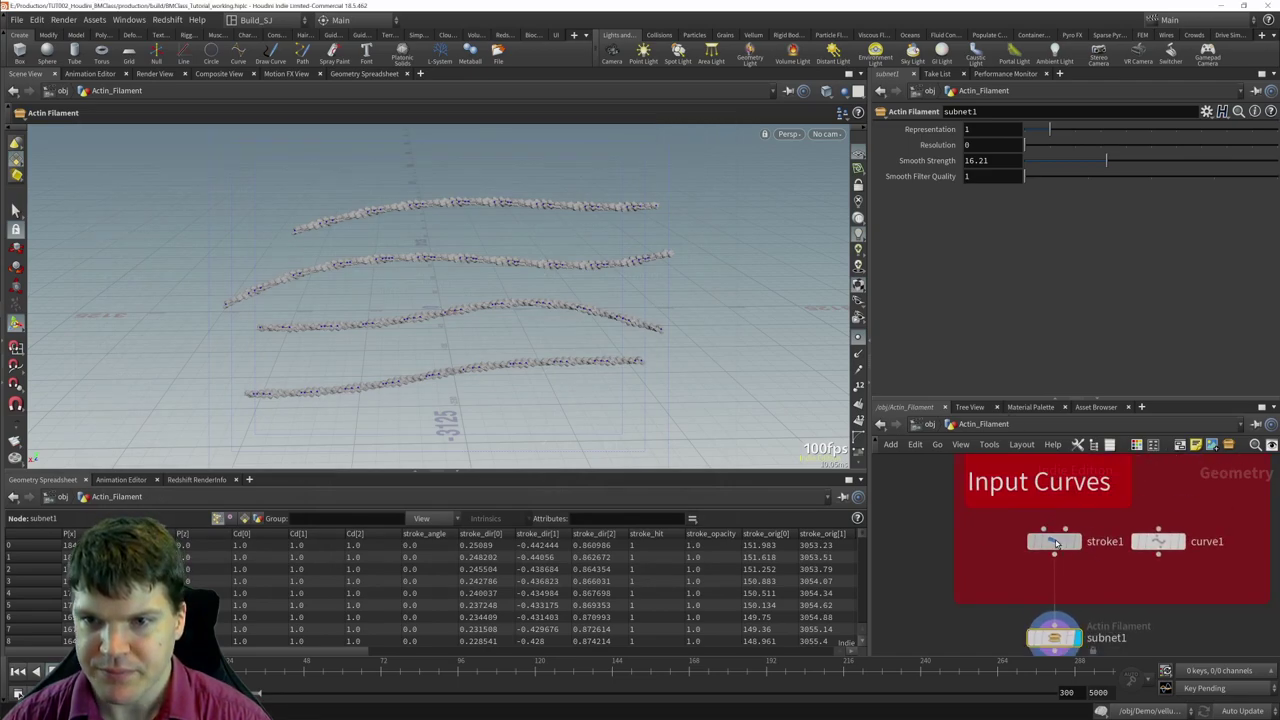
pyautogui.click(1054, 541)
pyautogui.click(882, 256)
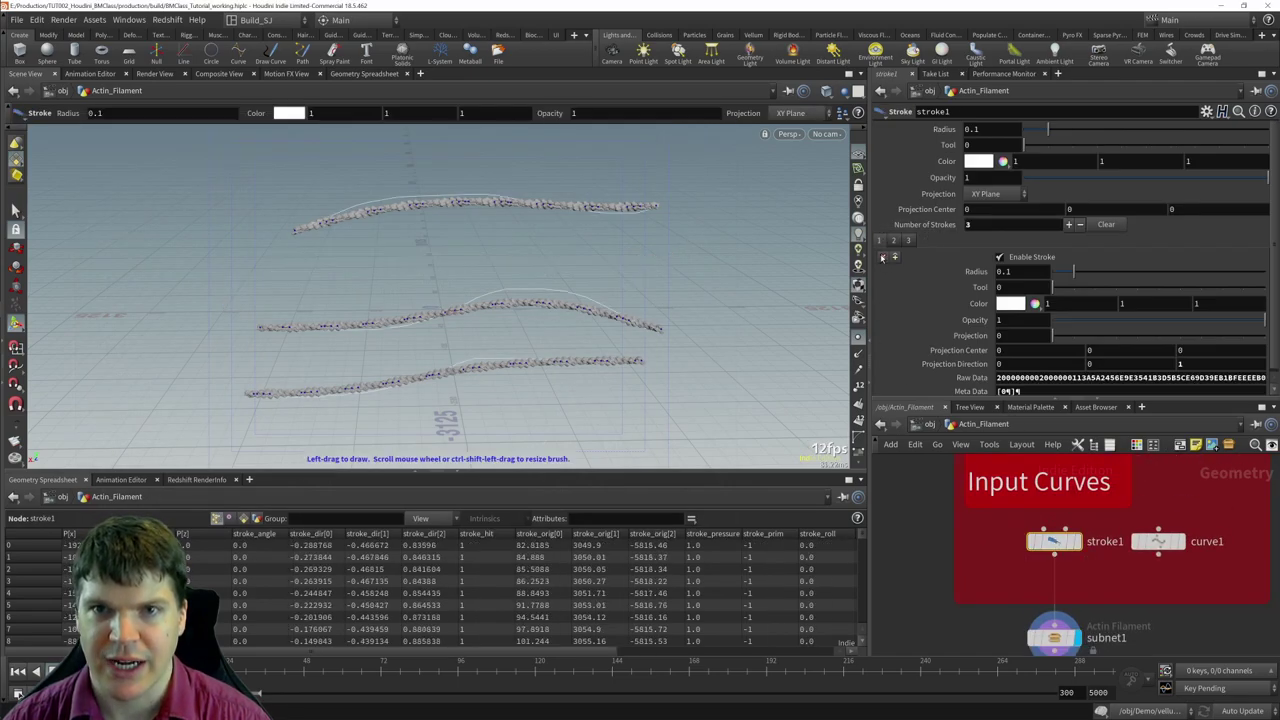
pyautogui.click(882, 256)
pyautogui.click(882, 256)
pyautogui.press('Escape')
pyautogui.moveTo(470, 230)
pyautogui.mouseDown()
pyautogui.moveTo(420, 268)
pyautogui.moveTo(586, 277)
pyautogui.mouseUp()
pyautogui.press('Return')
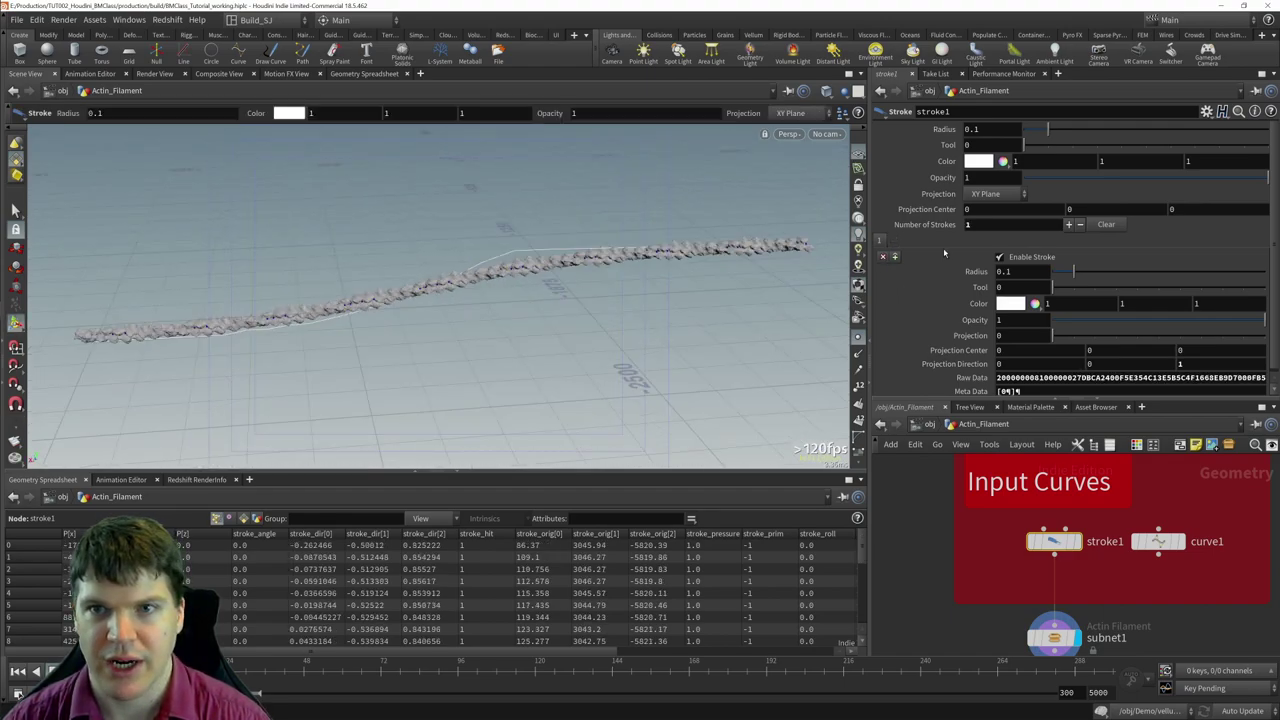
# - Rename the subnet1 asset node to "Actin"
pyautogui.click(1055, 637)
pyautogui.moveTo(1055, 637); pyautogui.dragTo(998, 541, button='middle')
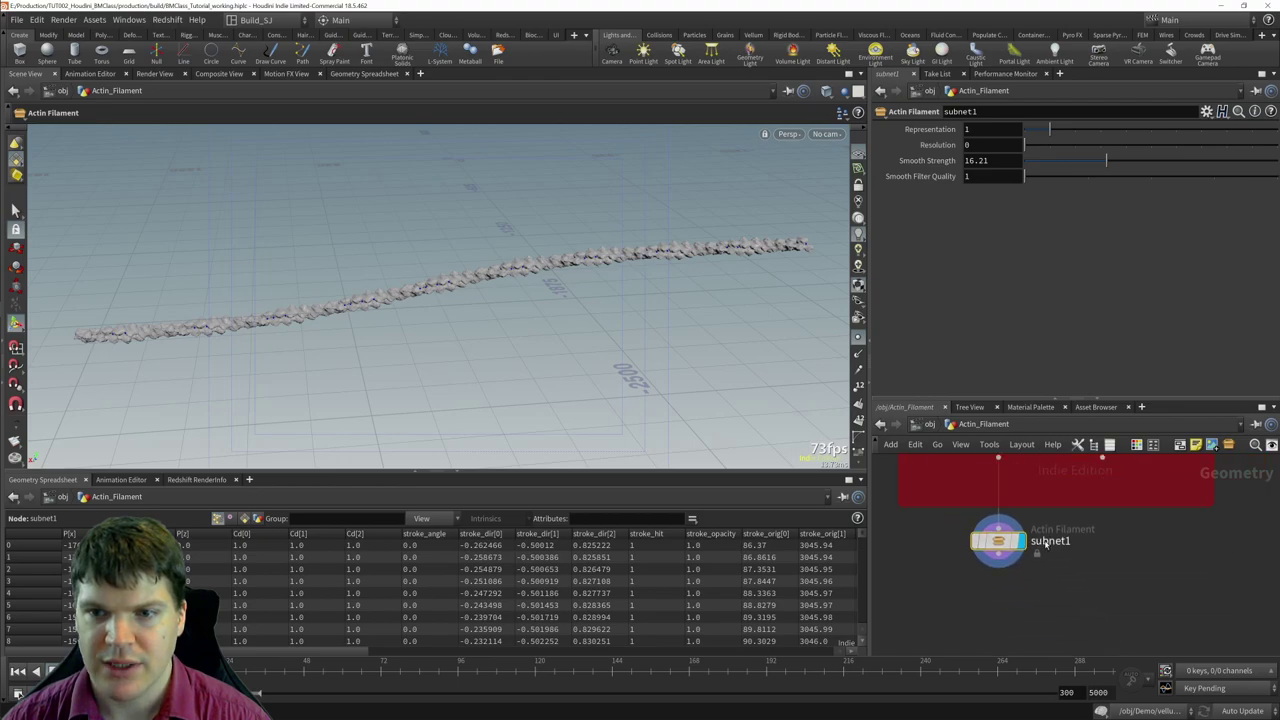
pyautogui.doubleClick(1050, 541)
pyautogui.write('Actin')
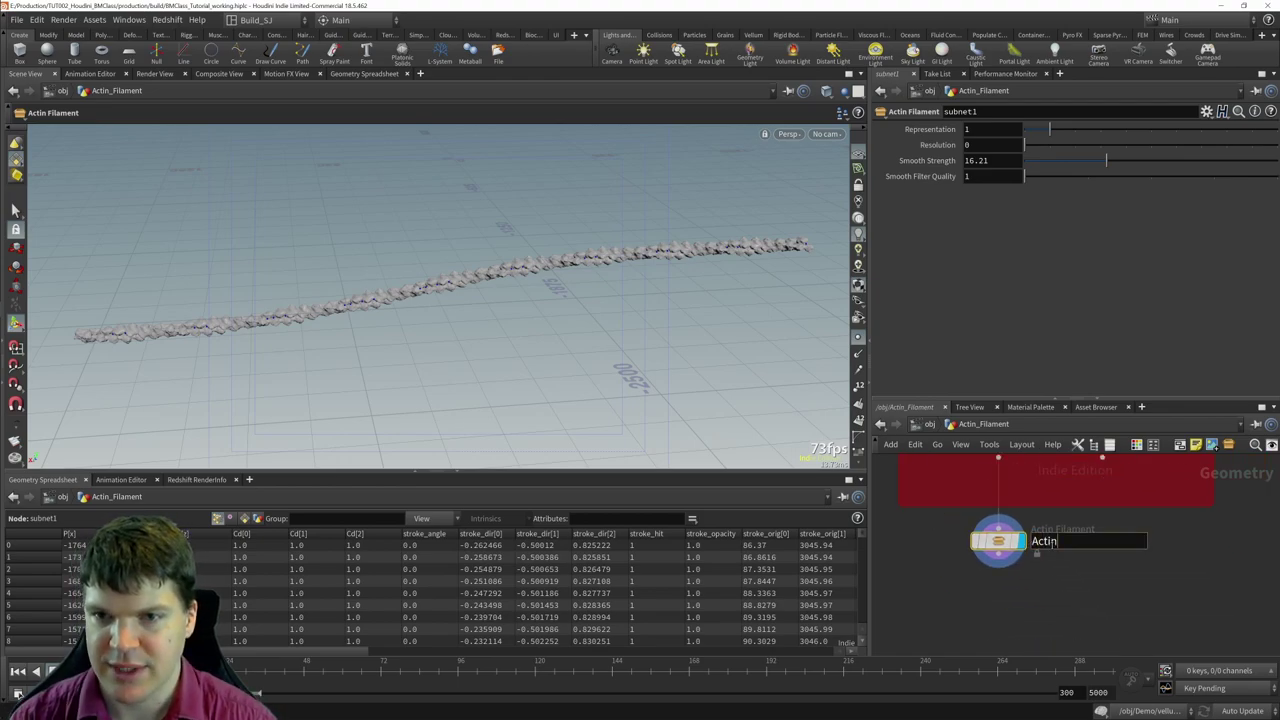
pyautogui.press('Return')
# - Change the name of the Actin Filament asset node to "myActin"
pyautogui.moveTo(1067, 553); pyautogui.dragTo(1087, 562, button='middle')
pyautogui.doubleClick(1063, 551)
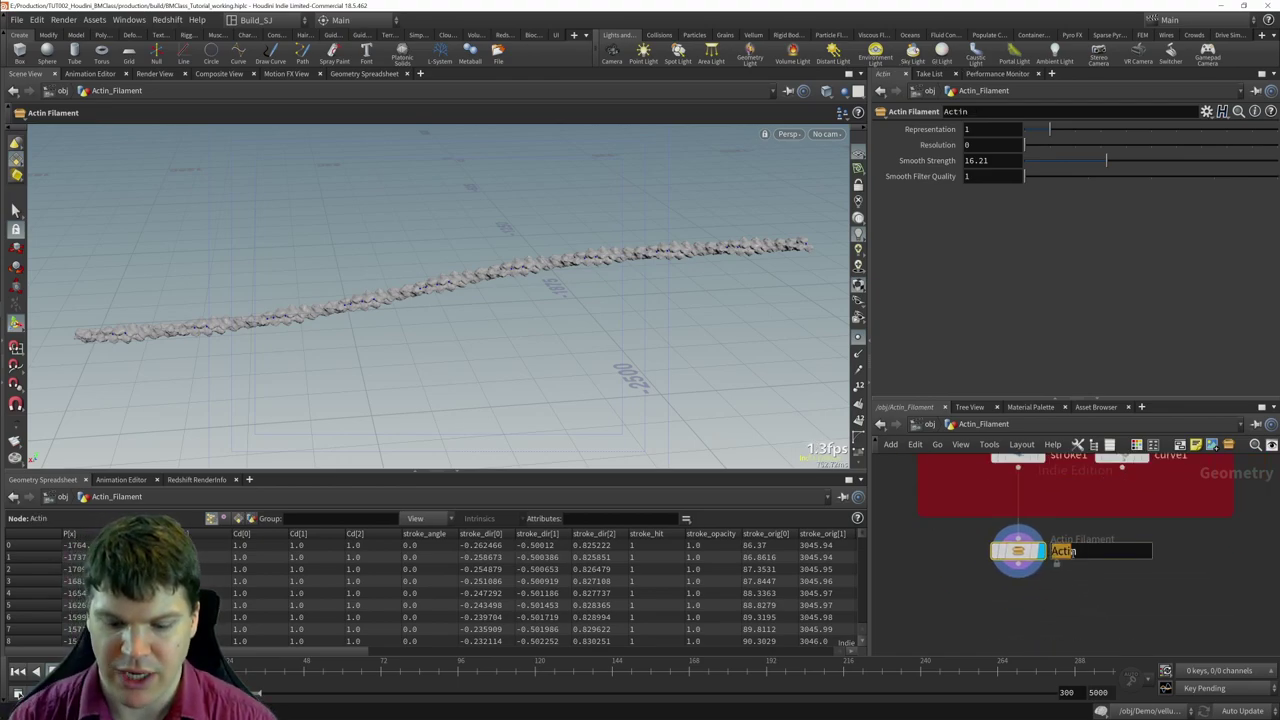
pyautogui.write('mynctin')
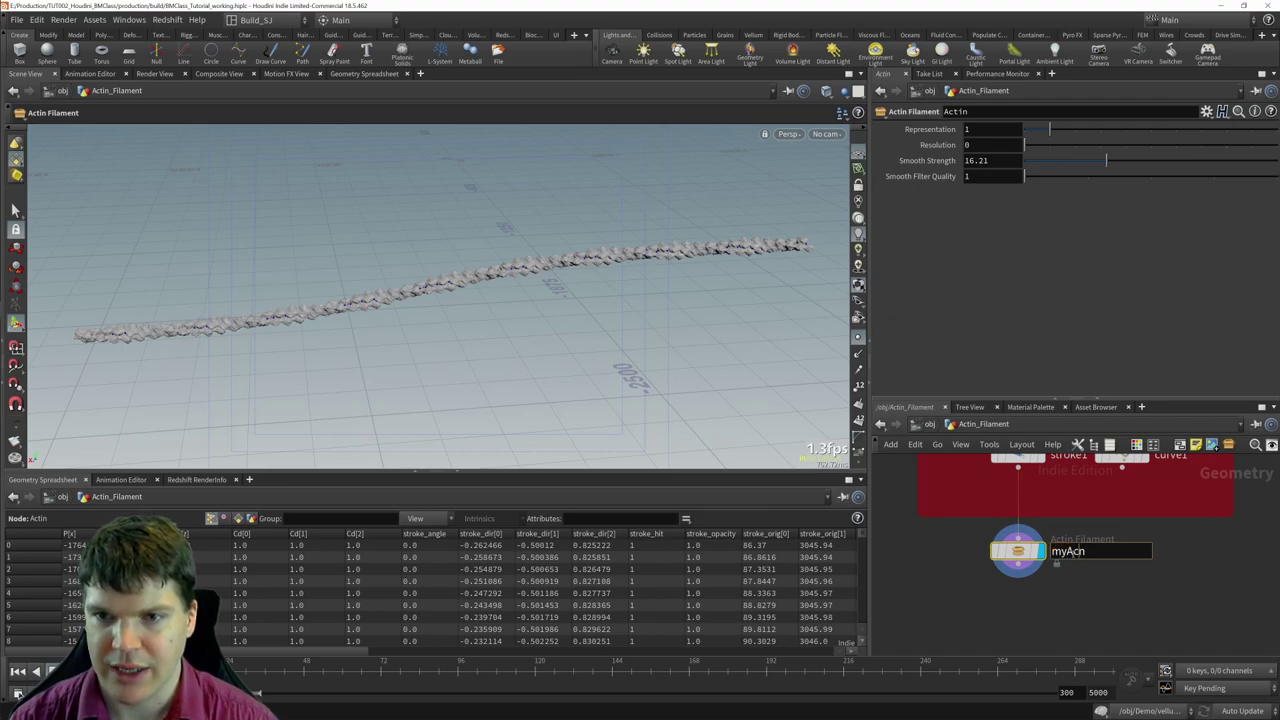
pyautogui.press('Return')
pyautogui.moveTo(1068, 525); pyautogui.dragTo(1105, 545, button='middle')
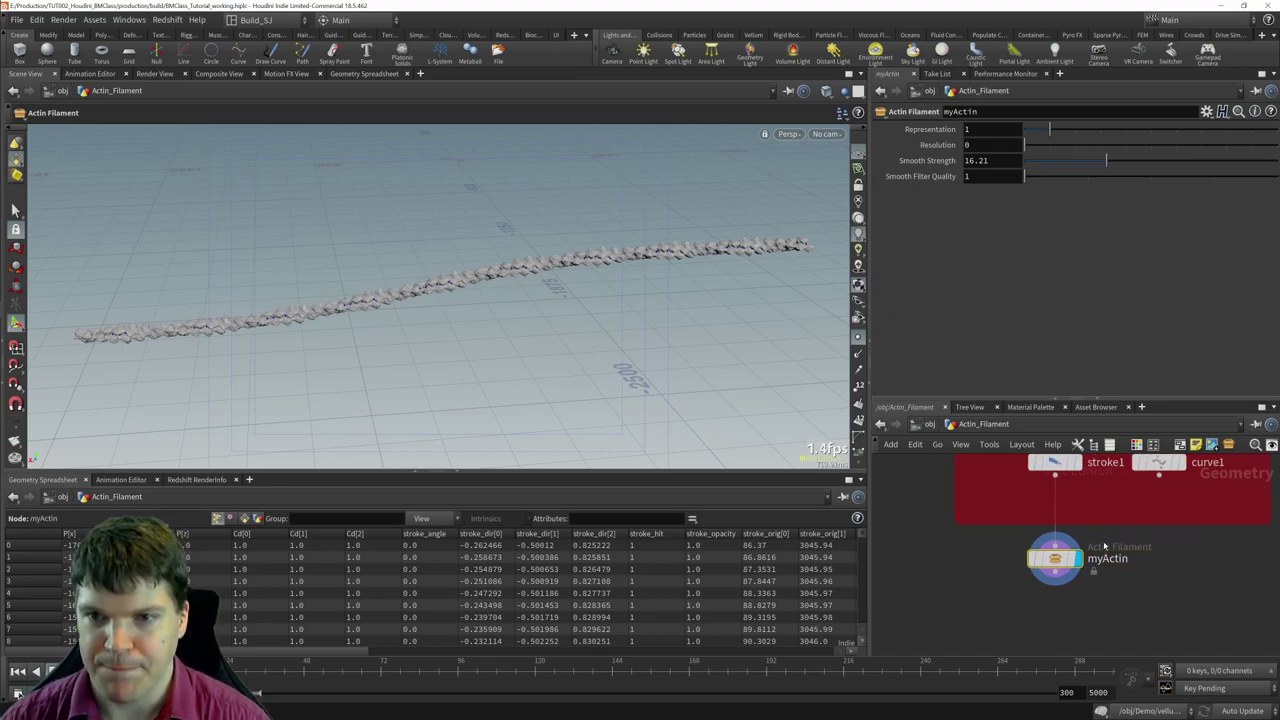
pyautogui.moveTo(1096, 555)
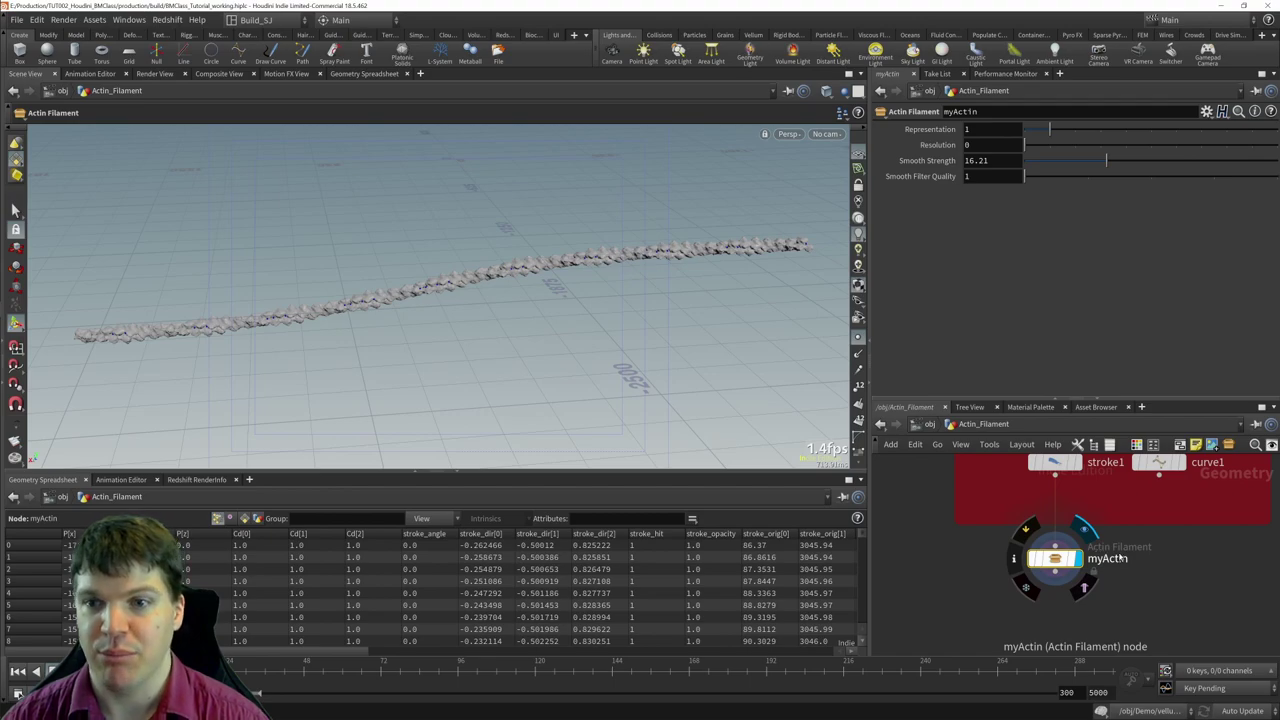
# - Delete the myActin asset node from the Actin_Filament network
pyautogui.moveTo(1147, 546); pyautogui.dragTo(1110, 551, button='middle')
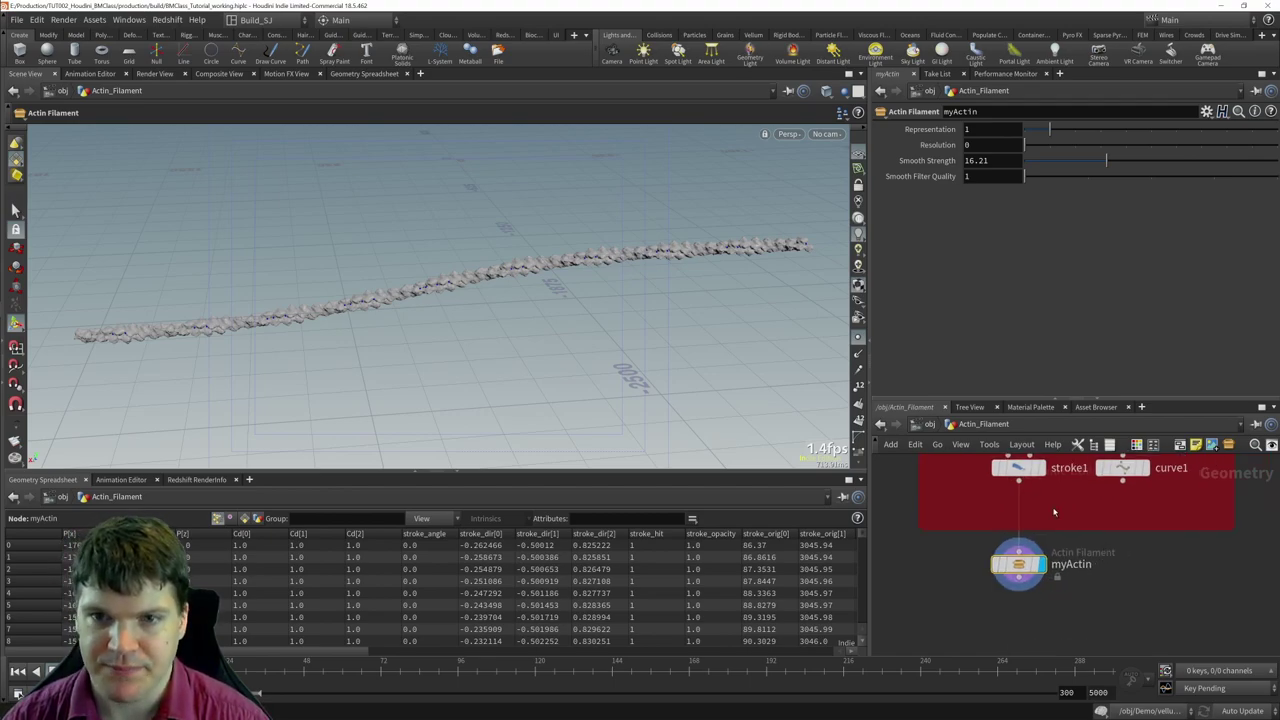
pyautogui.moveTo(1046, 568)
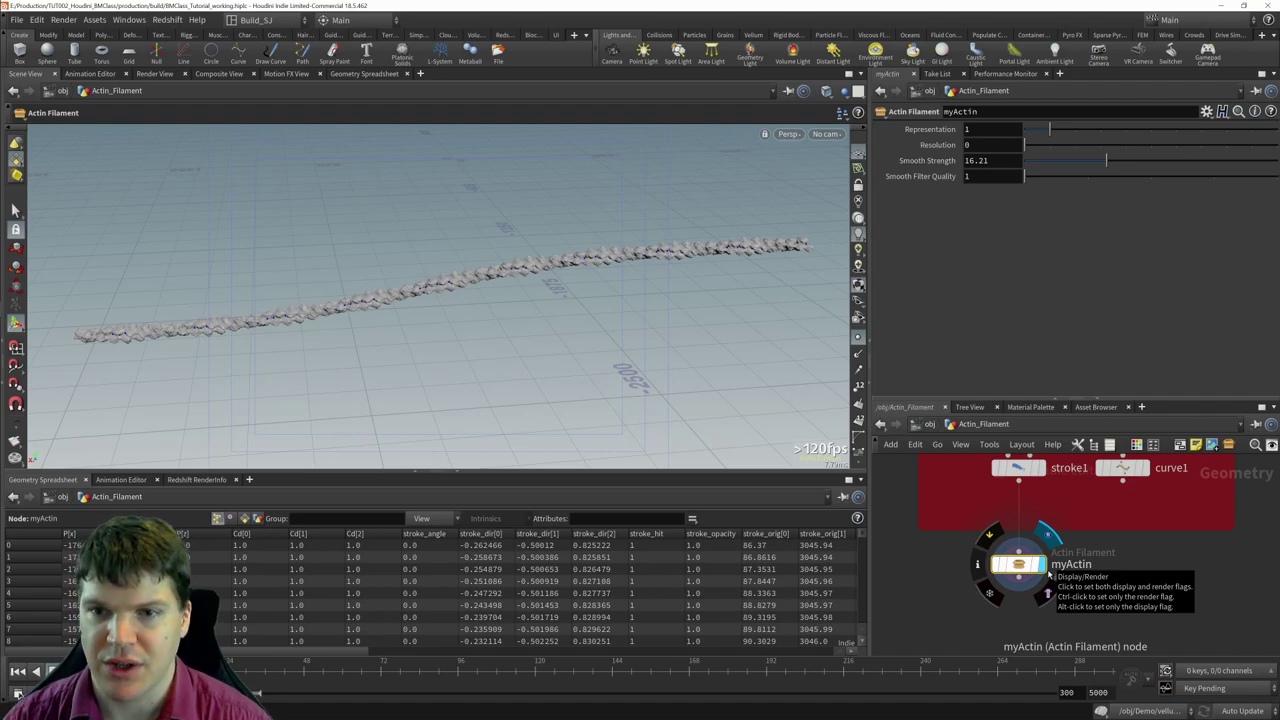
pyautogui.press('Delete')
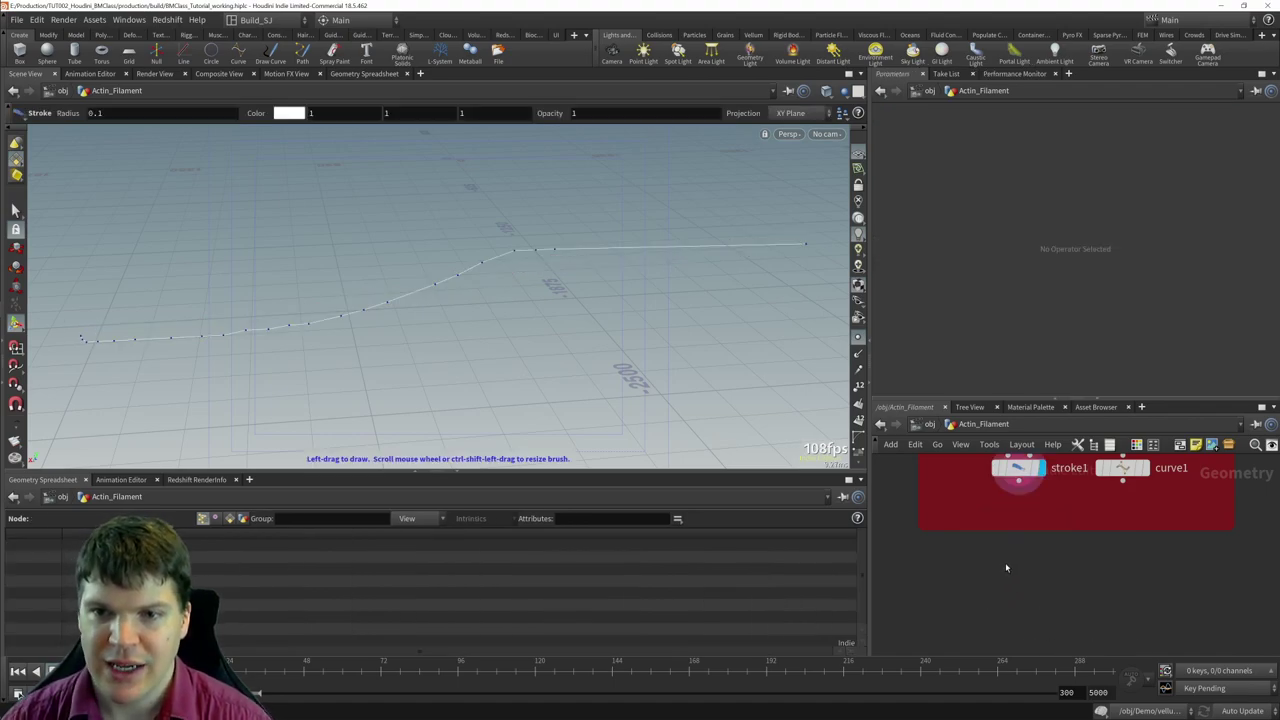
# - Try placing the Actin Filament workshop version of the digital asset below the Input Curves
pyautogui.press('Tab')
pyautogui.write('actin')
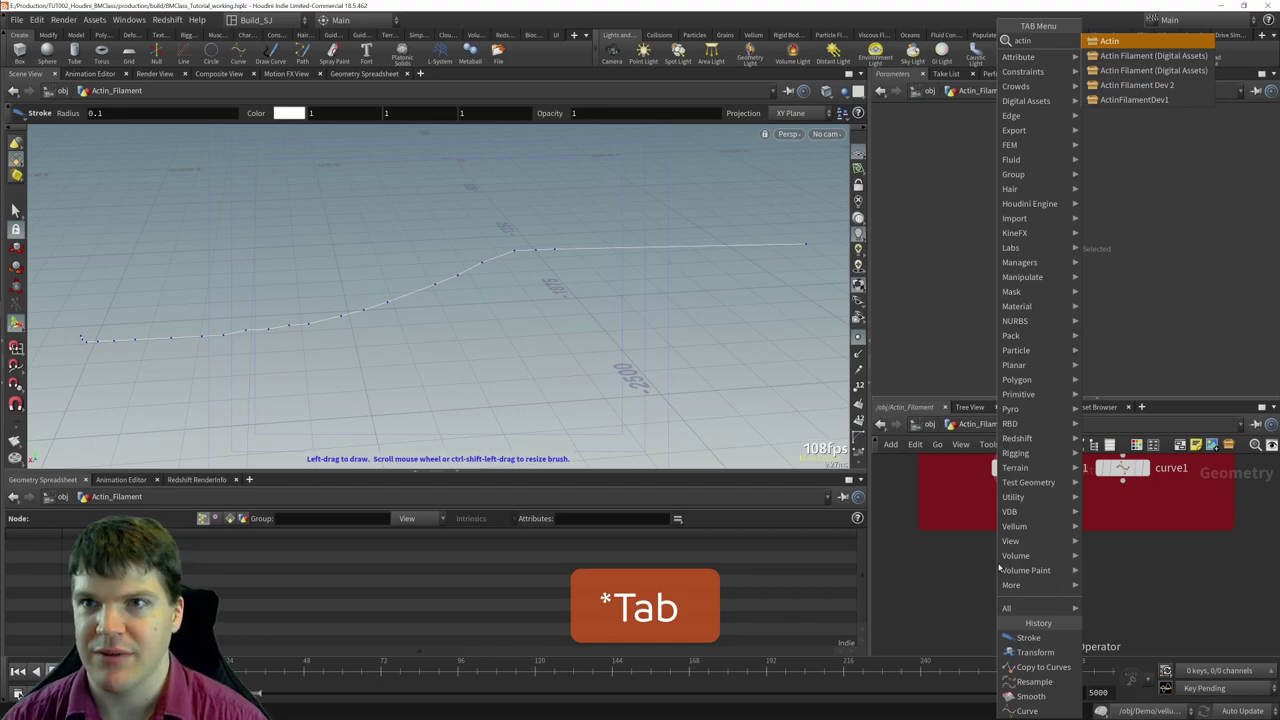
pyautogui.click(1150, 71)
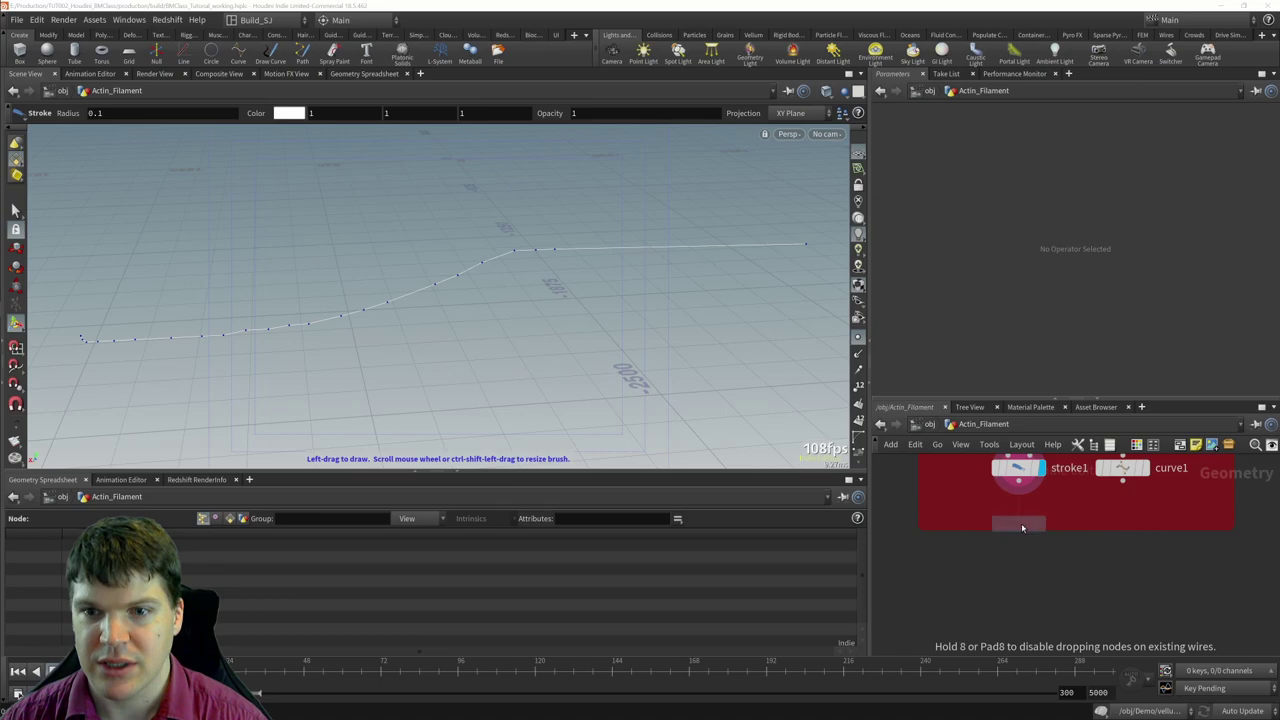
pyautogui.click(1030, 575)
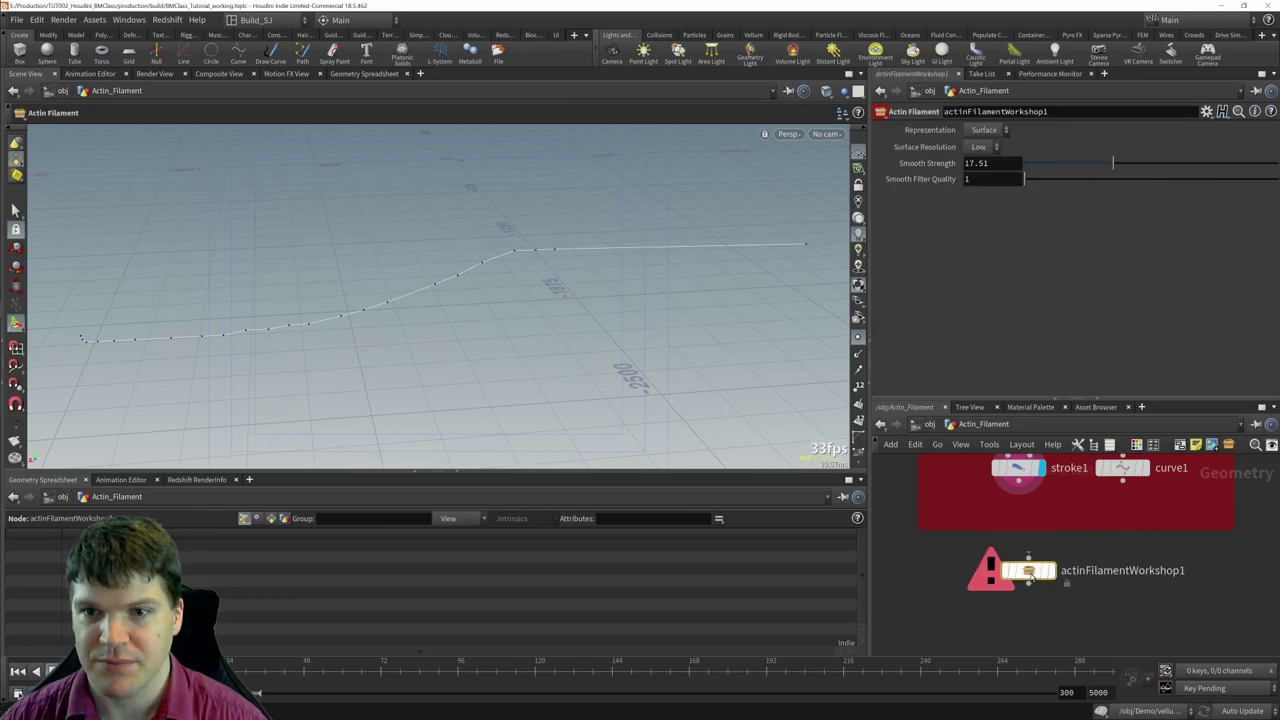
pyautogui.moveTo(1030, 572); pyautogui.dragTo(972, 566)
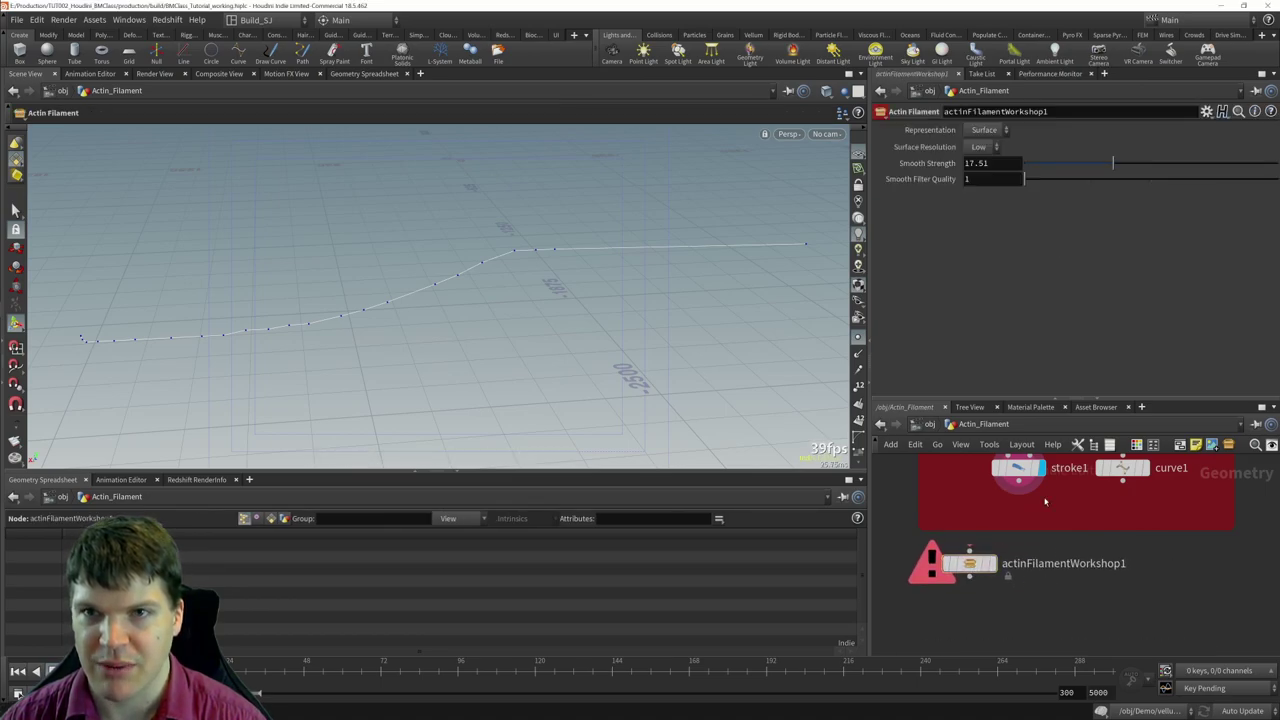
# - Place the saved Actin Filament asset, wire it below stroke1 with its output displayed, and remove the actinFilamentWorkshop1 node
pyautogui.press('Tab')
pyautogui.write('acti')
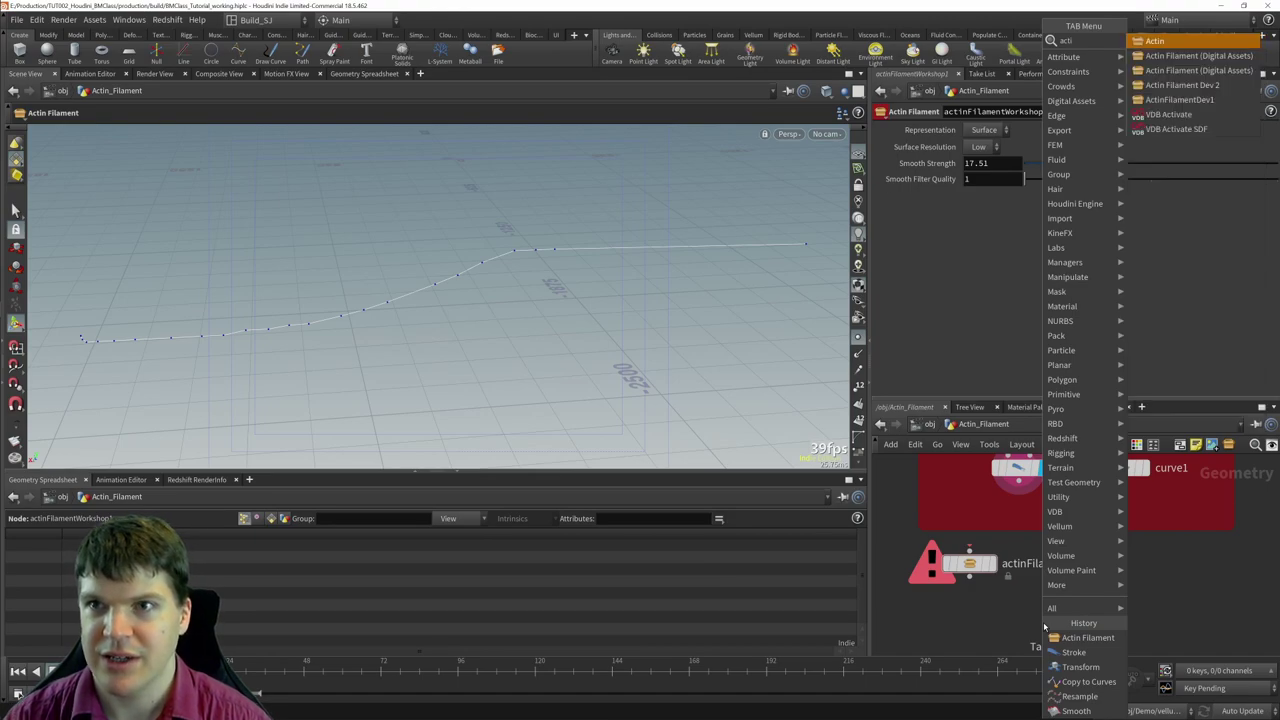
pyautogui.press('Down')
pyautogui.press('Down')
pyautogui.press('Return')
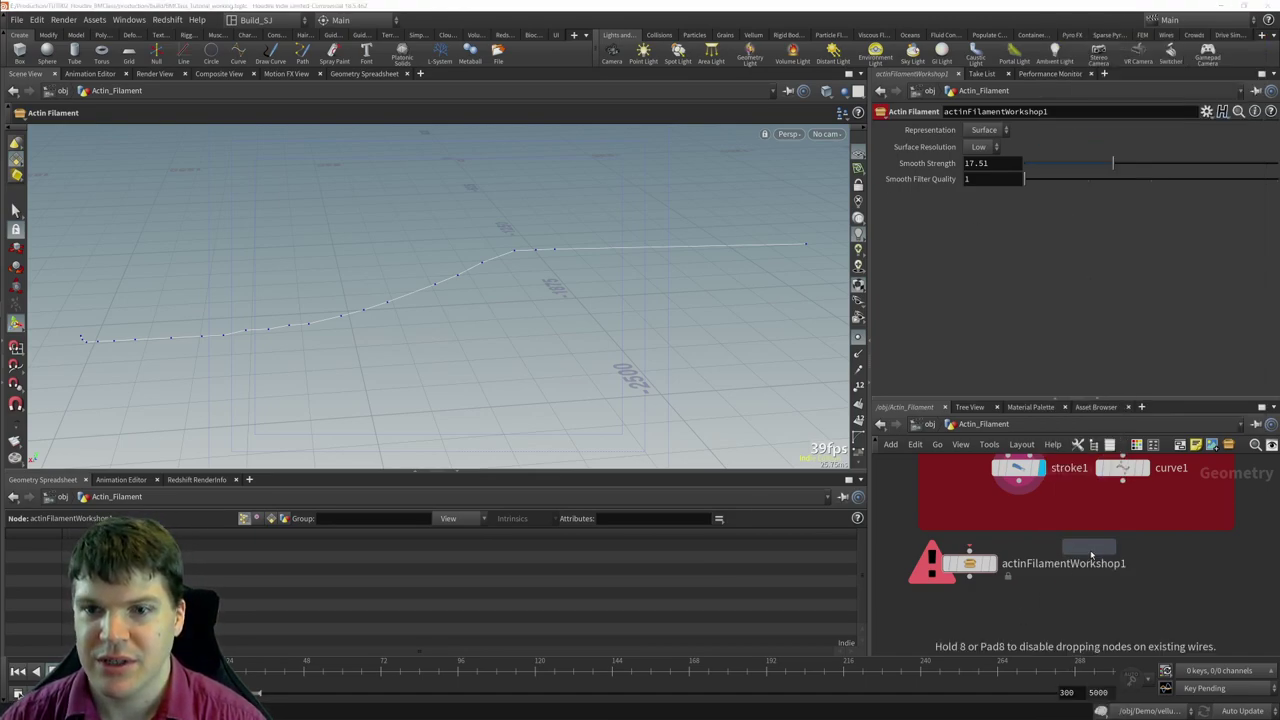
pyautogui.click(1068, 607)
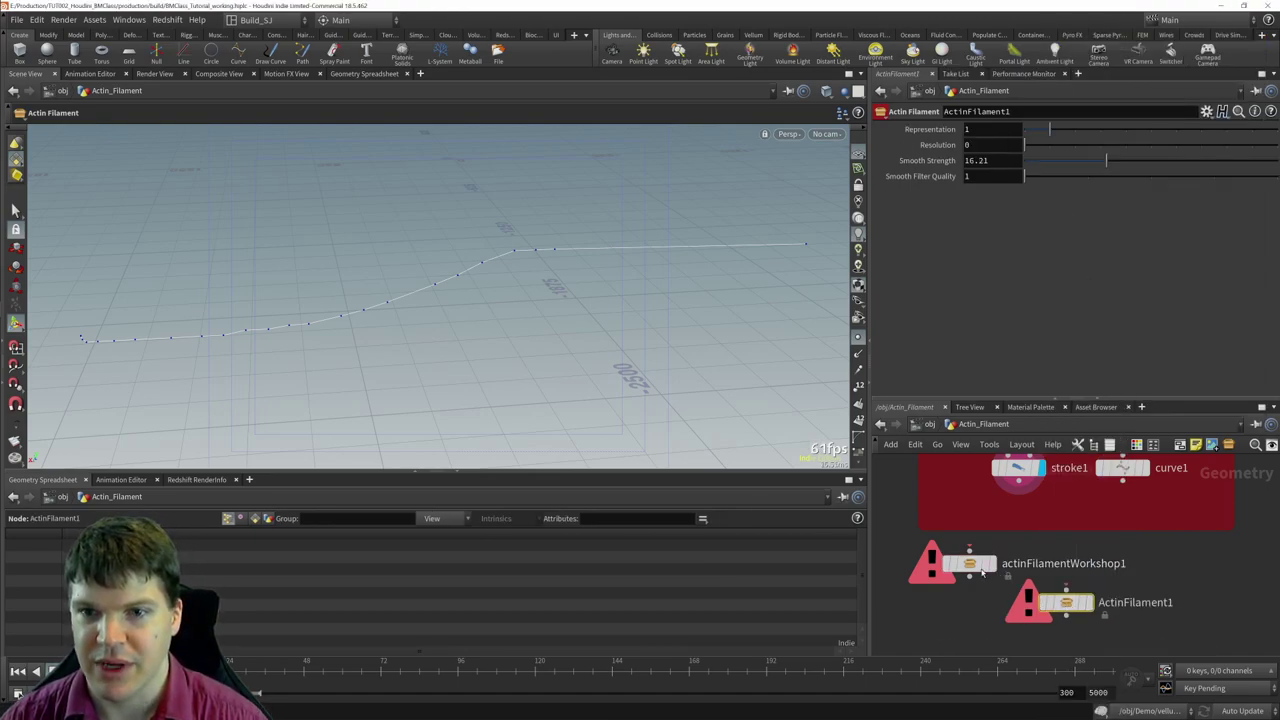
pyautogui.click(1040, 545)
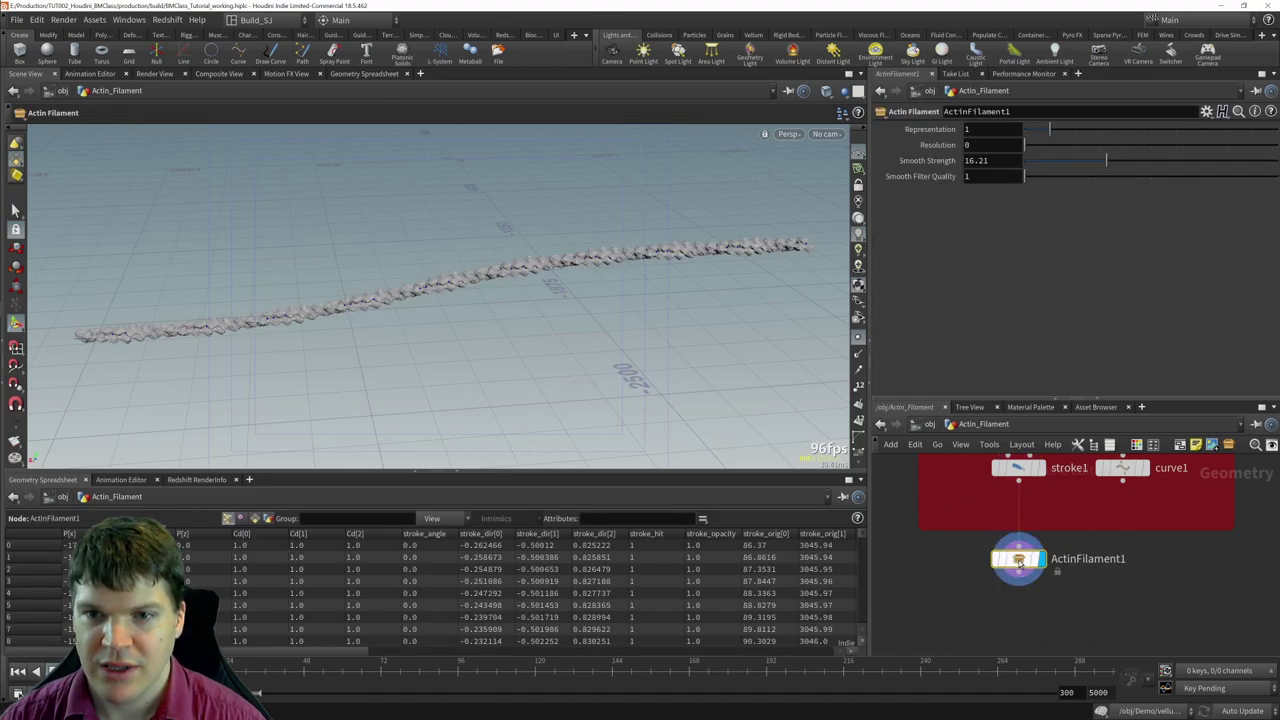
# - Set Representation to 0 on the ActinFilament1 node and inspect the filament's atoms up close
pyautogui.scroll(8, 600, 292)
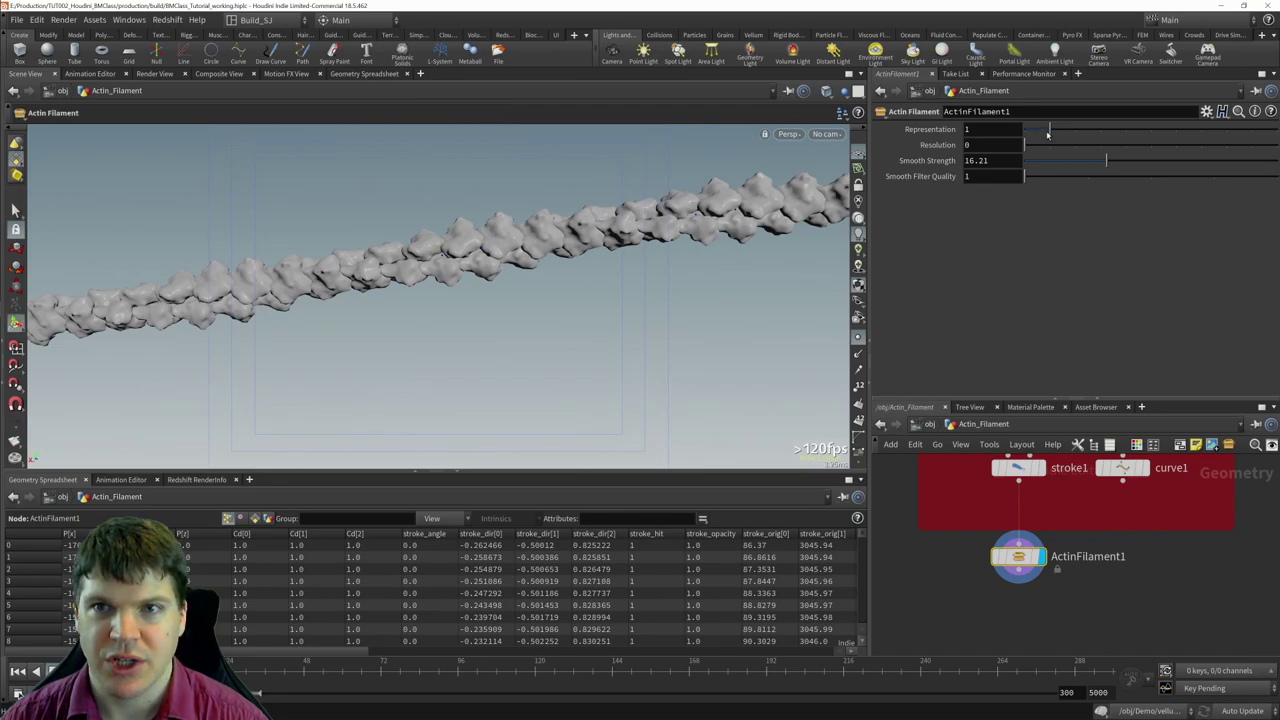
pyautogui.moveTo(1050, 132); pyautogui.dragTo(1022, 132)
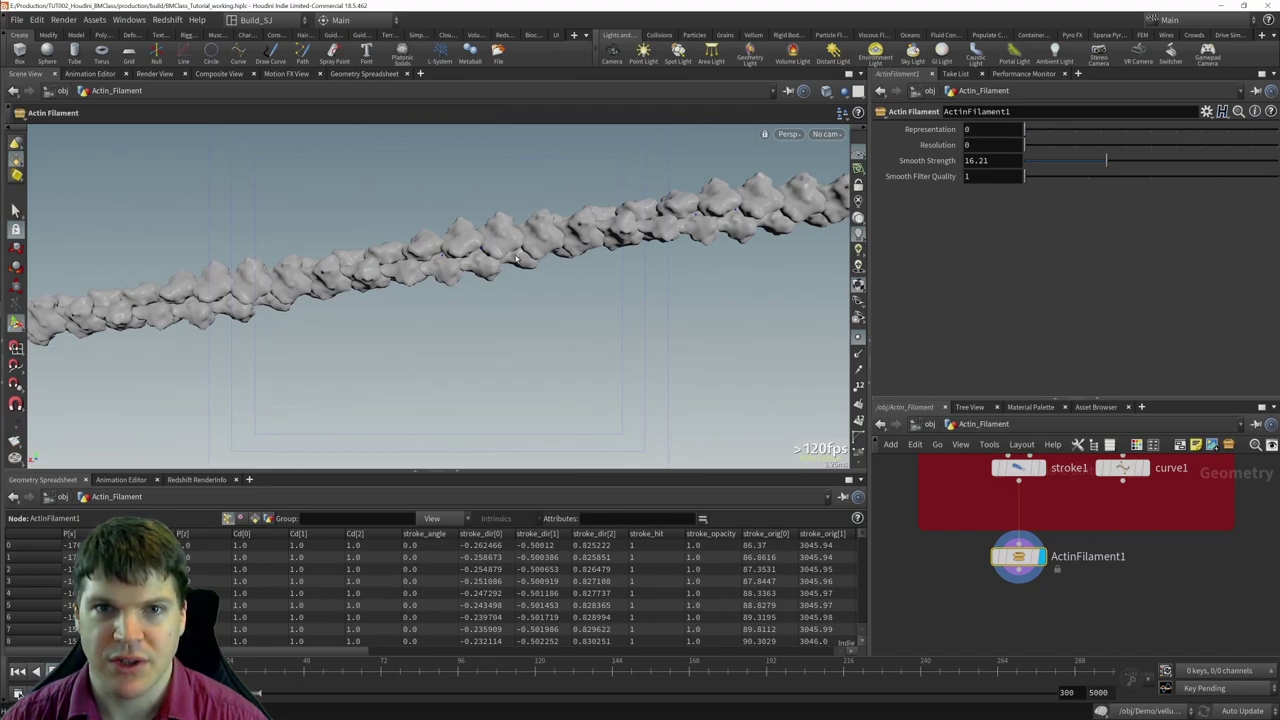
pyautogui.scroll(5, 716, 202)
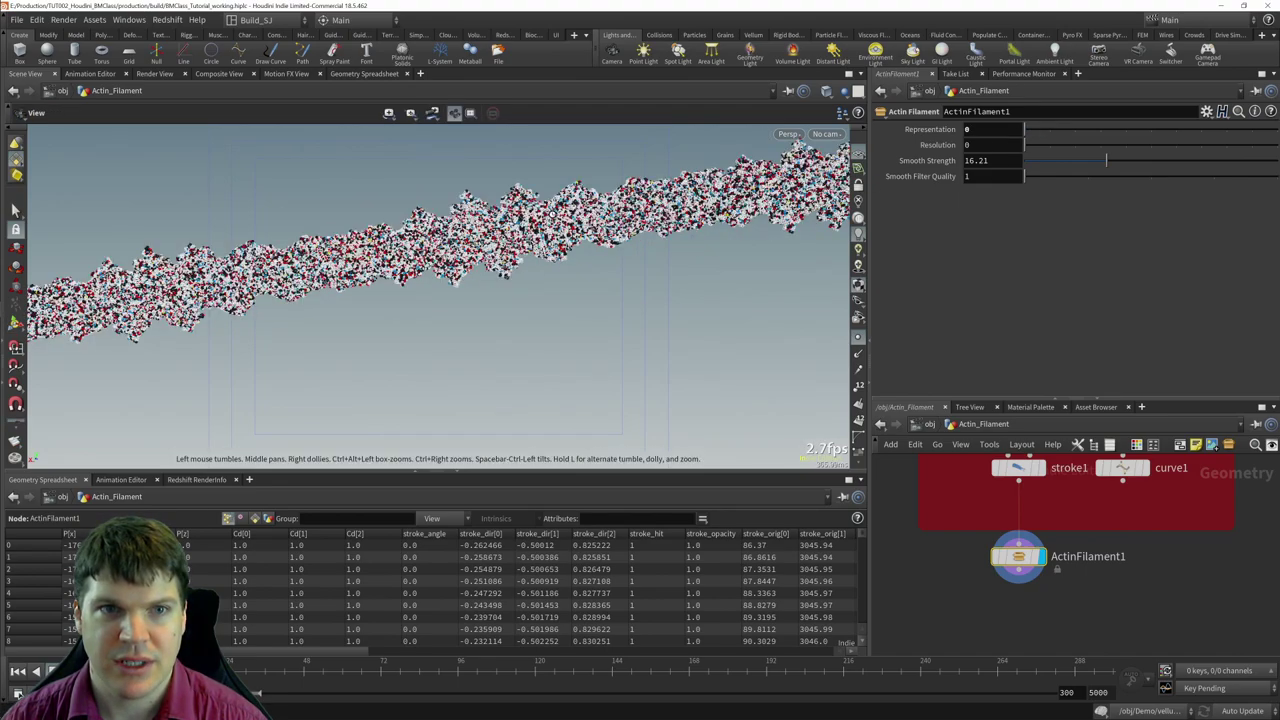
pyautogui.scroll(5, 716, 202)
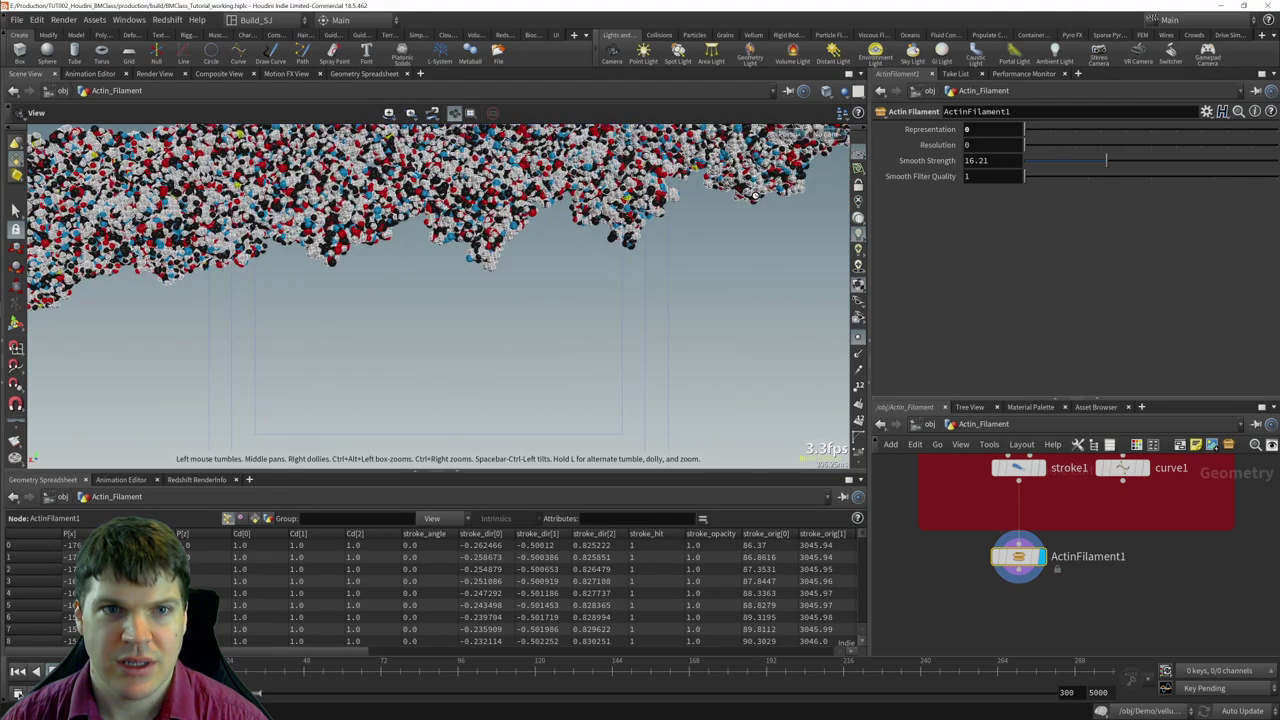
pyautogui.scroll(5, 680, 246)
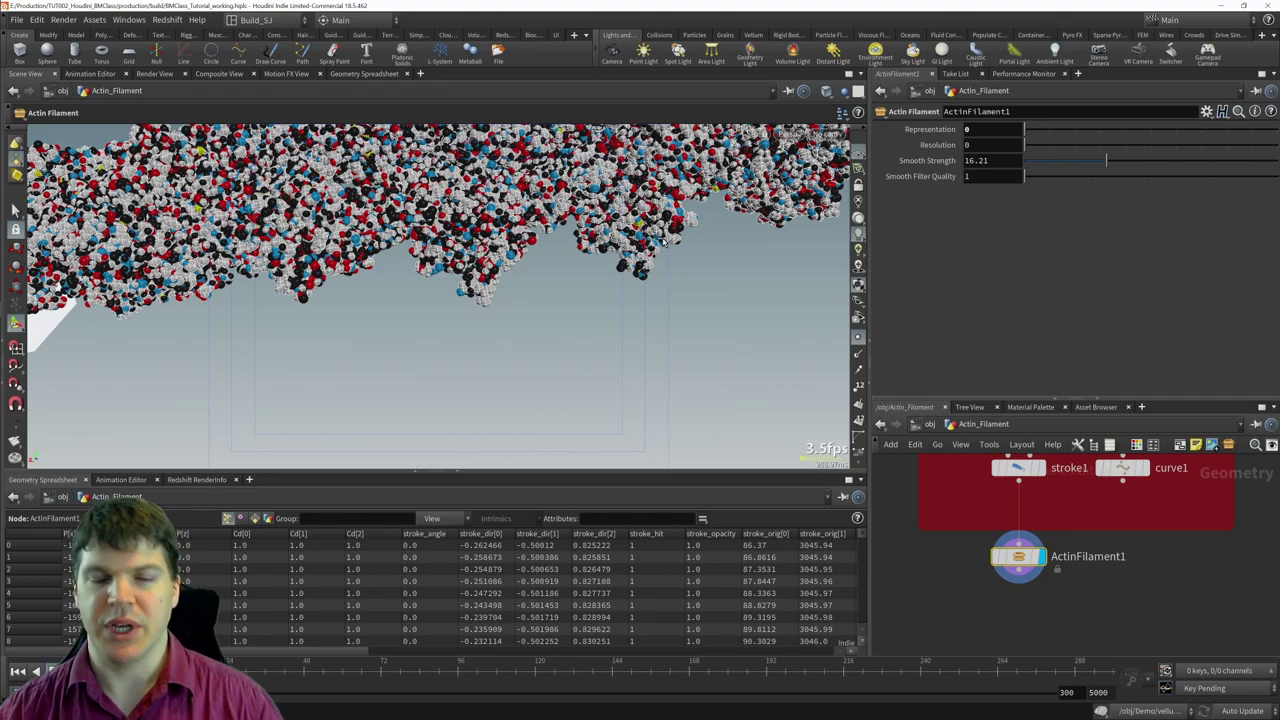
# - Set both Representation and Resolution to 1 on ActinFilament1 and inspect the detailed surface up close
pyautogui.click(1046, 130)
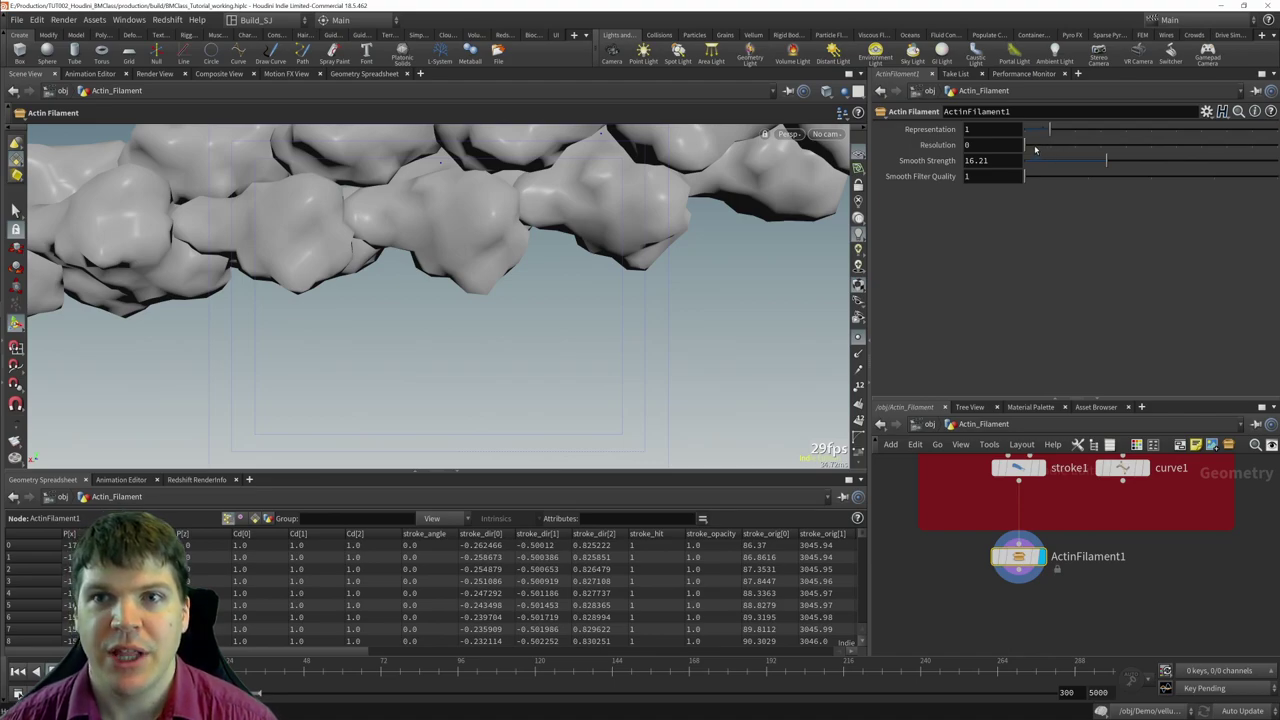
pyautogui.click(1048, 146)
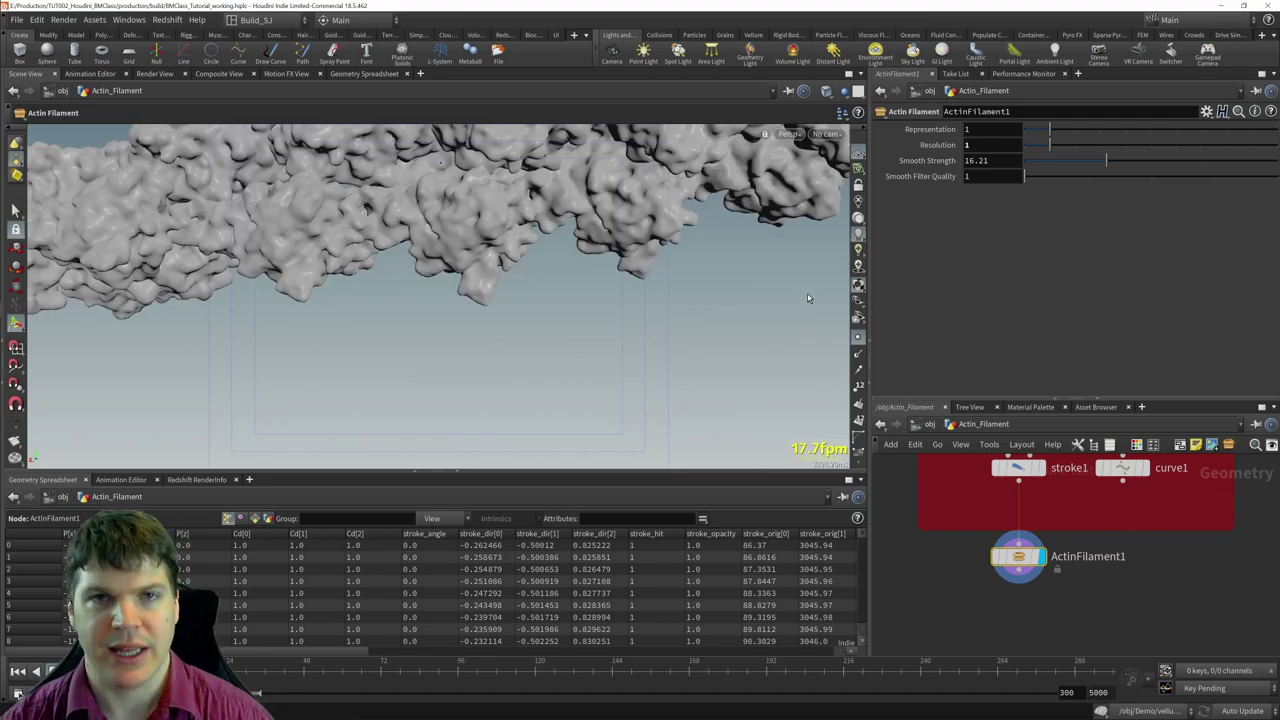
pyautogui.press('space')
pyautogui.moveTo(737, 296); pyautogui.dragTo(900, 245)
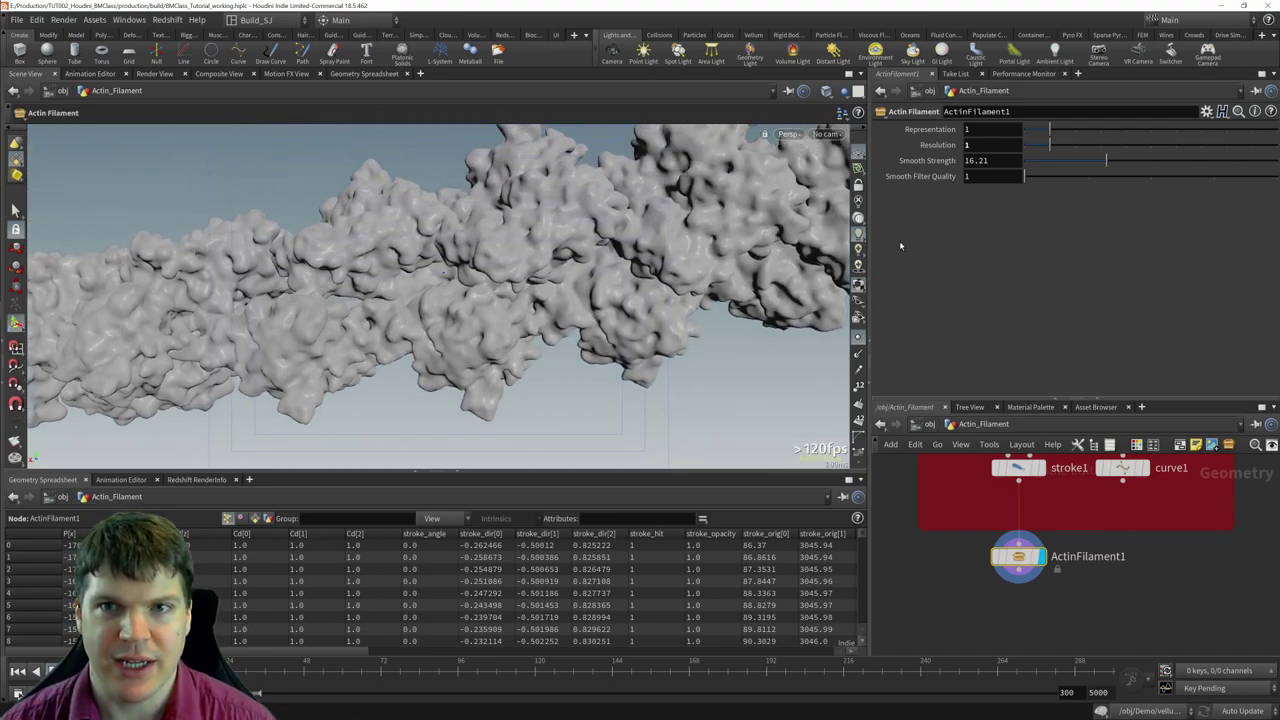
pyautogui.moveTo(1044, 146)
pyautogui.mouseDown()
pyautogui.moveTo(1022, 150)
pyautogui.moveTo(1050, 147)
pyautogui.mouseUp()
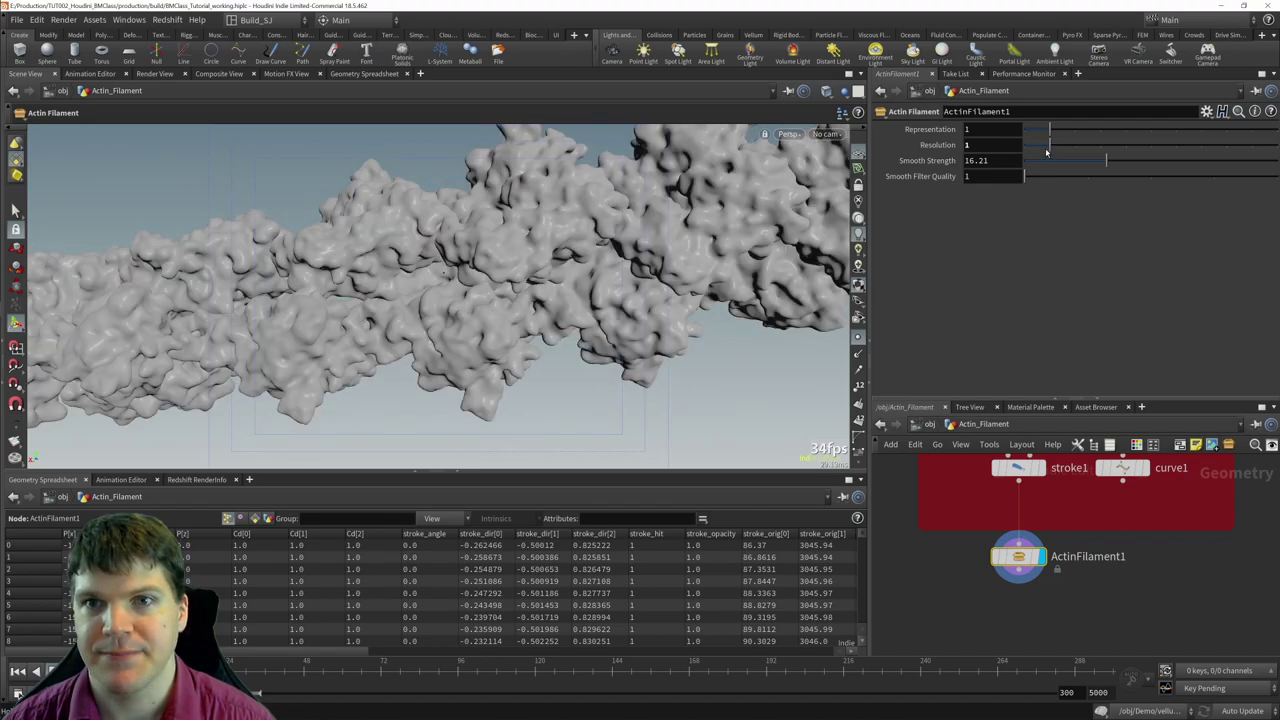
# - Set Smooth Strength to 0 and Smooth Filter Quality to 3 while viewing the whole filament
pyautogui.press('space')
pyautogui.moveTo(536, 308); pyautogui.dragTo(295, 236, button='right')
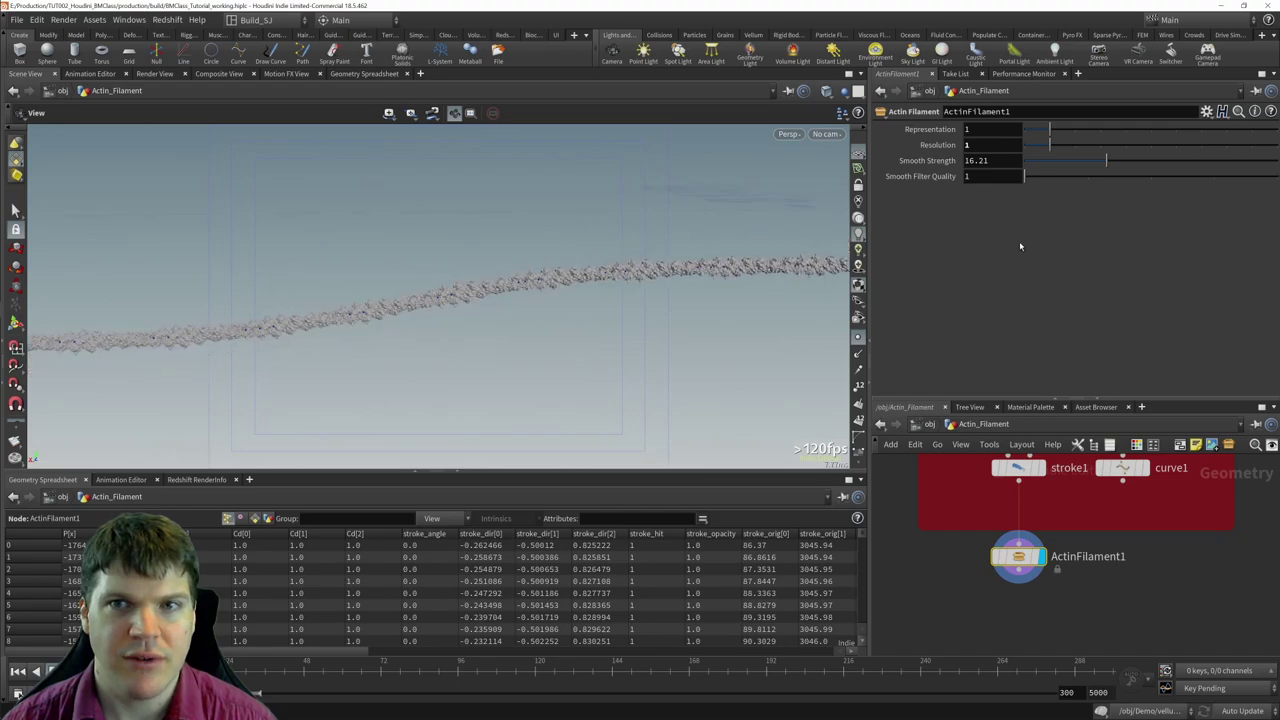
pyautogui.moveTo(1104, 165); pyautogui.dragTo(1145, 178)
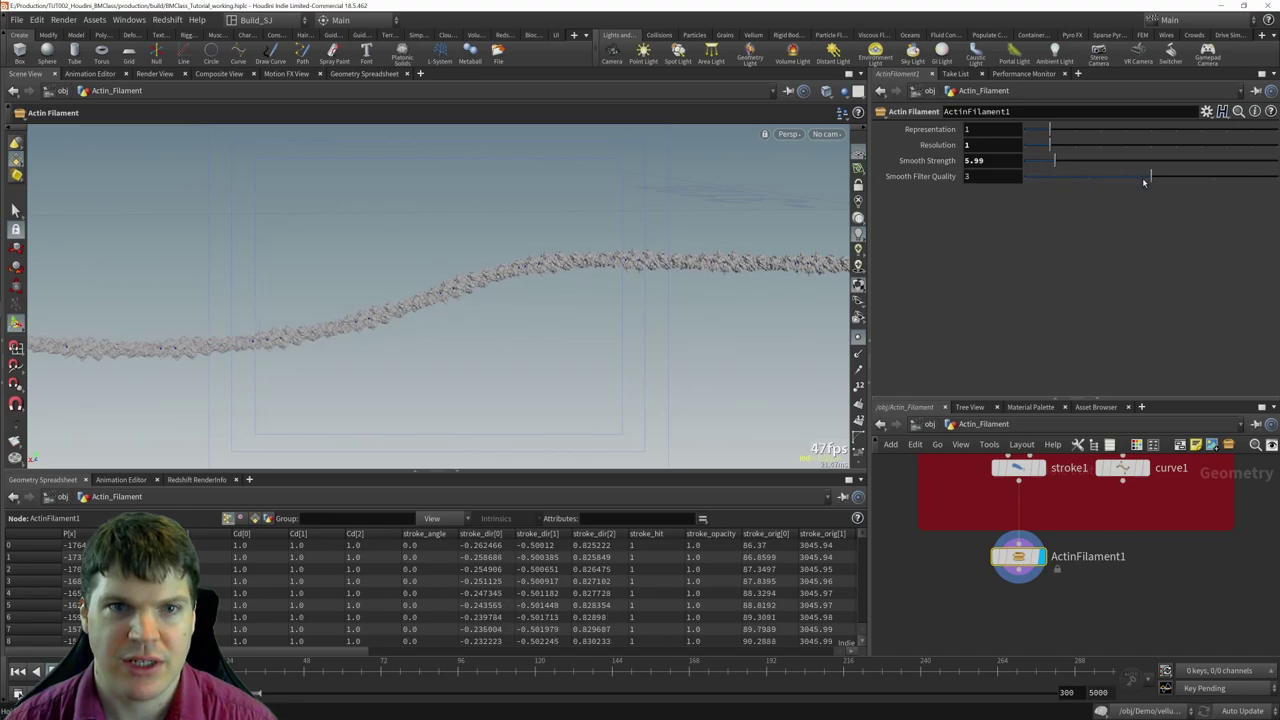
pyautogui.moveTo(1064, 168); pyautogui.dragTo(1022, 162)
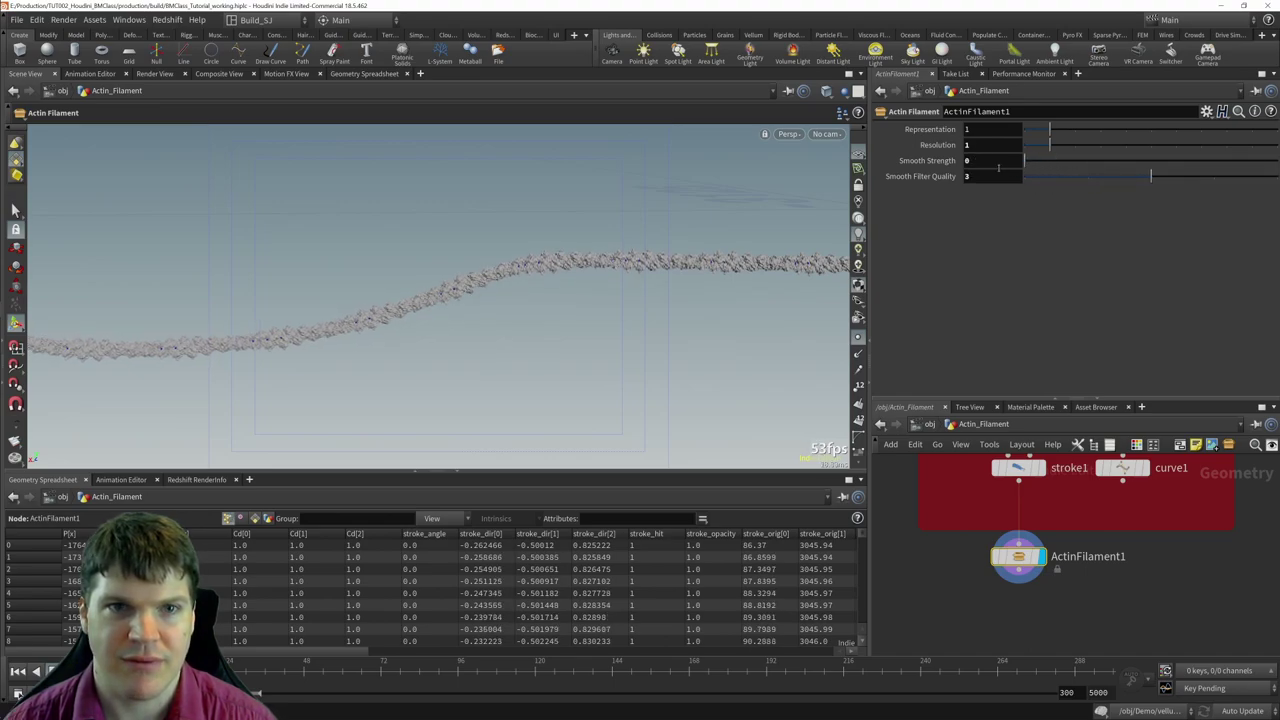
# - Set Smooth Filter Quality to 1 and Smooth Strength to 12.45 on the ActinFilament1 node
pyautogui.press('space')
pyautogui.moveTo(527, 265); pyautogui.dragTo(438, 270)
pyautogui.scroll(3, 438, 270)
pyautogui.moveTo(1150, 177); pyautogui.dragTo(1075, 165)
pyautogui.press('space')
pyautogui.moveTo(600, 285); pyautogui.dragTo(553, 294)
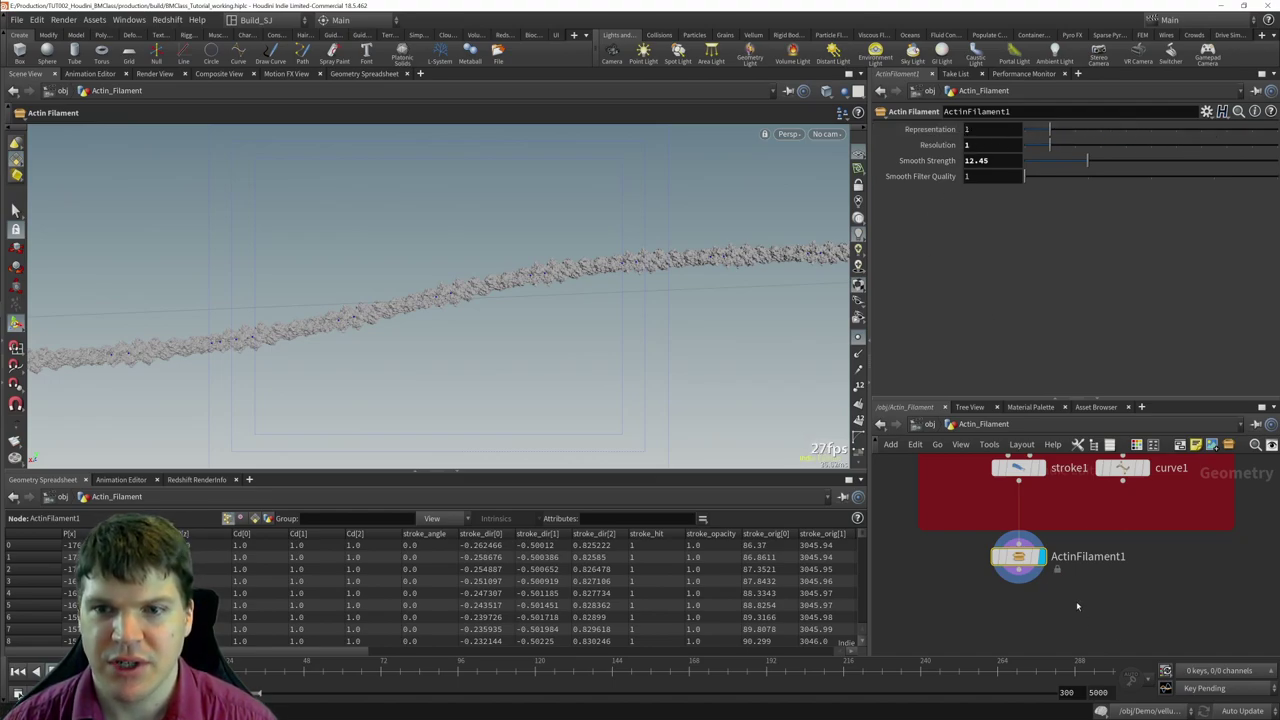
# - Open the type properties of ActinFilament1 and change the Representation parameter's type to Ordered Menu
pyautogui.rightClick(1018, 557)
pyautogui.click(1060, 694)
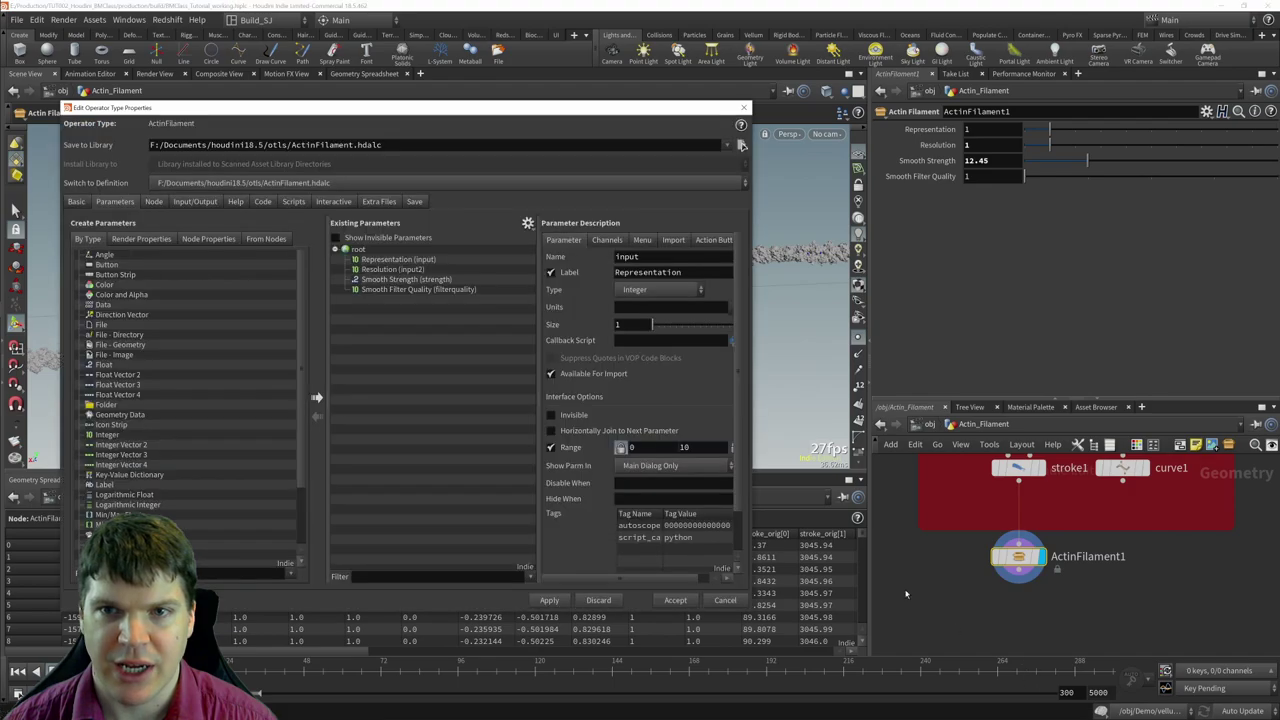
pyautogui.doubleClick(422, 258)
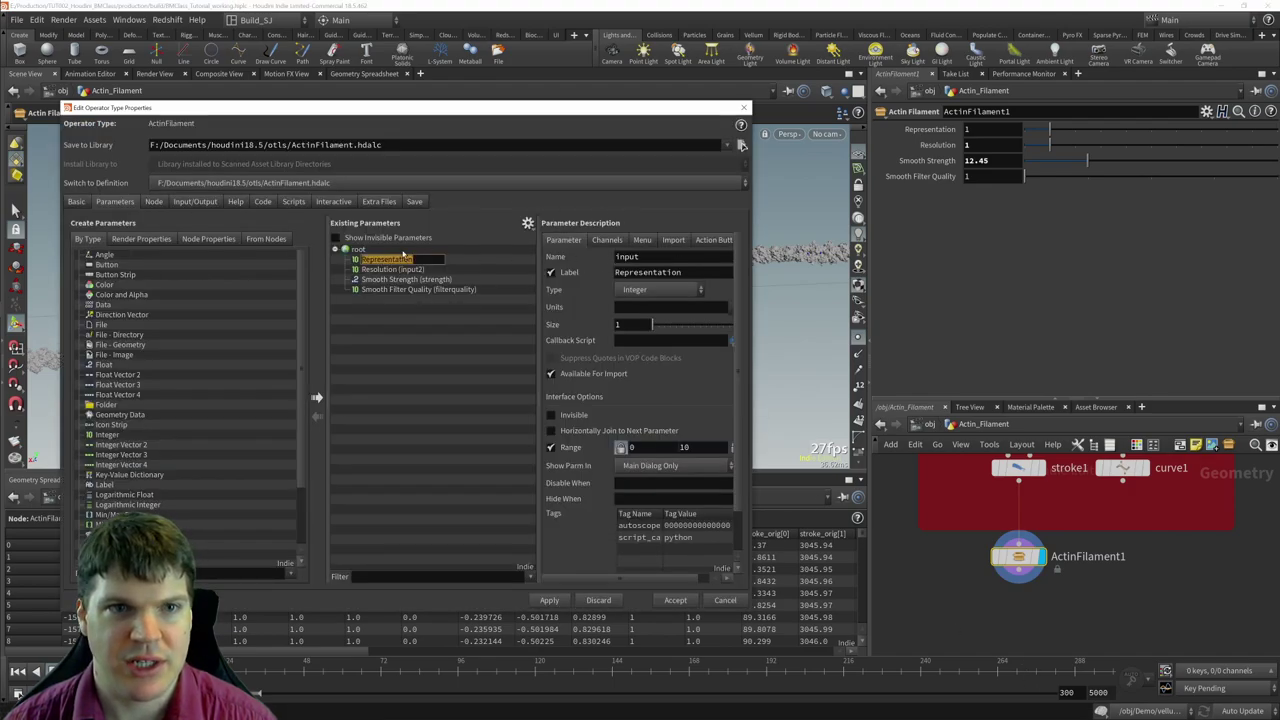
pyautogui.click(351, 260)
pyautogui.click(660, 289)
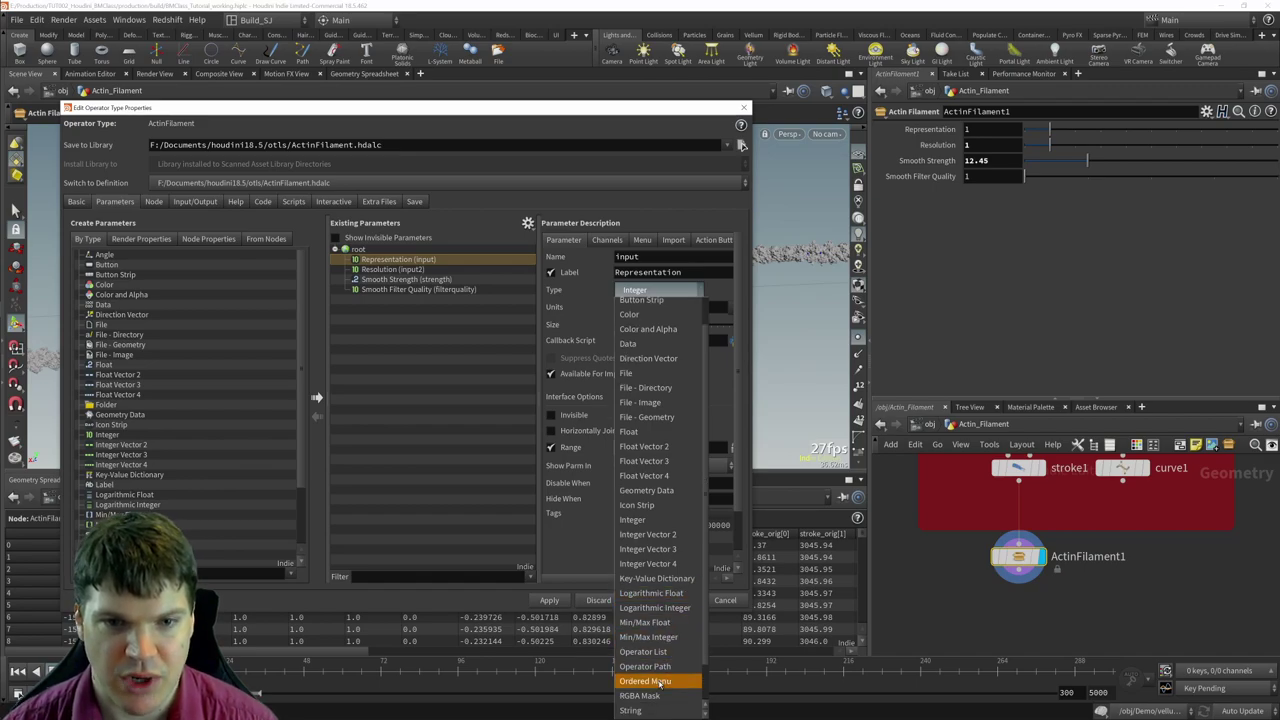
pyautogui.click(659, 685)
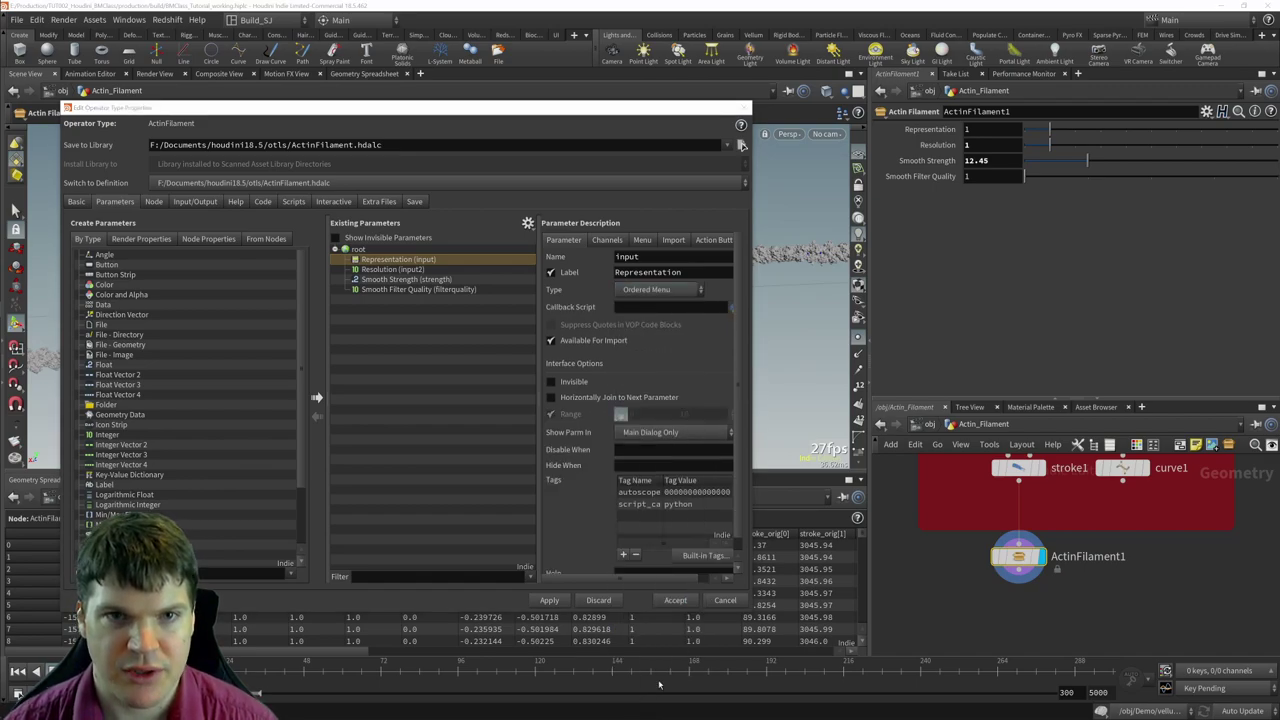
# - Add a menu item with token 0 and label Atoms to the Representation parameter
pyautogui.click(643, 240)
pyautogui.click(596, 309)
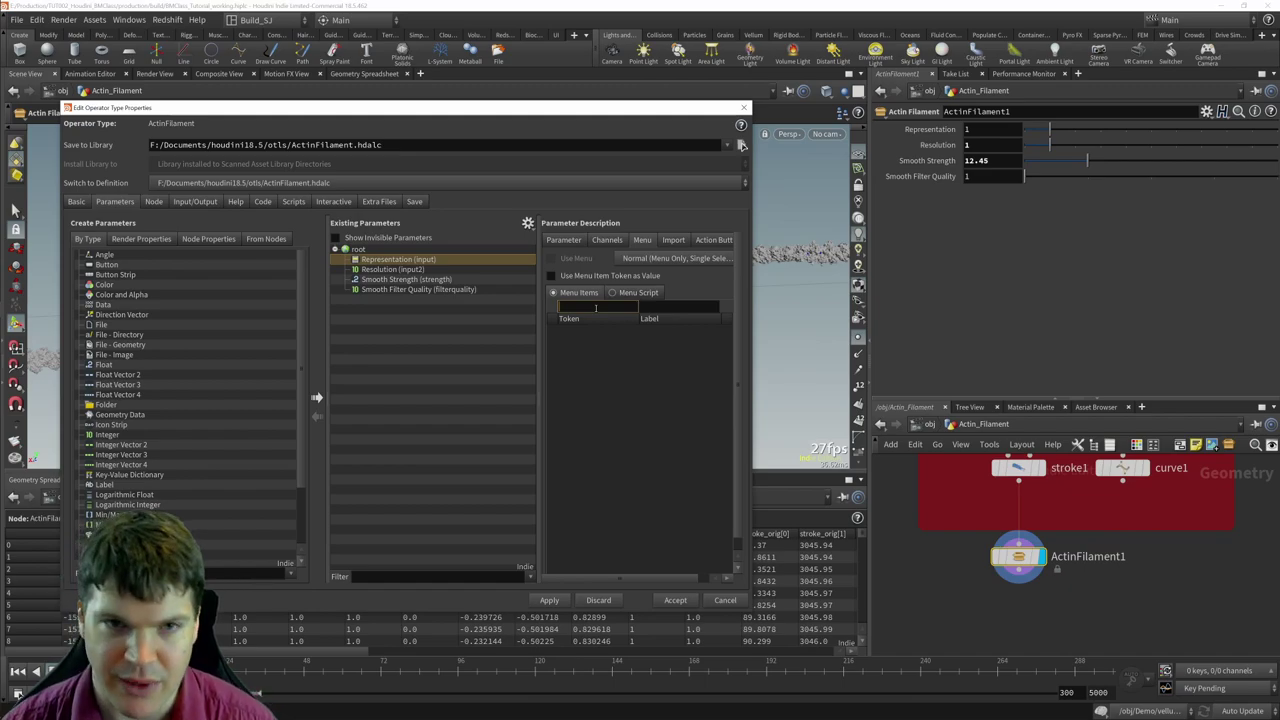
pyautogui.write('0')
pyautogui.press('Tab')
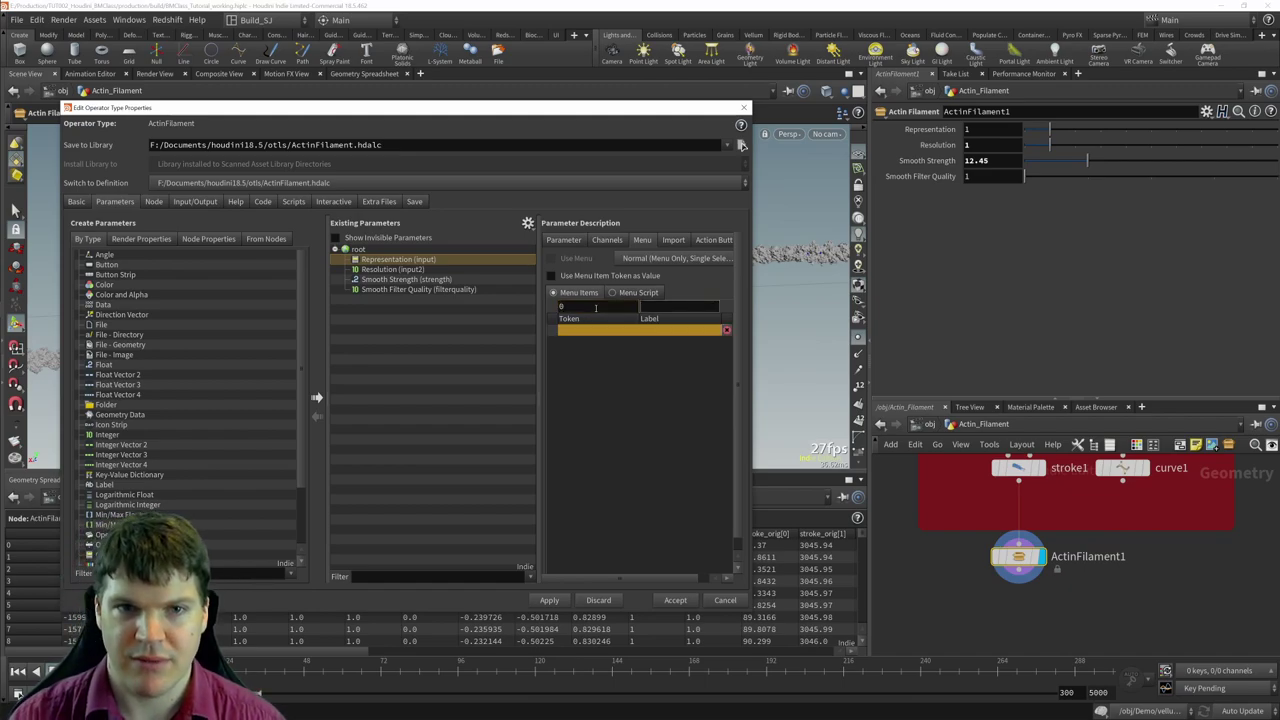
pyautogui.write('At')
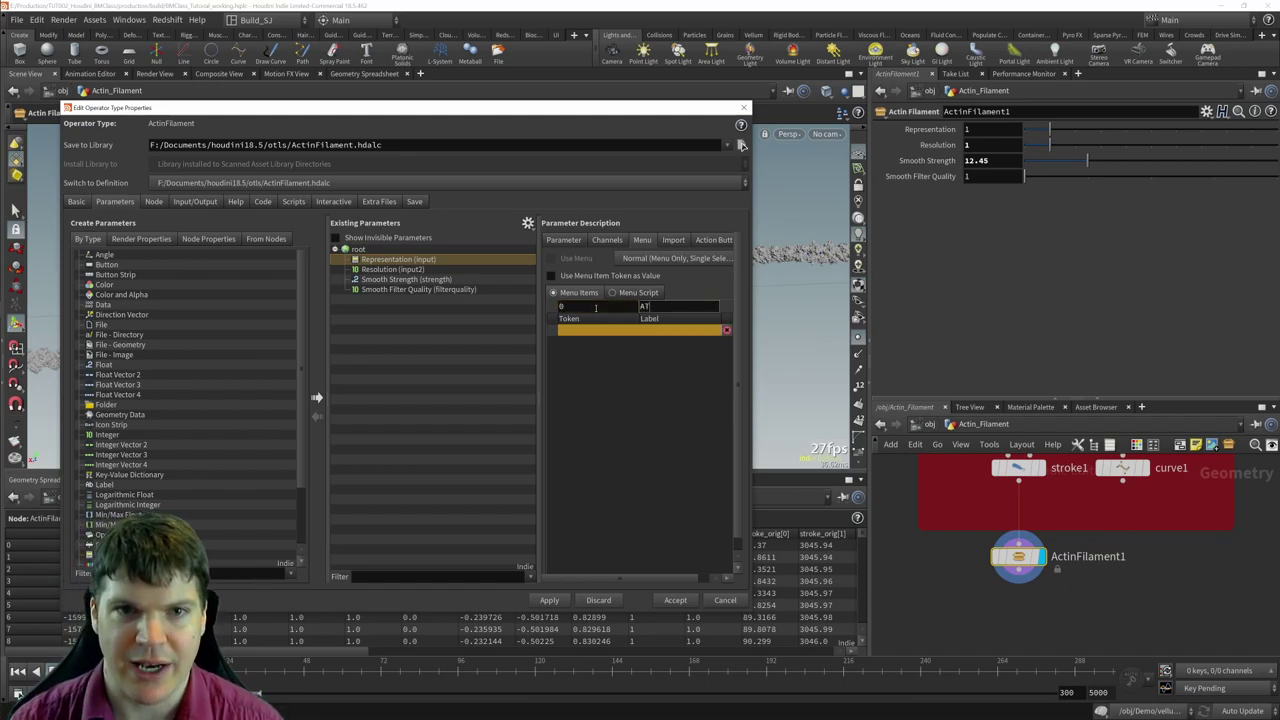
pyautogui.write('oms')
pyautogui.press('Tab')
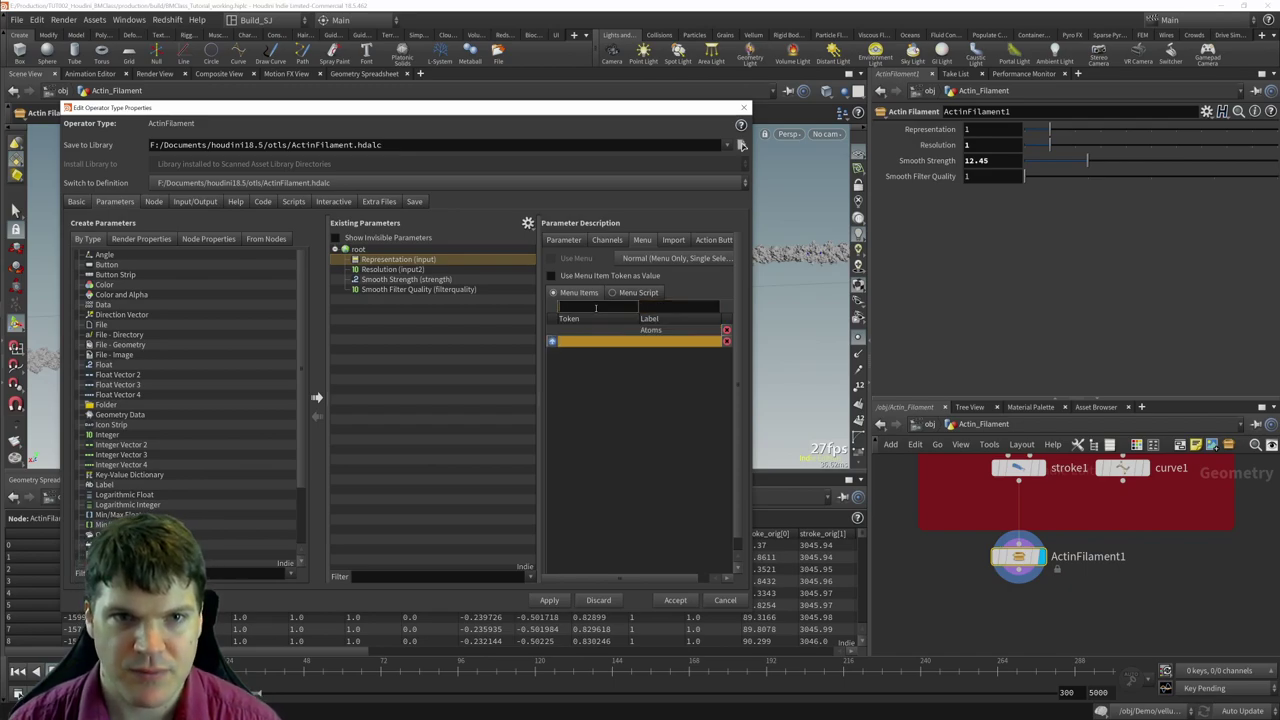
# - Add a Representation menu item with token 1 and label Surface, then accept the changes by unlocking and saving the asset
pyautogui.write('1')
pyautogui.press('Tab')
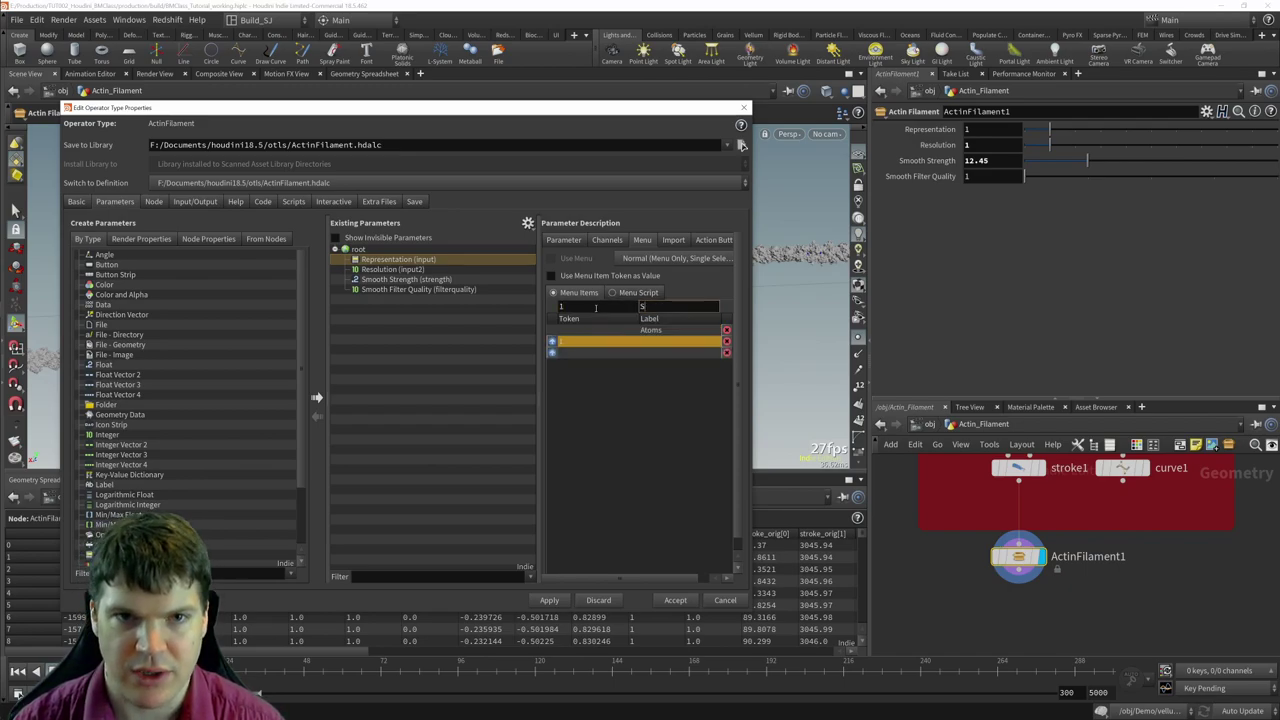
pyautogui.write('Surface')
pyautogui.press('Tab')
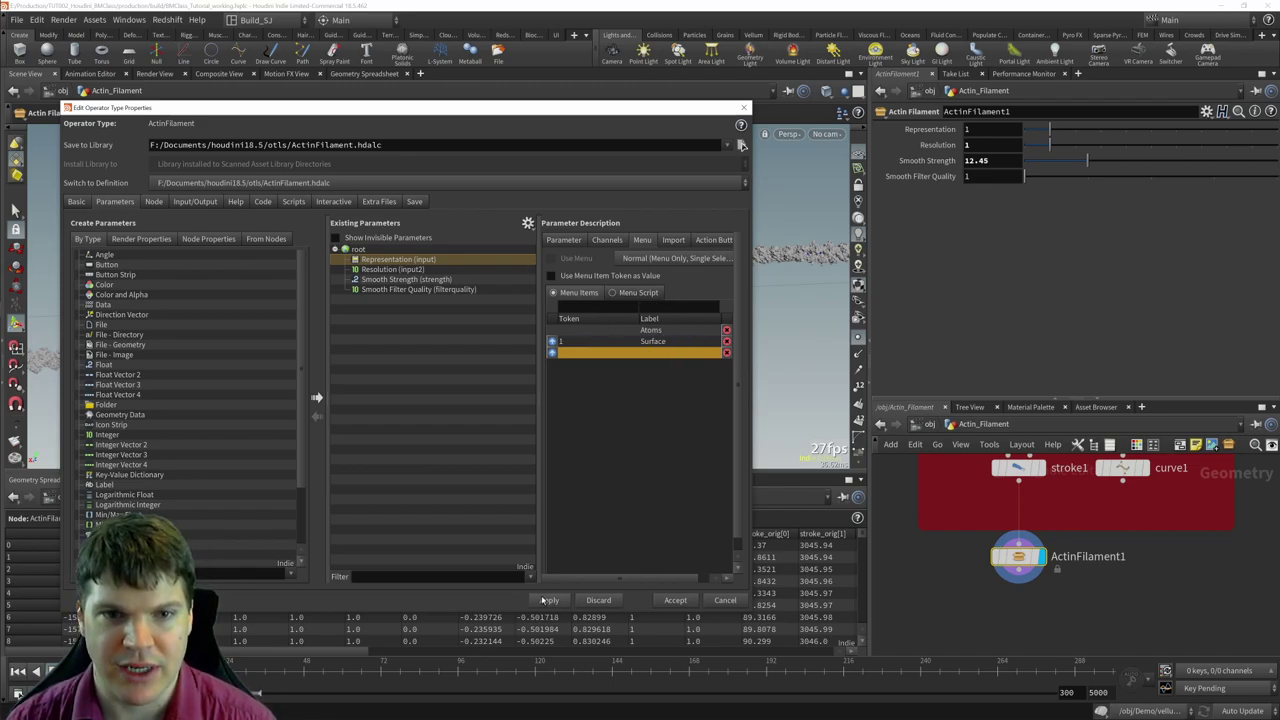
pyautogui.click(686, 600)
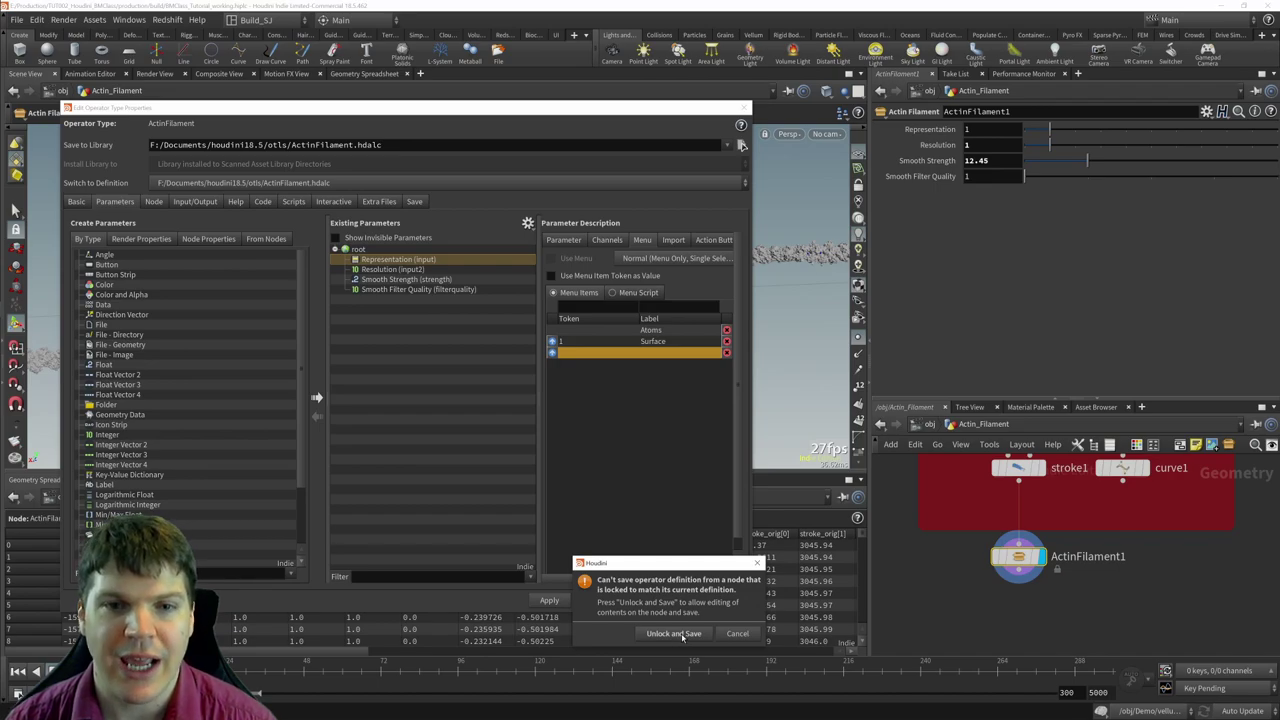
pyautogui.click(674, 634)
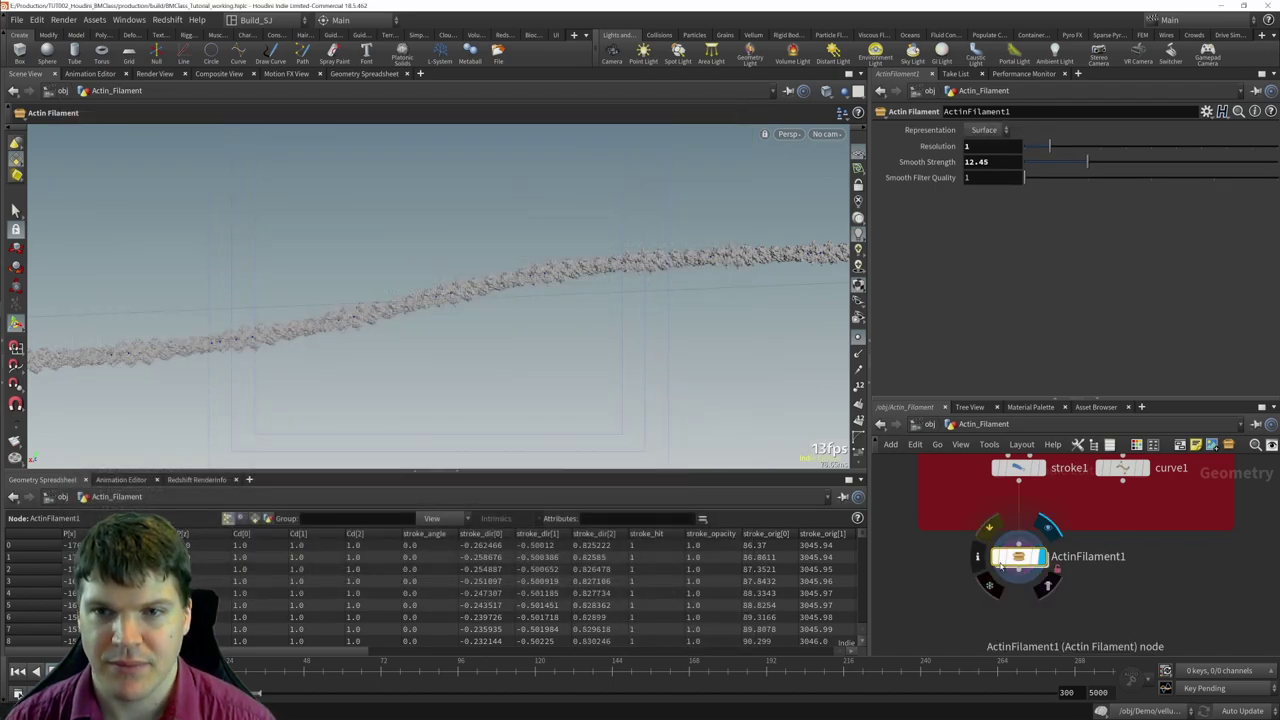
# - Reopen the type properties of ActinFilament1 and change the Resolution parameter's type to Ordered Menu
pyautogui.moveTo(1025, 567)
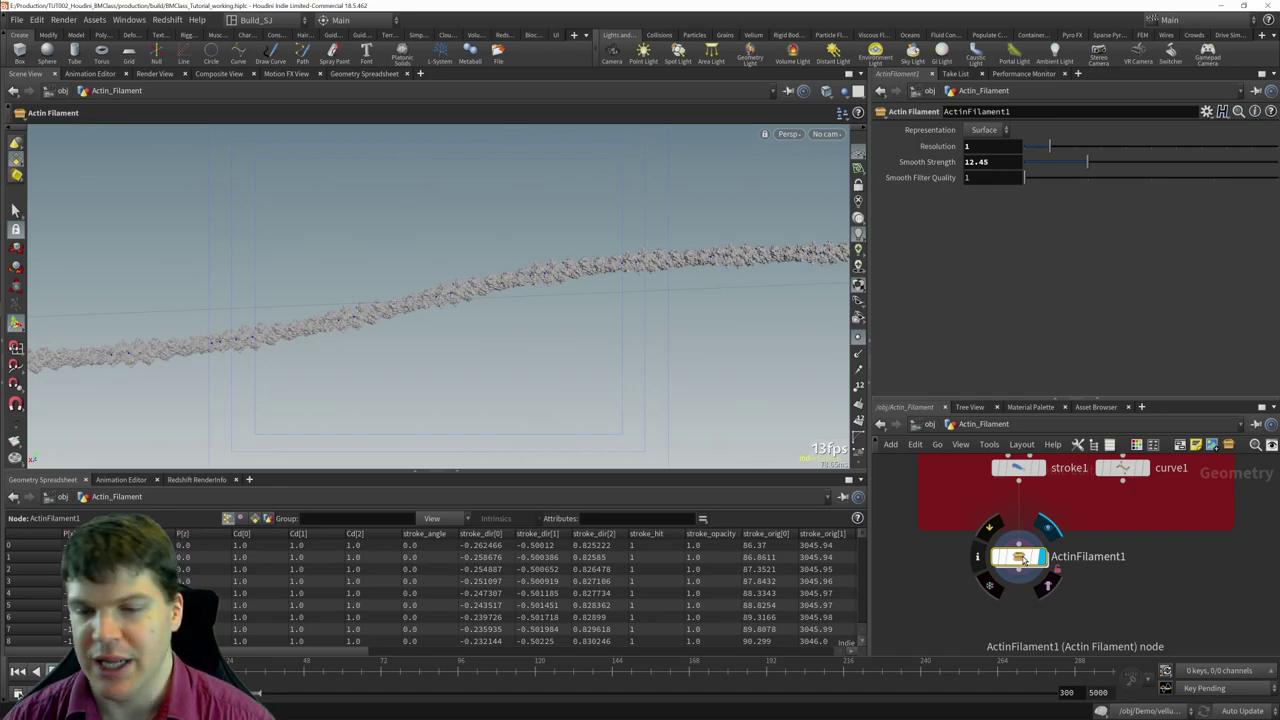
pyautogui.rightClick(1022, 562)
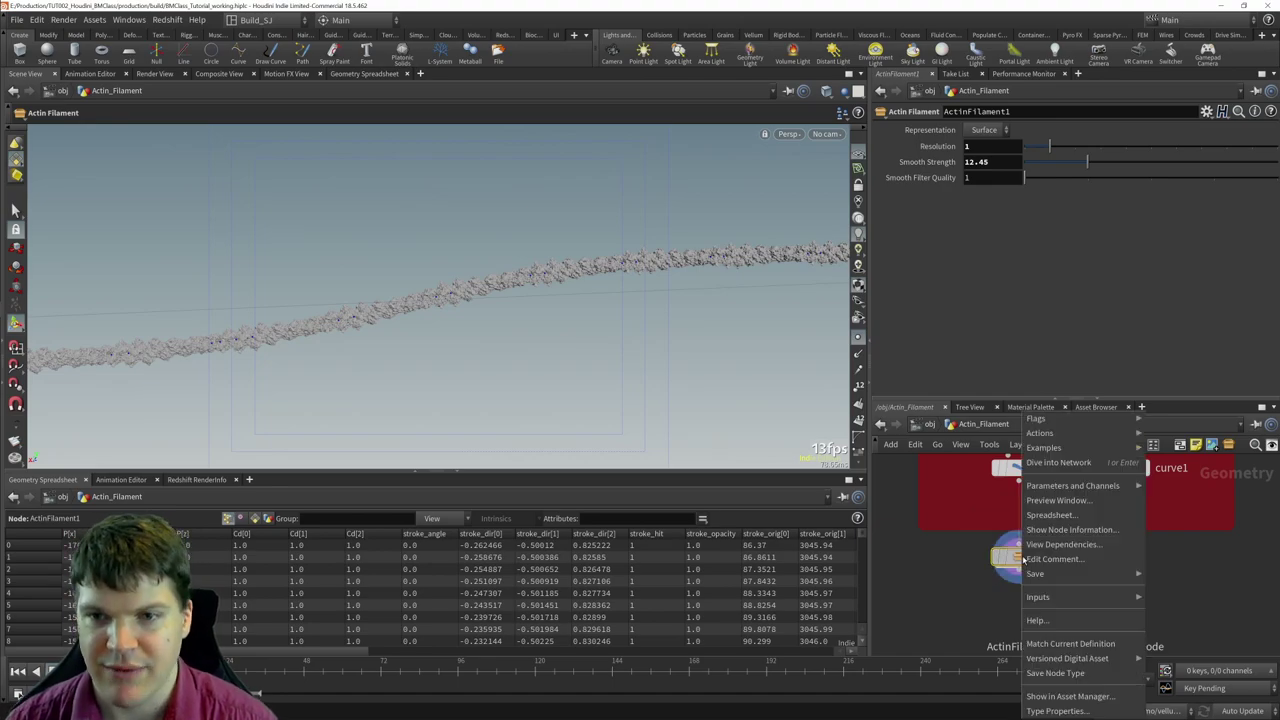
pyautogui.click(1075, 702)
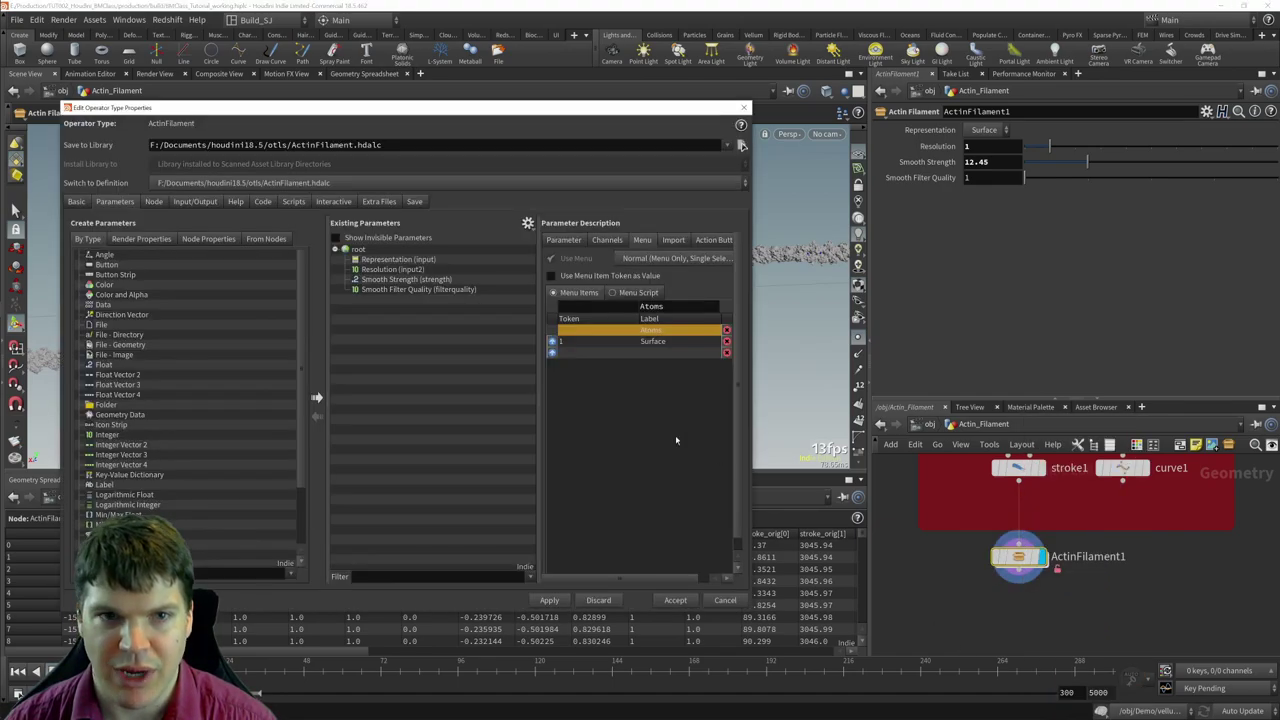
pyautogui.click(390, 269)
pyautogui.click(563, 240)
pyautogui.click(660, 290)
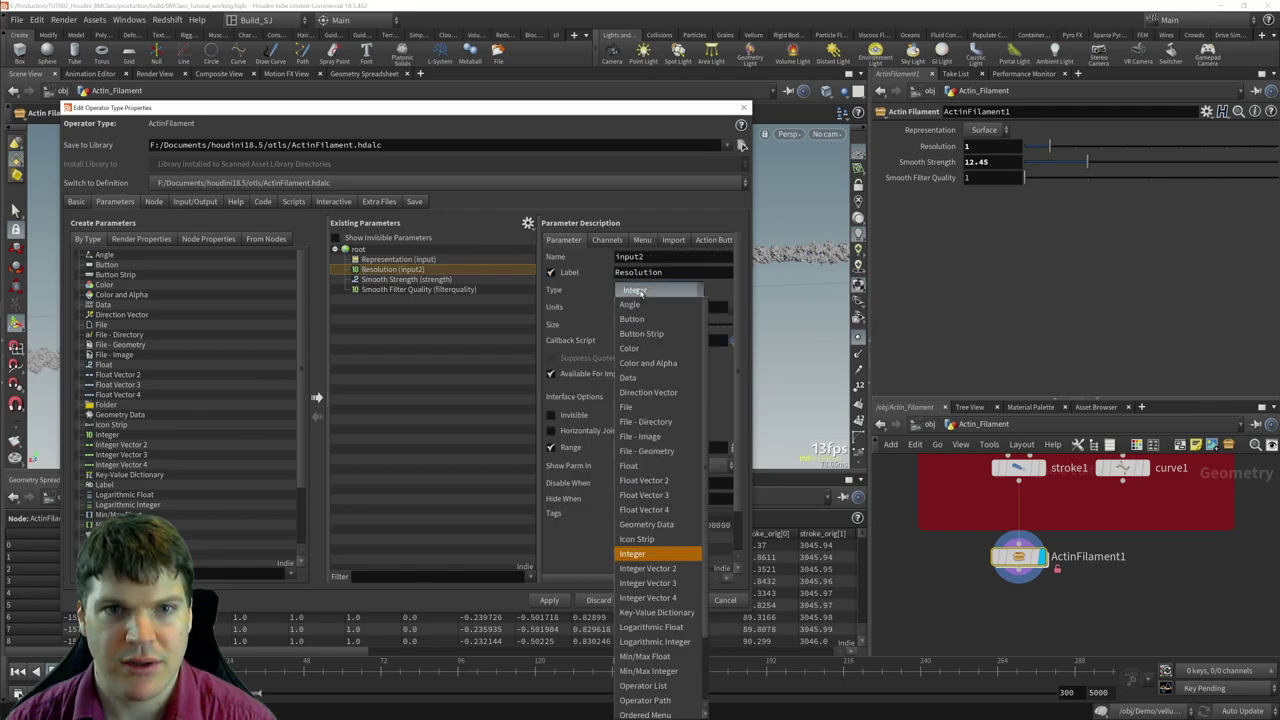
pyautogui.scroll(-1, 668, 590)
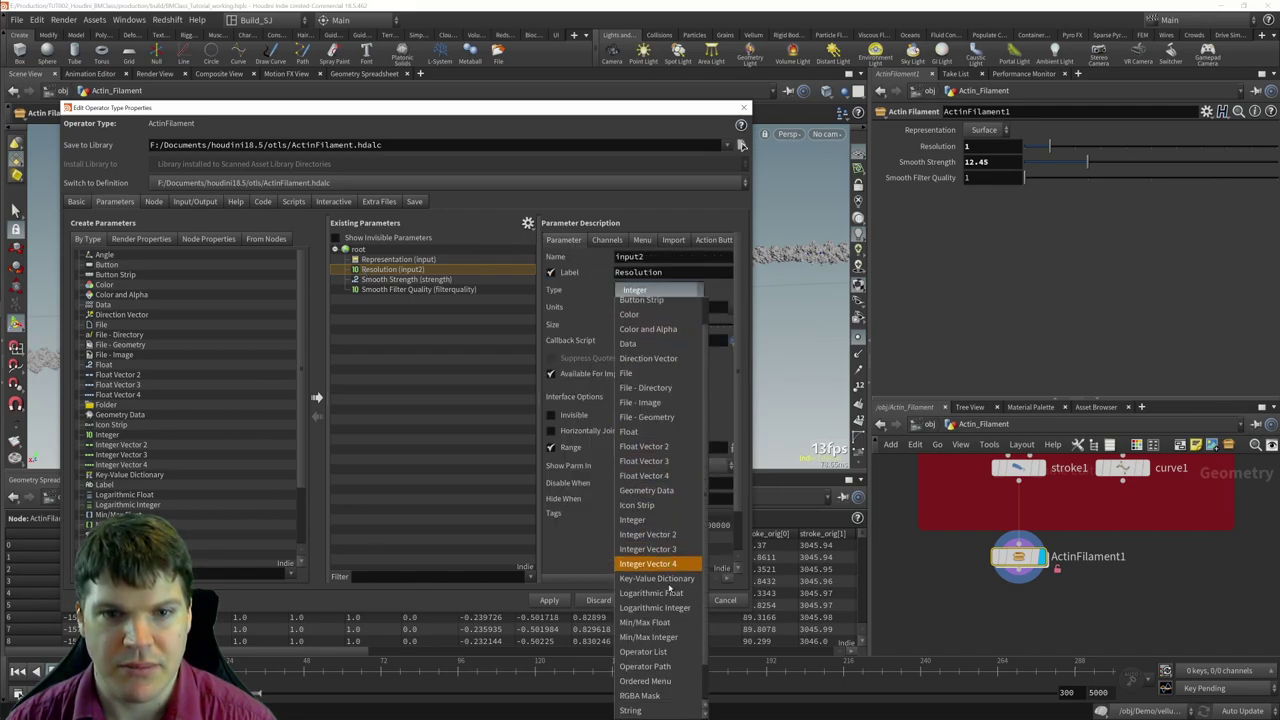
pyautogui.click(645, 681)
# - Give the Resolution parameter the menu items 0 Low and 1 High, and accept the asset changes
pyautogui.click(643, 241)
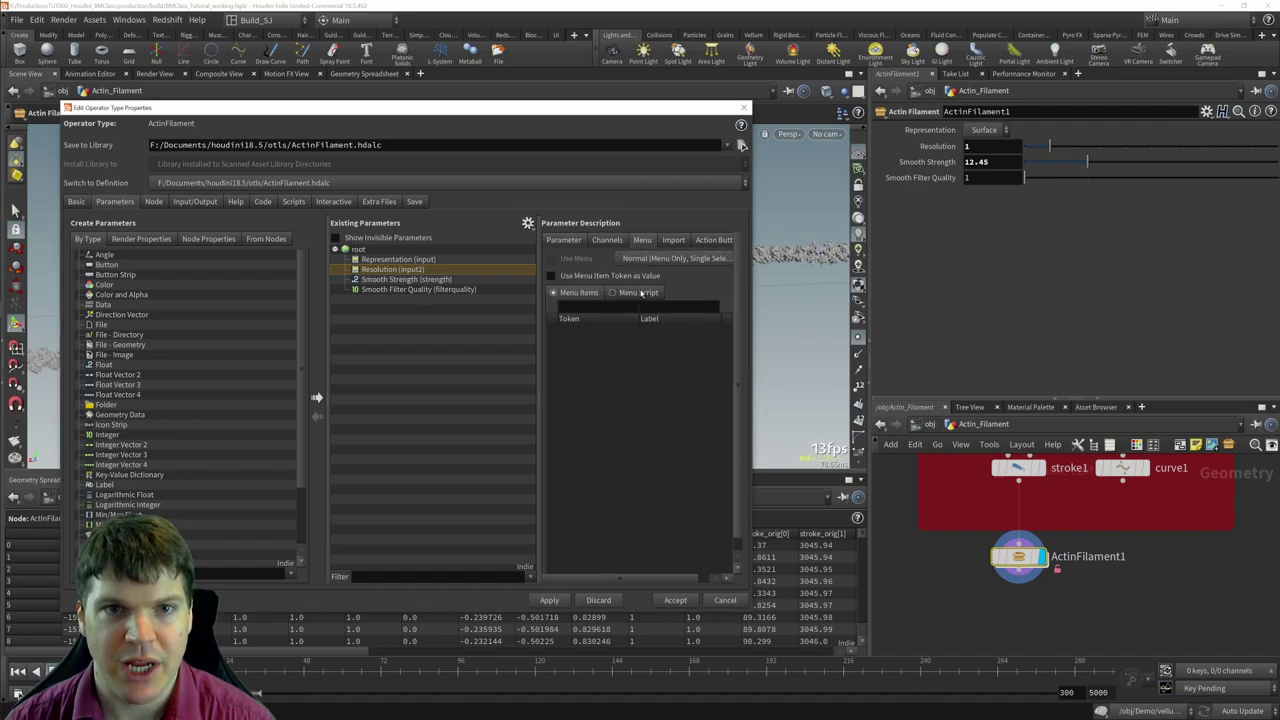
pyautogui.click(584, 306)
pyautogui.write('0')
pyautogui.press('Tab')
pyautogui.write('Low')
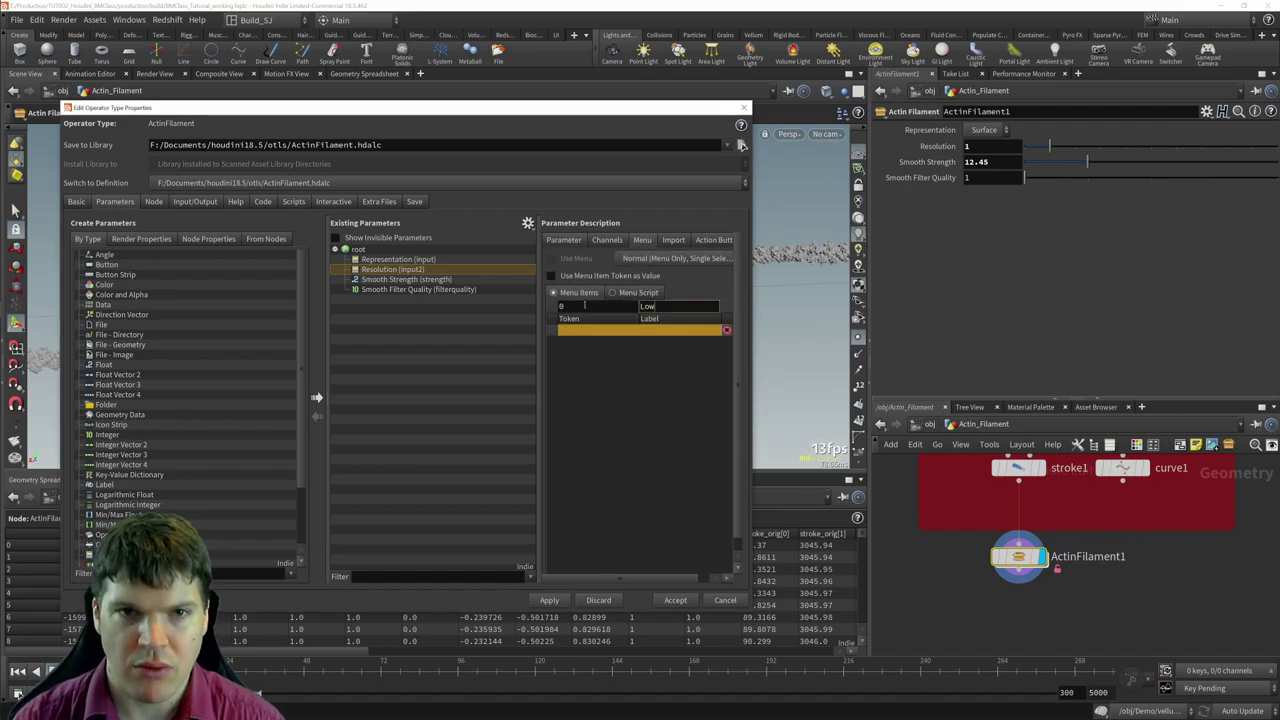
pyautogui.press('Tab')
pyautogui.write('1')
pyautogui.press('Tab')
pyautogui.write('High')
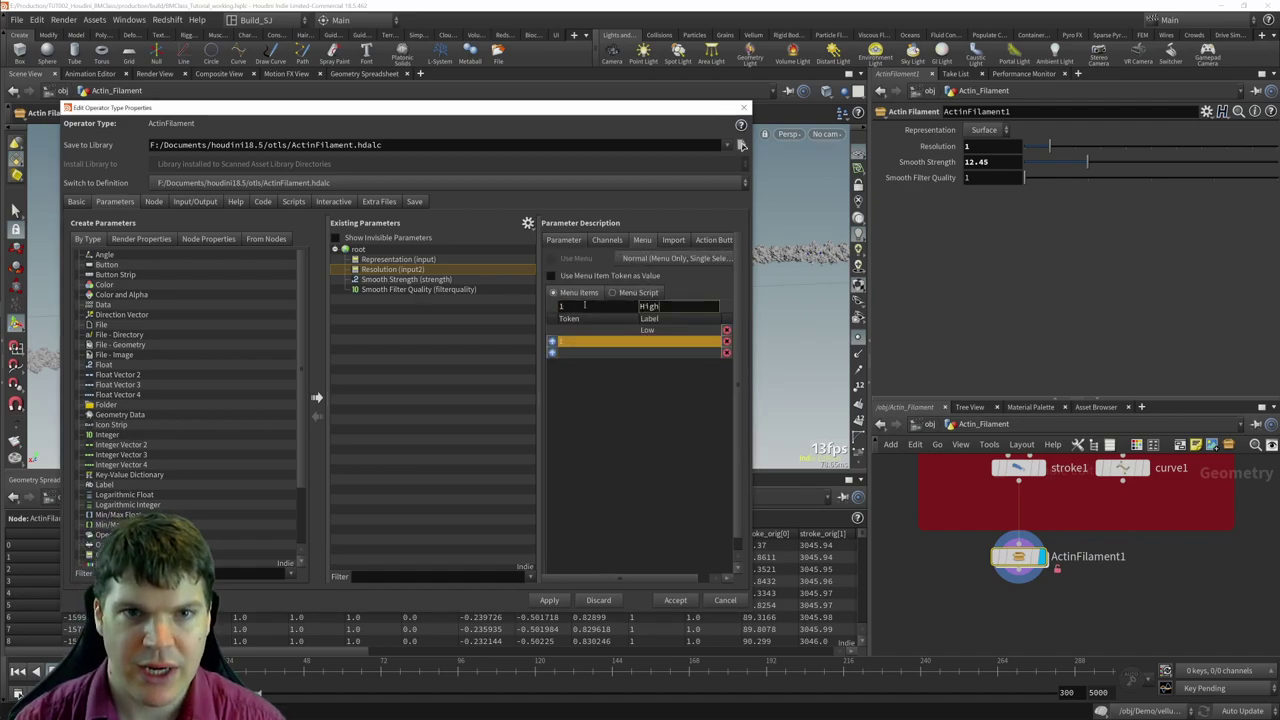
pyautogui.press('Tab')
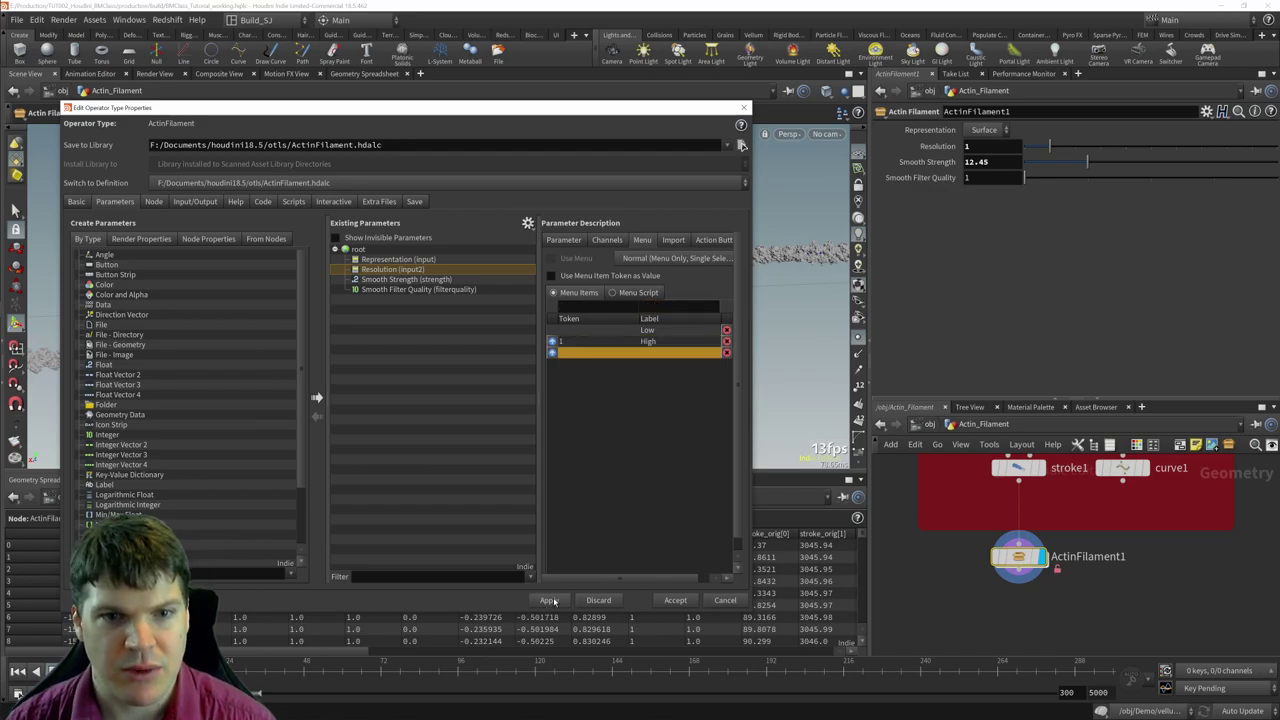
pyautogui.click(551, 600)
pyautogui.click(673, 601)
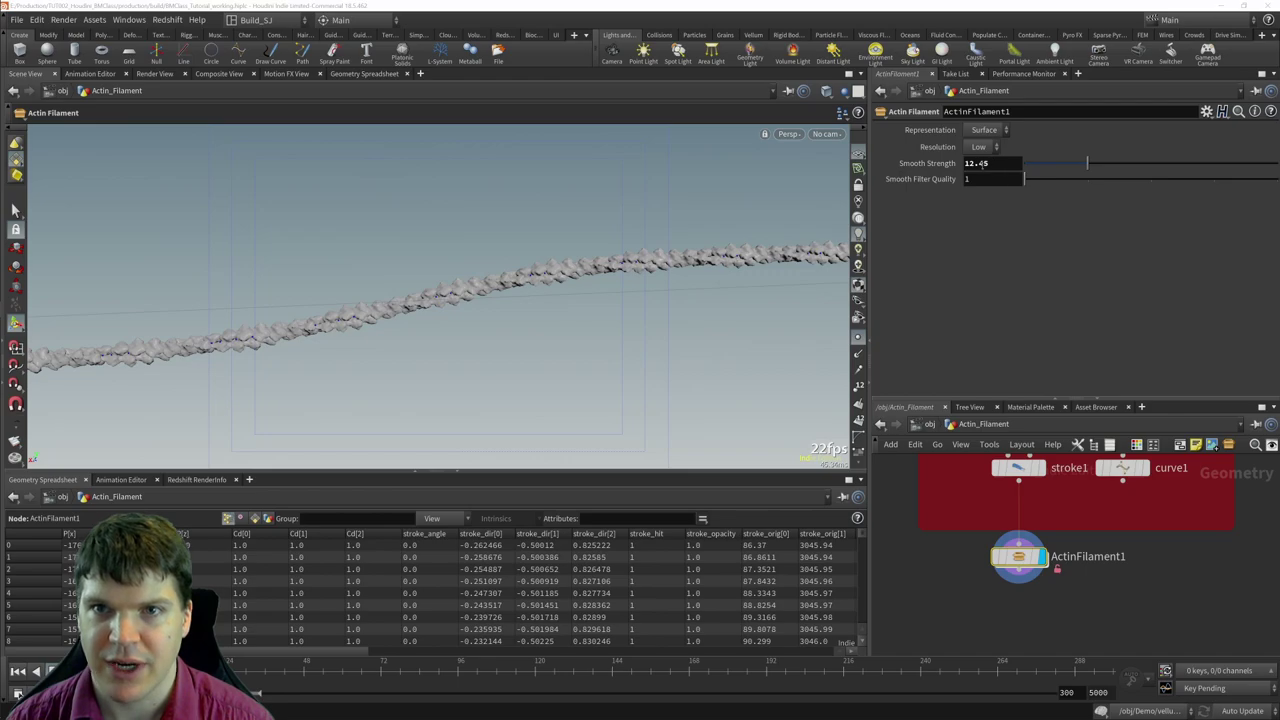
# - Try the Atoms option of the Representation menu on ActinFilament1
pyautogui.click(993, 131)
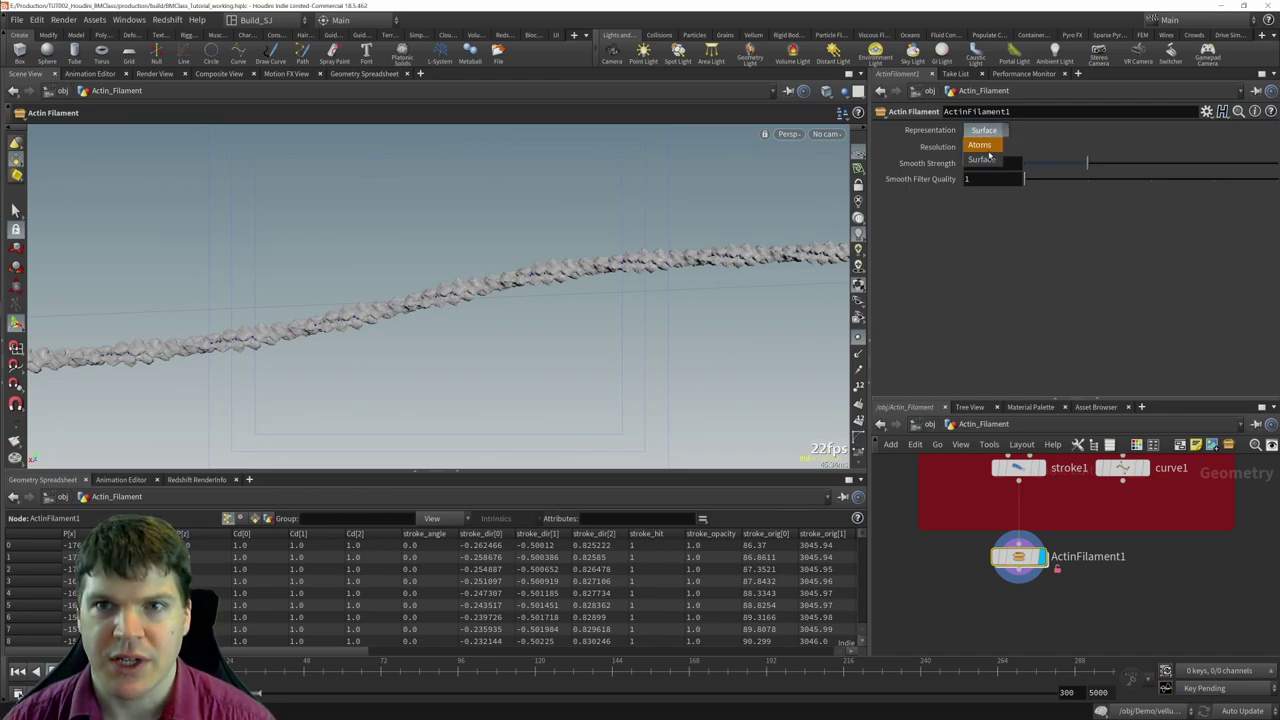
pyautogui.click(990, 148)
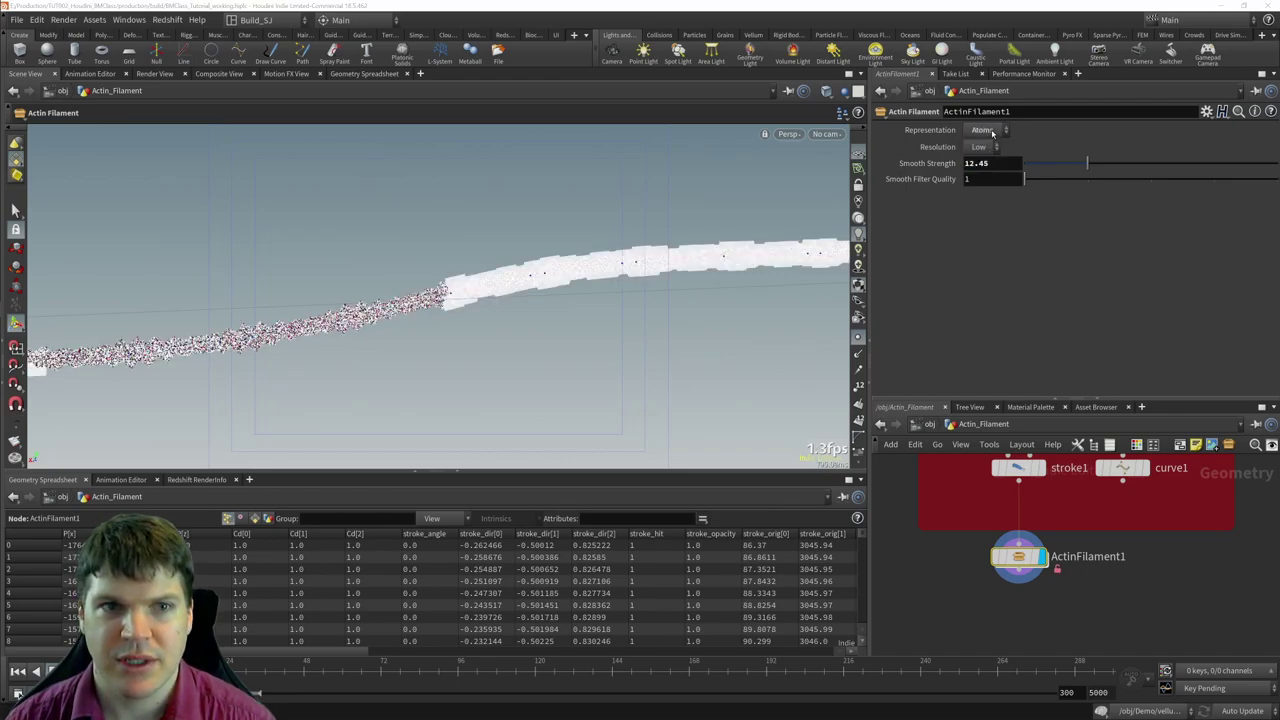
pyautogui.click(992, 132)
pyautogui.click(990, 148)
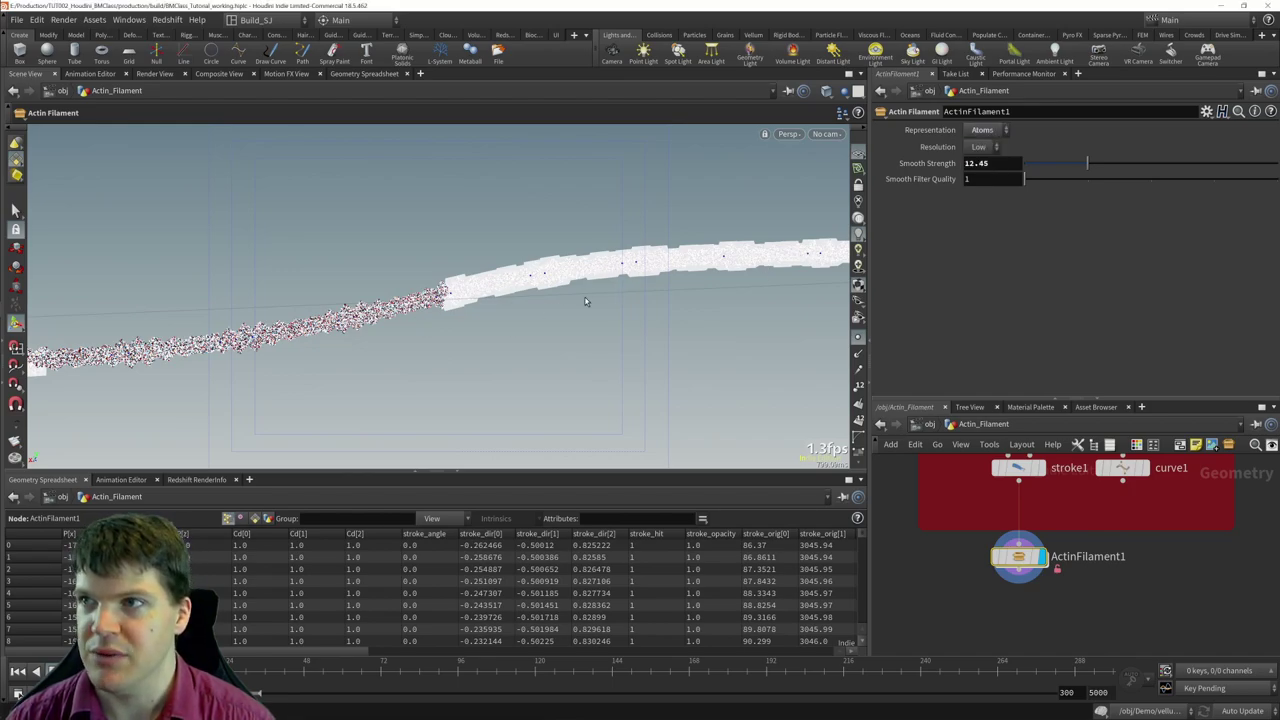
# - Check the packed geometry culling and polygon limit settings in the viewport's display options
pyautogui.press('d')
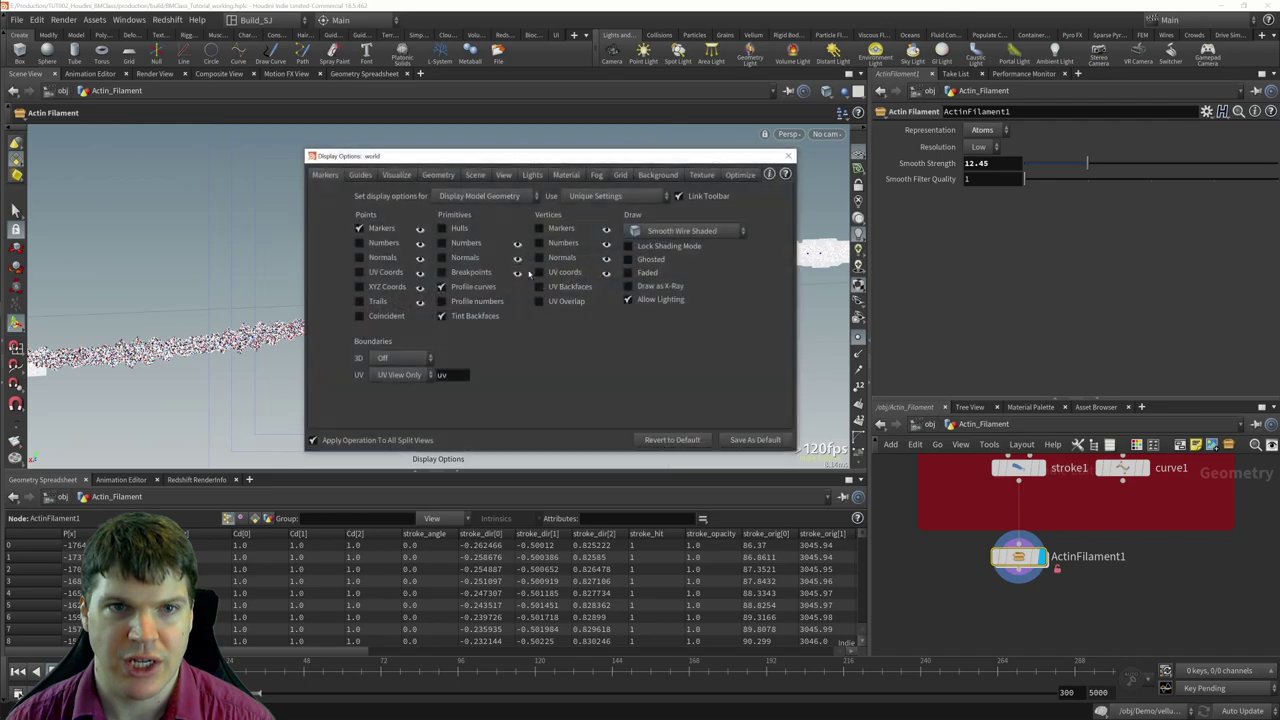
pyautogui.click(740, 174)
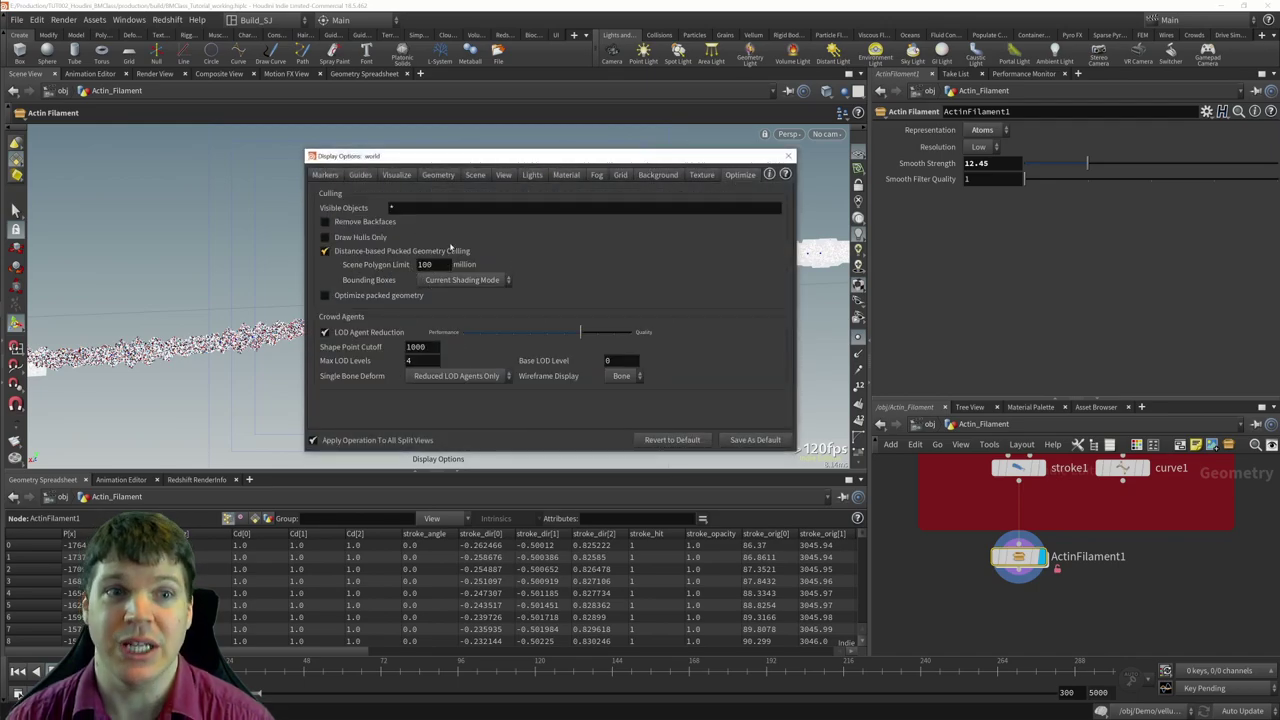
pyautogui.click(789, 157)
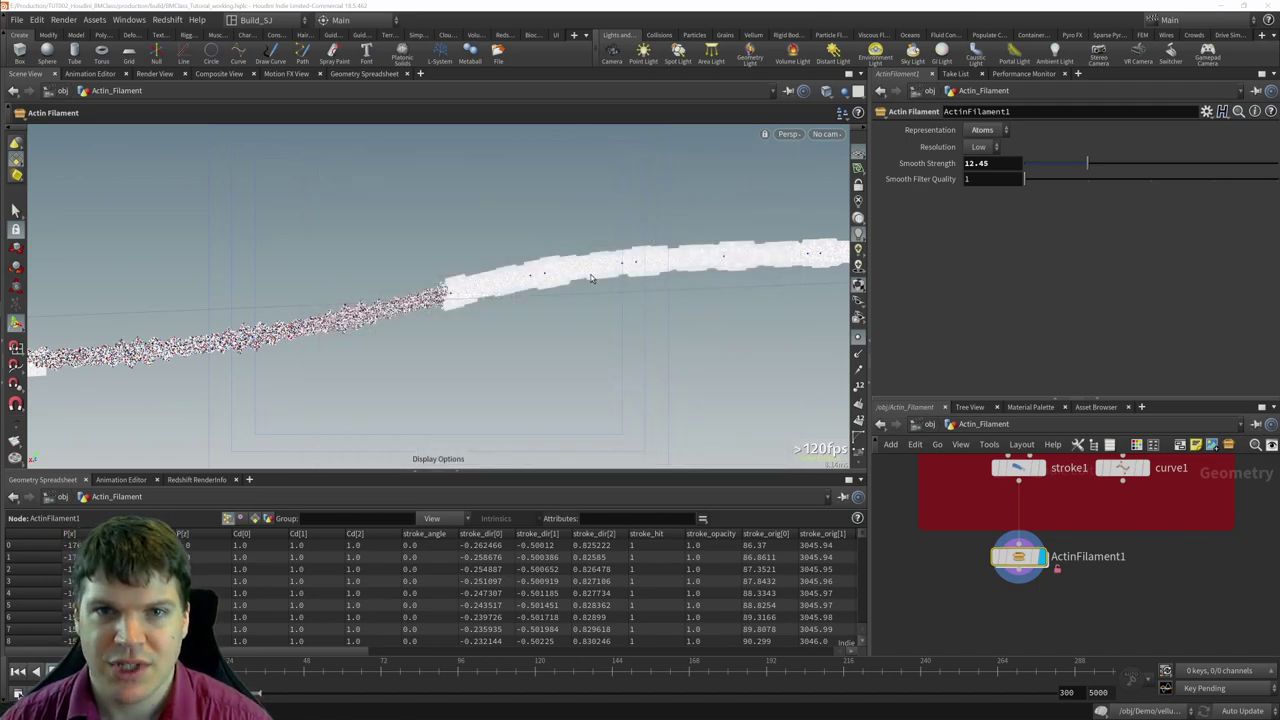
# - Set Representation to Surface and Resolution to High on ActinFilament1, showing the whole filament
pyautogui.click(982, 130)
pyautogui.click(984, 160)
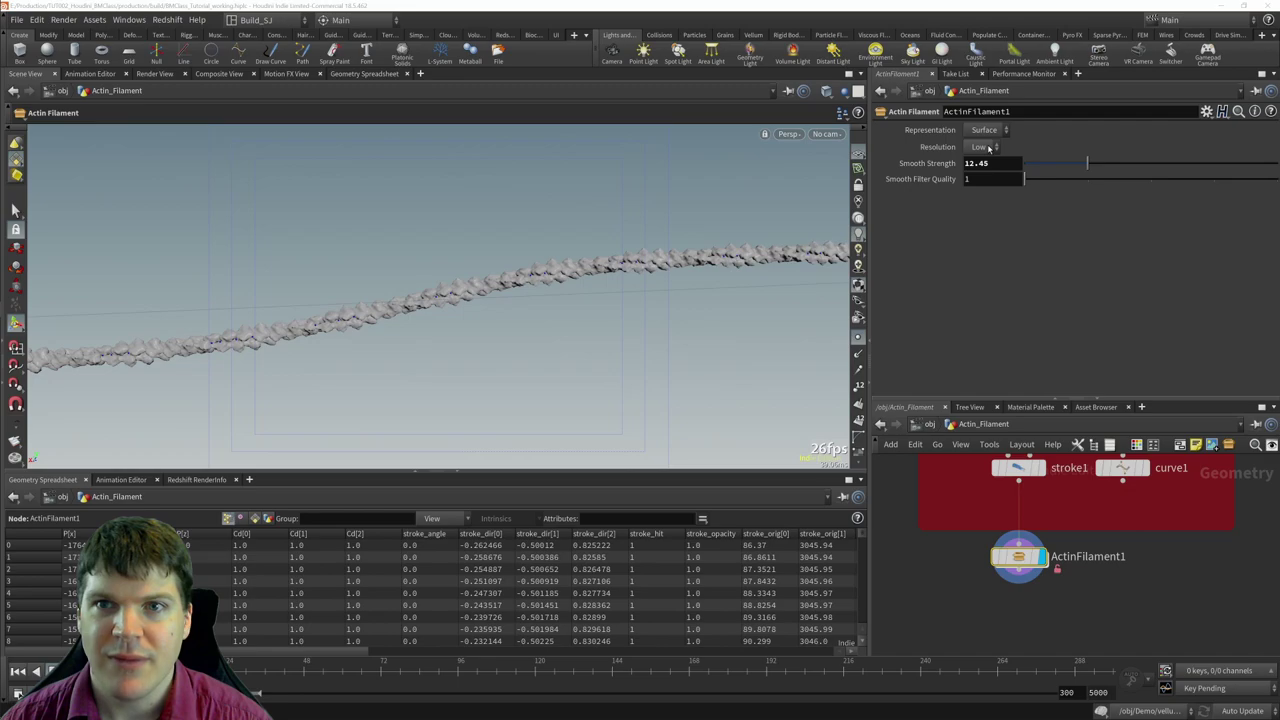
pyautogui.moveTo(810, 267); pyautogui.dragTo(473, 292)
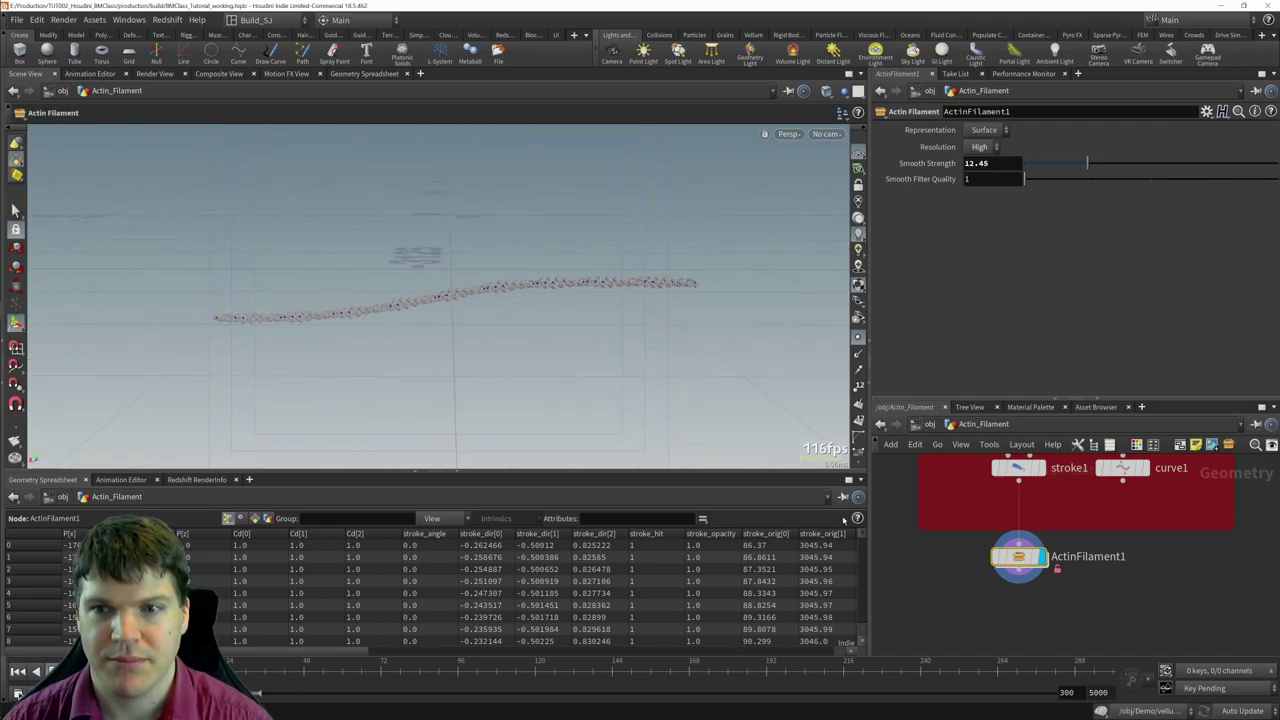
# - Save the node type of ActinFilament1 and match the node to its current definition
pyautogui.rightClick(1018, 556)
pyautogui.click(1062, 676)
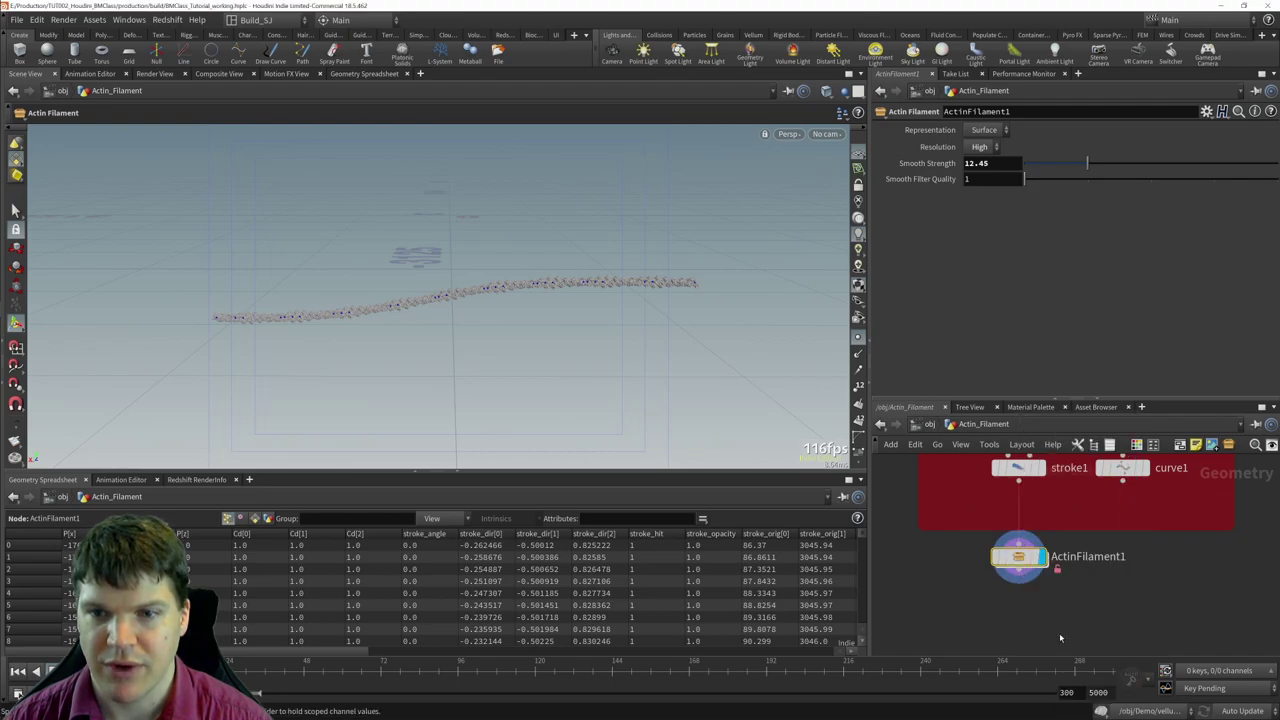
pyautogui.rightClick(1018, 556)
pyautogui.click(1066, 644)
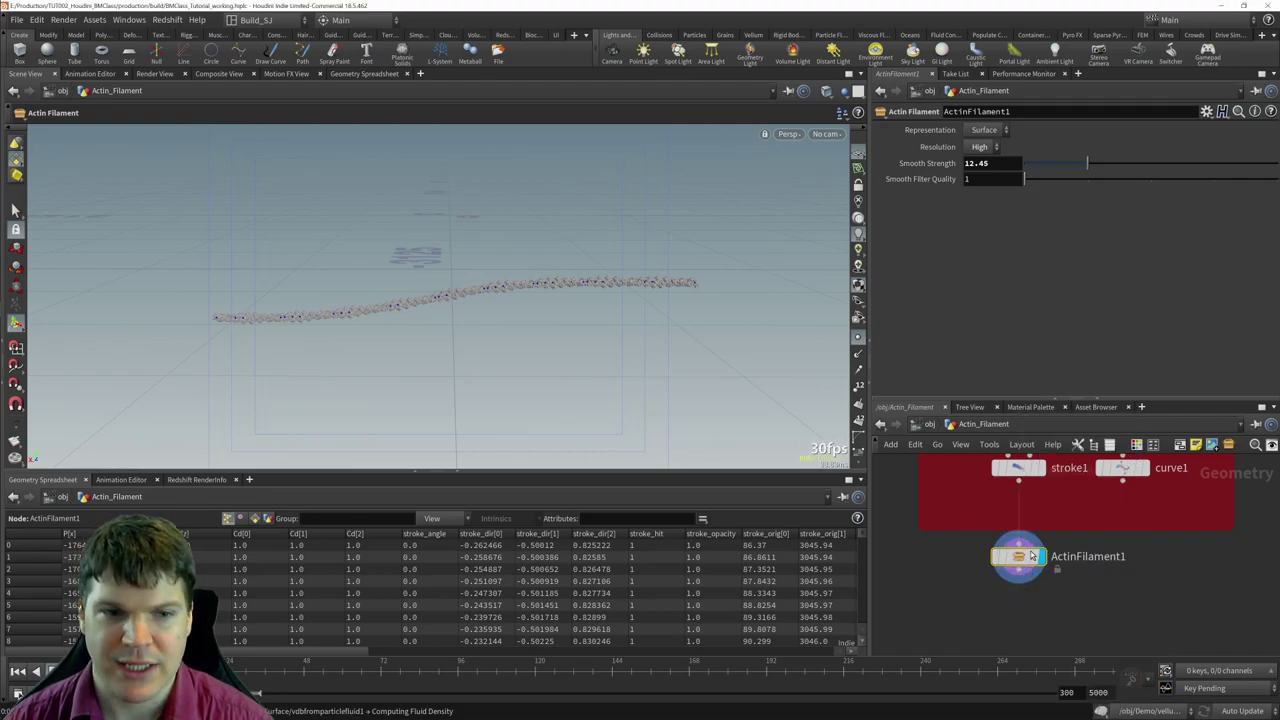
# - Rewire ActinFilament1 to take its input from curve1 instead of stroke1, placing it below curve1
pyautogui.moveTo(1030, 555); pyautogui.dragTo(1027, 567)
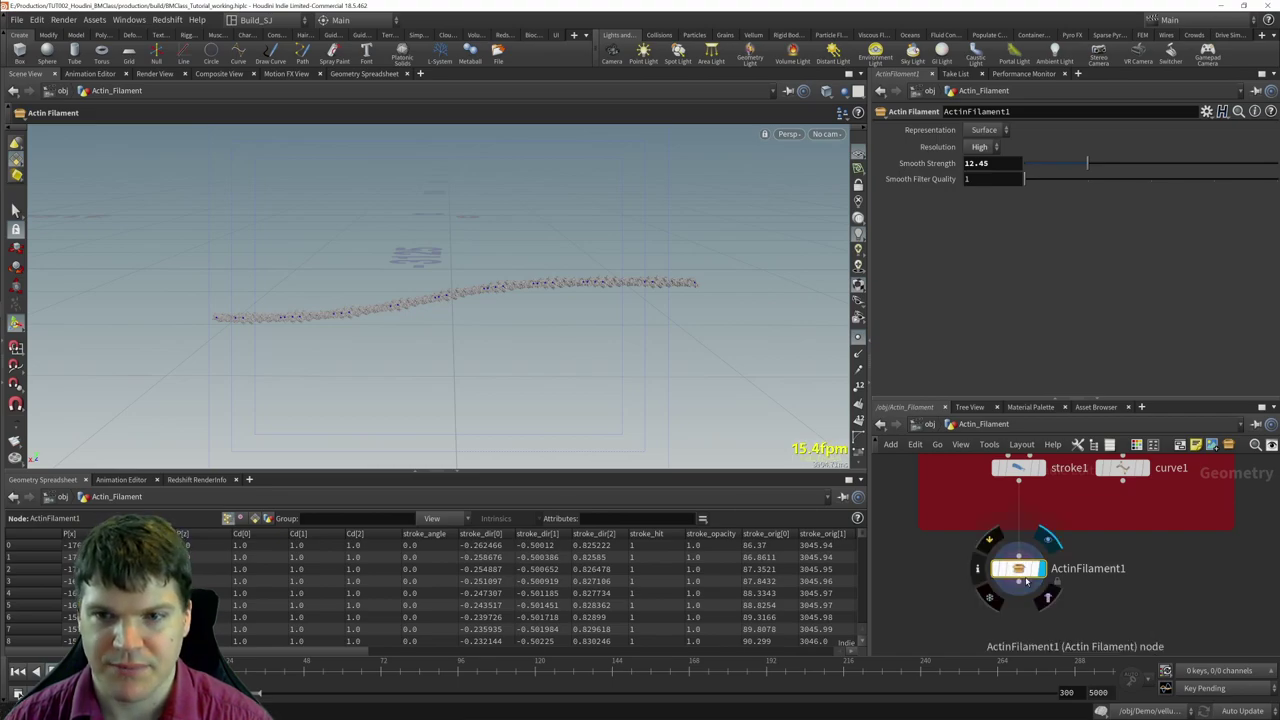
pyautogui.moveTo(508, 320); pyautogui.dragTo(540, 302)
pyautogui.scroll(2, 1054, 510)
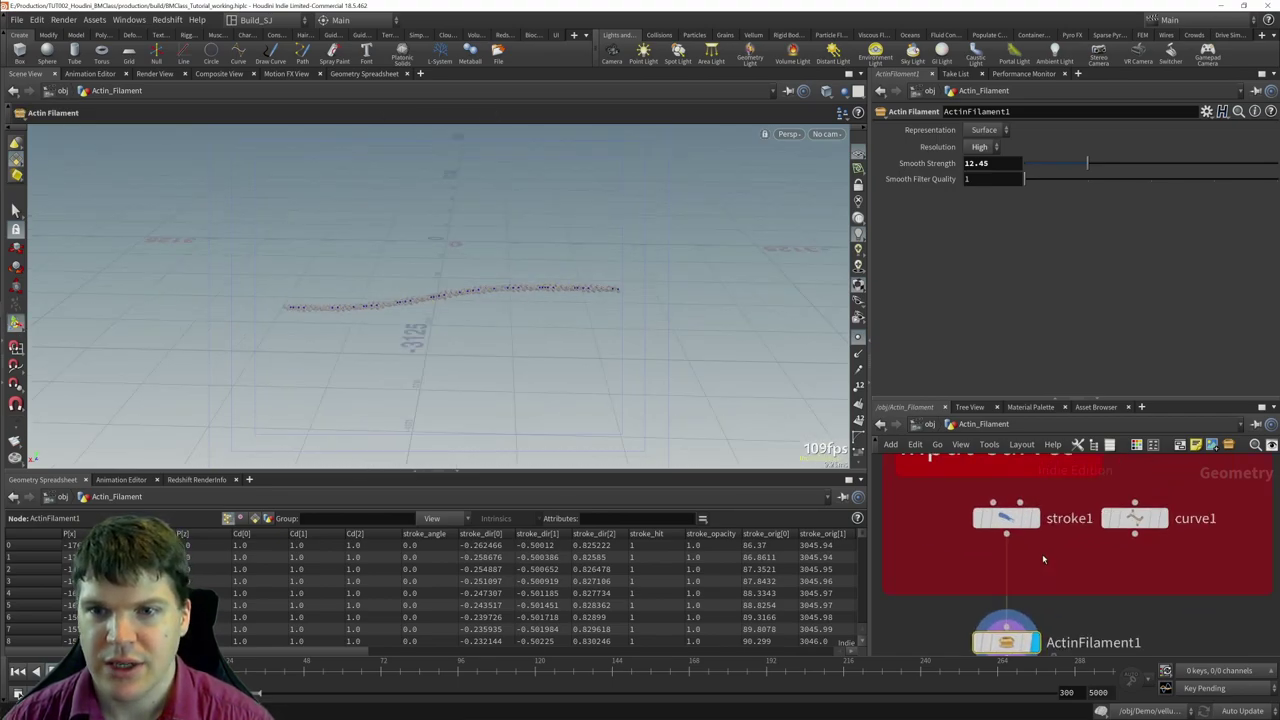
pyautogui.scroll(-5, 1040, 530)
pyautogui.moveTo(1022, 567); pyautogui.dragTo(1024, 596)
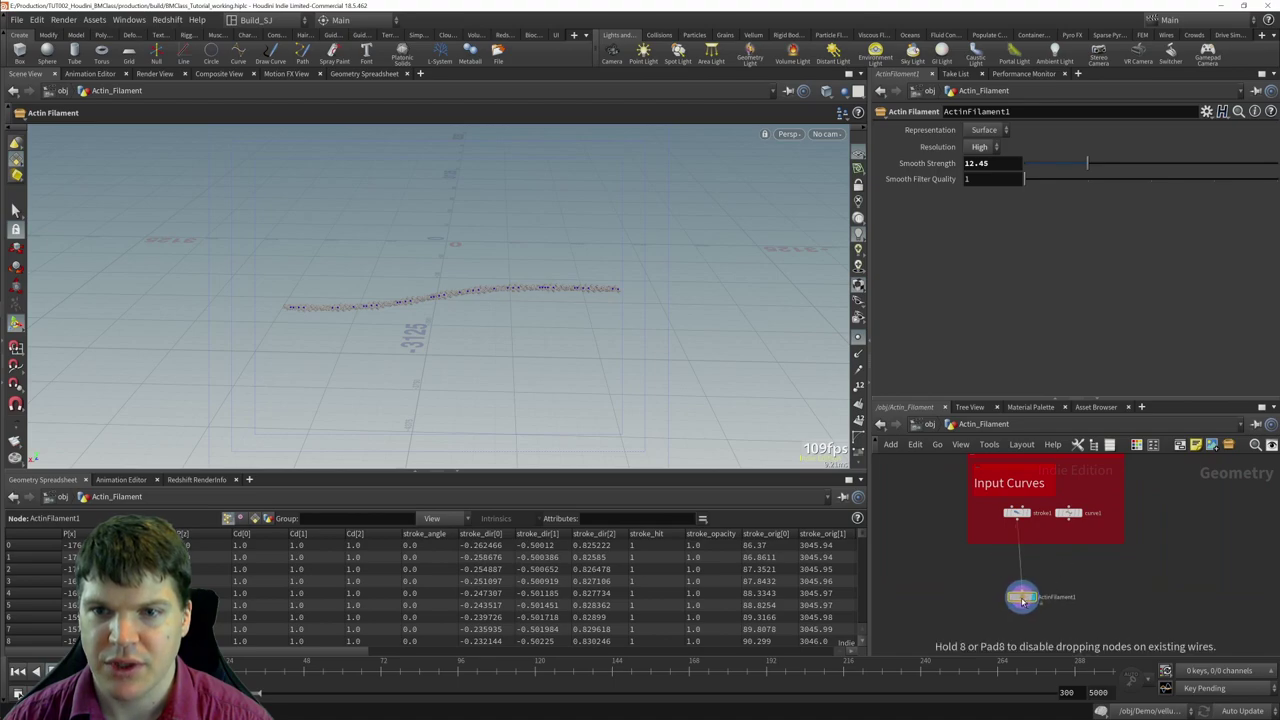
pyautogui.moveTo(1068, 519); pyautogui.dragTo(1072, 587)
# - Duplicate the ActinFilament1 node with its input from curve1 and place the copy beside the original
pyautogui.hotkey('ctrl', 'c')
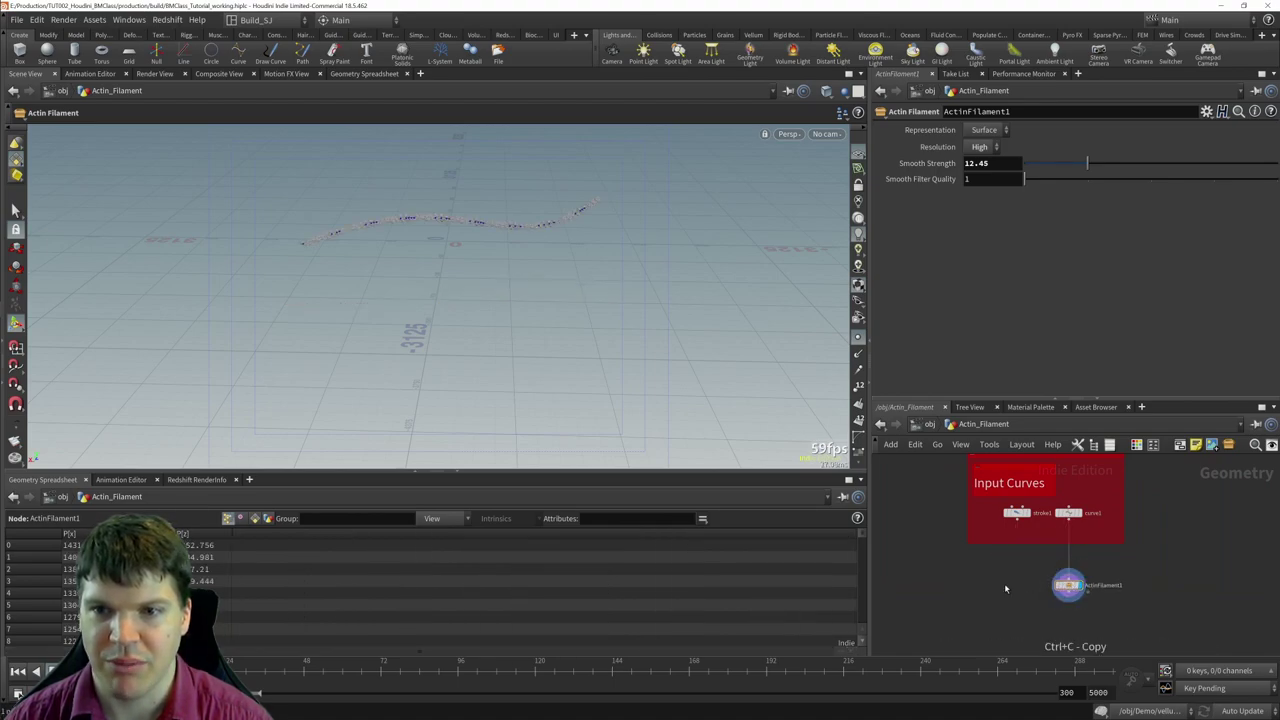
pyautogui.hotkey('ctrl', 'v')
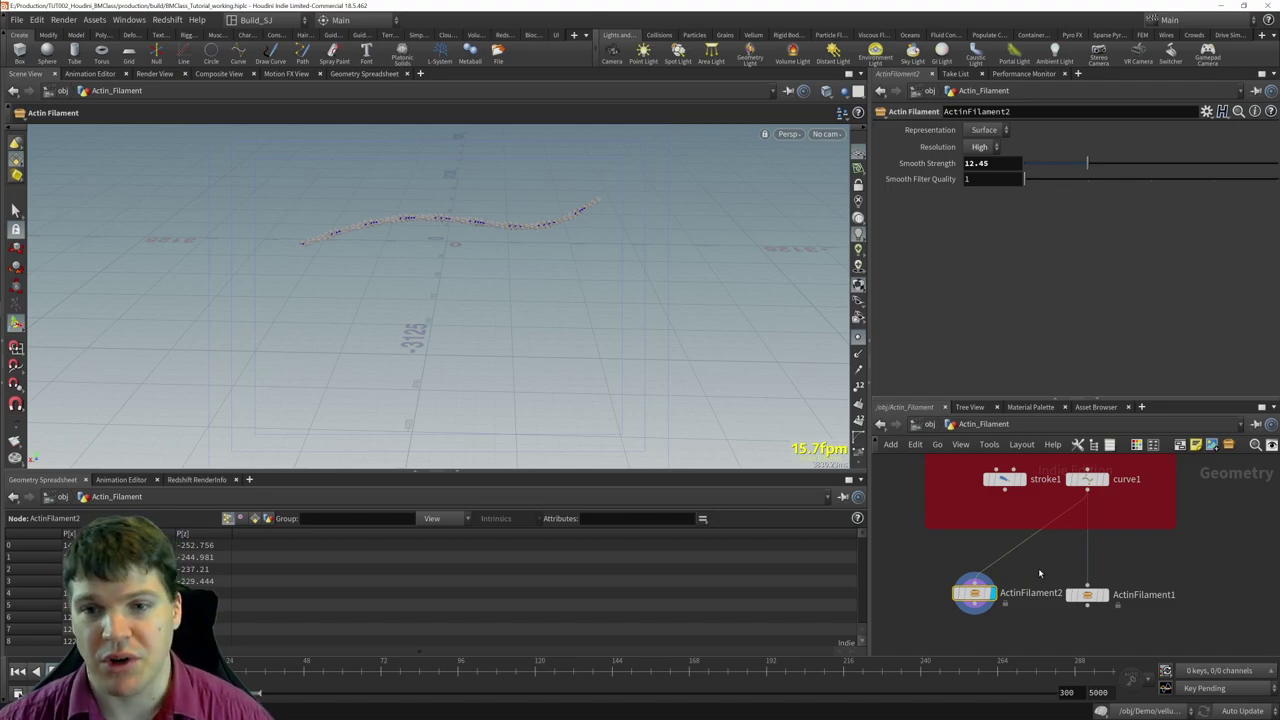
pyautogui.moveTo(975, 593); pyautogui.dragTo(956, 596)
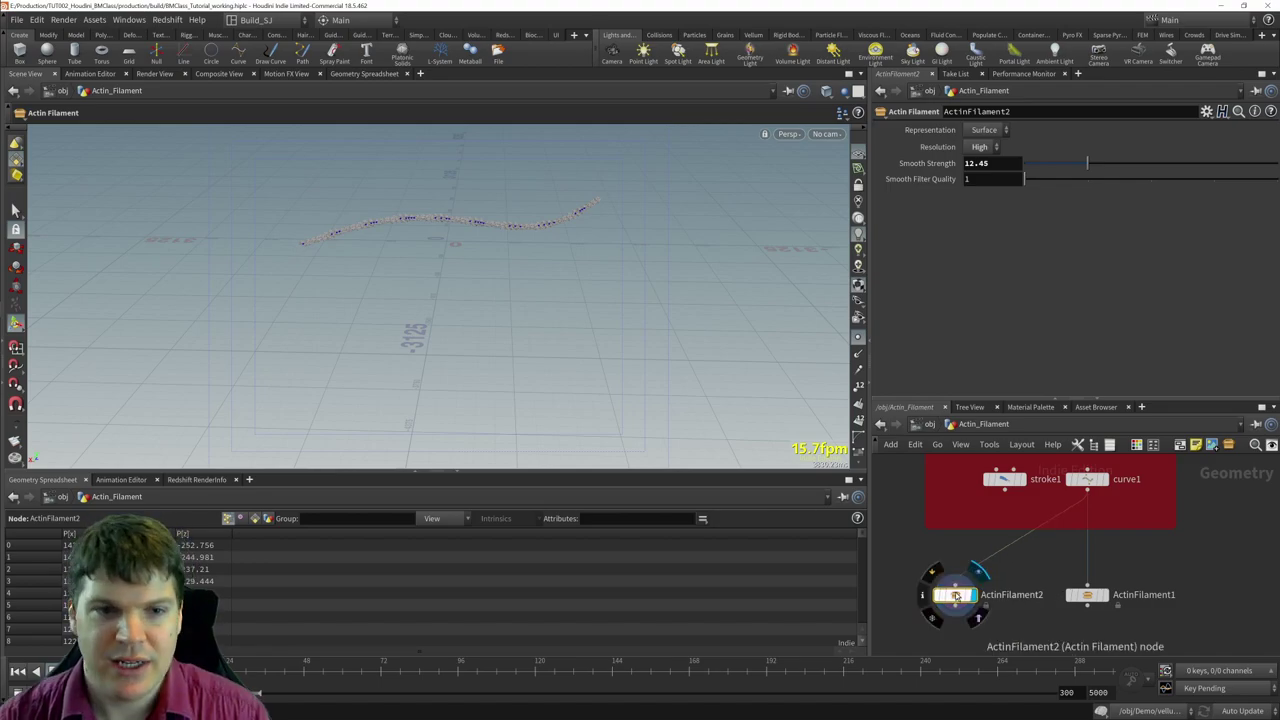